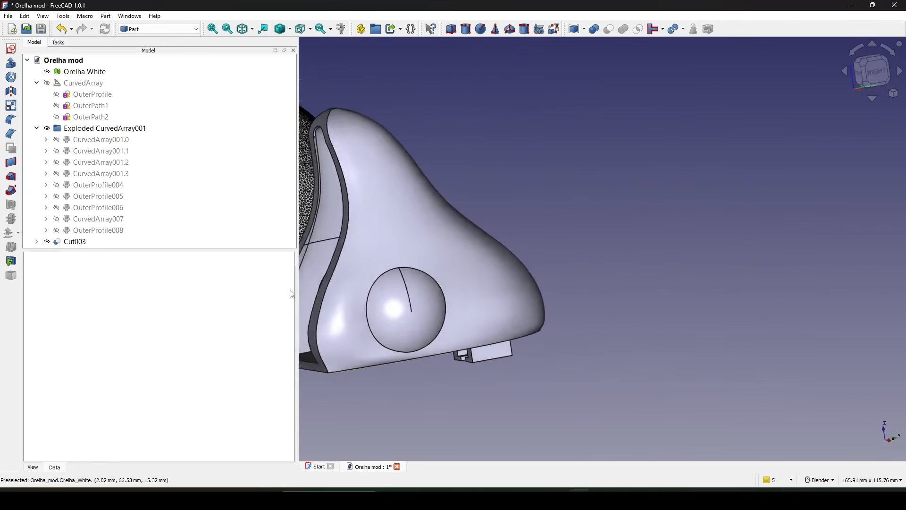
Step: Create a new sketch on the XY-Plane with reversed direction and a 0.00 mm offset, facing the underside of the mesh
{"action": "middle_click_drag", "start_coordinate": [484, 297], "coordinate": [495, 288]}
{"action": "middle_click_drag", "start_coordinate": [501, 217], "coordinate": [692, 259]}
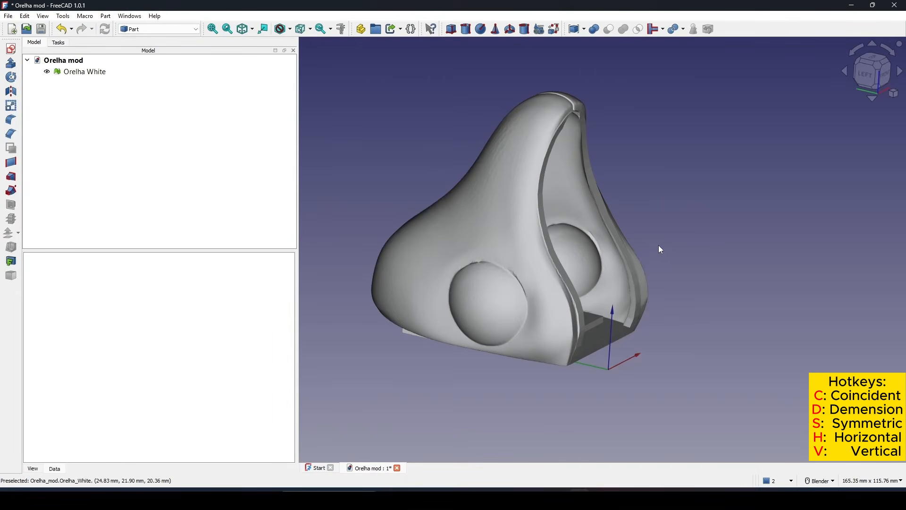
{"action": "middle_click_drag", "start_coordinate": [660, 249], "coordinate": [449, 231]}
{"action": "middle_click_drag", "start_coordinate": [524, 249], "coordinate": [546, 187]}
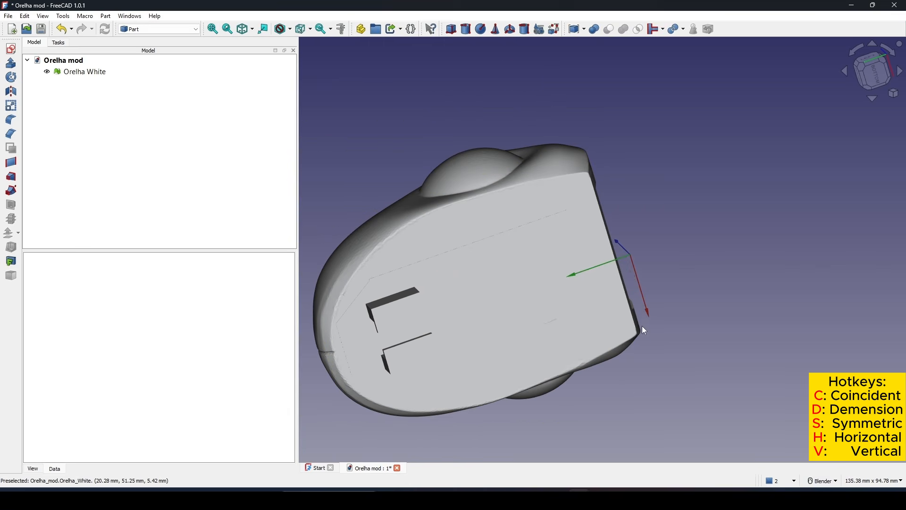
{"action": "middle_click_drag", "start_coordinate": [647, 293], "coordinate": [616, 323]}
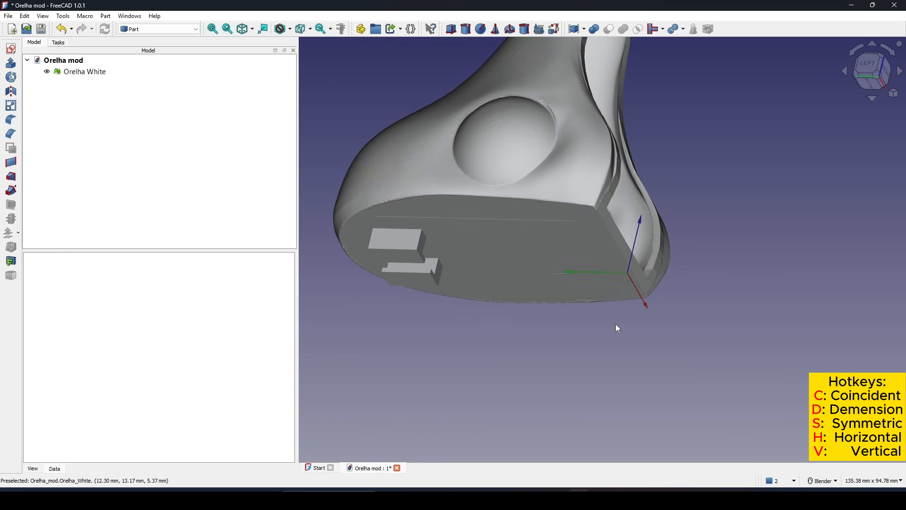
{"action": "middle_click_drag", "start_coordinate": [753, 213], "coordinate": [798, 217]}
{"action": "left_click", "coordinate": [18, 52]}
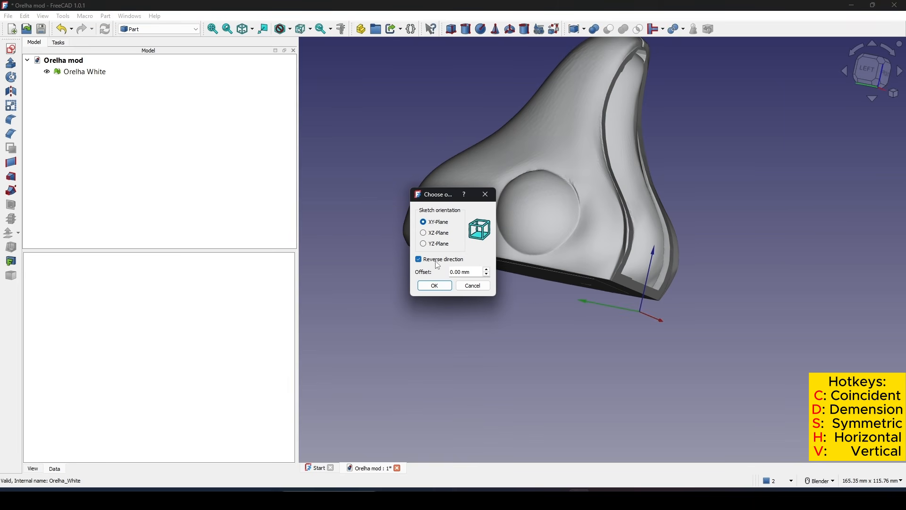
{"action": "left_click", "coordinate": [441, 285]}
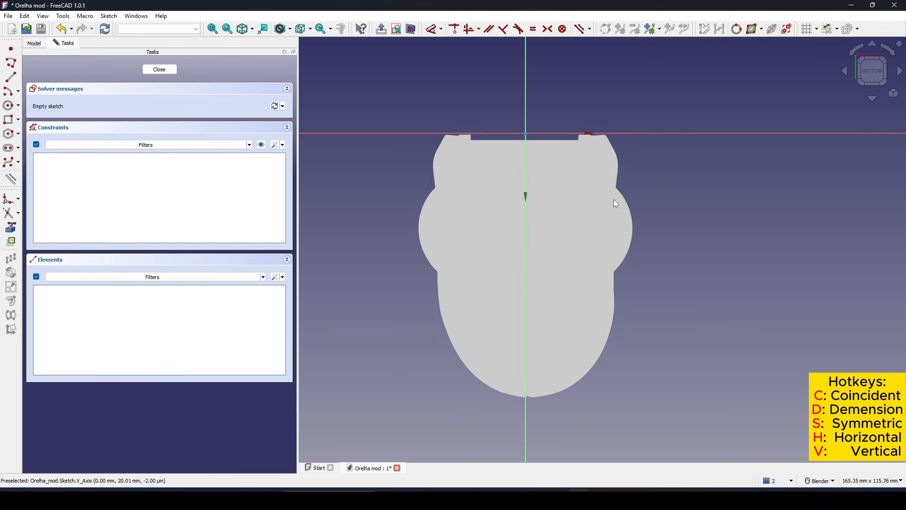
Step: Set the draw style to As is for tracing the outline of the base in the sketch
{"action": "middle_click_drag", "start_coordinate": [613, 200], "coordinate": [596, 187], "text": "shift"}
{"action": "scroll", "coordinate": [571, 191], "scroll_direction": "up", "scroll_amount": 2}
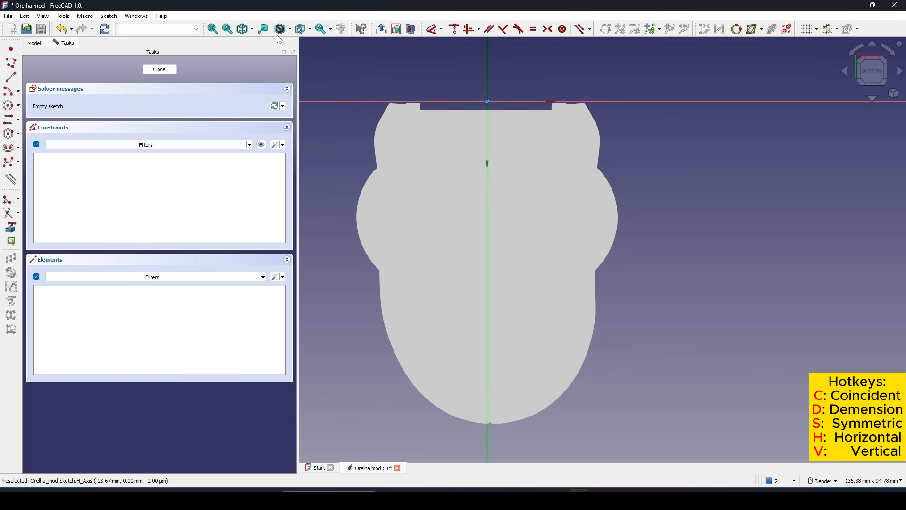
{"action": "left_click", "coordinate": [291, 31]}
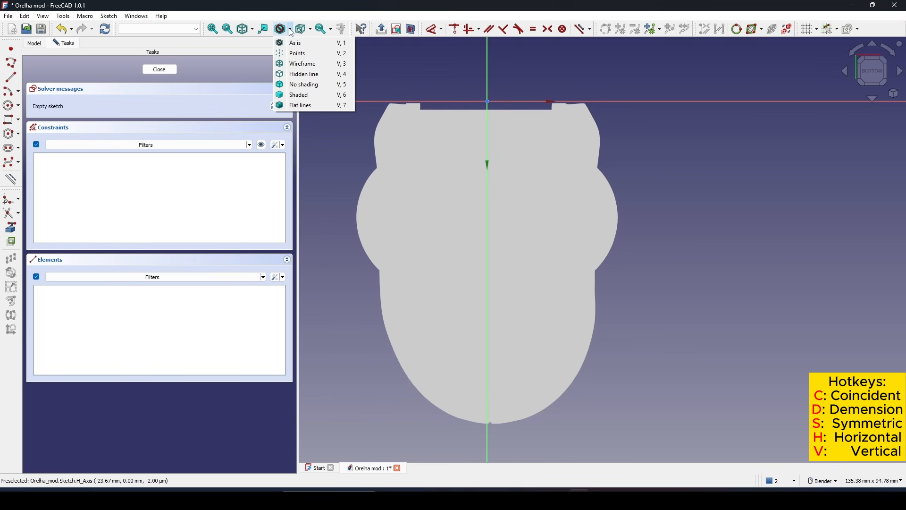
{"action": "left_click", "coordinate": [302, 43]}
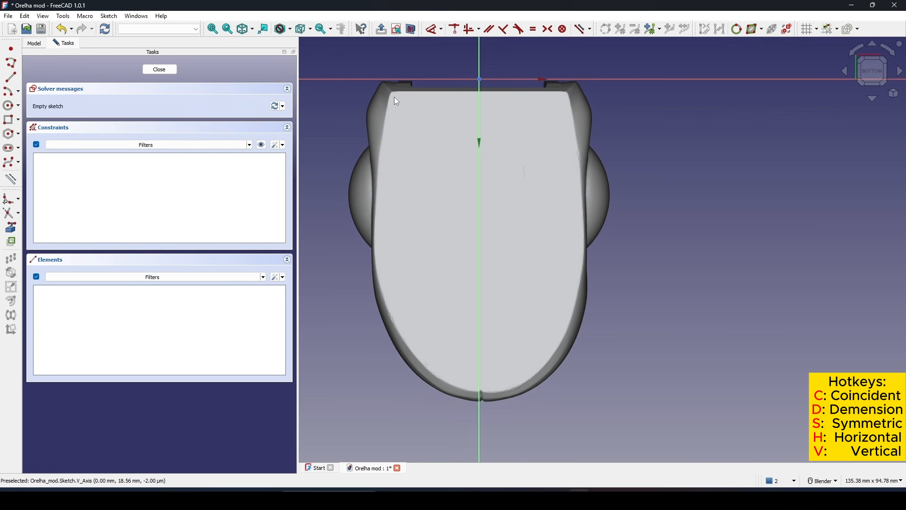
{"action": "middle_click_drag", "start_coordinate": [582, 266], "coordinate": [574, 279], "text": "shift"}
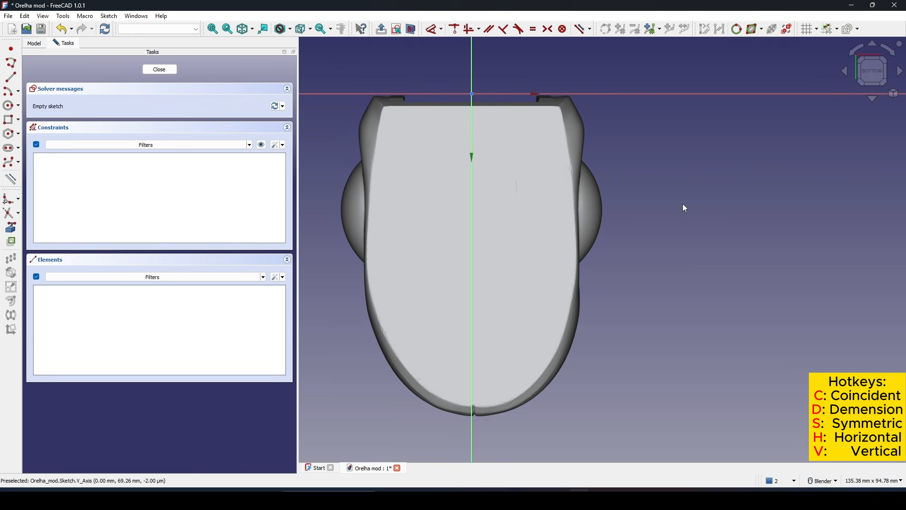
Step: Start a degree 3 B-spline by control points at the base's flat-end right corner, tracing the right edge to the side bump's lower end
{"action": "left_click", "coordinate": [10, 164]}
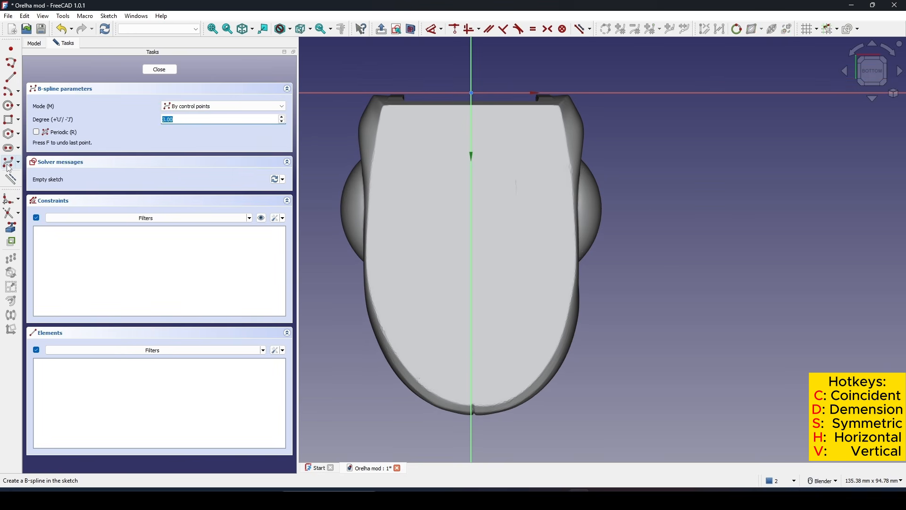
{"action": "scroll", "coordinate": [590, 134], "scroll_direction": "up", "scroll_amount": 3}
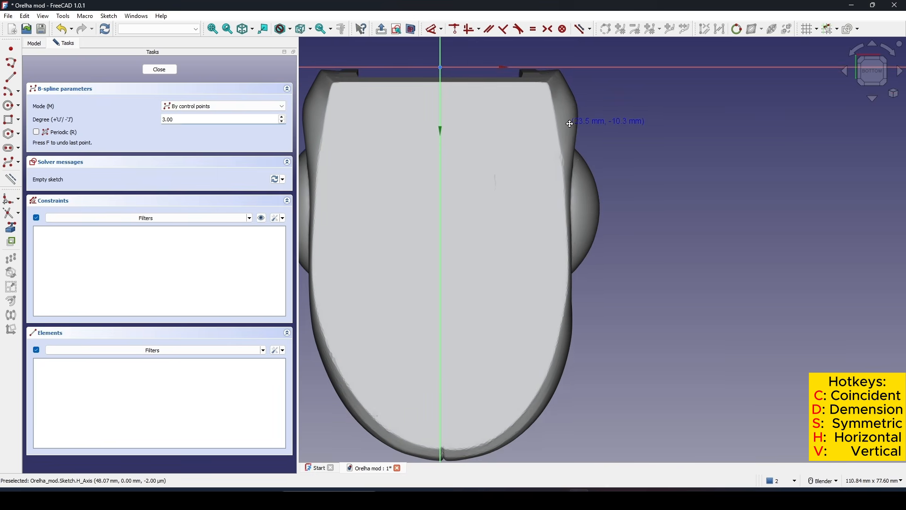
{"action": "middle_click_drag", "start_coordinate": [586, 124], "coordinate": [583, 121], "text": "shift"}
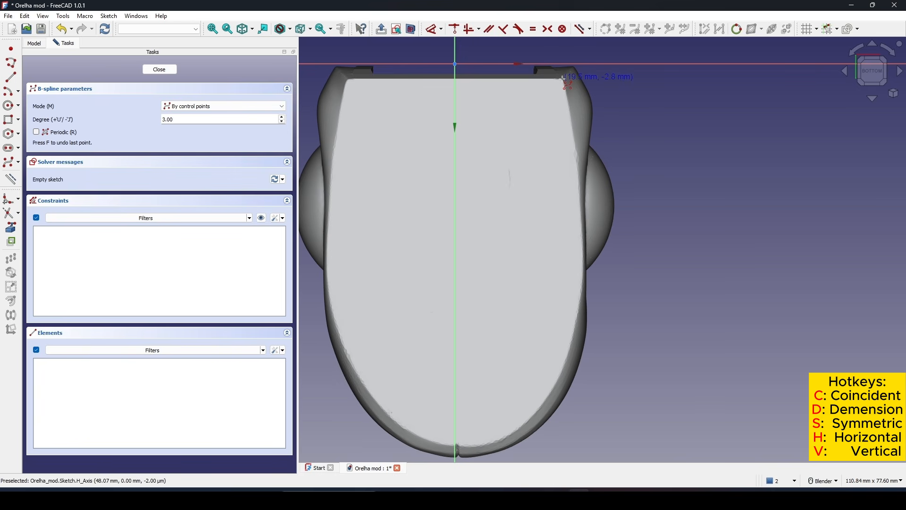
{"action": "left_click", "coordinate": [564, 78]}
{"action": "left_click", "coordinate": [571, 111]}
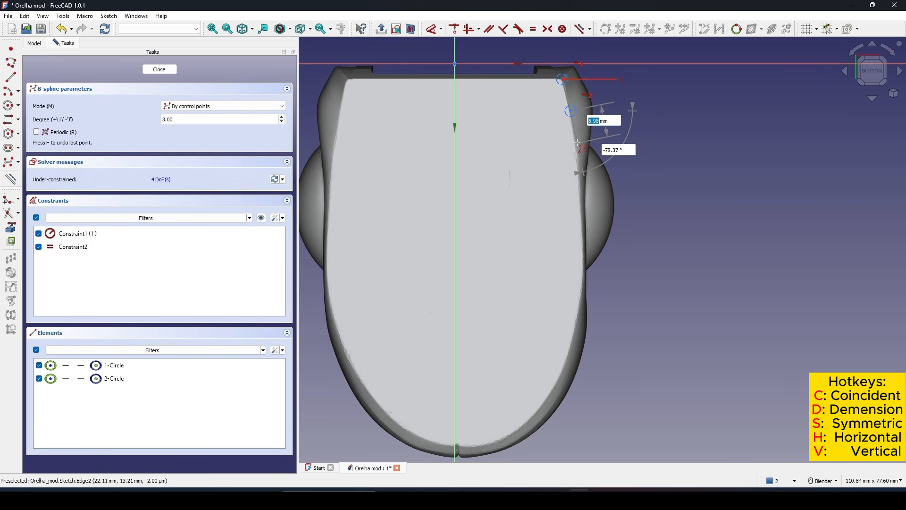
{"action": "scroll", "coordinate": [576, 156], "scroll_direction": "up", "scroll_amount": 2}
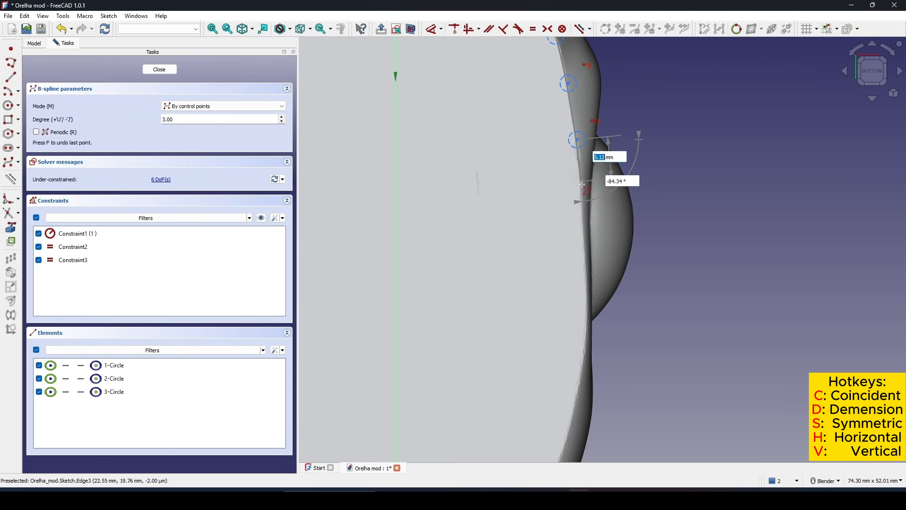
{"action": "left_click", "coordinate": [582, 222]}
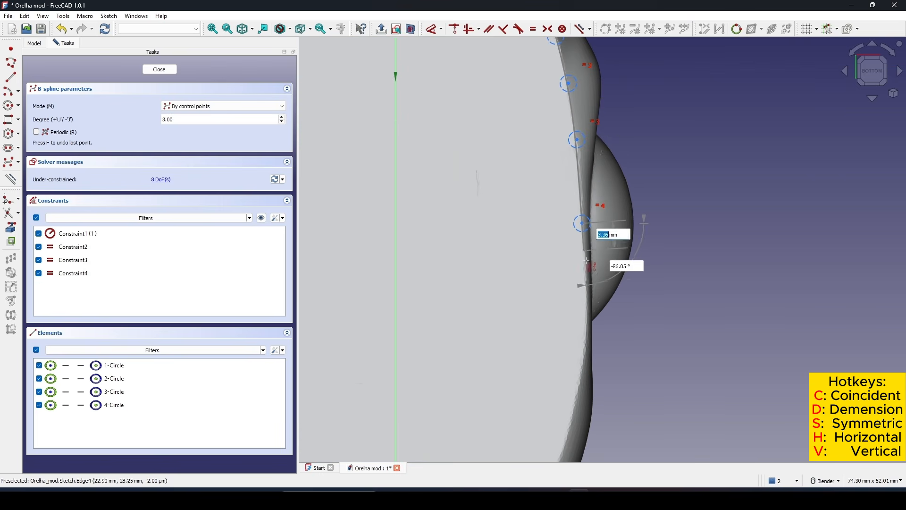
{"action": "left_click", "coordinate": [596, 314]}
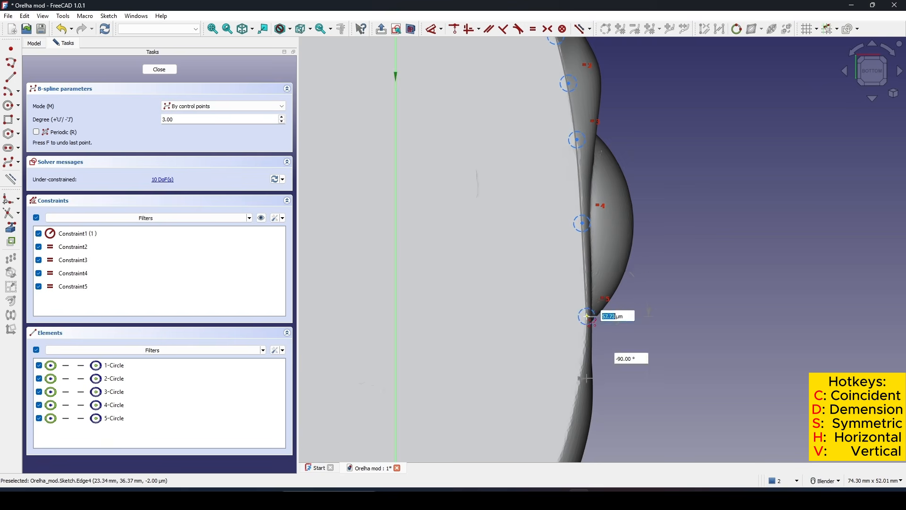
Step: Continue the B-spline around the rounded end of the base and finish it just right of the vertical axis
{"action": "scroll", "coordinate": [600, 313], "scroll_direction": "down", "scroll_amount": 2}
{"action": "scroll", "coordinate": [609, 231], "scroll_direction": "up", "scroll_amount": 2}
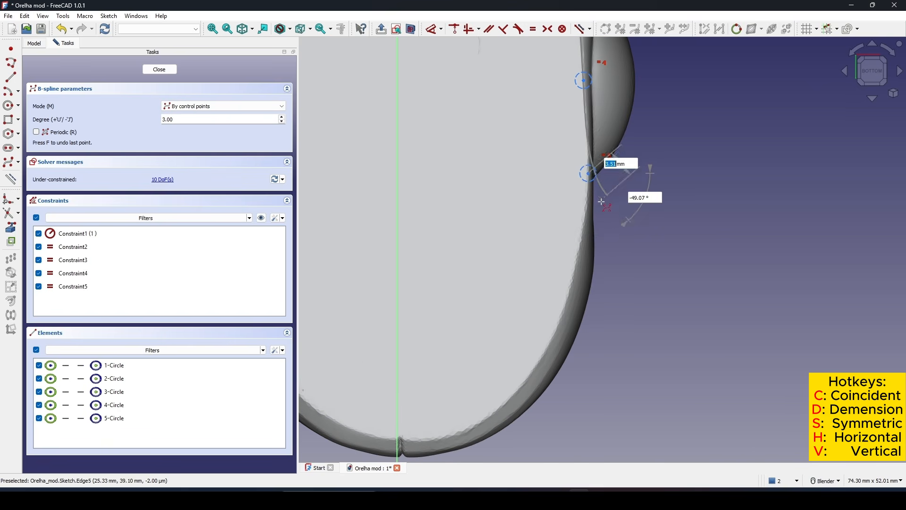
{"action": "left_click", "coordinate": [585, 265]}
{"action": "left_click", "coordinate": [545, 353]}
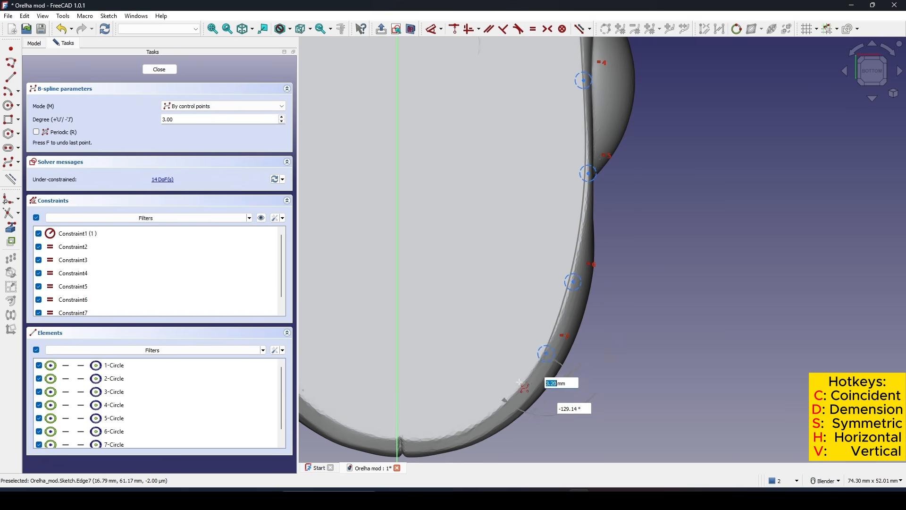
{"action": "left_click", "coordinate": [495, 413]}
{"action": "middle_click_drag", "start_coordinate": [496, 413], "coordinate": [491, 168], "text": "shift"}
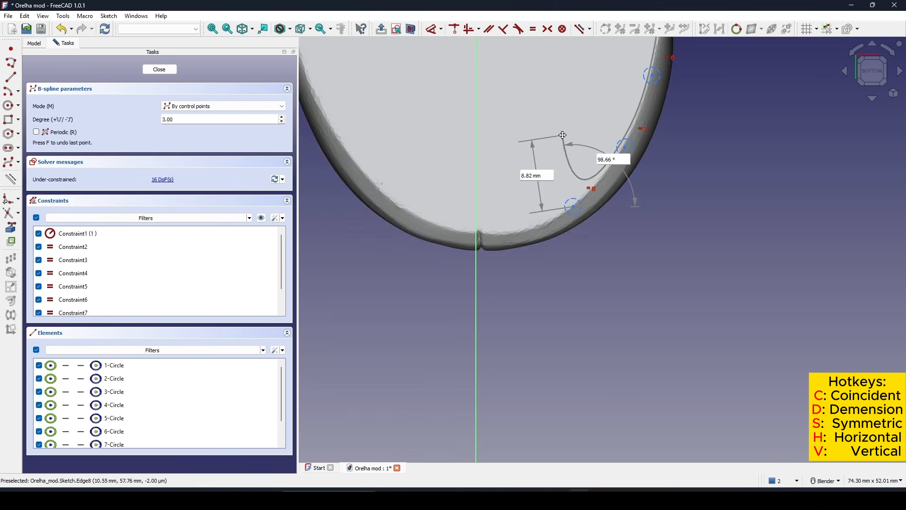
{"action": "scroll", "coordinate": [507, 235], "scroll_direction": "up", "scroll_amount": 2}
{"action": "left_click", "coordinate": [521, 255]}
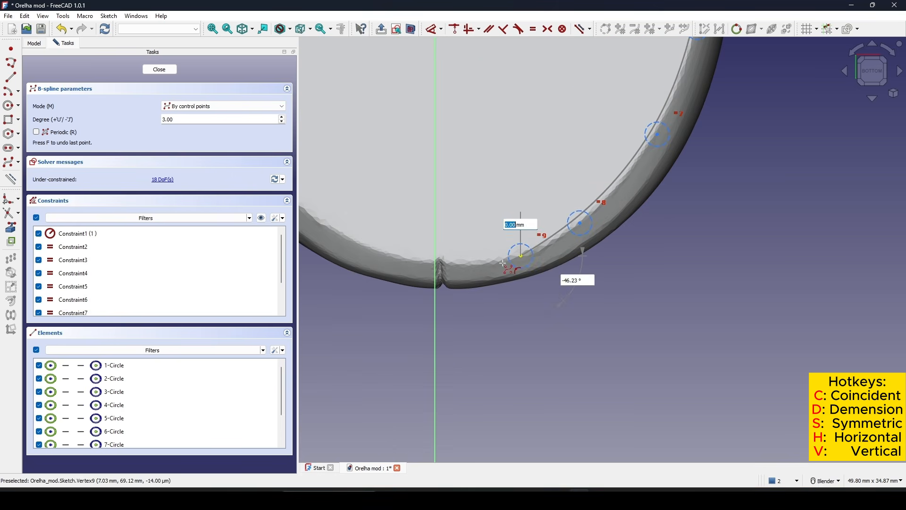
{"action": "left_click", "coordinate": [463, 263]}
{"action": "right_click", "coordinate": [486, 187]}
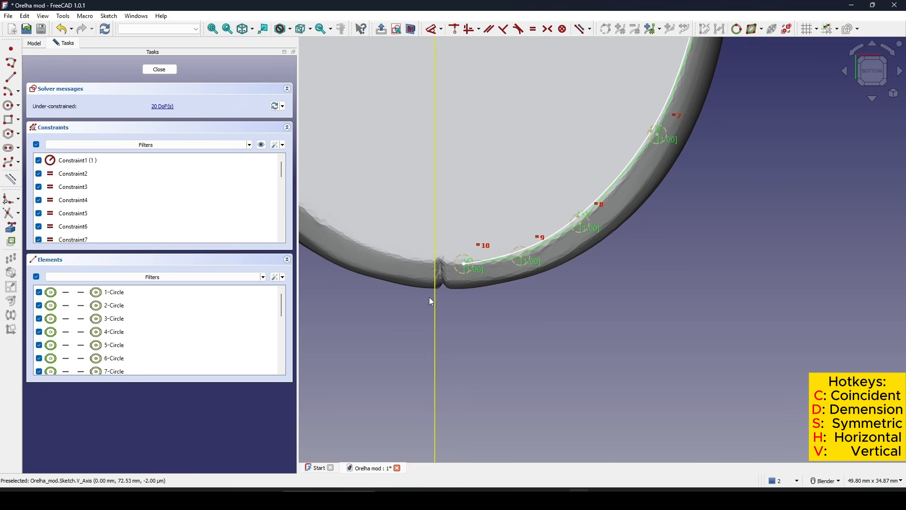
Step: Mirror the B-spline across the vertical axis, keeping the original and creating no symmetry constraints
{"action": "scroll", "coordinate": [435, 295], "scroll_direction": "down", "scroll_amount": 4}
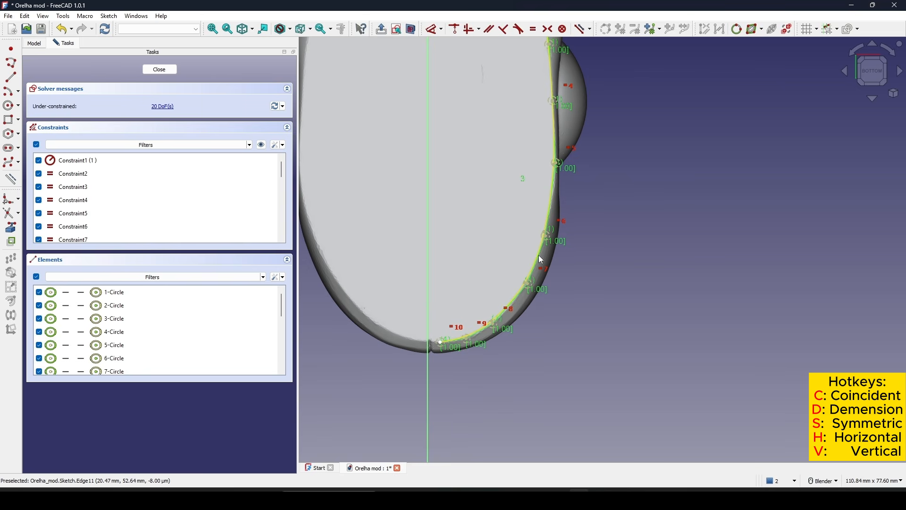
{"action": "middle_click_drag", "start_coordinate": [654, 204], "coordinate": [653, 233], "text": "shift"}
{"action": "left_click", "coordinate": [549, 232]}
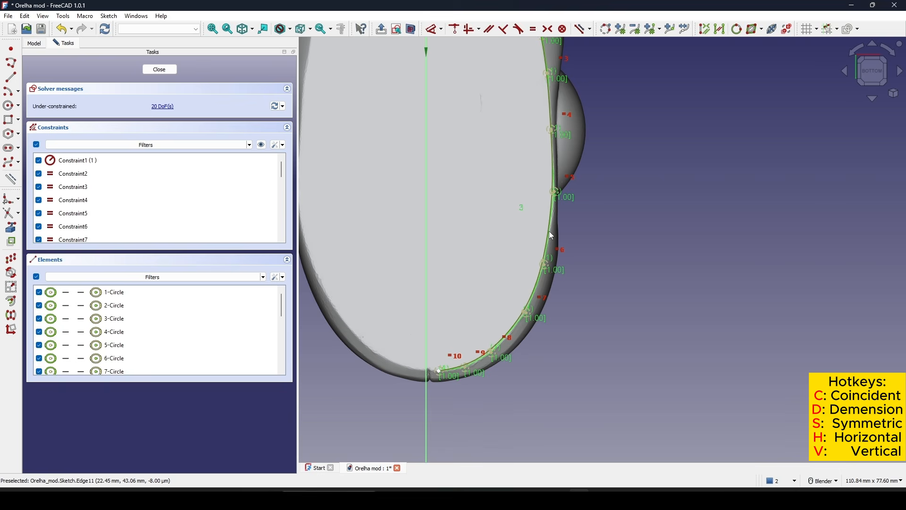
{"action": "left_click", "coordinate": [12, 315]}
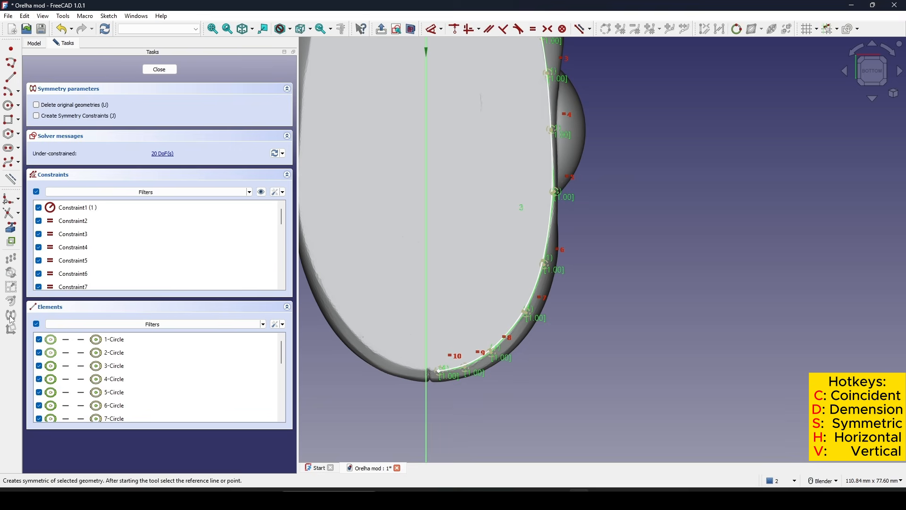
{"action": "left_click", "coordinate": [426, 265]}
Step: Constrain the mirrored spline's lower endpoint to the vertical axis and make the original spline's lower endpoint coincident with it
{"action": "scroll", "coordinate": [504, 268], "scroll_direction": "up", "scroll_amount": 6}
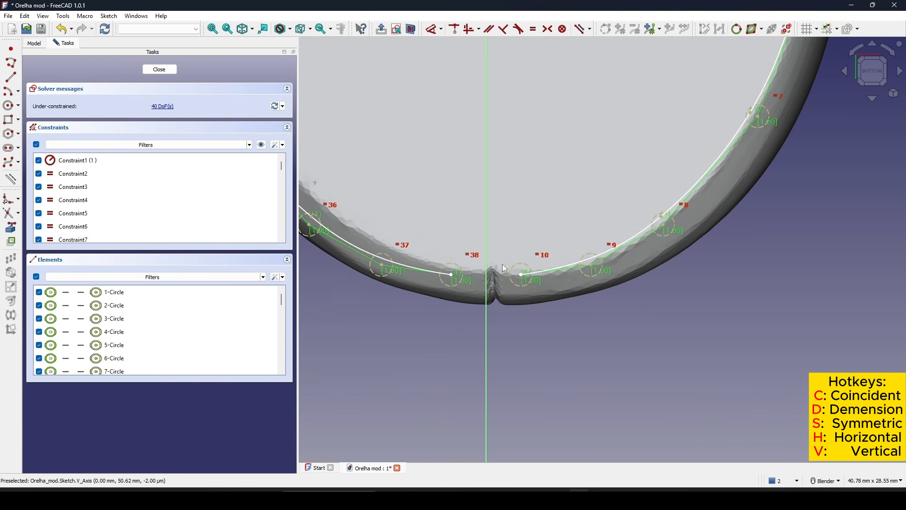
{"action": "left_click", "coordinate": [485, 305]}
{"action": "key", "text": "c"}
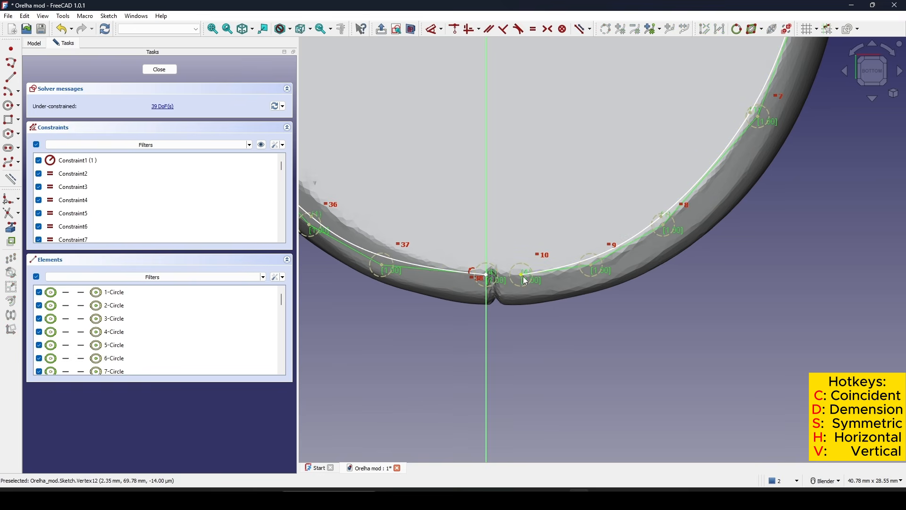
{"action": "left_click", "coordinate": [521, 275]}
{"action": "left_click", "coordinate": [486, 276]}
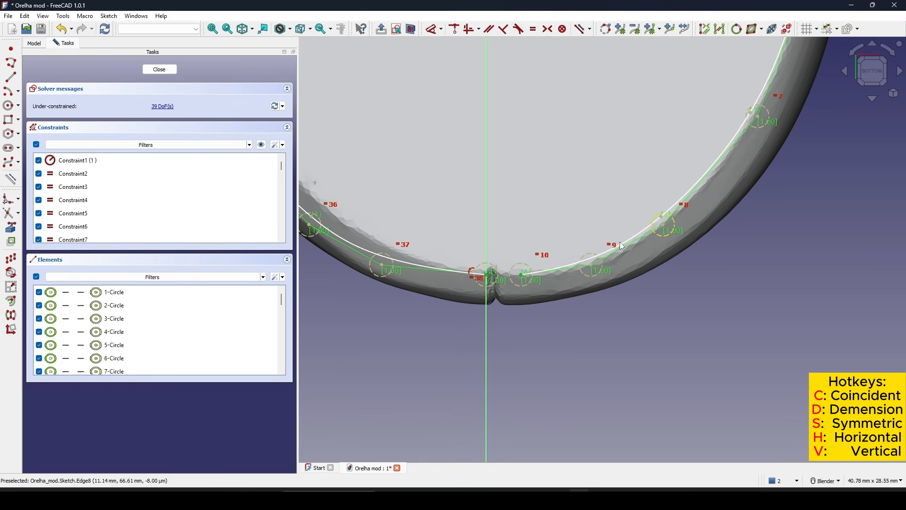
{"action": "key", "text": "c"}
{"action": "scroll", "coordinate": [590, 242], "scroll_direction": "down", "scroll_amount": 6}
Step: Constrain the neighbouring control points on both sides horizontally to the splines' shared lower endpoint
{"action": "scroll", "coordinate": [569, 254], "scroll_direction": "up", "scroll_amount": 8}
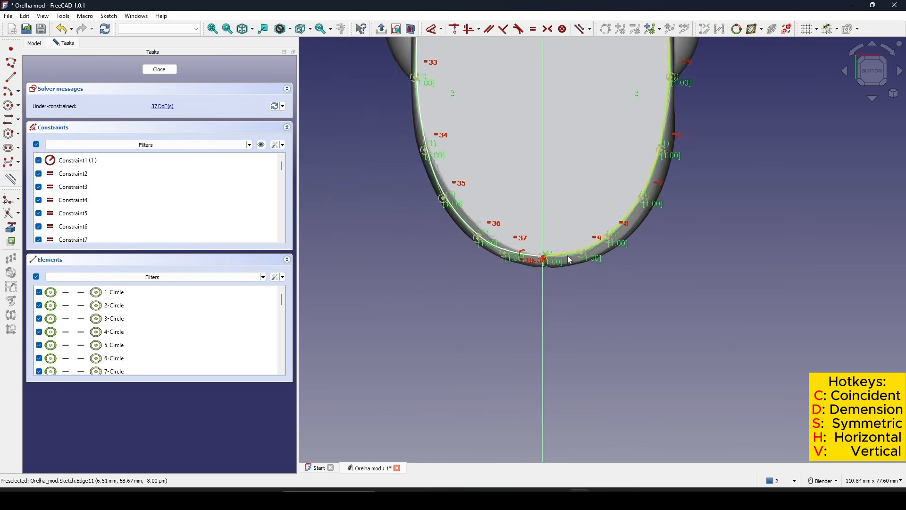
{"action": "left_click", "coordinate": [488, 274]}
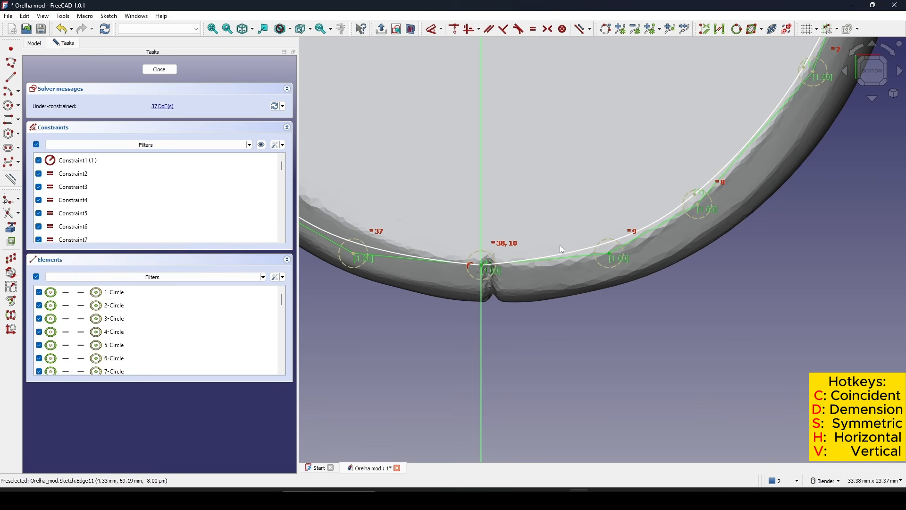
{"action": "left_click", "coordinate": [687, 247]}
{"action": "key", "text": "c"}
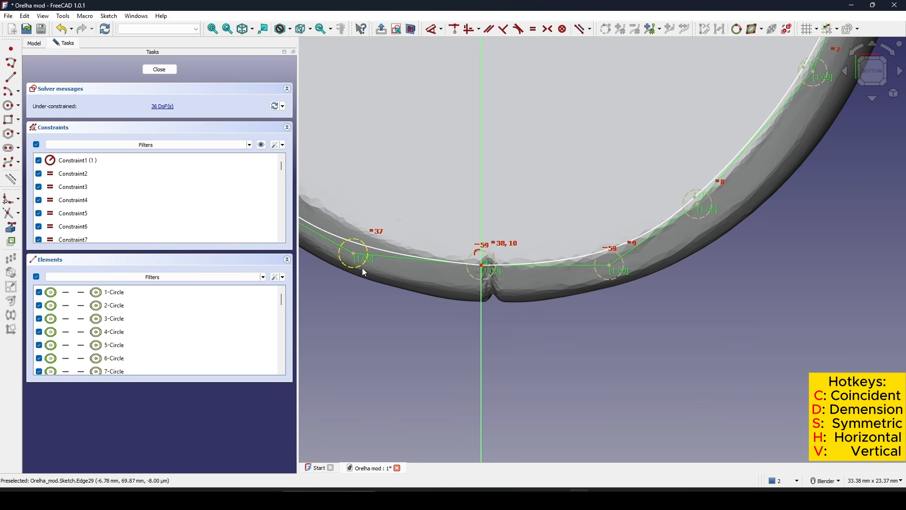
{"action": "left_click", "coordinate": [354, 255]}
{"action": "left_click", "coordinate": [492, 267]}
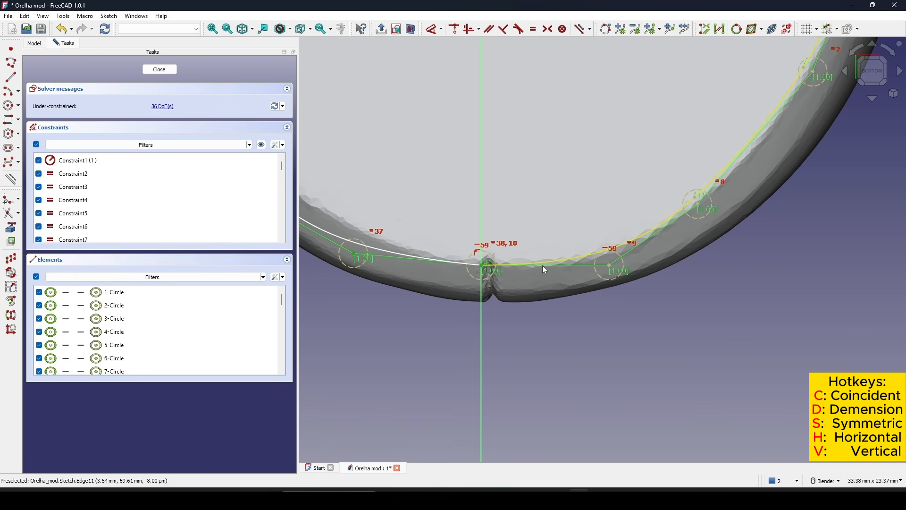
{"action": "key", "text": "c"}
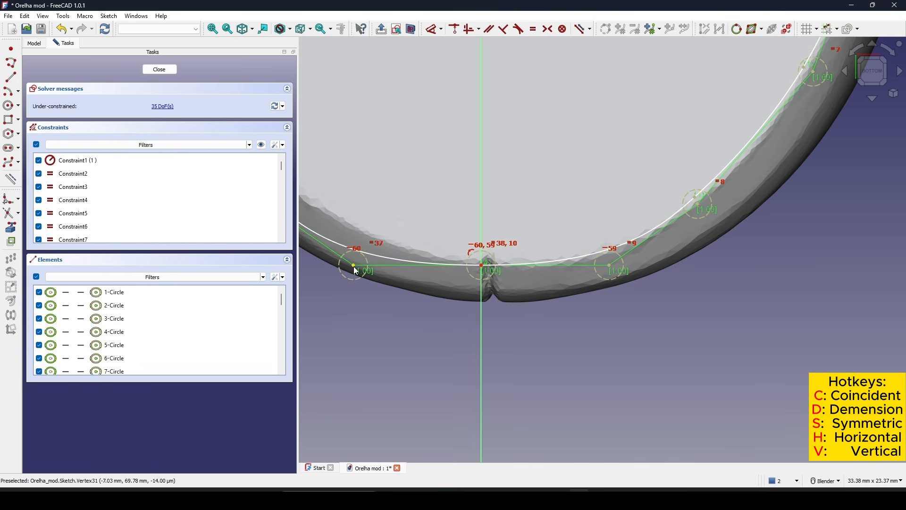
Step: Move the control points beside the splines' shared lower endpoint closer to the vertical axis to fit the rounded end of the base
{"action": "left_click_drag", "start_coordinate": [356, 271], "coordinate": [409, 267]}
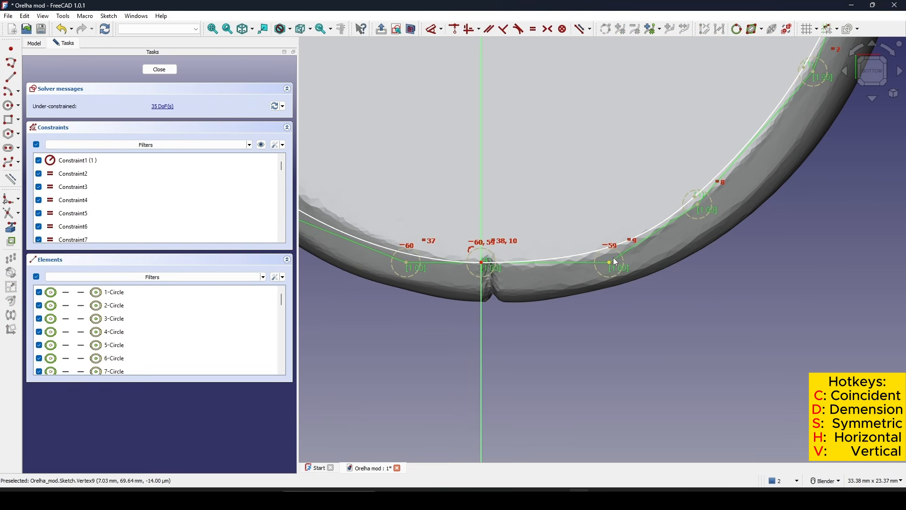
{"action": "left_click_drag", "start_coordinate": [612, 258], "coordinate": [597, 263]}
{"action": "scroll", "coordinate": [482, 232], "scroll_direction": "down", "scroll_amount": 2}
{"action": "middle_click_drag", "start_coordinate": [482, 232], "coordinate": [552, 306], "text": "shift"}
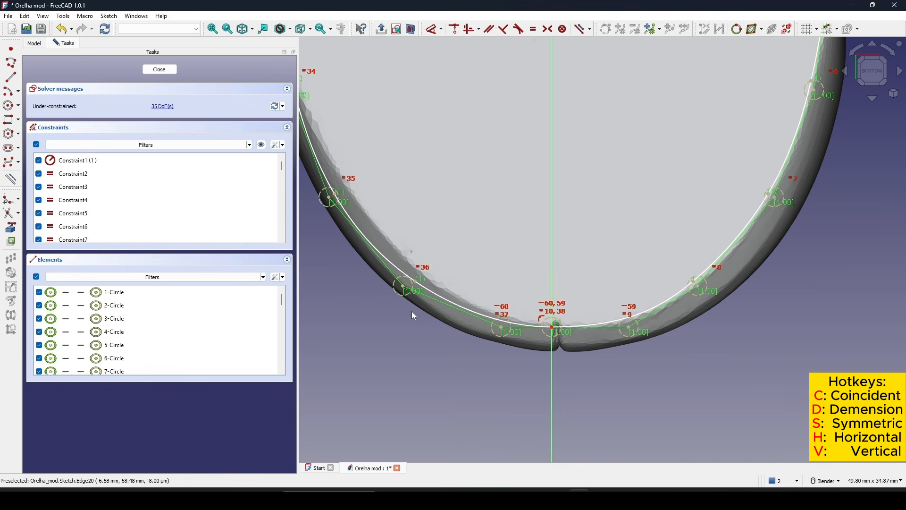
Step: Shift the mirrored spline's control points along the lower curve inward so it follows the edge of the mesh's flat underside
{"action": "left_click_drag", "start_coordinate": [406, 288], "coordinate": [426, 278]}
{"action": "middle_click_drag", "start_coordinate": [332, 202], "coordinate": [402, 274], "text": "shift"}
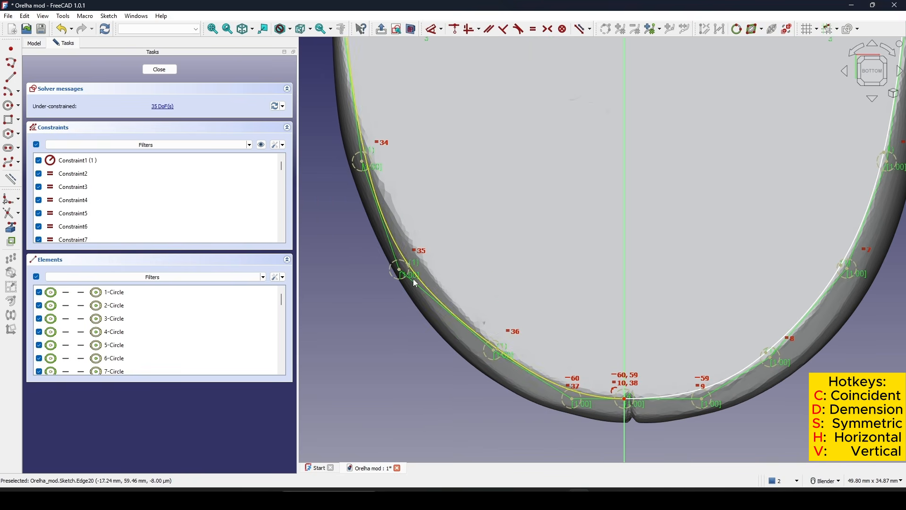
{"action": "left_click_drag", "start_coordinate": [400, 270], "coordinate": [419, 266]}
{"action": "middle_click_drag", "start_coordinate": [394, 159], "coordinate": [421, 259], "text": "shift"}
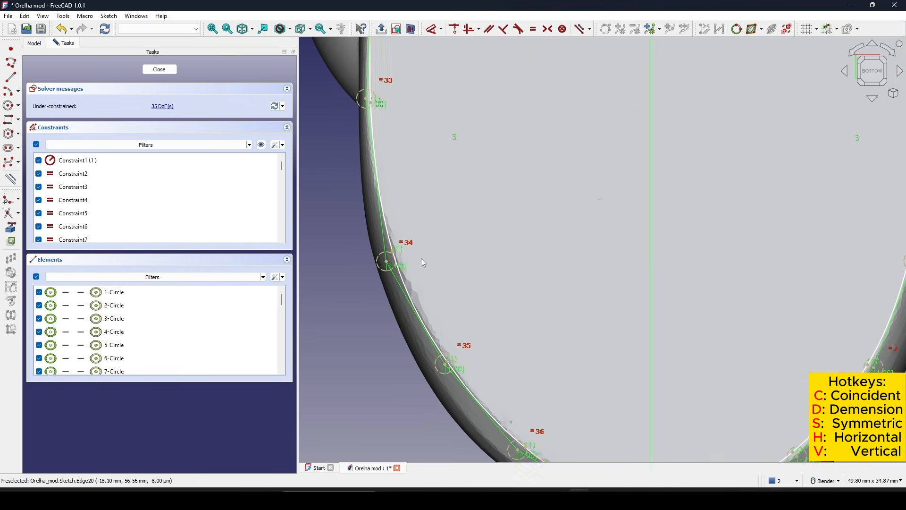
{"action": "left_click_drag", "start_coordinate": [386, 261], "coordinate": [388, 261]}
Step: Close the outline with a straight line joining the two splines' upper endpoints and leave the sketch
{"action": "middle_click_drag", "start_coordinate": [407, 180], "coordinate": [415, 288], "text": "shift"}
{"action": "middle_click_drag", "start_coordinate": [459, 175], "coordinate": [452, 396], "text": "shift"}
{"action": "mouse_move", "coordinate": [466, 141]}
{"action": "middle_mouse_down", "text": "shift"}
{"action": "mouse_move", "coordinate": [445, 311]}
{"action": "mouse_move", "coordinate": [356, 273]}
{"action": "middle_mouse_up", "text": "shift"}
{"action": "middle_click_drag", "start_coordinate": [521, 247], "coordinate": [551, 273], "text": "shift"}
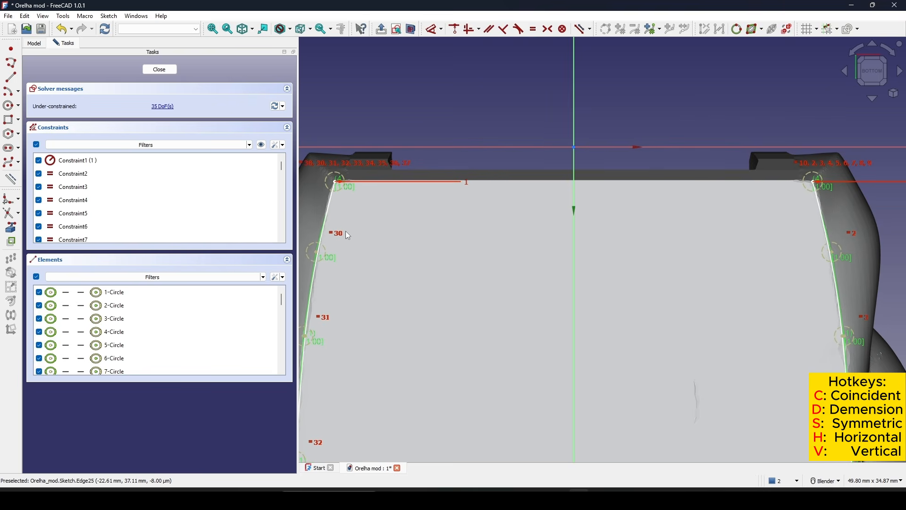
{"action": "left_click", "coordinate": [10, 77]}
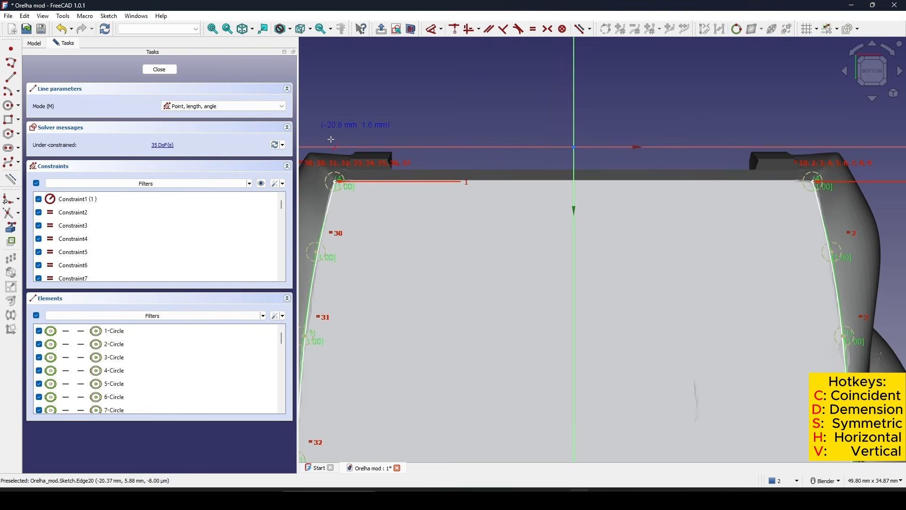
{"action": "left_click", "coordinate": [333, 177]}
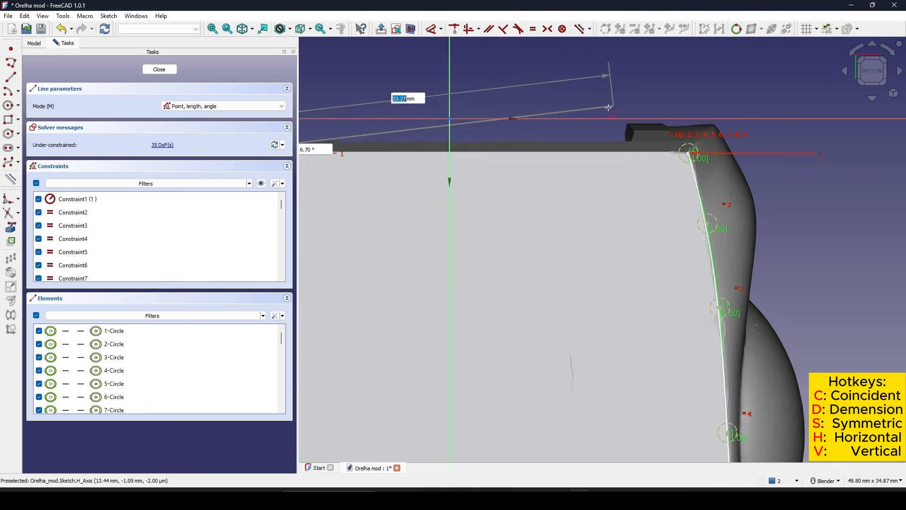
{"action": "scroll", "coordinate": [627, 154], "scroll_direction": "up", "scroll_amount": 2}
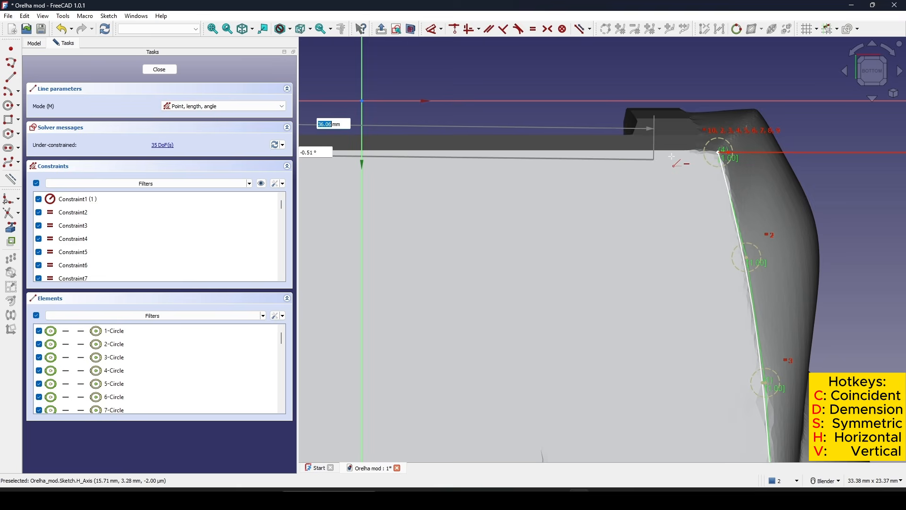
{"action": "left_click", "coordinate": [718, 151]}
{"action": "key", "text": "Escape"}
{"action": "scroll", "coordinate": [617, 190], "scroll_direction": "down", "scroll_amount": 9}
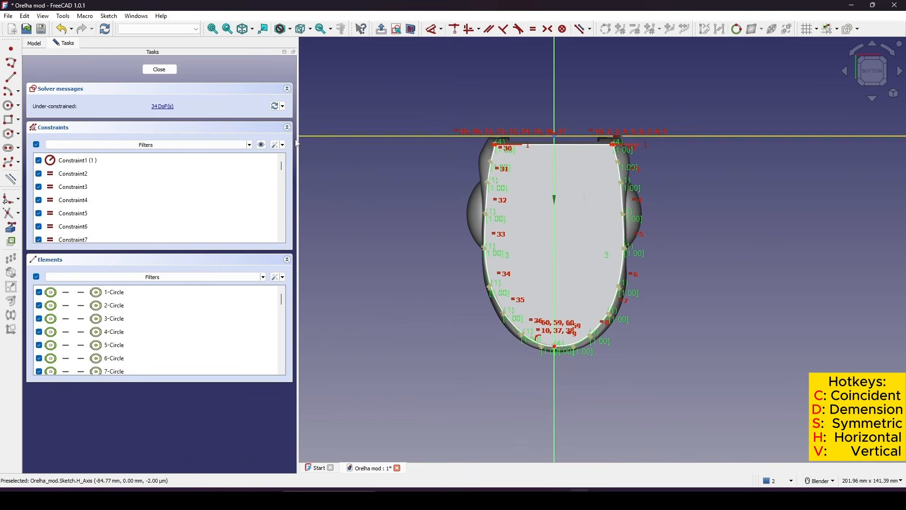
{"action": "left_click", "coordinate": [159, 71]}
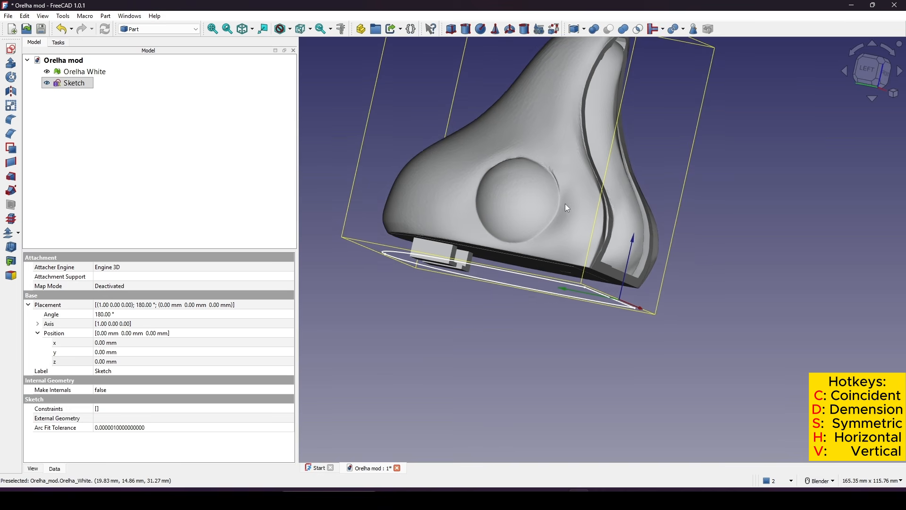
Step: Examine the height of the sketch outline relative to the mesh's underside from the left and from below
{"action": "middle_click_drag", "start_coordinate": [564, 203], "coordinate": [721, 225]}
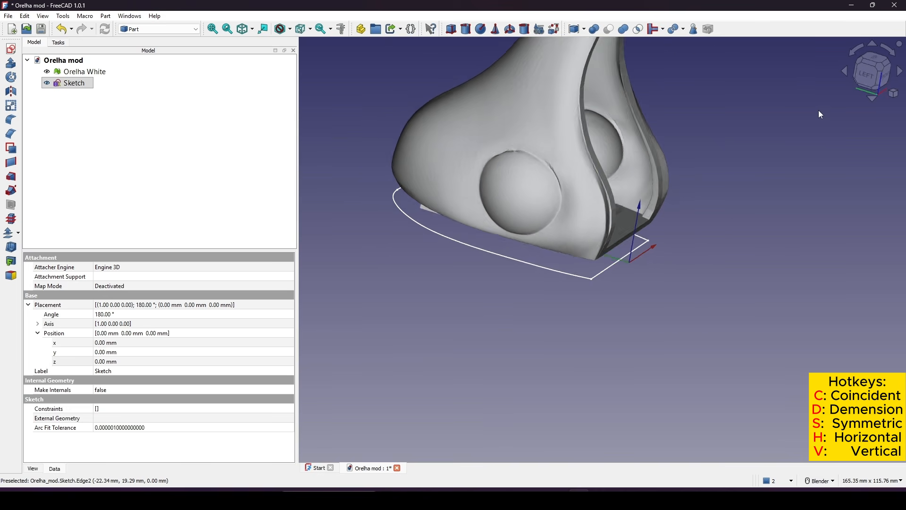
{"action": "key", "text": "6"}
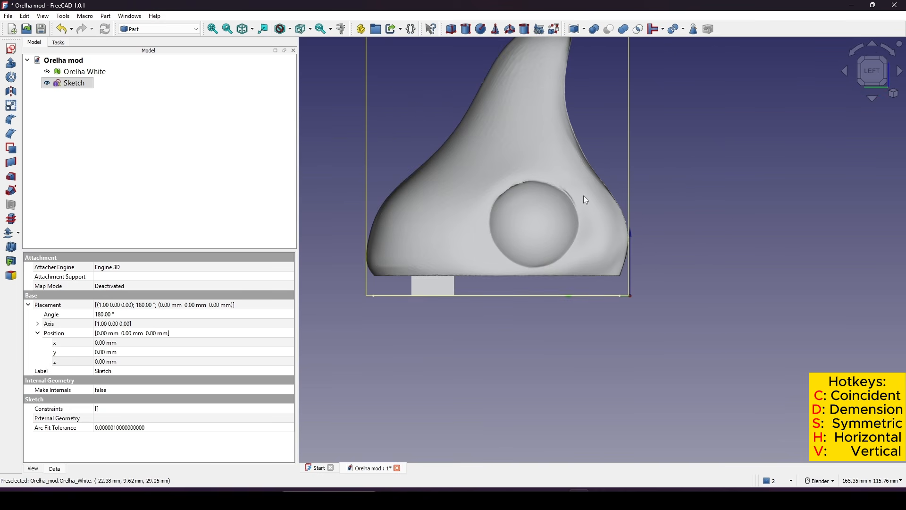
{"action": "middle_click_drag", "start_coordinate": [585, 296], "coordinate": [594, 305]}
{"action": "scroll", "coordinate": [592, 302], "scroll_direction": "up", "scroll_amount": 2}
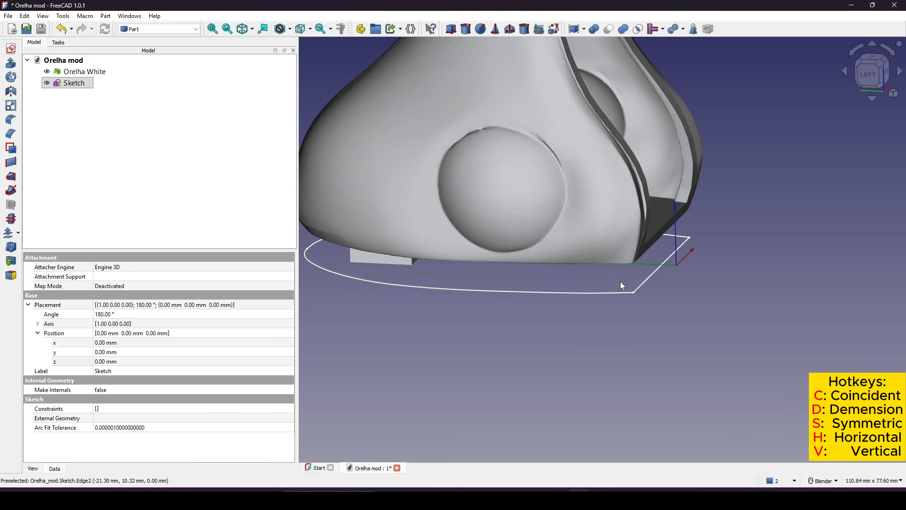
{"action": "middle_click_drag", "start_coordinate": [590, 274], "coordinate": [584, 210]}
{"action": "scroll", "coordinate": [613, 234], "scroll_direction": "up", "scroll_amount": 1}
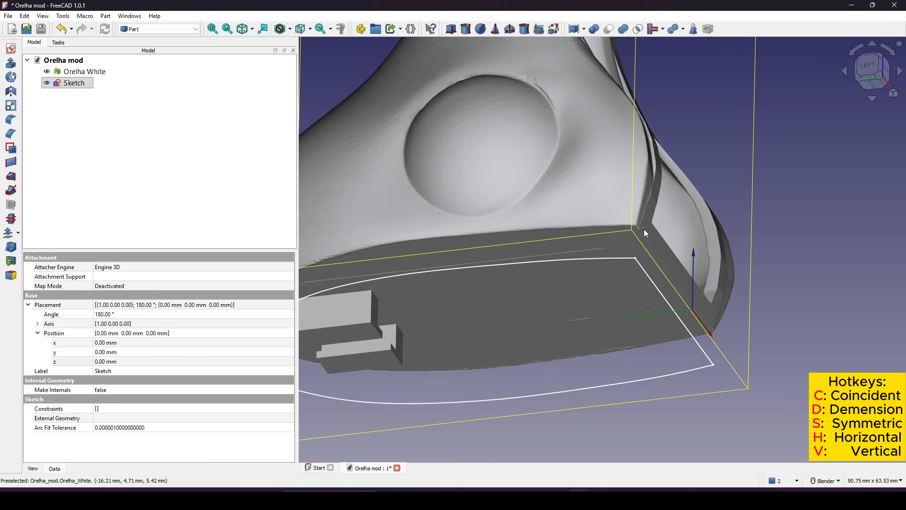
{"action": "scroll", "coordinate": [640, 231], "scroll_direction": "down", "scroll_amount": 2}
{"action": "middle_click_drag", "start_coordinate": [640, 231], "coordinate": [656, 276]}
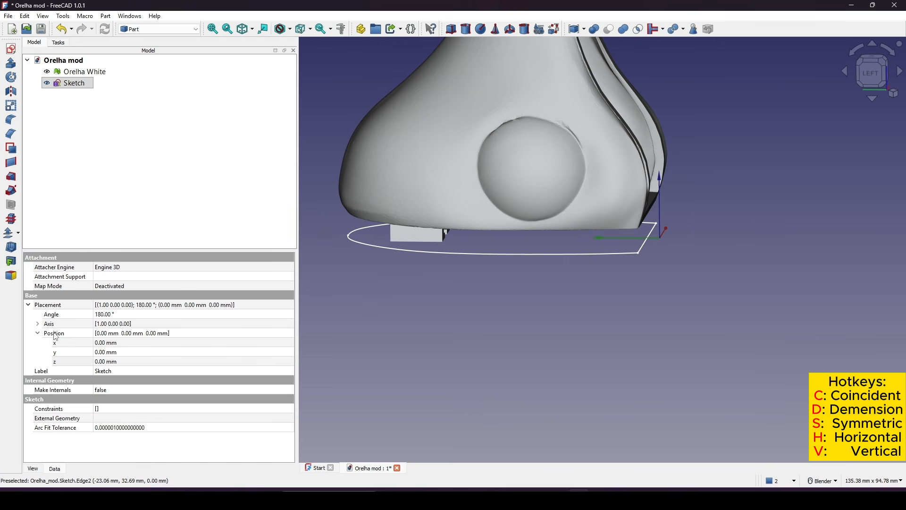
Step: Raise the base sketch's Z position to 6 mm and refine it to 5.5 mm to meet the mesh's flat underside
{"action": "left_click", "coordinate": [112, 362]}
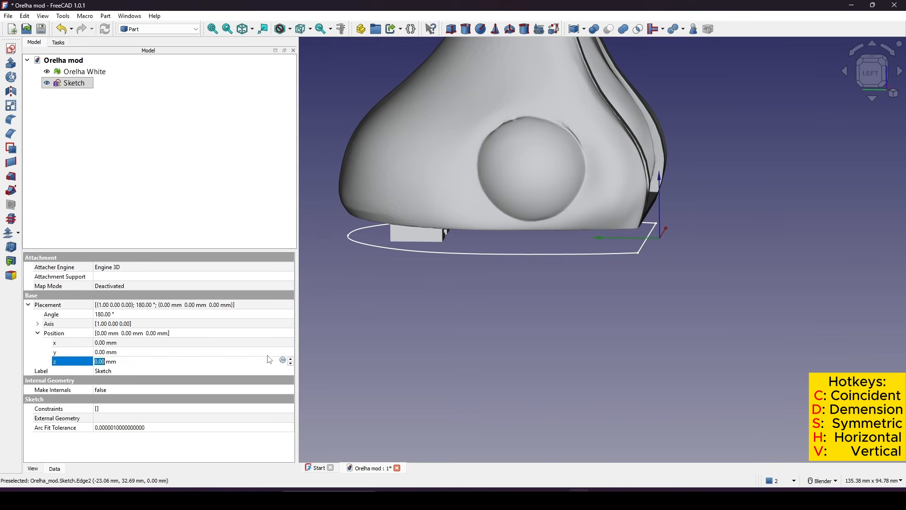
{"action": "scroll", "coordinate": [291, 361], "scroll_direction": "up", "scroll_amount": 6}
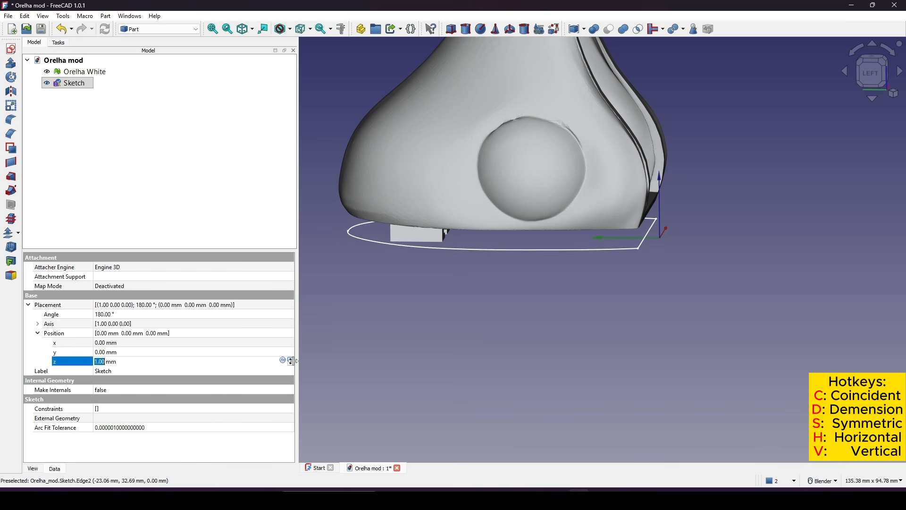
{"action": "left_click", "coordinate": [862, 73]}
{"action": "scroll", "coordinate": [608, 193], "scroll_direction": "up", "scroll_amount": 4}
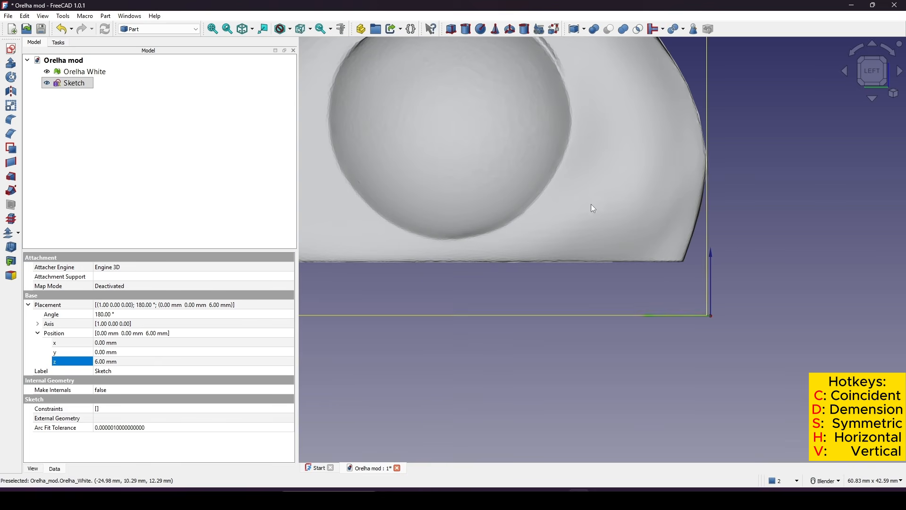
{"action": "left_click", "coordinate": [139, 361]}
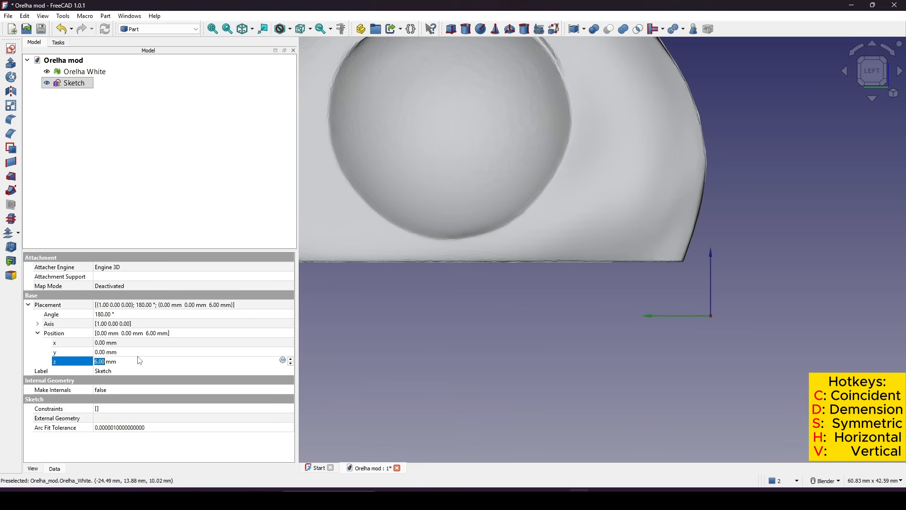
{"action": "type", "text": "5.5"}
{"action": "left_click", "coordinate": [89, 364]}
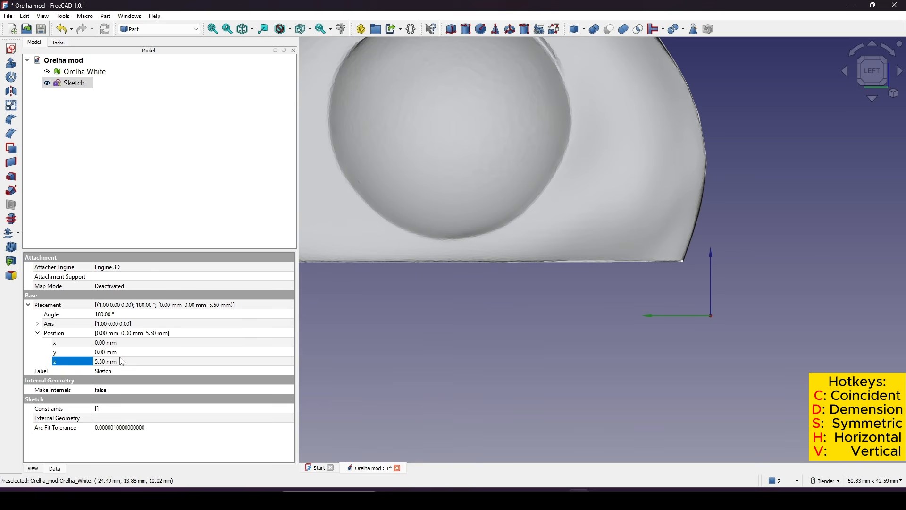
Step: Check the raised outline's alignment with the mesh's underside from an angle and in a straight left view
{"action": "scroll", "coordinate": [635, 291], "scroll_direction": "down", "scroll_amount": 4}
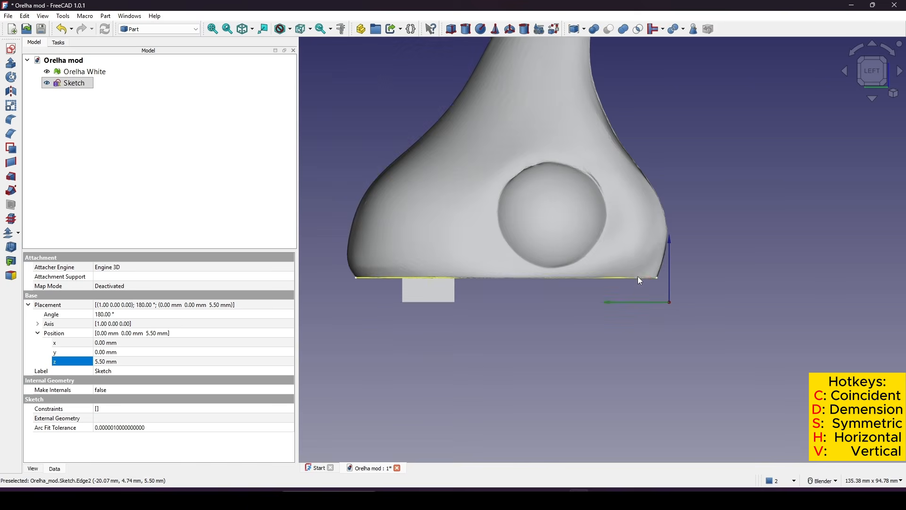
{"action": "mouse_move", "coordinate": [638, 276]}
{"action": "middle_mouse_down"}
{"action": "mouse_move", "coordinate": [618, 236]}
{"action": "mouse_move", "coordinate": [608, 247]}
{"action": "middle_mouse_up"}
{"action": "left_click", "coordinate": [848, 226]}
{"action": "mouse_move", "coordinate": [796, 257]}
{"action": "middle_mouse_down"}
{"action": "mouse_move", "coordinate": [770, 228]}
{"action": "mouse_move", "coordinate": [746, 266]}
{"action": "mouse_move", "coordinate": [593, 189]}
{"action": "mouse_move", "coordinate": [448, 211]}
{"action": "mouse_move", "coordinate": [580, 206]}
{"action": "mouse_move", "coordinate": [641, 239]}
{"action": "middle_mouse_up"}
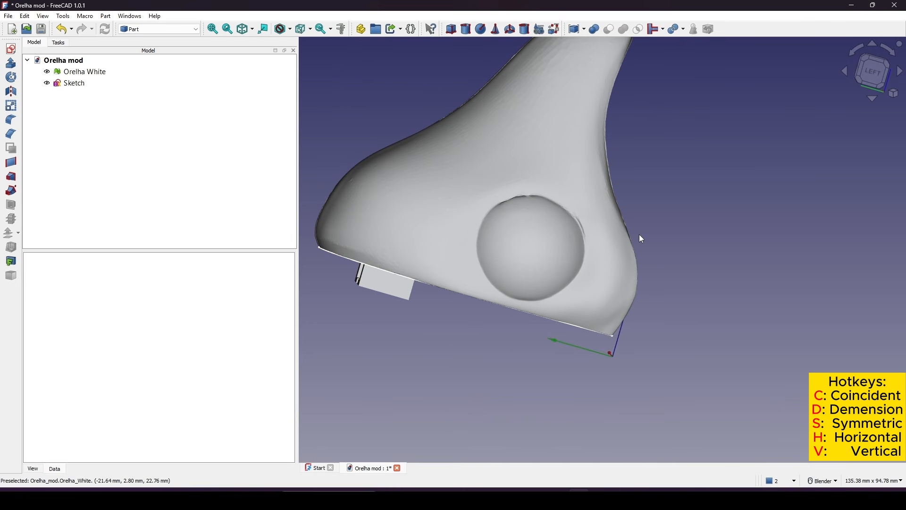
{"action": "left_click", "coordinate": [872, 71]}
{"action": "middle_click_drag", "start_coordinate": [626, 153], "coordinate": [625, 153], "text": "shift"}
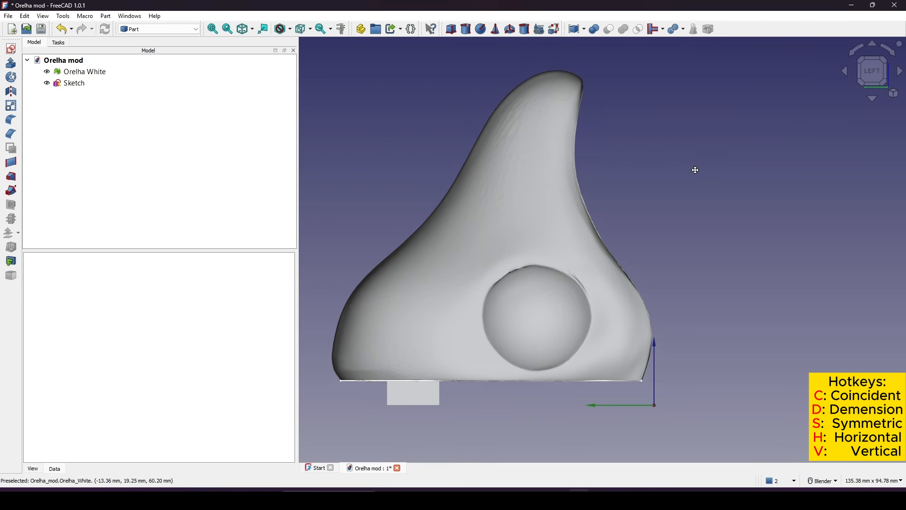
{"action": "middle_click_drag", "start_coordinate": [694, 170], "coordinate": [670, 143], "text": "shift"}
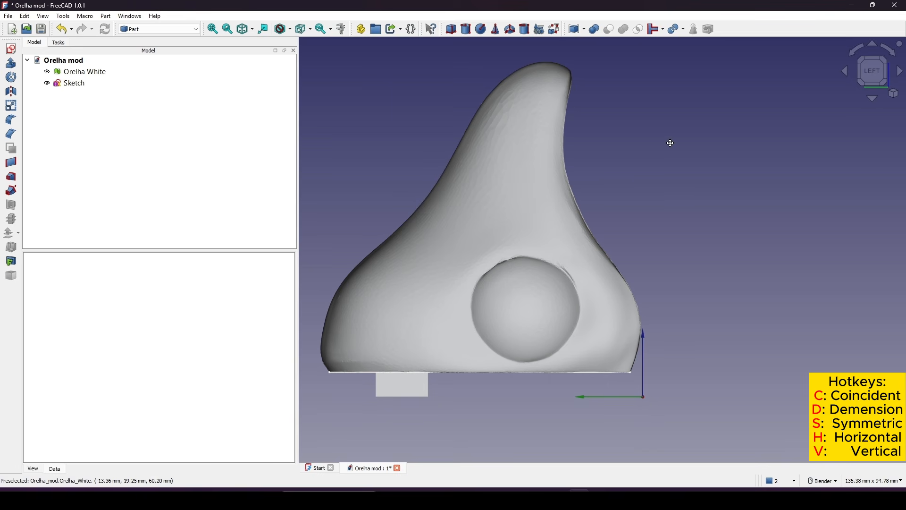
Step: Create a new sketch on the YZ-Plane with 0 mm offset and link the base outline's spline as external geometry
{"action": "left_click", "coordinate": [11, 48]}
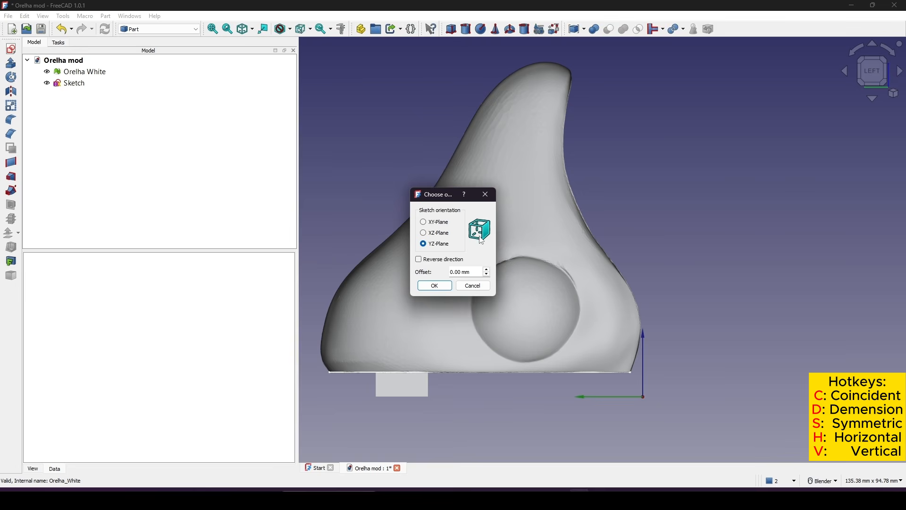
{"action": "left_click", "coordinate": [434, 285]}
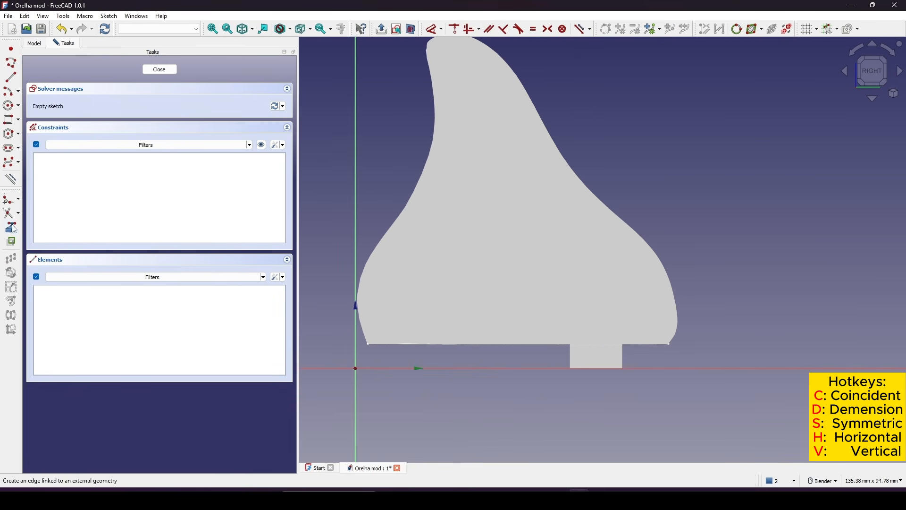
{"action": "left_click", "coordinate": [11, 227]}
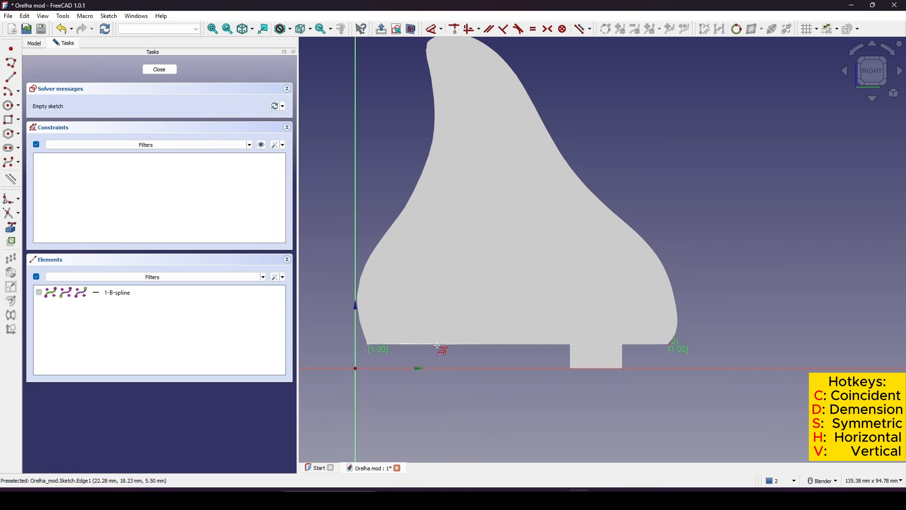
Step: Start a degree 3 B-spline by control points at the base outline's end near the vertical axis and follow the silhouette's lower bulge upward
{"action": "middle_click_drag", "start_coordinate": [610, 190], "coordinate": [613, 224], "text": "shift"}
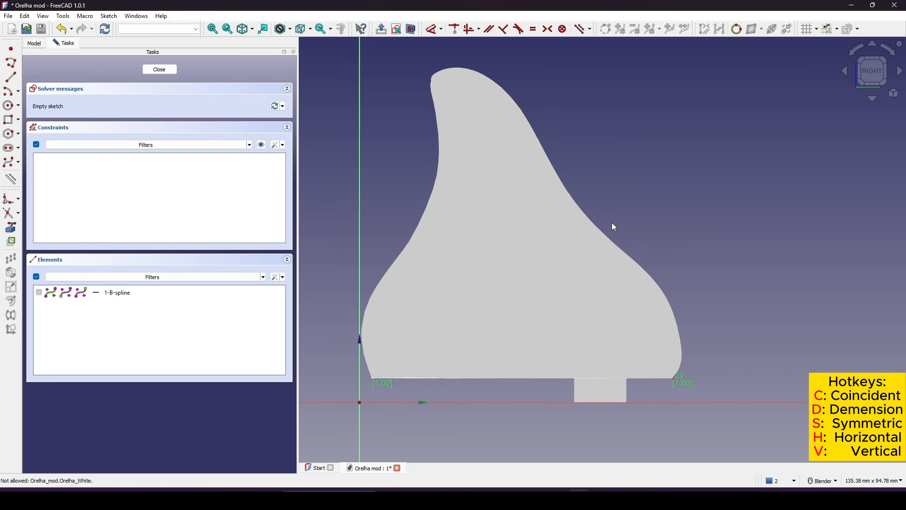
{"action": "scroll", "coordinate": [538, 250], "scroll_direction": "up", "scroll_amount": 1}
{"action": "middle_click_drag", "start_coordinate": [519, 255], "coordinate": [519, 233], "text": "shift"}
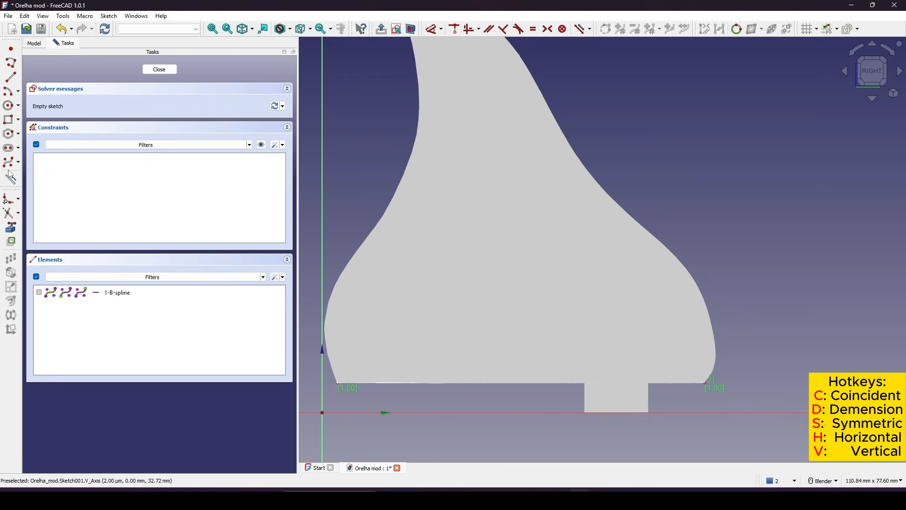
{"action": "left_click", "coordinate": [10, 163]}
{"action": "scroll", "coordinate": [348, 368], "scroll_direction": "up", "scroll_amount": 3}
{"action": "left_click", "coordinate": [331, 391]}
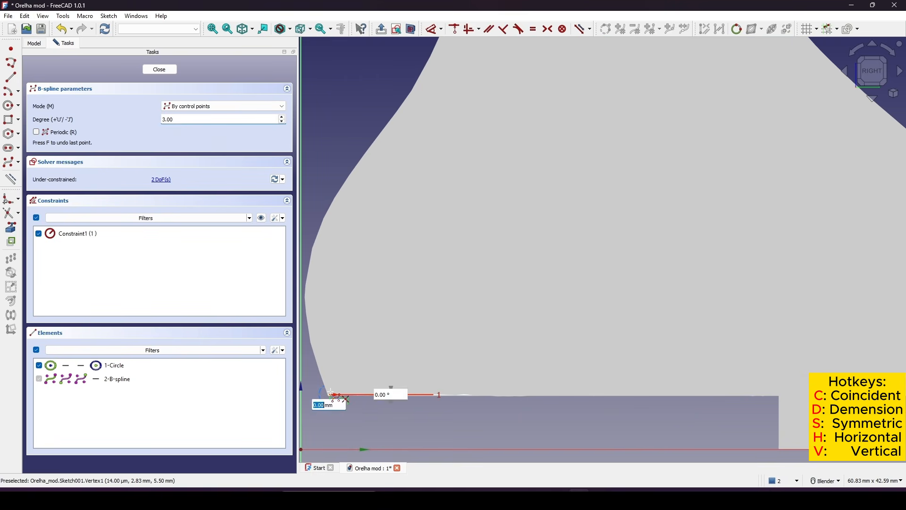
{"action": "left_click", "coordinate": [306, 333]}
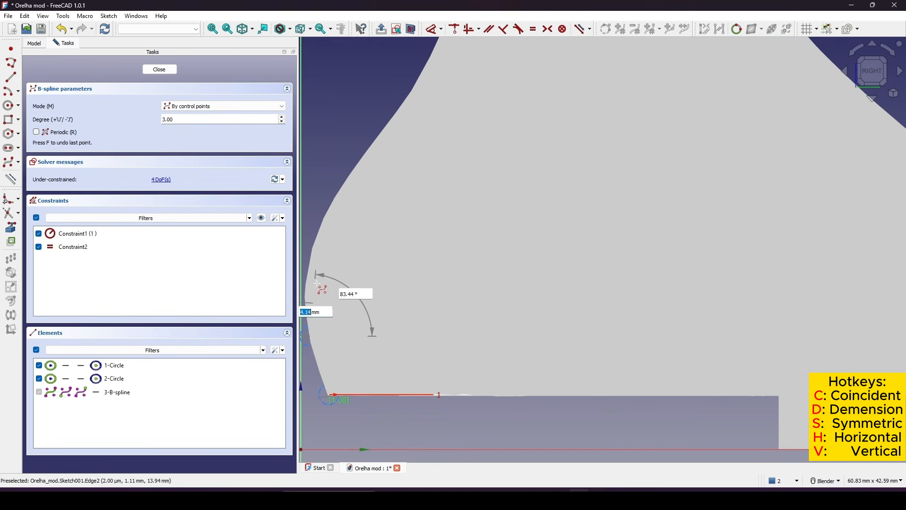
{"action": "left_click", "coordinate": [306, 253]}
{"action": "left_click", "coordinate": [354, 160]}
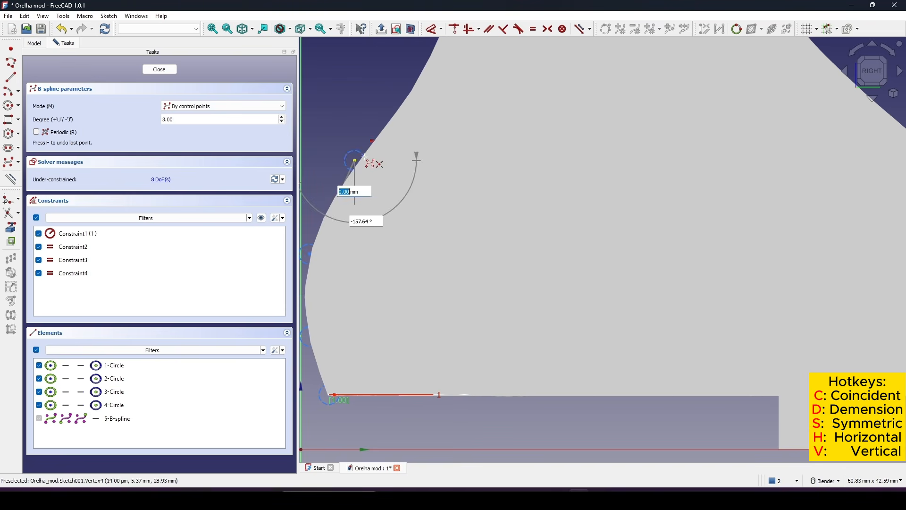
Step: Continue the B-spline's control points up the concave flank nearest the vertical axis to just below the mesh's tip
{"action": "middle_click_drag", "start_coordinate": [398, 118], "coordinate": [380, 229], "text": "shift"}
{"action": "left_click", "coordinate": [399, 182]}
{"action": "middle_click_drag", "start_coordinate": [437, 118], "coordinate": [409, 261], "text": "shift"}
{"action": "left_click", "coordinate": [422, 217]}
{"action": "middle_click_drag", "start_coordinate": [455, 168], "coordinate": [461, 289], "text": "shift"}
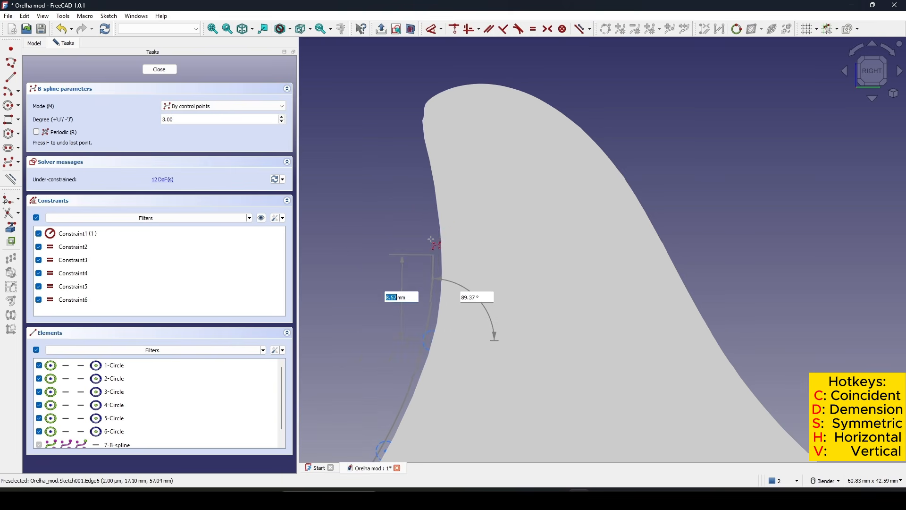
{"action": "left_click", "coordinate": [436, 219]}
{"action": "left_click", "coordinate": [418, 133]}
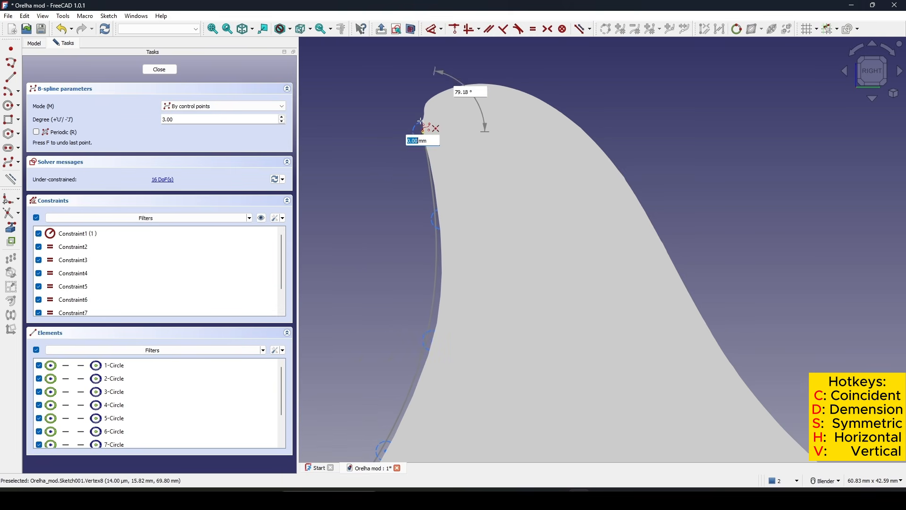
Step: Carry the B-spline's control points around the rounded tip and onto the upper part of the opposite slope
{"action": "left_click", "coordinate": [416, 89]}
{"action": "left_click", "coordinate": [473, 71]}
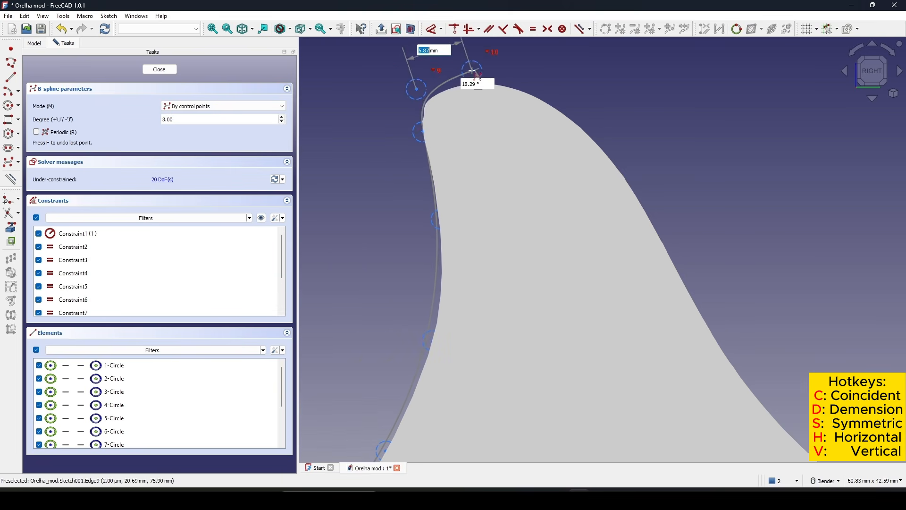
{"action": "left_click", "coordinate": [566, 110]}
{"action": "middle_click_drag", "start_coordinate": [637, 151], "coordinate": [486, 55], "text": "shift"}
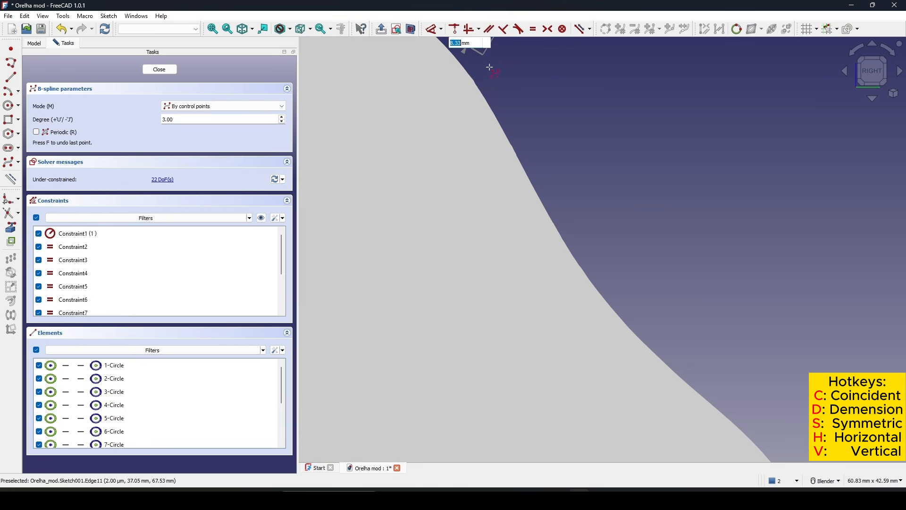
{"action": "left_click", "coordinate": [498, 109]}
Step: Follow the opposite slope downward with B-spline control points, through its concave middle to the start of the lower bulge
{"action": "scroll", "coordinate": [542, 163], "scroll_direction": "down", "scroll_amount": 2}
{"action": "middle_click_drag", "start_coordinate": [542, 163], "coordinate": [449, 77], "text": "shift"}
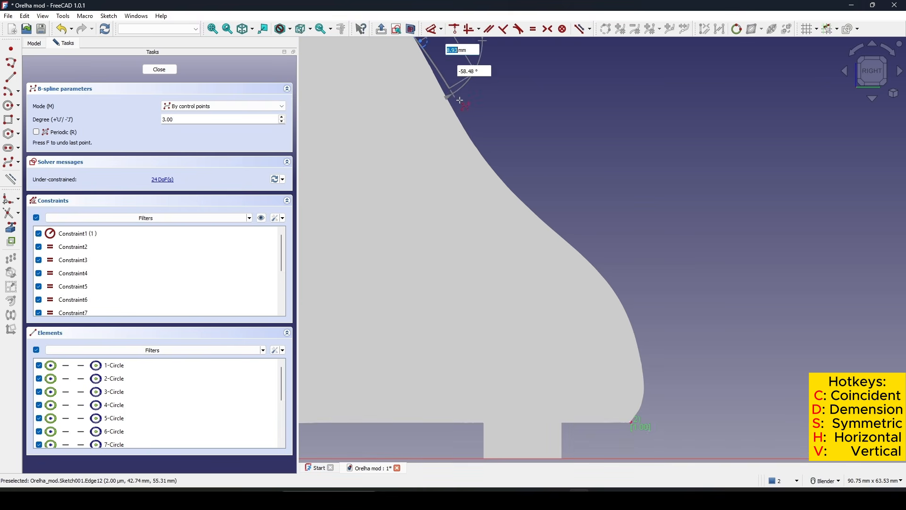
{"action": "left_click", "coordinate": [467, 132]}
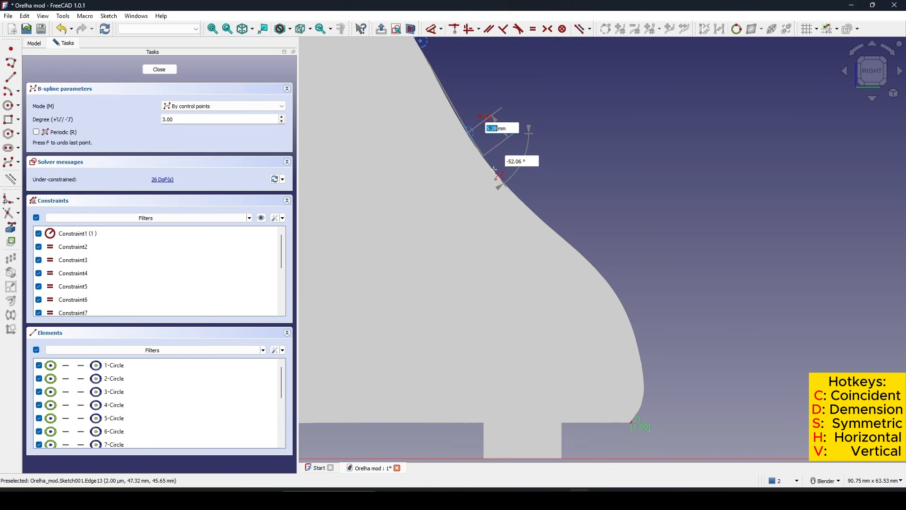
{"action": "left_click", "coordinate": [562, 233]}
{"action": "middle_click_drag", "start_coordinate": [592, 247], "coordinate": [541, 180], "text": "shift"}
{"action": "scroll", "coordinate": [542, 180], "scroll_direction": "up", "scroll_amount": 2}
{"action": "left_click", "coordinate": [568, 231]}
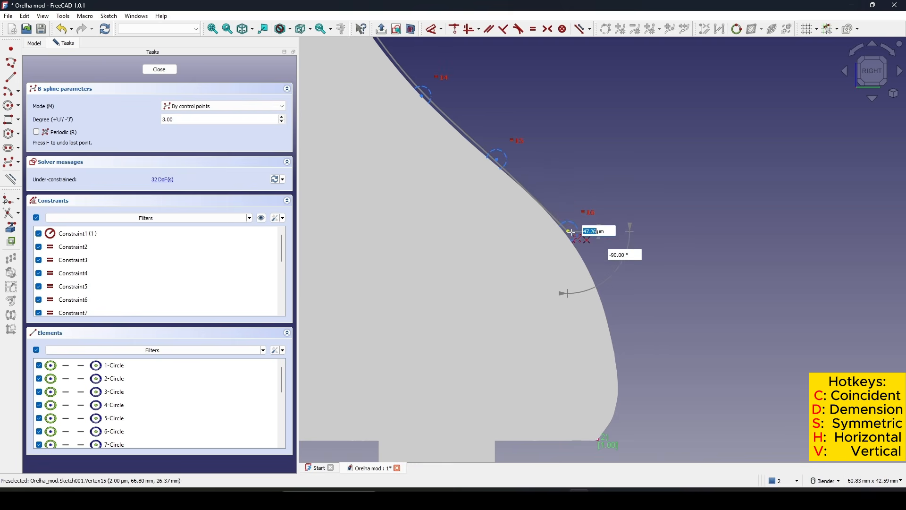
Step: Place the last control points around the far lower bulge and finish the B-spline at the base outline's far end
{"action": "left_click", "coordinate": [612, 311]}
{"action": "middle_click_drag", "start_coordinate": [613, 311], "coordinate": [585, 216], "text": "shift"}
{"action": "scroll", "coordinate": [585, 217], "scroll_direction": "up", "scroll_amount": 1}
{"action": "left_click", "coordinate": [596, 301]}
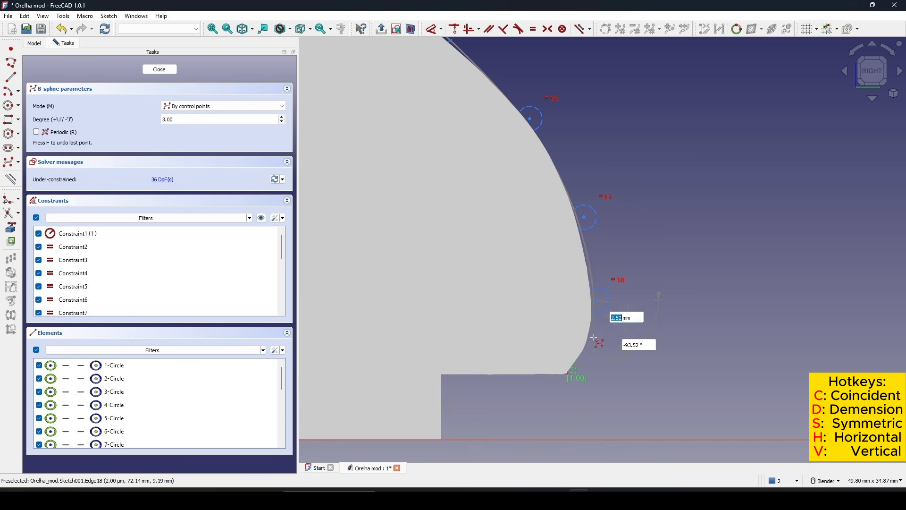
{"action": "left_click", "coordinate": [568, 375]}
{"action": "right_click", "coordinate": [739, 292]}
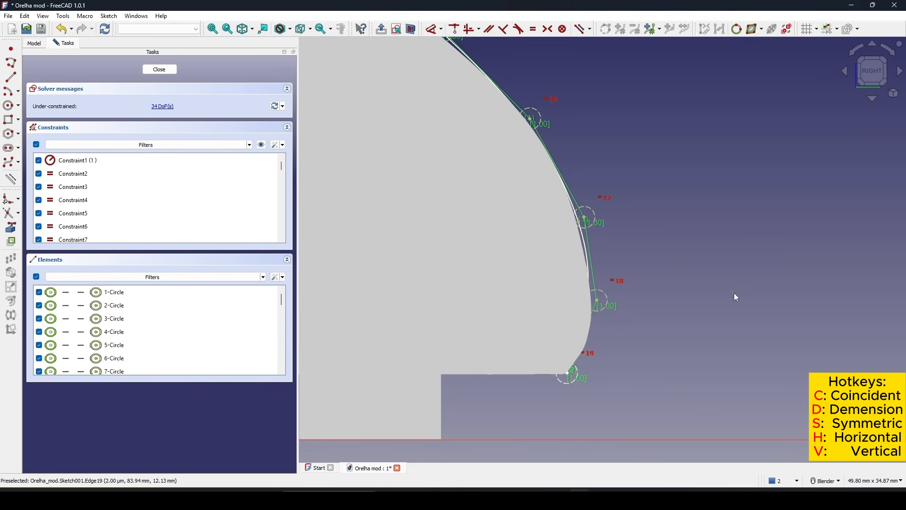
Step: Reposition the B-spline's control points around the tip and upper far slope so the curve hugs the mesh silhouette
{"action": "scroll", "coordinate": [679, 296], "scroll_direction": "down", "scroll_amount": 5}
{"action": "scroll", "coordinate": [587, 212], "scroll_direction": "up", "scroll_amount": 1}
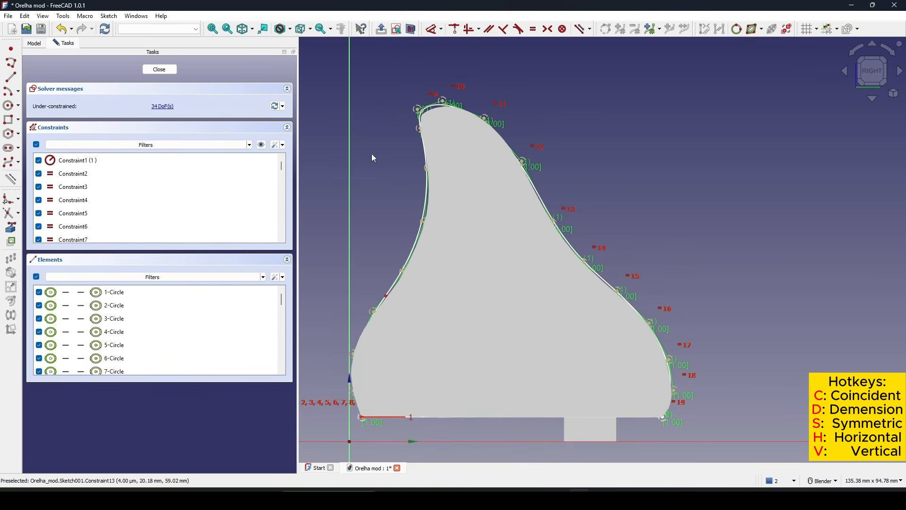
{"action": "scroll", "coordinate": [446, 62], "scroll_direction": "up", "scroll_amount": 5}
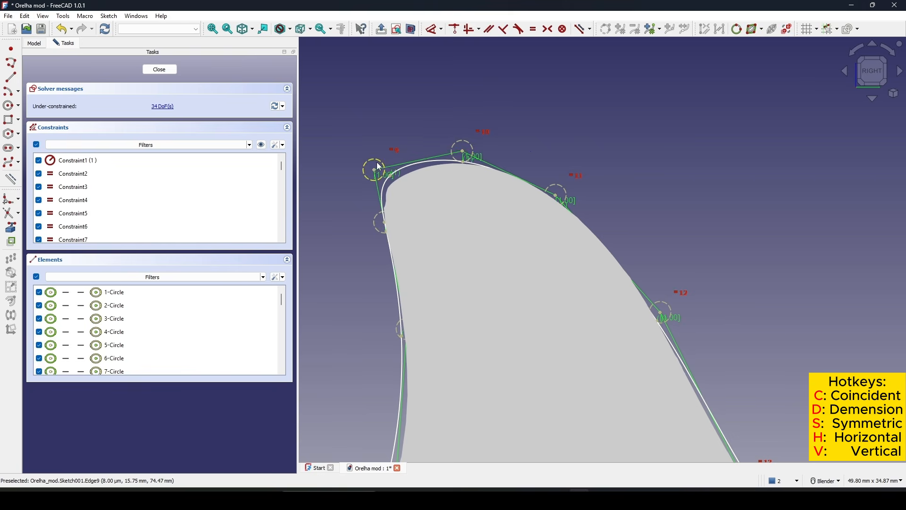
{"action": "scroll", "coordinate": [452, 177], "scroll_direction": "down", "scroll_amount": 3}
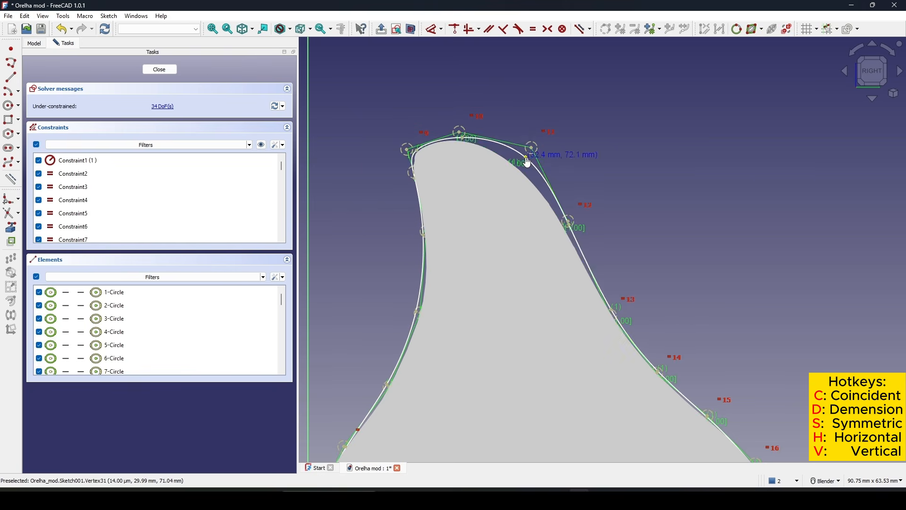
{"action": "scroll", "coordinate": [528, 163], "scroll_direction": "up", "scroll_amount": 2}
{"action": "left_click_drag", "start_coordinate": [519, 152], "coordinate": [519, 173]}
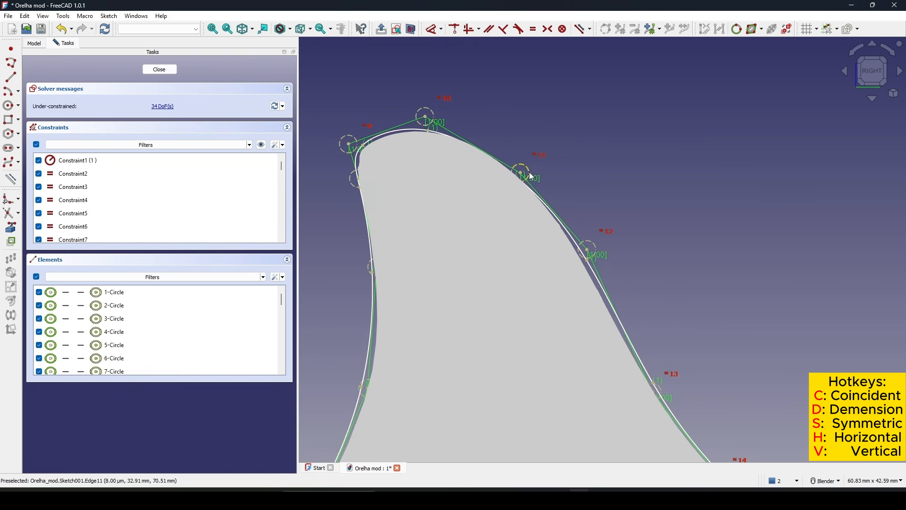
{"action": "scroll", "coordinate": [532, 170], "scroll_direction": "down", "scroll_amount": 1}
{"action": "middle_click_drag", "start_coordinate": [532, 170], "coordinate": [517, 122], "text": "shift"}
{"action": "left_click_drag", "start_coordinate": [430, 77], "coordinate": [431, 82]}
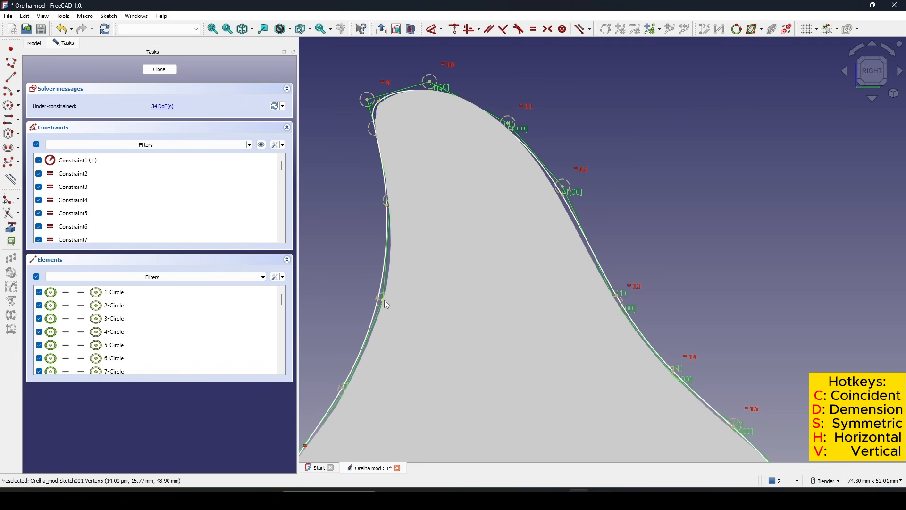
Step: Adjust the control points along the concave flank nearest the vertical axis to match the silhouette and close the sketch
{"action": "scroll", "coordinate": [358, 379], "scroll_direction": "up", "scroll_amount": 1}
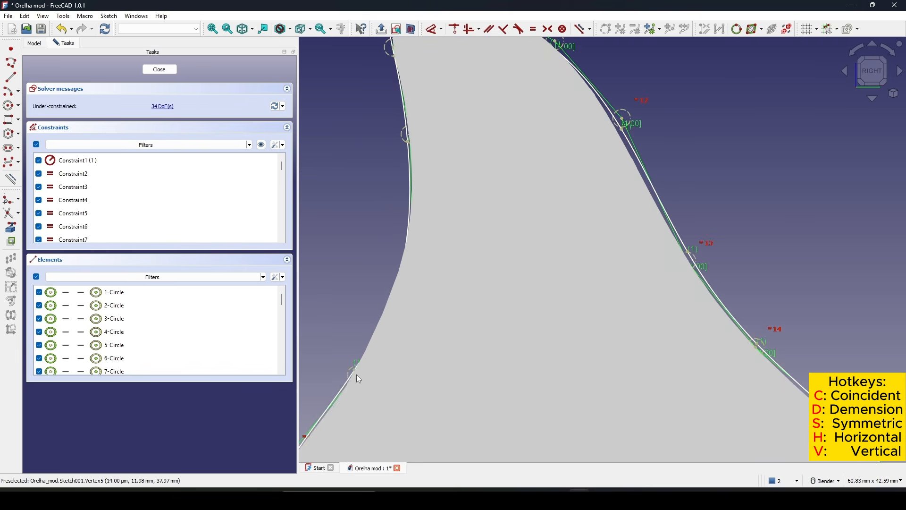
{"action": "scroll", "coordinate": [358, 377], "scroll_direction": "down", "scroll_amount": 3}
{"action": "middle_click_drag", "start_coordinate": [711, 258], "coordinate": [732, 206], "text": "shift"}
{"action": "left_click", "coordinate": [160, 70]}
Step: Examine the profile curve against the mesh from several angles and in a straight left view
{"action": "scroll", "coordinate": [563, 244], "scroll_direction": "down", "scroll_amount": 2}
{"action": "middle_click_drag", "start_coordinate": [591, 245], "coordinate": [457, 267]}
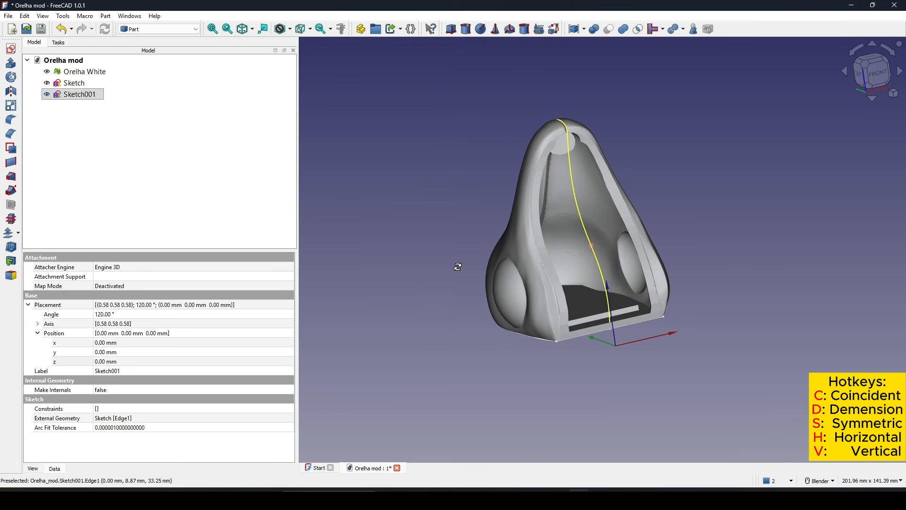
{"action": "left_click", "coordinate": [787, 252]}
{"action": "mouse_move", "coordinate": [788, 252]}
{"action": "middle_mouse_down"}
{"action": "mouse_move", "coordinate": [722, 235]}
{"action": "mouse_move", "coordinate": [671, 265]}
{"action": "mouse_move", "coordinate": [725, 268]}
{"action": "middle_mouse_up"}
{"action": "scroll", "coordinate": [671, 264], "scroll_direction": "up", "scroll_amount": 1}
{"action": "middle_click_drag", "start_coordinate": [593, 255], "coordinate": [593, 231]}
{"action": "middle_click_drag", "start_coordinate": [370, 263], "coordinate": [395, 294]}
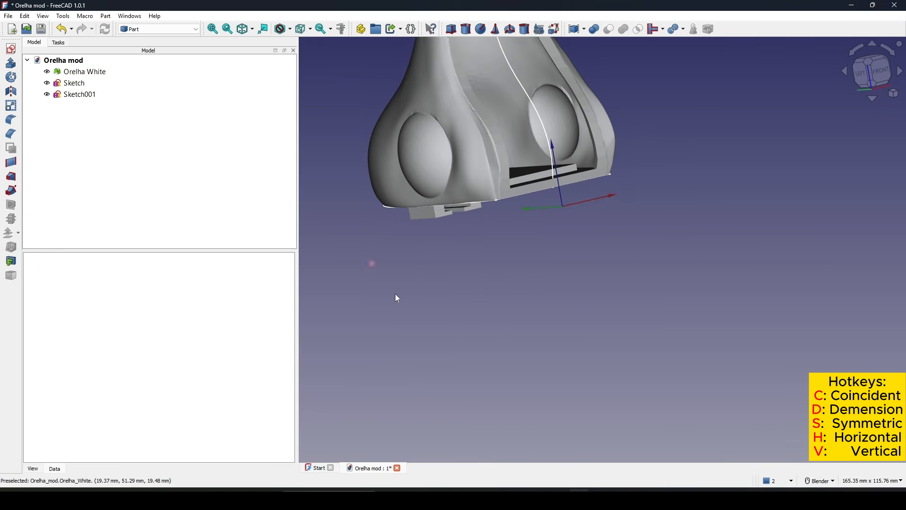
{"action": "middle_click_drag", "start_coordinate": [655, 160], "coordinate": [600, 243], "text": "shift"}
{"action": "middle_click_drag", "start_coordinate": [786, 251], "coordinate": [658, 251]}
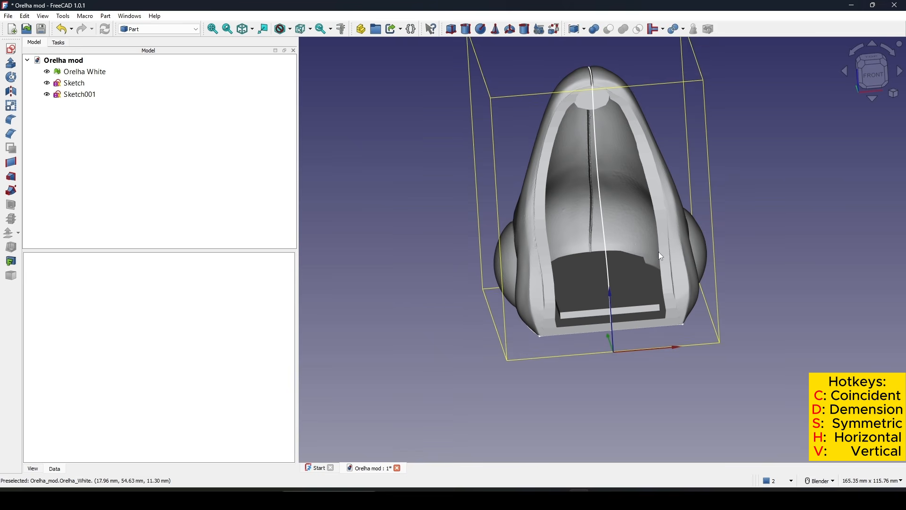
{"action": "middle_click_drag", "start_coordinate": [779, 218], "coordinate": [904, 100]}
{"action": "left_click", "coordinate": [872, 76]}
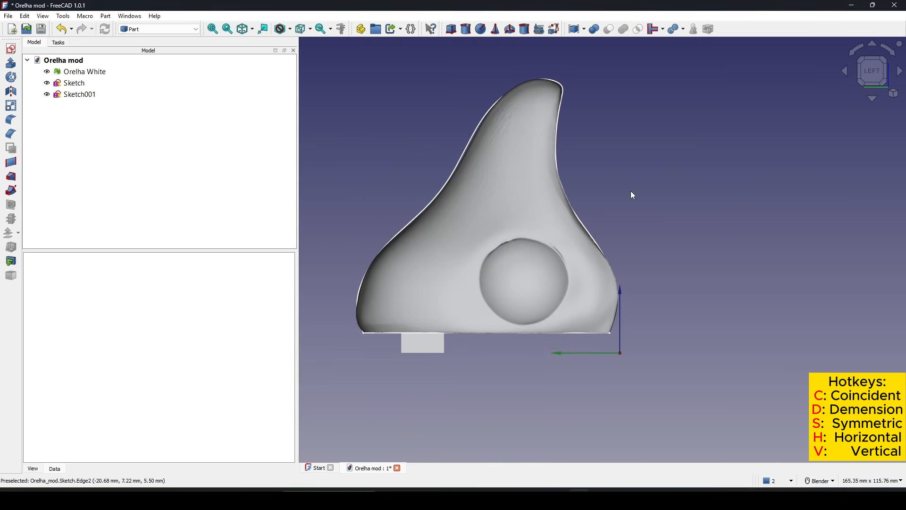
{"action": "middle_click_drag", "start_coordinate": [587, 214], "coordinate": [582, 211], "text": "shift"}
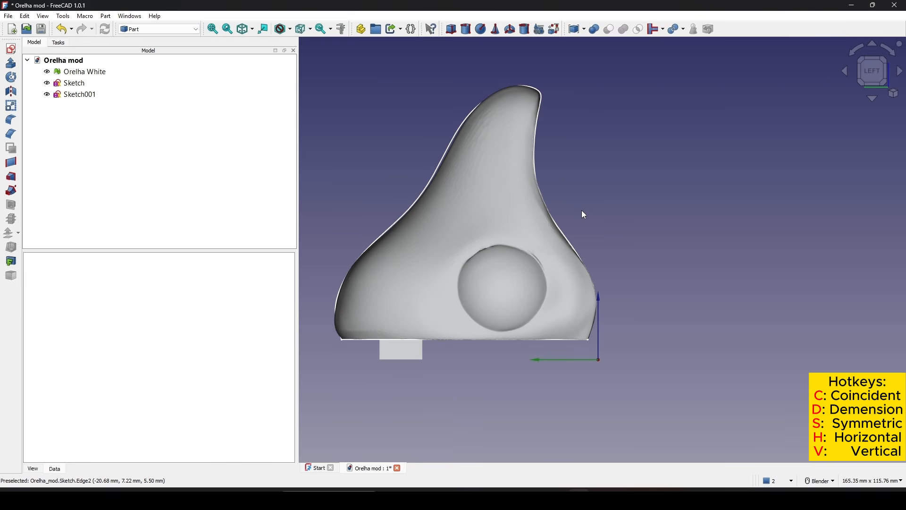
{"action": "key", "text": "Print"}
{"action": "left_click_drag", "start_coordinate": [314, 54], "coordinate": [730, 391]}
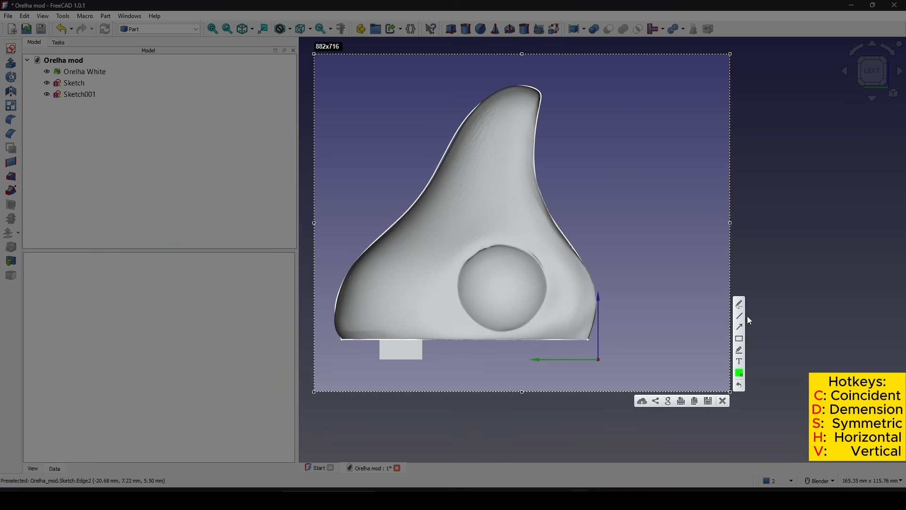
{"action": "left_click_drag", "start_coordinate": [497, 73], "coordinate": [507, 153]}
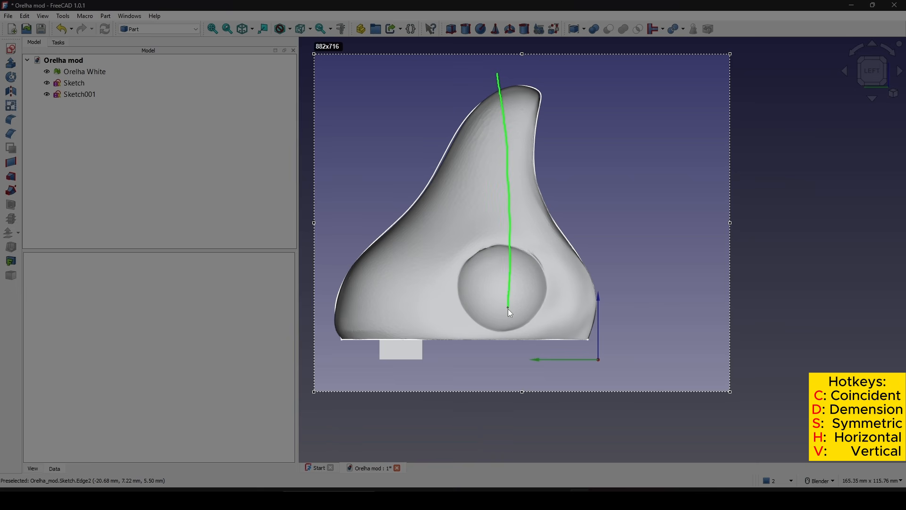
{"action": "left_click_drag", "start_coordinate": [493, 375], "coordinate": [494, 375]}
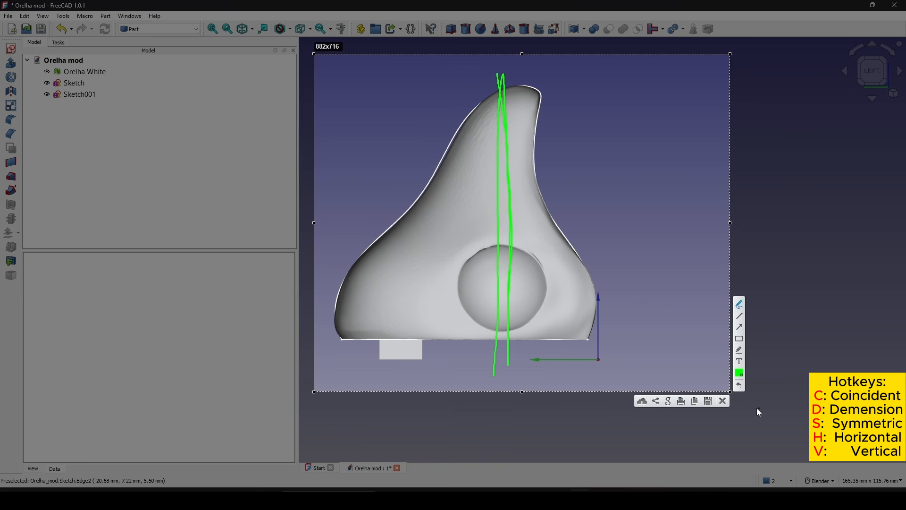
{"action": "left_click", "coordinate": [722, 400]}
Step: Create a new sketch on the YZ-Plane with 0 mm offset
{"action": "scroll", "coordinate": [649, 327], "scroll_direction": "up", "scroll_amount": 3}
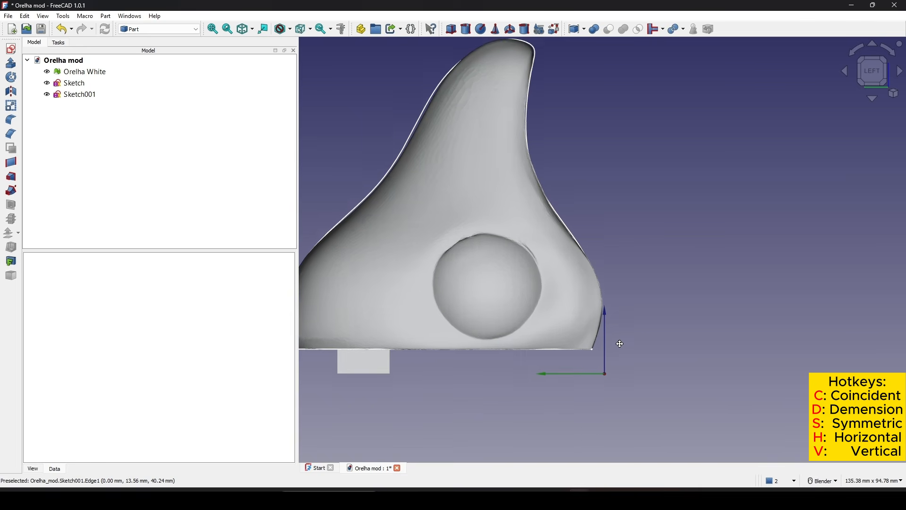
{"action": "middle_click_drag", "start_coordinate": [635, 299], "coordinate": [658, 303], "text": "shift"}
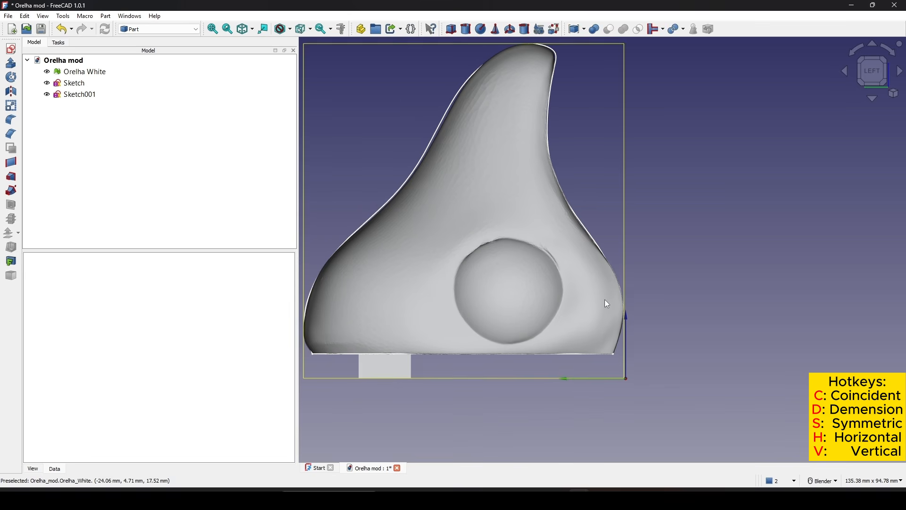
{"action": "middle_click_drag", "start_coordinate": [715, 266], "coordinate": [712, 274], "text": "shift"}
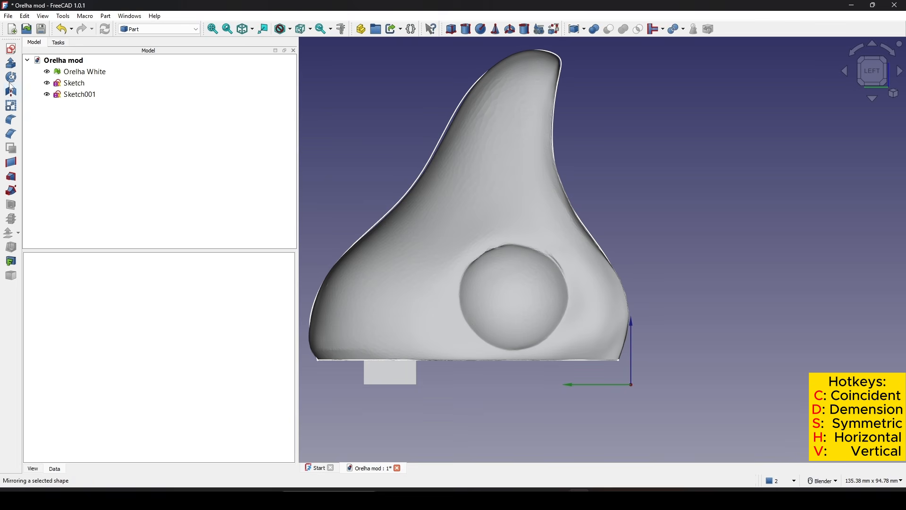
{"action": "left_click", "coordinate": [11, 48]}
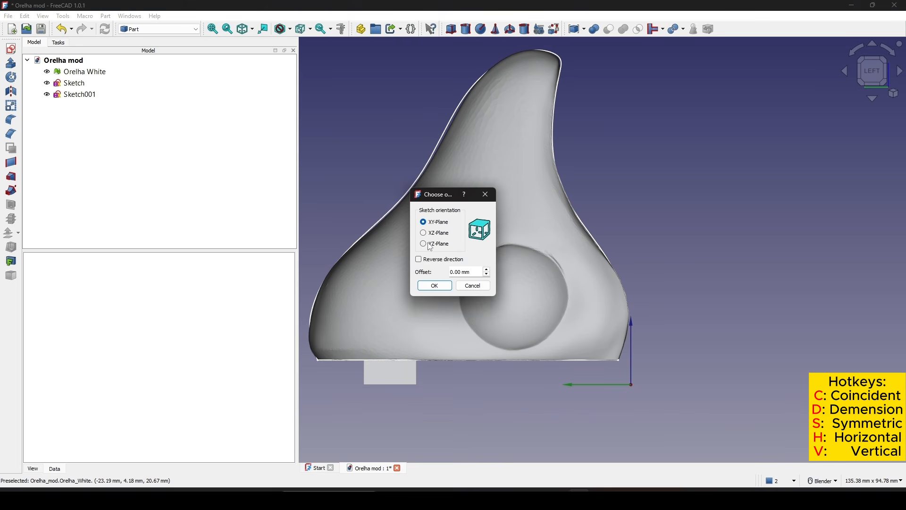
{"action": "left_click", "coordinate": [434, 285]}
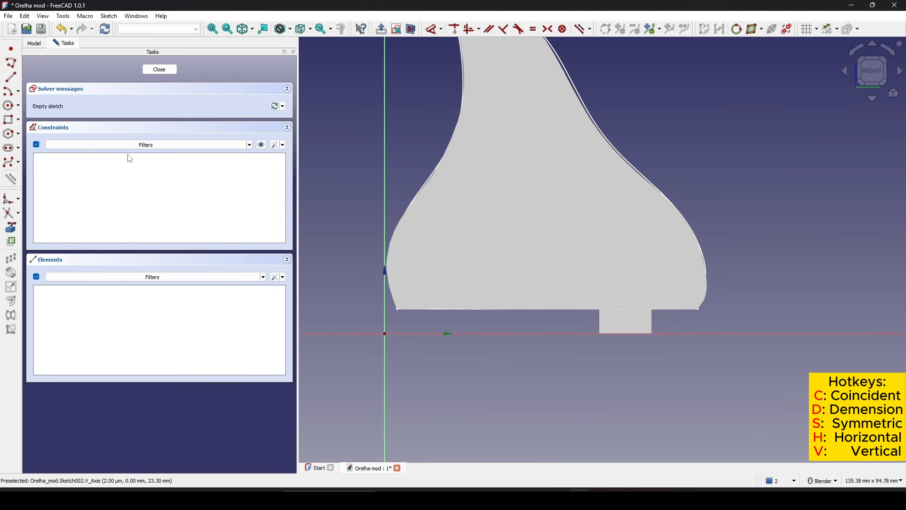
Step: Draw a line from the origin along the horizontal axis and stretch it to about 35 mm, beneath the mesh's middle
{"action": "key", "text": "g"}
{"action": "key", "text": "l"}
{"action": "left_click", "coordinate": [385, 333]}
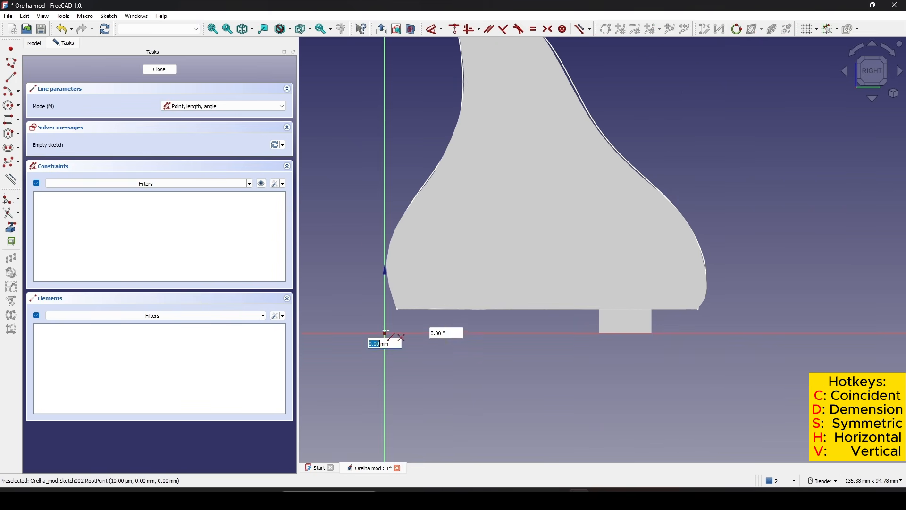
{"action": "left_click", "coordinate": [542, 332]}
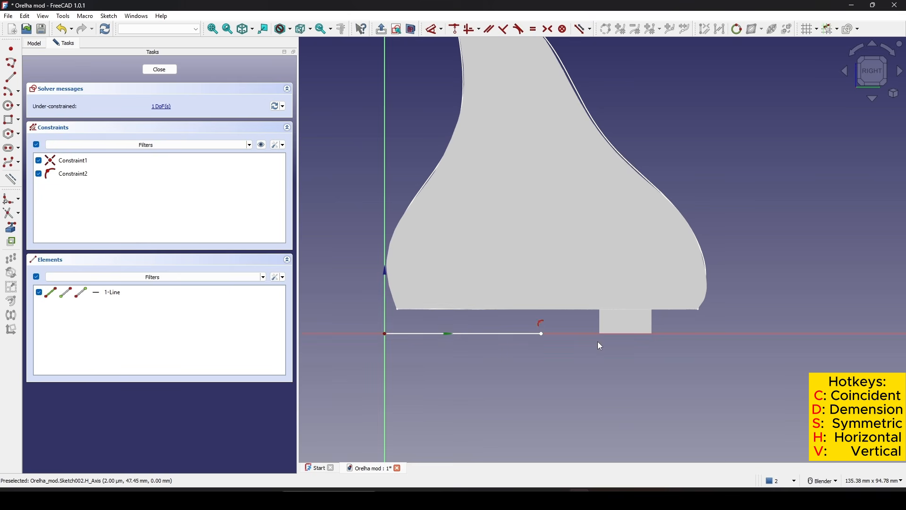
{"action": "scroll", "coordinate": [598, 341], "scroll_direction": "down", "scroll_amount": 3}
{"action": "left_click_drag", "start_coordinate": [520, 353], "coordinate": [545, 353]}
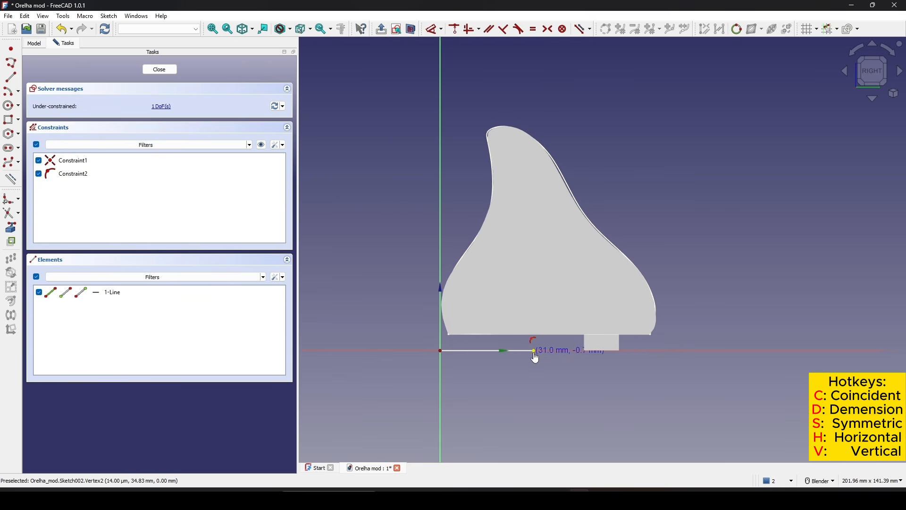
Step: Dimension the horizontal line from the origin and set its length to 35 mm
{"action": "left_click", "coordinate": [545, 352]}
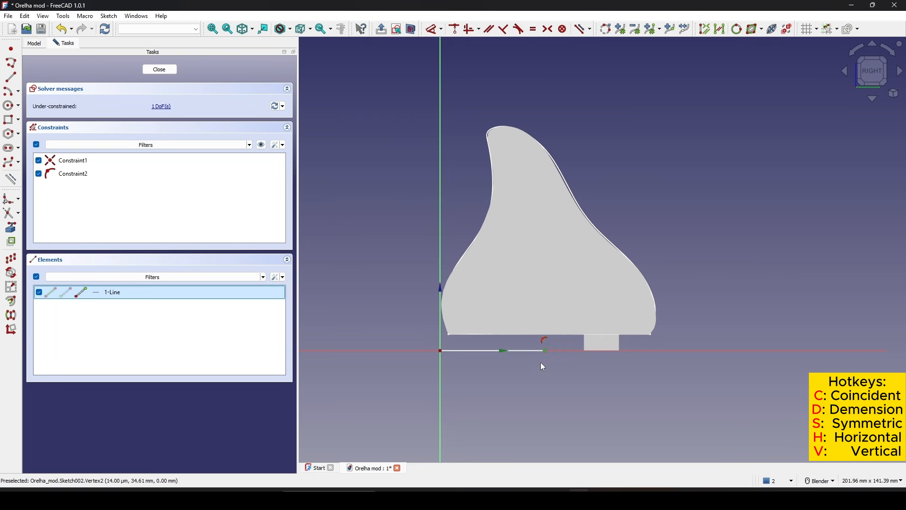
{"action": "key", "text": "d"}
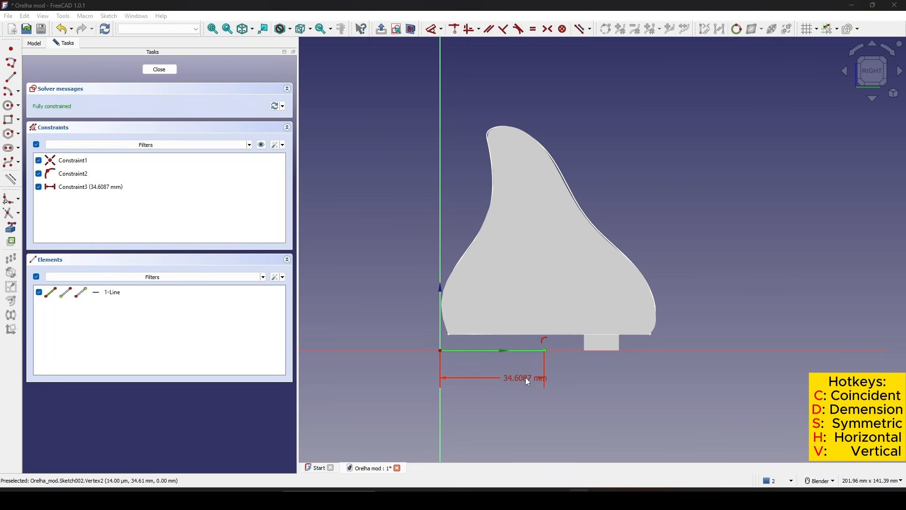
{"action": "double_click", "coordinate": [525, 377]}
{"action": "left_click", "coordinate": [623, 433]}
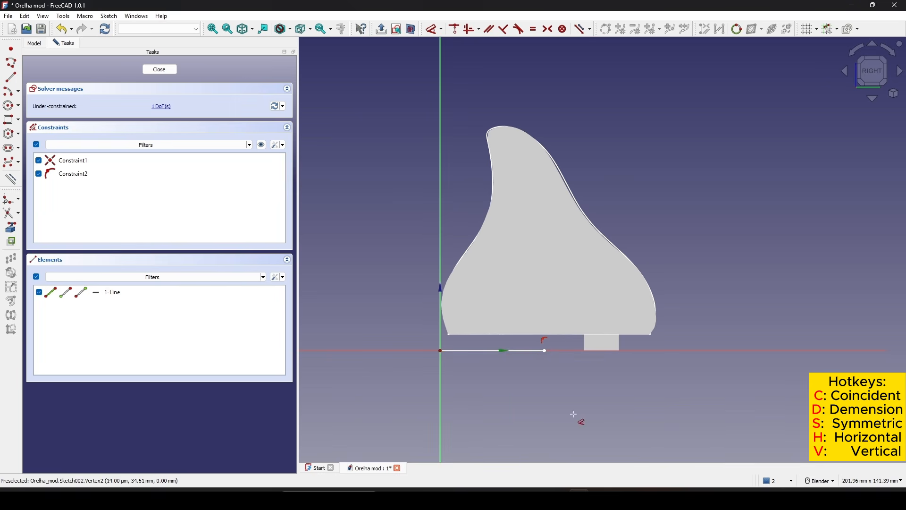
{"action": "key", "text": "d"}
{"action": "left_click", "coordinate": [534, 381]}
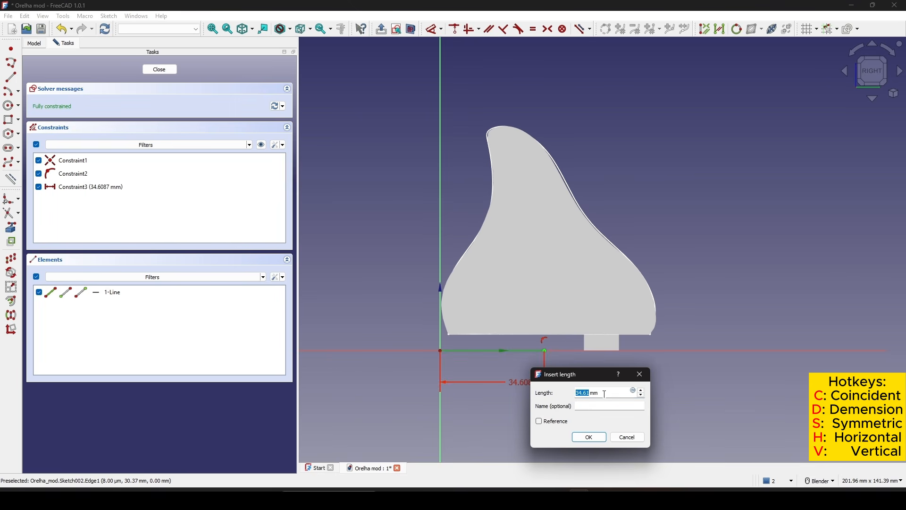
{"action": "left_click", "coordinate": [589, 437]}
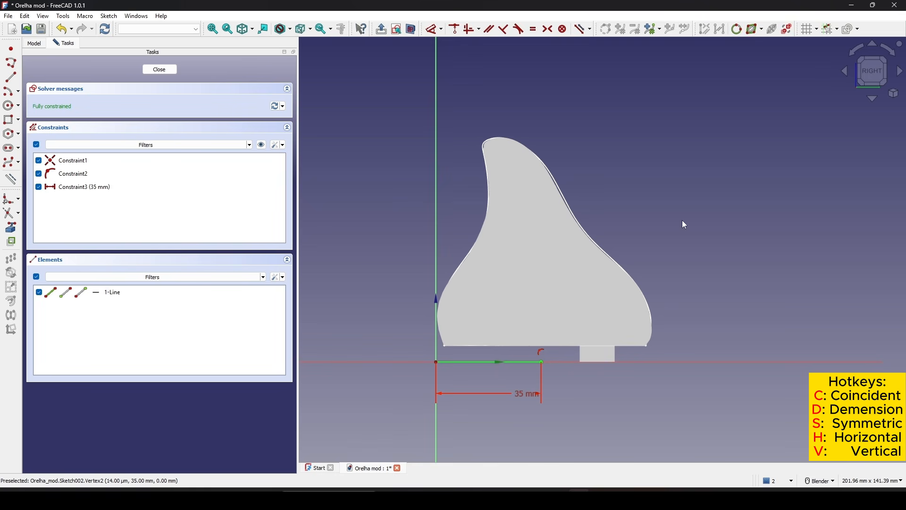
Step: Close the measuring-line sketch and delete it from the model
{"action": "left_click", "coordinate": [154, 71]}
{"action": "mouse_move", "coordinate": [591, 174]}
{"action": "middle_mouse_down", "text": "shift"}
{"action": "mouse_move", "coordinate": [608, 154]}
{"action": "mouse_move", "coordinate": [631, 212]}
{"action": "mouse_move", "coordinate": [597, 206]}
{"action": "middle_mouse_up", "text": "shift"}
{"action": "left_click", "coordinate": [80, 108]}
{"action": "key", "text": "Delete"}
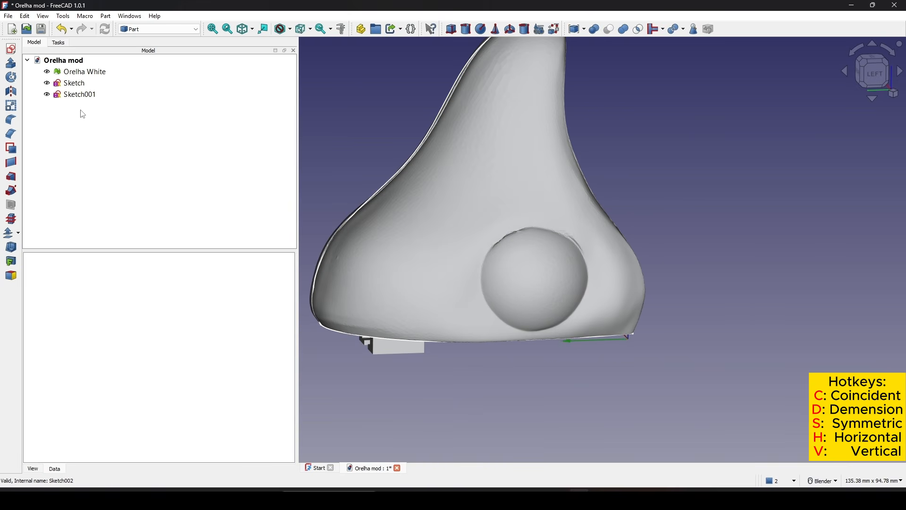
Step: Create a new sketch on the XZ-Plane with a 35 mm offset
{"action": "scroll", "coordinate": [604, 204], "scroll_direction": "down", "scroll_amount": 3}
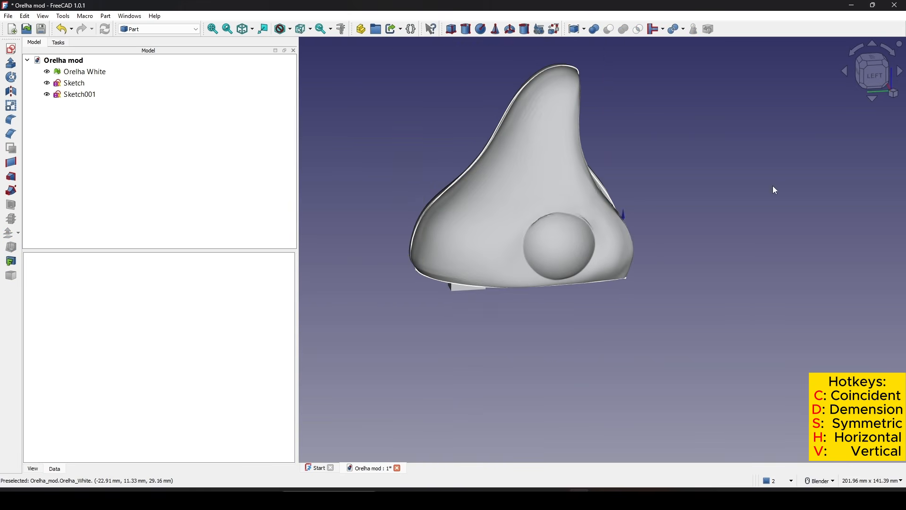
{"action": "mouse_move", "coordinate": [775, 190]}
{"action": "middle_mouse_down"}
{"action": "mouse_move", "coordinate": [687, 259]}
{"action": "mouse_move", "coordinate": [550, 247]}
{"action": "mouse_move", "coordinate": [672, 248]}
{"action": "mouse_move", "coordinate": [817, 208]}
{"action": "middle_mouse_up"}
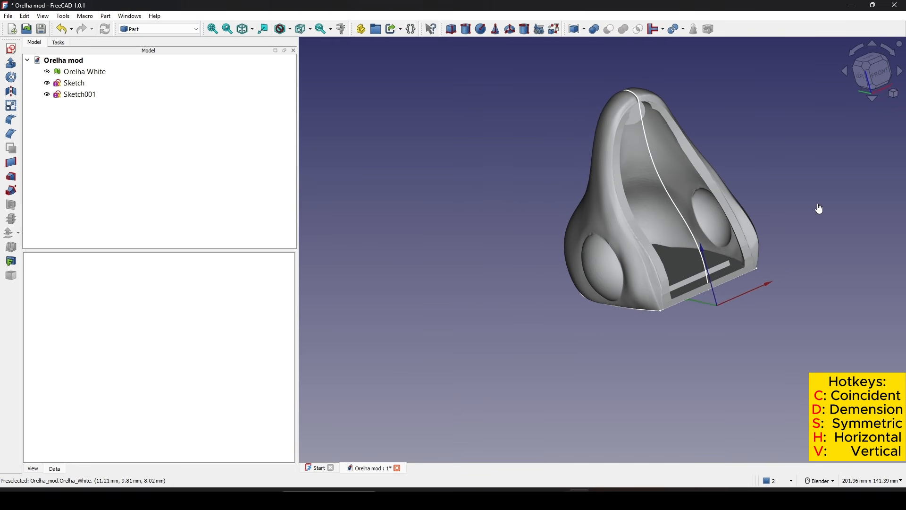
{"action": "left_click", "coordinate": [11, 50]}
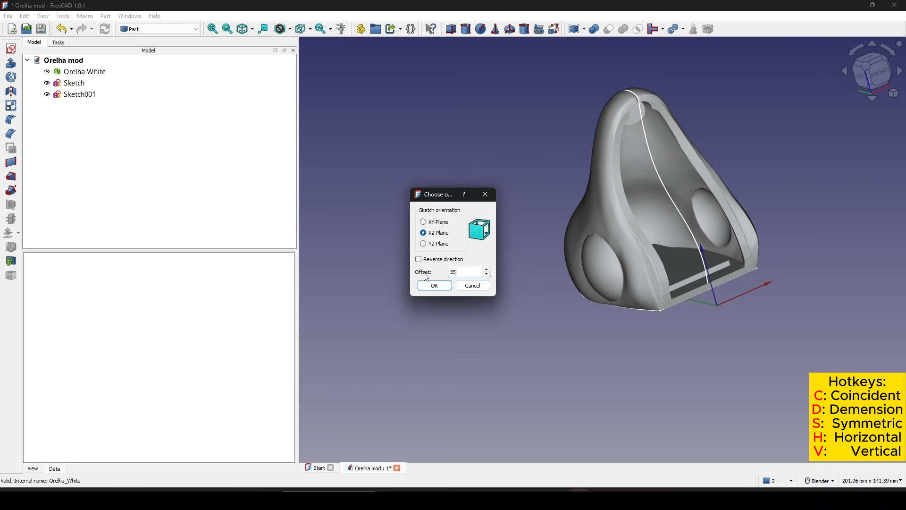
{"action": "middle_click_drag", "start_coordinate": [556, 202], "coordinate": [565, 217]}
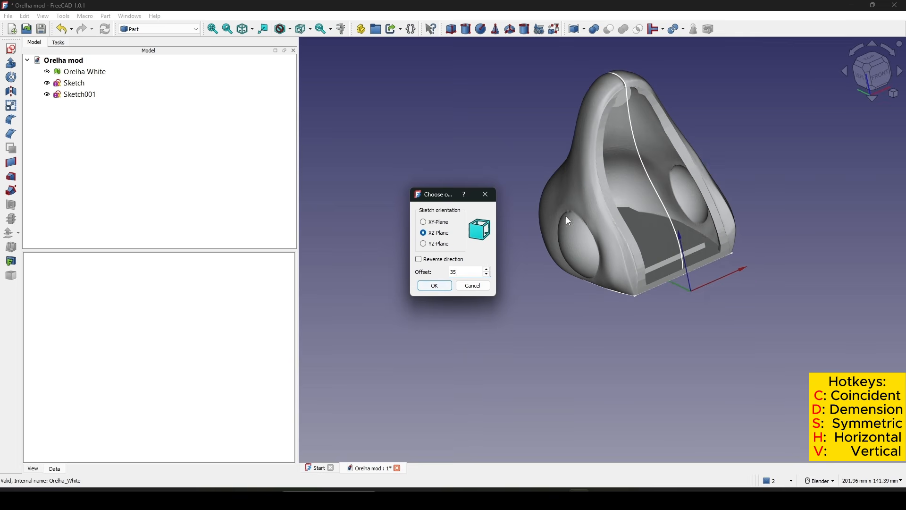
{"action": "left_click", "coordinate": [435, 285]}
Step: Start a degree 3 B-spline by control points at the mesh's lower left base corner and place points up past the round side bulge
{"action": "scroll", "coordinate": [638, 281], "scroll_direction": "up", "scroll_amount": 5}
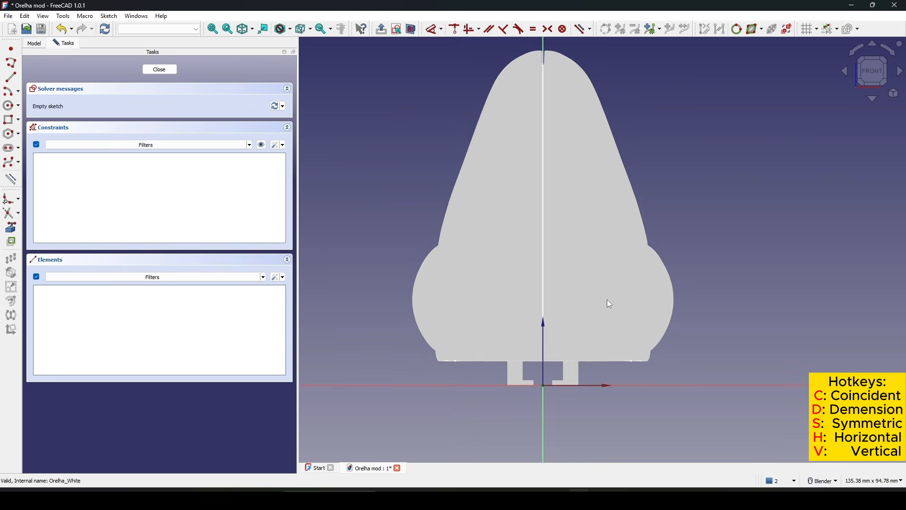
{"action": "scroll", "coordinate": [609, 304], "scroll_direction": "up", "scroll_amount": 2}
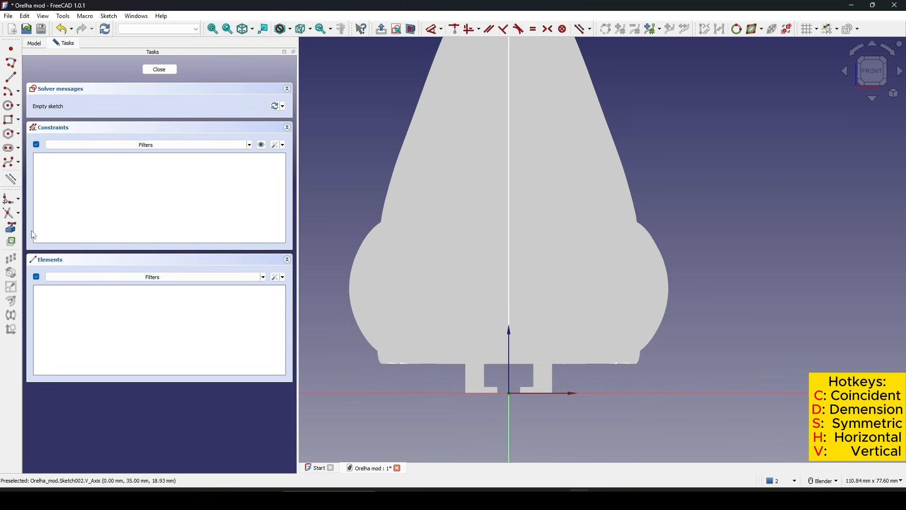
{"action": "left_click", "coordinate": [10, 167]}
{"action": "scroll", "coordinate": [389, 371], "scroll_direction": "up", "scroll_amount": 8}
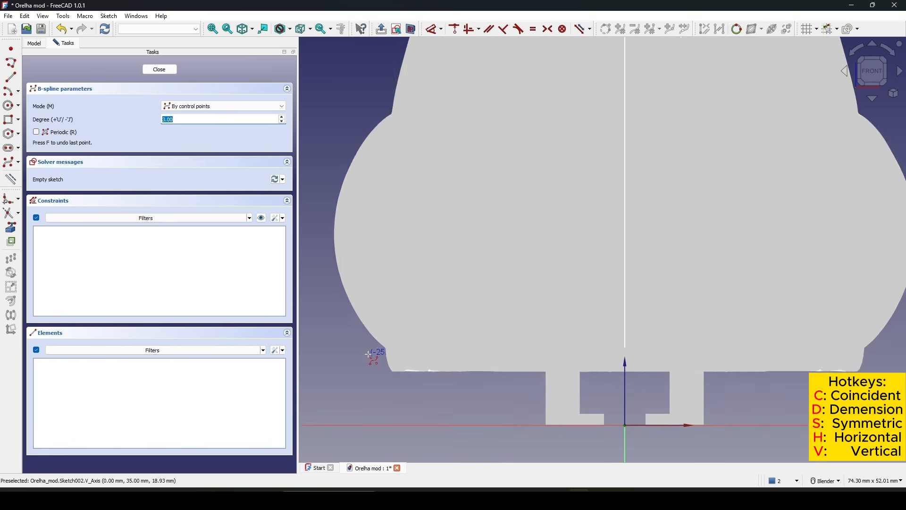
{"action": "left_click", "coordinate": [395, 375]}
{"action": "left_click", "coordinate": [382, 267]}
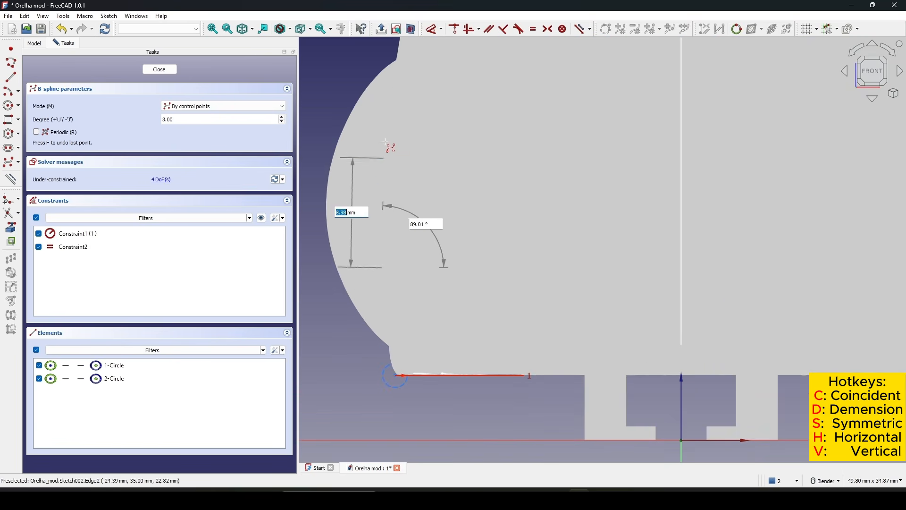
{"action": "left_click", "coordinate": [391, 84]}
Step: Continue the B-spline's control points up the left flank and over the crest, finishing the curve just short of the vertical axis
{"action": "middle_click_drag", "start_coordinate": [496, 64], "coordinate": [444, 319], "text": "shift"}
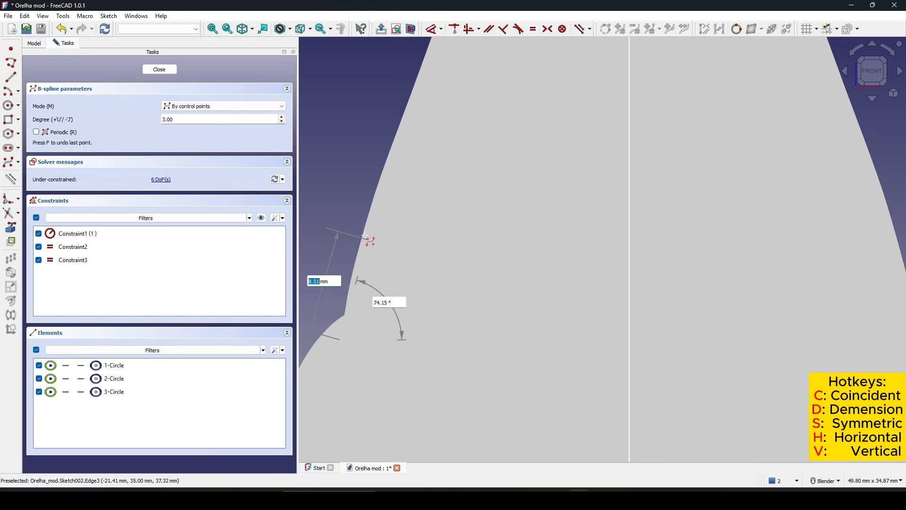
{"action": "scroll", "coordinate": [373, 229], "scroll_direction": "down", "scroll_amount": 4}
{"action": "left_click", "coordinate": [384, 235]}
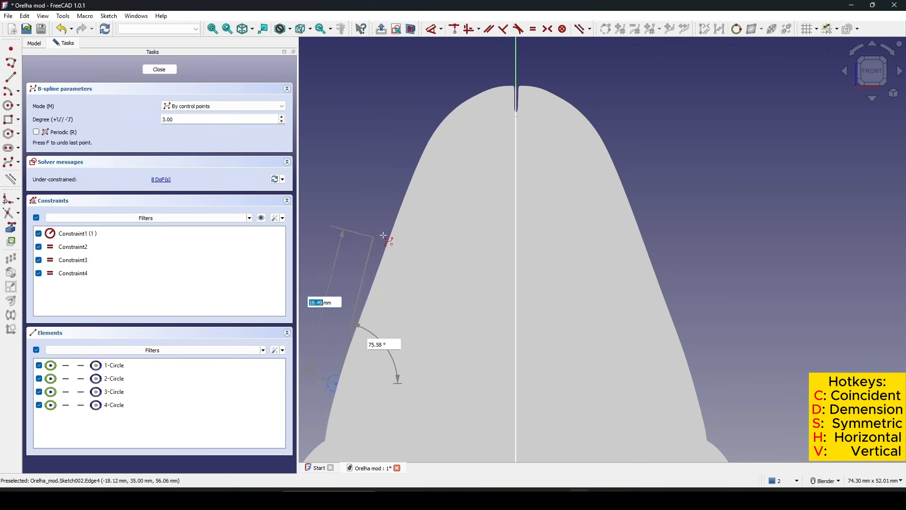
{"action": "left_click", "coordinate": [387, 234]}
{"action": "left_click", "coordinate": [439, 112]}
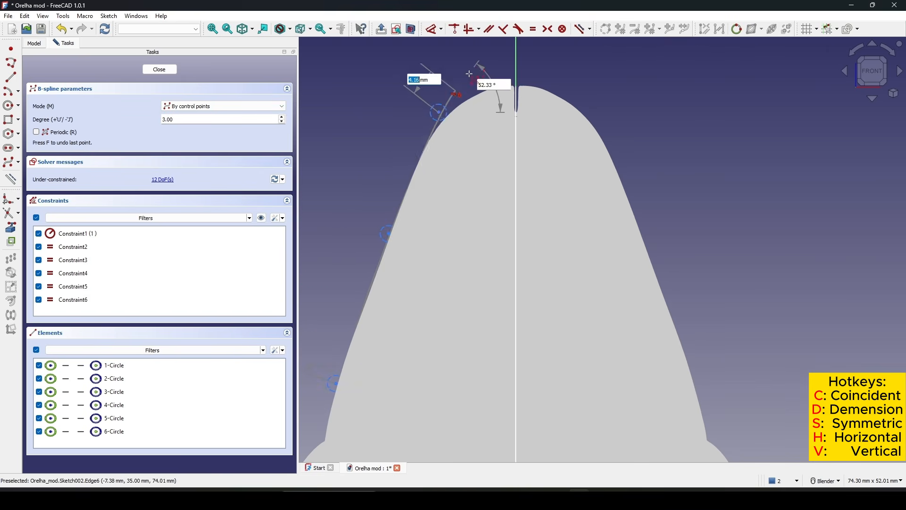
{"action": "left_click", "coordinate": [474, 84]}
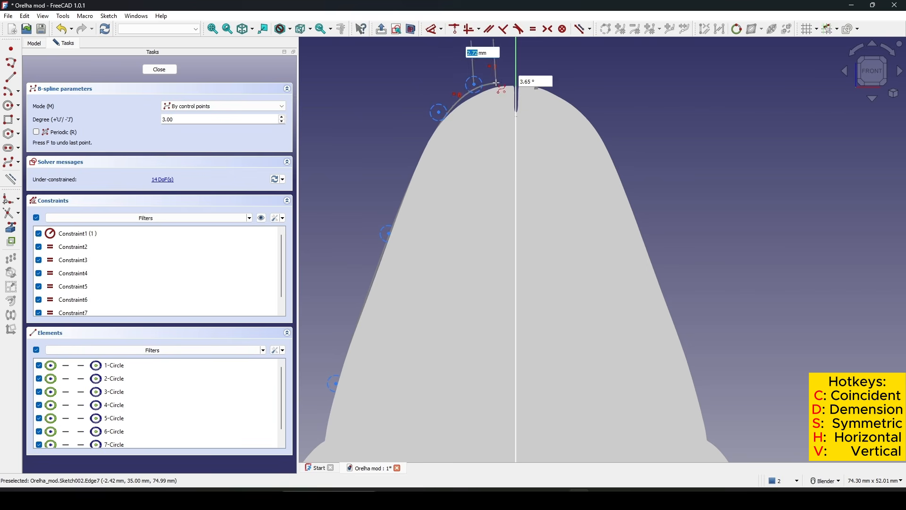
{"action": "left_click", "coordinate": [496, 83]}
{"action": "right_click", "coordinate": [615, 85]}
{"action": "right_click", "coordinate": [615, 85]}
Step: Constrain the spline's last two control points at the crest to be horizontally level
{"action": "scroll", "coordinate": [594, 175], "scroll_direction": "down", "scroll_amount": 4}
{"action": "middle_click_drag", "start_coordinate": [593, 175], "coordinate": [559, 228], "text": "shift"}
{"action": "scroll", "coordinate": [528, 190], "scroll_direction": "up", "scroll_amount": 2}
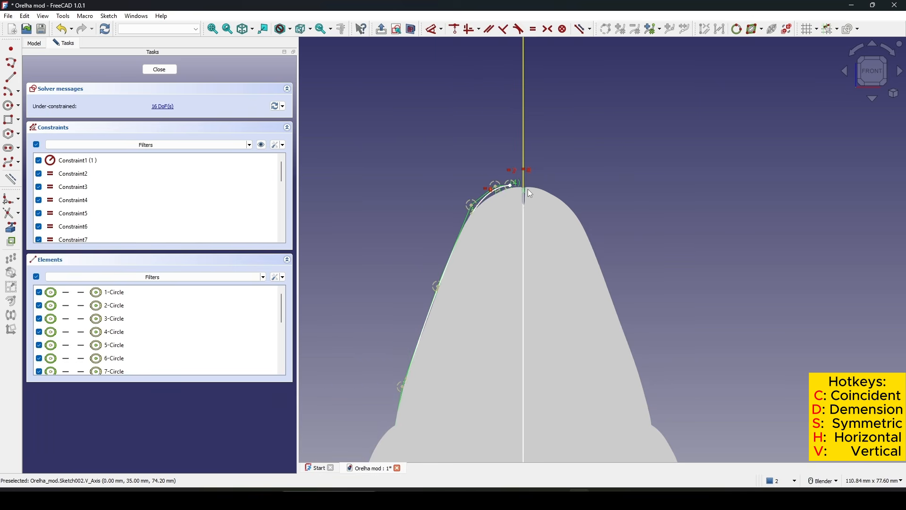
{"action": "scroll", "coordinate": [531, 193], "scroll_direction": "up", "scroll_amount": 3}
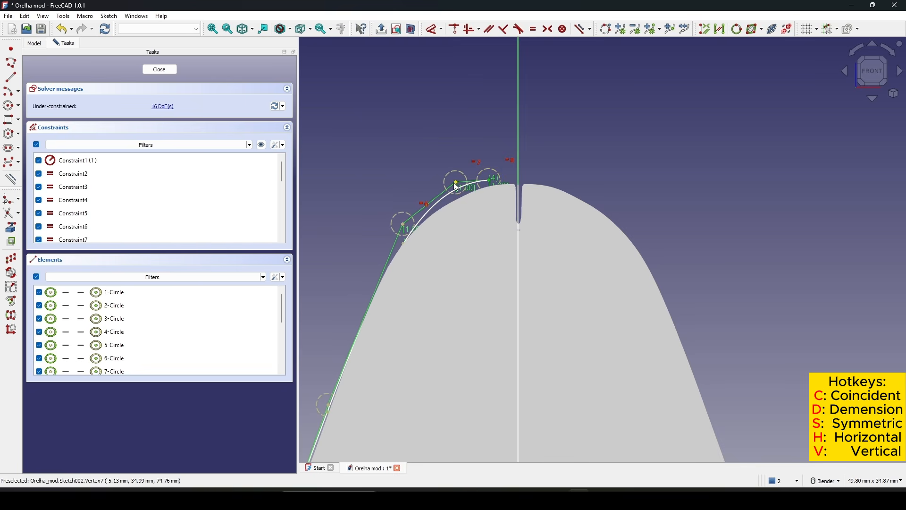
{"action": "key", "text": "e"}
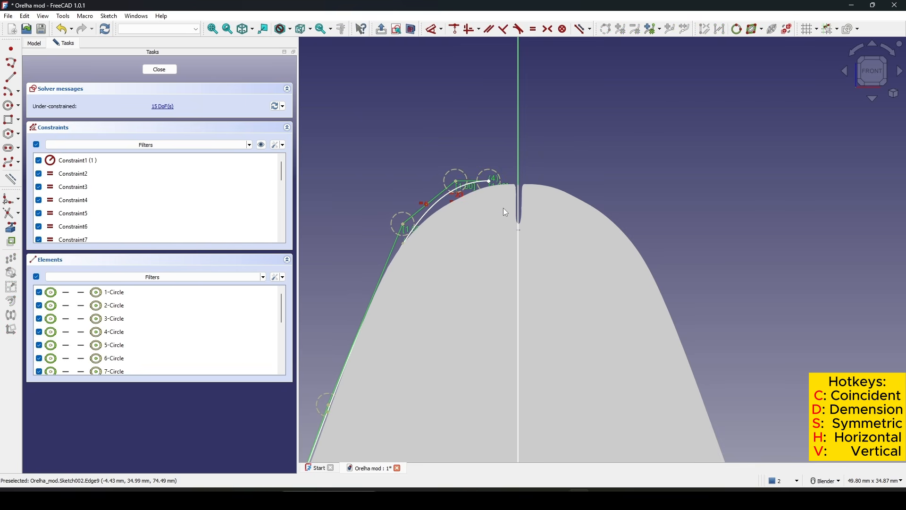
Step: Mirror the left half spline about the vertical axis, keeping the original geometry
{"action": "scroll", "coordinate": [508, 234], "scroll_direction": "down", "scroll_amount": 4}
{"action": "middle_click_drag", "start_coordinate": [461, 251], "coordinate": [455, 222], "text": "shift"}
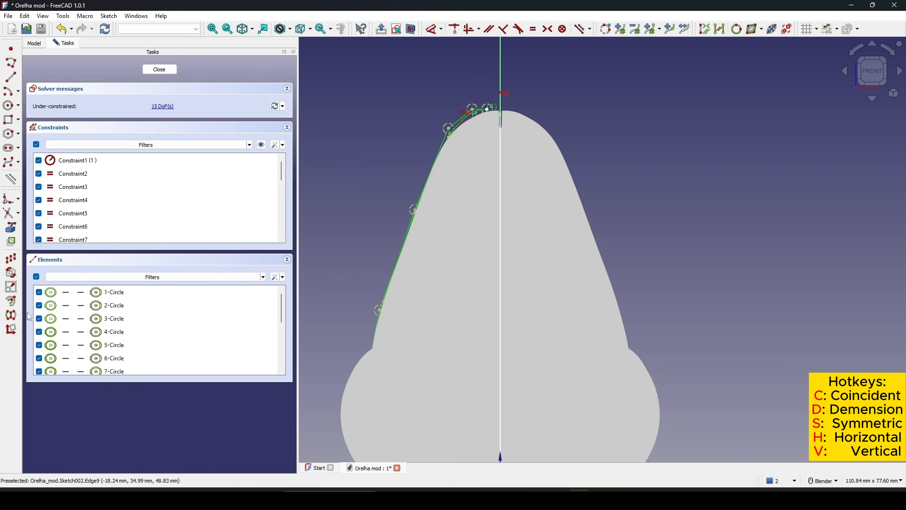
{"action": "left_click", "coordinate": [11, 315]}
{"action": "left_click", "coordinate": [500, 75]}
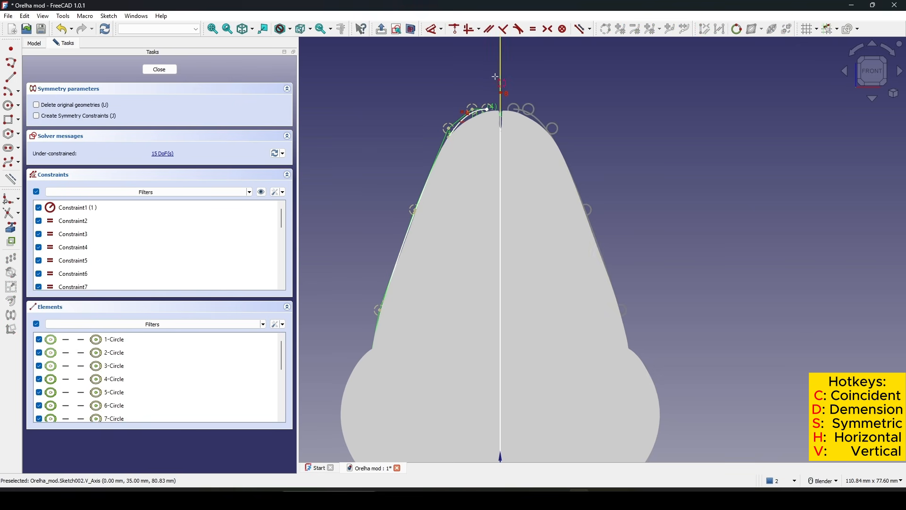
Step: Constrain the base endpoints of the two spline halves to be horizontally level
{"action": "middle_click_drag", "start_coordinate": [580, 293], "coordinate": [569, 205], "text": "shift"}
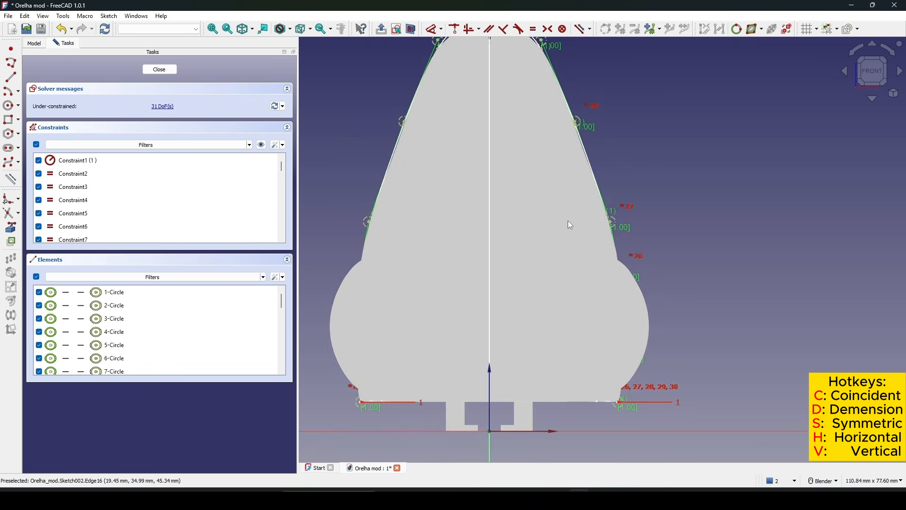
{"action": "middle_click_drag", "start_coordinate": [567, 258], "coordinate": [595, 201], "text": "shift"}
{"action": "scroll", "coordinate": [497, 310], "scroll_direction": "up", "scroll_amount": 1}
{"action": "scroll", "coordinate": [365, 372], "scroll_direction": "up", "scroll_amount": 2}
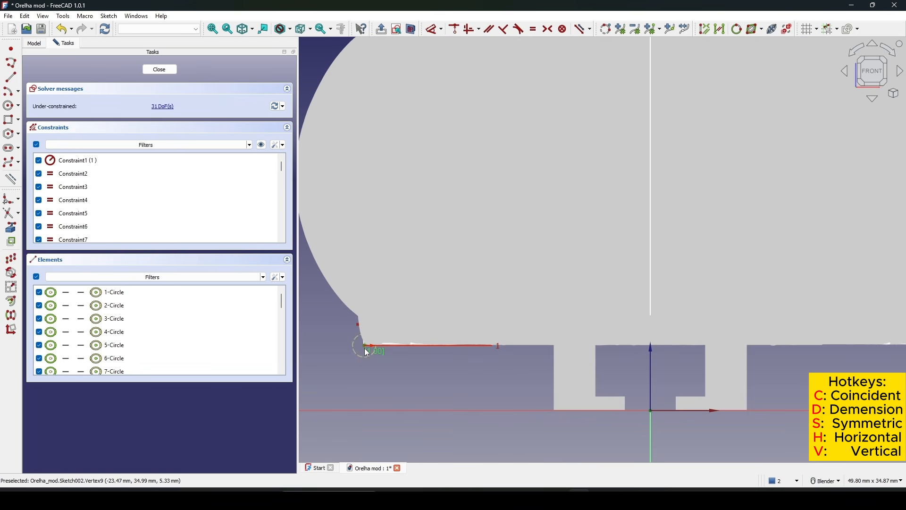
{"action": "scroll", "coordinate": [395, 364], "scroll_direction": "down", "scroll_amount": 2}
{"action": "scroll", "coordinate": [566, 360], "scroll_direction": "up", "scroll_amount": 3}
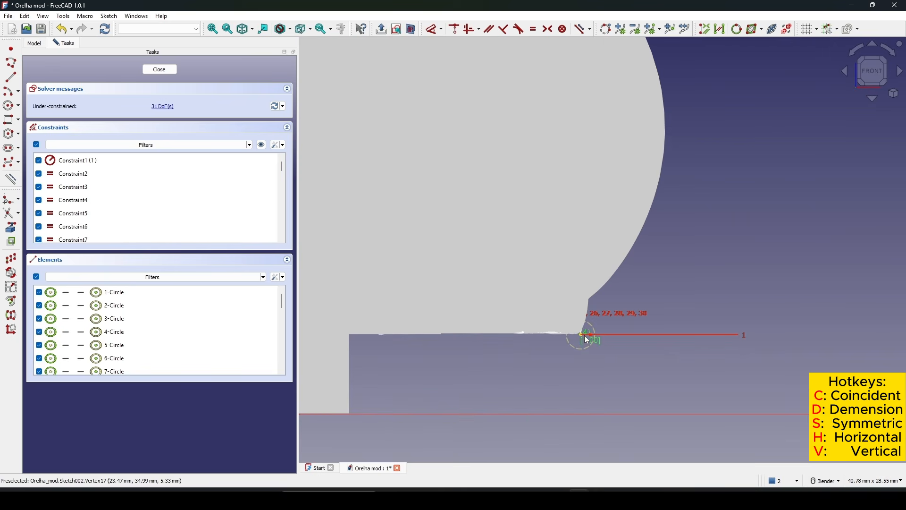
{"action": "scroll", "coordinate": [584, 354], "scroll_direction": "down", "scroll_amount": 3}
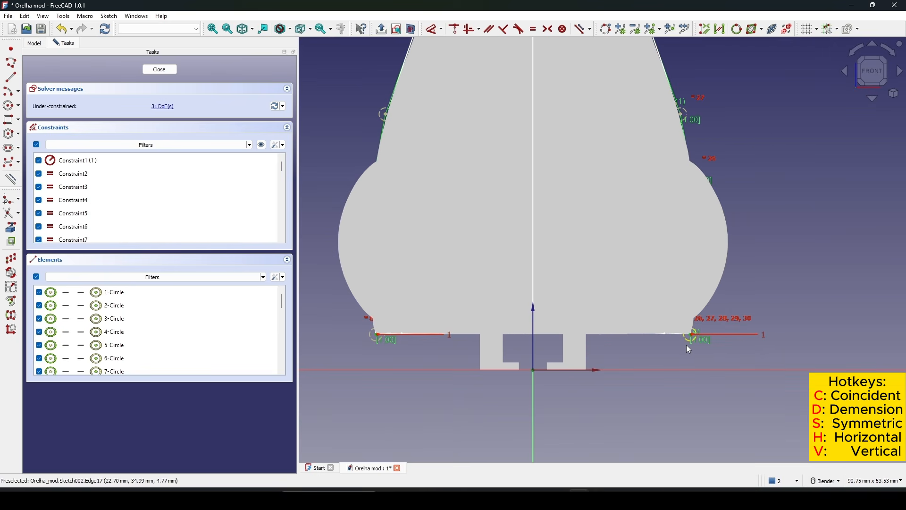
{"action": "key", "text": "h"}
Step: Dimension the right base endpoint's height above the horizontal axis and set it to 5.5 mm
{"action": "scroll", "coordinate": [711, 355], "scroll_direction": "up", "scroll_amount": 2}
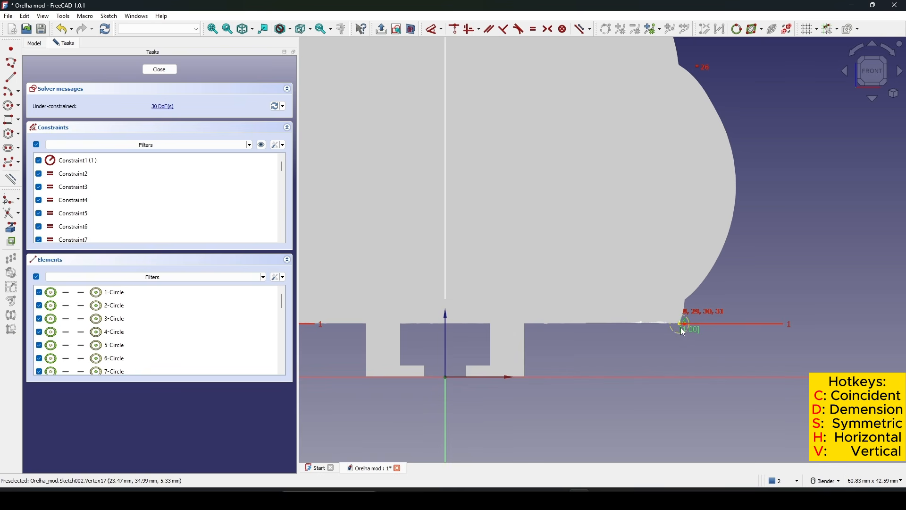
{"action": "left_click", "coordinate": [681, 327]}
{"action": "left_click", "coordinate": [682, 376]}
{"action": "key", "text": "d"}
{"action": "left_click", "coordinate": [716, 351]}
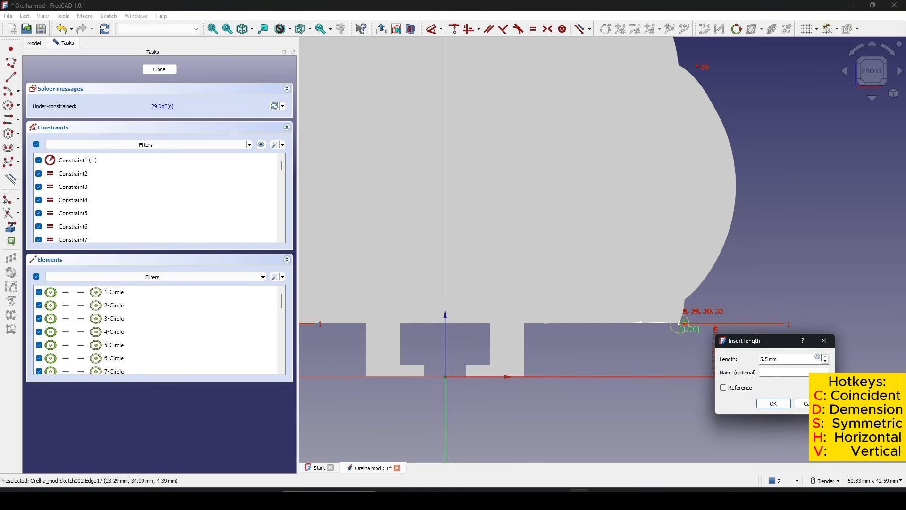
{"action": "type", "text": "5.5"}
{"action": "key", "text": "Return"}
Step: Constrain the left half's top endpoint onto the vertical axis and make the right half's top endpoint coincident with it
{"action": "scroll", "coordinate": [788, 353], "scroll_direction": "down", "scroll_amount": 4}
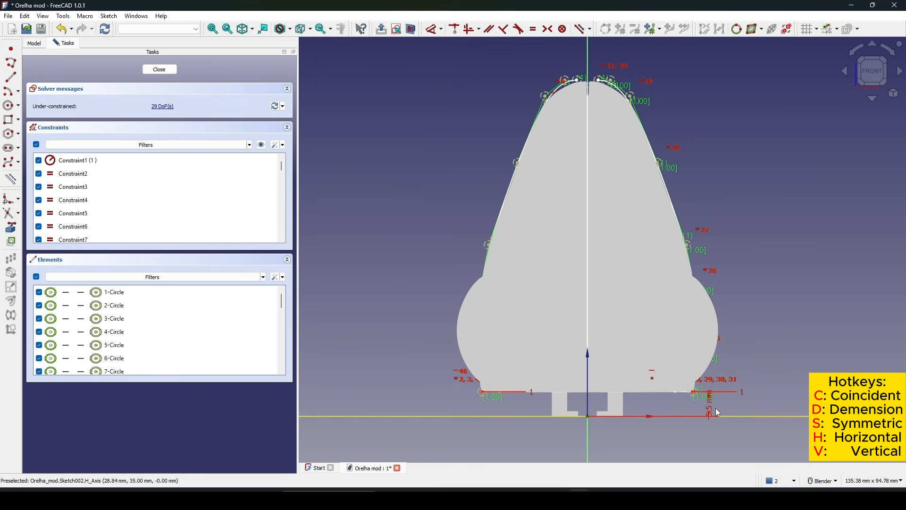
{"action": "scroll", "coordinate": [567, 118], "scroll_direction": "up", "scroll_amount": 4}
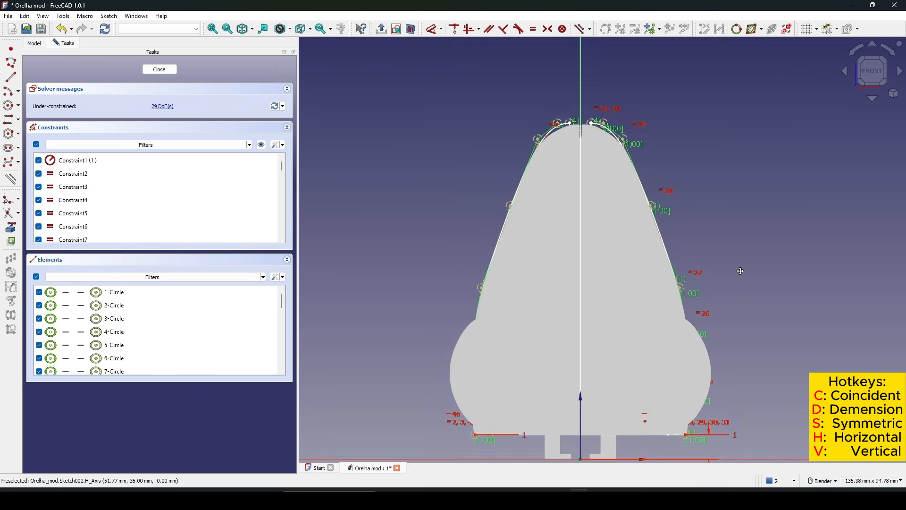
{"action": "scroll", "coordinate": [600, 149], "scroll_direction": "up", "scroll_amount": 5}
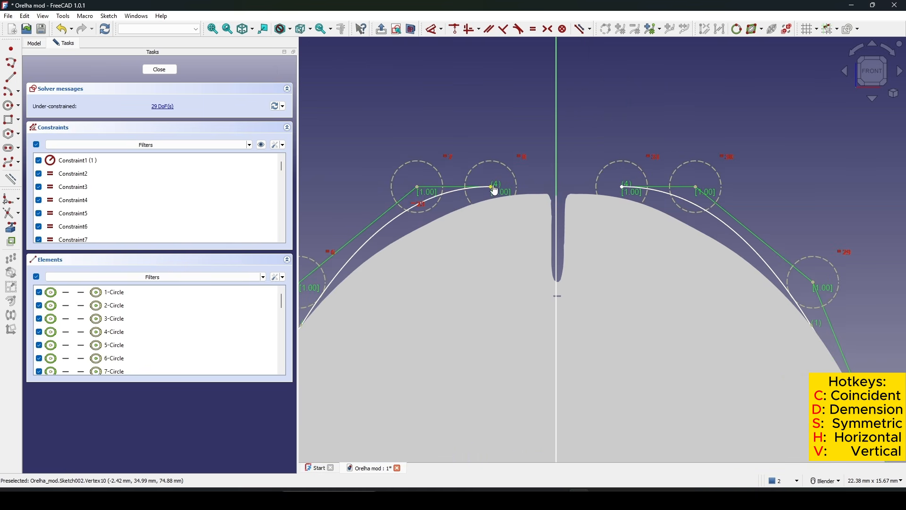
{"action": "left_click", "coordinate": [493, 186]}
{"action": "left_click", "coordinate": [555, 182]}
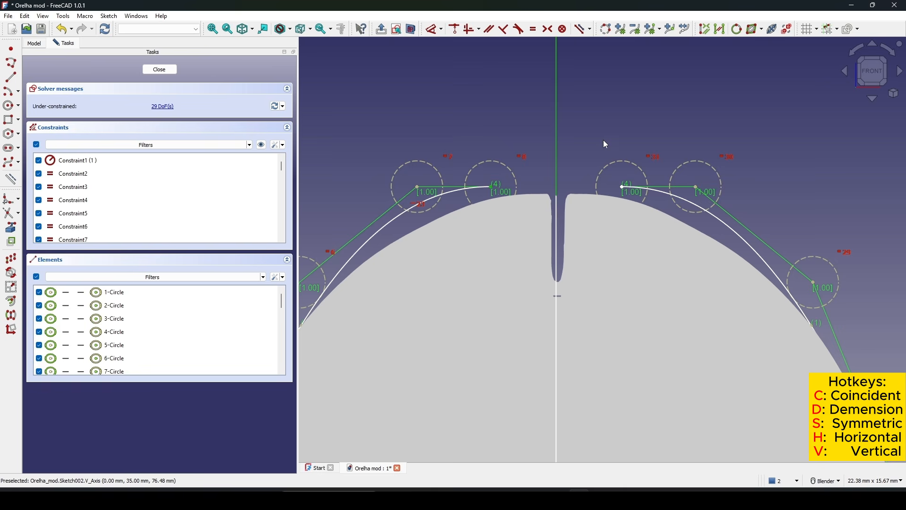
{"action": "key", "text": "c"}
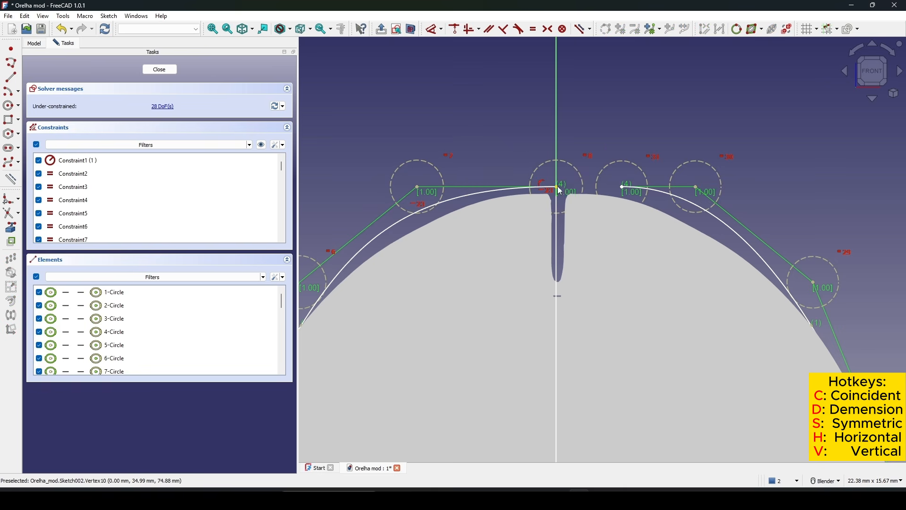
{"action": "left_click", "coordinate": [622, 188]}
{"action": "left_click", "coordinate": [557, 186]}
{"action": "key", "text": "c"}
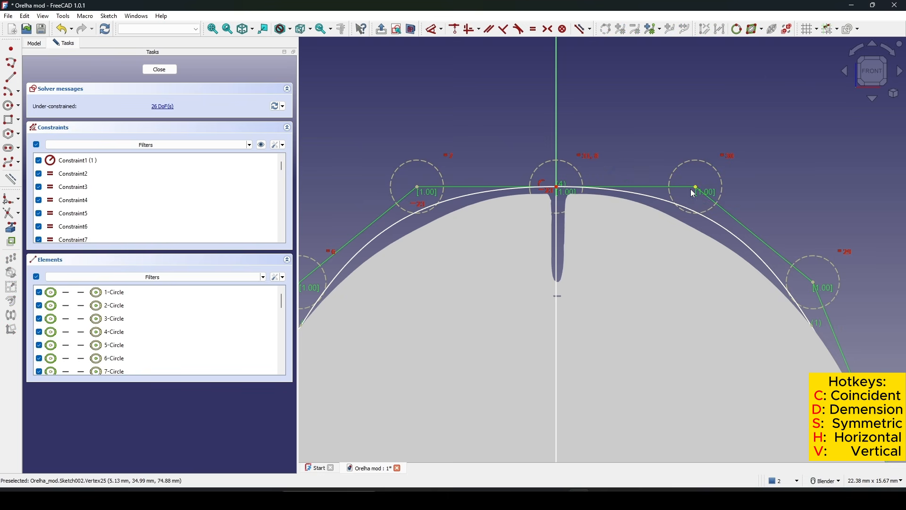
Step: Nudge the left upper control point and constrain the right upper control point horizontally level with the spline's top endpoint
{"action": "left_click_drag", "start_coordinate": [420, 190], "coordinate": [422, 193]}
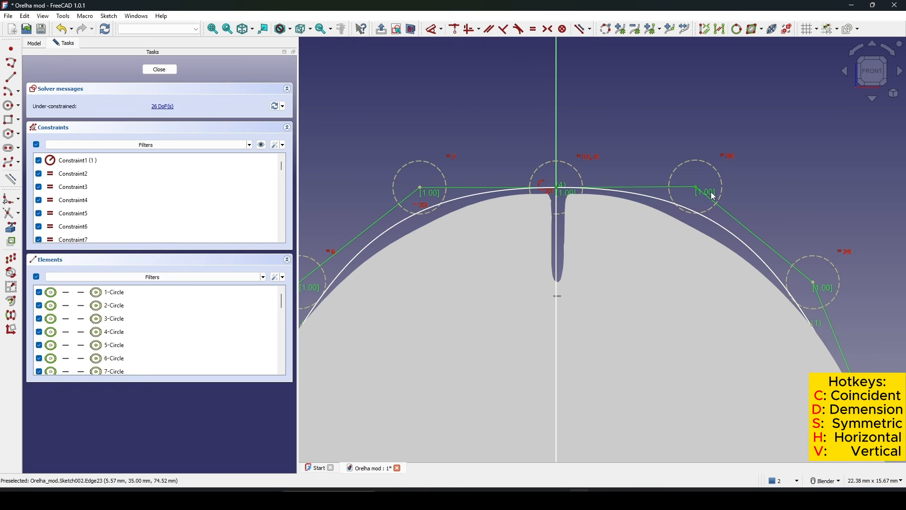
{"action": "key", "text": "h"}
{"action": "left_click_drag", "start_coordinate": [699, 191], "coordinate": [699, 195]}
Step: Reshape both spline halves to follow the mesh silhouette by moving the shoulder control points outward and down and the upper control points inward
{"action": "mouse_move", "coordinate": [811, 283]}
{"action": "left_mouse_down"}
{"action": "mouse_move", "coordinate": [801, 296]}
{"action": "mouse_move", "coordinate": [819, 297]}
{"action": "left_mouse_up"}
{"action": "scroll", "coordinate": [805, 294], "scroll_direction": "down", "scroll_amount": 2}
{"action": "middle_click_drag", "start_coordinate": [765, 293], "coordinate": [781, 246], "text": "shift"}
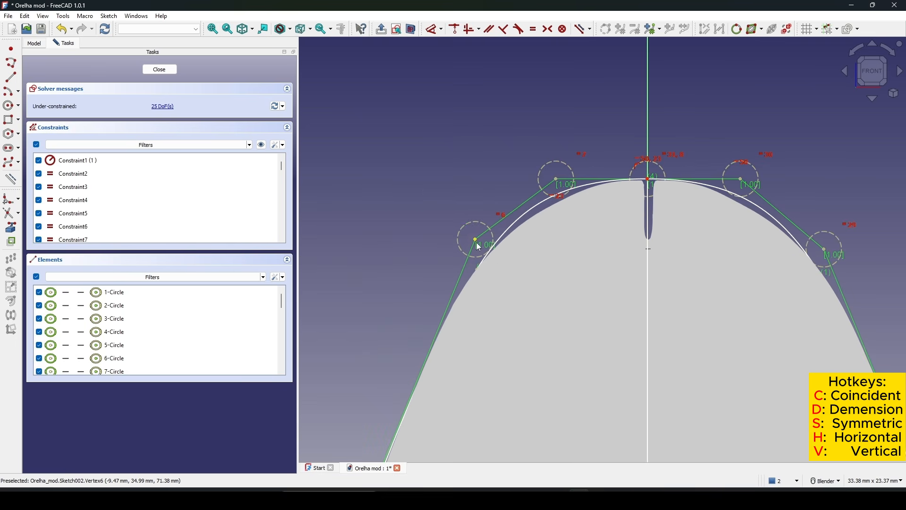
{"action": "left_click_drag", "start_coordinate": [479, 246], "coordinate": [464, 266]}
{"action": "scroll", "coordinate": [562, 258], "scroll_direction": "down", "scroll_amount": 1}
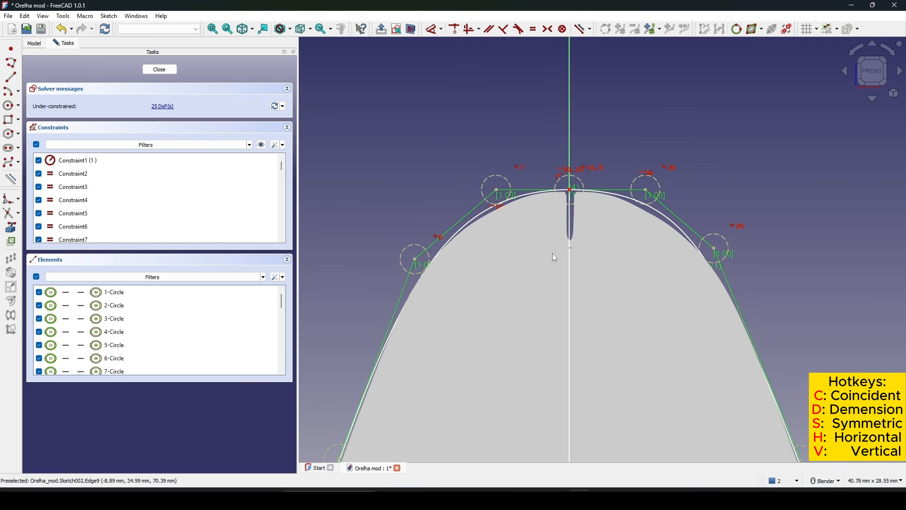
{"action": "left_click_drag", "start_coordinate": [714, 247], "coordinate": [727, 264]}
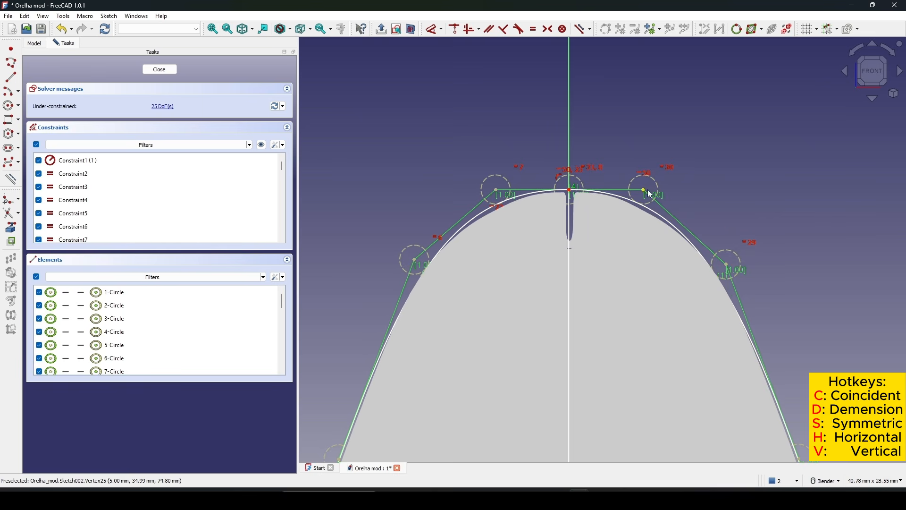
{"action": "left_click_drag", "start_coordinate": [643, 194], "coordinate": [635, 193]}
{"action": "left_click_drag", "start_coordinate": [496, 190], "coordinate": [504, 195]}
{"action": "scroll", "coordinate": [504, 193], "scroll_direction": "down", "scroll_amount": 1}
{"action": "middle_click_drag", "start_coordinate": [536, 230], "coordinate": [501, 181], "text": "shift"}
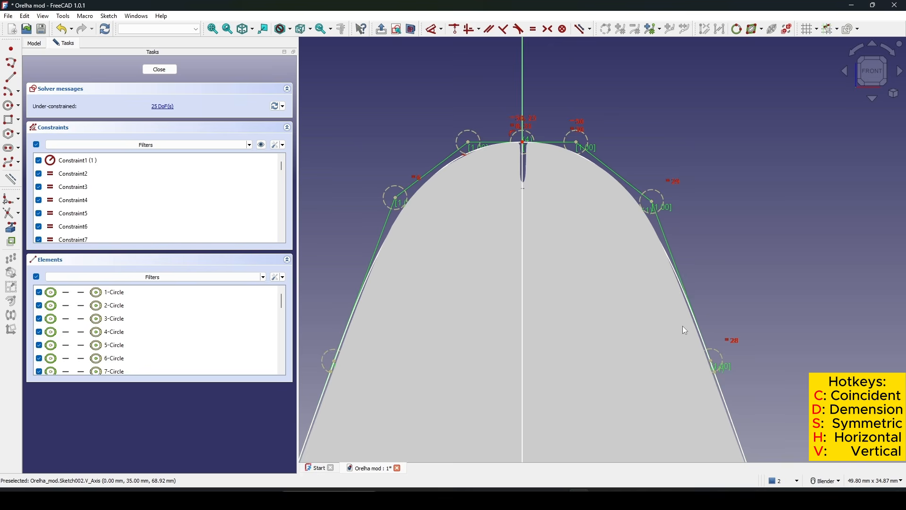
{"action": "middle_click_drag", "start_coordinate": [682, 326], "coordinate": [658, 250], "text": "shift"}
Step: Set the draw style to As is and finish editing the cross-section sketch
{"action": "left_click", "coordinate": [288, 29]}
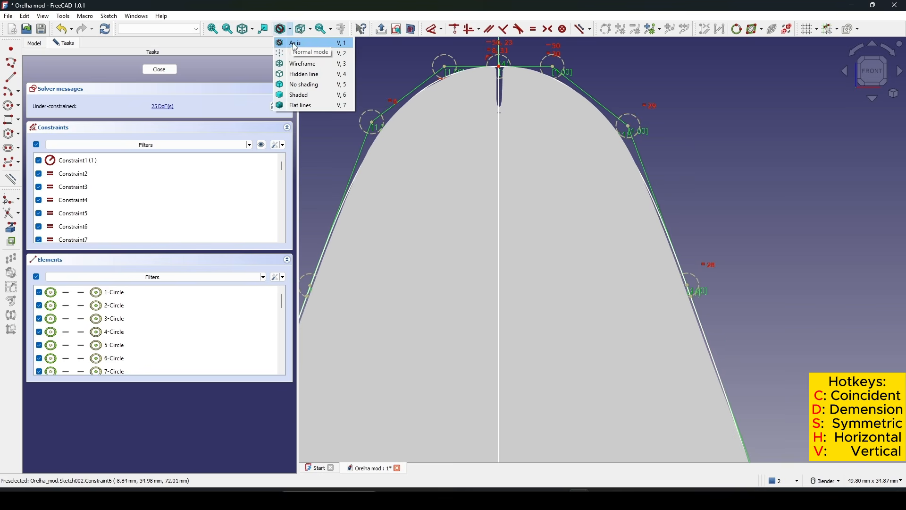
{"action": "left_click", "coordinate": [295, 46]}
{"action": "middle_click_drag", "start_coordinate": [567, 236], "coordinate": [589, 192], "text": "shift"}
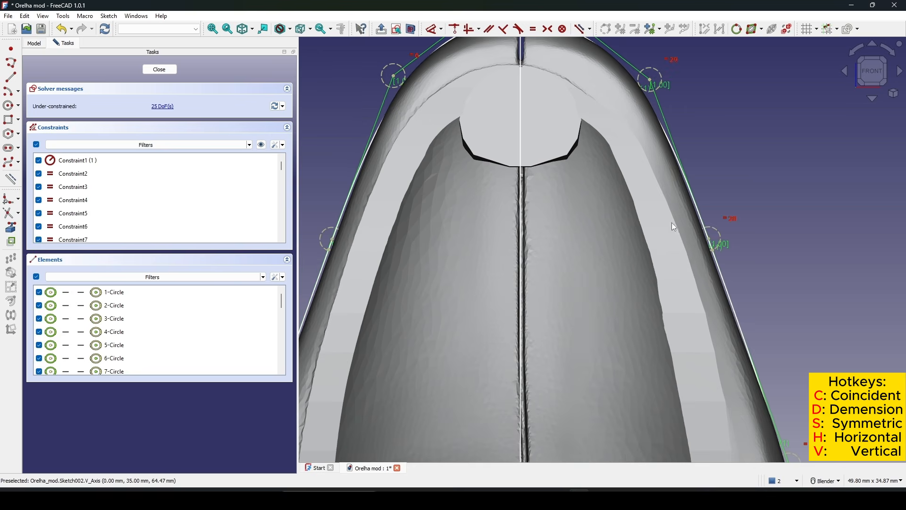
{"action": "scroll", "coordinate": [672, 226], "scroll_direction": "down", "scroll_amount": 4}
{"action": "mouse_move", "coordinate": [673, 226]}
{"action": "middle_mouse_down"}
{"action": "mouse_move", "coordinate": [598, 258]}
{"action": "mouse_move", "coordinate": [648, 228]}
{"action": "mouse_move", "coordinate": [670, 226]}
{"action": "middle_mouse_up"}
{"action": "left_click", "coordinate": [167, 72]}
{"action": "middle_click_drag", "start_coordinate": [670, 226], "coordinate": [602, 295], "text": "shift"}
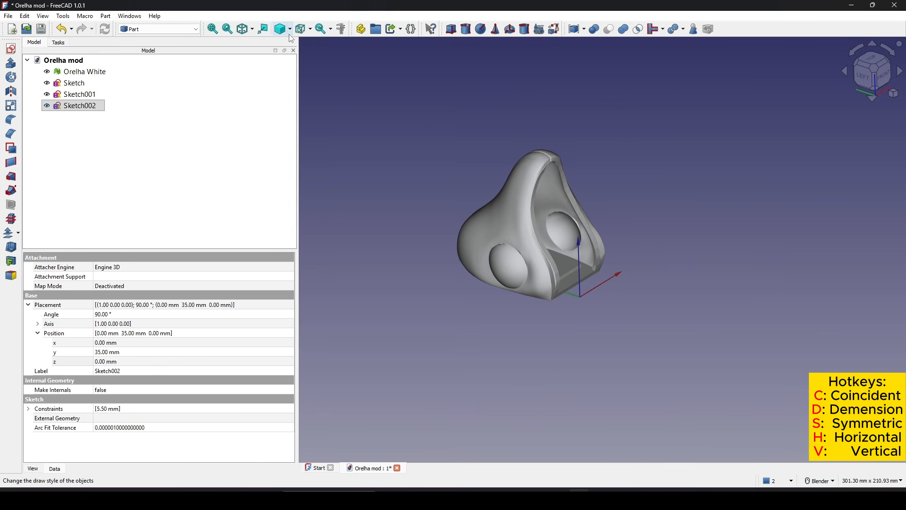
Step: Try the Flat lines draw style, then restore As is to show the sketch curves over the shaded mesh
{"action": "left_click", "coordinate": [289, 30]}
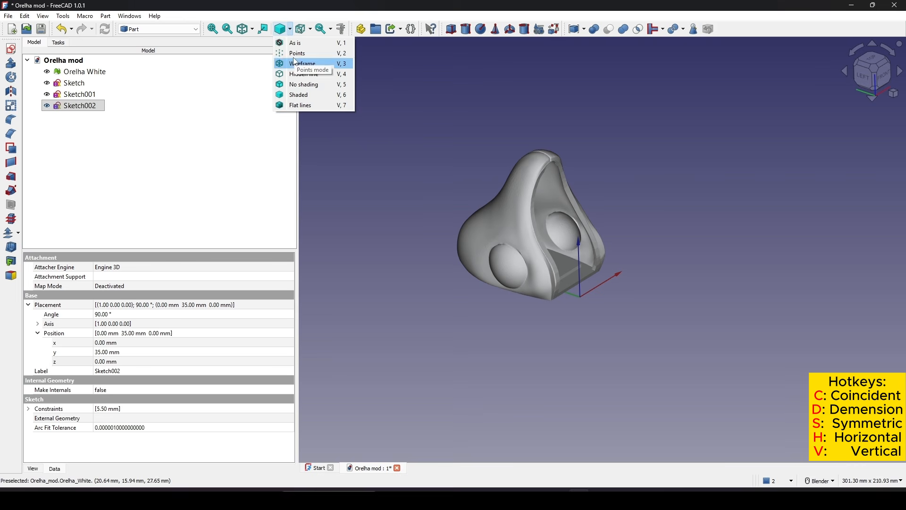
{"action": "left_click", "coordinate": [293, 46]}
{"action": "mouse_move", "coordinate": [612, 230]}
{"action": "middle_mouse_down"}
{"action": "mouse_move", "coordinate": [632, 192]}
{"action": "mouse_move", "coordinate": [653, 186]}
{"action": "middle_mouse_up"}
{"action": "scroll", "coordinate": [624, 203], "scroll_direction": "up", "scroll_amount": 1}
{"action": "left_click", "coordinate": [652, 186]}
{"action": "mouse_move", "coordinate": [579, 227]}
{"action": "middle_mouse_down"}
{"action": "mouse_move", "coordinate": [607, 197]}
{"action": "mouse_move", "coordinate": [594, 216]}
{"action": "mouse_move", "coordinate": [508, 189]}
{"action": "mouse_move", "coordinate": [497, 225]}
{"action": "middle_mouse_up"}
{"action": "scroll", "coordinate": [557, 202], "scroll_direction": "up", "scroll_amount": 2}
{"action": "left_click", "coordinate": [78, 85]}
{"action": "left_click", "coordinate": [290, 30]}
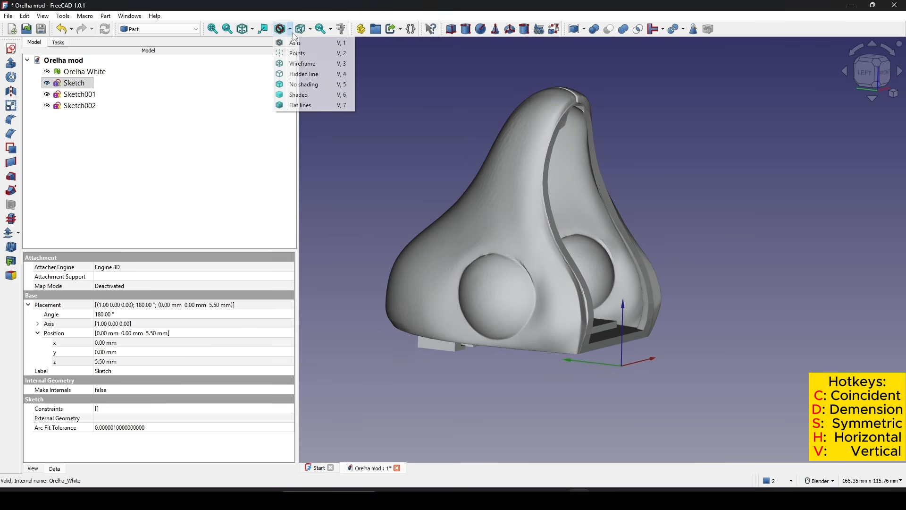
{"action": "left_click", "coordinate": [289, 105]}
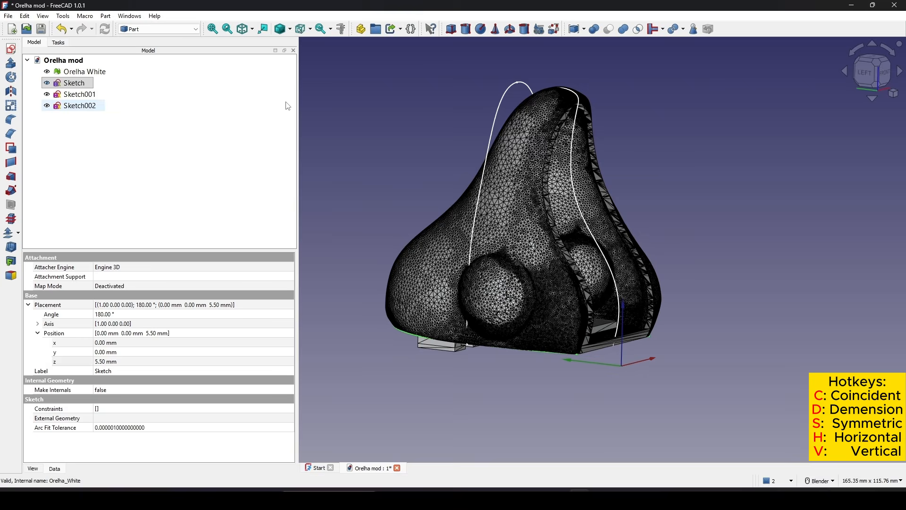
{"action": "left_click", "coordinate": [292, 33]}
{"action": "left_click", "coordinate": [312, 98]}
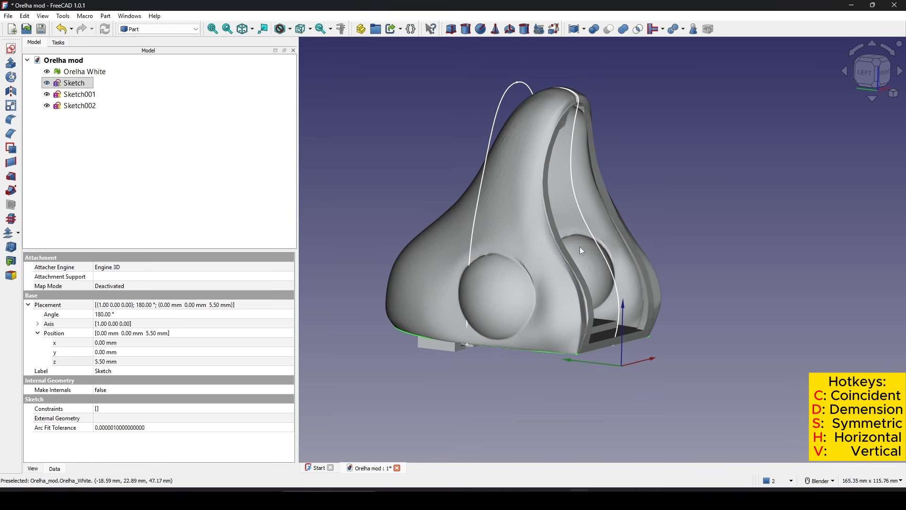
{"action": "middle_click_drag", "start_coordinate": [580, 251], "coordinate": [572, 232]}
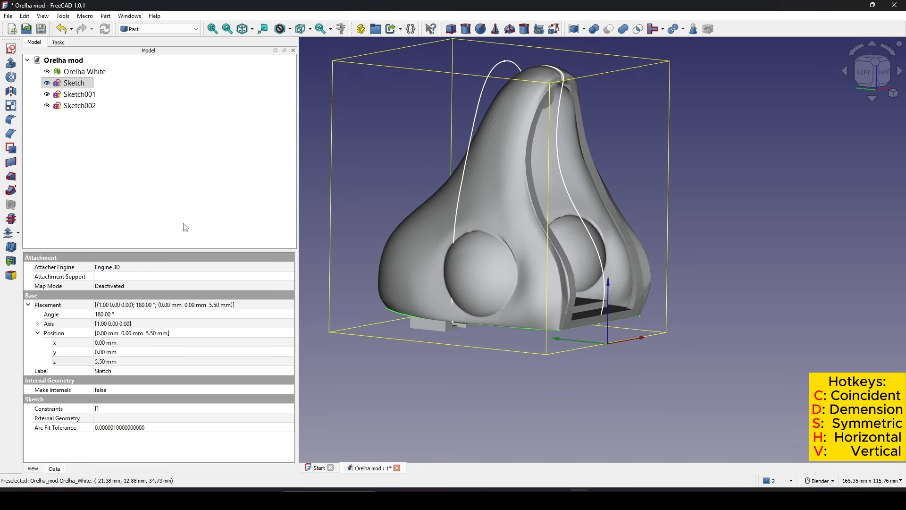
Step: Rename the base outline sketch as OuterProfile
{"action": "left_click", "coordinate": [80, 86]}
{"action": "right_click", "coordinate": [80, 86]}
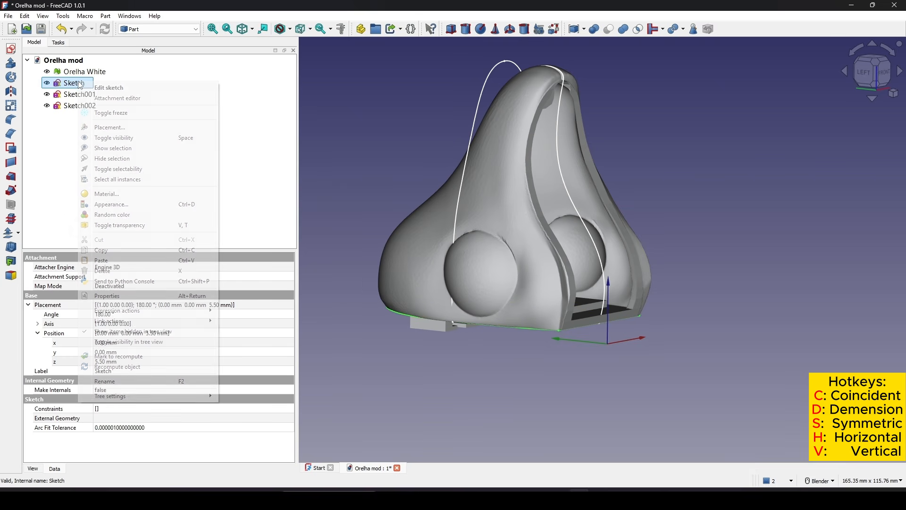
{"action": "left_click", "coordinate": [149, 382]}
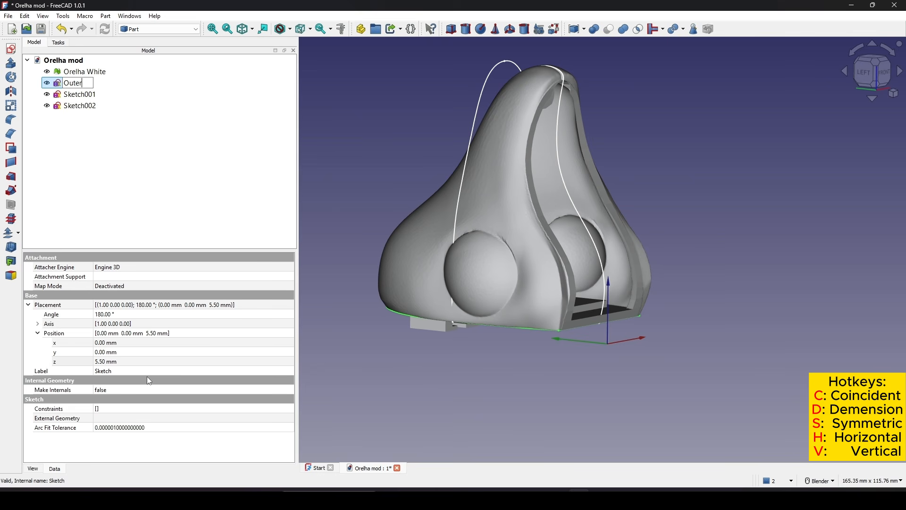
{"action": "type", "text": "OuterProfile"}
{"action": "key", "text": "Return"}
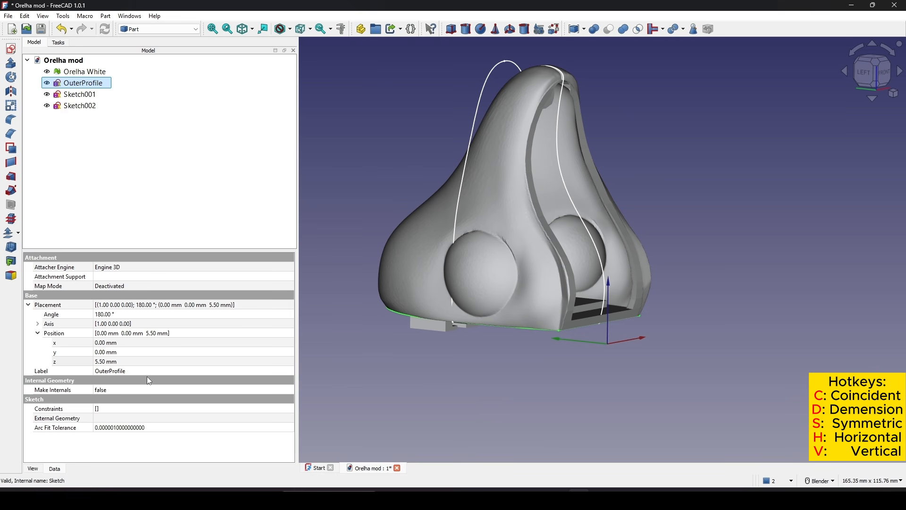
Step: Rename Sketch001 as OuterPath1 and Sketch002 as OuterPath2
{"action": "right_click", "coordinate": [89, 96]}
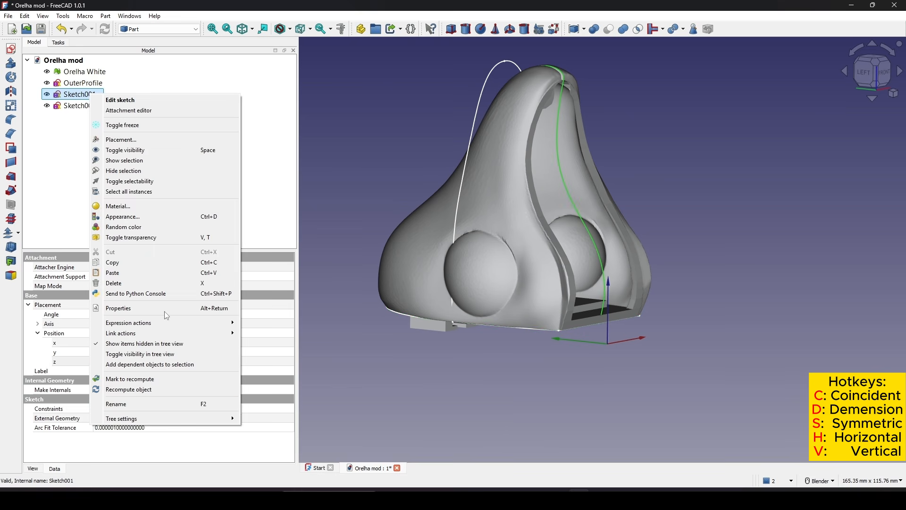
{"action": "left_click", "coordinate": [173, 405]}
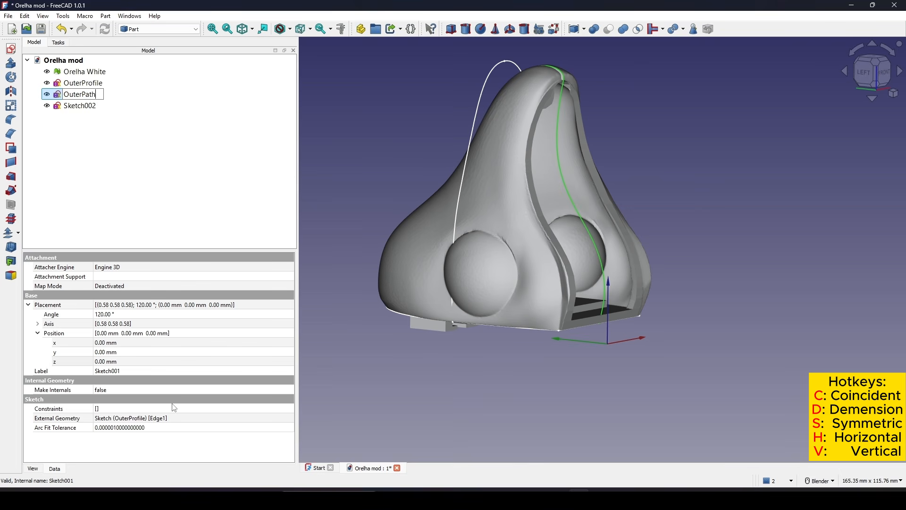
{"action": "right_click", "coordinate": [89, 105]}
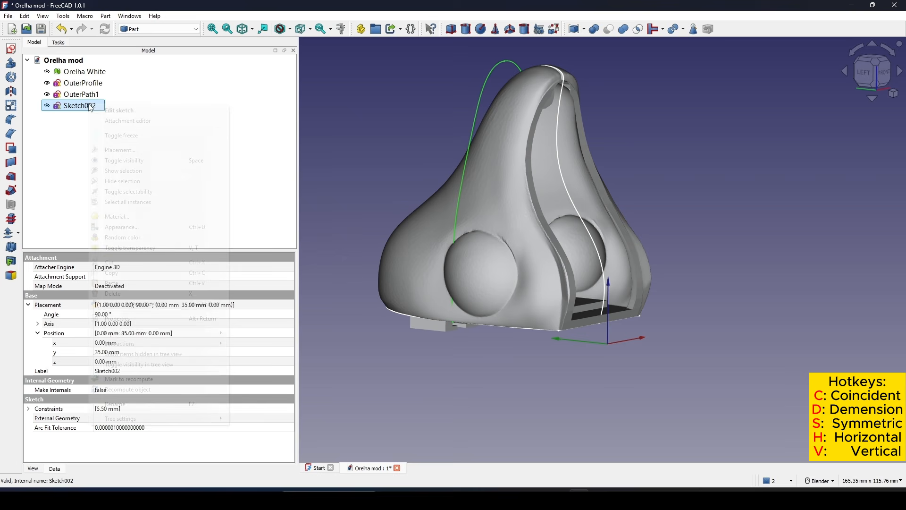
{"action": "left_click", "coordinate": [149, 398]}
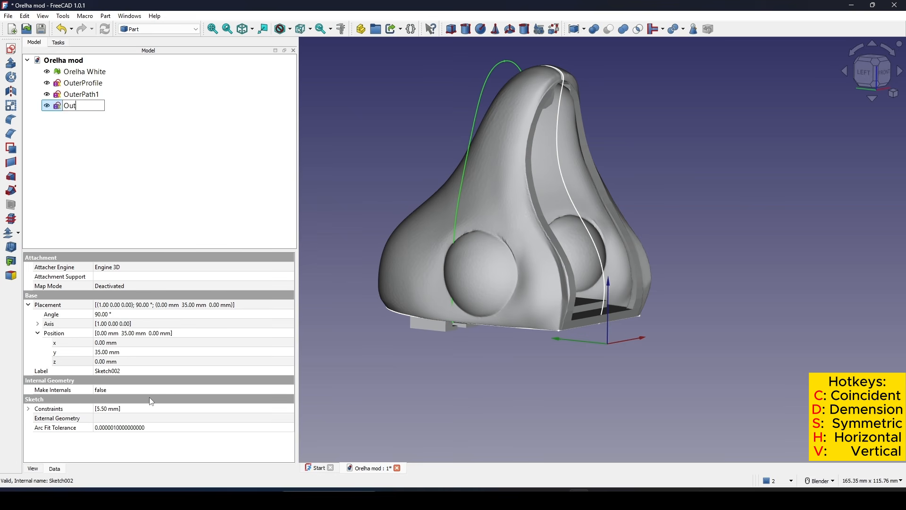
{"action": "type", "text": "OuterPath2"}
{"action": "key", "text": "Return"}
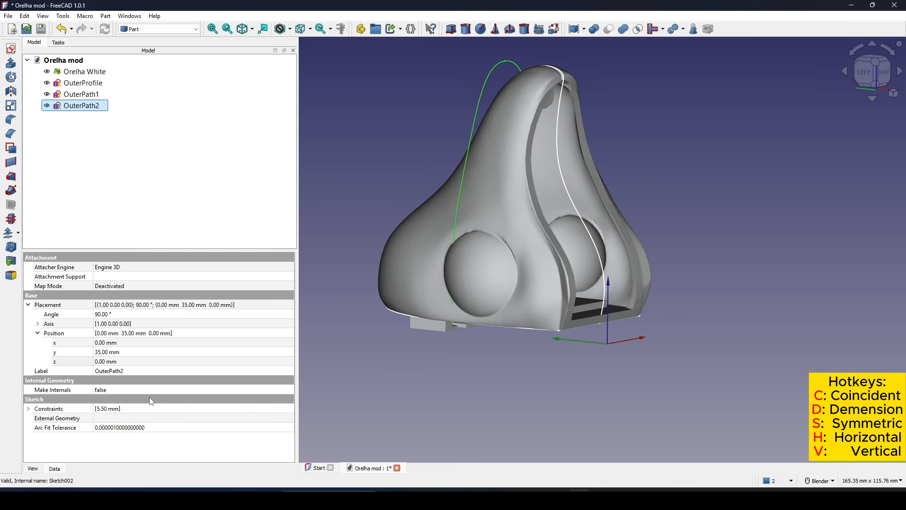
Step: Clear the selection and switch to the Curved Shapes workbench
{"action": "left_click", "coordinate": [698, 224]}
{"action": "scroll", "coordinate": [684, 217], "scroll_direction": "up", "scroll_amount": 5}
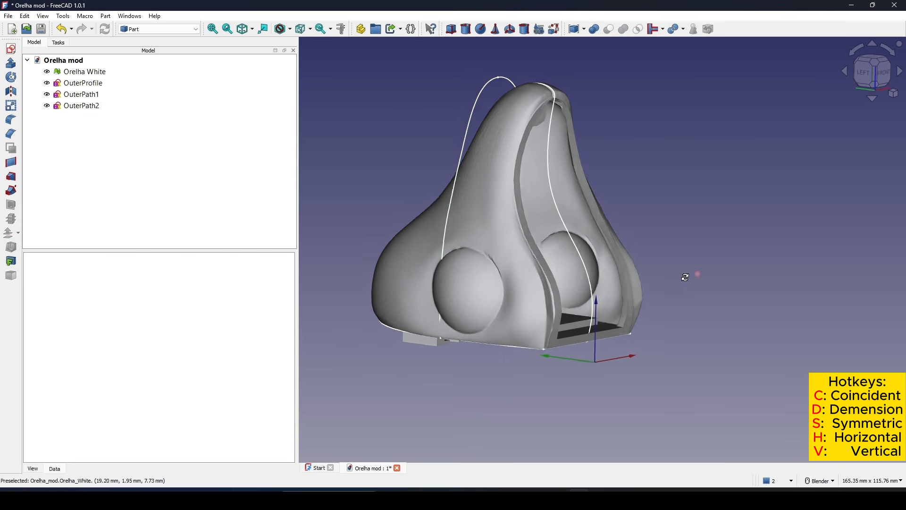
{"action": "scroll", "coordinate": [674, 214], "scroll_direction": "down", "scroll_amount": 4}
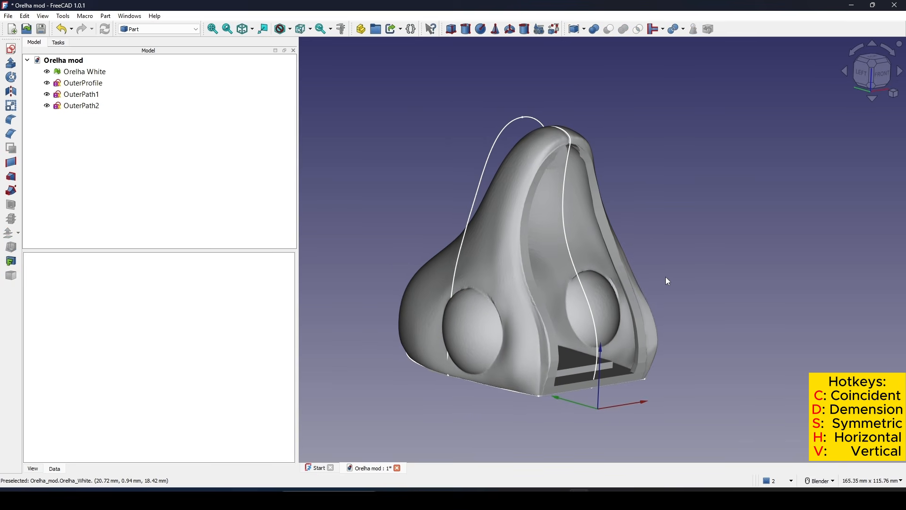
{"action": "left_click", "coordinate": [156, 30]}
{"action": "left_click", "coordinate": [147, 54]}
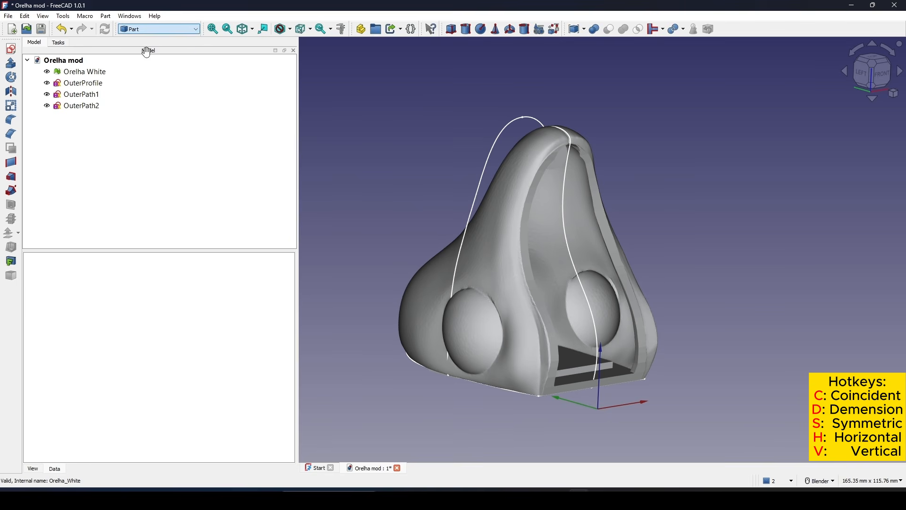
{"action": "middle_click_drag", "start_coordinate": [564, 201], "coordinate": [553, 196]}
{"action": "middle_click_drag", "start_coordinate": [604, 184], "coordinate": [601, 170], "text": "shift"}
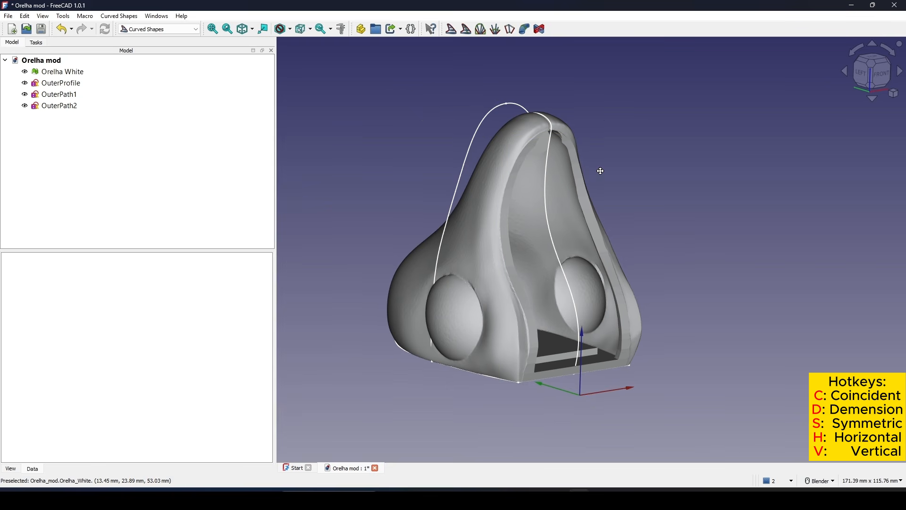
Step: Search the Addon Manager for "curve" to check the Curved Shapes addon, then close the manager
{"action": "left_click", "coordinate": [63, 16]}
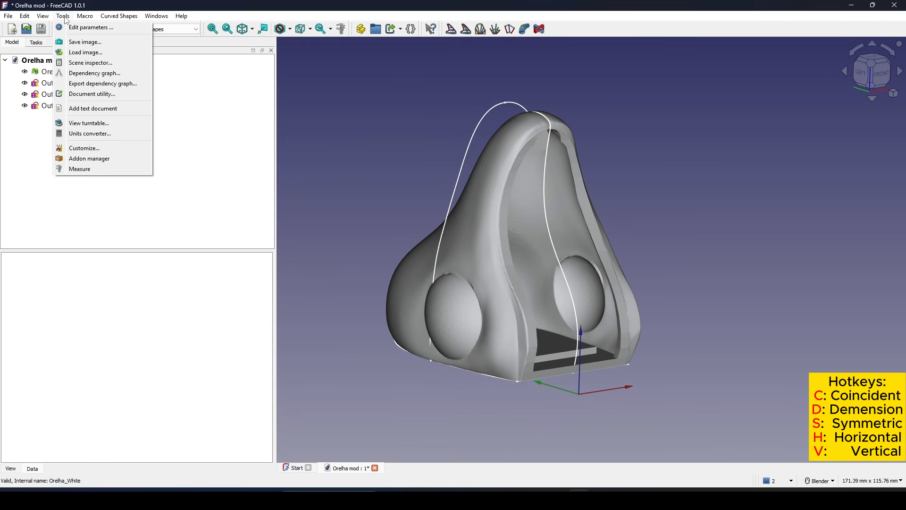
{"action": "left_click", "coordinate": [89, 158]}
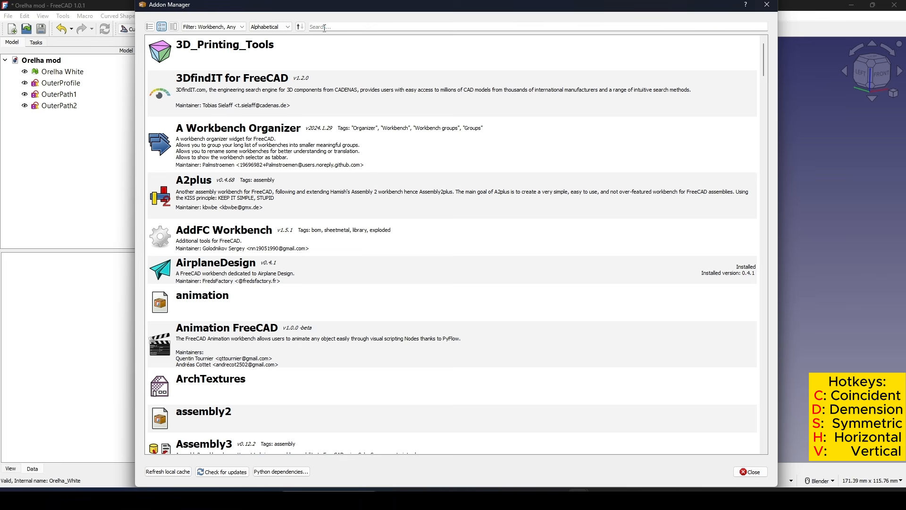
{"action": "left_click", "coordinate": [324, 27]}
{"action": "type", "text": "curve"}
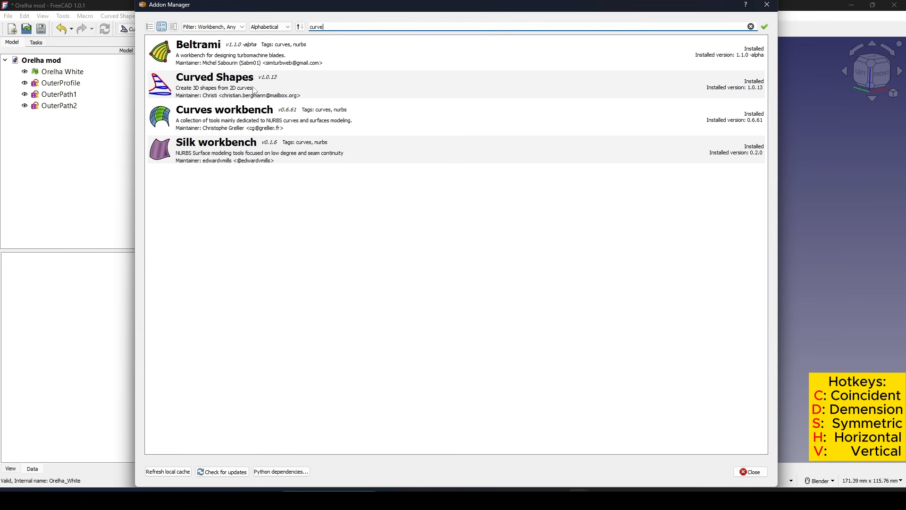
{"action": "left_click", "coordinate": [766, 5]}
Step: Create a curved array from OuterProfile using OuterPath1 and OuterPath2 as the hull curves
{"action": "middle_click_drag", "start_coordinate": [685, 187], "coordinate": [526, 227]}
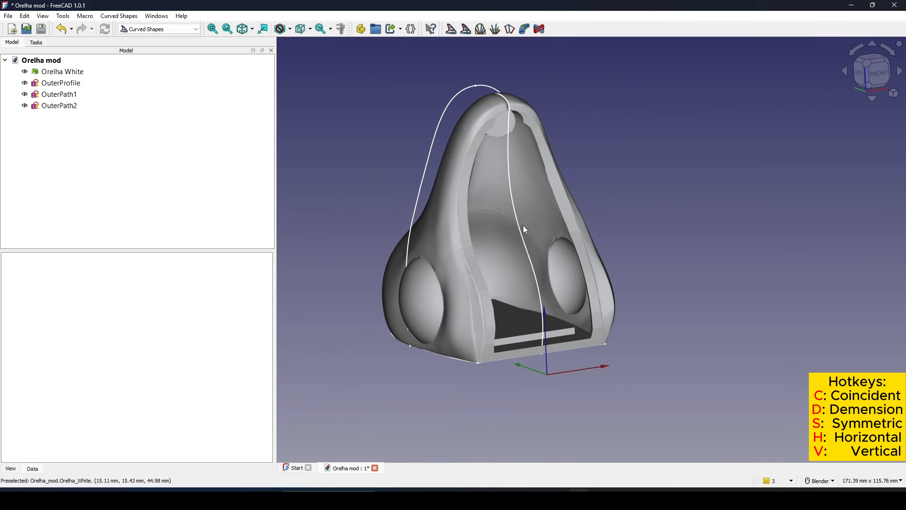
{"action": "left_click", "coordinate": [65, 85]}
{"action": "left_click", "coordinate": [59, 94], "text": "ctrl"}
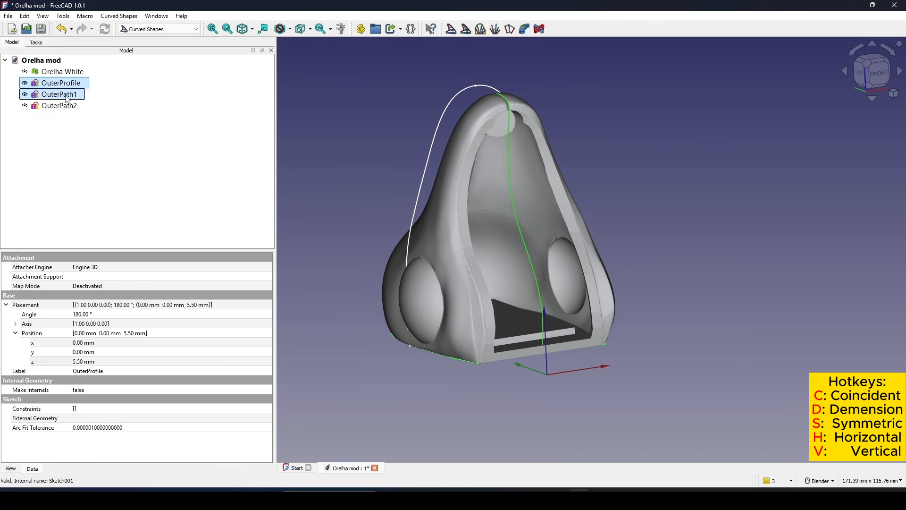
{"action": "left_click", "coordinate": [59, 105], "text": "ctrl"}
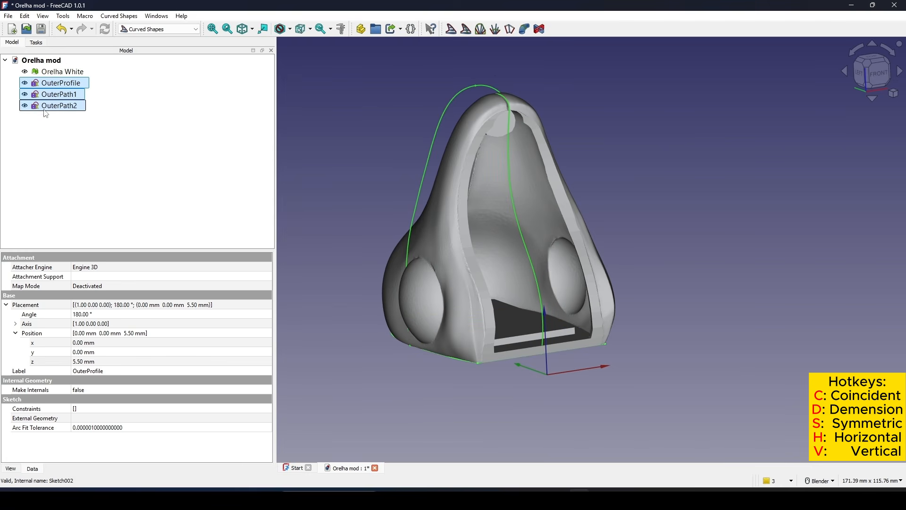
{"action": "left_click", "coordinate": [451, 30]}
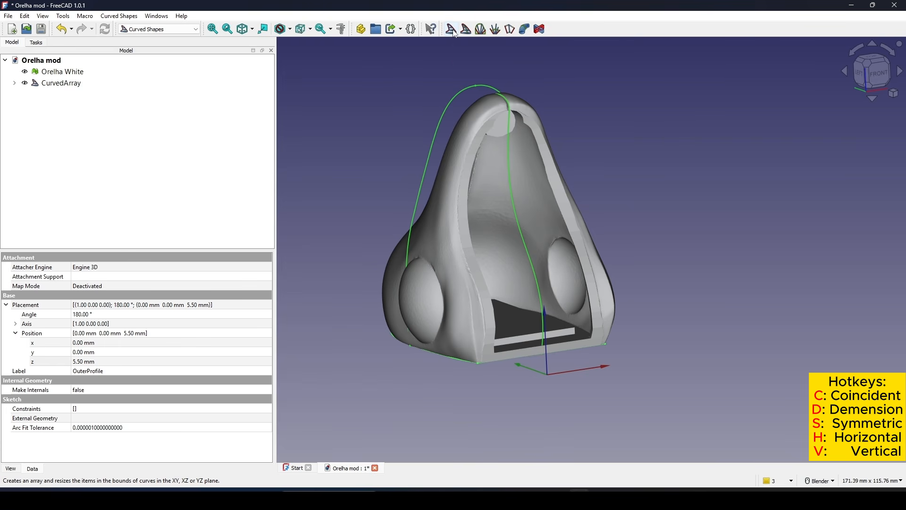
Step: Set the curved array's number of items to 10
{"action": "left_click", "coordinate": [69, 86]}
{"action": "middle_click_drag", "start_coordinate": [592, 303], "coordinate": [657, 282]}
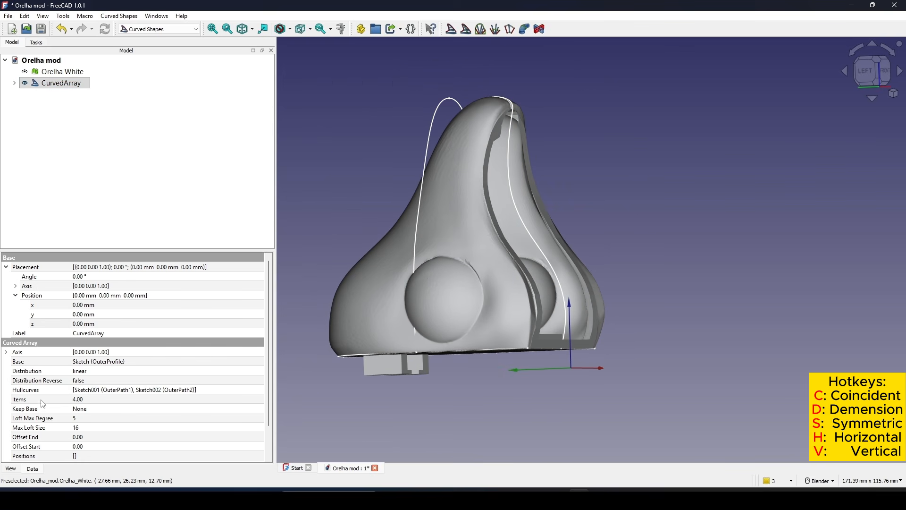
{"action": "left_click", "coordinate": [100, 400]}
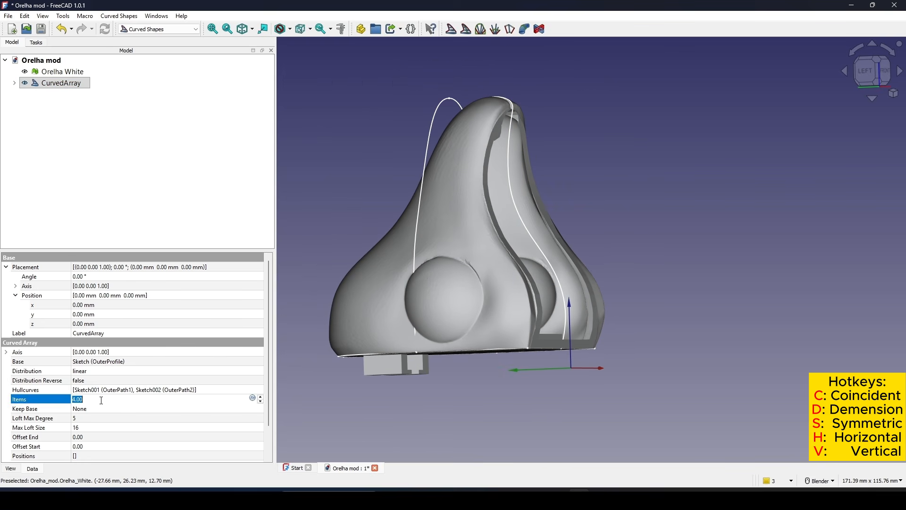
{"action": "type", "text": "10"}
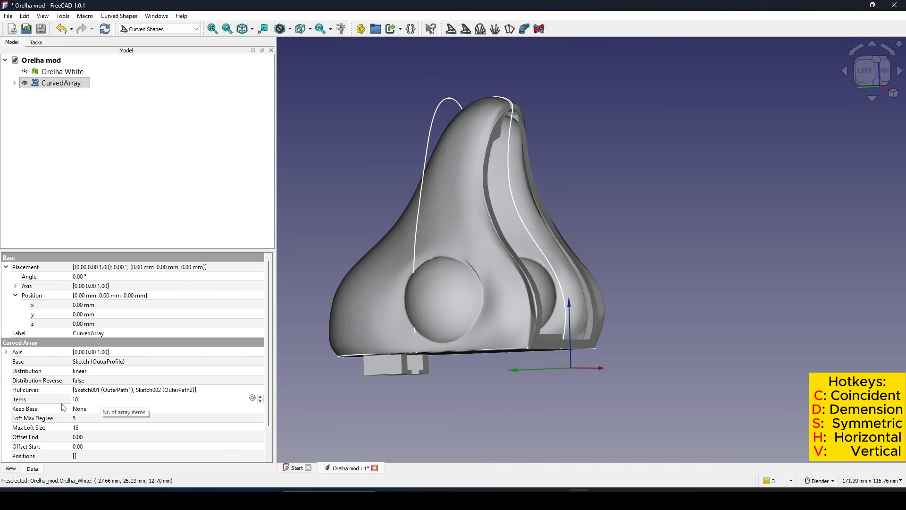
Step: Apply the item count of 10 to the curved array
{"action": "key", "text": "Return"}
{"action": "middle_click_drag", "start_coordinate": [564, 342], "coordinate": [472, 290]}
{"action": "scroll", "coordinate": [665, 250], "scroll_direction": "up", "scroll_amount": 1}
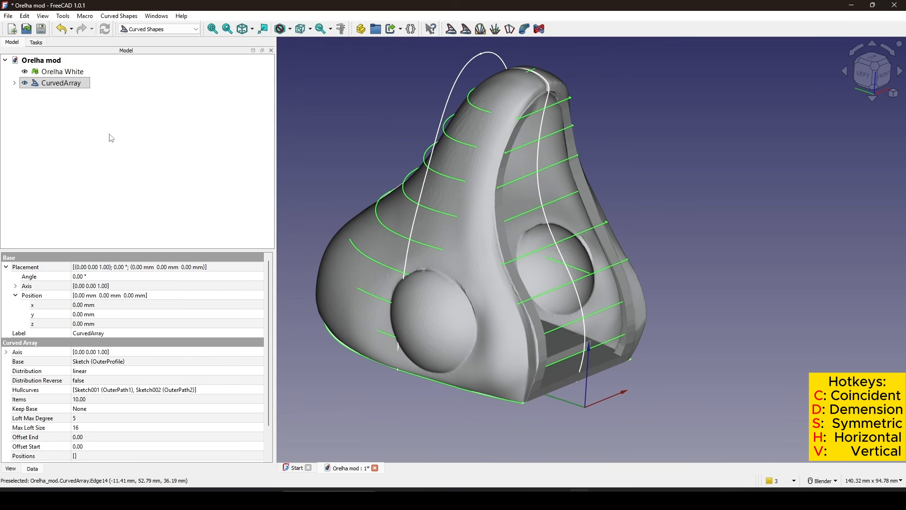
Step: Turn on the Solid property of the curved array
{"action": "left_click", "coordinate": [71, 86]}
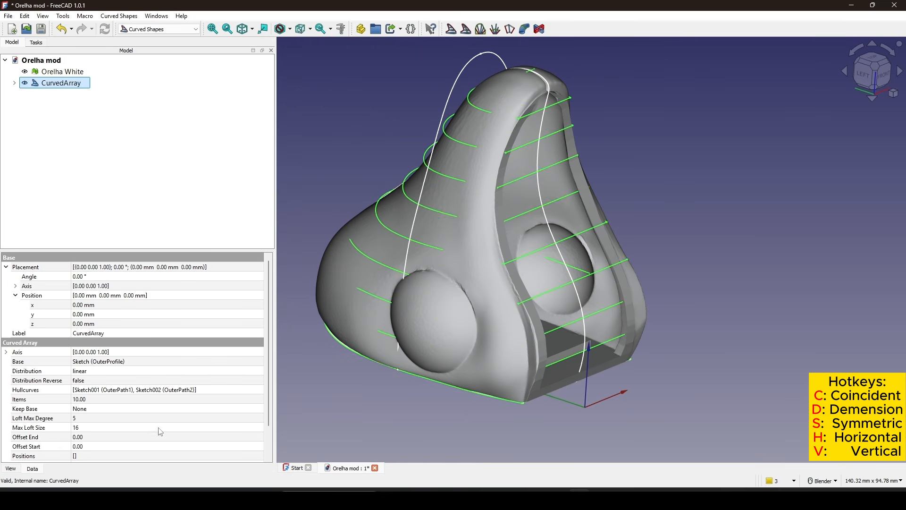
{"action": "scroll", "coordinate": [82, 426], "scroll_direction": "down", "scroll_amount": 2}
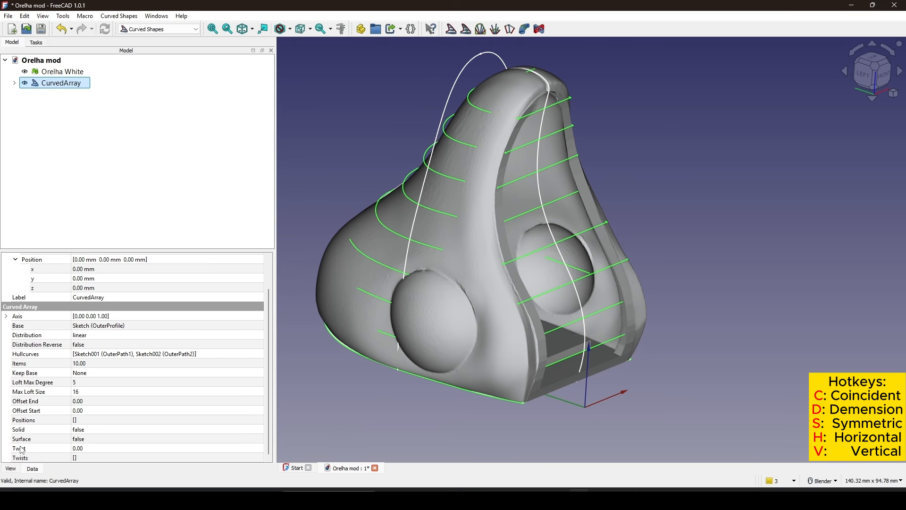
{"action": "left_click", "coordinate": [88, 429]}
{"action": "left_click", "coordinate": [90, 429]}
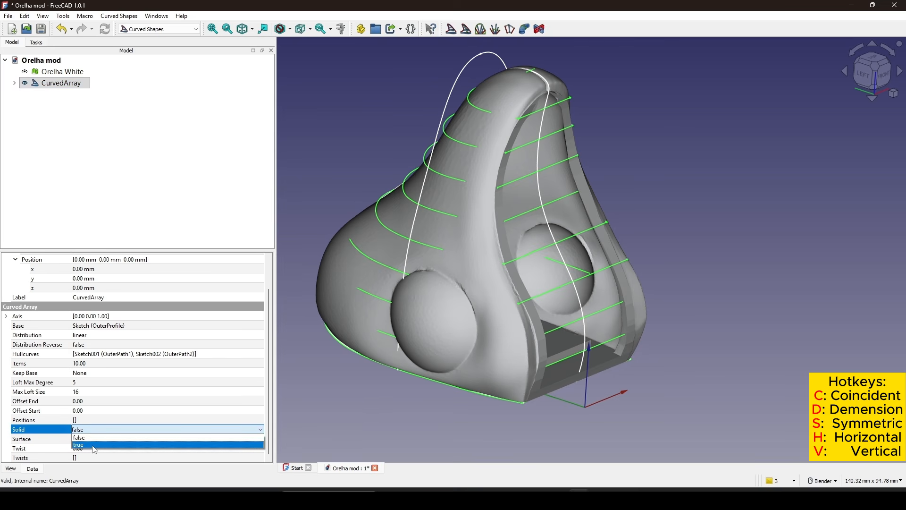
{"action": "left_click", "coordinate": [95, 444]}
{"action": "middle_click_drag", "start_coordinate": [643, 334], "coordinate": [589, 325]}
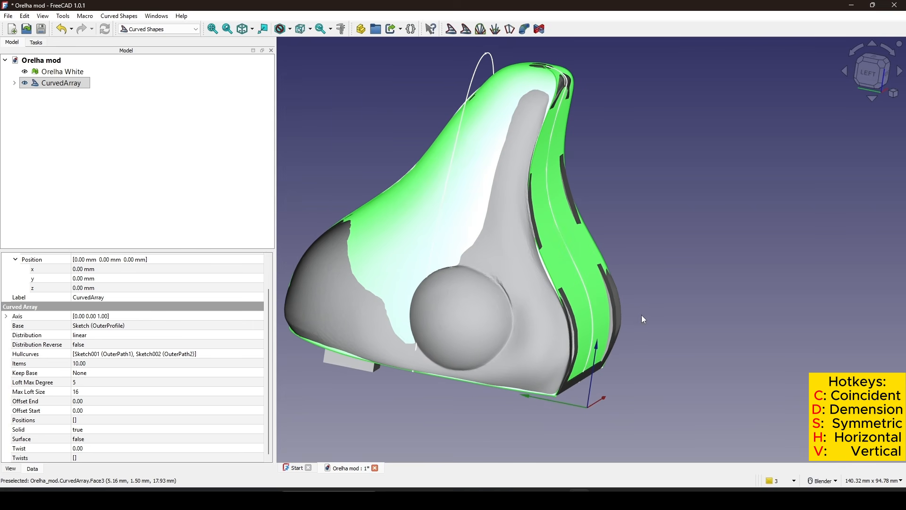
Step: Set the curved array's Loft Max Degree to 3
{"action": "left_click", "coordinate": [45, 383]}
{"action": "left_click", "coordinate": [83, 384]}
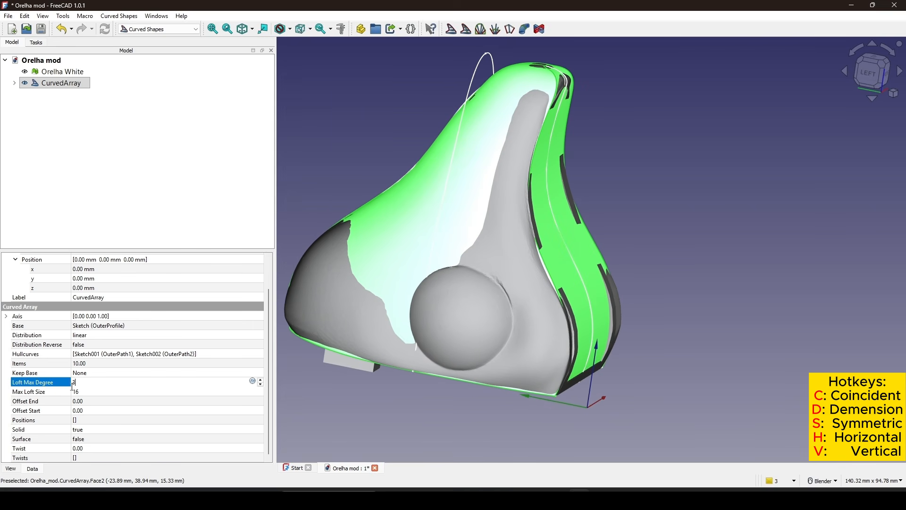
{"action": "type", "text": "3"}
{"action": "key", "text": "Return"}
Step: Examine how closely the solid curved array follows the Orelha White mesh at the tip, underside, back and front
{"action": "middle_click_drag", "start_coordinate": [509, 264], "coordinate": [615, 194]}
{"action": "left_click", "coordinate": [611, 275]}
{"action": "scroll", "coordinate": [628, 226], "scroll_direction": "up", "scroll_amount": 2}
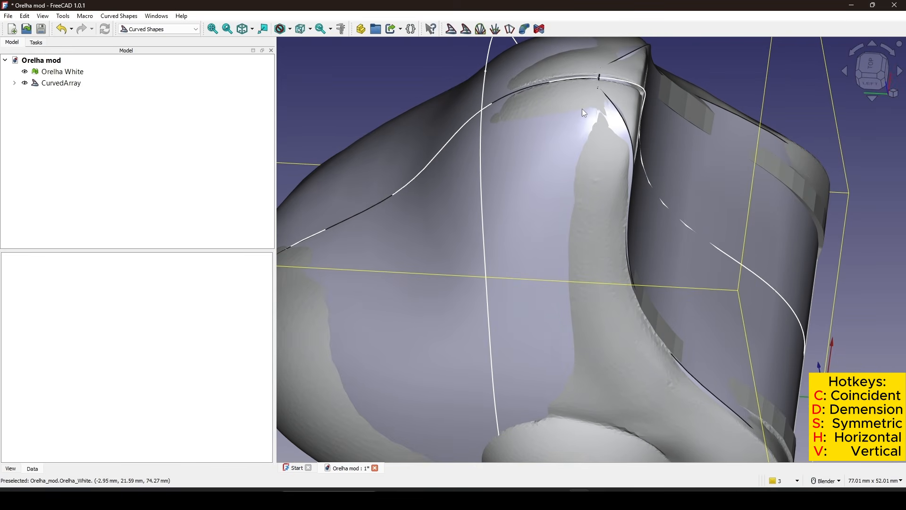
{"action": "scroll", "coordinate": [590, 185], "scroll_direction": "down", "scroll_amount": 3}
{"action": "middle_click_drag", "start_coordinate": [559, 302], "coordinate": [618, 266]}
{"action": "middle_click_drag", "start_coordinate": [671, 382], "coordinate": [672, 209], "text": "shift"}
{"action": "scroll", "coordinate": [661, 285], "scroll_direction": "up", "scroll_amount": 1}
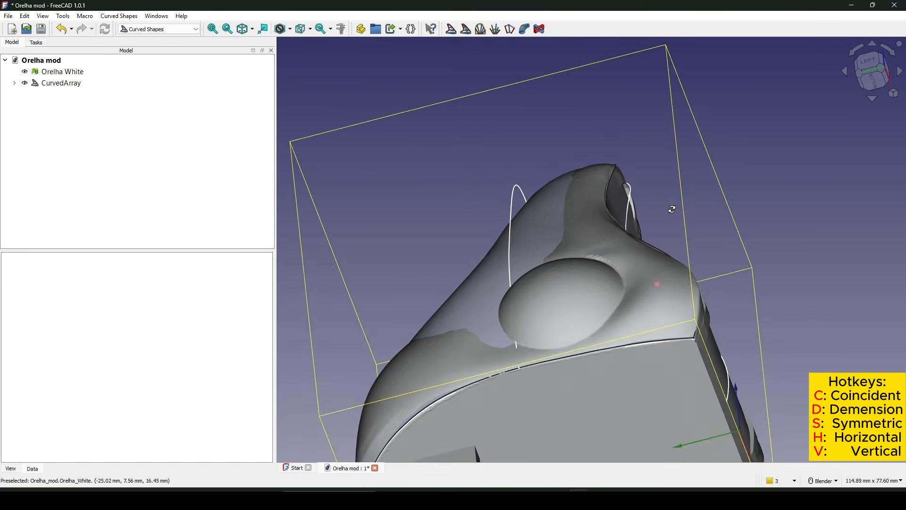
{"action": "scroll", "coordinate": [694, 239], "scroll_direction": "up", "scroll_amount": 2}
{"action": "middle_click_drag", "start_coordinate": [646, 284], "coordinate": [636, 211], "text": "shift"}
{"action": "middle_click_drag", "start_coordinate": [634, 259], "coordinate": [655, 231]}
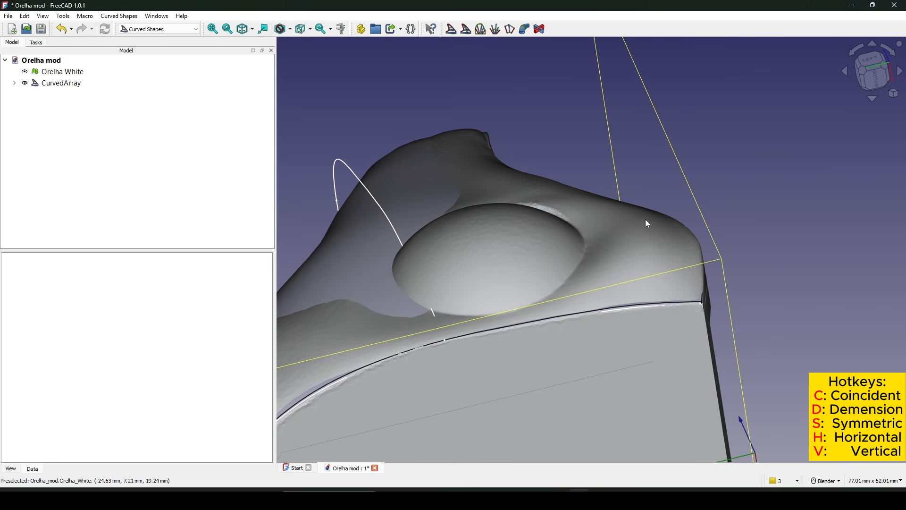
{"action": "scroll", "coordinate": [686, 237], "scroll_direction": "down", "scroll_amount": 2}
{"action": "middle_click_drag", "start_coordinate": [686, 237], "coordinate": [496, 272]}
{"action": "middle_click_drag", "start_coordinate": [367, 246], "coordinate": [659, 277]}
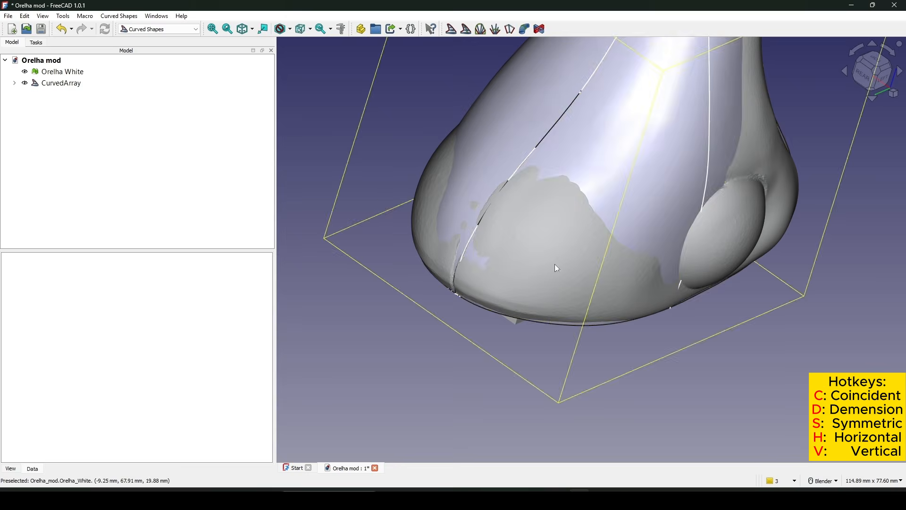
{"action": "middle_click_drag", "start_coordinate": [556, 267], "coordinate": [283, 197]}
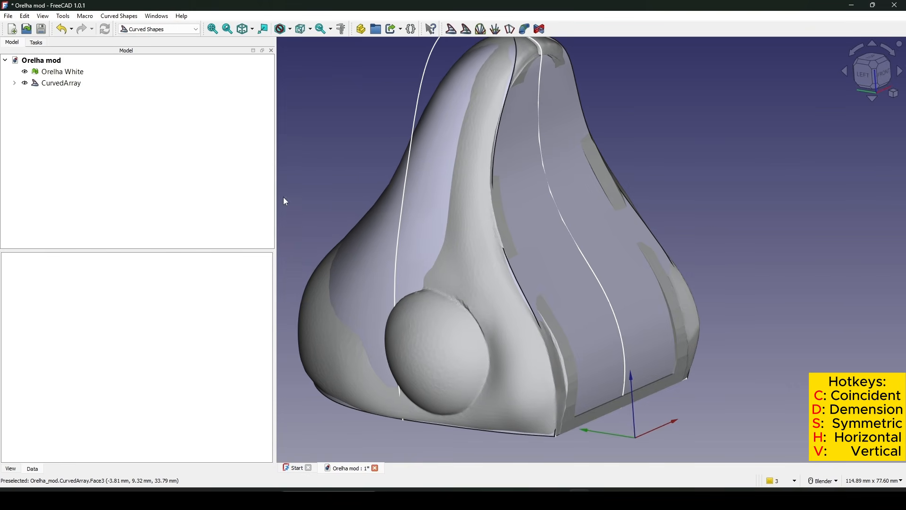
Step: Turn off the curved array's Solid property so it is made of separate profile wires
{"action": "left_click", "coordinate": [76, 87]}
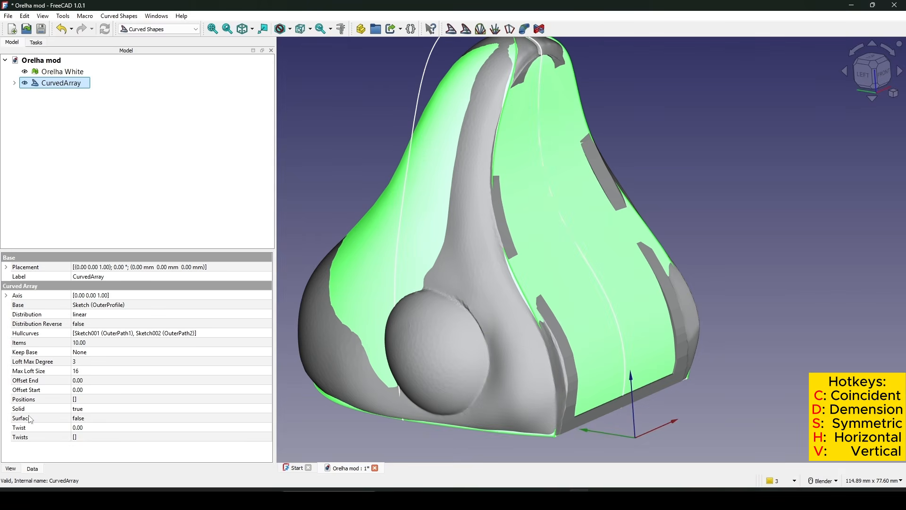
{"action": "left_click", "coordinate": [93, 412]}
{"action": "left_click", "coordinate": [92, 415]}
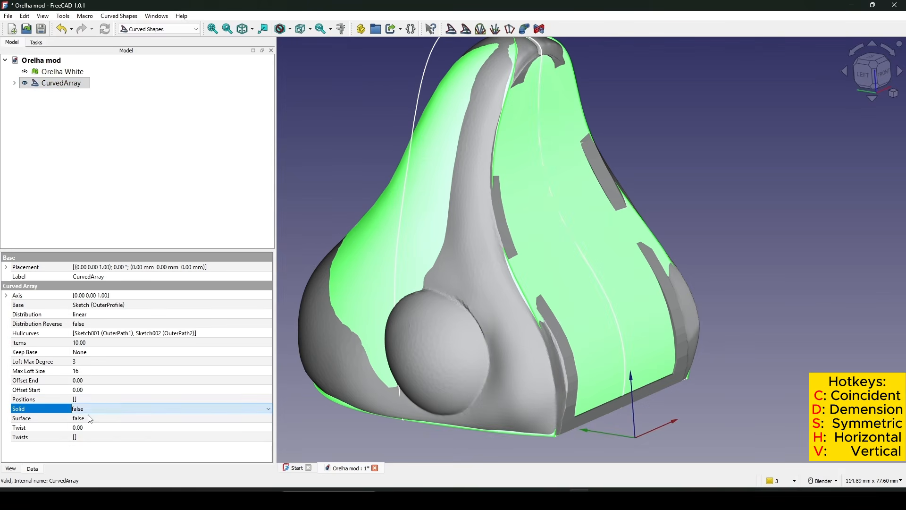
{"action": "left_click", "coordinate": [820, 308]}
{"action": "middle_click_drag", "start_coordinate": [820, 309], "coordinate": [874, 173]}
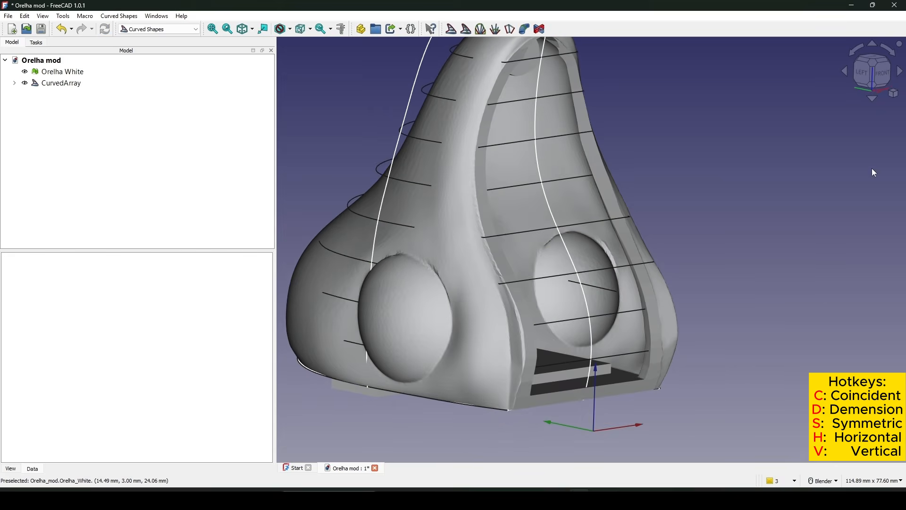
Step: Clone the CurvedArray object in the Draft workbench
{"action": "left_click", "coordinate": [69, 87]}
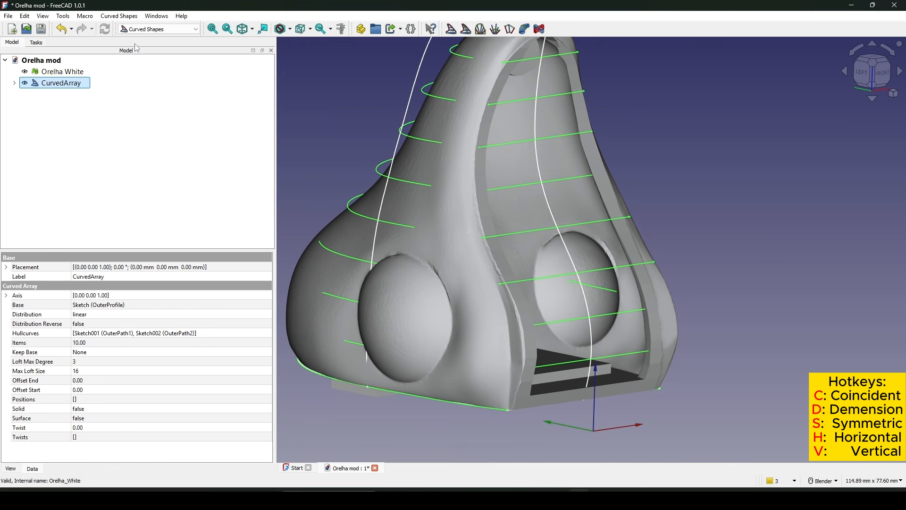
{"action": "left_click", "coordinate": [158, 29]}
{"action": "left_click", "coordinate": [146, 38]}
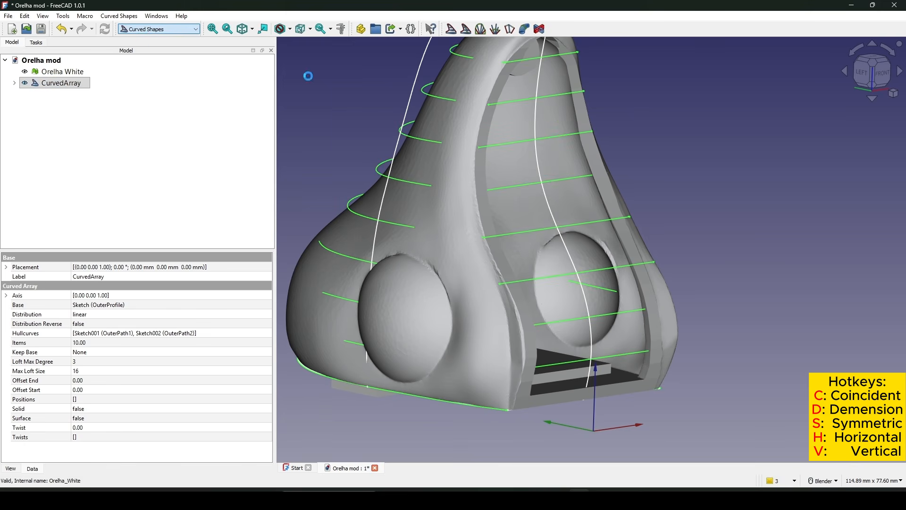
{"action": "scroll", "coordinate": [533, 195], "scroll_direction": "down", "scroll_amount": 3}
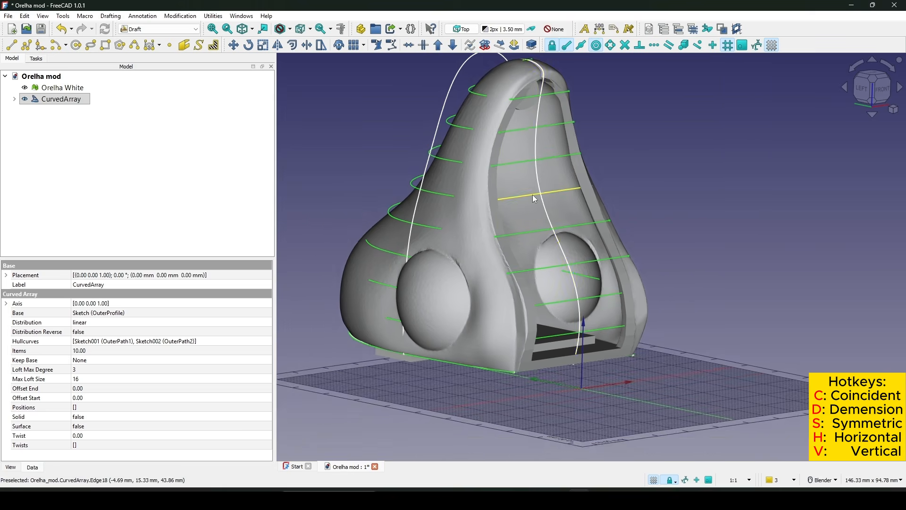
{"action": "middle_click_drag", "start_coordinate": [524, 206], "coordinate": [509, 201]}
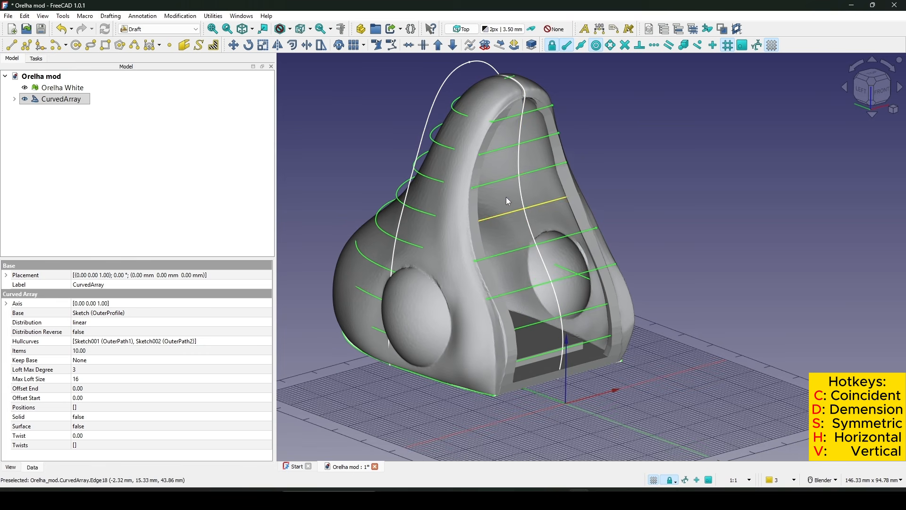
{"action": "left_click", "coordinate": [339, 46]}
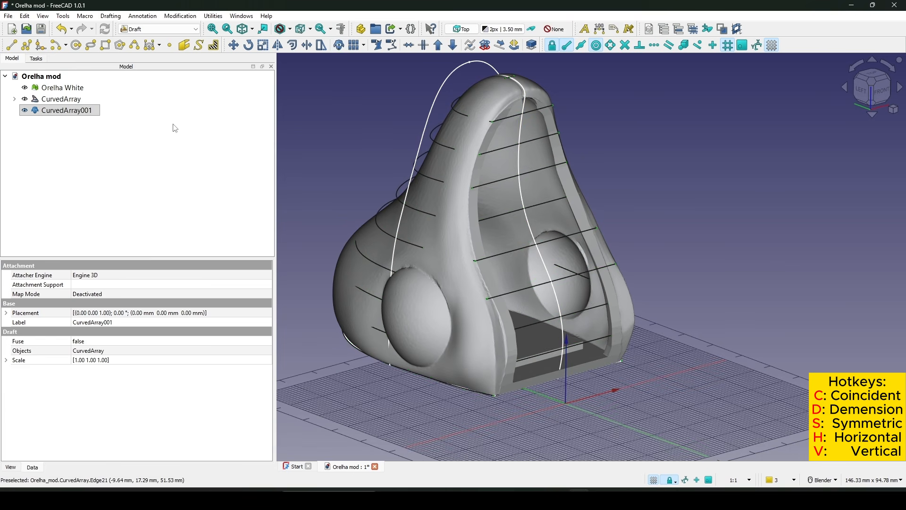
Step: Hide the original CurvedArray, leaving its clone displayed
{"action": "left_click", "coordinate": [144, 103]}
{"action": "key", "text": "space"}
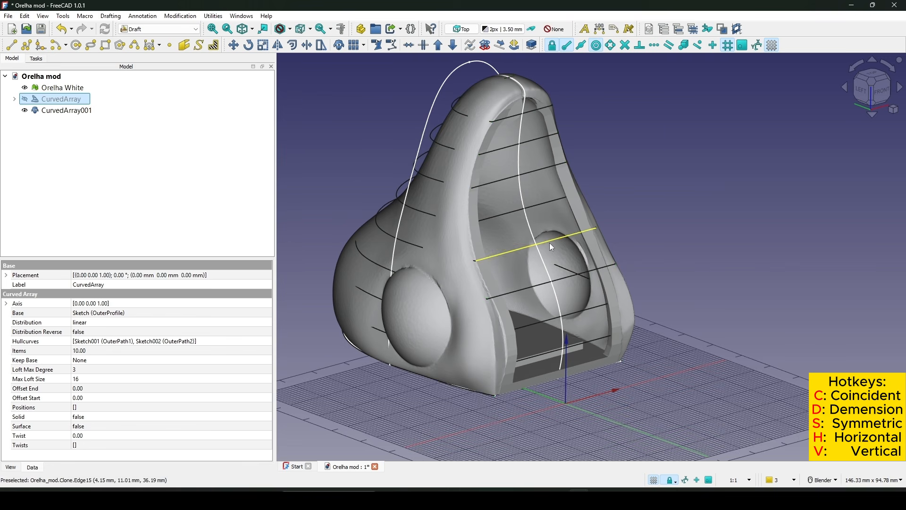
{"action": "middle_click_drag", "start_coordinate": [465, 240], "coordinate": [520, 222]}
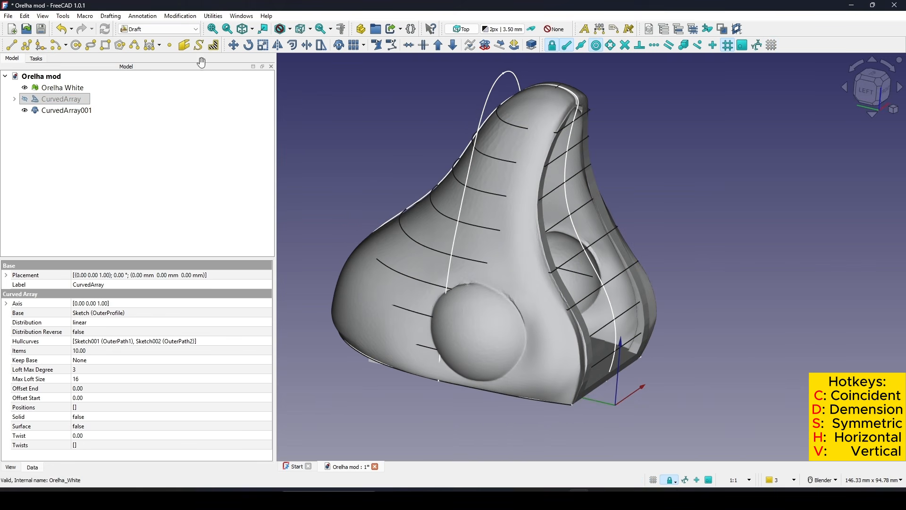
Step: Explode the CurvedArray001 compound in the Part workbench and expand the exploded group to select its first profile
{"action": "left_click", "coordinate": [168, 29]}
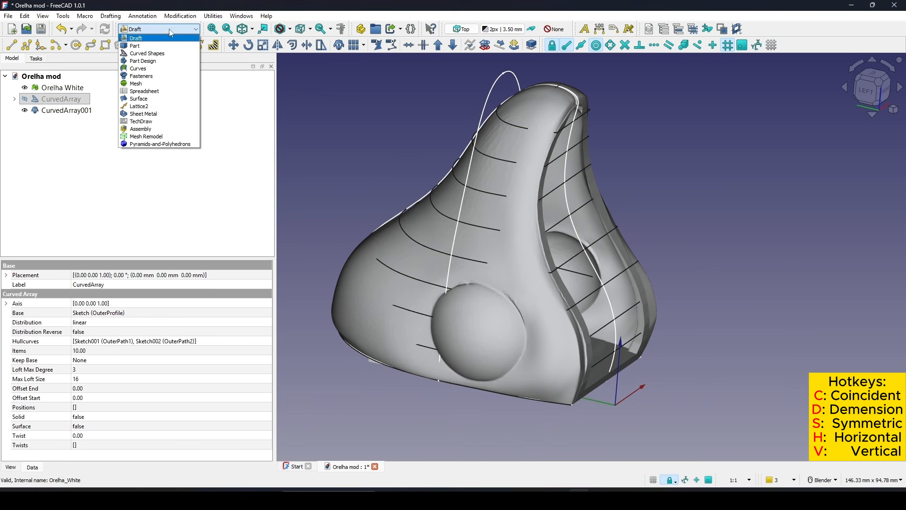
{"action": "left_click", "coordinate": [161, 47]}
{"action": "middle_click_drag", "start_coordinate": [677, 256], "coordinate": [616, 252]}
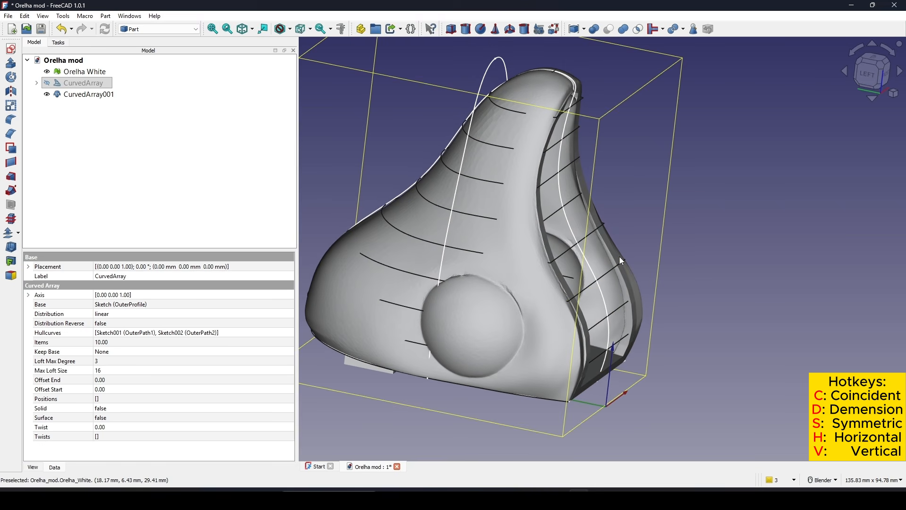
{"action": "left_click", "coordinate": [81, 97]}
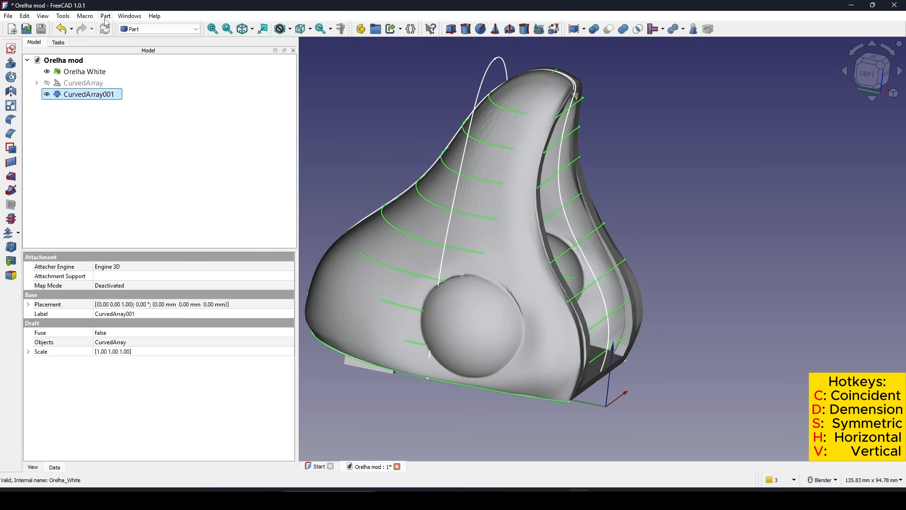
{"action": "left_click", "coordinate": [106, 16]}
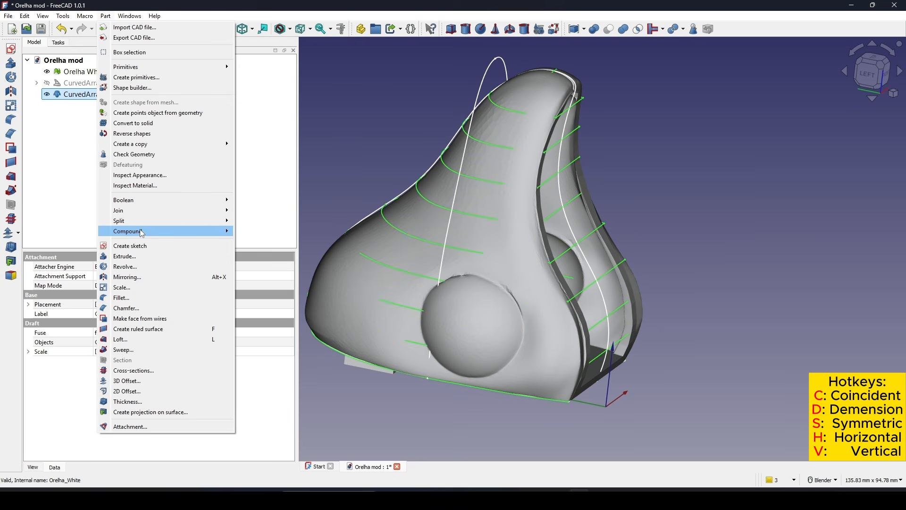
{"action": "mouse_move", "coordinate": [142, 231]}
{"action": "left_click", "coordinate": [260, 240]}
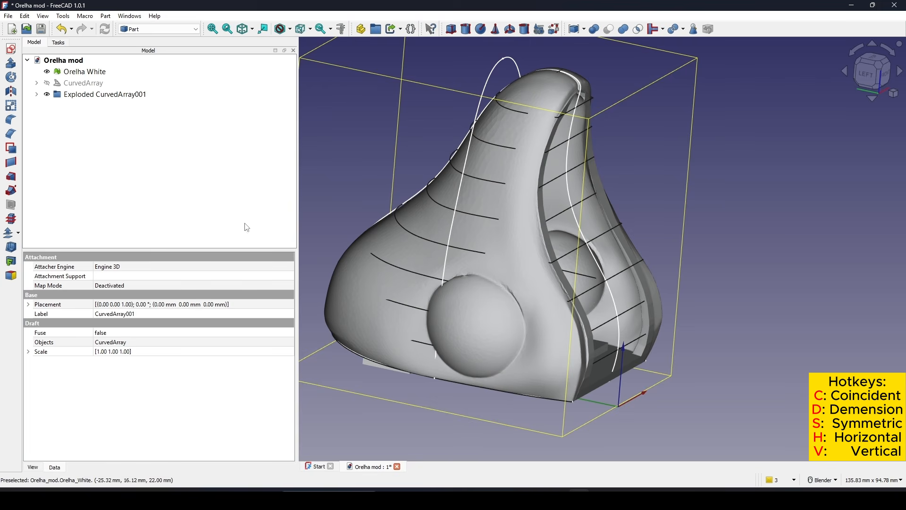
{"action": "left_click", "coordinate": [36, 94]}
{"action": "left_click", "coordinate": [98, 106]}
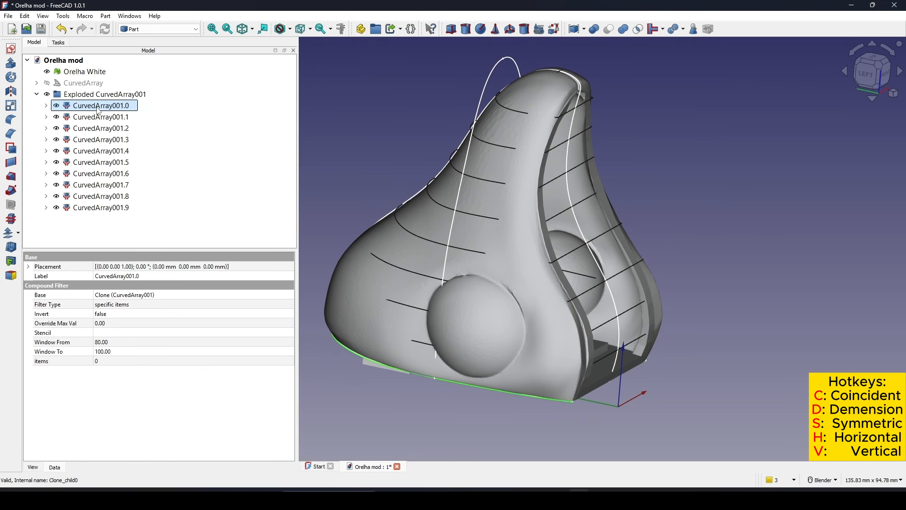
Step: Hide the Orelha White mesh so only the profile wires and path curves are displayed
{"action": "middle_click_drag", "start_coordinate": [450, 312], "coordinate": [506, 267]}
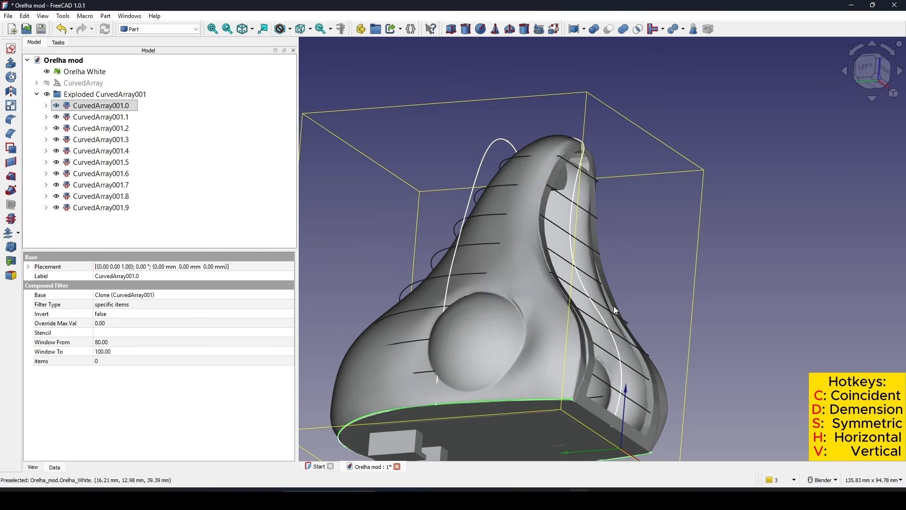
{"action": "middle_click_drag", "start_coordinate": [614, 307], "coordinate": [600, 203], "text": "shift"}
{"action": "left_click", "coordinate": [483, 233]}
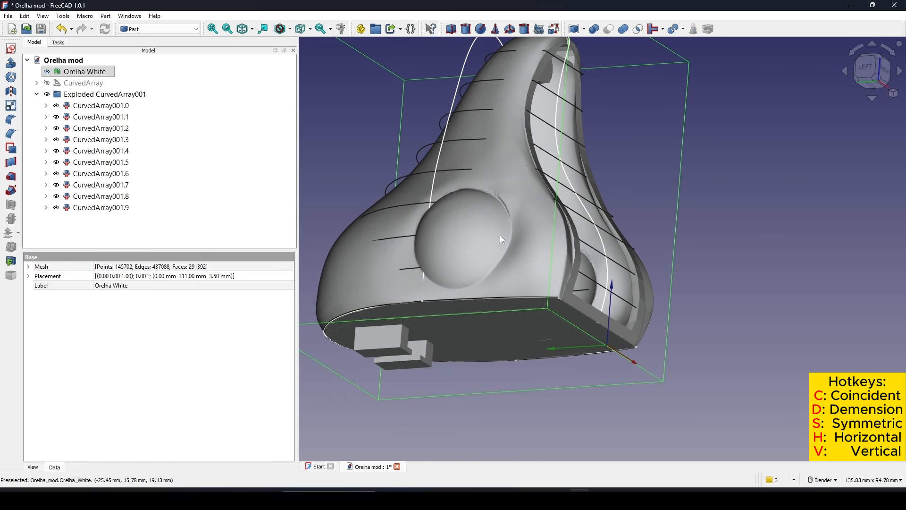
{"action": "key", "text": "space"}
{"action": "middle_click_drag", "start_coordinate": [501, 236], "coordinate": [368, 303]}
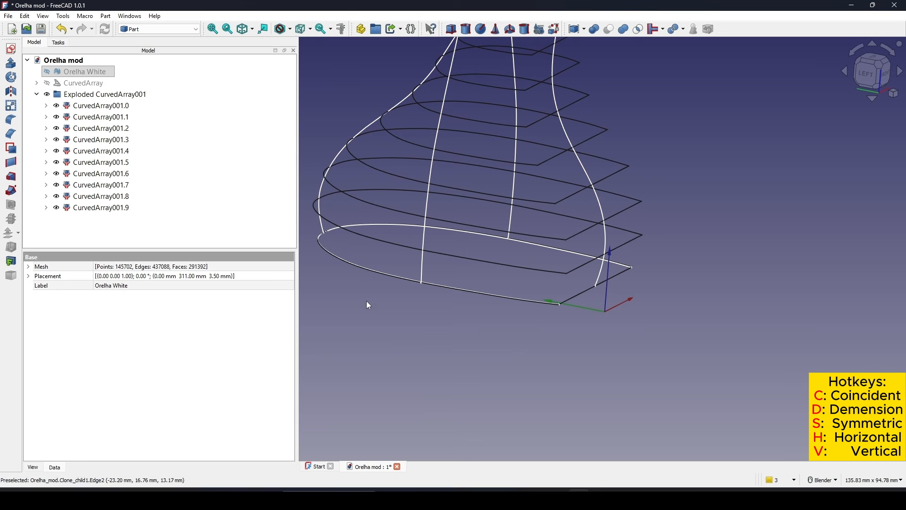
Step: Check which outline each exploded profile from CurvedArray001.1 to CurvedArray001.6 corresponds to
{"action": "left_click", "coordinate": [108, 118]}
{"action": "left_click", "coordinate": [108, 128]}
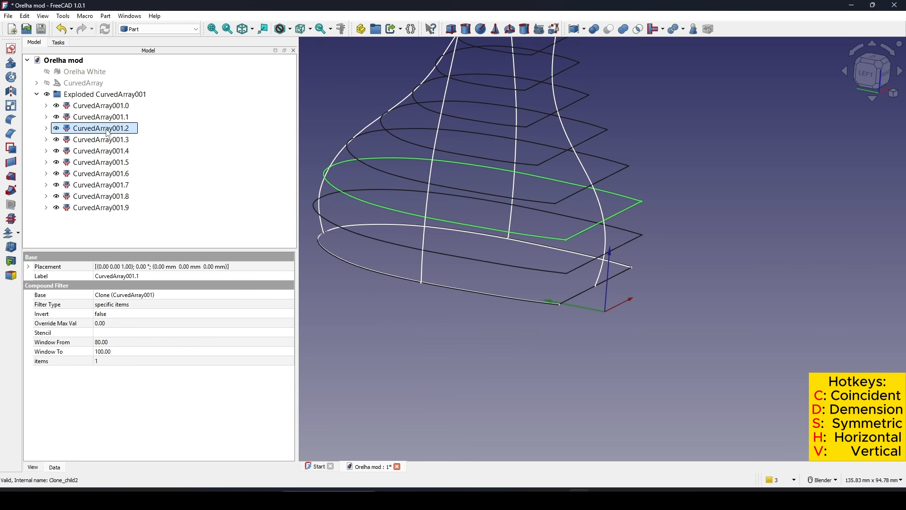
{"action": "left_click", "coordinate": [111, 140]}
{"action": "left_click", "coordinate": [114, 160]}
{"action": "left_click", "coordinate": [113, 174]}
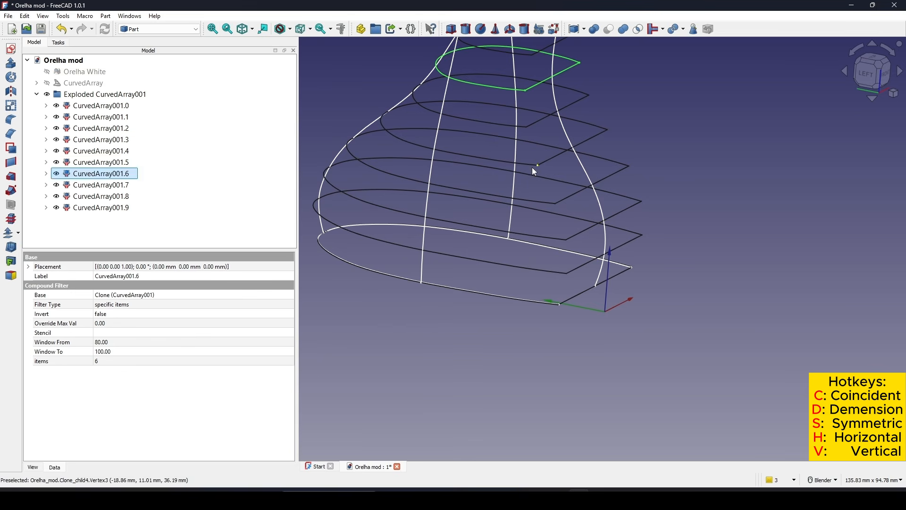
{"action": "middle_click_drag", "start_coordinate": [531, 167], "coordinate": [513, 271], "text": "shift"}
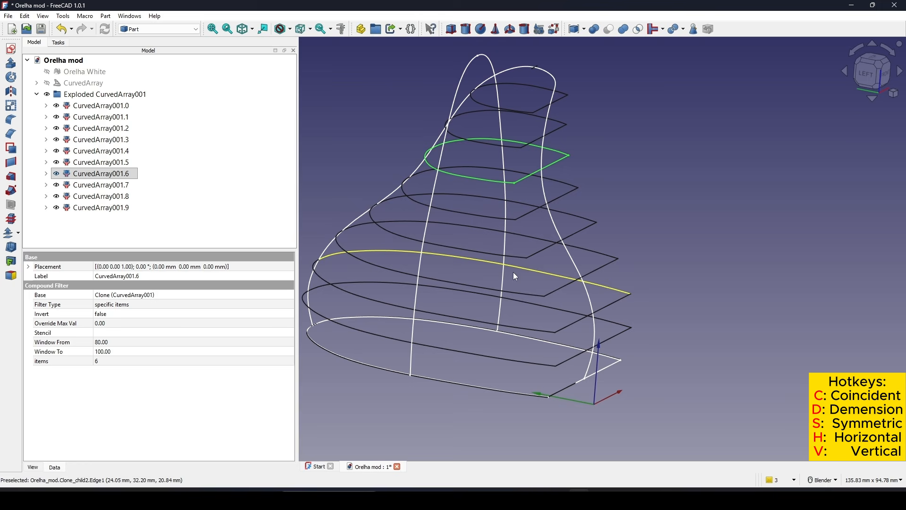
Step: Hide the OuterProfile, OuterPath1 and OuterPath2 sketches nested under CurvedArray
{"action": "left_click", "coordinate": [36, 83]}
{"action": "left_click", "coordinate": [81, 94]}
{"action": "left_click", "coordinate": [92, 118], "text": "shift"}
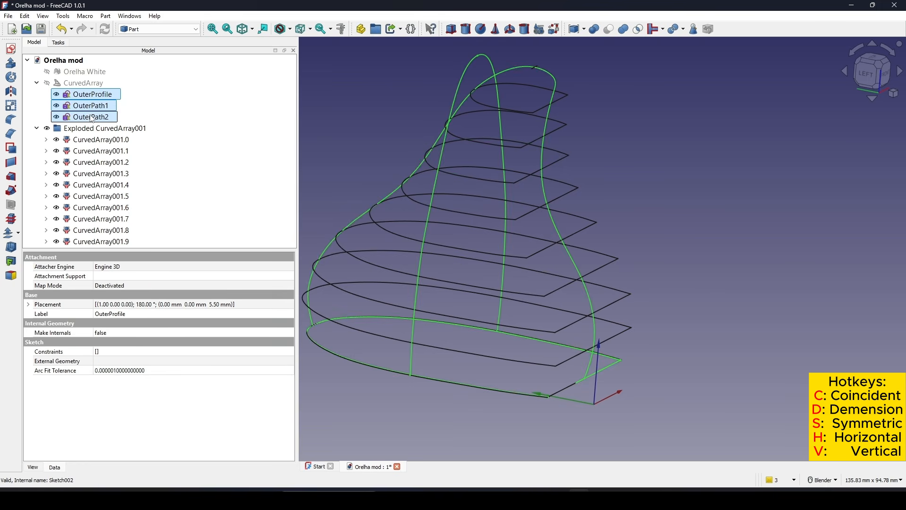
{"action": "key", "text": "space"}
{"action": "middle_click_drag", "start_coordinate": [674, 211], "coordinate": [701, 207], "text": "shift"}
{"action": "left_click", "coordinate": [713, 258]}
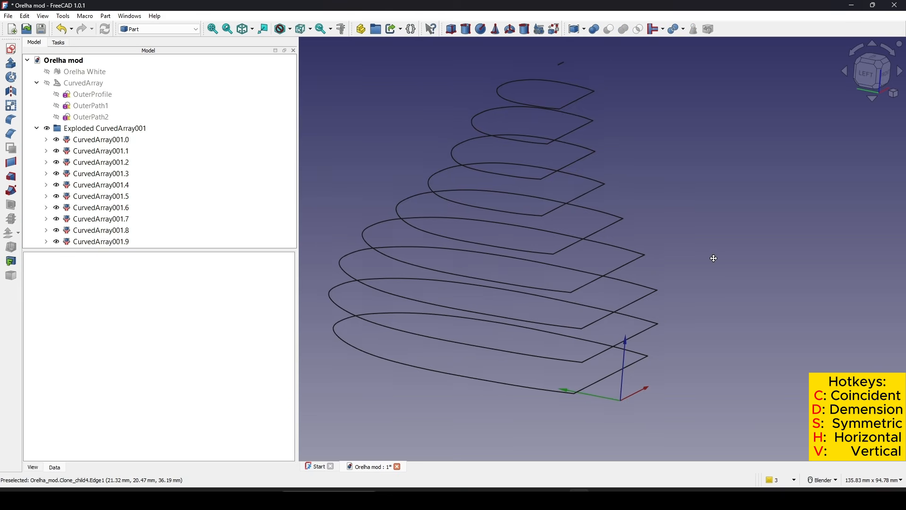
Step: Show the Orelha White mesh again together with the exploded cross-section profiles
{"action": "middle_click_drag", "start_coordinate": [713, 258], "coordinate": [663, 280]}
{"action": "middle_click_drag", "start_coordinate": [728, 216], "coordinate": [724, 244], "text": "shift"}
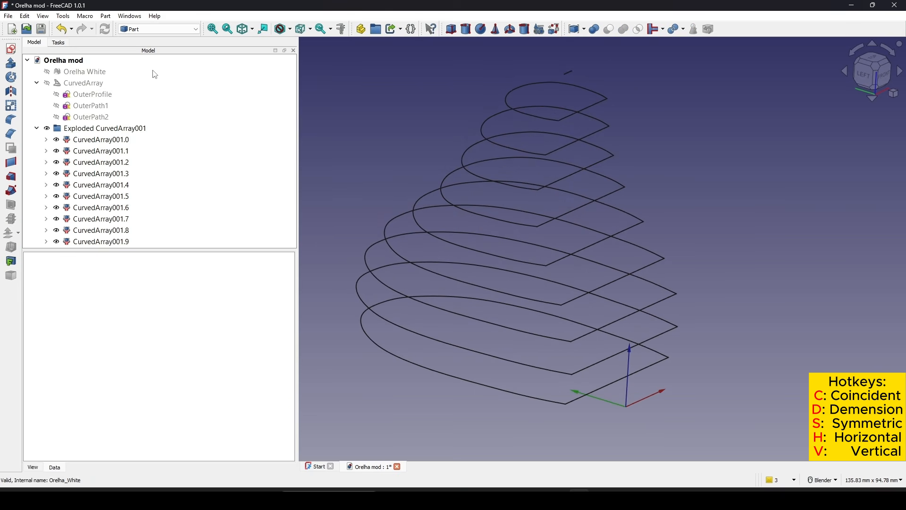
{"action": "left_click", "coordinate": [86, 73]}
{"action": "key", "text": "space"}
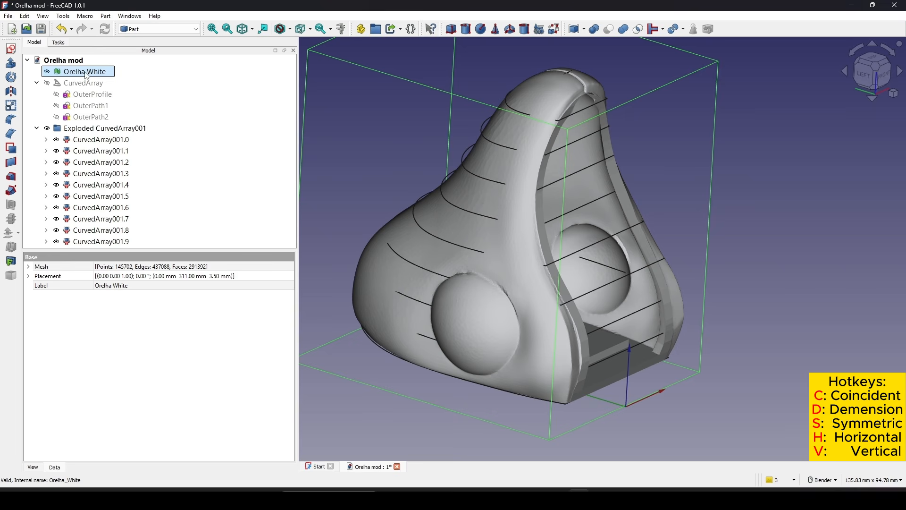
{"action": "middle_click_drag", "start_coordinate": [574, 346], "coordinate": [581, 314]}
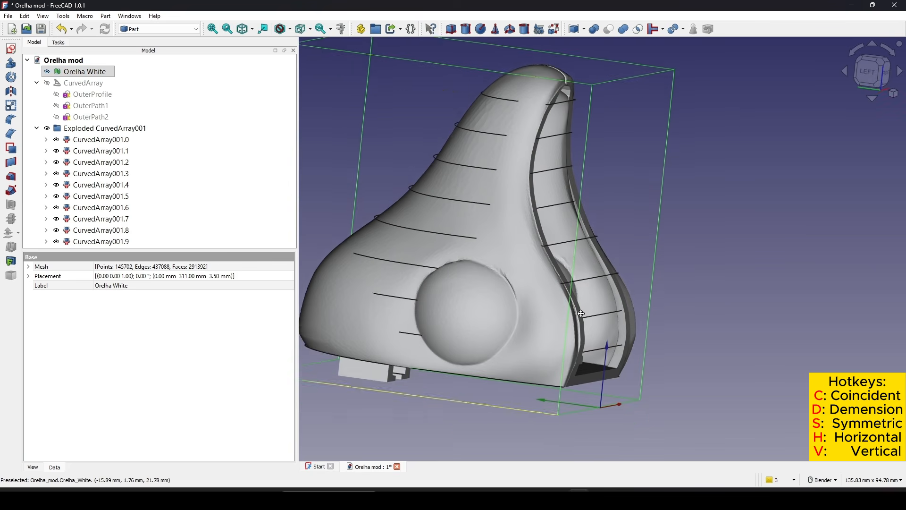
Step: Select the lower profiles CurvedArray001.1, CurvedArray001.2 and CurvedArray001.3 crossing the mesh opening and hide them
{"action": "scroll", "coordinate": [581, 323], "scroll_direction": "up", "scroll_amount": 1}
{"action": "left_click", "coordinate": [597, 362]}
{"action": "middle_click_drag", "start_coordinate": [595, 358], "coordinate": [509, 372]}
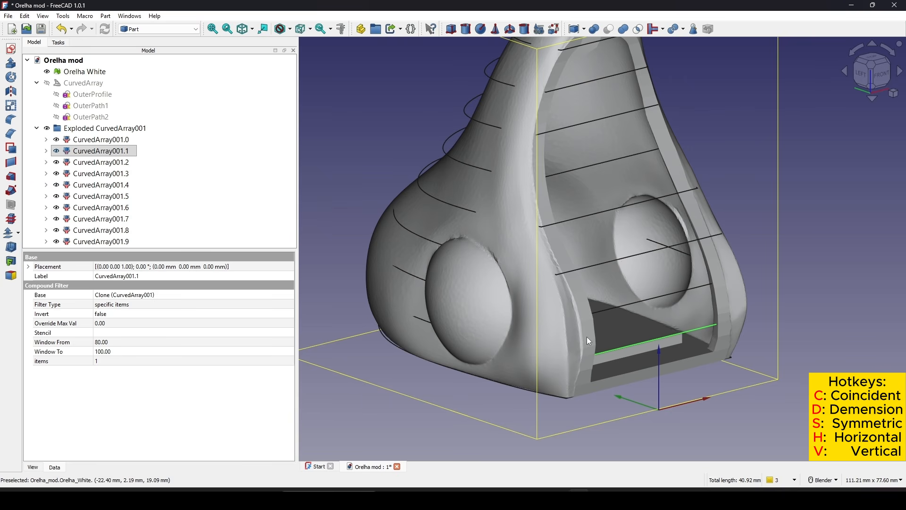
{"action": "left_click", "coordinate": [625, 305], "text": "ctrl"}
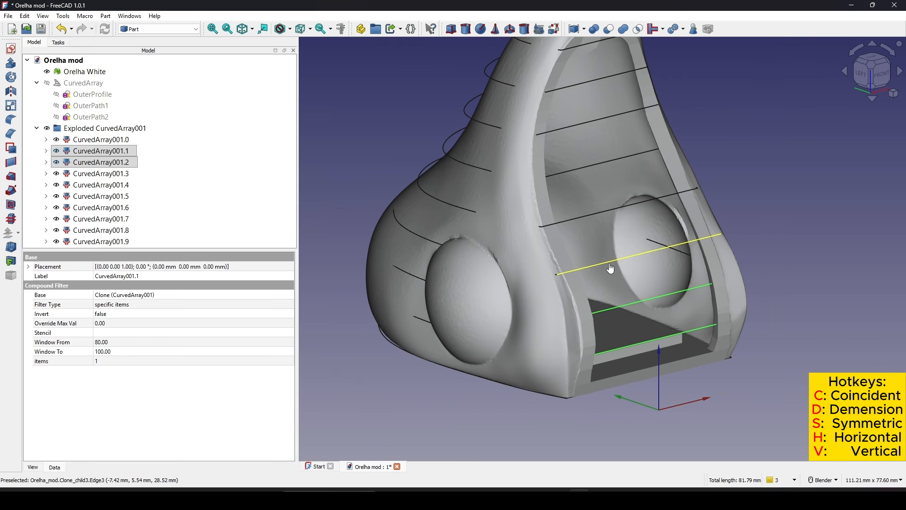
{"action": "left_click", "coordinate": [610, 268], "text": "ctrl"}
{"action": "middle_click_drag", "start_coordinate": [609, 273], "coordinate": [650, 265]}
{"action": "scroll", "coordinate": [627, 282], "scroll_direction": "down", "scroll_amount": 3}
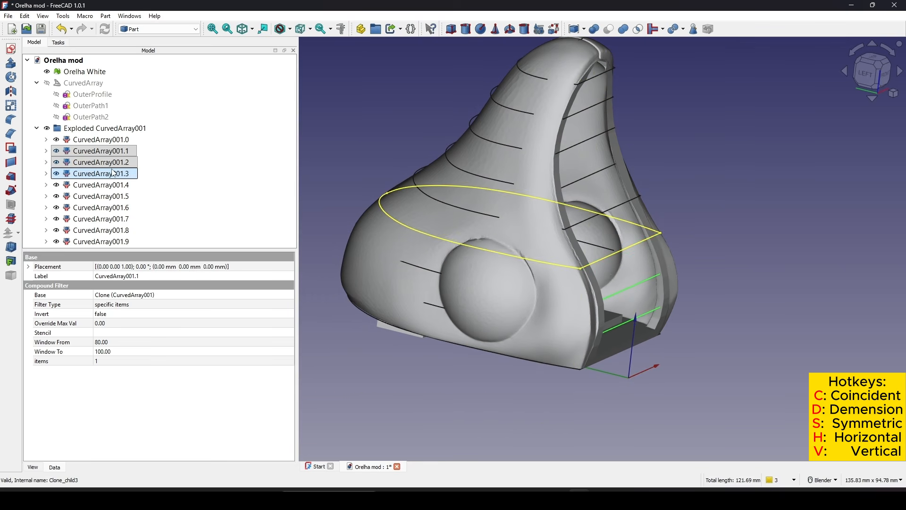
{"action": "key", "text": "space"}
{"action": "middle_click_drag", "start_coordinate": [673, 340], "coordinate": [676, 283]}
{"action": "left_click", "coordinate": [668, 260]}
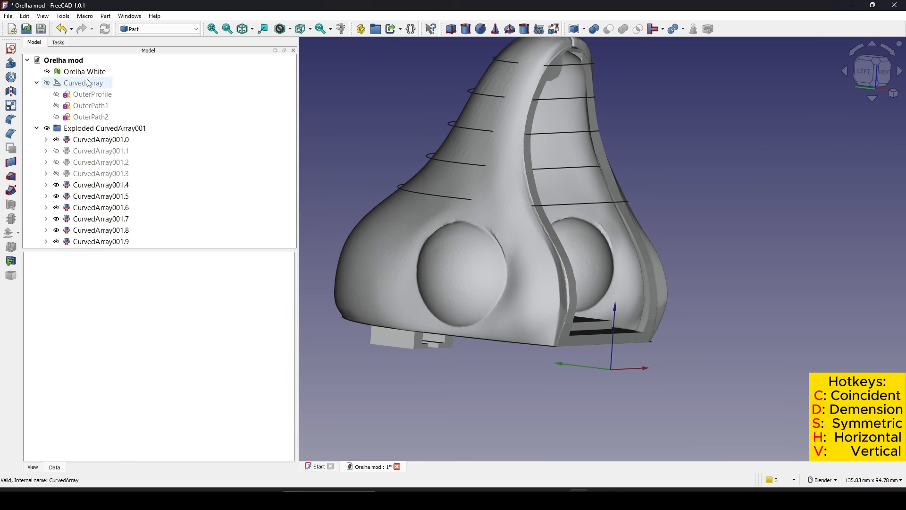
Step: Show the OuterProfile sketch, duplicate it with copy and paste, and select the copy
{"action": "left_click", "coordinate": [88, 94]}
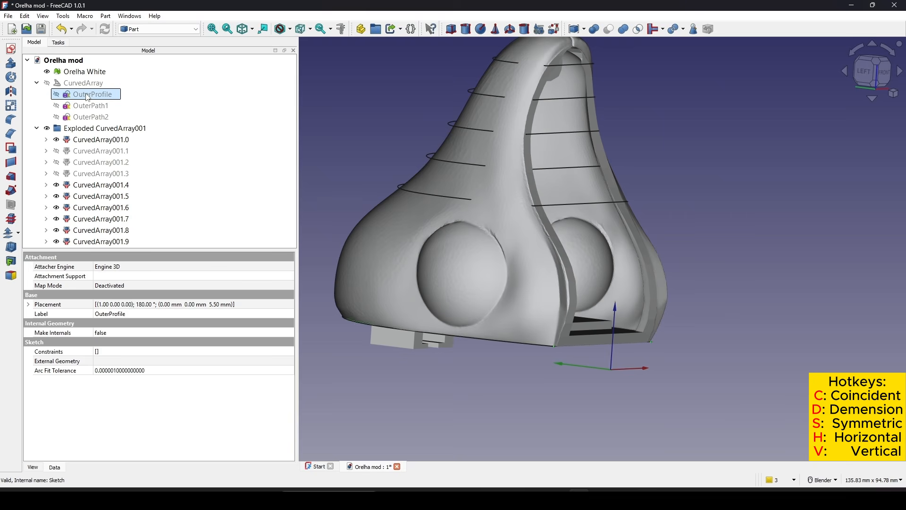
{"action": "scroll", "coordinate": [613, 283], "scroll_direction": "up", "scroll_amount": 3}
{"action": "middle_click_drag", "start_coordinate": [613, 283], "coordinate": [589, 282]}
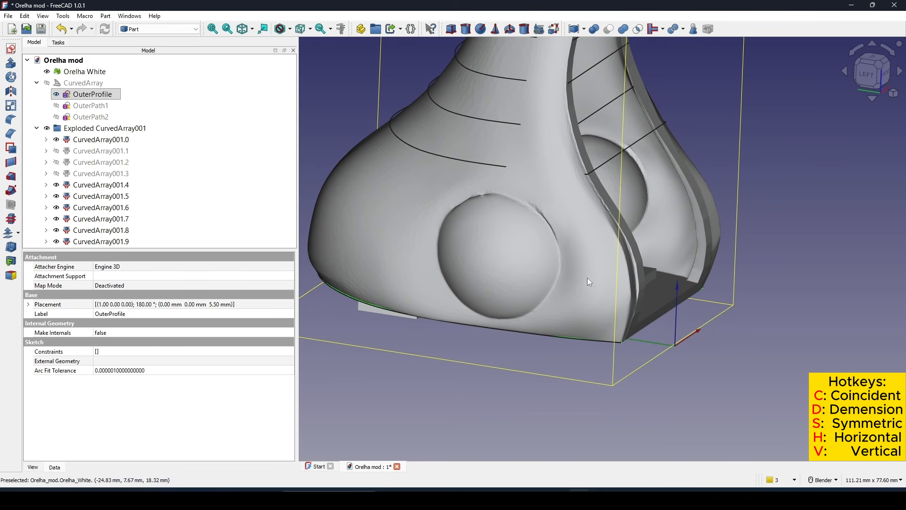
{"action": "left_click", "coordinate": [104, 97]}
{"action": "key", "text": "ctrl+c"}
{"action": "key", "text": "ctrl+v"}
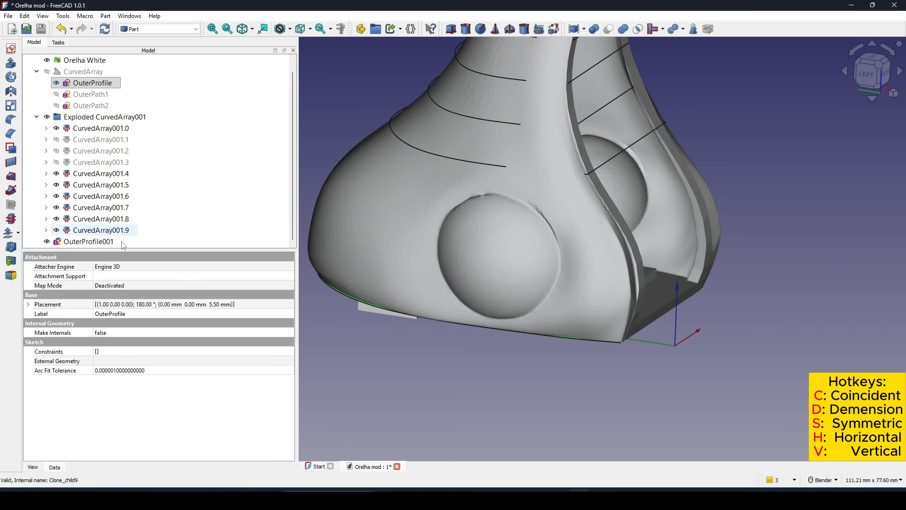
{"action": "left_click", "coordinate": [106, 244]}
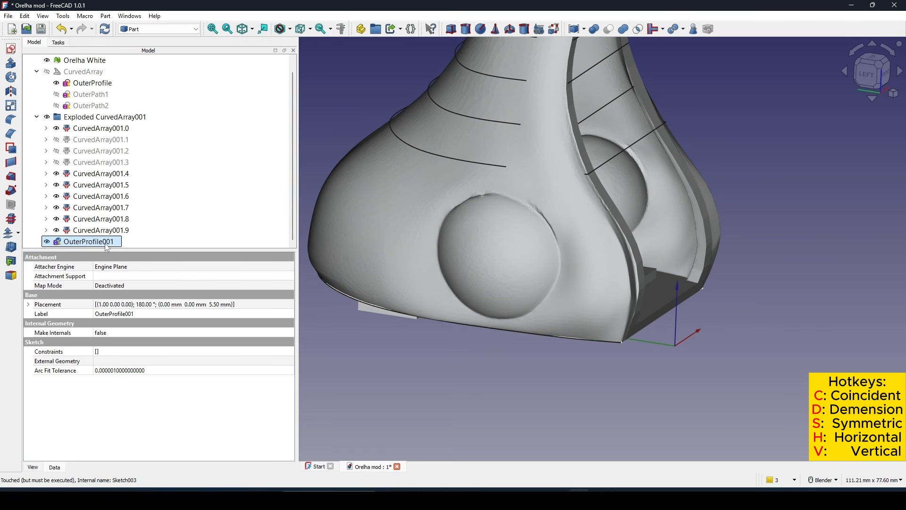
Step: Look at the base of the mesh from the left side in wireframe display
{"action": "left_click", "coordinate": [872, 83]}
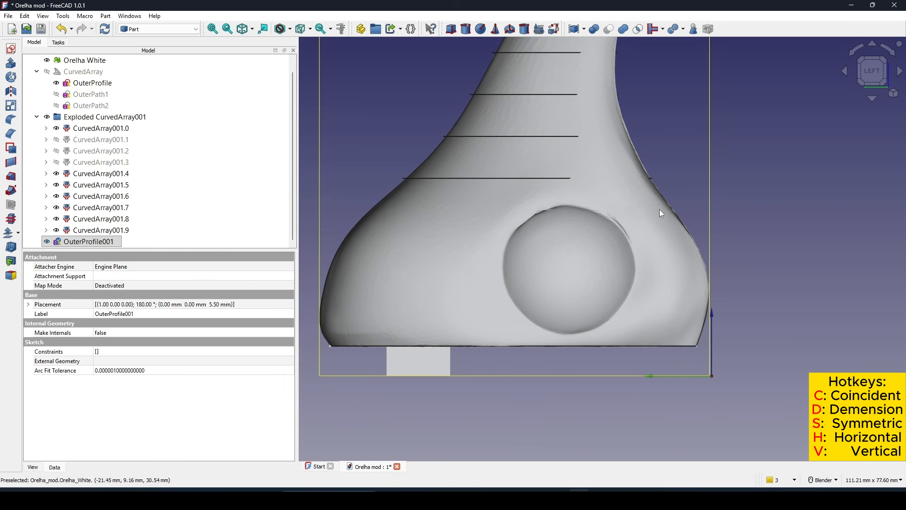
{"action": "left_click", "coordinate": [289, 30]}
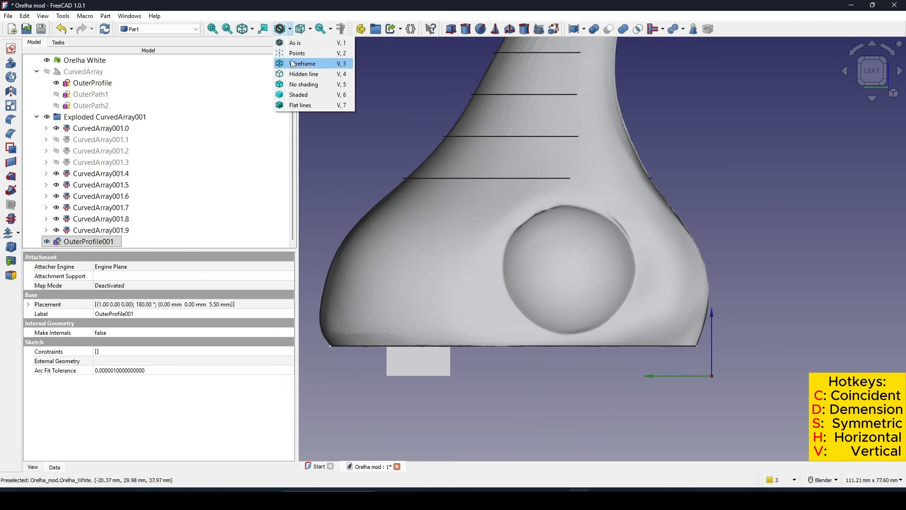
{"action": "left_click", "coordinate": [297, 63]}
{"action": "scroll", "coordinate": [529, 198], "scroll_direction": "up", "scroll_amount": 3}
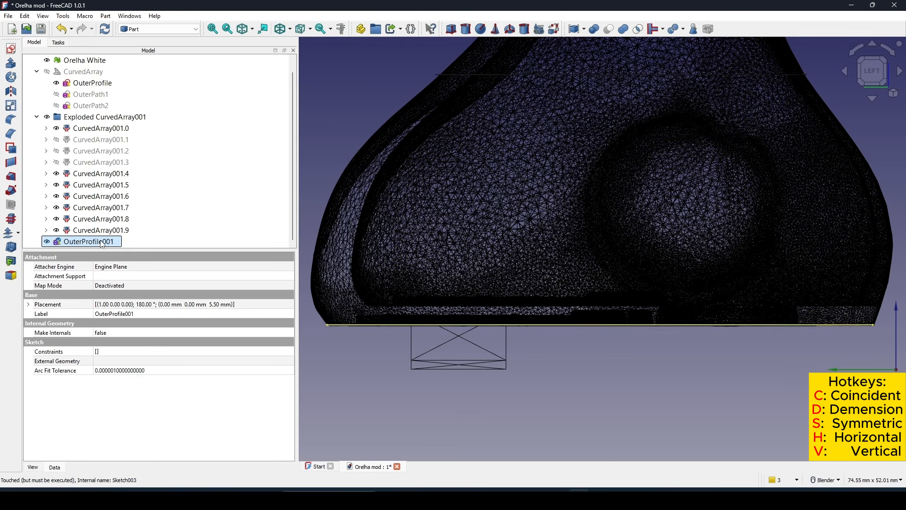
Step: Set the copied outer profile's Z position to 7.50 mm and check its height against the mesh's curved lower edge
{"action": "left_click", "coordinate": [29, 304]}
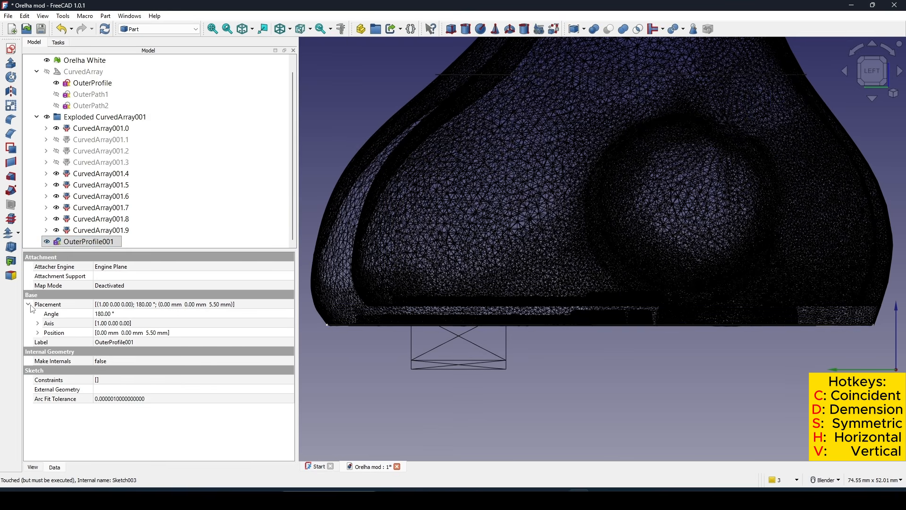
{"action": "left_click", "coordinate": [37, 332]}
{"action": "left_click", "coordinate": [116, 361]}
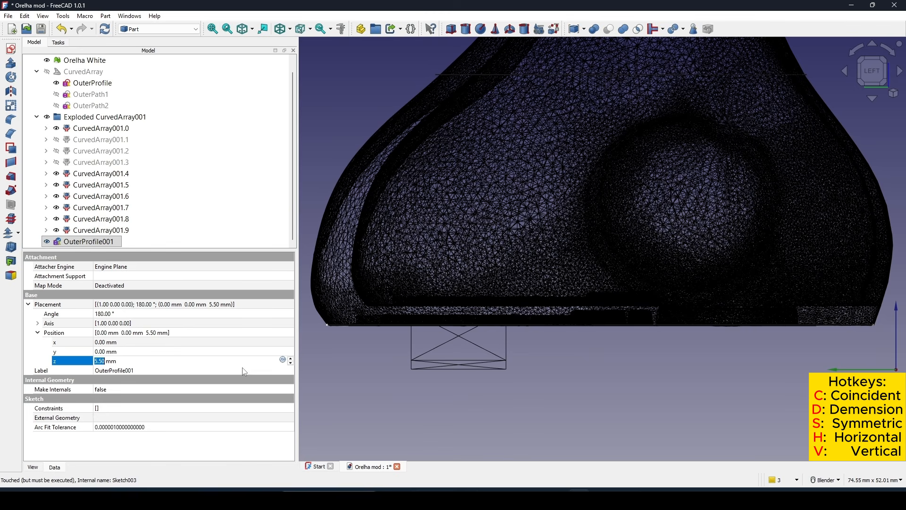
{"action": "left_click", "coordinate": [291, 360]}
{"action": "left_click", "coordinate": [290, 360]}
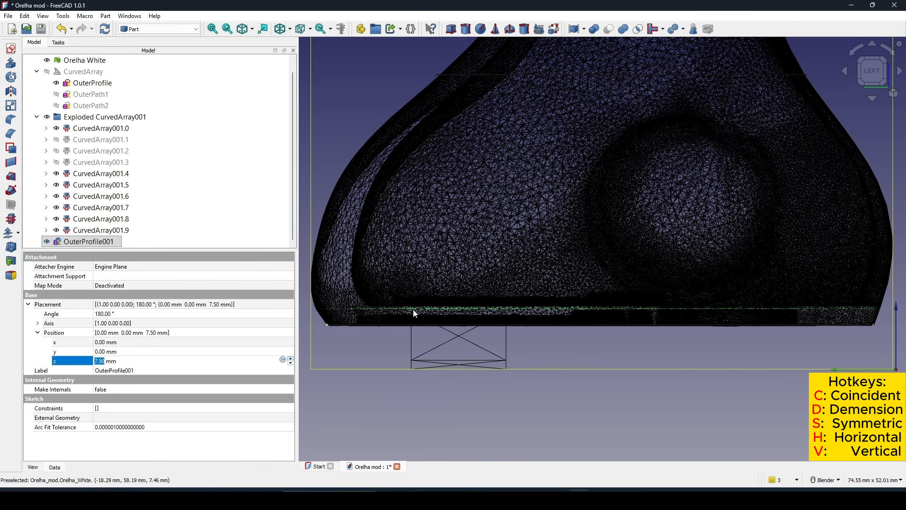
{"action": "scroll", "coordinate": [308, 294], "scroll_direction": "up", "scroll_amount": 5}
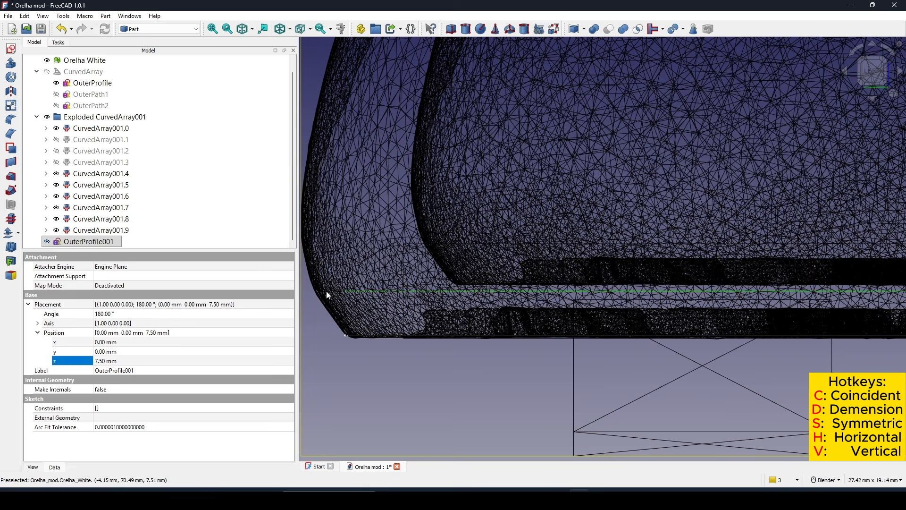
{"action": "scroll", "coordinate": [328, 295], "scroll_direction": "up", "scroll_amount": 5}
{"action": "scroll", "coordinate": [309, 294], "scroll_direction": "down", "scroll_amount": 5}
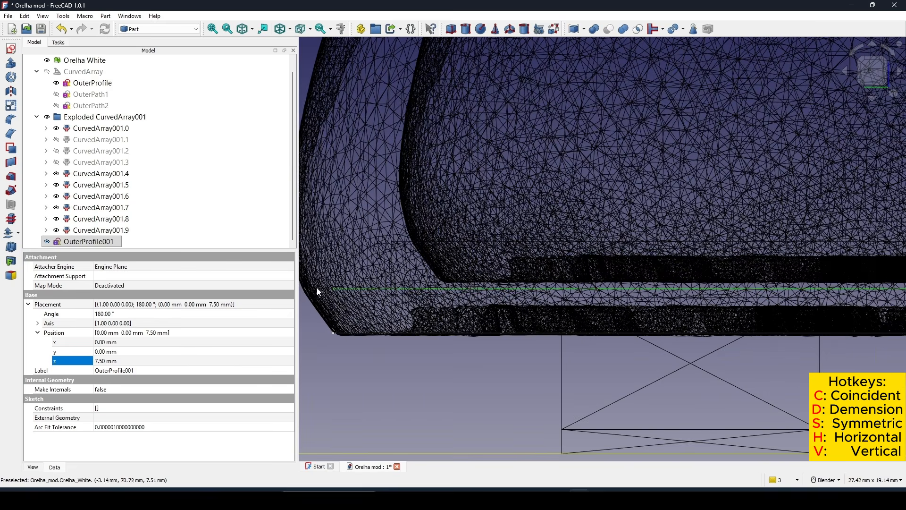
{"action": "scroll", "coordinate": [394, 292], "scroll_direction": "down", "scroll_amount": 8}
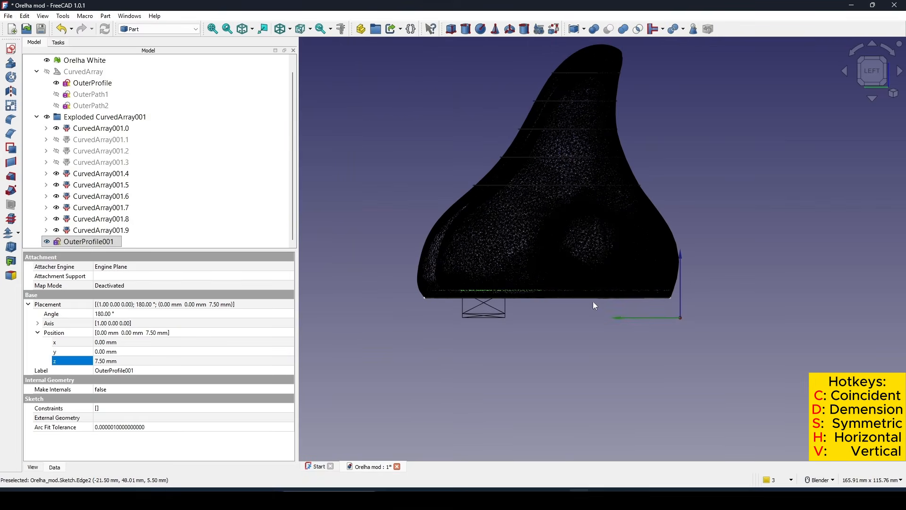
{"action": "middle_click_drag", "start_coordinate": [394, 293], "coordinate": [611, 277]}
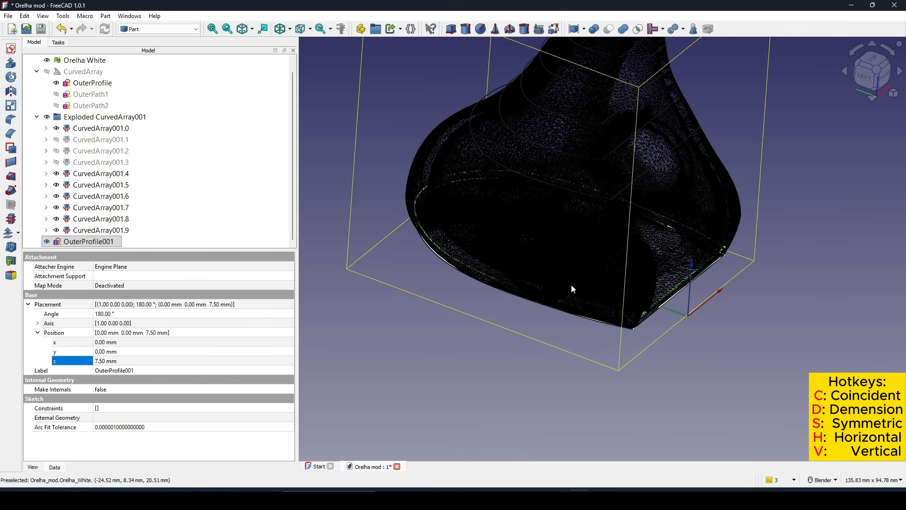
Step: Open the OuterProfile001 sketch for editing, return the display style to As is, and cut the mesh with a section view at the sketch plane
{"action": "double_click", "coordinate": [79, 241]}
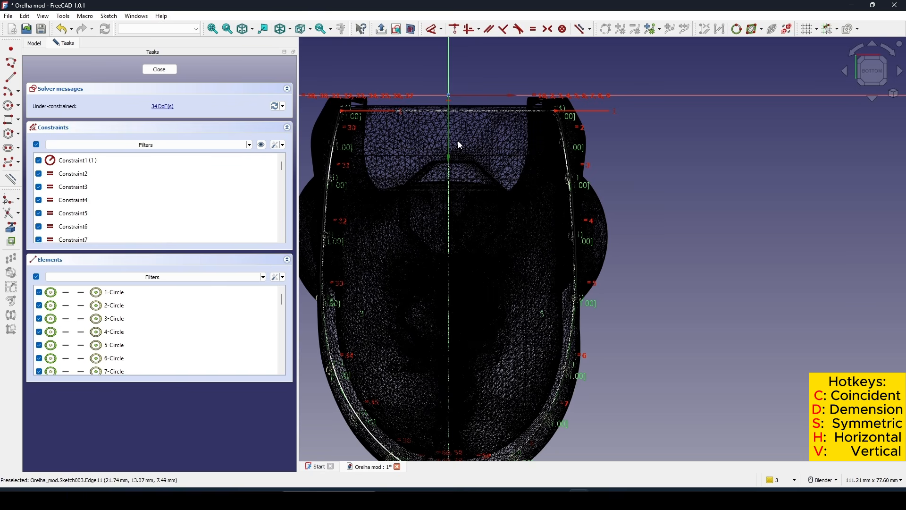
{"action": "left_click", "coordinate": [253, 30]}
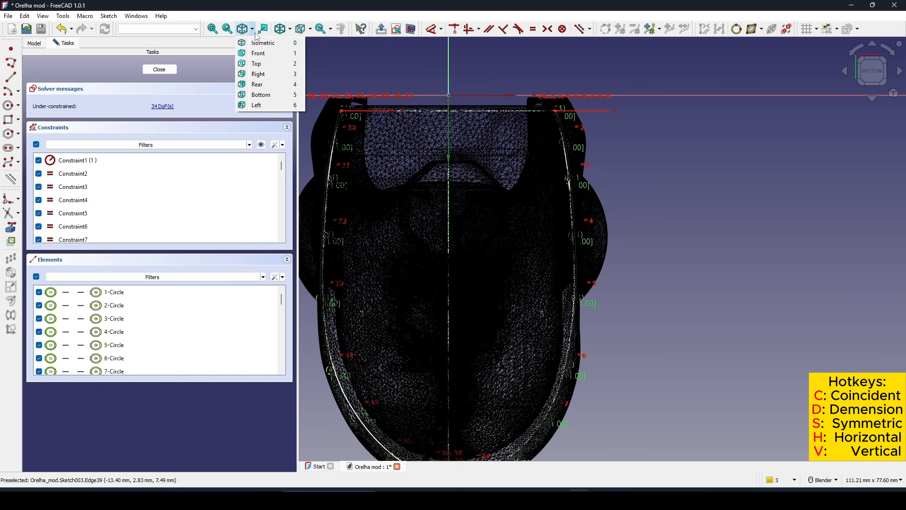
{"action": "left_click", "coordinate": [289, 31]}
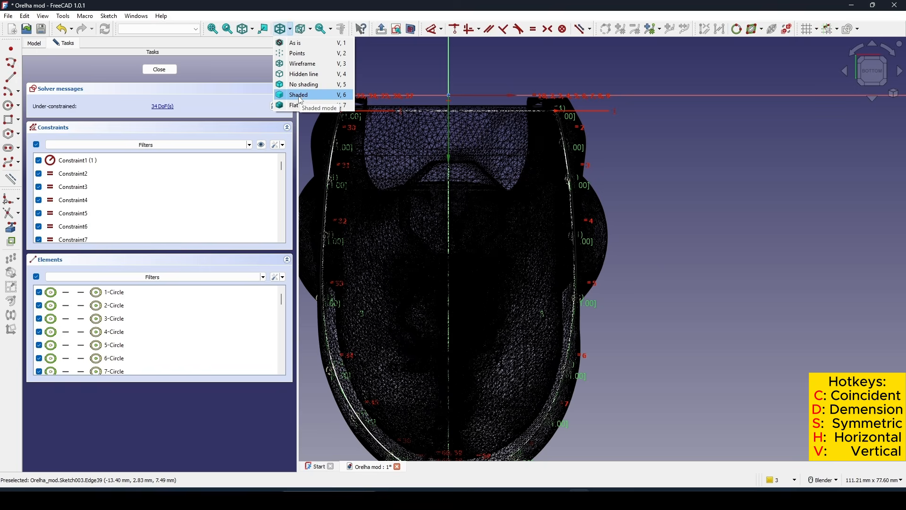
{"action": "left_click", "coordinate": [307, 43]}
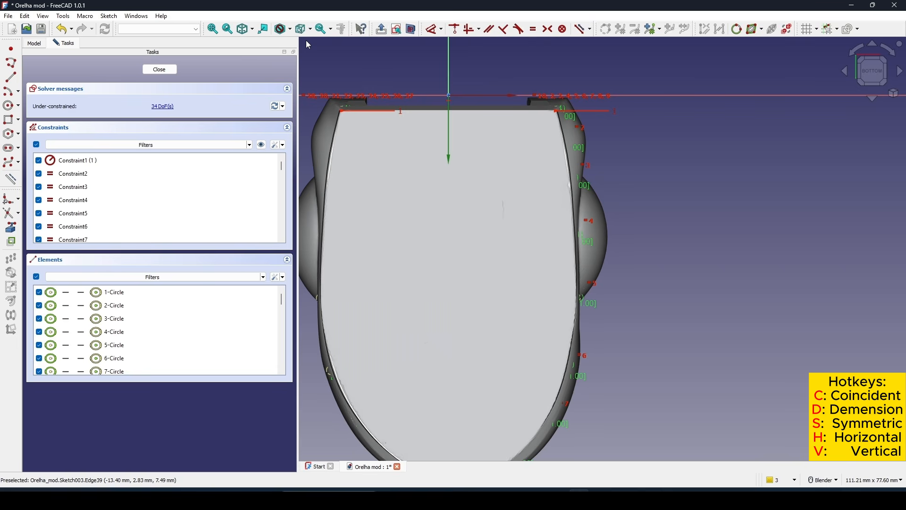
{"action": "left_click", "coordinate": [411, 29]}
Step: Move the right spline's corner endpoint and its second and third control points outward to follow the sectioned mesh near the opening
{"action": "scroll", "coordinate": [590, 109], "scroll_direction": "up", "scroll_amount": 8}
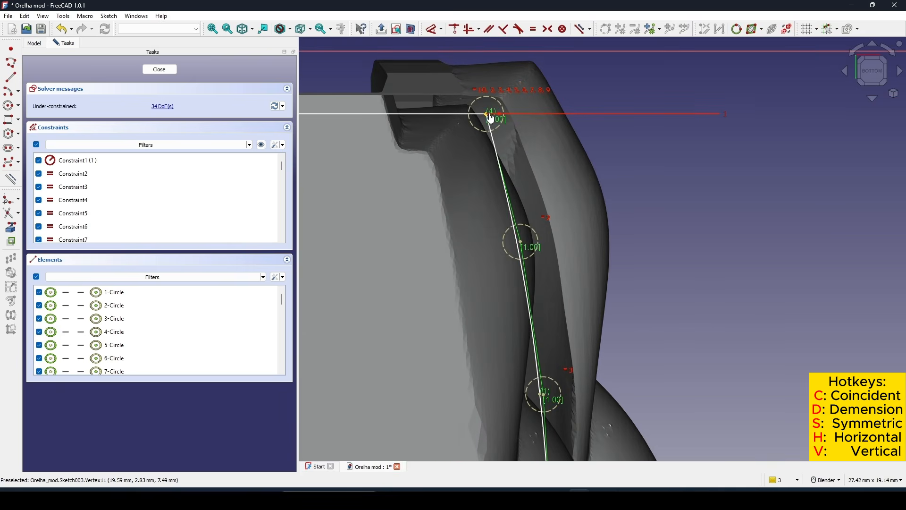
{"action": "left_click_drag", "start_coordinate": [491, 117], "coordinate": [502, 101]}
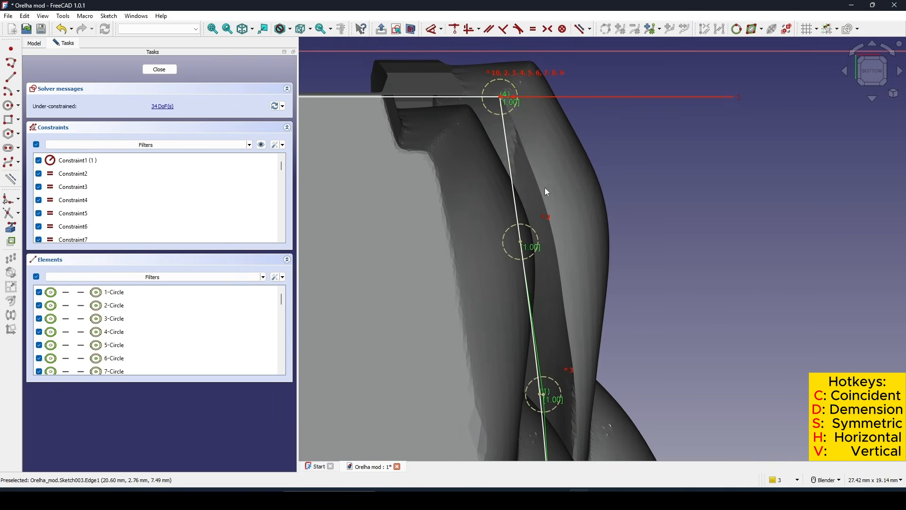
{"action": "left_click_drag", "start_coordinate": [525, 247], "coordinate": [583, 241]}
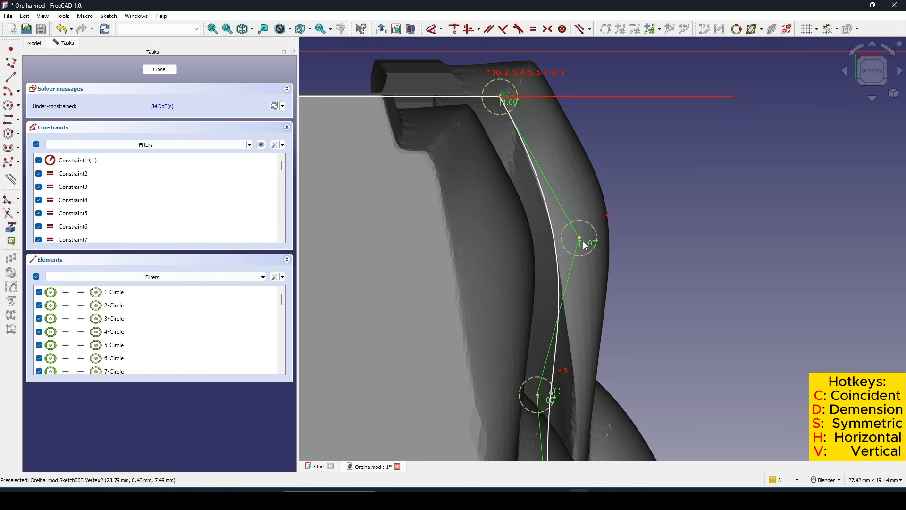
{"action": "scroll", "coordinate": [569, 187], "scroll_direction": "down", "scroll_amount": 2}
{"action": "scroll", "coordinate": [590, 236], "scroll_direction": "up", "scroll_amount": 2}
{"action": "left_click_drag", "start_coordinate": [506, 301], "coordinate": [543, 300]}
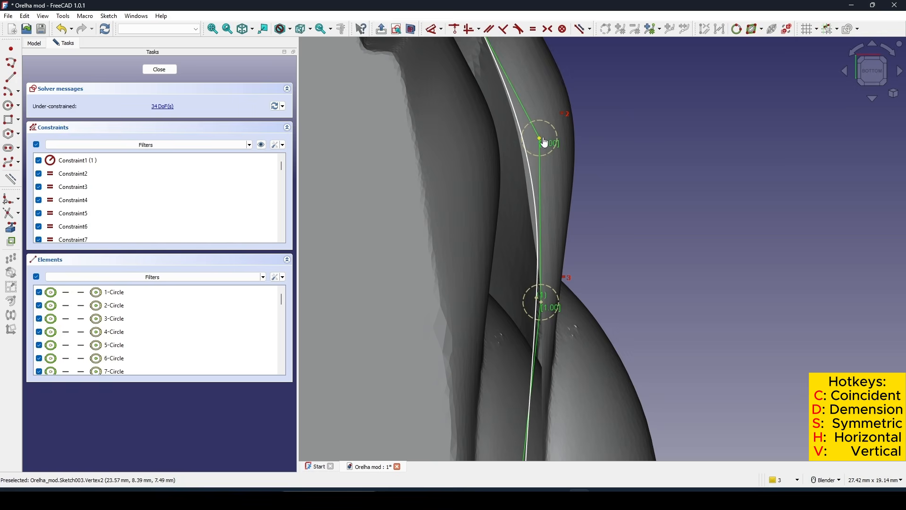
{"action": "left_click_drag", "start_coordinate": [540, 139], "coordinate": [529, 151]}
Step: Fine-tune the right spline's third control point and move the fourth outward along the mesh wall beside the round bulge
{"action": "scroll", "coordinate": [553, 212], "scroll_direction": "down", "scroll_amount": 3}
{"action": "middle_click_drag", "start_coordinate": [551, 264], "coordinate": [520, 146], "text": "shift"}
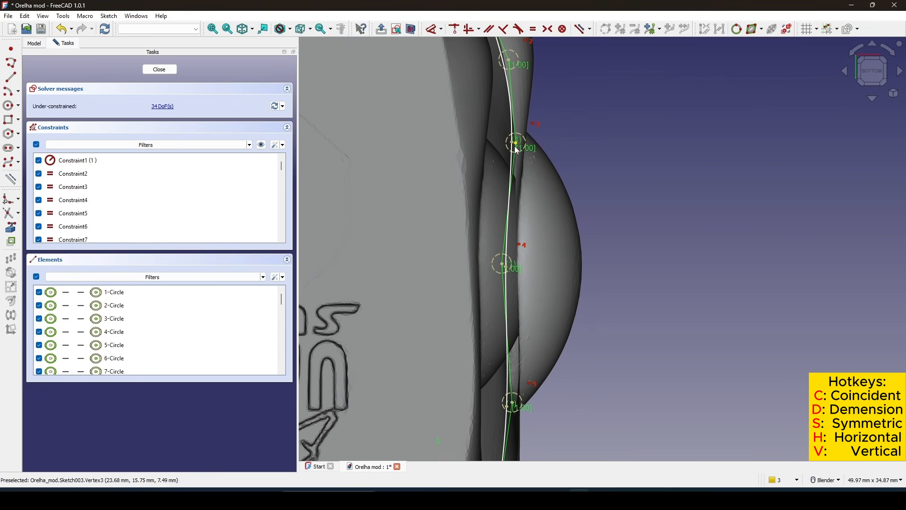
{"action": "left_click_drag", "start_coordinate": [515, 147], "coordinate": [518, 151]}
{"action": "middle_click_drag", "start_coordinate": [546, 227], "coordinate": [537, 178], "text": "shift"}
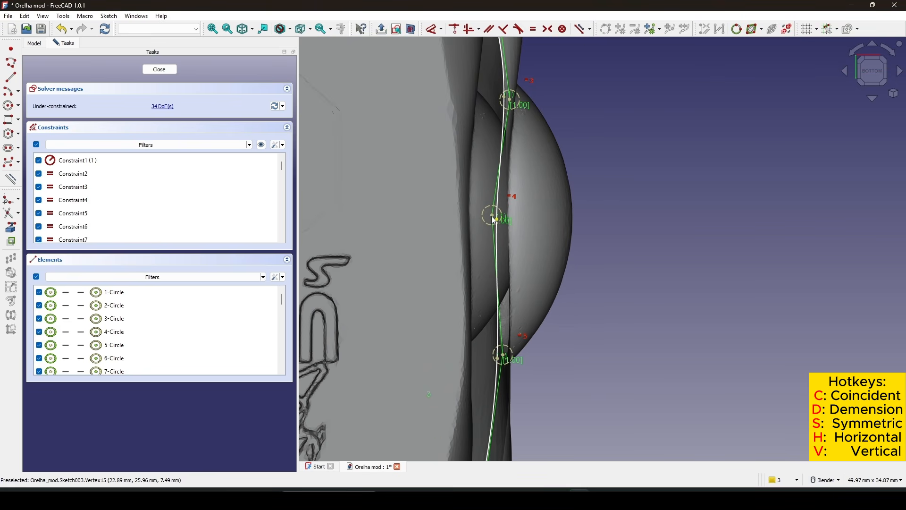
{"action": "mouse_move", "coordinate": [494, 220]}
{"action": "left_mouse_down"}
{"action": "mouse_move", "coordinate": [496, 212]}
{"action": "mouse_move", "coordinate": [508, 222]}
{"action": "left_mouse_up"}
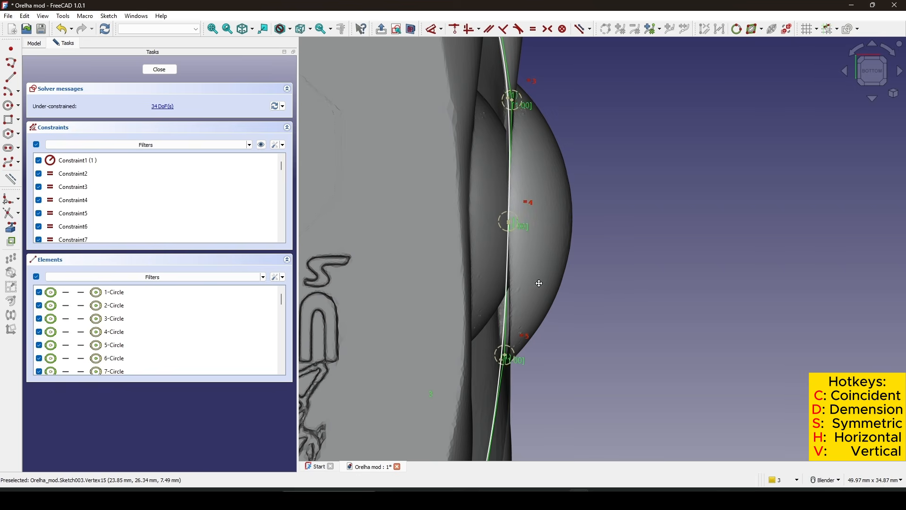
Step: Move the right spline's fifth and sixth control points outward to follow the mesh wall below the round bulge
{"action": "middle_click_drag", "start_coordinate": [507, 369], "coordinate": [499, 265], "text": "shift"}
{"action": "scroll", "coordinate": [501, 255], "scroll_direction": "up", "scroll_amount": 2}
{"action": "left_click_drag", "start_coordinate": [497, 245], "coordinate": [507, 250]}
{"action": "scroll", "coordinate": [531, 256], "scroll_direction": "down", "scroll_amount": 2}
{"action": "middle_click_drag", "start_coordinate": [504, 388], "coordinate": [504, 256], "text": "shift"}
{"action": "left_click_drag", "start_coordinate": [480, 277], "coordinate": [501, 295]}
{"action": "middle_click_drag", "start_coordinate": [475, 382], "coordinate": [525, 223], "text": "shift"}
Step: Move the right spline's seventh and eighth control points outward around the mesh's rounded back corner
{"action": "scroll", "coordinate": [525, 223], "scroll_direction": "up", "scroll_amount": 2}
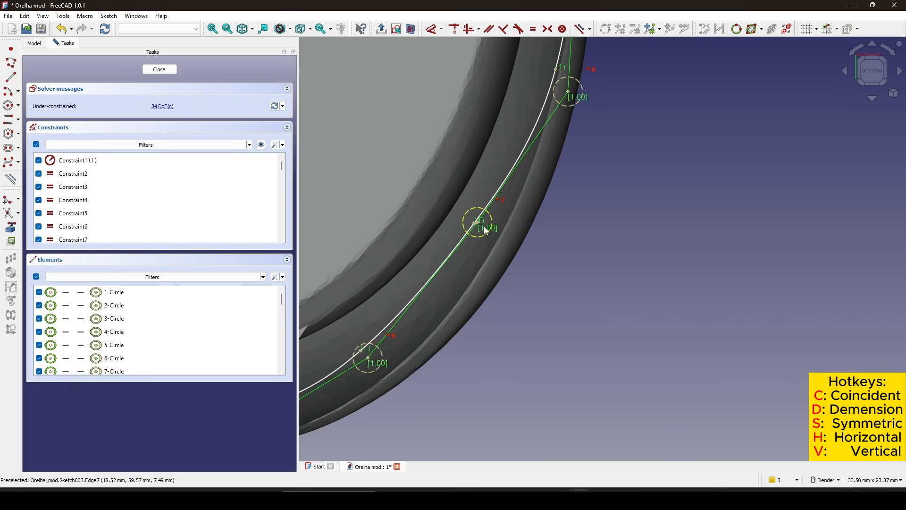
{"action": "left_click_drag", "start_coordinate": [483, 228], "coordinate": [492, 283]}
{"action": "scroll", "coordinate": [496, 259], "scroll_direction": "down", "scroll_amount": 2}
{"action": "middle_click_drag", "start_coordinate": [496, 259], "coordinate": [607, 173], "text": "shift"}
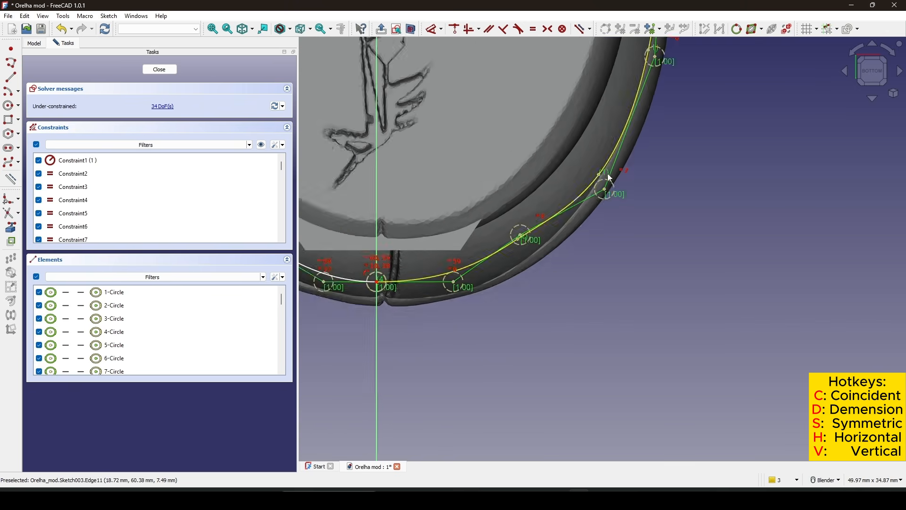
{"action": "scroll", "coordinate": [609, 177], "scroll_direction": "up", "scroll_amount": 1}
{"action": "left_click_drag", "start_coordinate": [508, 251], "coordinate": [520, 294]}
{"action": "scroll", "coordinate": [467, 270], "scroll_direction": "down", "scroll_amount": 1}
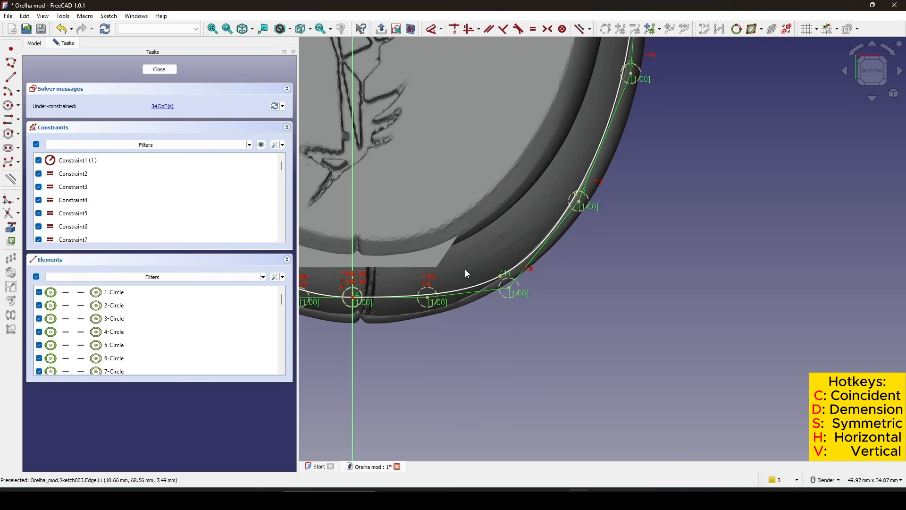
Step: Adjust the control point beside the profile's back centre and move the left spline's eighth control point outward to the mesh's rounded corner
{"action": "middle_click_drag", "start_coordinate": [465, 269], "coordinate": [580, 199], "text": "shift"}
{"action": "scroll", "coordinate": [579, 199], "scroll_direction": "up", "scroll_amount": 2}
{"action": "left_click_drag", "start_coordinate": [522, 242], "coordinate": [501, 269]}
{"action": "scroll", "coordinate": [515, 265], "scroll_direction": "down", "scroll_amount": 2}
{"action": "middle_click_drag", "start_coordinate": [485, 215], "coordinate": [635, 239], "text": "shift"}
{"action": "scroll", "coordinate": [634, 239], "scroll_direction": "up", "scroll_amount": 1}
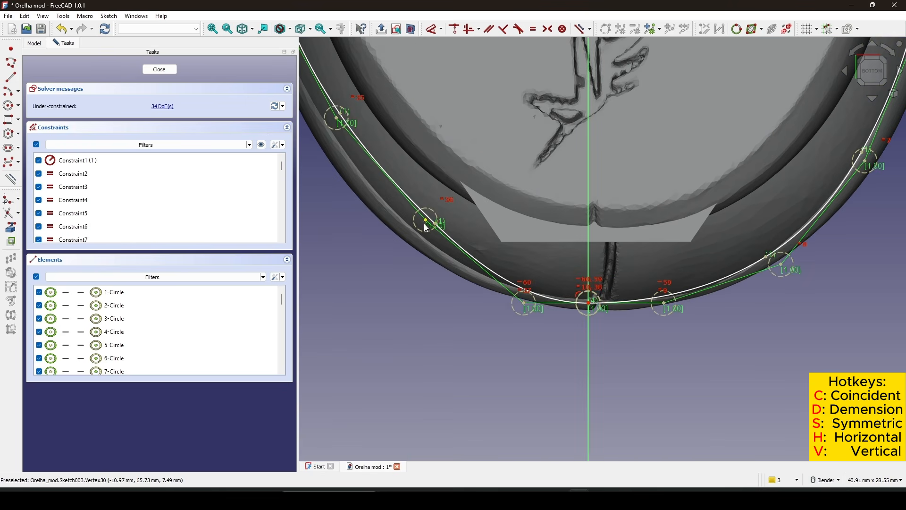
{"action": "left_click_drag", "start_coordinate": [423, 223], "coordinate": [400, 248]}
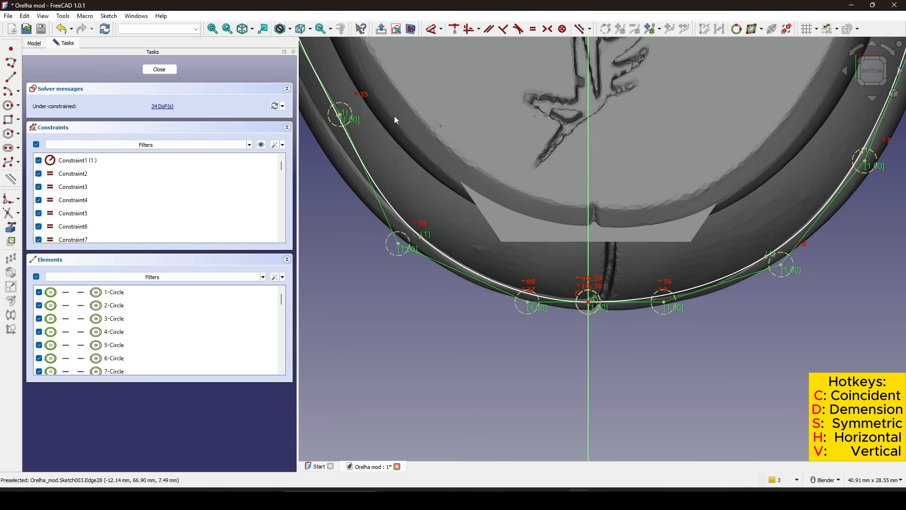
Step: Move the left spline's seventh and sixth control points outward to follow the mesh wall beyond the rounded back corner
{"action": "middle_click_drag", "start_coordinate": [394, 115], "coordinate": [475, 210], "text": "shift"}
{"action": "scroll", "coordinate": [444, 215], "scroll_direction": "up", "scroll_amount": 2}
{"action": "left_click_drag", "start_coordinate": [410, 209], "coordinate": [380, 220]}
{"action": "middle_click_drag", "start_coordinate": [357, 107], "coordinate": [478, 276], "text": "shift"}
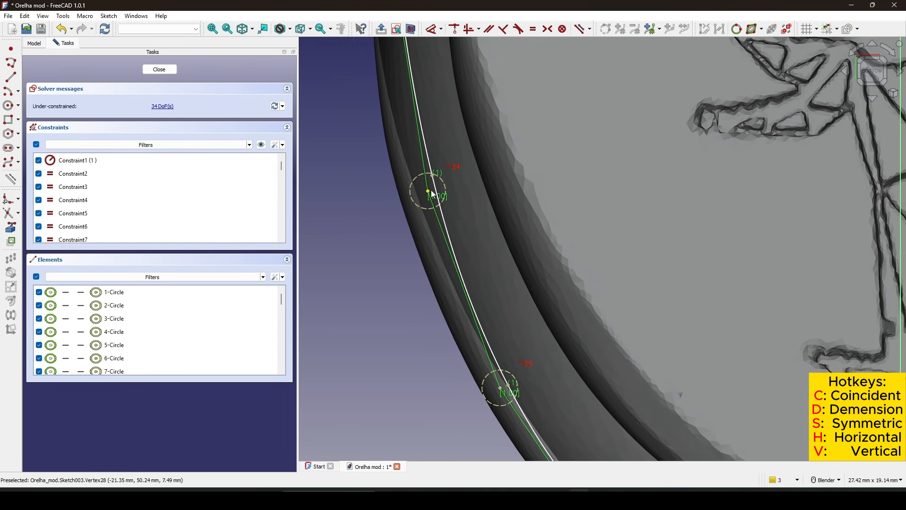
{"action": "left_click_drag", "start_coordinate": [430, 194], "coordinate": [404, 199]}
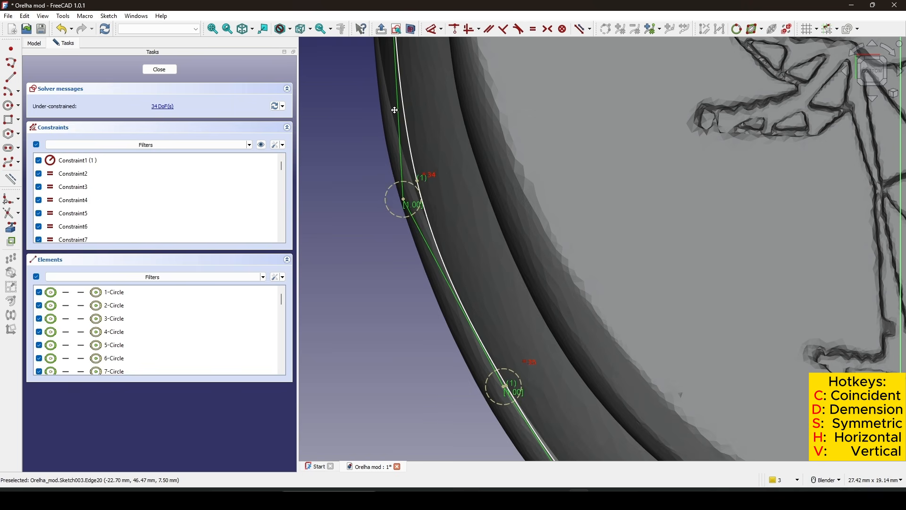
Step: Move the left spline's fifth and fourth control points outward along the mesh wall beside the round bulge
{"action": "middle_click_drag", "start_coordinate": [395, 109], "coordinate": [439, 274], "text": "shift"}
{"action": "left_click_drag", "start_coordinate": [427, 68], "coordinate": [384, 71]}
{"action": "scroll", "coordinate": [460, 186], "scroll_direction": "up", "scroll_amount": 3}
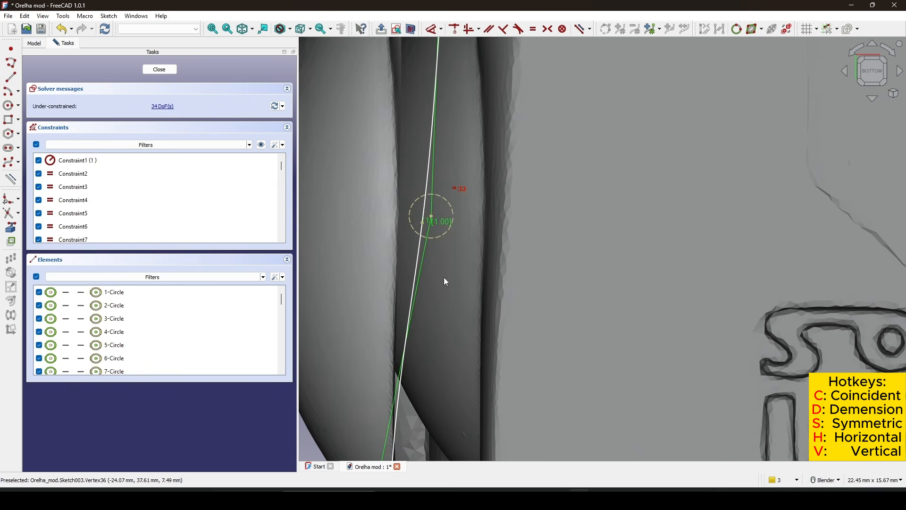
{"action": "left_click_drag", "start_coordinate": [434, 223], "coordinate": [415, 210]}
Step: Move the left spline's third and second control points outward along the mesh wall between the round bulge and the opening
{"action": "scroll", "coordinate": [412, 205], "scroll_direction": "down", "scroll_amount": 3}
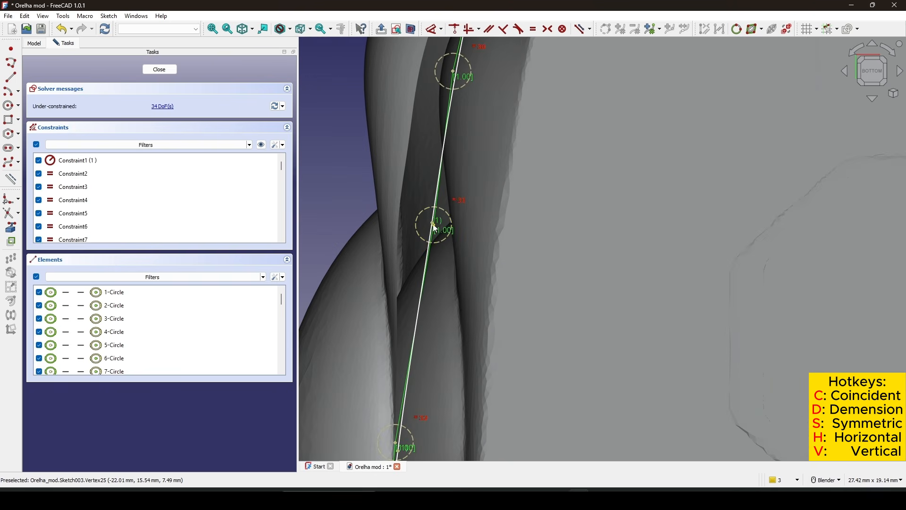
{"action": "scroll", "coordinate": [433, 224], "scroll_direction": "up", "scroll_amount": 3}
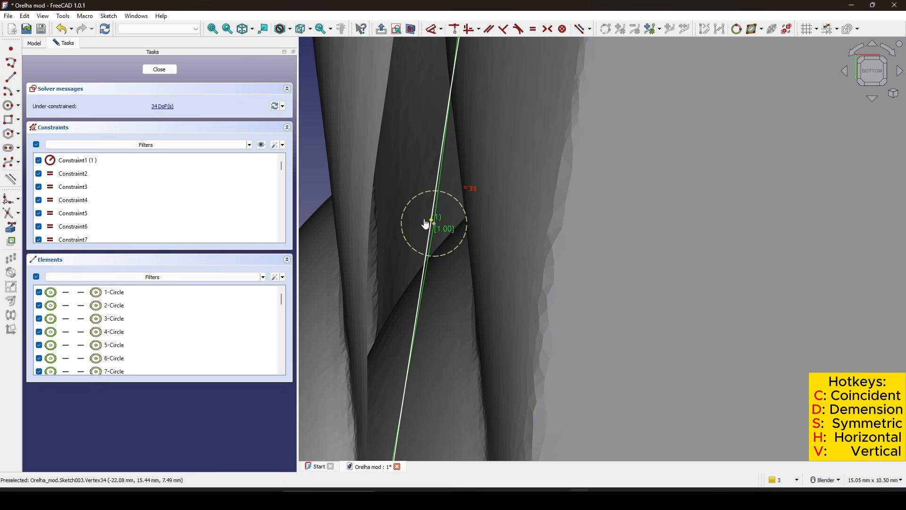
{"action": "left_click_drag", "start_coordinate": [427, 225], "coordinate": [362, 165]}
{"action": "scroll", "coordinate": [398, 214], "scroll_direction": "down", "scroll_amount": 5}
{"action": "scroll", "coordinate": [404, 241], "scroll_direction": "up", "scroll_amount": 3}
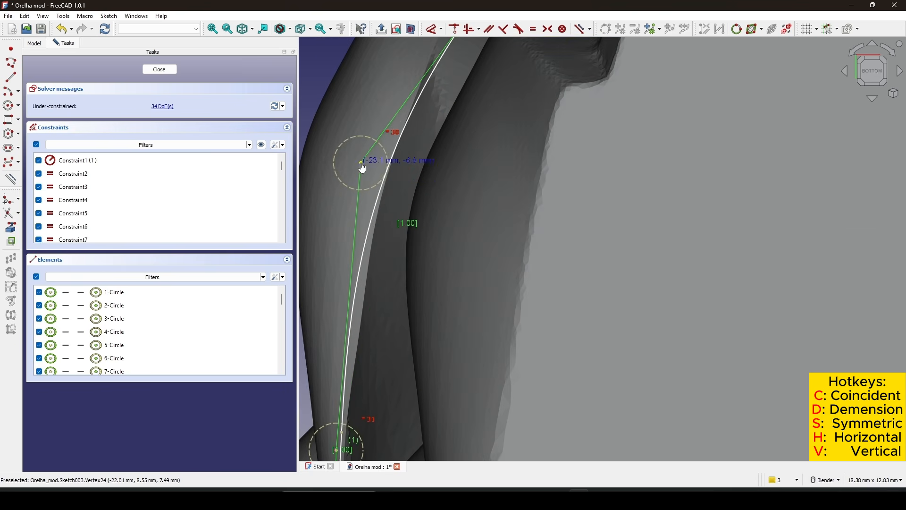
Step: Move the left spline's corner endpoint outward at the mesh opening and finish editing OuterProfile001
{"action": "scroll", "coordinate": [431, 167], "scroll_direction": "down", "scroll_amount": 3}
{"action": "scroll", "coordinate": [469, 90], "scroll_direction": "up", "scroll_amount": 2}
{"action": "middle_click_drag", "start_coordinate": [468, 91], "coordinate": [442, 222], "text": "shift"}
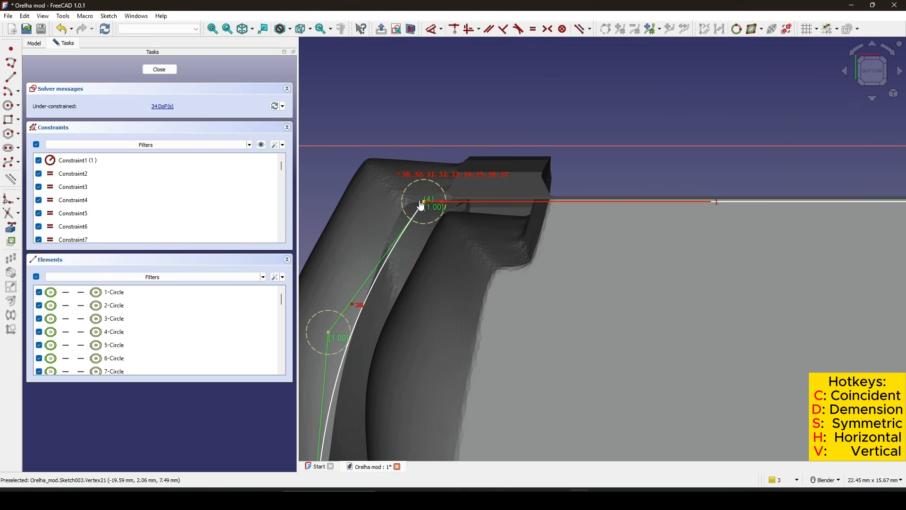
{"action": "left_click_drag", "start_coordinate": [422, 207], "coordinate": [400, 206]}
{"action": "scroll", "coordinate": [492, 238], "scroll_direction": "down", "scroll_amount": 8}
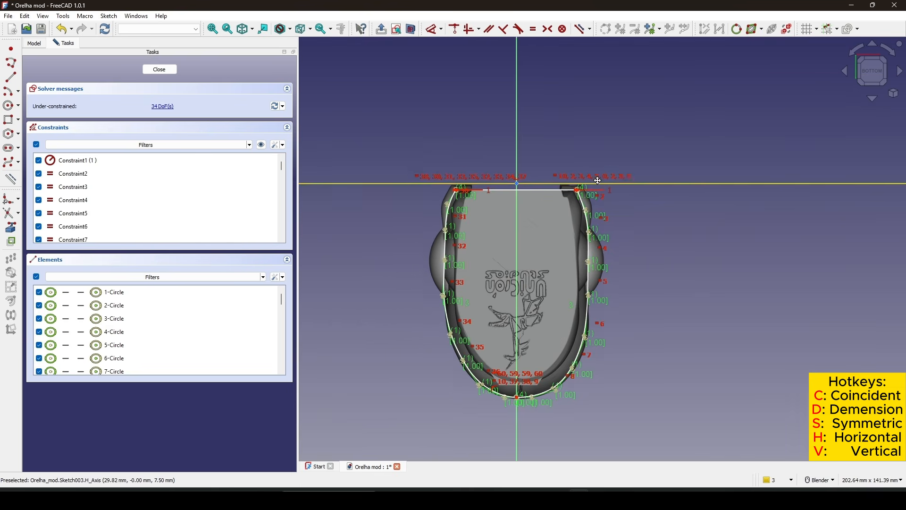
{"action": "left_click", "coordinate": [160, 70]}
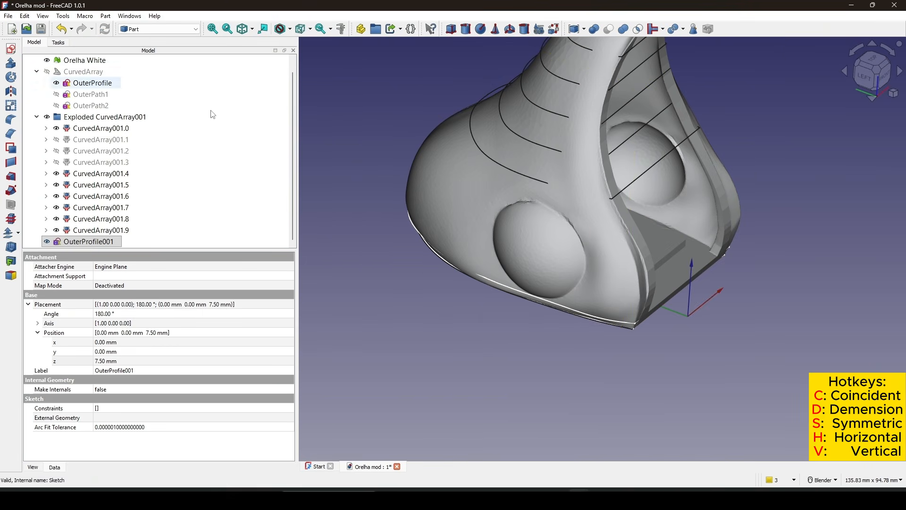
Step: Duplicate OuterProfile001 and set the copy's z position to 16.50 mm, at the widest height of the mesh's opening edge
{"action": "middle_click_drag", "start_coordinate": [542, 265], "coordinate": [684, 228]}
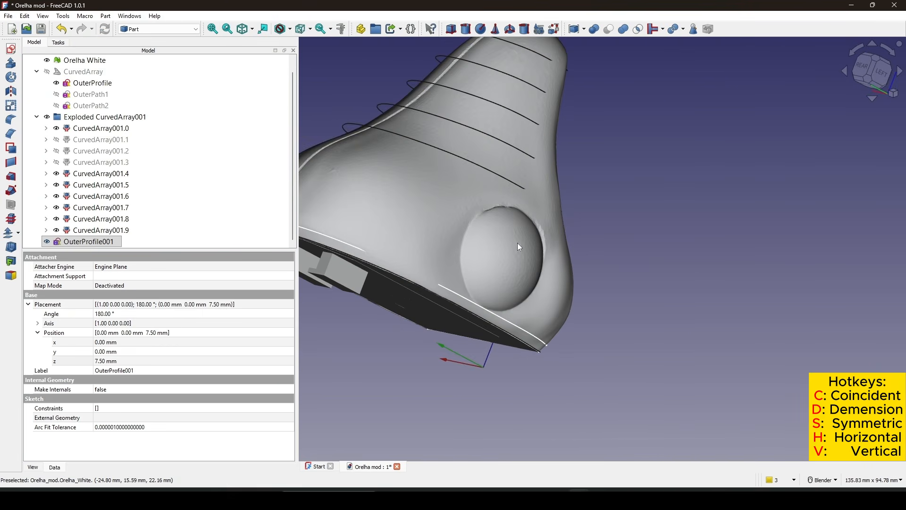
{"action": "middle_click_drag", "start_coordinate": [427, 249], "coordinate": [448, 269], "text": "shift"}
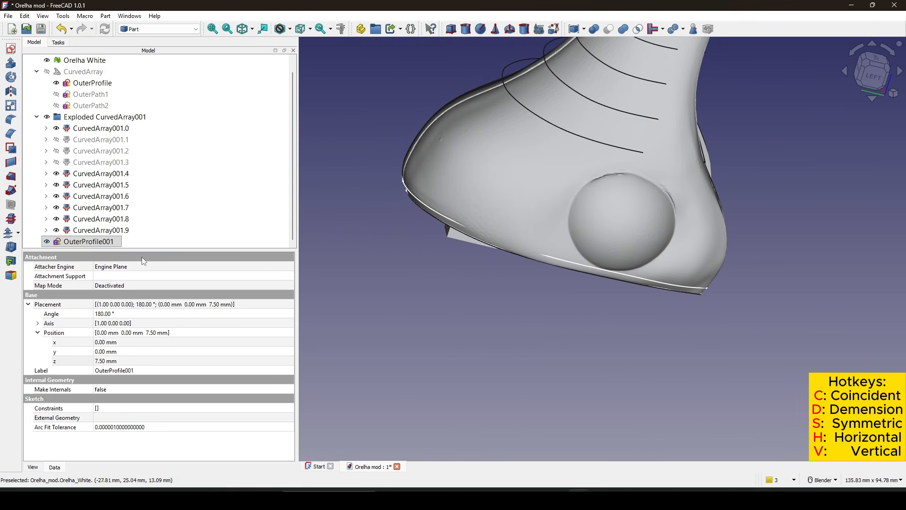
{"action": "middle_click_drag", "start_coordinate": [690, 225], "coordinate": [572, 252], "text": "shift"}
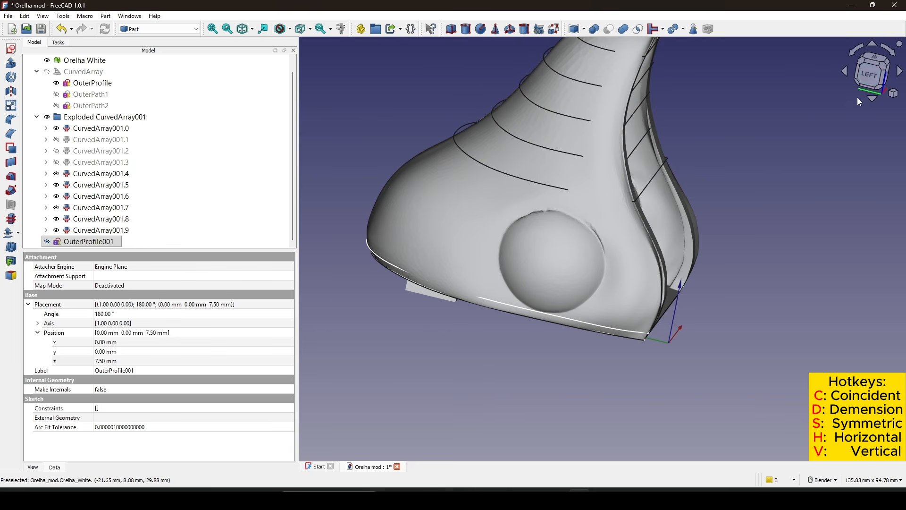
{"action": "left_click", "coordinate": [870, 74]}
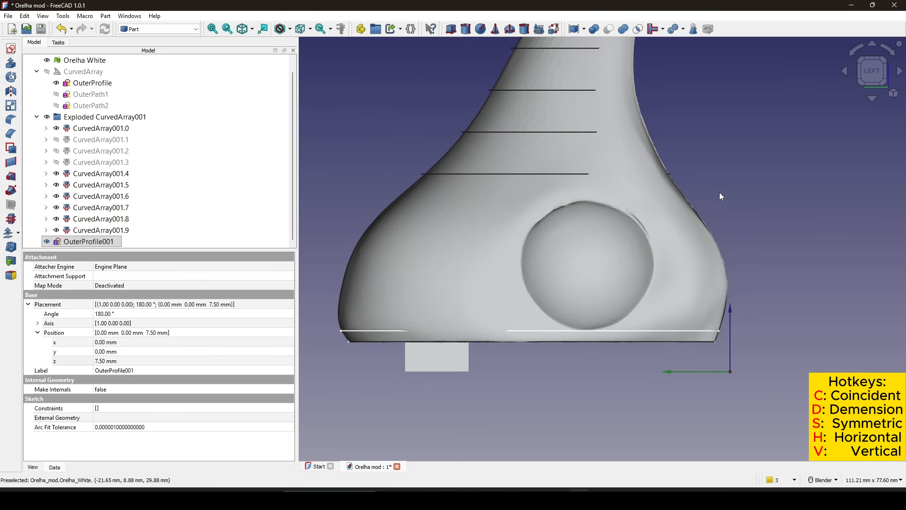
{"action": "middle_click_drag", "start_coordinate": [711, 209], "coordinate": [705, 193], "text": "shift"}
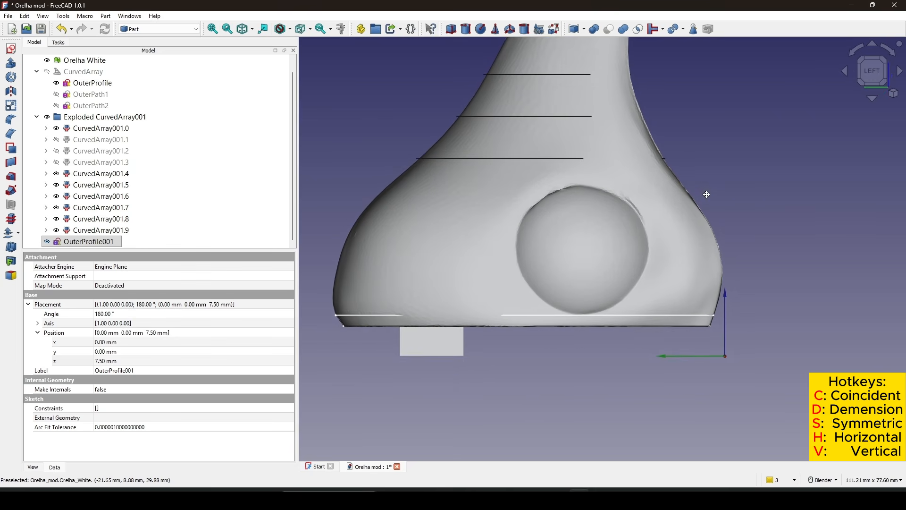
{"action": "left_click", "coordinate": [112, 242]}
{"action": "key", "text": "ctrl+c"}
{"action": "key", "text": "ctrl+v"}
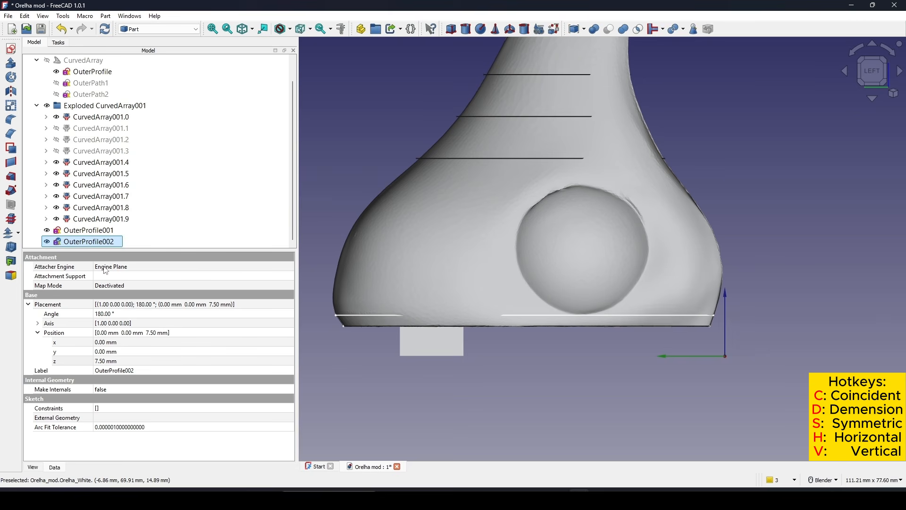
{"action": "left_click", "coordinate": [108, 362]}
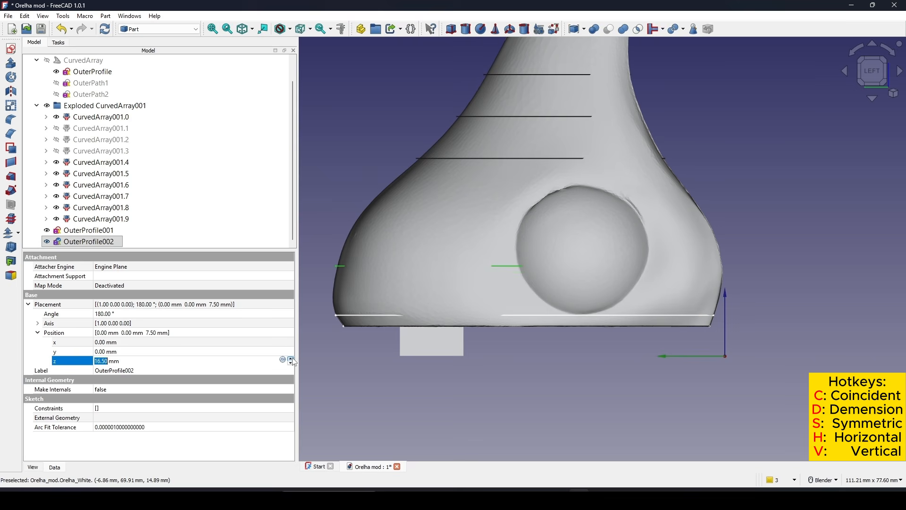
{"action": "key", "text": "Print"}
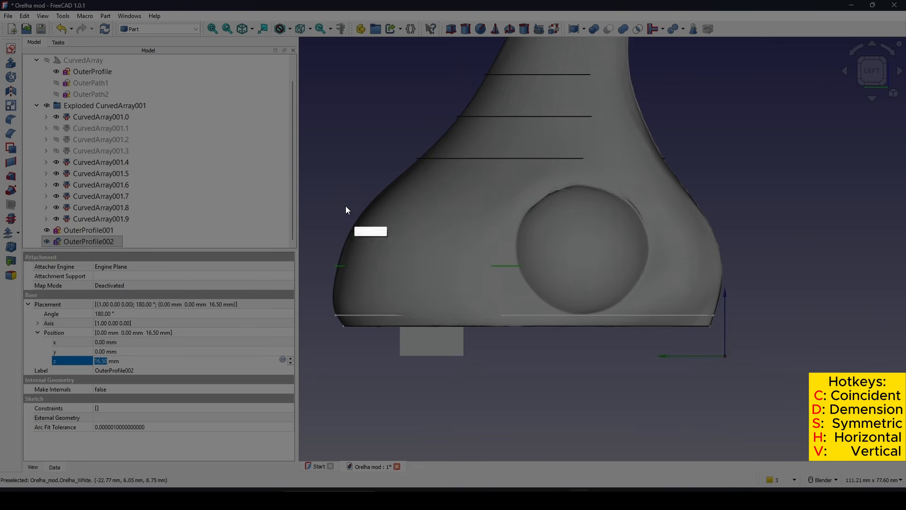
{"action": "left_click_drag", "start_coordinate": [299, 153], "coordinate": [825, 396]}
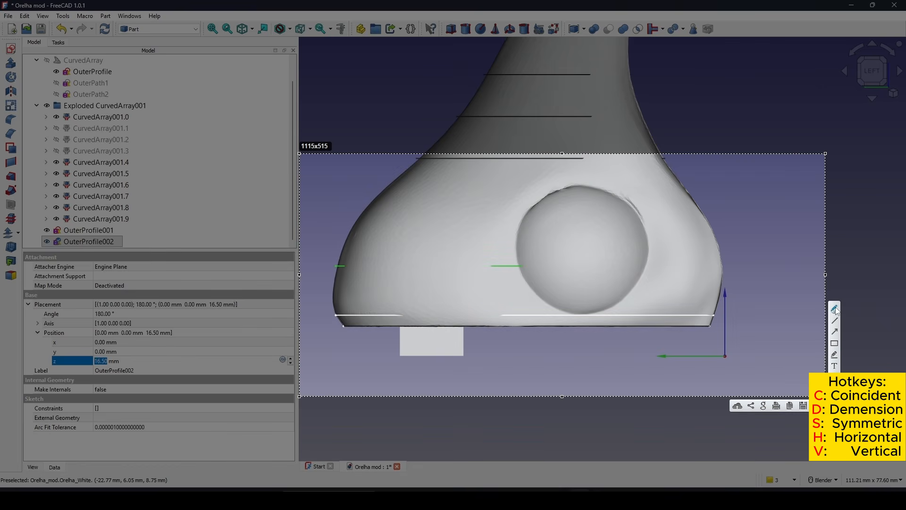
{"action": "left_click_drag", "start_coordinate": [324, 267], "coordinate": [616, 266]}
{"action": "left_click_drag", "start_coordinate": [741, 270], "coordinate": [748, 269]}
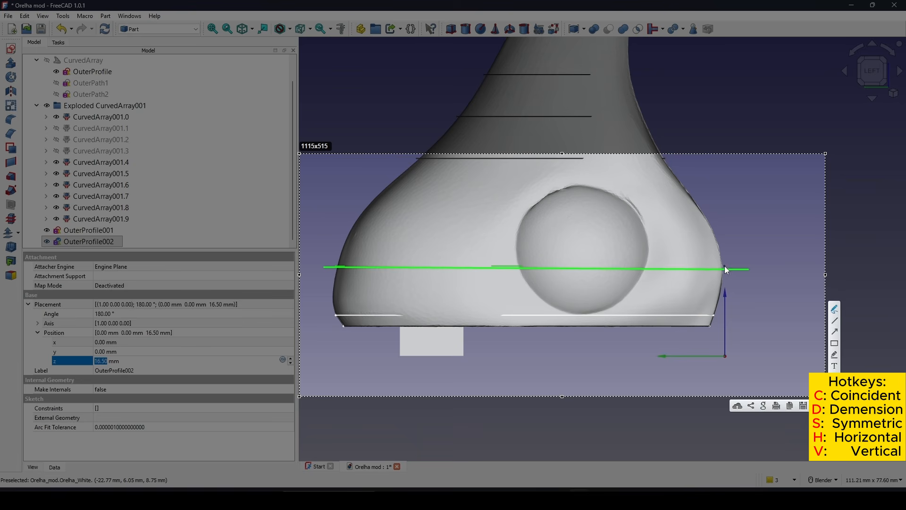
{"action": "mouse_move", "coordinate": [724, 265]}
{"action": "left_mouse_down"}
{"action": "mouse_move", "coordinate": [734, 262]}
{"action": "mouse_move", "coordinate": [724, 268]}
{"action": "left_mouse_up"}
{"action": "left_click_drag", "start_coordinate": [683, 190], "coordinate": [714, 240]}
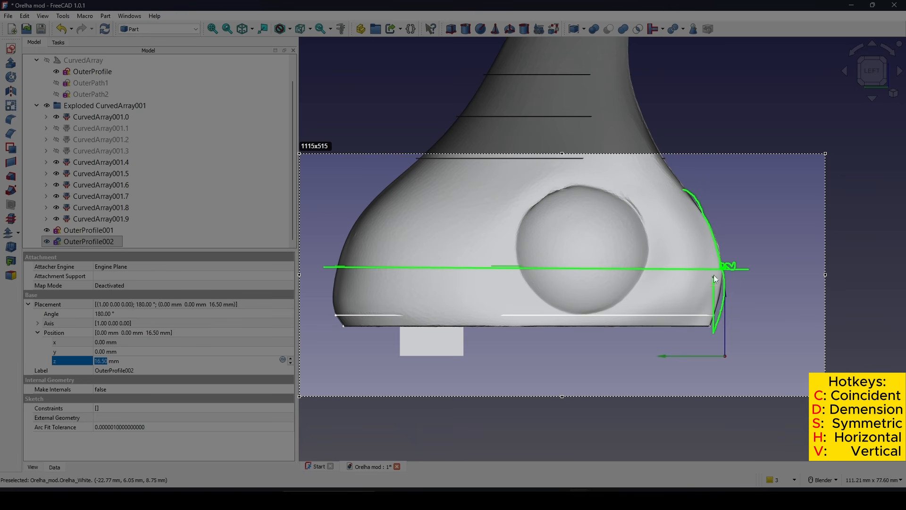
{"action": "left_click_drag", "start_coordinate": [718, 334], "coordinate": [717, 343]}
{"action": "mouse_move", "coordinate": [732, 271]}
{"action": "left_mouse_down"}
{"action": "mouse_move", "coordinate": [726, 259]}
{"action": "mouse_move", "coordinate": [720, 268]}
{"action": "left_mouse_up"}
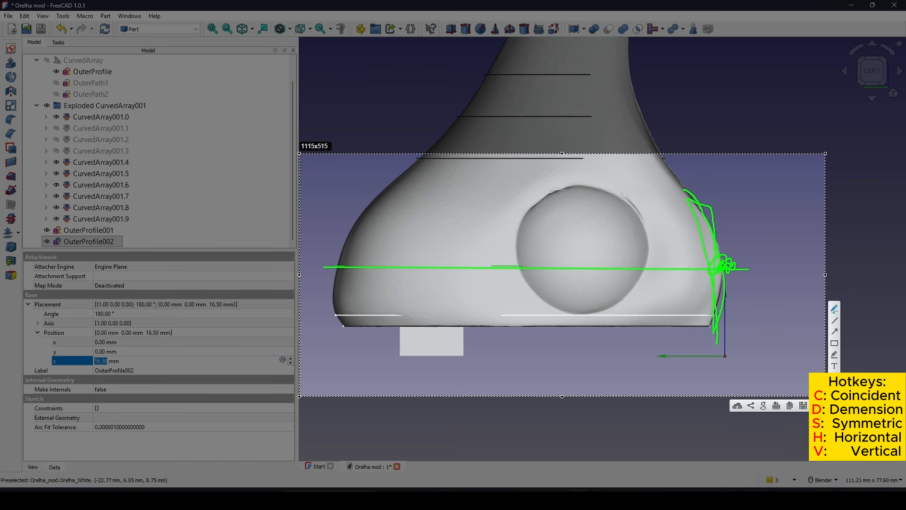
{"action": "key", "text": "Escape"}
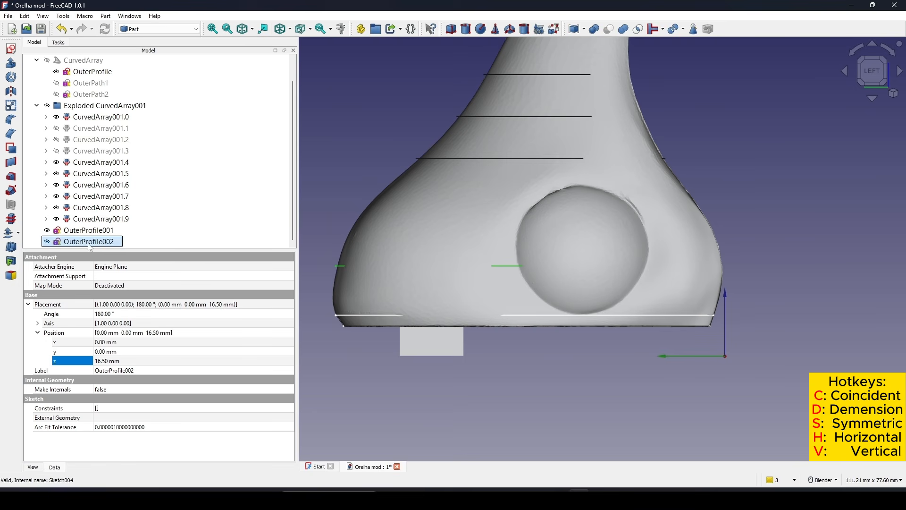
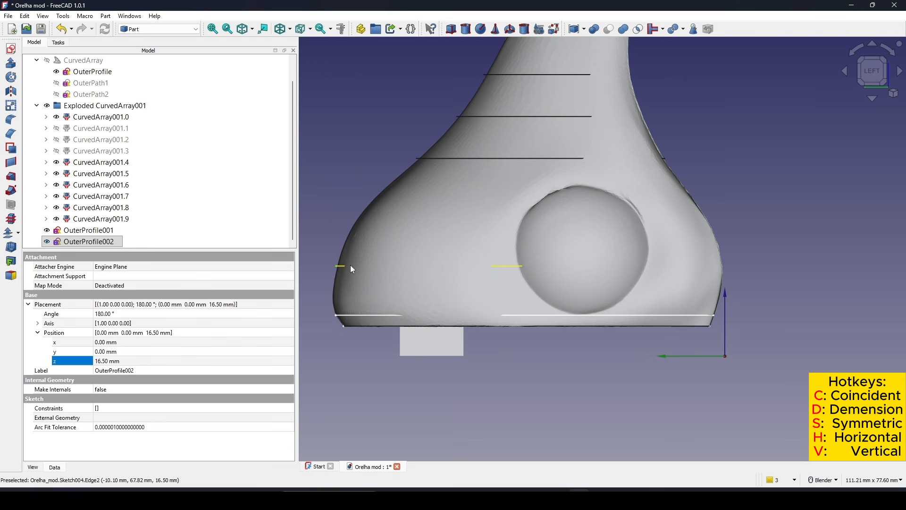
Step: Open OuterProfile002 for editing and move the right spline's corner endpoint outward to the sectioned mesh's outer corner
{"action": "double_click", "coordinate": [515, 267]}
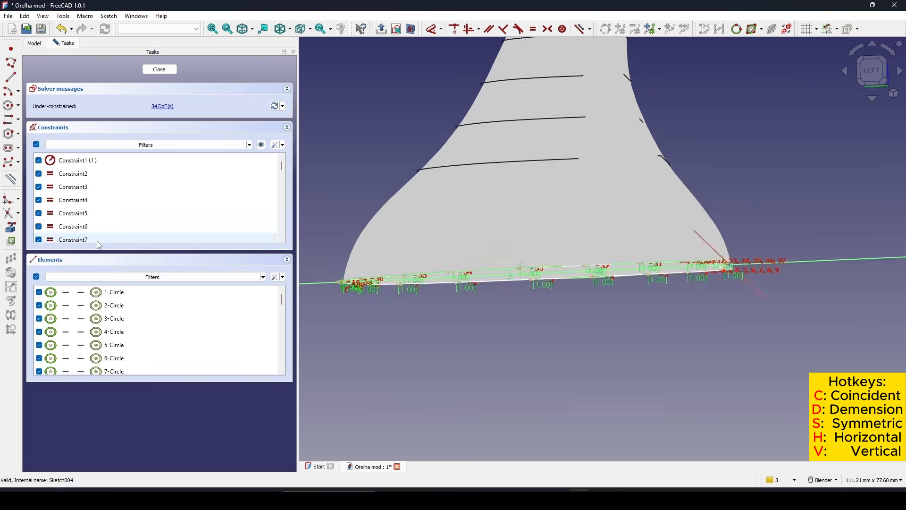
{"action": "scroll", "coordinate": [715, 302], "scroll_direction": "down", "scroll_amount": 2}
{"action": "scroll", "coordinate": [636, 93], "scroll_direction": "up", "scroll_amount": 6}
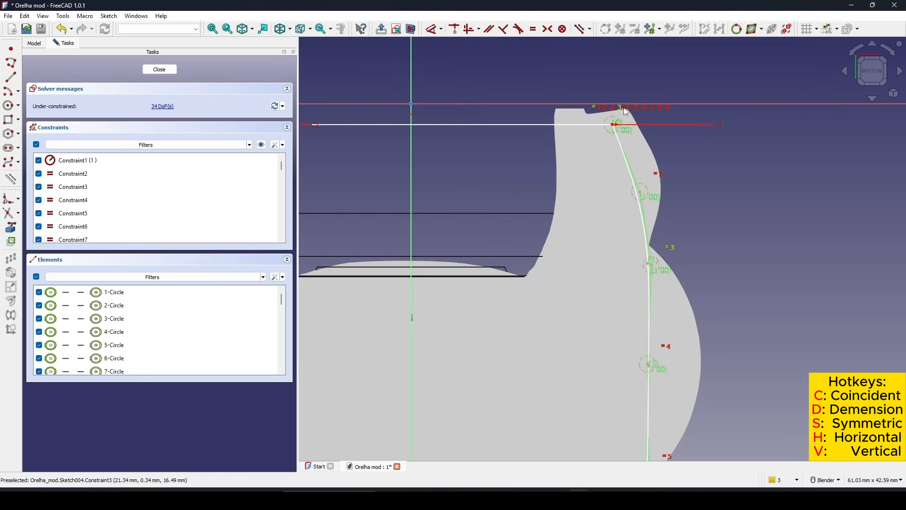
{"action": "scroll", "coordinate": [614, 167], "scroll_direction": "up", "scroll_amount": 2}
{"action": "mouse_move", "coordinate": [594, 173]}
{"action": "left_mouse_down"}
{"action": "mouse_move", "coordinate": [606, 148]}
{"action": "mouse_move", "coordinate": [627, 139]}
{"action": "left_mouse_up"}
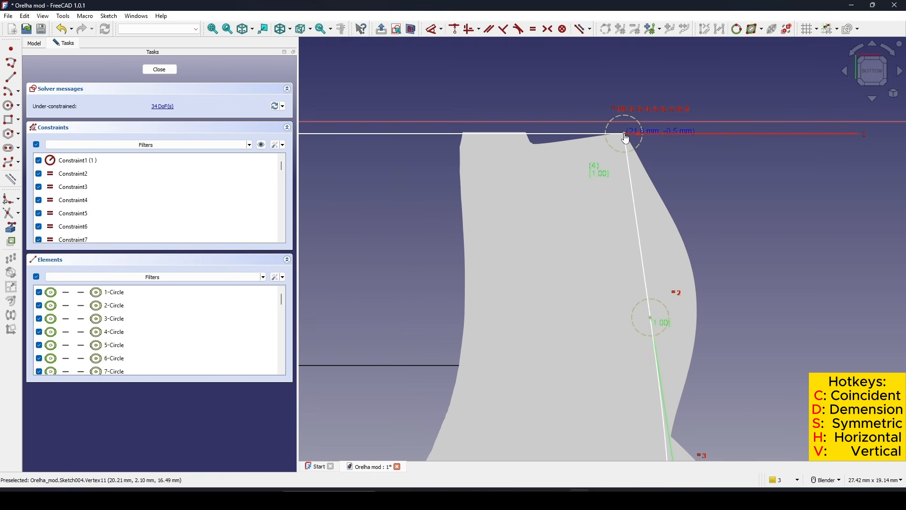
Step: Move the right spline's second control point outward and its third inward to follow the mesh wall down to the bulge's notch
{"action": "scroll", "coordinate": [657, 283], "scroll_direction": "down", "scroll_amount": 2}
{"action": "left_click_drag", "start_coordinate": [653, 289], "coordinate": [697, 233]}
{"action": "scroll", "coordinate": [689, 259], "scroll_direction": "down", "scroll_amount": 2}
{"action": "scroll", "coordinate": [675, 287], "scroll_direction": "up", "scroll_amount": 1}
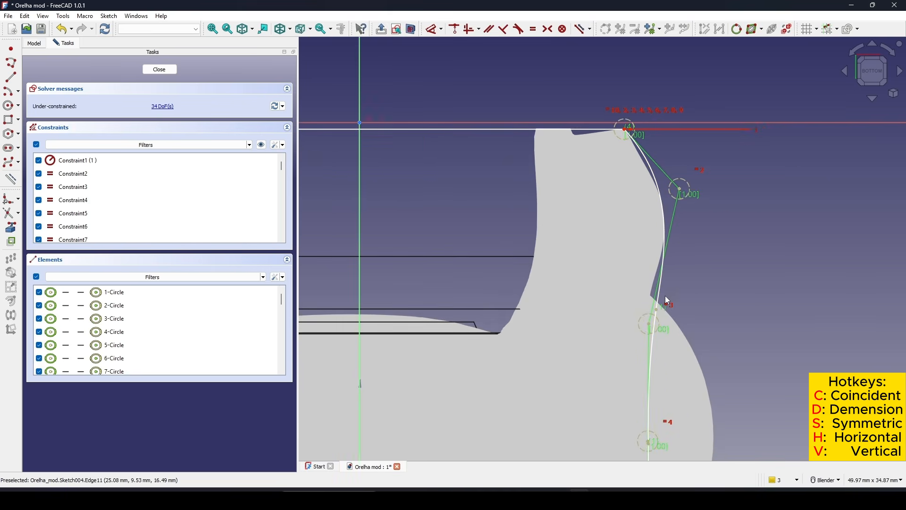
{"action": "left_click_drag", "start_coordinate": [654, 325], "coordinate": [642, 313]}
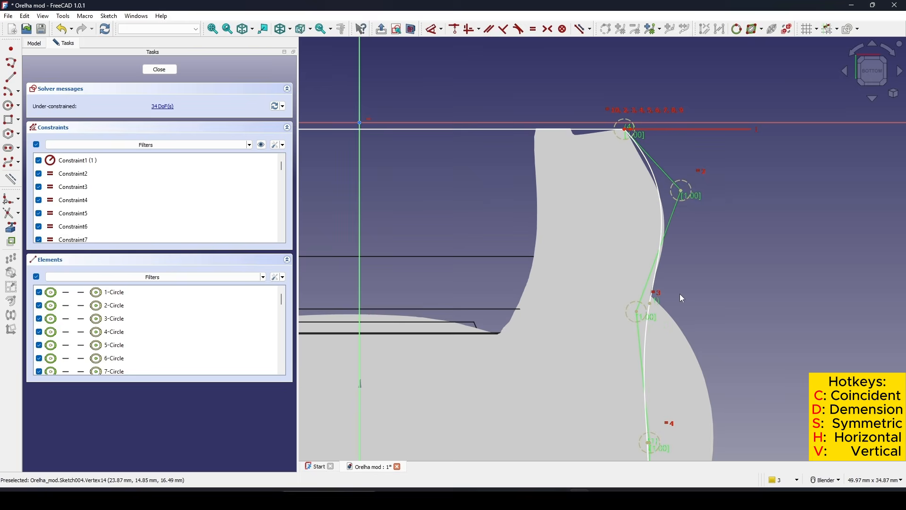
Step: Fine-tune the right spline's second control point so the curve follows the mesh's outer edge near the opening
{"action": "scroll", "coordinate": [680, 222], "scroll_direction": "up", "scroll_amount": 1}
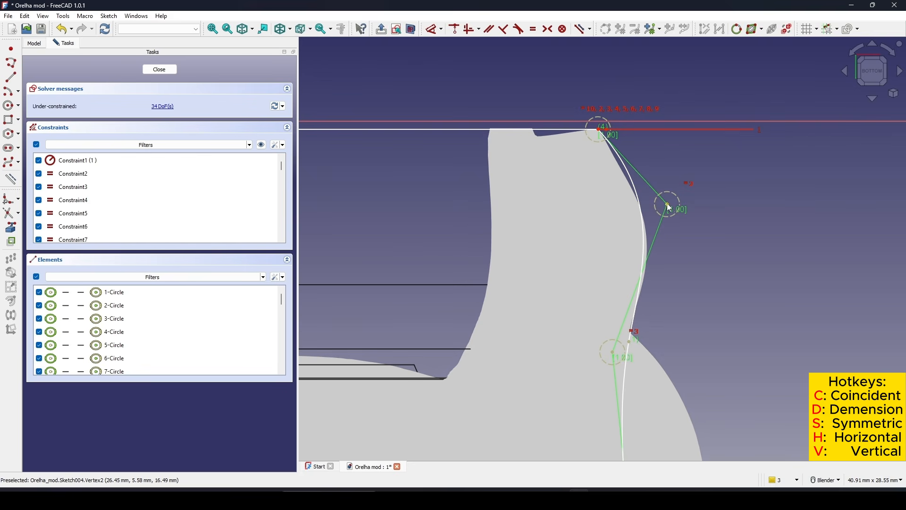
{"action": "mouse_move", "coordinate": [668, 205]}
{"action": "left_mouse_down"}
{"action": "mouse_move", "coordinate": [647, 203]}
{"action": "mouse_move", "coordinate": [697, 207]}
{"action": "mouse_move", "coordinate": [670, 210]}
{"action": "left_mouse_up"}
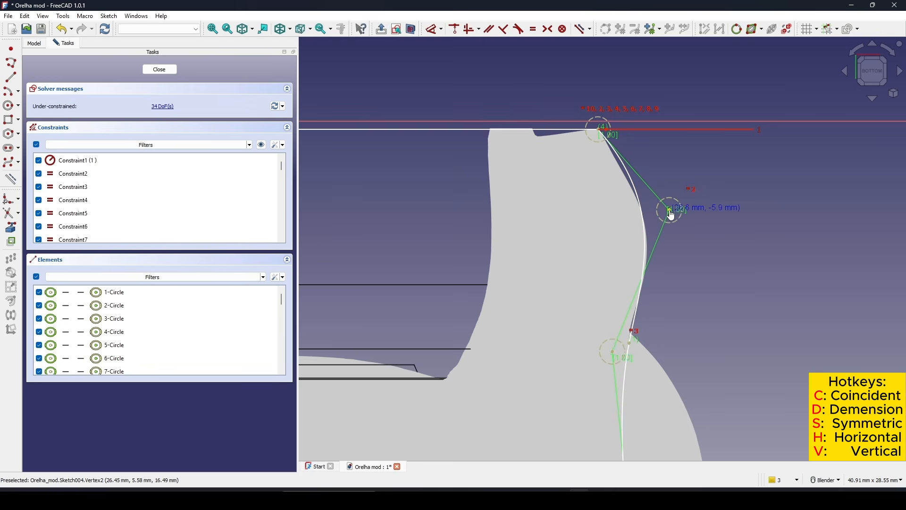
{"action": "scroll", "coordinate": [683, 233], "scroll_direction": "down", "scroll_amount": 1}
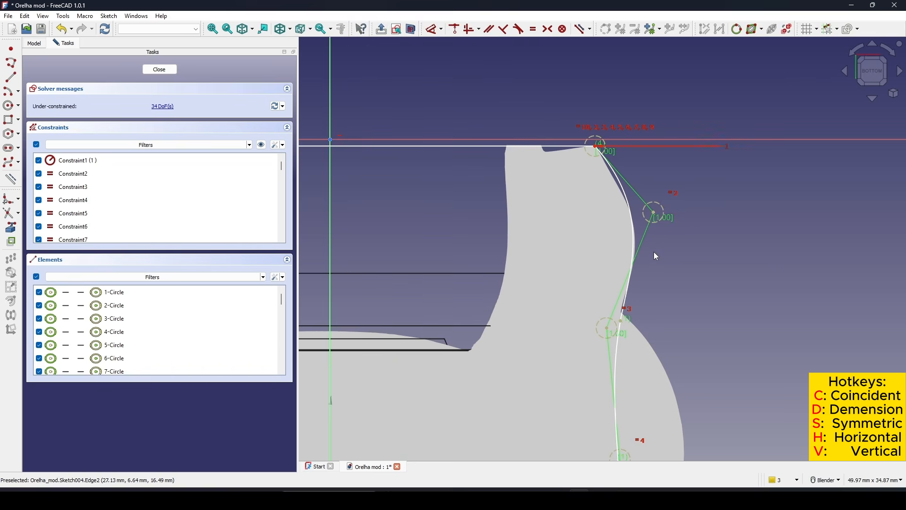
{"action": "scroll", "coordinate": [654, 253], "scroll_direction": "up", "scroll_amount": 1}
{"action": "mouse_move", "coordinate": [655, 210]}
{"action": "left_mouse_down"}
{"action": "mouse_move", "coordinate": [654, 194]}
{"action": "mouse_move", "coordinate": [659, 224]}
{"action": "left_mouse_up"}
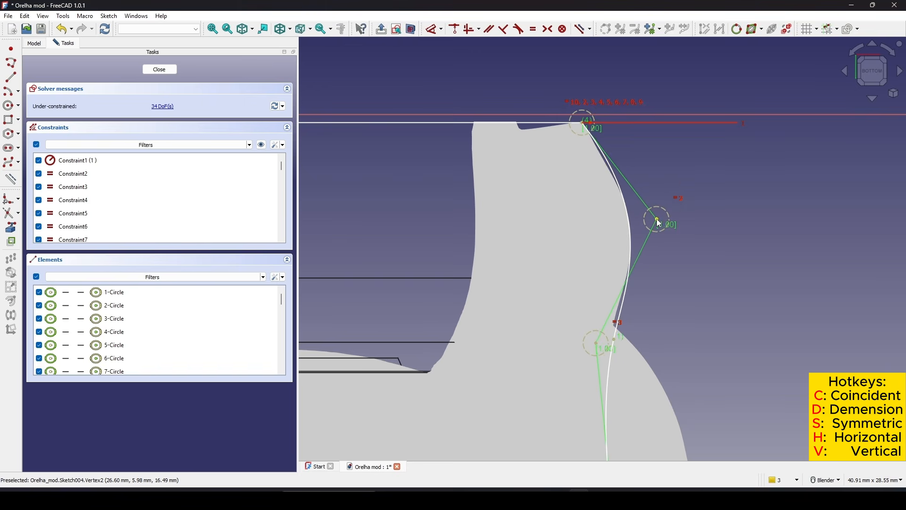
{"action": "scroll", "coordinate": [649, 245], "scroll_direction": "down", "scroll_amount": 1}
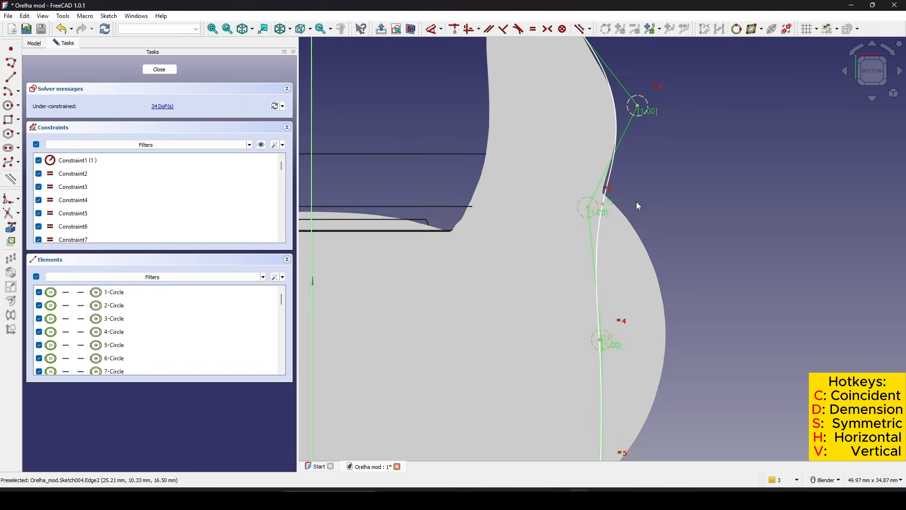
Step: Adjust the right spline's fourth and fifth control points so the curve passes straight across the bulge between its two notches
{"action": "left_click_drag", "start_coordinate": [601, 338], "coordinate": [607, 340]}
{"action": "scroll", "coordinate": [616, 337], "scroll_direction": "down", "scroll_amount": 2}
{"action": "middle_click_drag", "start_coordinate": [617, 366], "coordinate": [605, 236], "text": "shift"}
{"action": "scroll", "coordinate": [605, 237], "scroll_direction": "up", "scroll_amount": 1}
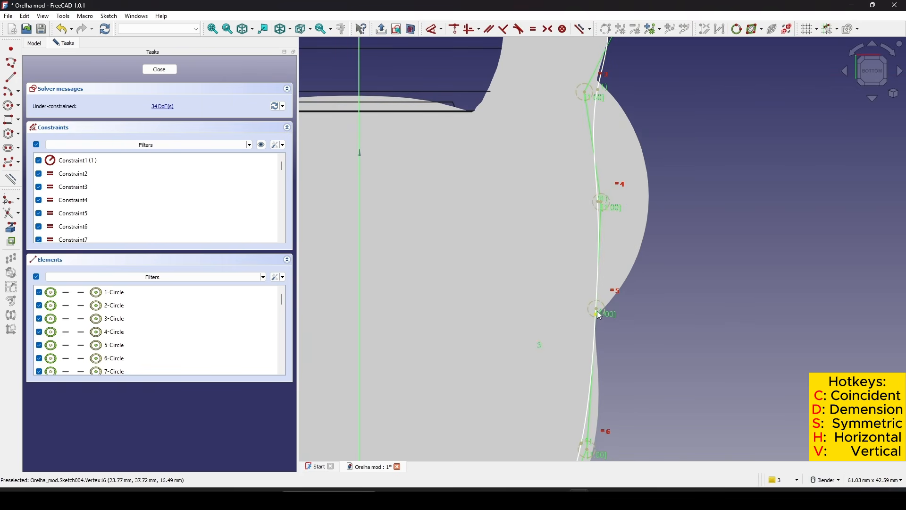
{"action": "left_click_drag", "start_coordinate": [600, 316], "coordinate": [614, 384]}
{"action": "left_click_drag", "start_coordinate": [595, 312], "coordinate": [596, 307]}
{"action": "scroll", "coordinate": [630, 323], "scroll_direction": "down", "scroll_amount": 2}
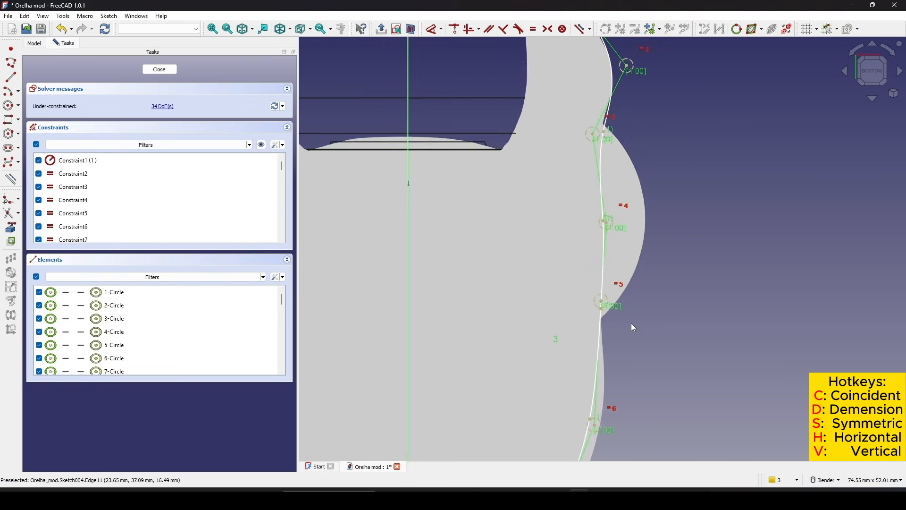
Step: Move the right spline's sixth and seventh control points outward toward the mesh's rounded lower edge
{"action": "middle_click_drag", "start_coordinate": [628, 323], "coordinate": [617, 213], "text": "shift"}
{"action": "scroll", "coordinate": [617, 215], "scroll_direction": "up", "scroll_amount": 1}
{"action": "left_click_drag", "start_coordinate": [591, 293], "coordinate": [607, 310]}
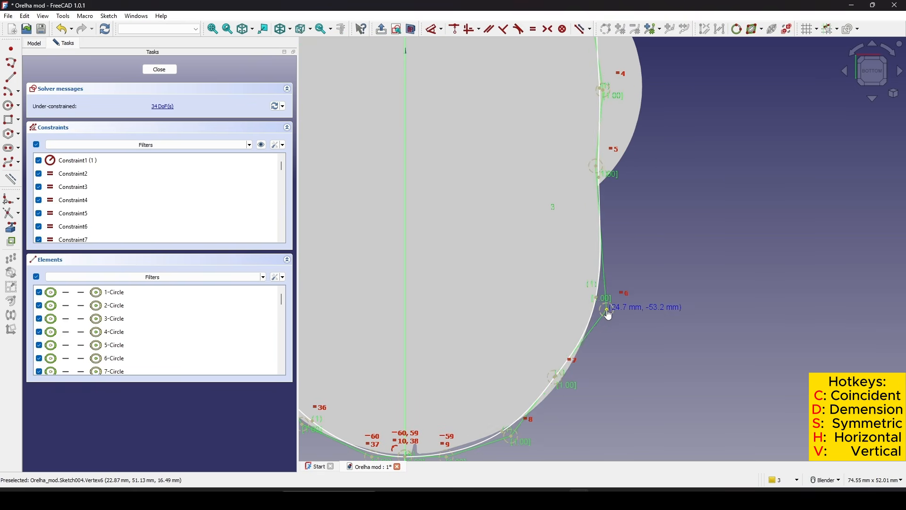
{"action": "middle_click_drag", "start_coordinate": [567, 372], "coordinate": [564, 309], "text": "shift"}
{"action": "scroll", "coordinate": [564, 309], "scroll_direction": "up", "scroll_amount": 2}
{"action": "left_click_drag", "start_coordinate": [552, 317], "coordinate": [556, 330]}
{"action": "middle_click_drag", "start_coordinate": [556, 330], "coordinate": [593, 265], "text": "shift"}
{"action": "scroll", "coordinate": [596, 274], "scroll_direction": "down", "scroll_amount": 2}
{"action": "scroll", "coordinate": [552, 330], "scroll_direction": "up", "scroll_amount": 1}
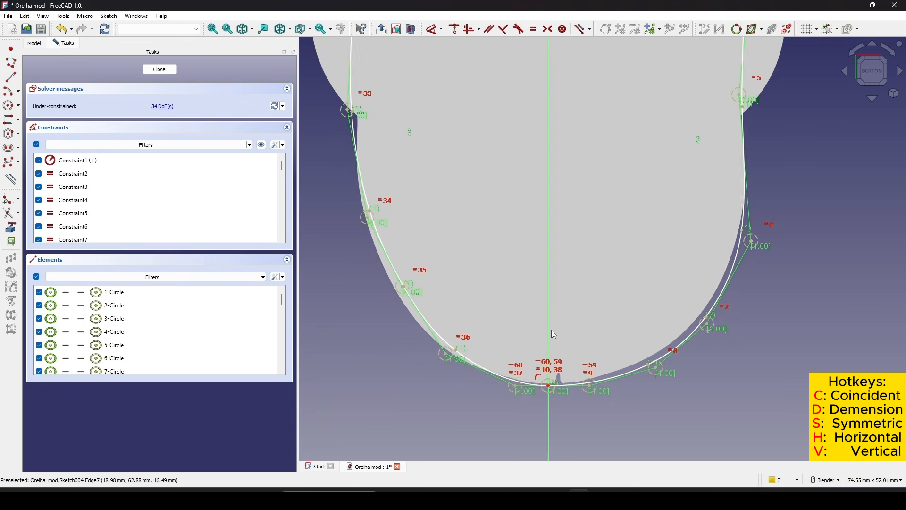
Step: Reshape the left spline's lower control points to follow the mesh edge from the bulge's lower notch around the rounded end
{"action": "left_click_drag", "start_coordinate": [443, 360], "coordinate": [430, 370]}
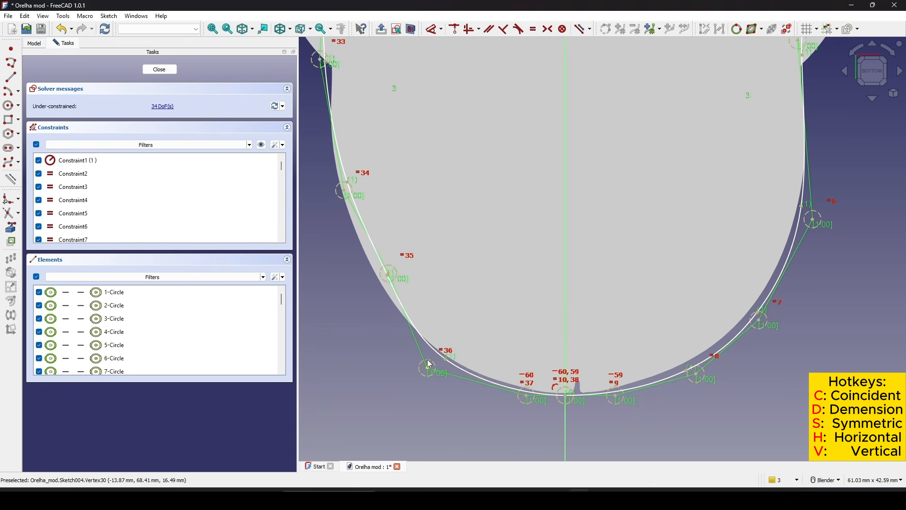
{"action": "left_click_drag", "start_coordinate": [388, 275], "coordinate": [373, 279]}
{"action": "middle_click_drag", "start_coordinate": [368, 211], "coordinate": [421, 270], "text": "shift"}
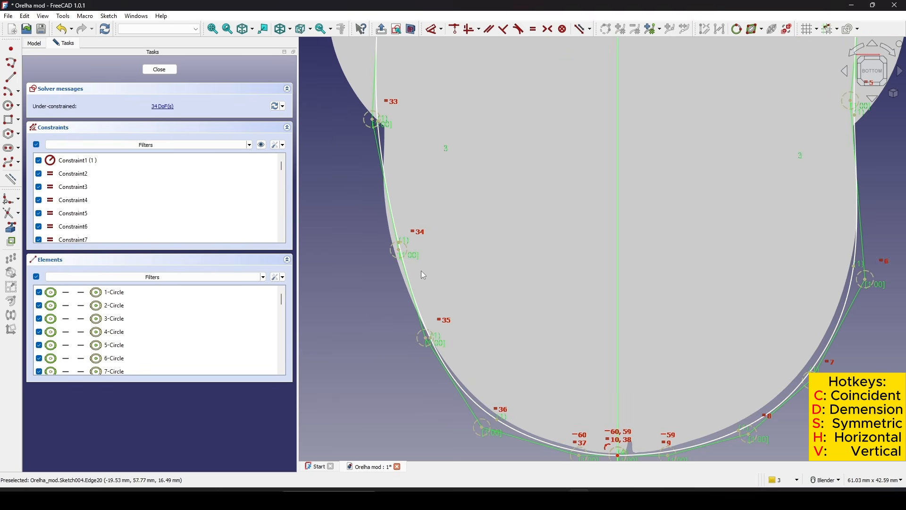
{"action": "mouse_move", "coordinate": [398, 255]}
{"action": "left_mouse_down"}
{"action": "mouse_move", "coordinate": [385, 253]}
{"action": "mouse_move", "coordinate": [415, 249]}
{"action": "left_mouse_up"}
{"action": "scroll", "coordinate": [401, 253], "scroll_direction": "up", "scroll_amount": 2}
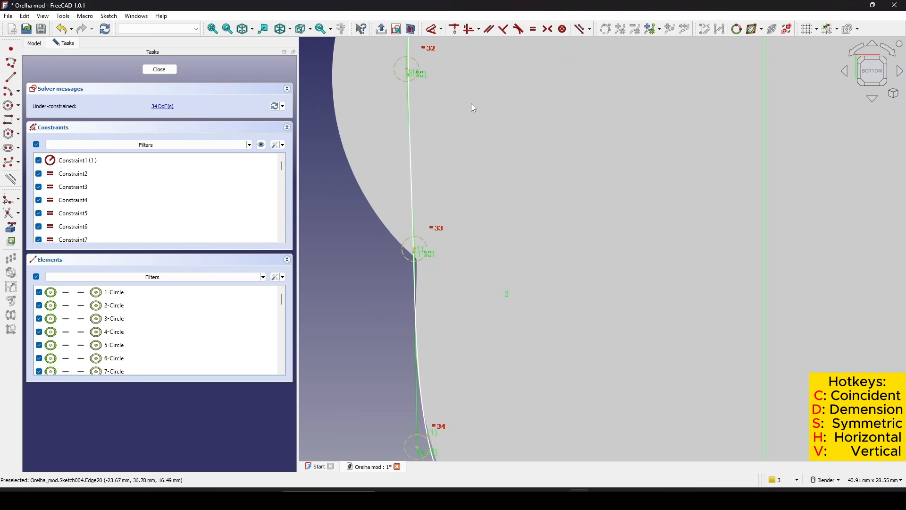
Step: Move the left spline's second control point and corner endpoint outward to the mesh's outer corner near the opening
{"action": "middle_click_drag", "start_coordinate": [471, 107], "coordinate": [453, 329], "text": "shift"}
{"action": "middle_click_drag", "start_coordinate": [443, 174], "coordinate": [439, 317], "text": "shift"}
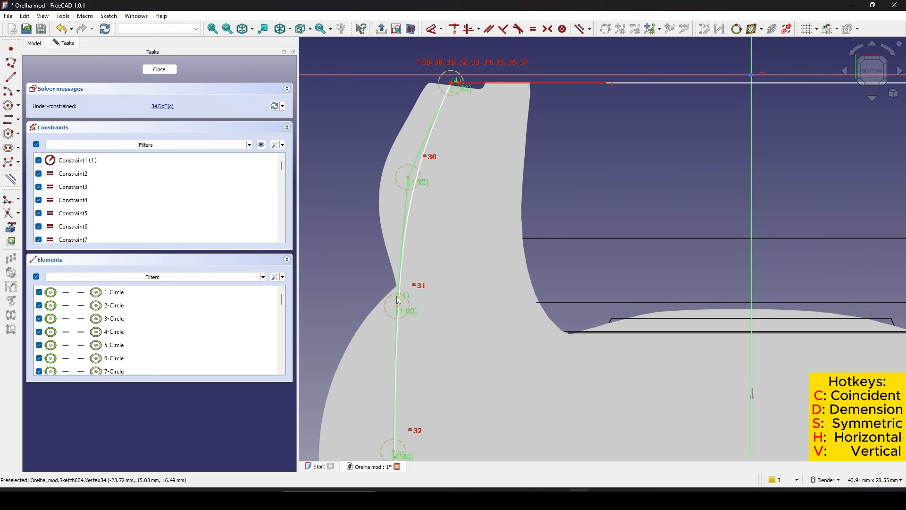
{"action": "left_click_drag", "start_coordinate": [404, 178], "coordinate": [358, 137]}
{"action": "middle_click_drag", "start_coordinate": [501, 89], "coordinate": [499, 181], "text": "shift"}
{"action": "scroll", "coordinate": [500, 182], "scroll_direction": "up", "scroll_amount": 2}
{"action": "left_click_drag", "start_coordinate": [425, 174], "coordinate": [395, 168]}
{"action": "scroll", "coordinate": [425, 189], "scroll_direction": "down", "scroll_amount": 3}
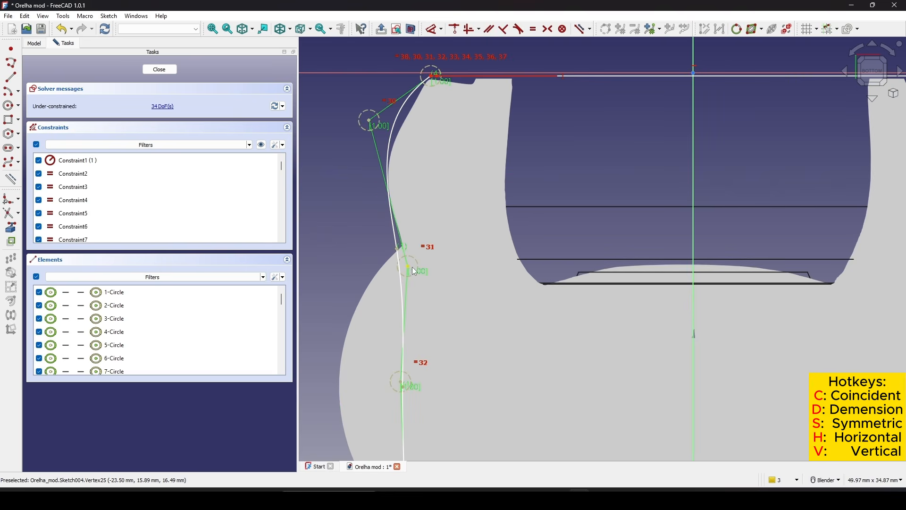
Step: Move the left spline's third control point inward and its second toward the bulge so the curve follows the mesh wall
{"action": "left_click_drag", "start_coordinate": [415, 272], "coordinate": [432, 261]}
{"action": "scroll", "coordinate": [434, 261], "scroll_direction": "down", "scroll_amount": 3}
{"action": "scroll", "coordinate": [444, 220], "scroll_direction": "up", "scroll_amount": 5}
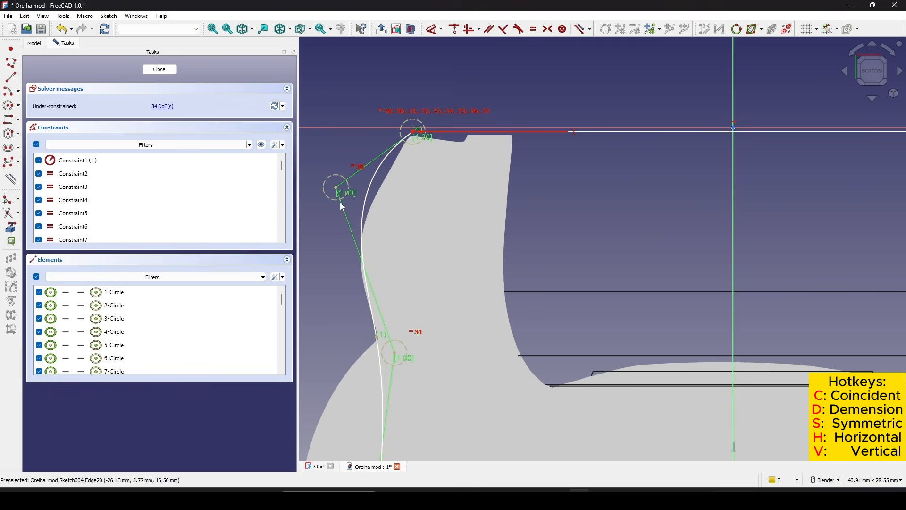
{"action": "left_click_drag", "start_coordinate": [337, 186], "coordinate": [336, 227]}
{"action": "scroll", "coordinate": [431, 247], "scroll_direction": "down", "scroll_amount": 5}
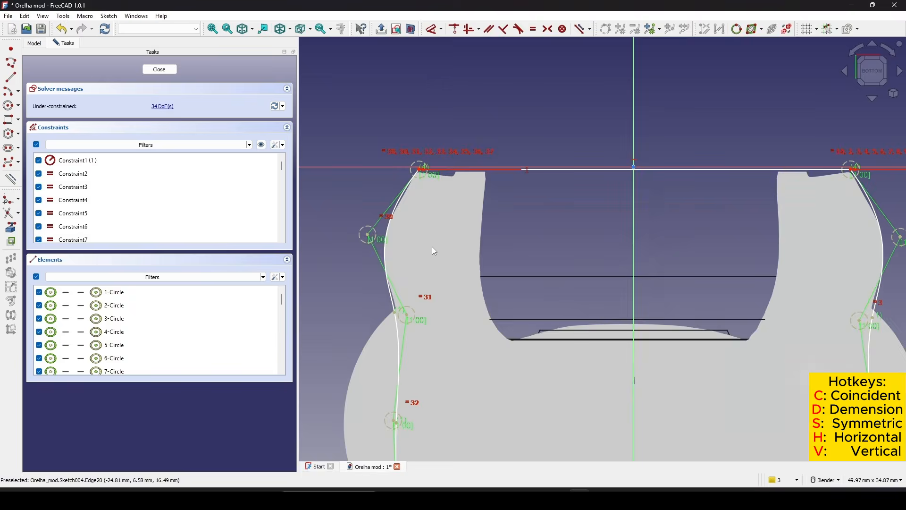
Step: Pull the right spline's lower control points slightly inward to close the gap to the mesh along the rounded end
{"action": "middle_click_drag", "start_coordinate": [534, 256], "coordinate": [521, 250], "text": "shift"}
{"action": "middle_click_drag", "start_coordinate": [576, 268], "coordinate": [559, 163], "text": "shift"}
{"action": "middle_click_drag", "start_coordinate": [578, 238], "coordinate": [561, 161], "text": "shift"}
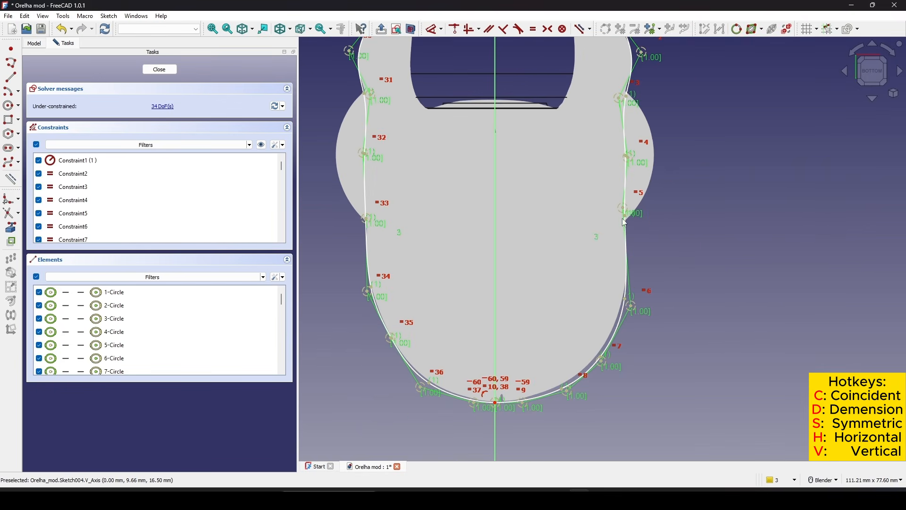
{"action": "scroll", "coordinate": [556, 387], "scroll_direction": "up", "scroll_amount": 3}
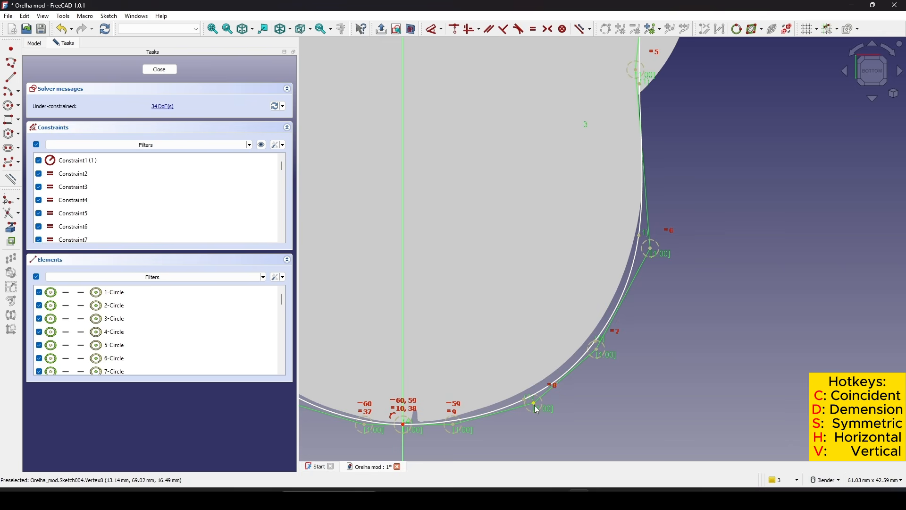
{"action": "left_click_drag", "start_coordinate": [531, 400], "coordinate": [529, 397]}
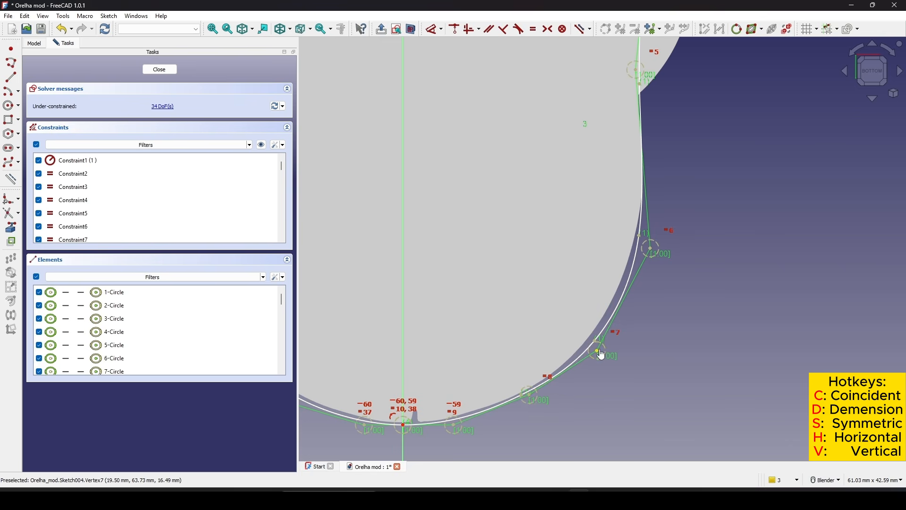
{"action": "left_click_drag", "start_coordinate": [602, 355], "coordinate": [600, 335]}
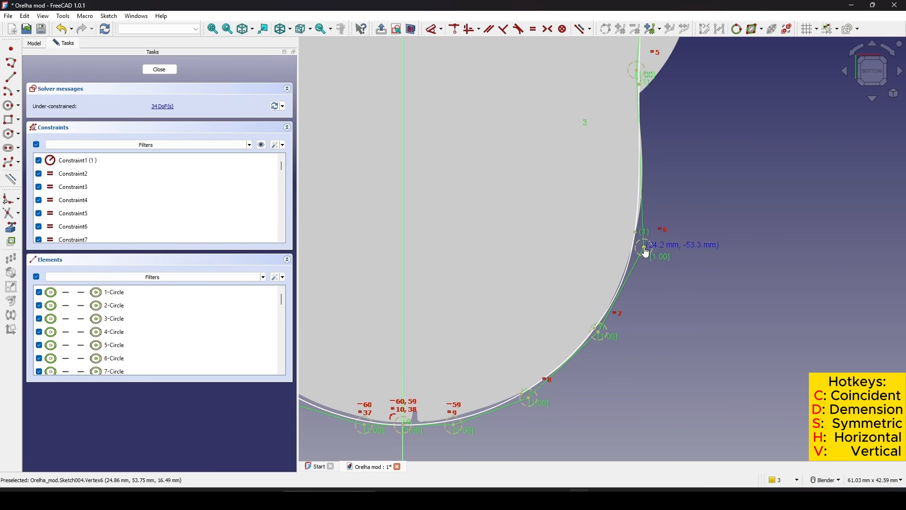
{"action": "scroll", "coordinate": [698, 219], "scroll_direction": "down", "scroll_amount": 2}
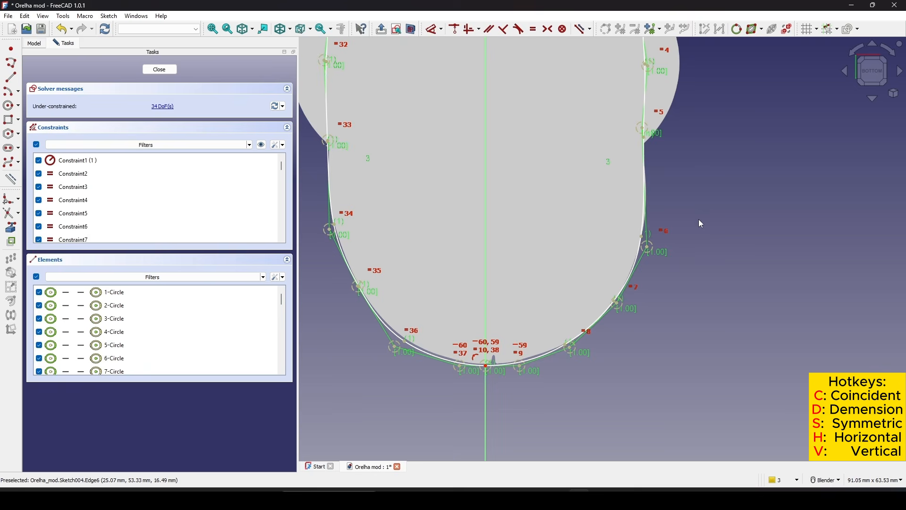
Step: Finish editing OuterProfile002 and show the model in the left side view
{"action": "left_click", "coordinate": [168, 73]}
{"action": "middle_click_drag", "start_coordinate": [528, 238], "coordinate": [729, 210]}
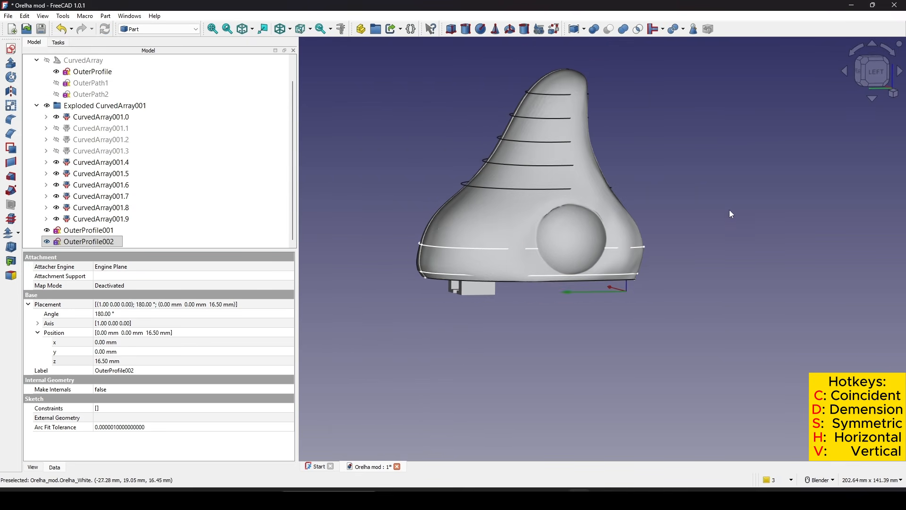
{"action": "left_click", "coordinate": [876, 77]}
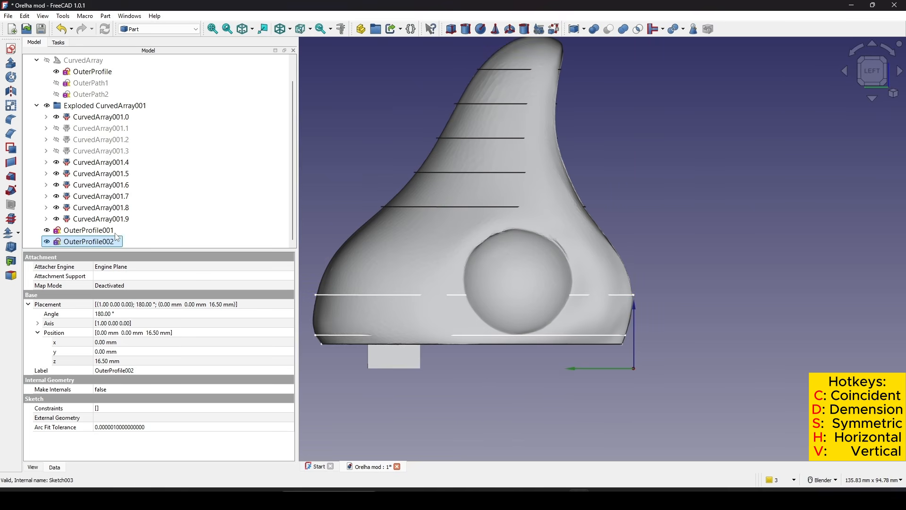
Step: Paste a copy of the OuterProfile002 sketch and set its Z position to 27.50 mm
{"action": "key", "text": "ctrl+v"}
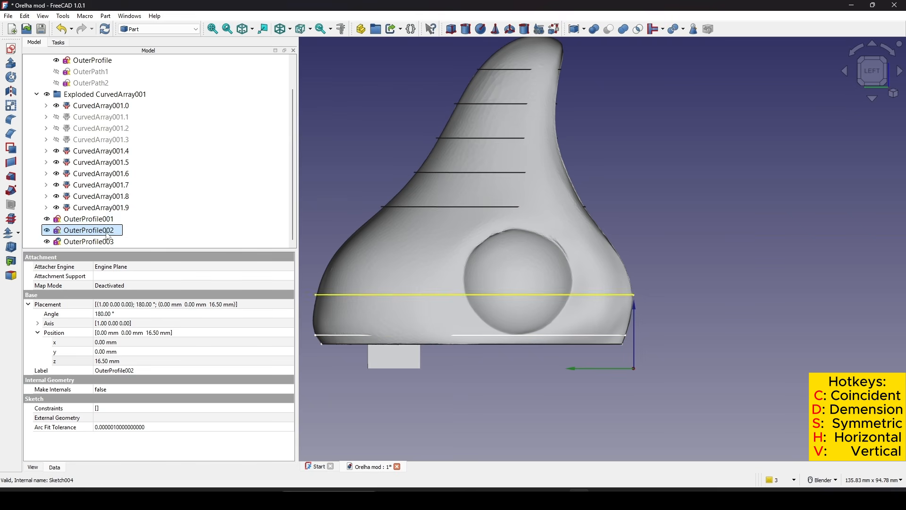
{"action": "left_click", "coordinate": [116, 360]}
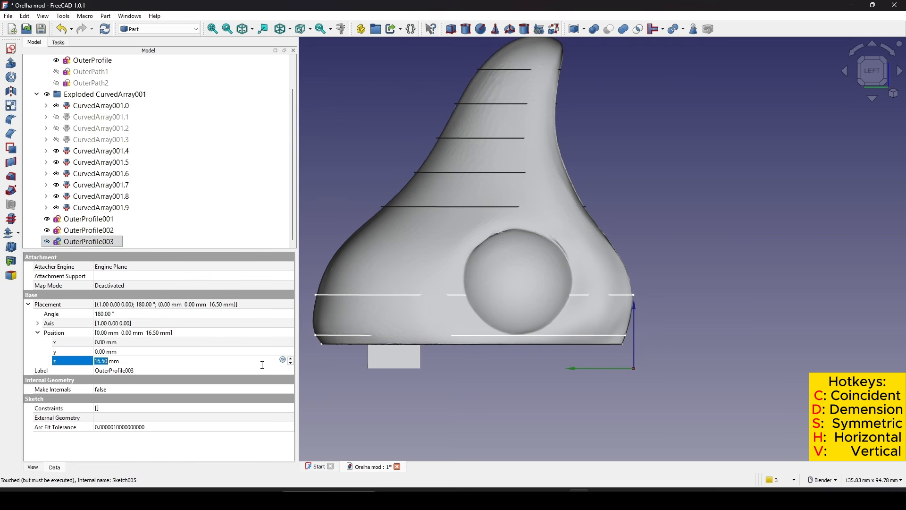
{"action": "left_click", "coordinate": [291, 359]}
{"action": "left_click", "coordinate": [291, 359]}
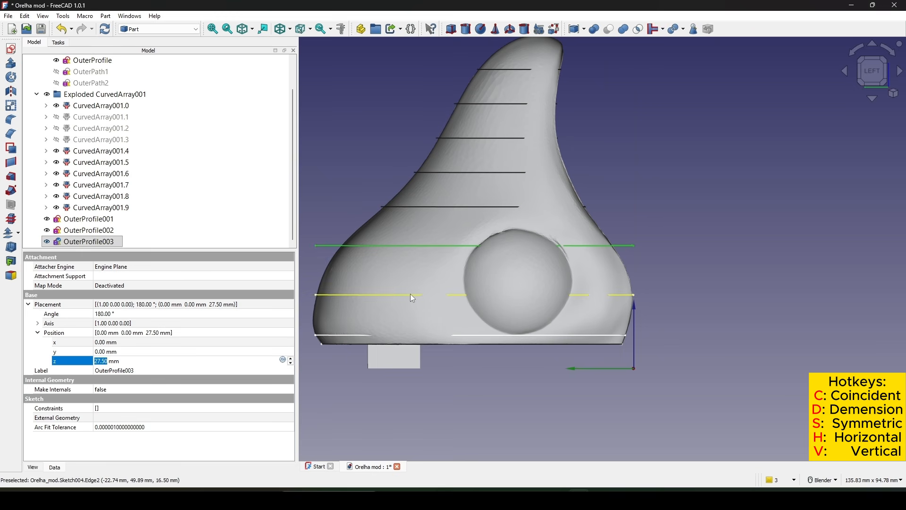
Step: Edit the OuterProfile003 sketch and fit the right corner and upper right spline control points to the body's silhouette
{"action": "middle_click_drag", "start_coordinate": [725, 262], "coordinate": [669, 280]}
{"action": "middle_click_drag", "start_coordinate": [621, 244], "coordinate": [597, 277], "text": "shift"}
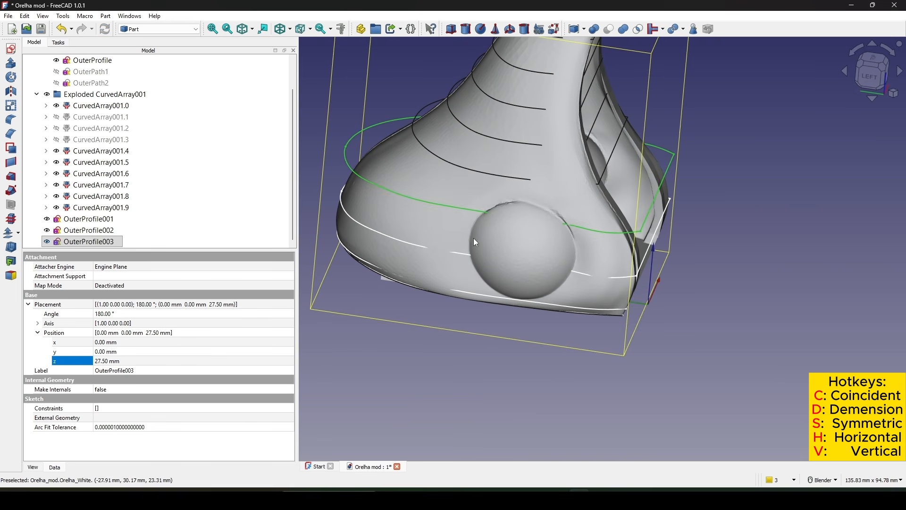
{"action": "double_click", "coordinate": [109, 241]}
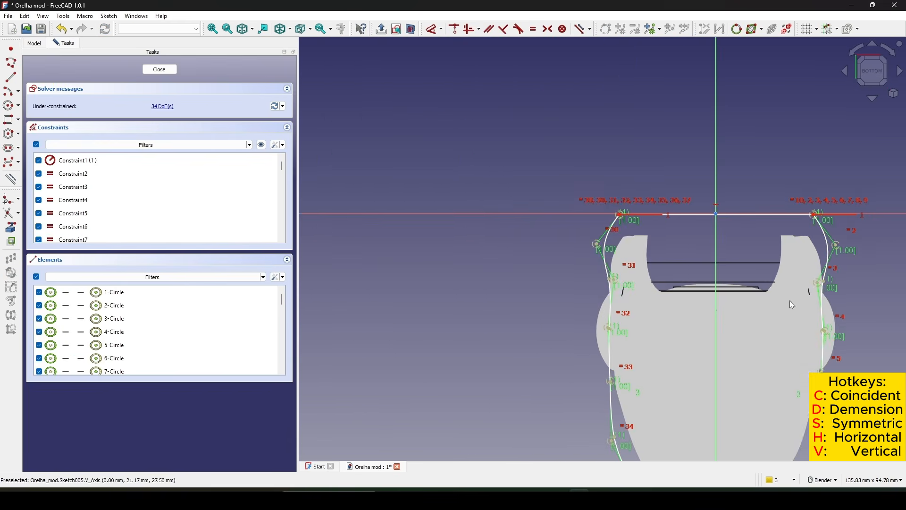
{"action": "scroll", "coordinate": [558, 215], "scroll_direction": "up", "scroll_amount": 2}
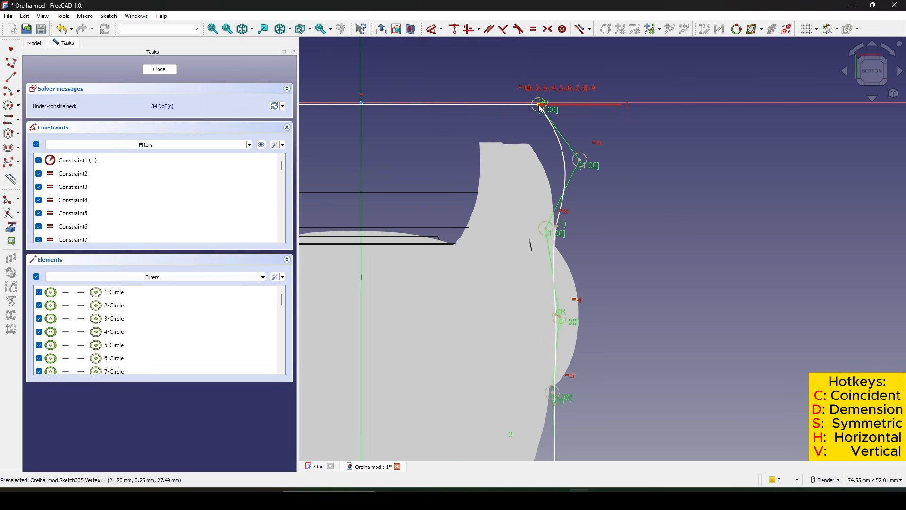
{"action": "left_click_drag", "start_coordinate": [539, 104], "coordinate": [528, 148]}
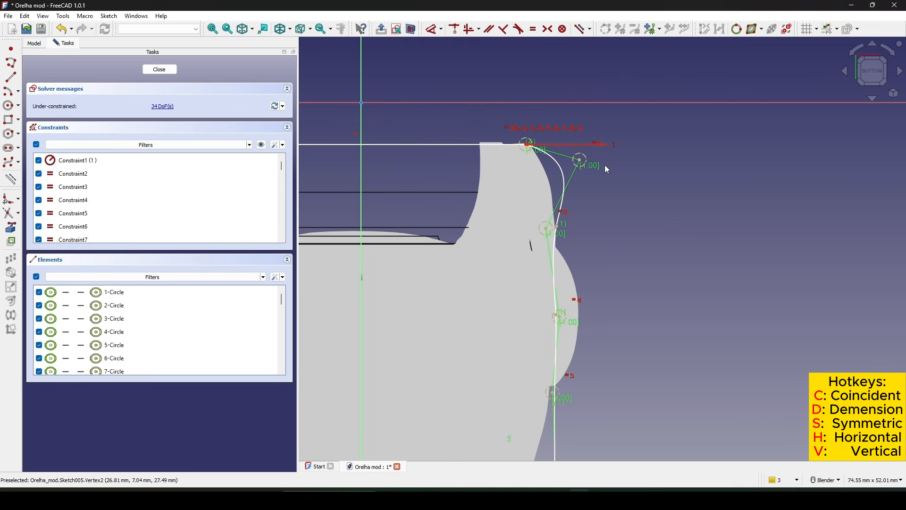
{"action": "left_click_drag", "start_coordinate": [585, 163], "coordinate": [559, 180]}
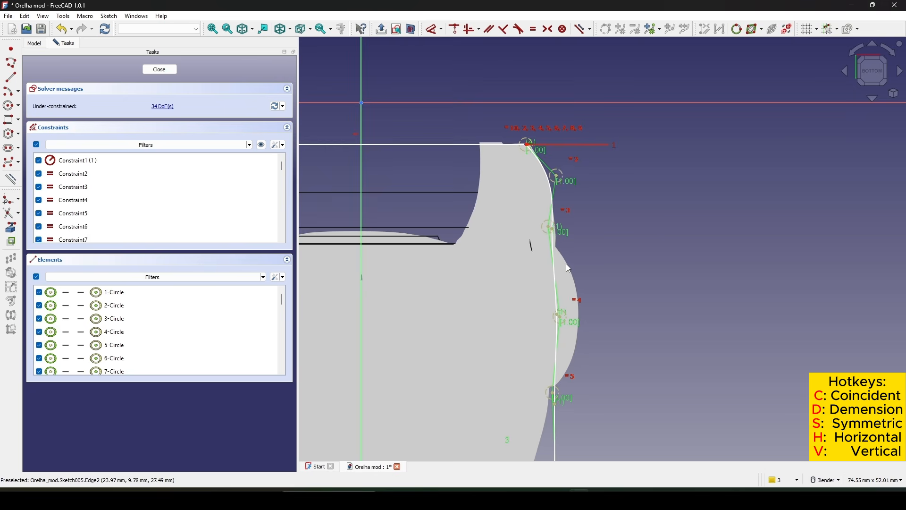
{"action": "middle_click_drag", "start_coordinate": [566, 264], "coordinate": [583, 188], "text": "shift"}
{"action": "left_click_drag", "start_coordinate": [572, 323], "coordinate": [566, 320]}
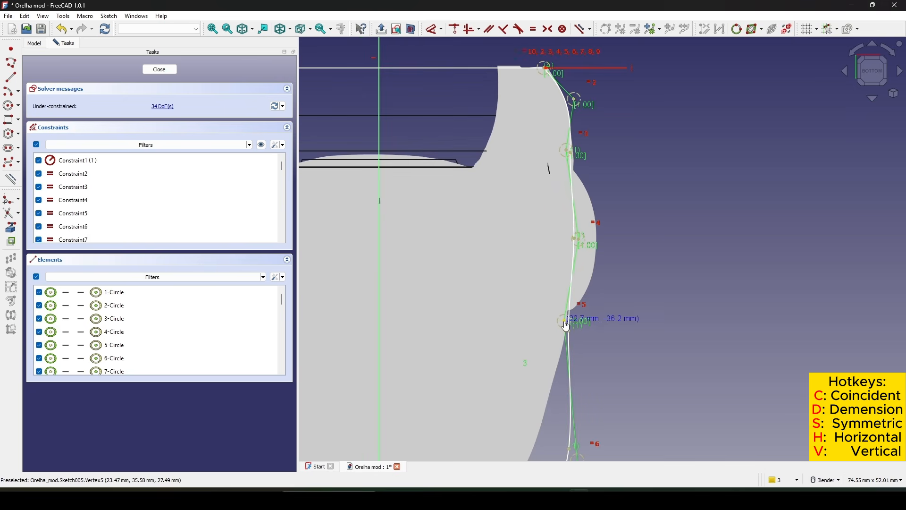
Step: Move the lower right control points and the bottom end of the spline inward to follow the body's rounded end
{"action": "middle_click_drag", "start_coordinate": [582, 330], "coordinate": [618, 179], "text": "shift"}
{"action": "left_click_drag", "start_coordinate": [621, 317], "coordinate": [578, 301]}
{"action": "left_click_drag", "start_coordinate": [585, 385], "coordinate": [545, 363]}
{"action": "mouse_move", "coordinate": [522, 431]}
{"action": "left_mouse_down"}
{"action": "mouse_move", "coordinate": [496, 382]}
{"action": "mouse_move", "coordinate": [542, 352]}
{"action": "left_mouse_up"}
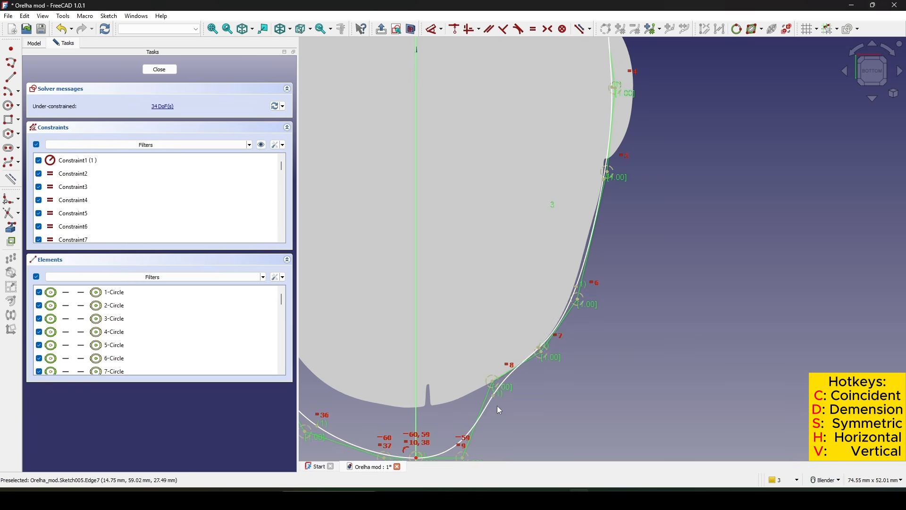
{"action": "middle_click_drag", "start_coordinate": [472, 455], "coordinate": [502, 362], "text": "shift"}
{"action": "left_click_drag", "start_coordinate": [493, 367], "coordinate": [493, 312]}
Step: Fit the lower left spline control points of the profile to the body's silhouette
{"action": "scroll", "coordinate": [360, 354], "scroll_direction": "up", "scroll_amount": 1}
{"action": "middle_click_drag", "start_coordinate": [360, 354], "coordinate": [409, 393], "text": "shift"}
{"action": "left_click_drag", "start_coordinate": [380, 382], "coordinate": [395, 315]}
{"action": "middle_click_drag", "start_coordinate": [394, 315], "coordinate": [429, 326], "text": "shift"}
{"action": "left_click_drag", "start_coordinate": [384, 334], "coordinate": [415, 279]}
{"action": "middle_click_drag", "start_coordinate": [381, 243], "coordinate": [405, 283], "text": "shift"}
{"action": "left_click_drag", "start_coordinate": [364, 286], "coordinate": [409, 236]}
Step: Adjust the upper left spline control points and the left corner to match the body's side outline
{"action": "middle_click_drag", "start_coordinate": [409, 237], "coordinate": [396, 263], "text": "shift"}
{"action": "left_click_drag", "start_coordinate": [367, 256], "coordinate": [387, 251]}
{"action": "middle_click_drag", "start_coordinate": [401, 194], "coordinate": [428, 265], "text": "shift"}
{"action": "left_click_drag", "start_coordinate": [398, 173], "coordinate": [401, 191]}
{"action": "left_click_drag", "start_coordinate": [362, 93], "coordinate": [387, 140]}
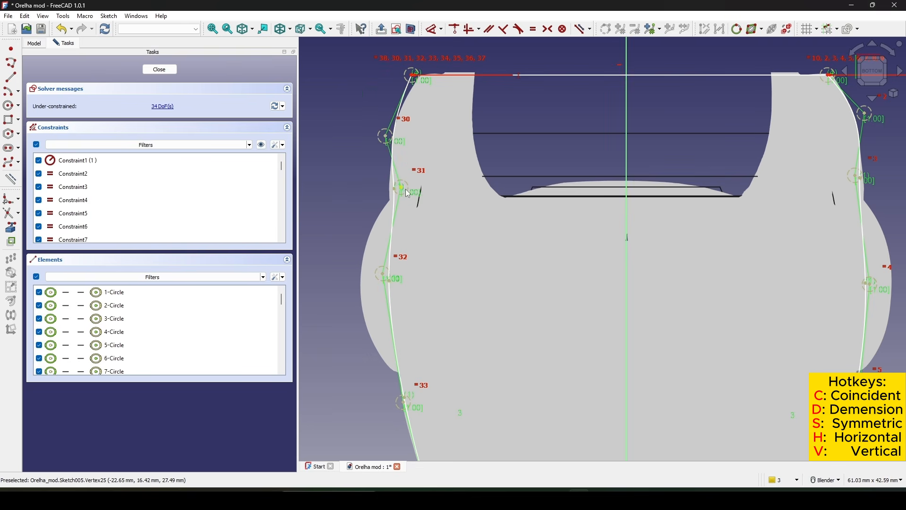
{"action": "left_click_drag", "start_coordinate": [406, 190], "coordinate": [401, 190]}
Step: Fine-tune the corner points at both ends of the profile's straight edge against the silhouette and close the sketch
{"action": "scroll", "coordinate": [493, 180], "scroll_direction": "down", "scroll_amount": 2}
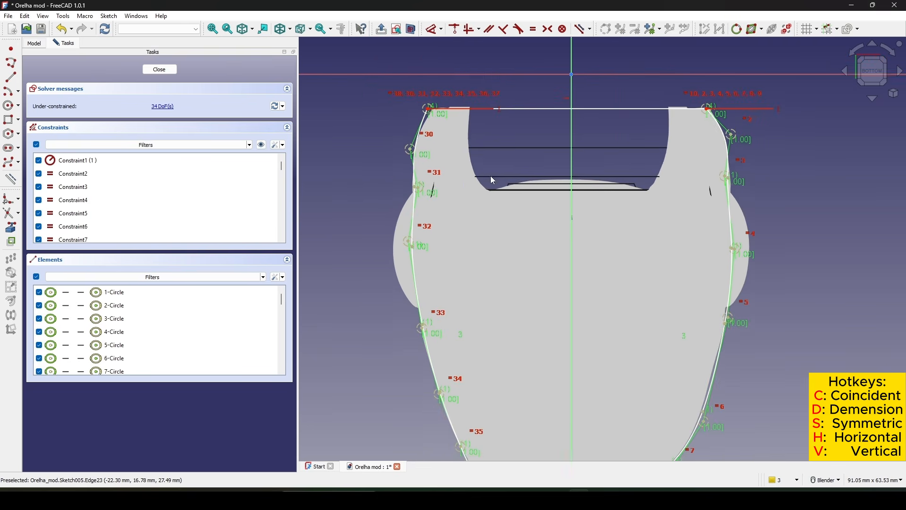
{"action": "middle_click_drag", "start_coordinate": [490, 175], "coordinate": [468, 185], "text": "shift"}
{"action": "scroll", "coordinate": [419, 129], "scroll_direction": "up", "scroll_amount": 4}
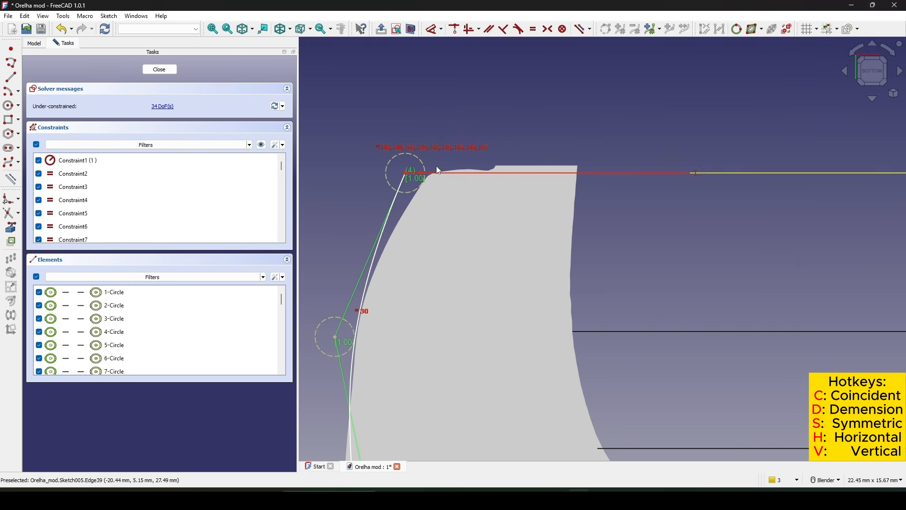
{"action": "mouse_move", "coordinate": [425, 172]}
{"action": "left_mouse_down"}
{"action": "mouse_move", "coordinate": [463, 167]}
{"action": "mouse_move", "coordinate": [422, 172]}
{"action": "mouse_move", "coordinate": [430, 176]}
{"action": "left_mouse_up"}
{"action": "middle_click_drag", "start_coordinate": [560, 176], "coordinate": [97, 184], "text": "shift"}
{"action": "scroll", "coordinate": [724, 189], "scroll_direction": "down", "scroll_amount": 3}
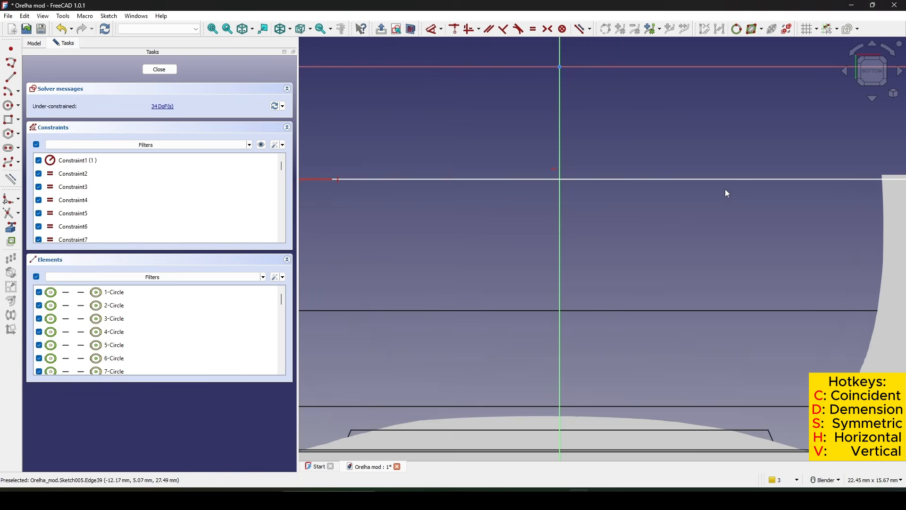
{"action": "middle_click_drag", "start_coordinate": [724, 189], "coordinate": [479, 200], "text": "shift"}
{"action": "scroll", "coordinate": [597, 191], "scroll_direction": "up", "scroll_amount": 3}
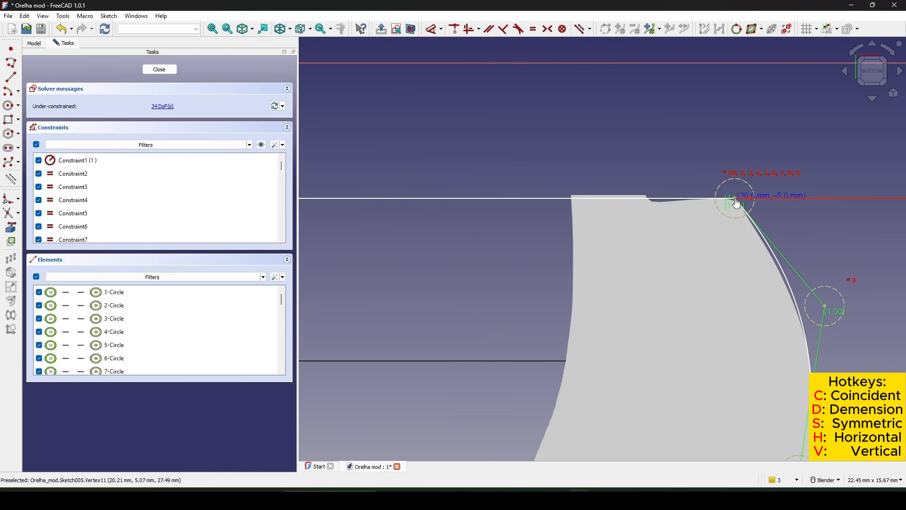
{"action": "scroll", "coordinate": [730, 204], "scroll_direction": "down", "scroll_amount": 8}
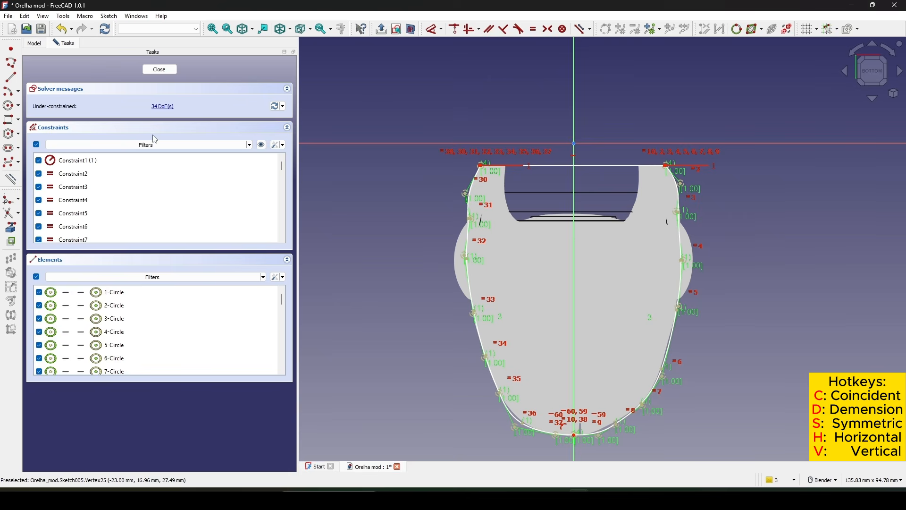
{"action": "left_click", "coordinate": [160, 69]}
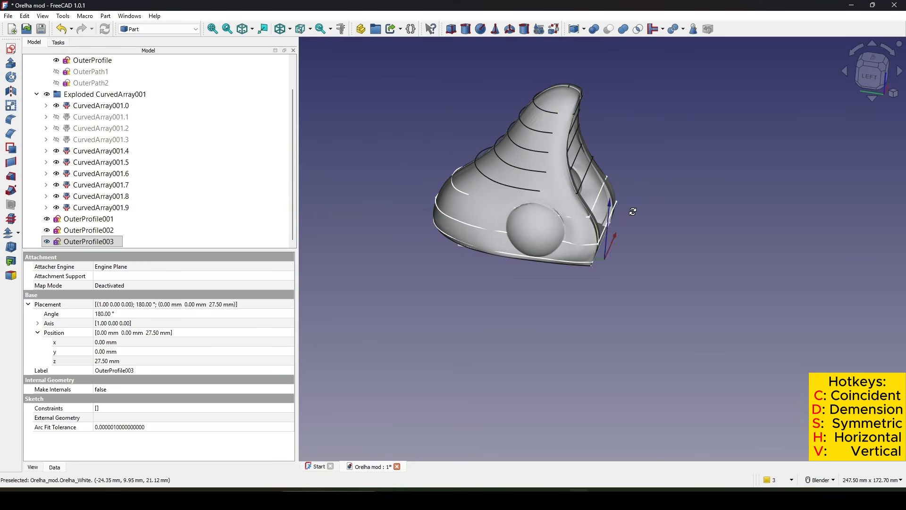
Step: Copy the OuterProfile003 label and rename the array element CurvedArray001.4 as OuterProfile004
{"action": "left_click", "coordinate": [672, 210]}
{"action": "middle_click_drag", "start_coordinate": [672, 210], "coordinate": [566, 199]}
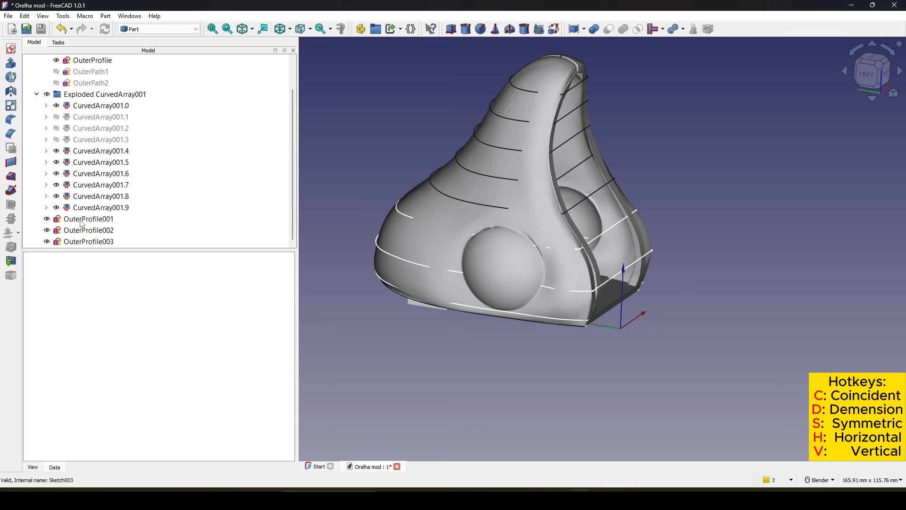
{"action": "left_click", "coordinate": [98, 219]}
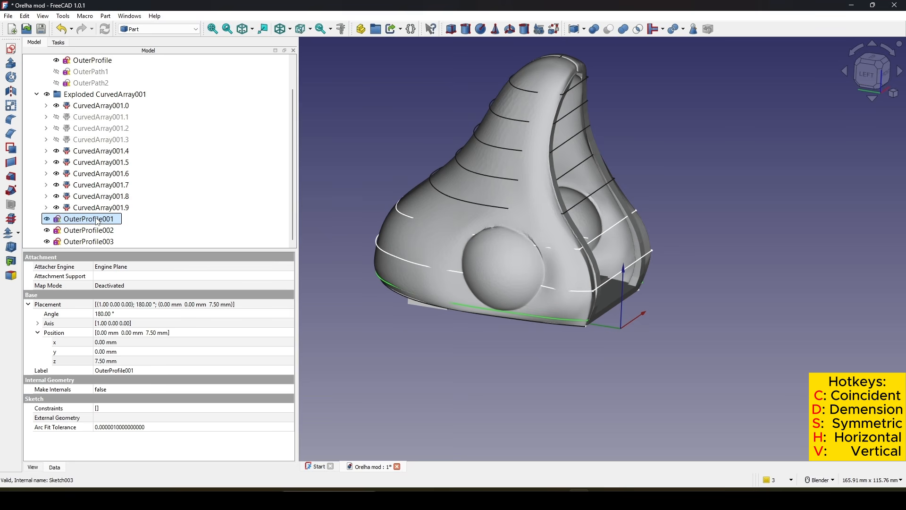
{"action": "left_click", "coordinate": [101, 242]}
{"action": "right_click", "coordinate": [108, 241]}
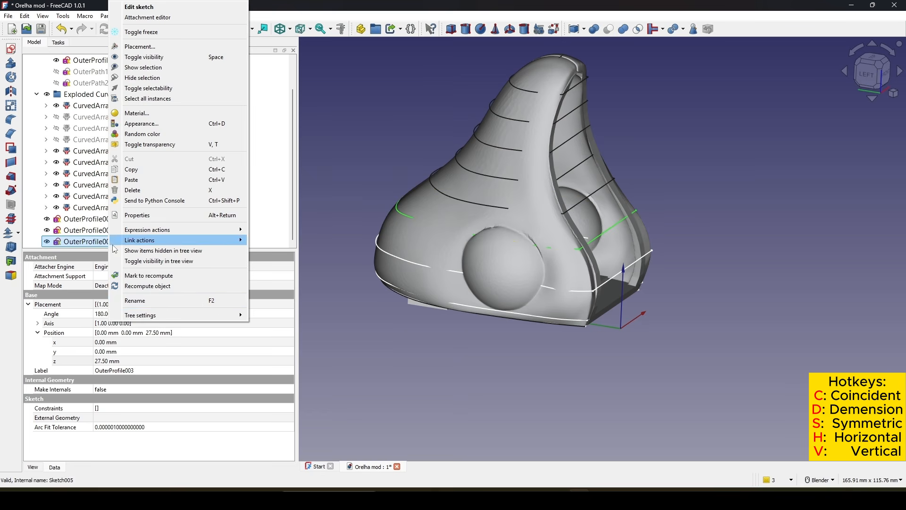
{"action": "left_click", "coordinate": [153, 300]}
{"action": "key", "text": "ctrl+c"}
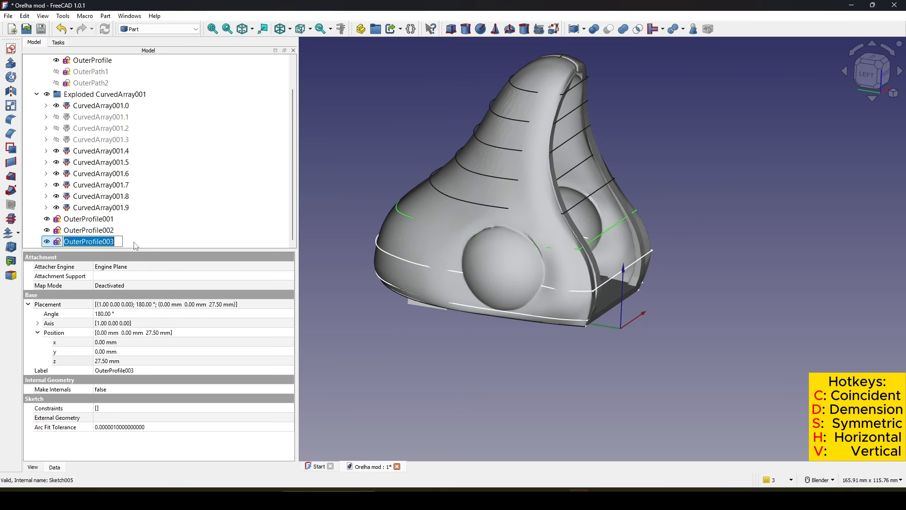
{"action": "left_click", "coordinate": [113, 230]}
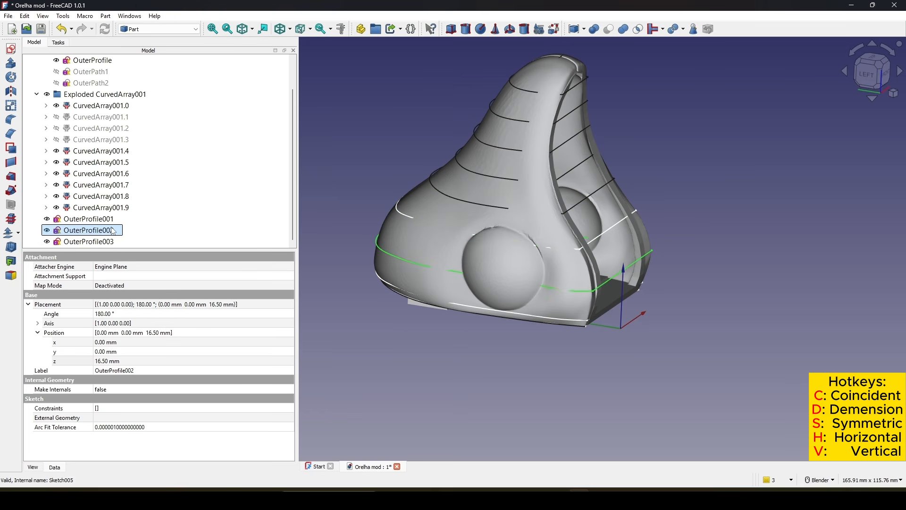
{"action": "left_click", "coordinate": [114, 152]}
{"action": "right_click", "coordinate": [136, 150]}
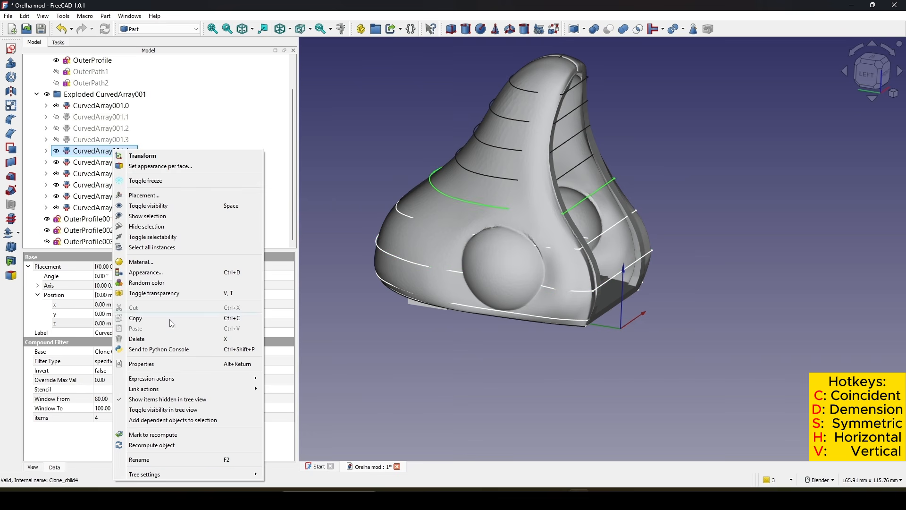
{"action": "left_click", "coordinate": [157, 457]}
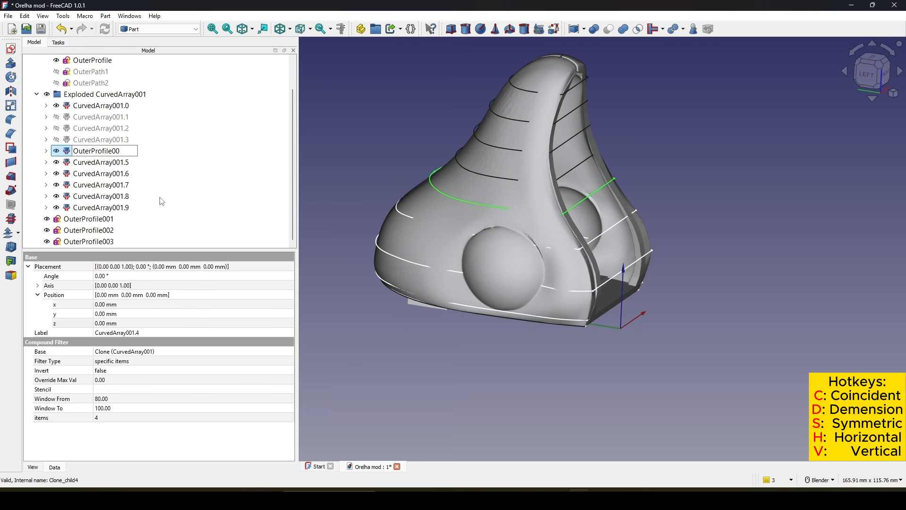
{"action": "type", "text": "OuterProfile004"}
Step: Rename the array element CurvedArray001.5 as OuterProfile005
{"action": "left_click", "coordinate": [114, 163]}
{"action": "right_click", "coordinate": [114, 163]}
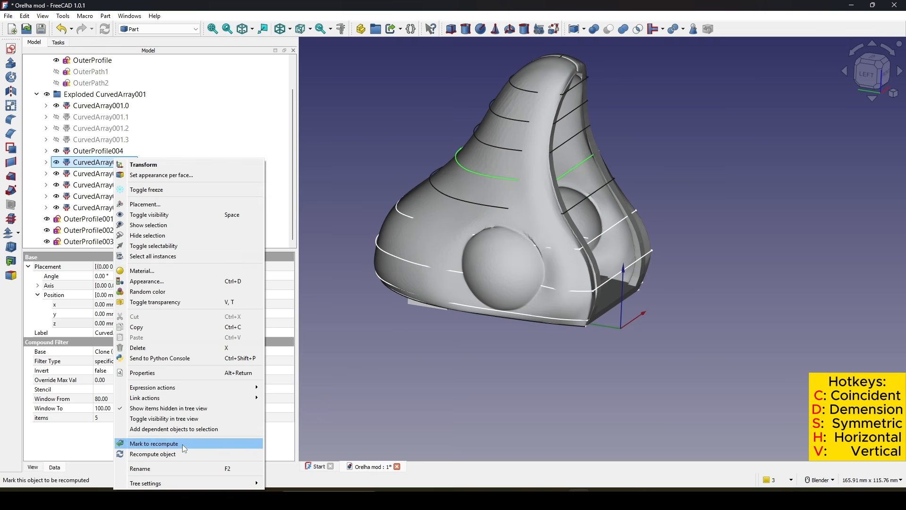
{"action": "left_click", "coordinate": [179, 468]}
{"action": "type", "text": "OuterProfile003"}
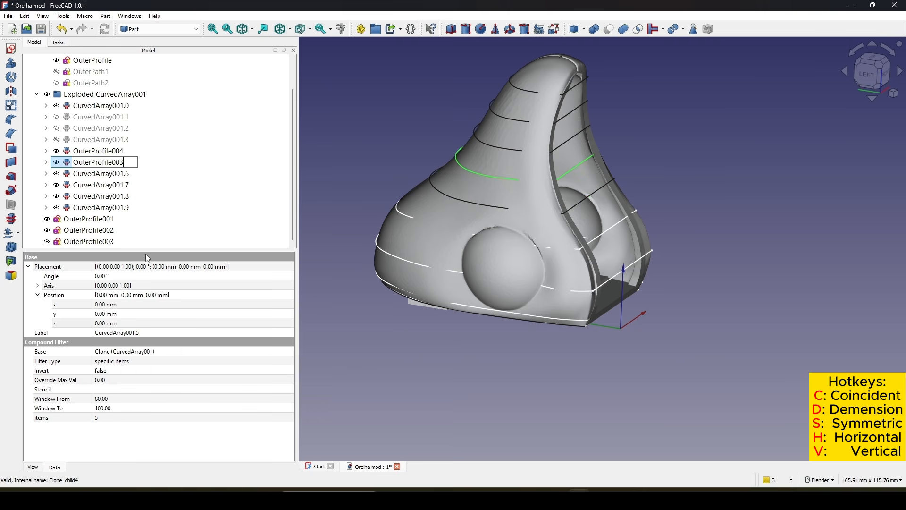
{"action": "key", "text": "BackSpace"}
{"action": "type", "text": "5"}
Step: Rename CurvedArray001.6 as OuterProfile006 and CurvedArray001.7 as CurvedArray007
{"action": "right_click", "coordinate": [127, 175]}
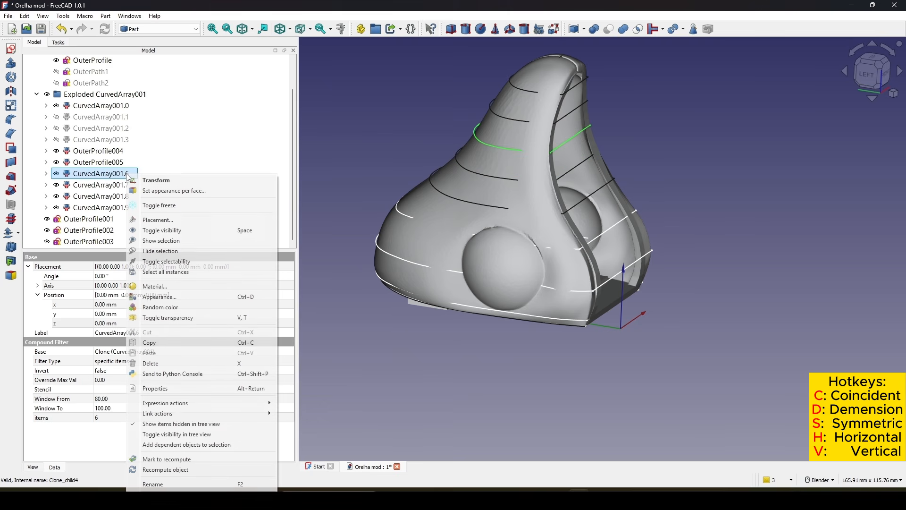
{"action": "left_click", "coordinate": [215, 484]}
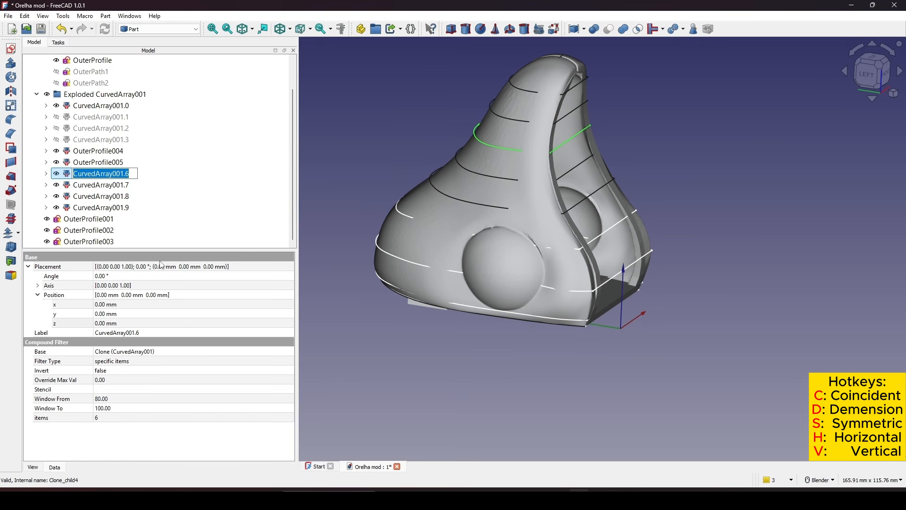
{"action": "right_click", "coordinate": [124, 182]}
{"action": "left_click", "coordinate": [158, 311]}
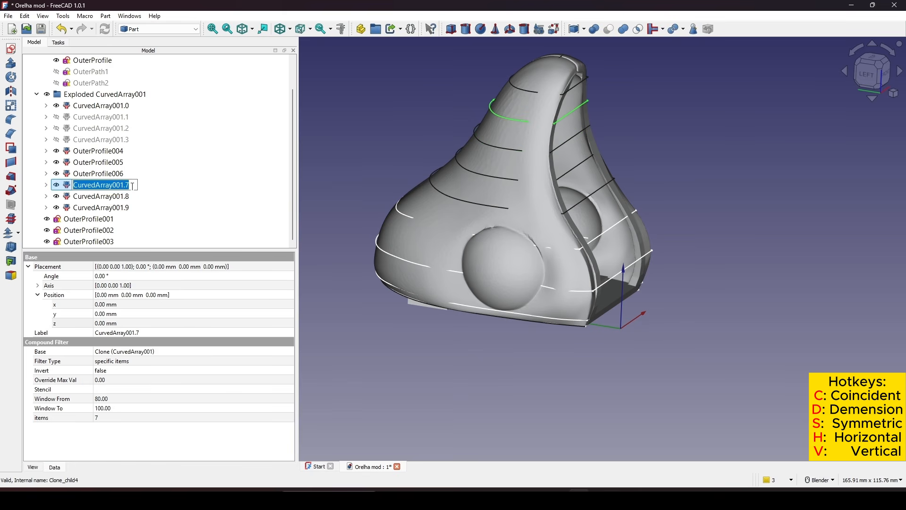
{"action": "left_click", "coordinate": [133, 186]}
{"action": "key", "text": "BackSpace"}
{"action": "key", "text": "BackSpace"}
{"action": "key", "text": "BackSpace"}
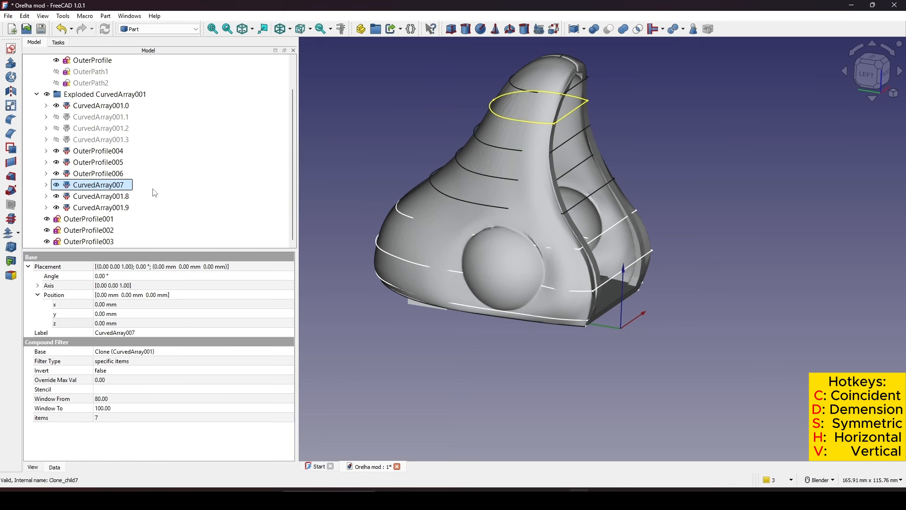
Step: Rename CurvedArray001.8 as OuterProfile008 and CurvedArray001.9 as OuterProfile009
{"action": "right_click", "coordinate": [136, 196]}
{"action": "left_click", "coordinate": [147, 232]}
{"action": "key", "text": "ctrl+v"}
{"action": "right_click", "coordinate": [124, 206]}
{"action": "left_click", "coordinate": [176, 310]}
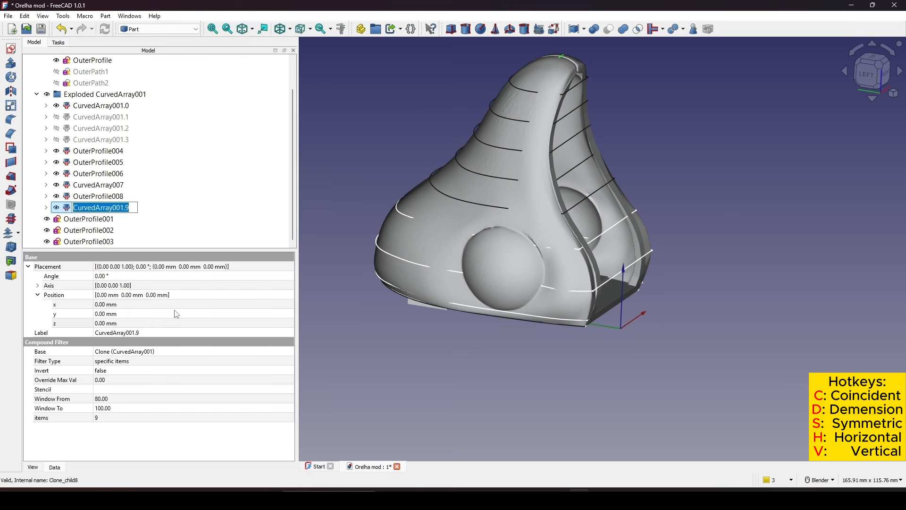
{"action": "key", "text": "ctrl+v"}
{"action": "key", "text": "BackSpace"}
{"action": "type", "text": "9"}
{"action": "key", "text": "Return"}
{"action": "left_click", "coordinate": [684, 180]}
{"action": "middle_click_drag", "start_coordinate": [683, 180], "coordinate": [669, 206], "text": "shift"}
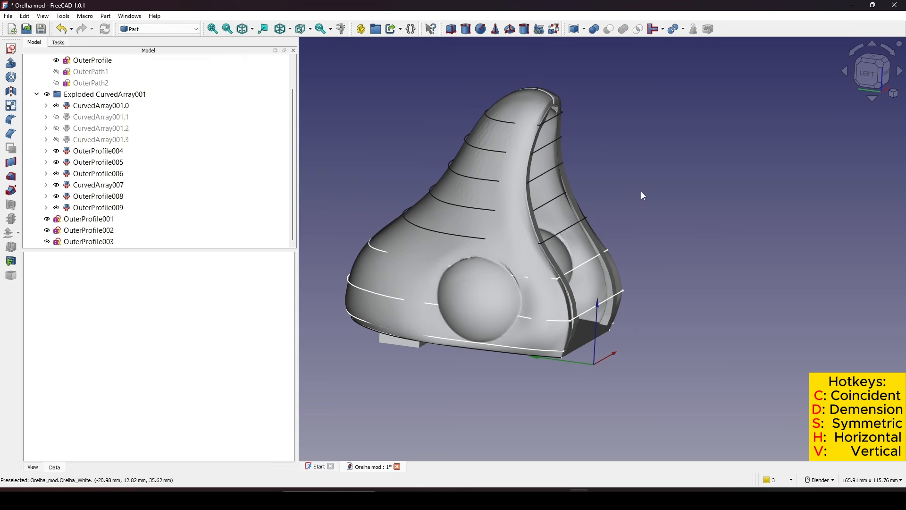
Step: Create a solid loft through OuterProfile, OuterProfile001 to OuterProfile006, CurvedArray007, OuterProfile008 and OuterProfile009, in that order
{"action": "left_click", "coordinate": [12, 178]}
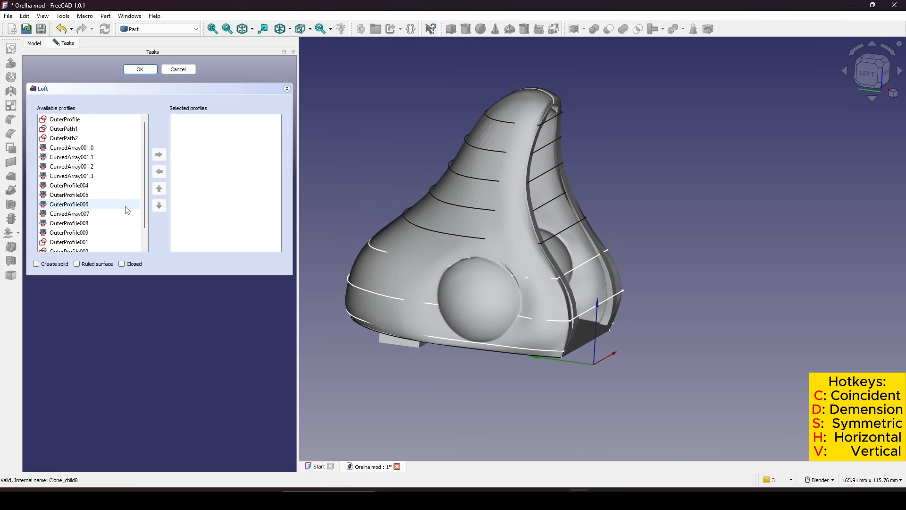
{"action": "double_click", "coordinate": [81, 120]}
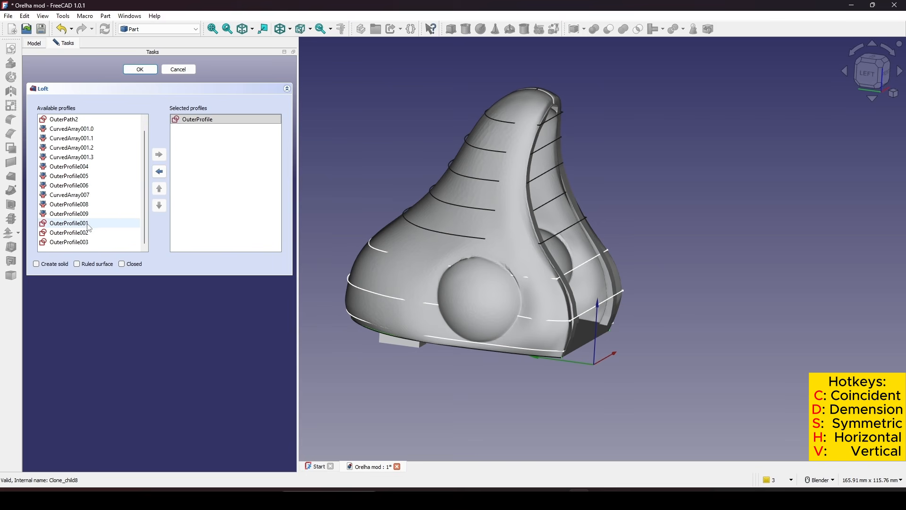
{"action": "double_click", "coordinate": [88, 224]}
{"action": "double_click", "coordinate": [89, 233]}
{"action": "double_click", "coordinate": [91, 233]}
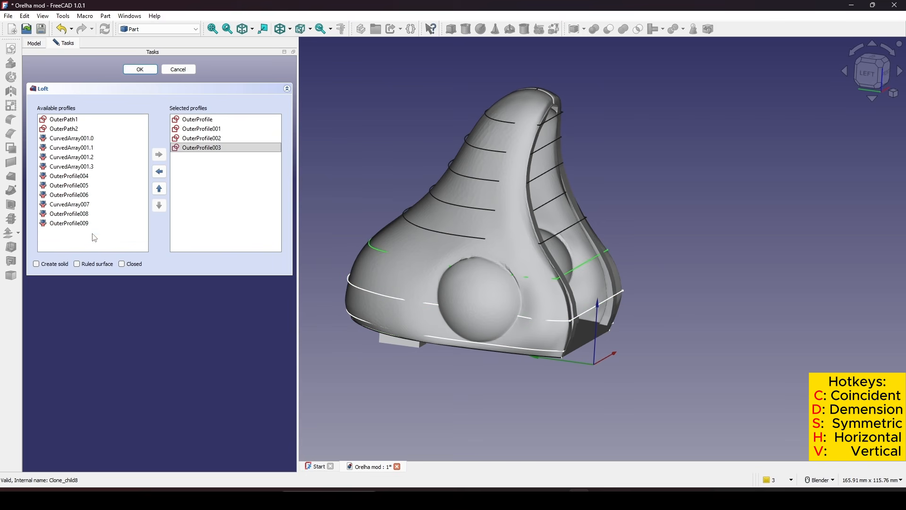
{"action": "double_click", "coordinate": [94, 176]}
{"action": "double_click", "coordinate": [96, 177]}
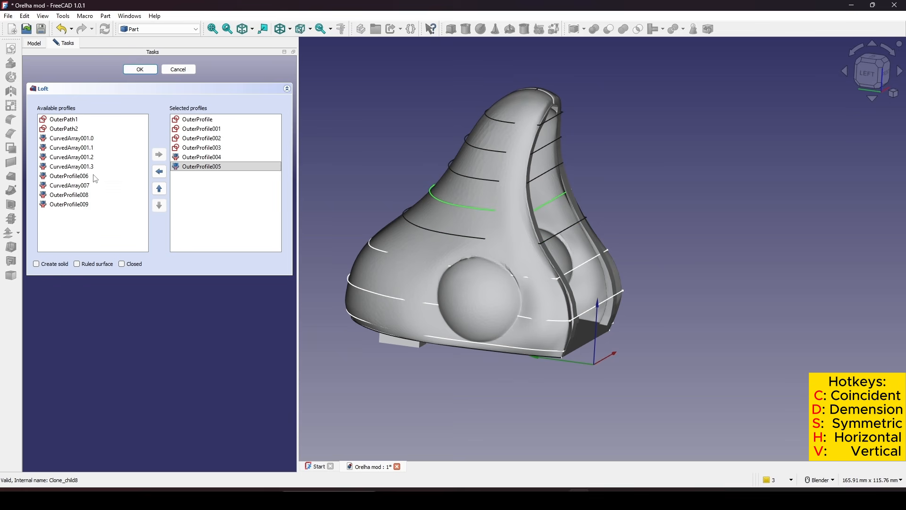
{"action": "double_click", "coordinate": [94, 176]}
{"action": "double_click", "coordinate": [94, 177]}
{"action": "double_click", "coordinate": [94, 177]}
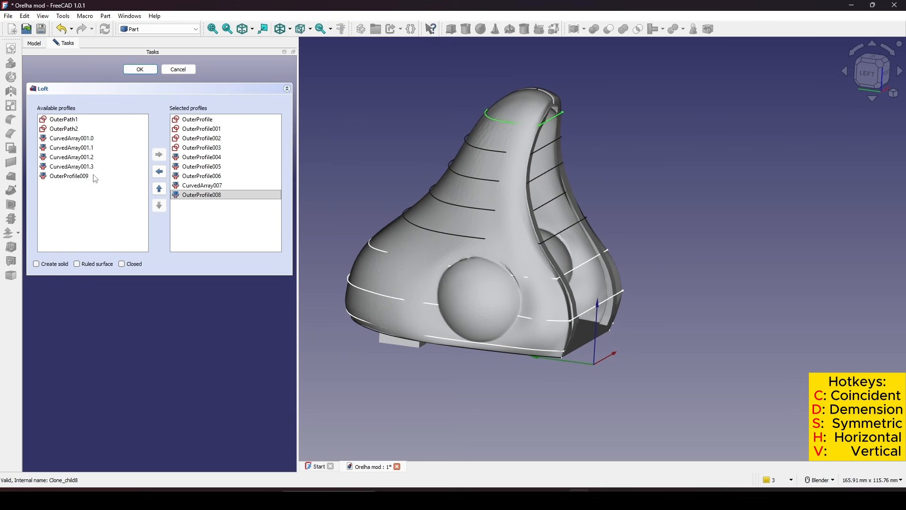
{"action": "double_click", "coordinate": [95, 176]}
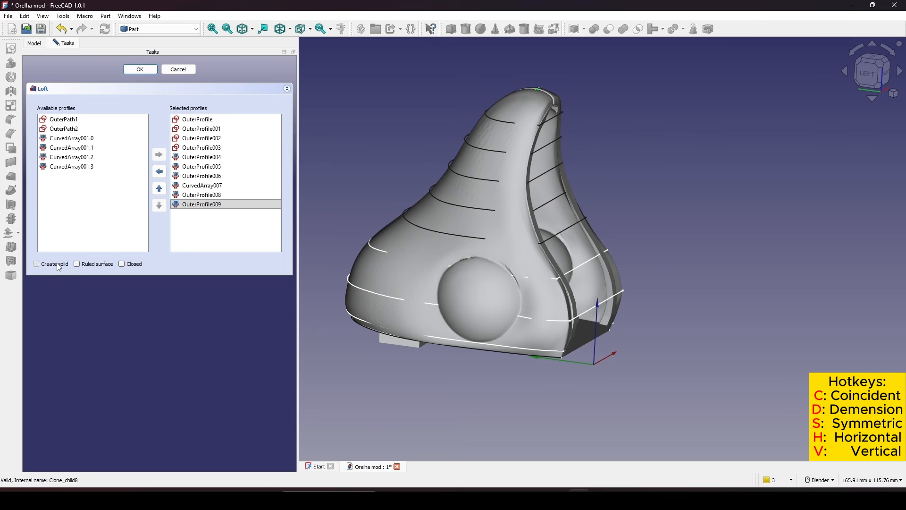
{"action": "left_click", "coordinate": [140, 70]}
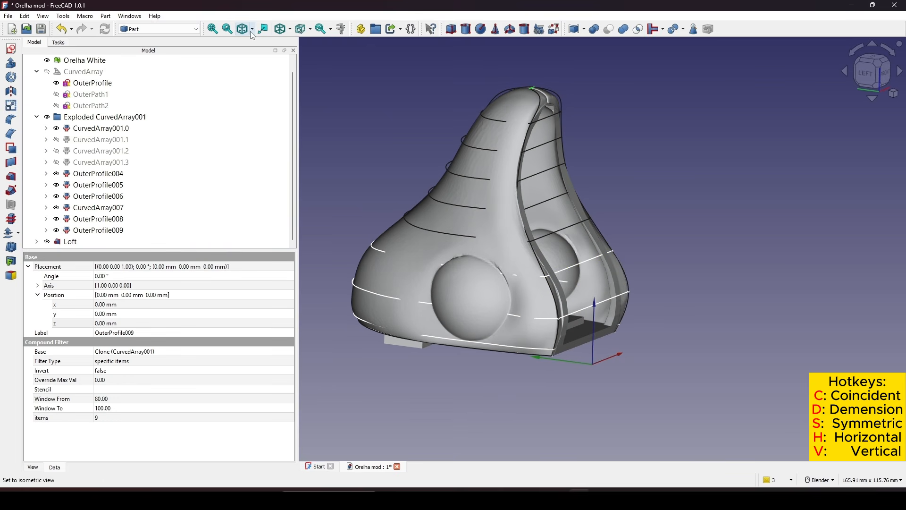
Step: Set the draw style to Flat lines and hide the Orelha White mesh
{"action": "left_click", "coordinate": [290, 33]}
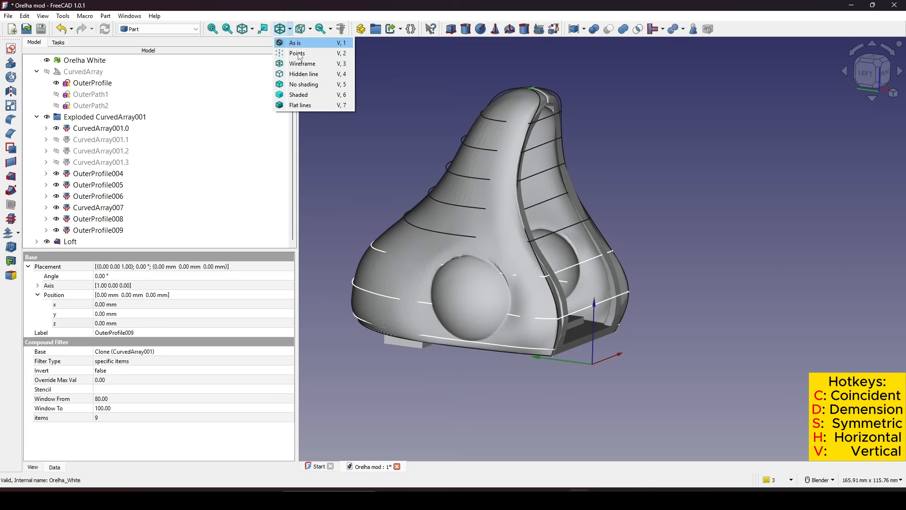
{"action": "left_click", "coordinate": [304, 105]}
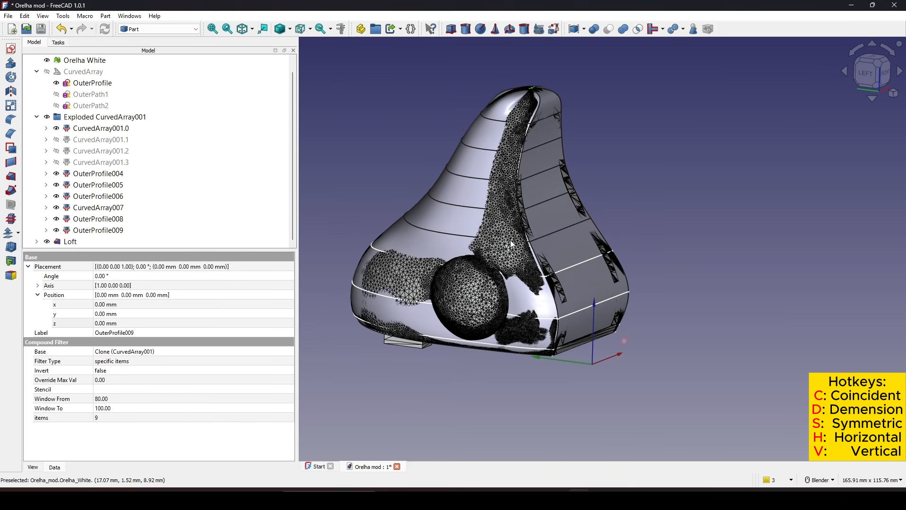
{"action": "middle_click_drag", "start_coordinate": [707, 203], "coordinate": [700, 205]}
{"action": "scroll", "coordinate": [78, 106], "scroll_direction": "up", "scroll_amount": 1}
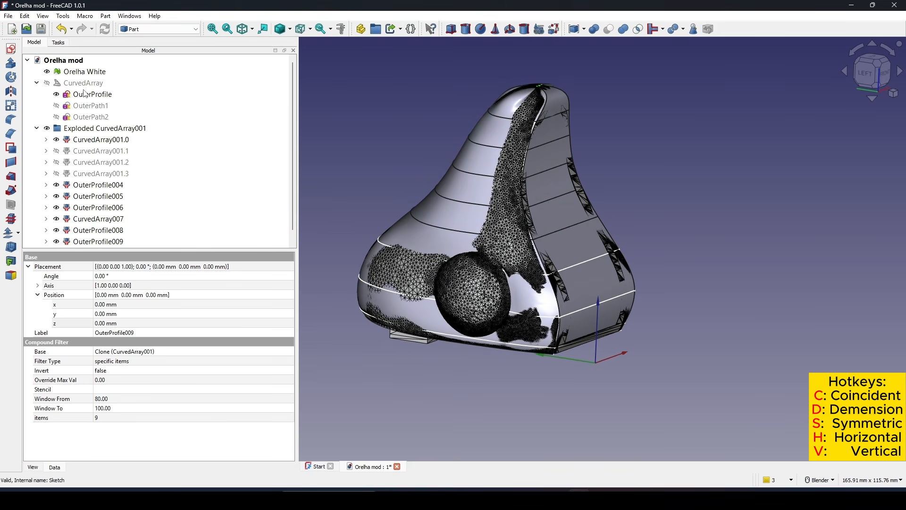
{"action": "left_click", "coordinate": [84, 72]}
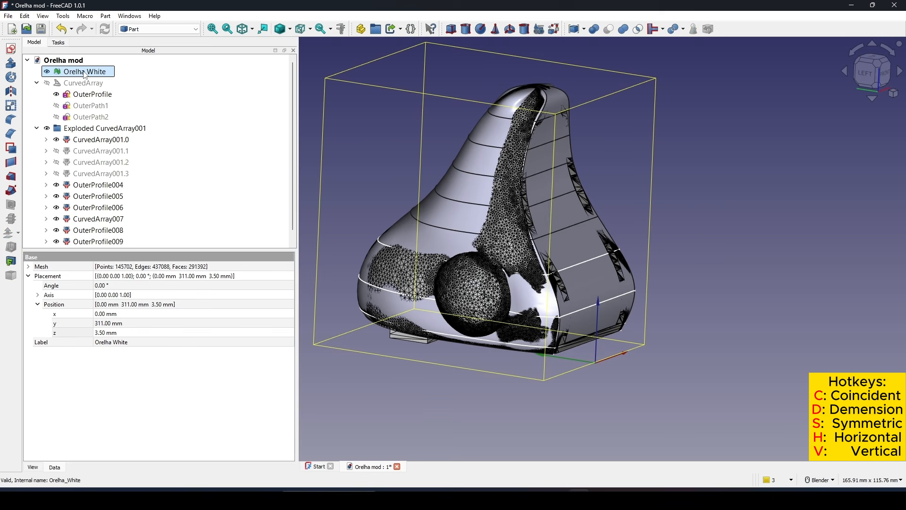
{"action": "key", "text": "space"}
{"action": "middle_click_drag", "start_coordinate": [511, 273], "coordinate": [509, 242], "text": "shift"}
{"action": "scroll", "coordinate": [85, 208], "scroll_direction": "down", "scroll_amount": 1}
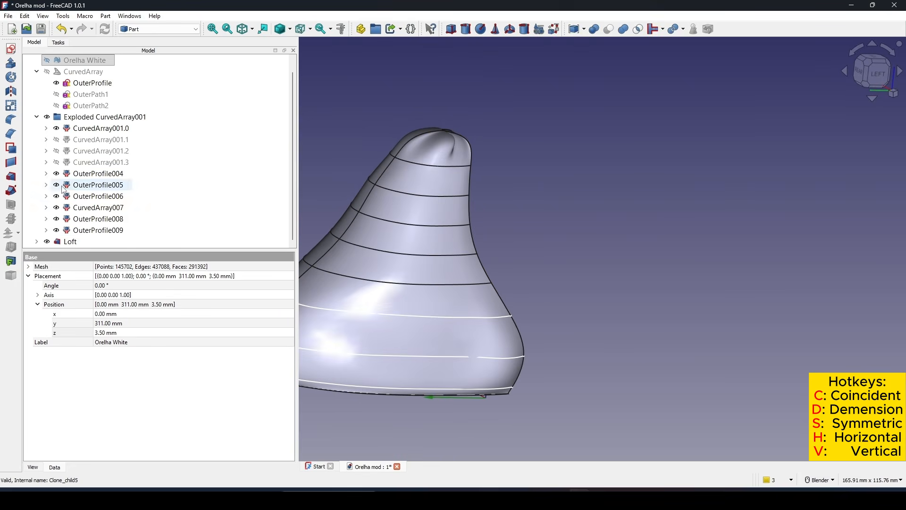
Step: Set the loft's Max Degree to 3
{"action": "left_click", "coordinate": [78, 241]}
{"action": "left_click", "coordinate": [77, 391]}
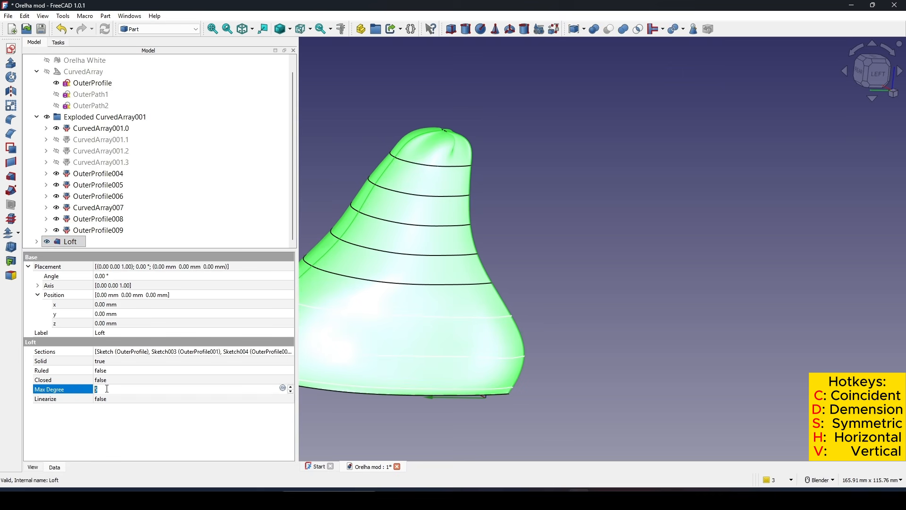
{"action": "type", "text": "3"}
{"action": "key", "text": "Return"}
{"action": "middle_click_drag", "start_coordinate": [565, 307], "coordinate": [430, 322]}
{"action": "left_click", "coordinate": [737, 160]}
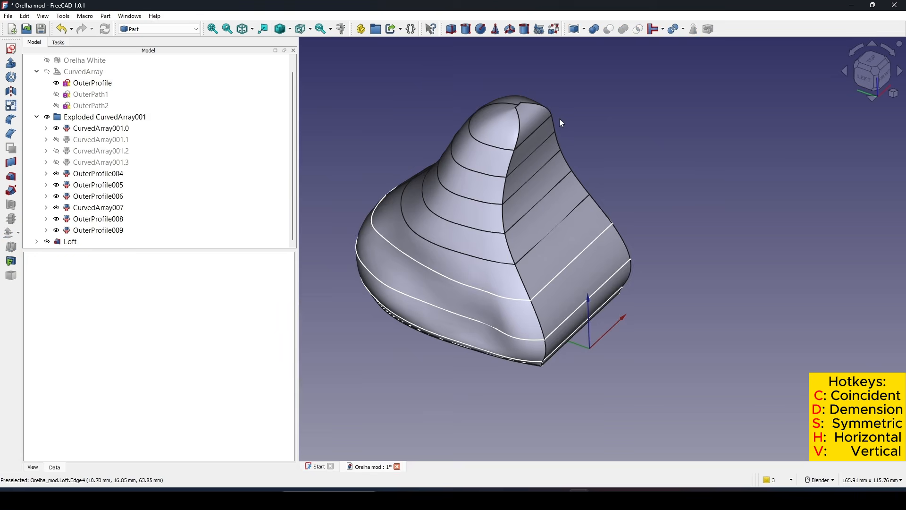
Step: Examine the loft's tip around the topmost profile from several angles, checking the transition between its upper sections
{"action": "scroll", "coordinate": [556, 118], "scroll_direction": "up", "scroll_amount": 3}
{"action": "middle_click_drag", "start_coordinate": [554, 120], "coordinate": [601, 170], "text": "shift"}
{"action": "middle_click_drag", "start_coordinate": [567, 174], "coordinate": [556, 125]}
{"action": "scroll", "coordinate": [542, 163], "scroll_direction": "up", "scroll_amount": 5}
{"action": "scroll", "coordinate": [538, 163], "scroll_direction": "up", "scroll_amount": 1}
{"action": "middle_click_drag", "start_coordinate": [499, 180], "coordinate": [515, 209]}
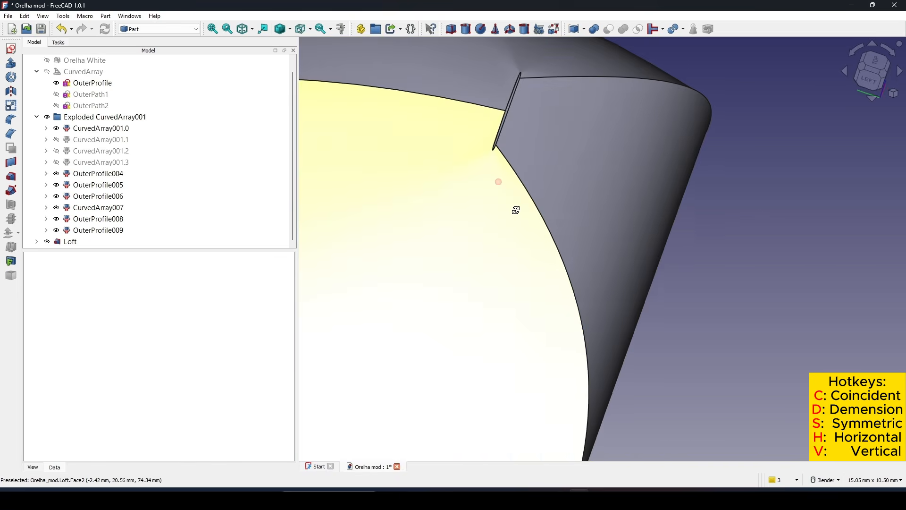
{"action": "scroll", "coordinate": [678, 246], "scroll_direction": "down", "scroll_amount": 9}
{"action": "middle_click_drag", "start_coordinate": [681, 317], "coordinate": [616, 272]}
{"action": "middle_click_drag", "start_coordinate": [644, 284], "coordinate": [598, 96], "text": "shift"}
{"action": "middle_click_drag", "start_coordinate": [552, 115], "coordinate": [596, 190]}
{"action": "scroll", "coordinate": [594, 271], "scroll_direction": "up", "scroll_amount": 7}
{"action": "middle_click_drag", "start_coordinate": [578, 123], "coordinate": [589, 270], "text": "shift"}
{"action": "scroll", "coordinate": [620, 221], "scroll_direction": "up", "scroll_amount": 3}
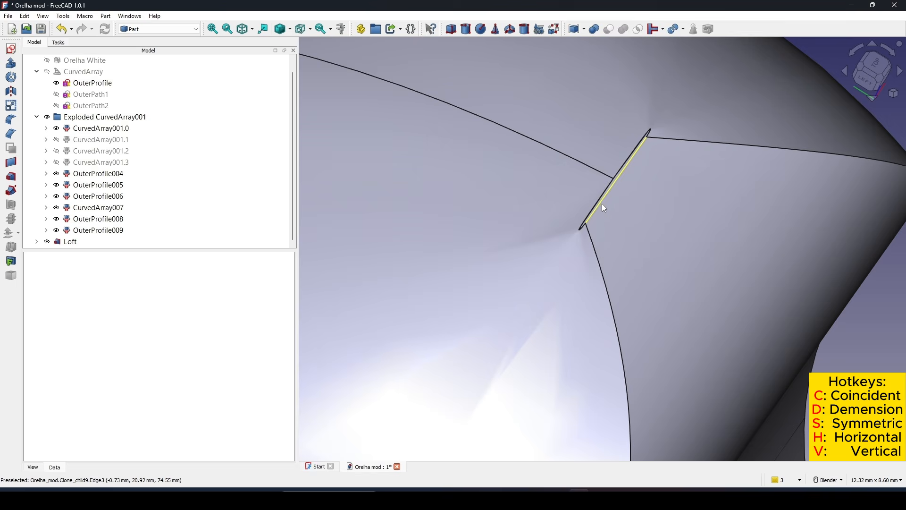
{"action": "scroll", "coordinate": [607, 210], "scroll_direction": "down", "scroll_amount": 6}
{"action": "scroll", "coordinate": [606, 217], "scroll_direction": "up", "scroll_amount": 3}
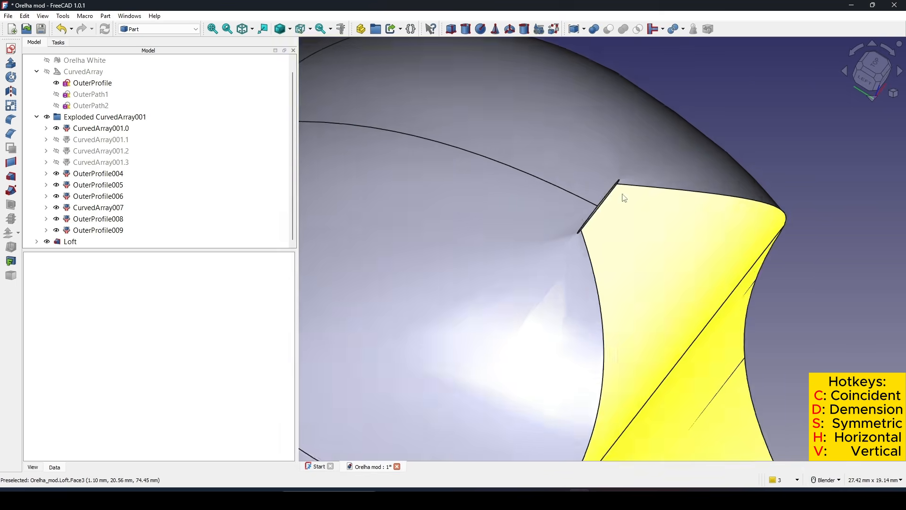
{"action": "scroll", "coordinate": [599, 212], "scroll_direction": "down", "scroll_amount": 8}
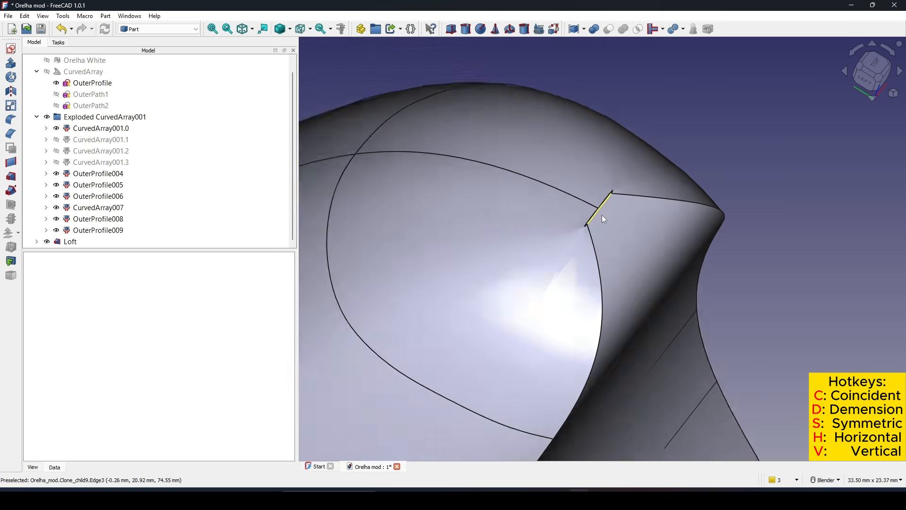
{"action": "middle_click_drag", "start_coordinate": [602, 215], "coordinate": [684, 276]}
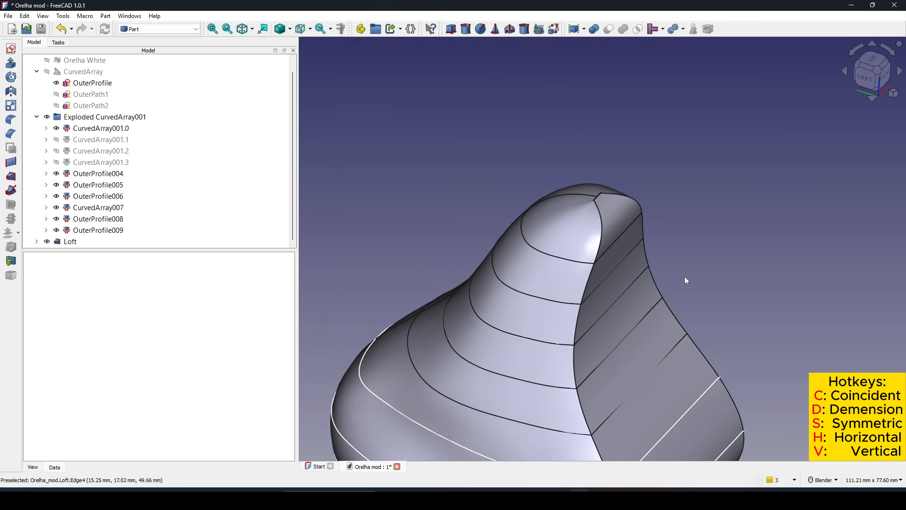
{"action": "scroll", "coordinate": [685, 276], "scroll_direction": "down", "scroll_amount": 1}
{"action": "scroll", "coordinate": [733, 244], "scroll_direction": "down", "scroll_amount": 1}
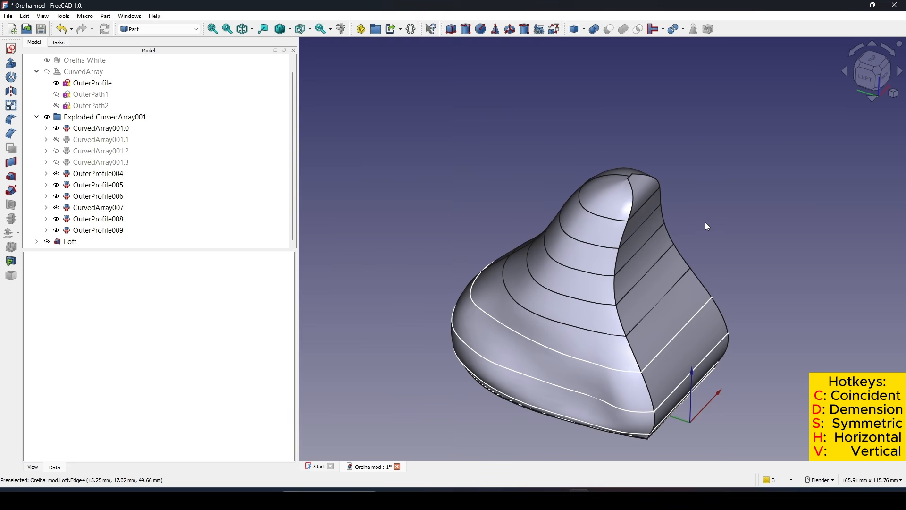
{"action": "scroll", "coordinate": [692, 216], "scroll_direction": "up", "scroll_amount": 8}
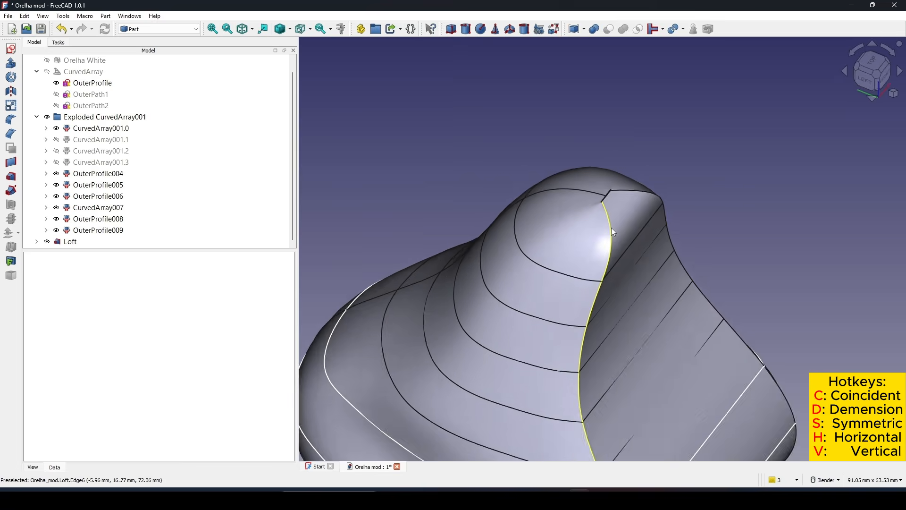
Step: Delete the loft
{"action": "left_click", "coordinate": [68, 244]}
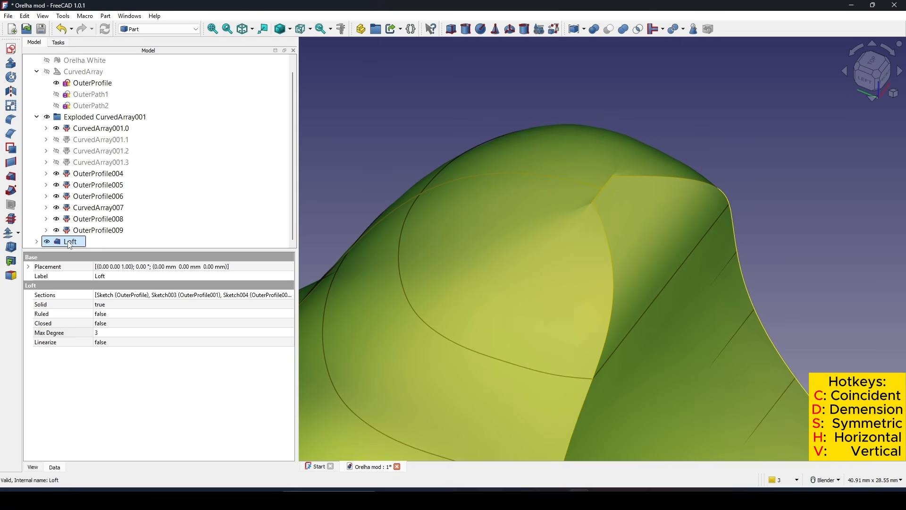
{"action": "key", "text": "Delete"}
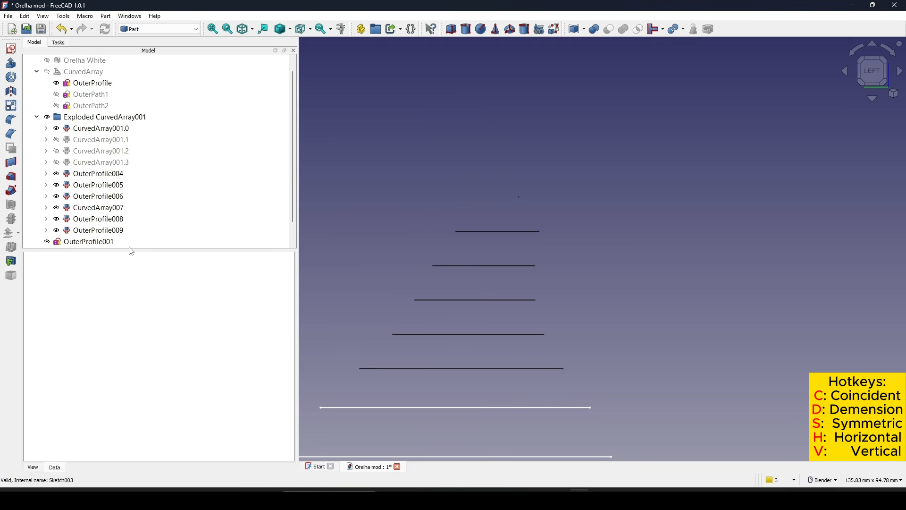
Step: Create a non-uniformly scaled copy of OuterProfile008 with X and Y factors of 0.1 and a Z factor of 1
{"action": "left_click", "coordinate": [115, 219]}
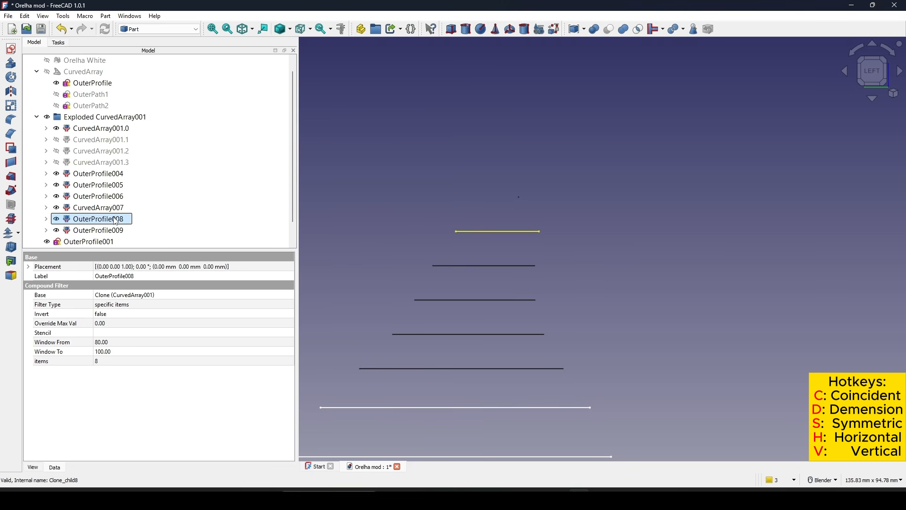
{"action": "left_click", "coordinate": [105, 16]}
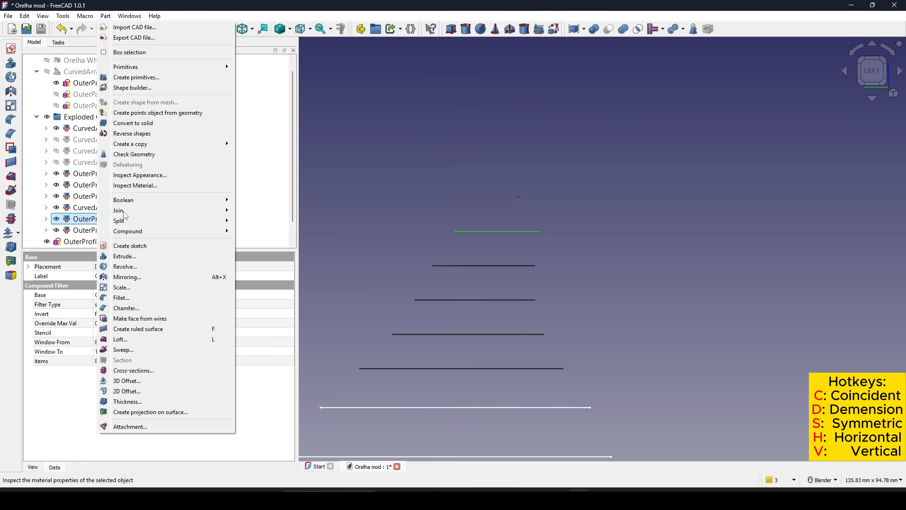
{"action": "left_click", "coordinate": [148, 288]}
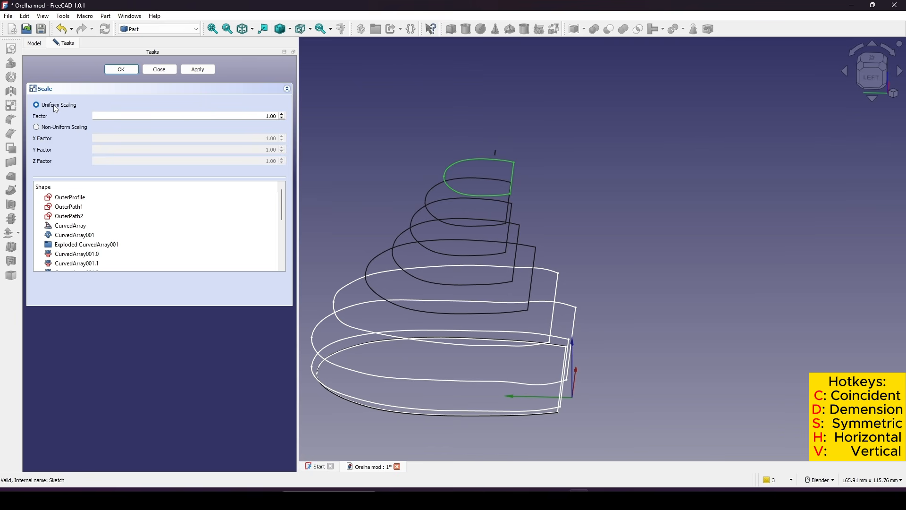
{"action": "left_click", "coordinate": [51, 127]}
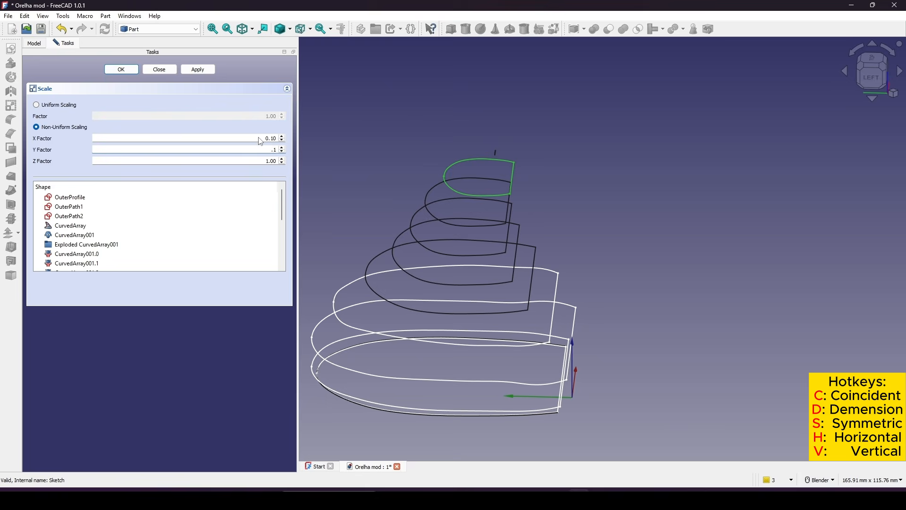
{"action": "left_click", "coordinate": [130, 70]}
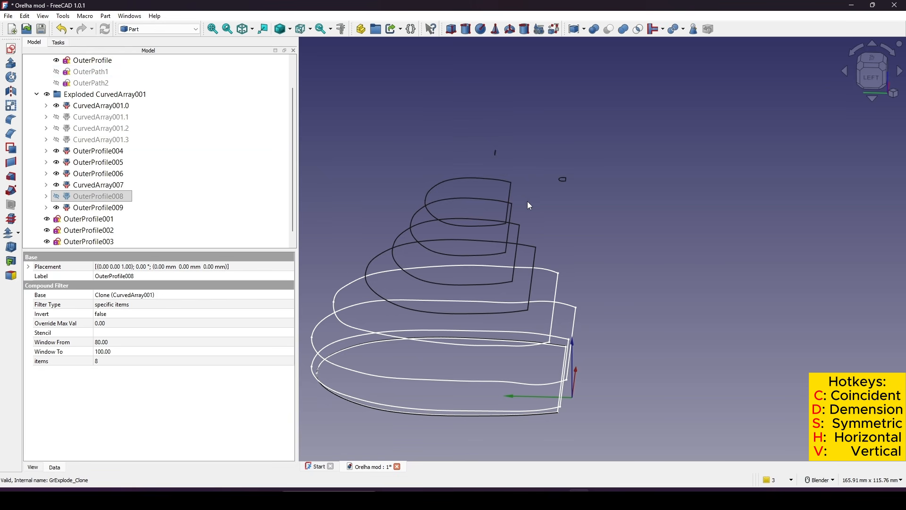
Step: Make the original OuterProfile008 visible again beside its scaled copy
{"action": "scroll", "coordinate": [527, 201], "scroll_direction": "up", "scroll_amount": 3}
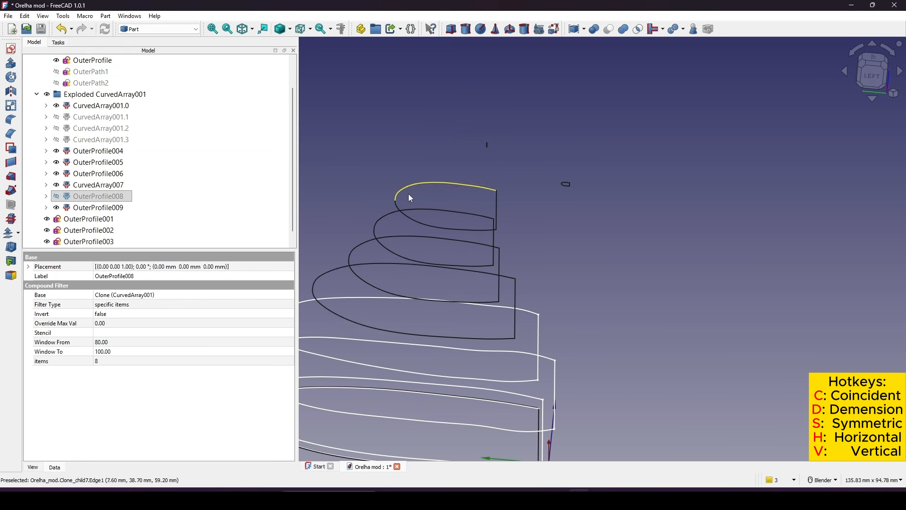
{"action": "left_click", "coordinate": [121, 196]}
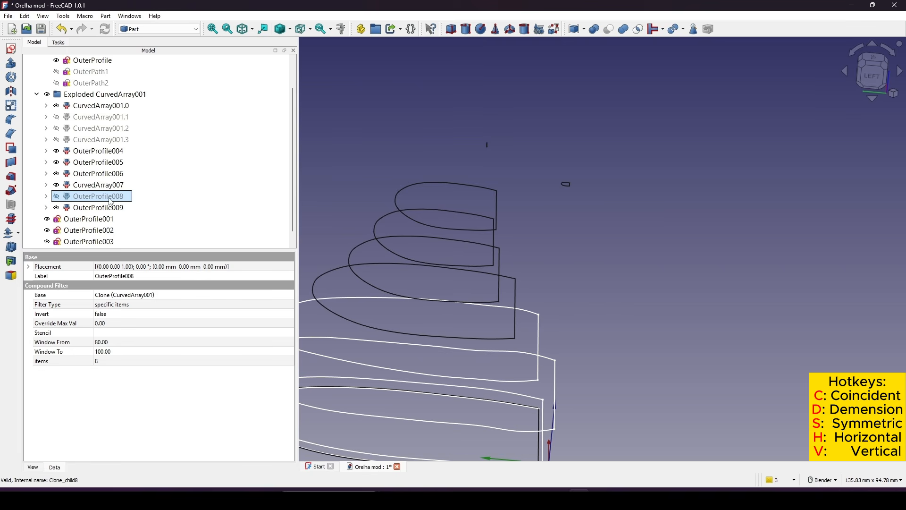
{"action": "key", "text": "space"}
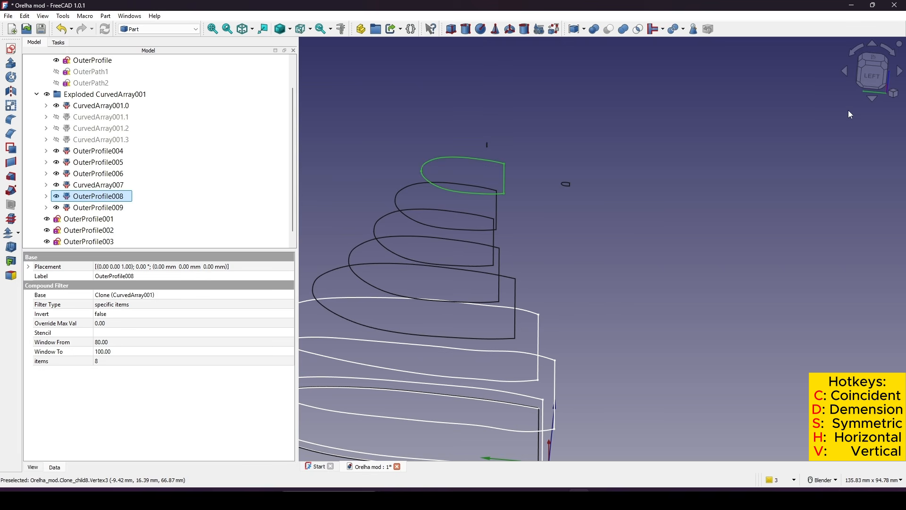
Step: Move the scaled copy of OuterProfile008 19.1 mm along Y and 7.7 mm along Z, placing it above the topmost full-size profile
{"action": "left_click", "coordinate": [872, 75]}
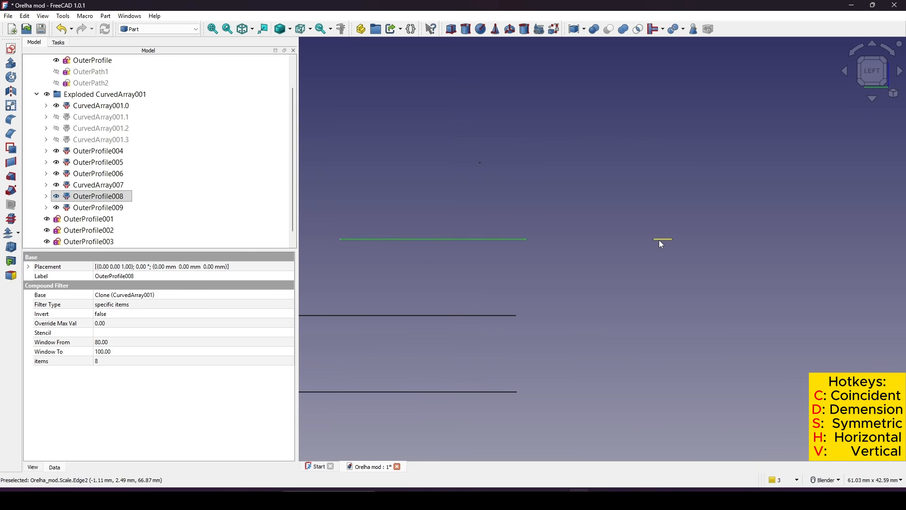
{"action": "scroll", "coordinate": [78, 220], "scroll_direction": "down", "scroll_amount": 1}
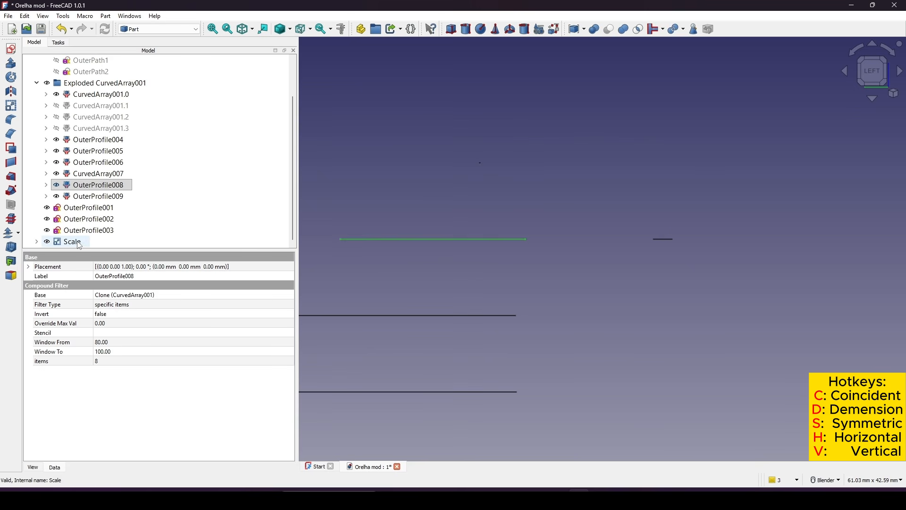
{"action": "left_click", "coordinate": [71, 242]}
{"action": "right_click", "coordinate": [71, 241]}
{"action": "left_click", "coordinate": [108, 6]}
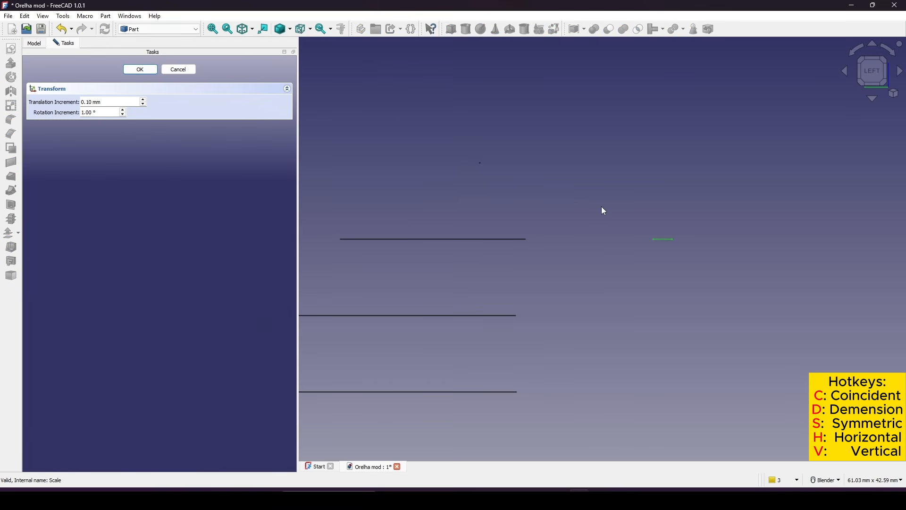
{"action": "scroll", "coordinate": [603, 210], "scroll_direction": "down", "scroll_amount": 5}
{"action": "left_click_drag", "start_coordinate": [630, 348], "coordinate": [623, 322]}
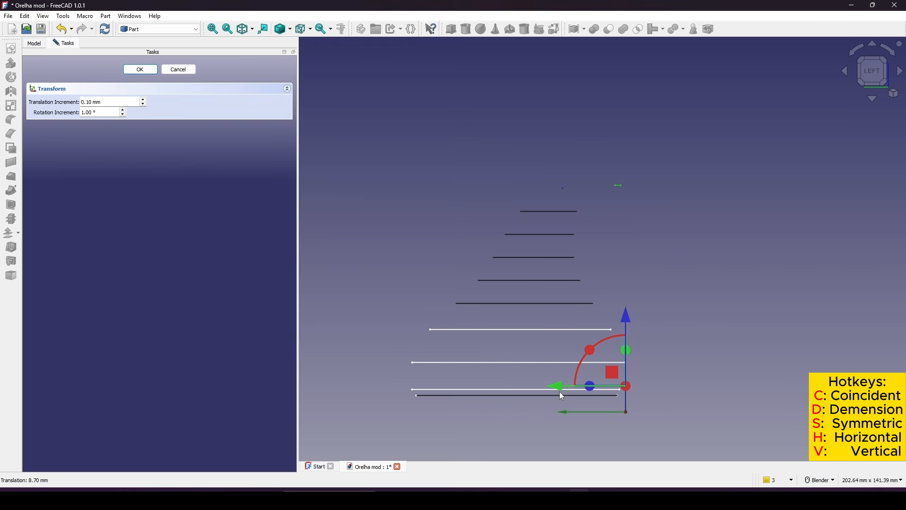
{"action": "left_click_drag", "start_coordinate": [559, 391], "coordinate": [502, 391]}
{"action": "scroll", "coordinate": [567, 340], "scroll_direction": "up", "scroll_amount": 2}
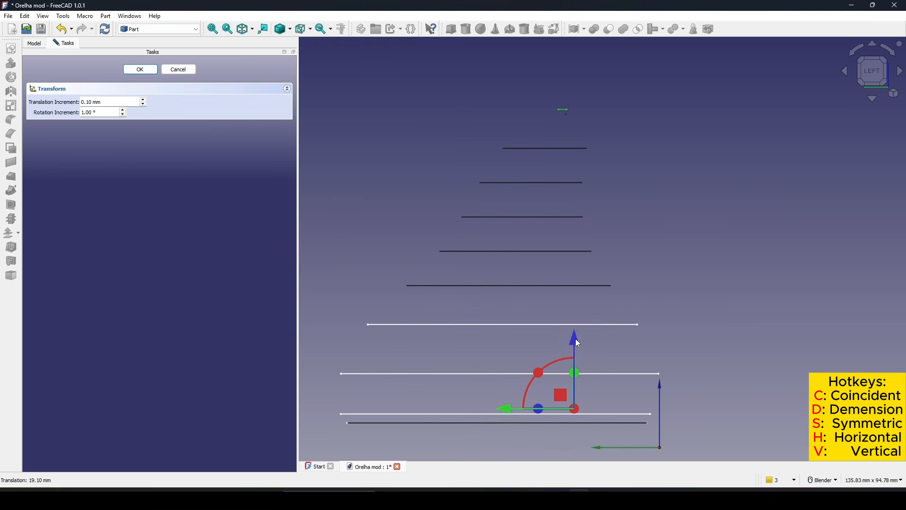
{"action": "left_click_drag", "start_coordinate": [579, 343], "coordinate": [580, 350]}
{"action": "left_click", "coordinate": [149, 72]}
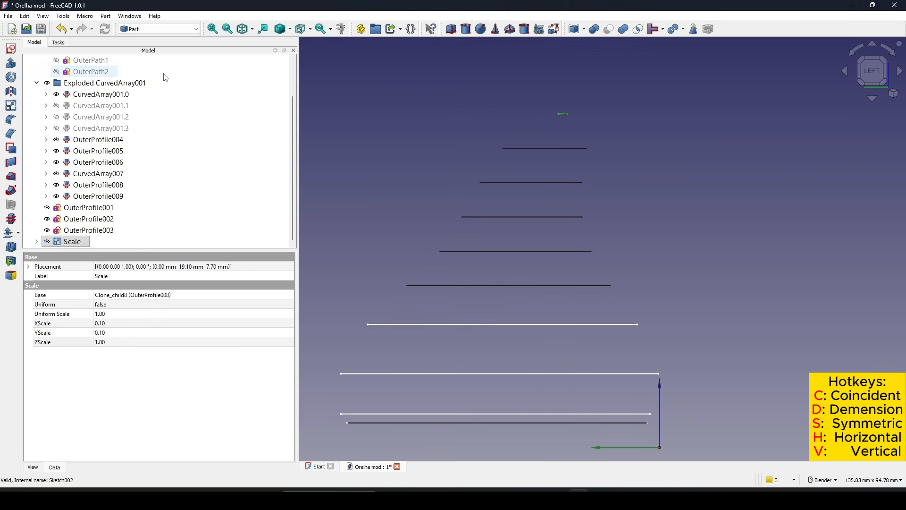
Step: Show the Orelha White mesh, check the scaled profile's position against the mesh's tip, and hide the mesh again
{"action": "middle_click_drag", "start_coordinate": [701, 203], "coordinate": [690, 181]}
{"action": "scroll", "coordinate": [39, 152], "scroll_direction": "up", "scroll_amount": 2}
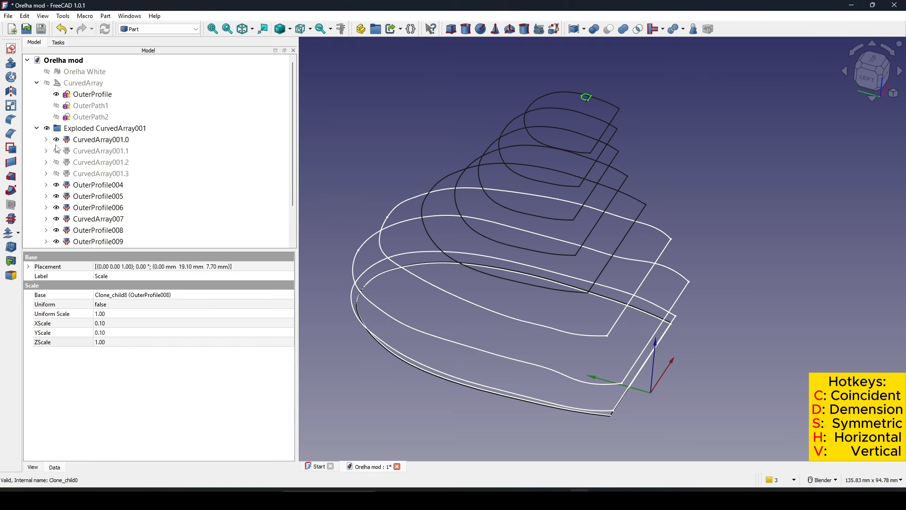
{"action": "left_click", "coordinate": [78, 72]}
{"action": "key", "text": "space"}
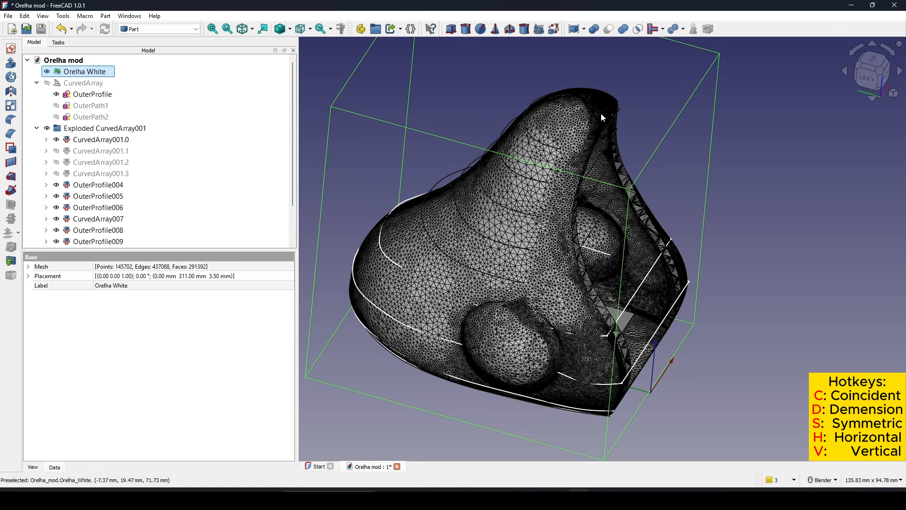
{"action": "scroll", "coordinate": [602, 112], "scroll_direction": "up", "scroll_amount": 3}
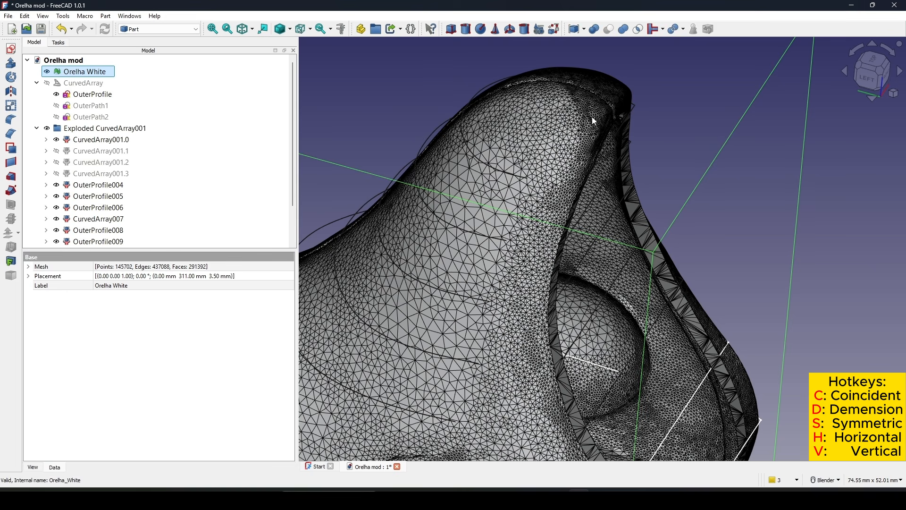
{"action": "middle_click_drag", "start_coordinate": [594, 121], "coordinate": [581, 138]}
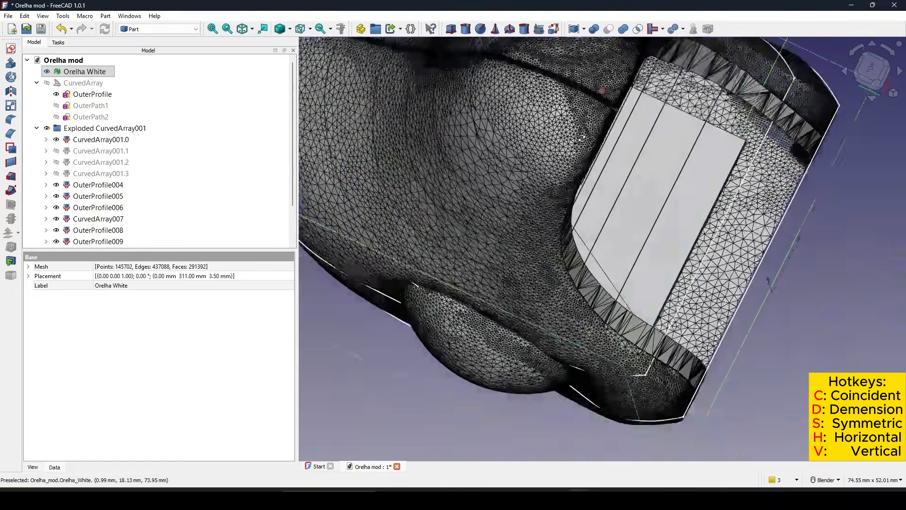
{"action": "scroll", "coordinate": [581, 138], "scroll_direction": "up", "scroll_amount": 10}
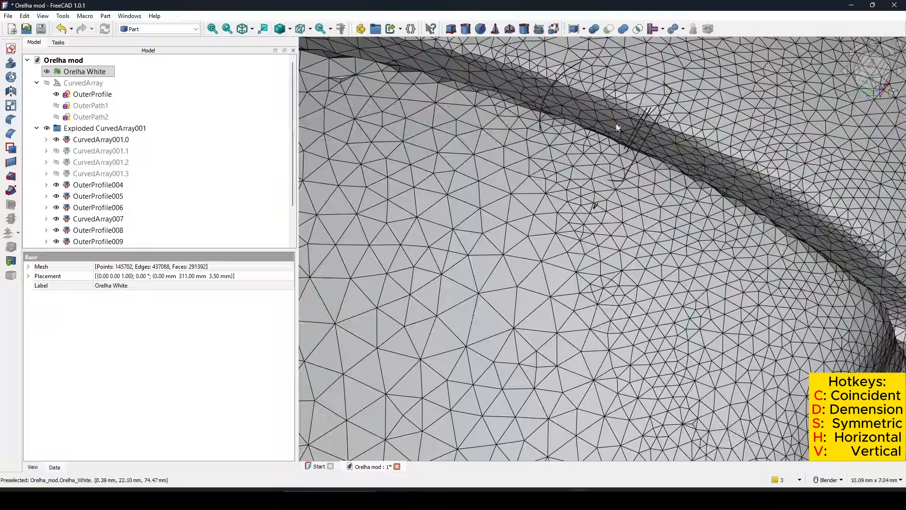
{"action": "left_click", "coordinate": [644, 142]}
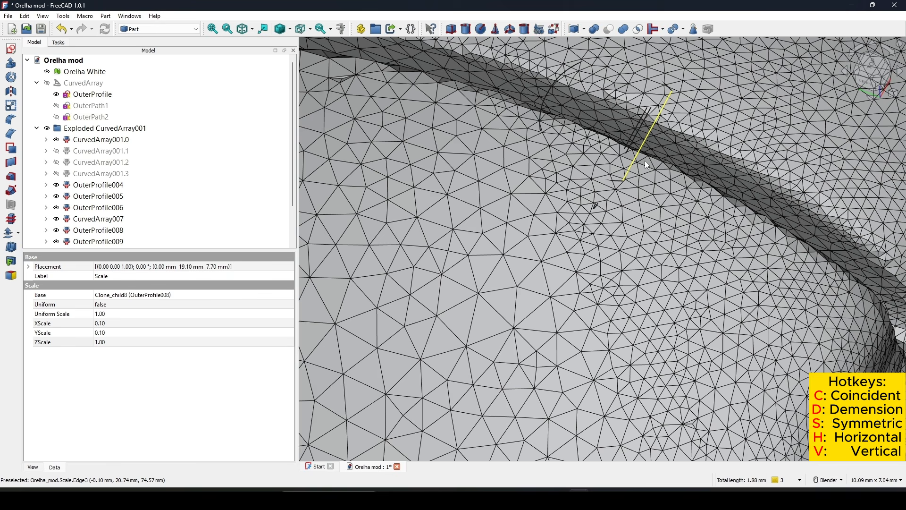
{"action": "scroll", "coordinate": [645, 161], "scroll_direction": "down", "scroll_amount": 7}
{"action": "middle_click_drag", "start_coordinate": [668, 180], "coordinate": [700, 119]}
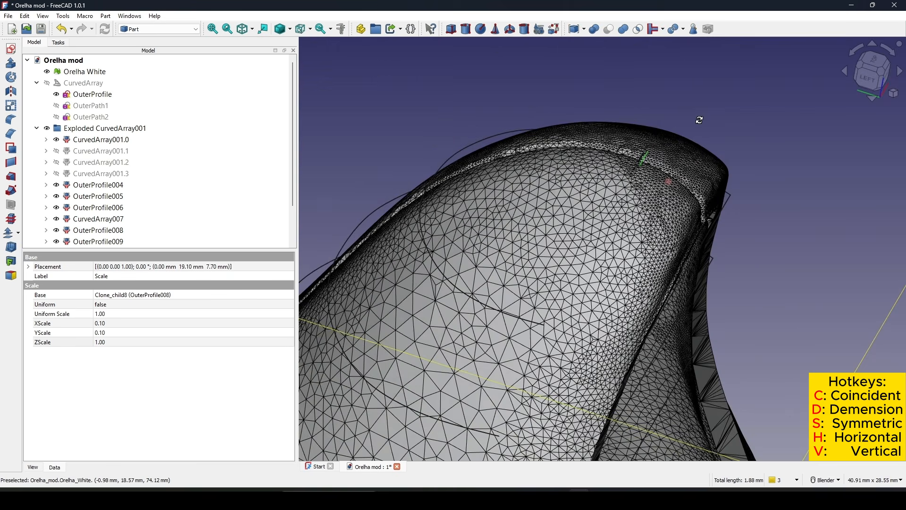
{"action": "left_click", "coordinate": [90, 71]}
{"action": "key", "text": "space"}
Step: Delete the old OuterProfile009 from the exploded array
{"action": "scroll", "coordinate": [666, 209], "scroll_direction": "down", "scroll_amount": 3}
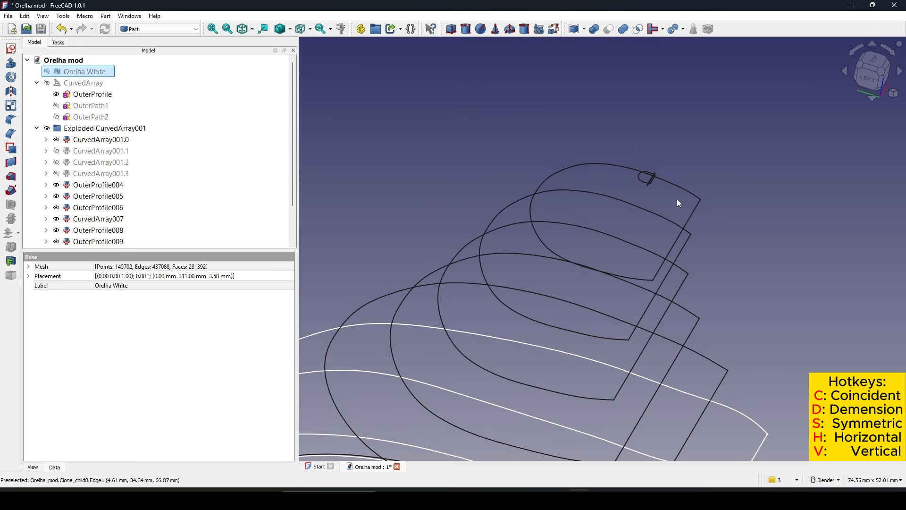
{"action": "middle_click_drag", "start_coordinate": [677, 199], "coordinate": [675, 146], "text": "shift"}
{"action": "scroll", "coordinate": [172, 166], "scroll_direction": "down", "scroll_amount": 2}
{"action": "left_click", "coordinate": [99, 196]}
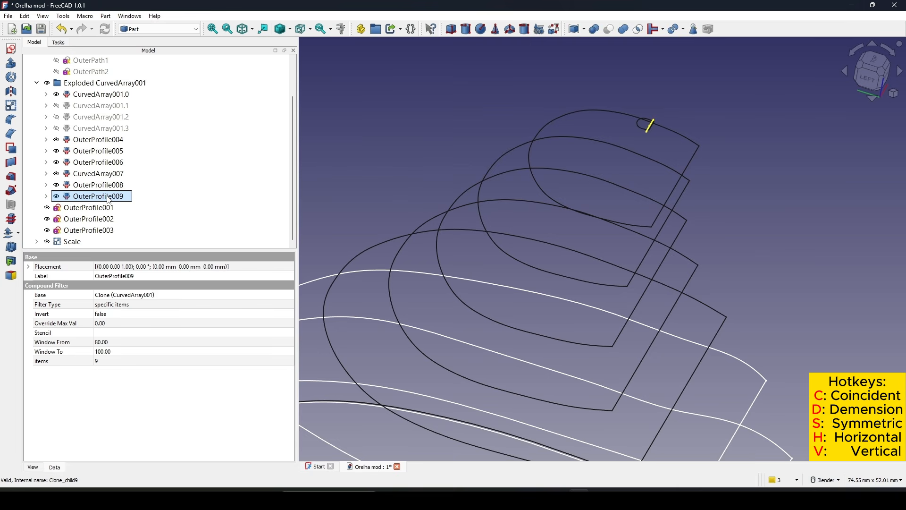
{"action": "key", "text": "Delete"}
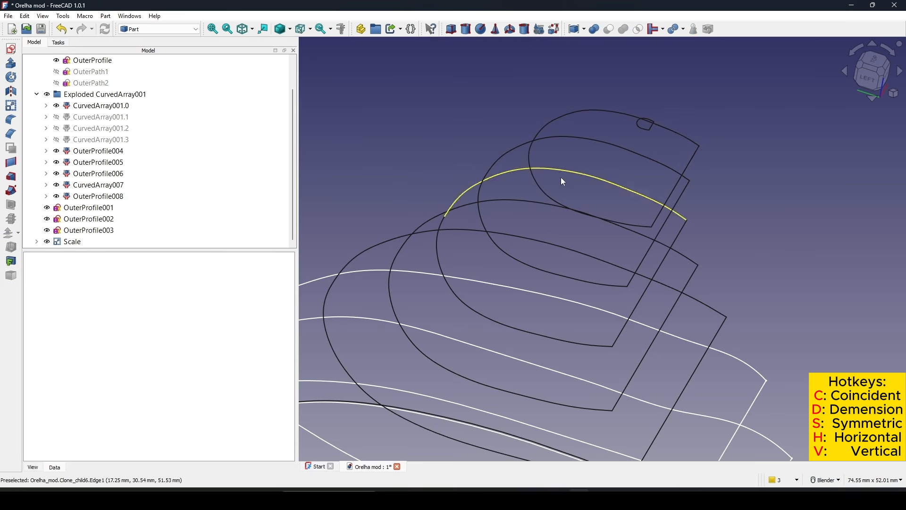
Step: Rename the scaled profile copy as OuterProfile009
{"action": "right_click", "coordinate": [77, 241]}
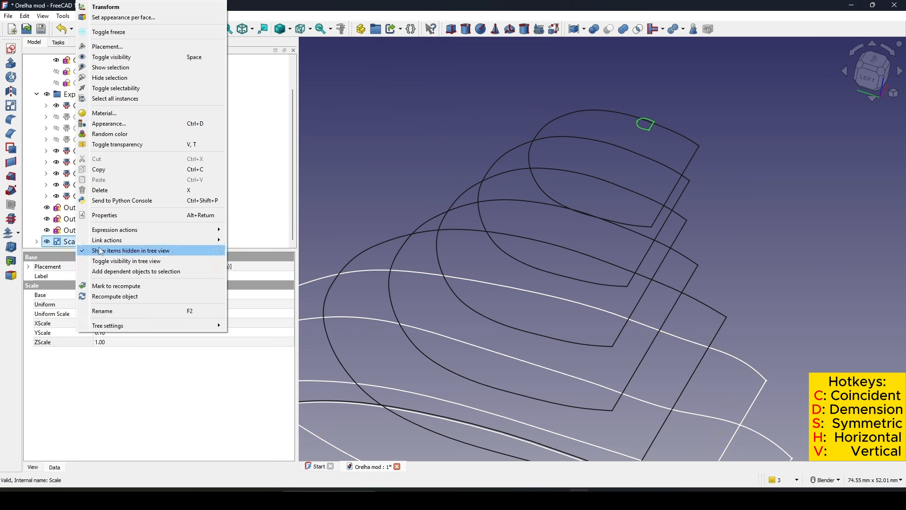
{"action": "left_click", "coordinate": [114, 310]}
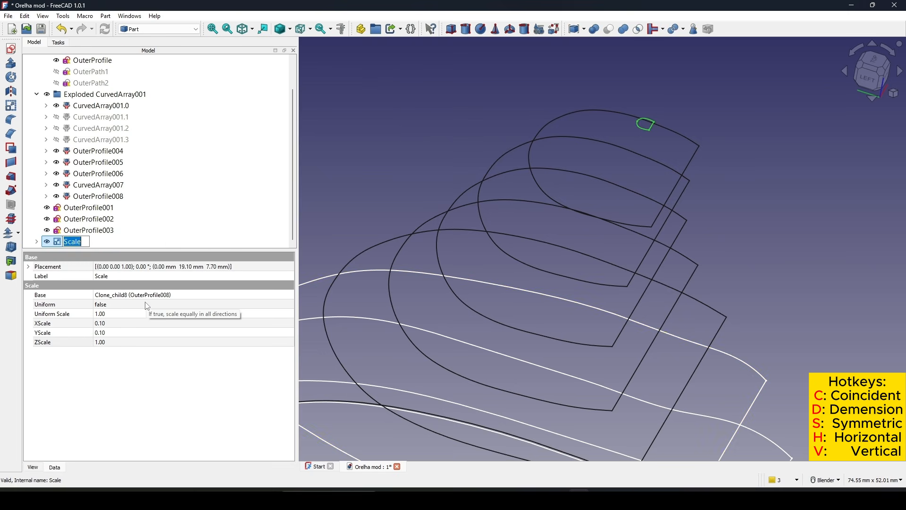
{"action": "type", "text": "O"}
{"action": "type", "text": "uterProfile009"}
{"action": "key", "text": "Return"}
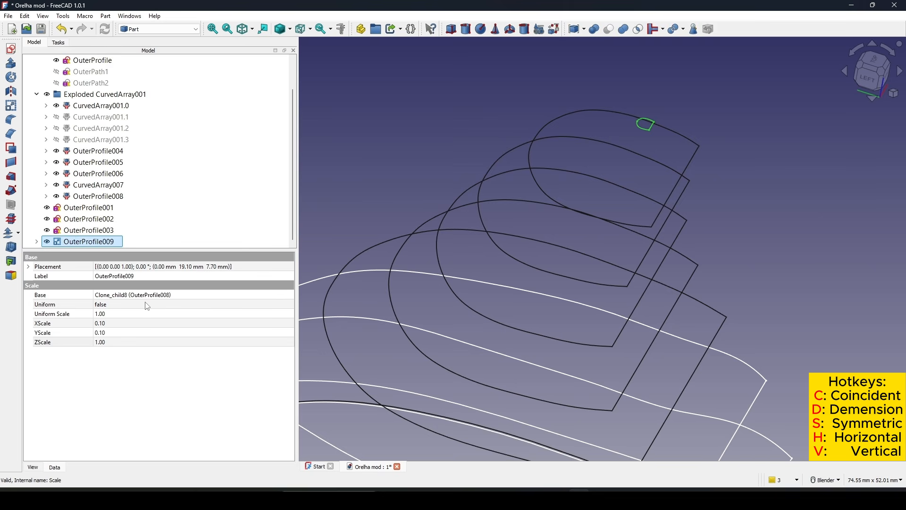
{"action": "left_click", "coordinate": [719, 189]}
Step: Start a loft with OuterProfile, OuterProfile001, OuterProfile002 and OuterProfile003 as its first sections, in that order
{"action": "scroll", "coordinate": [723, 185], "scroll_direction": "down", "scroll_amount": 4}
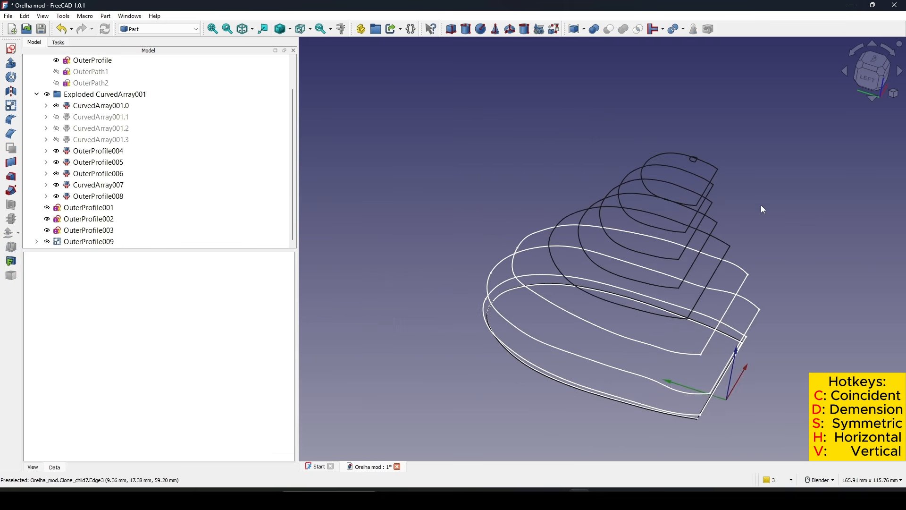
{"action": "middle_click_drag", "start_coordinate": [801, 218], "coordinate": [729, 183], "text": "shift"}
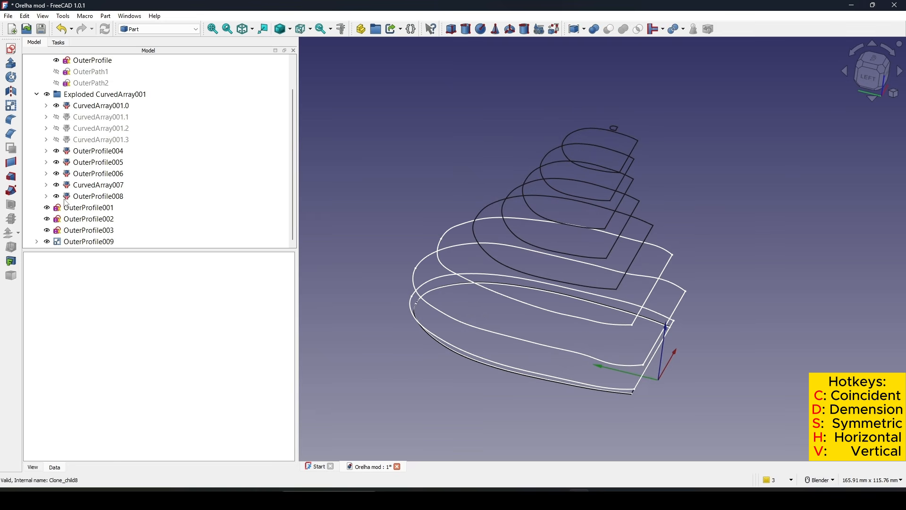
{"action": "left_click", "coordinate": [11, 177]}
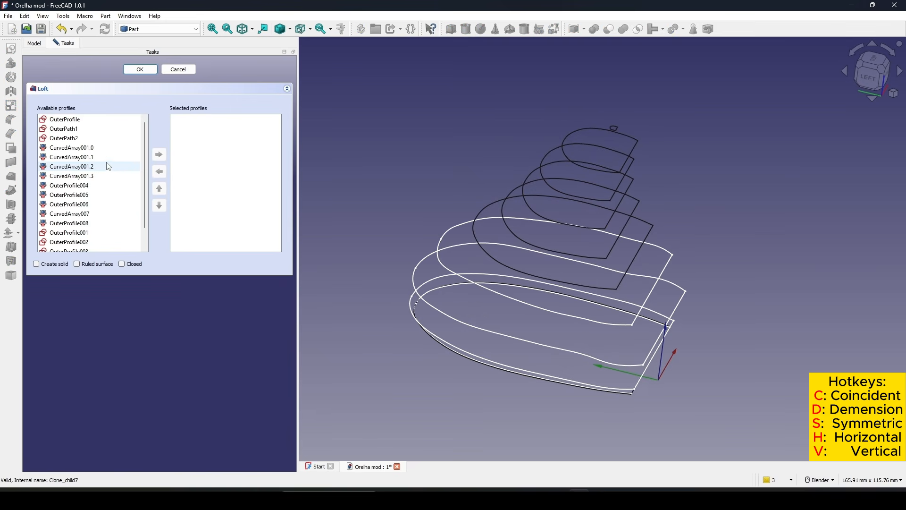
{"action": "double_click", "coordinate": [71, 119]}
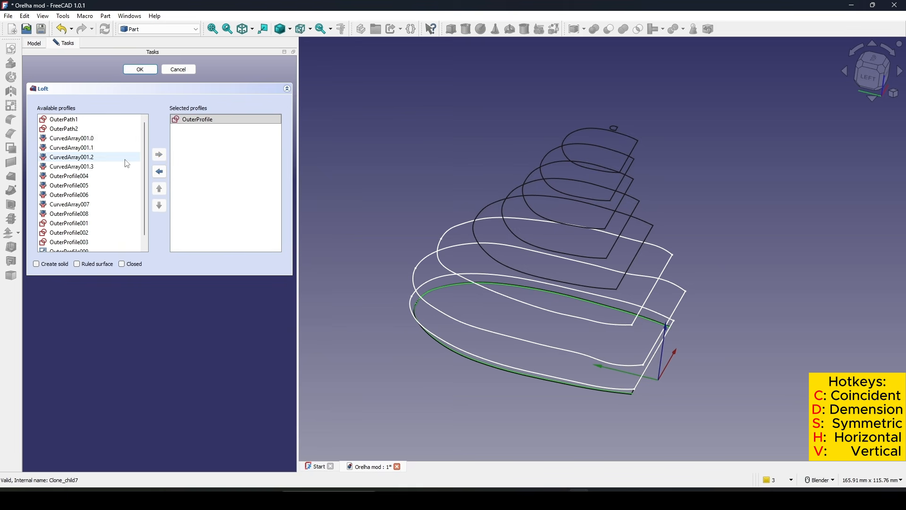
{"action": "double_click", "coordinate": [97, 223]}
{"action": "double_click", "coordinate": [96, 224]}
{"action": "double_click", "coordinate": [96, 225]}
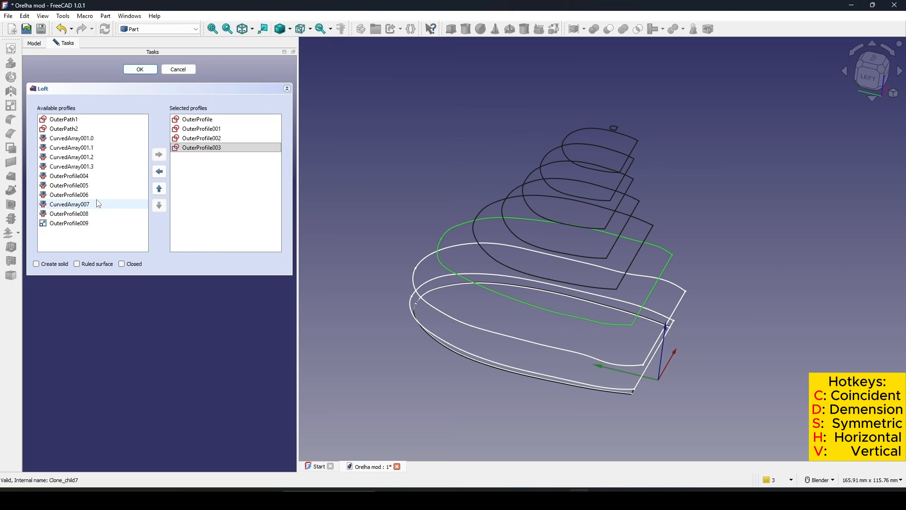
Step: Add OuterProfile004, 005, 006, CurvedArray007, OuterProfile008 and OuterProfile009 to the loft in order and create it as a solid
{"action": "double_click", "coordinate": [100, 177]}
{"action": "double_click", "coordinate": [110, 179]}
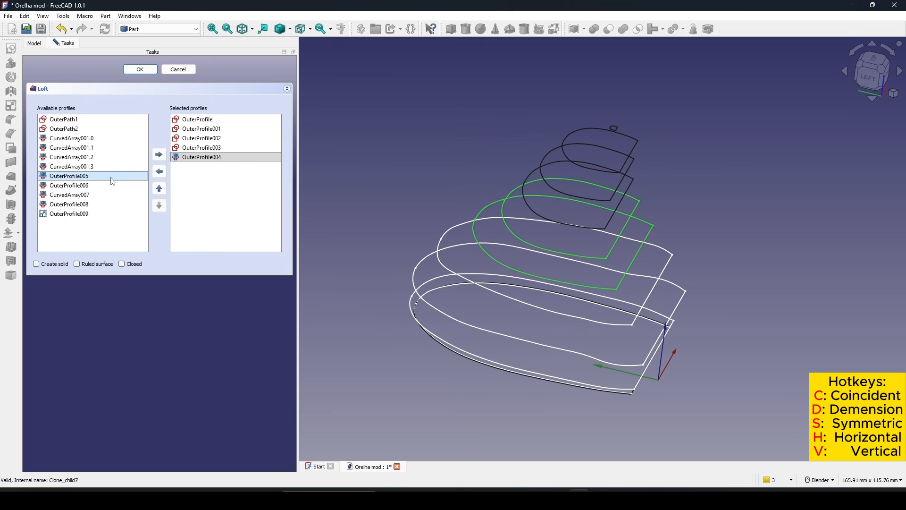
{"action": "double_click", "coordinate": [109, 179]}
{"action": "double_click", "coordinate": [101, 178]}
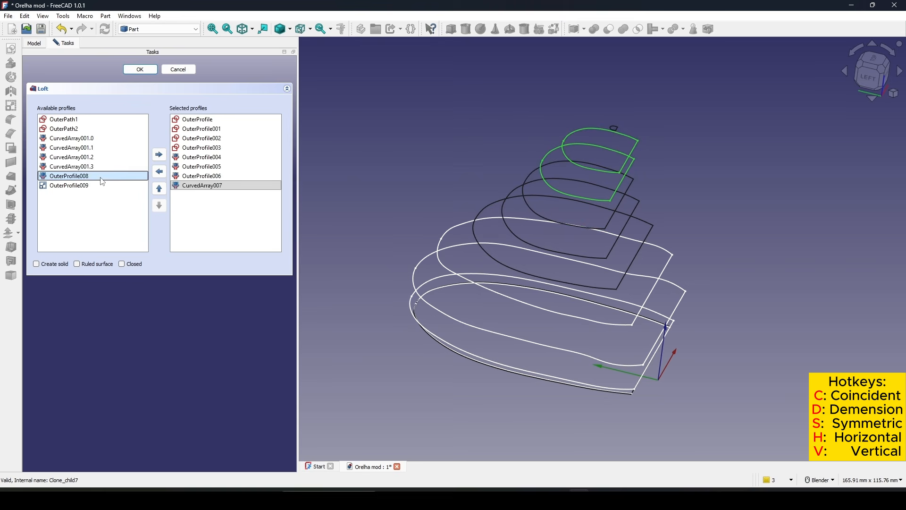
{"action": "double_click", "coordinate": [102, 179]}
{"action": "double_click", "coordinate": [102, 178]}
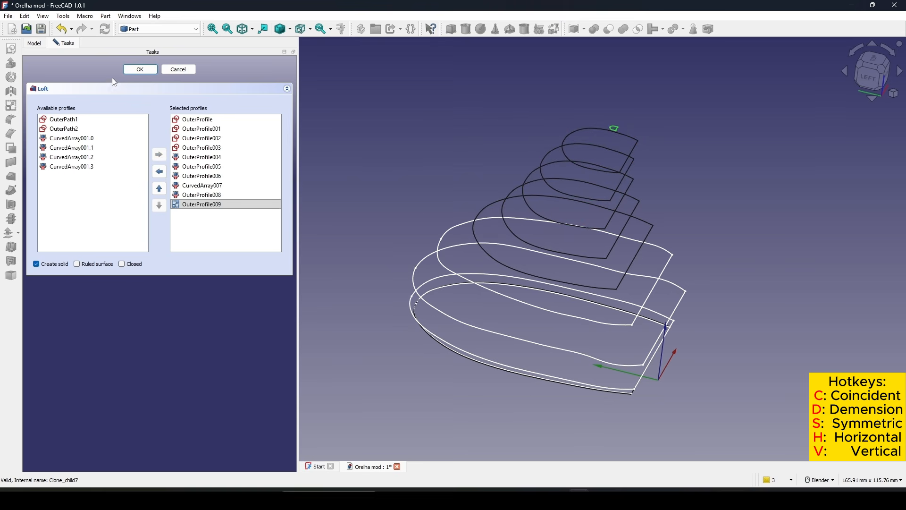
{"action": "left_click", "coordinate": [140, 70]}
Step: Set the loft's Max Degree to 3
{"action": "middle_click_drag", "start_coordinate": [735, 208], "coordinate": [723, 188]}
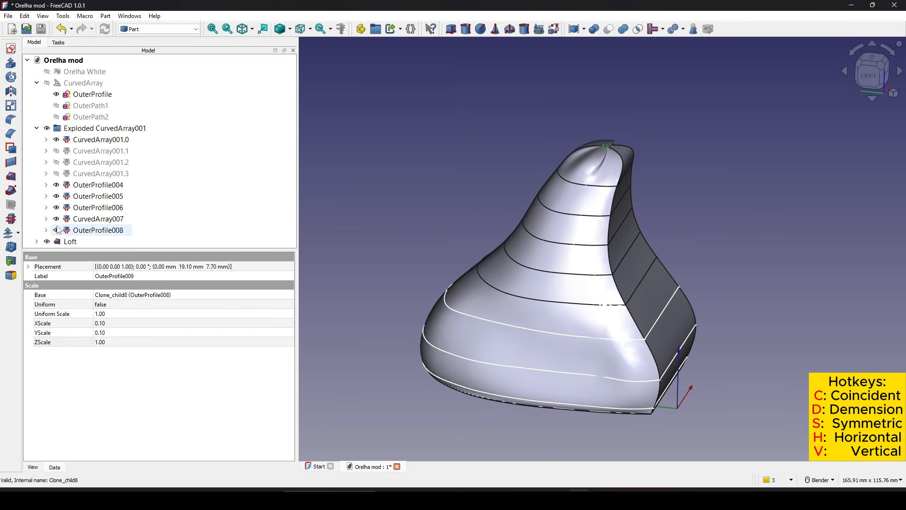
{"action": "left_click", "coordinate": [70, 241]}
{"action": "left_click", "coordinate": [107, 334]}
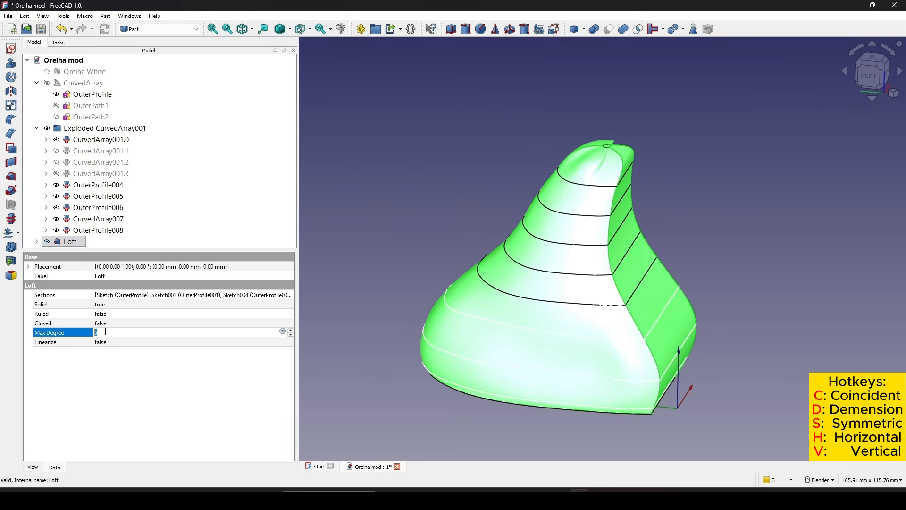
{"action": "type", "text": "3"}
{"action": "key", "text": "Return"}
{"action": "left_click", "coordinate": [662, 165]}
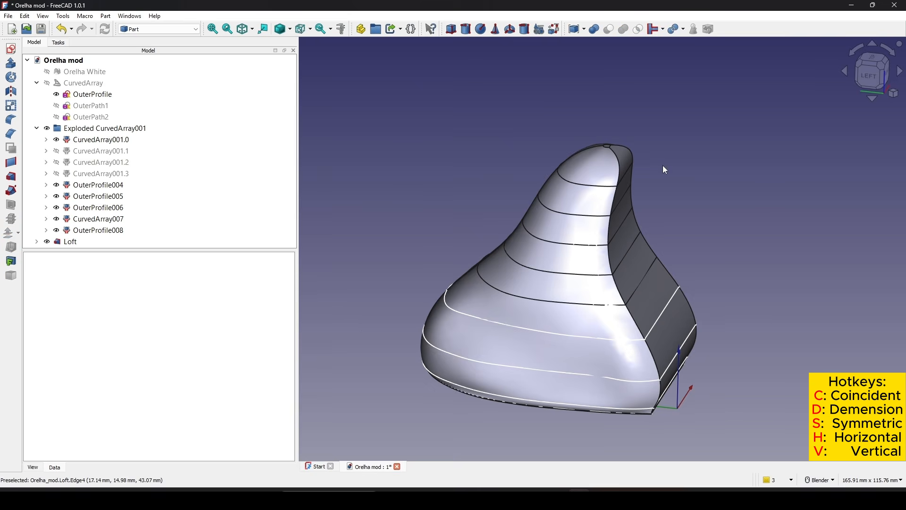
Step: Examine the loft's tip and overall body from several angles, checking how smoothly the surfaces run into the small top profile
{"action": "scroll", "coordinate": [662, 165], "scroll_direction": "up", "scroll_amount": 3}
{"action": "middle_click_drag", "start_coordinate": [632, 177], "coordinate": [656, 224]}
{"action": "middle_click_drag", "start_coordinate": [656, 224], "coordinate": [661, 216], "text": "shift"}
{"action": "left_click_drag", "start_coordinate": [661, 217], "coordinate": [703, 264], "text": "shift"}
{"action": "scroll", "coordinate": [661, 206], "scroll_direction": "up", "scroll_amount": 2}
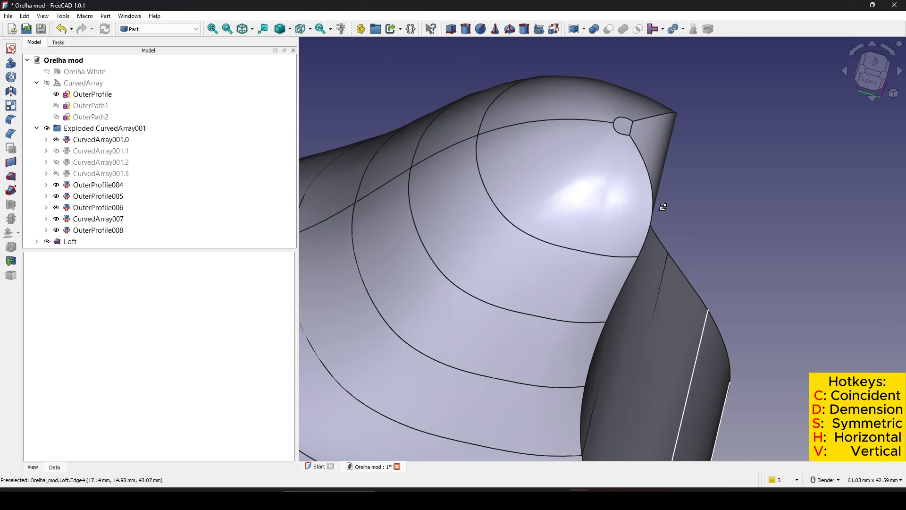
{"action": "middle_click_drag", "start_coordinate": [661, 206], "coordinate": [631, 203]}
{"action": "scroll", "coordinate": [689, 238], "scroll_direction": "down", "scroll_amount": 5}
{"action": "scroll", "coordinate": [692, 250], "scroll_direction": "down", "scroll_amount": 3}
{"action": "middle_click_drag", "start_coordinate": [684, 325], "coordinate": [620, 323]}
{"action": "middle_click_drag", "start_coordinate": [816, 352], "coordinate": [632, 293]}
{"action": "scroll", "coordinate": [628, 283], "scroll_direction": "up", "scroll_amount": 2}
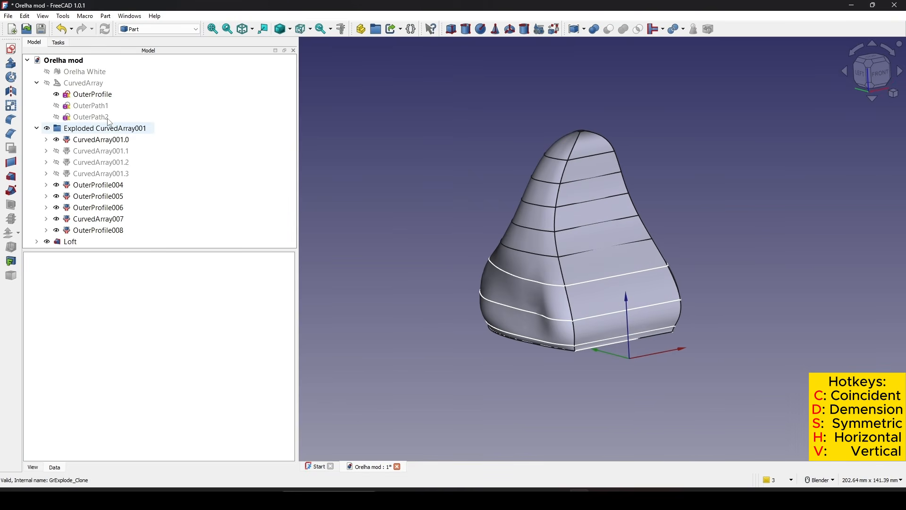
Step: Show the Orelha White mesh over the loft and set the display style to Shaded
{"action": "left_click", "coordinate": [80, 71]}
{"action": "key", "text": "space"}
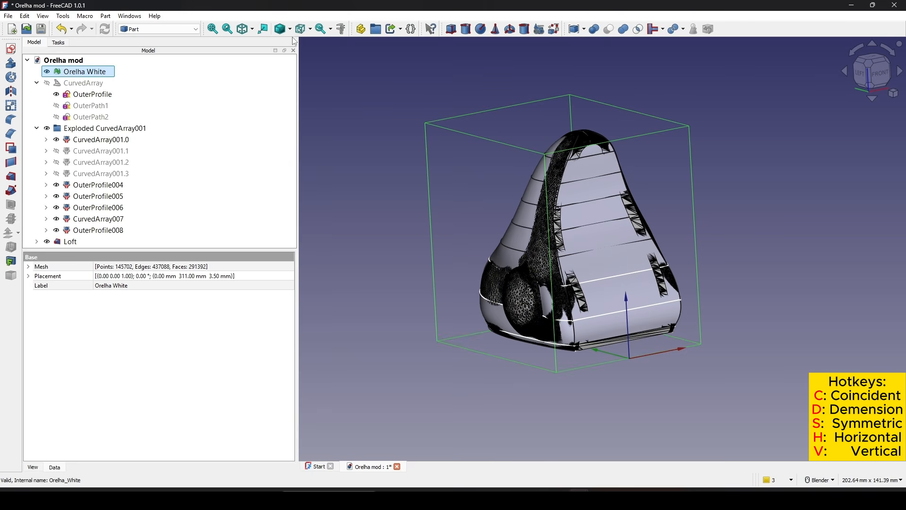
{"action": "left_click", "coordinate": [288, 30]}
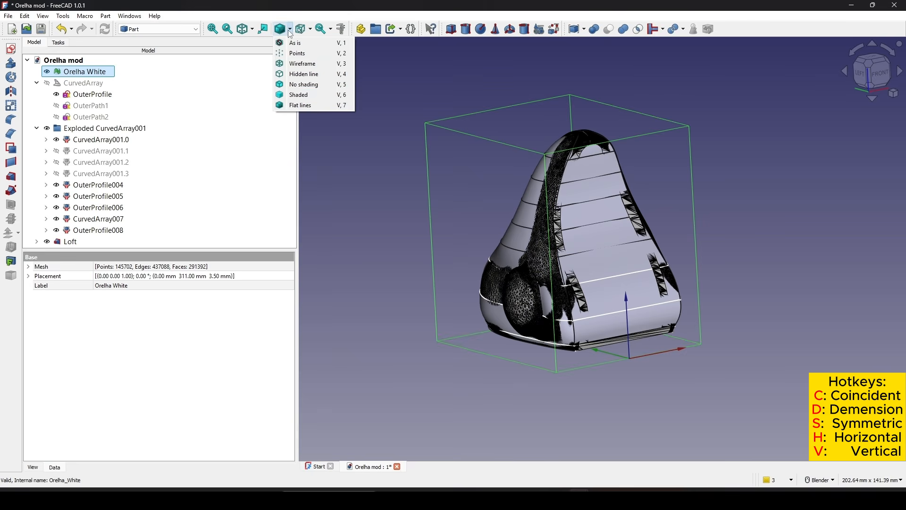
{"action": "left_click", "coordinate": [301, 96]}
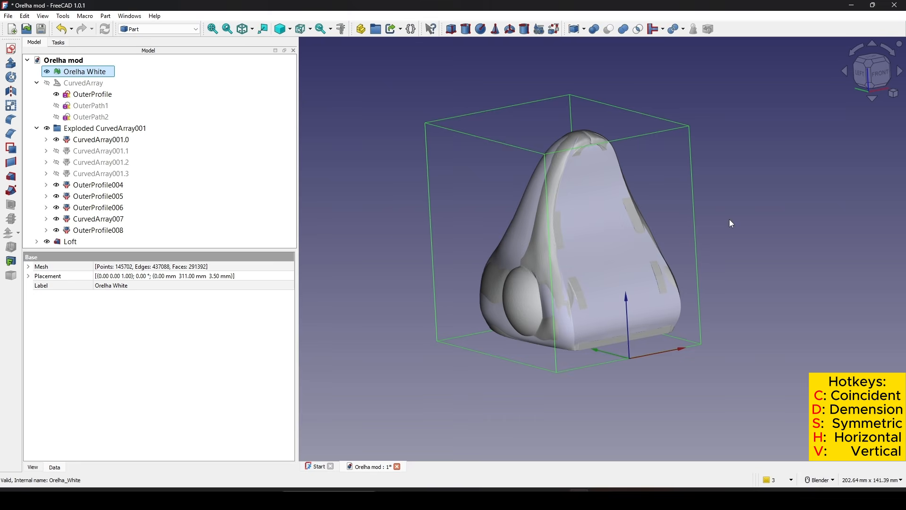
Step: Examine from several angles where the Orelha White mesh and the loft protrude through each other
{"action": "scroll", "coordinate": [729, 219], "scroll_direction": "up", "scroll_amount": 2}
{"action": "middle_click_drag", "start_coordinate": [570, 246], "coordinate": [686, 217], "text": "shift"}
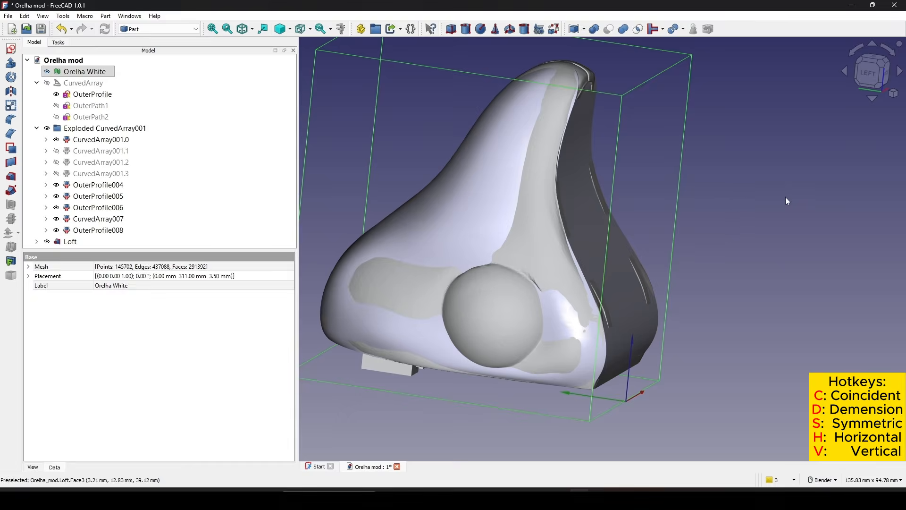
{"action": "left_click", "coordinate": [785, 197]}
{"action": "middle_click_drag", "start_coordinate": [655, 259], "coordinate": [691, 307]}
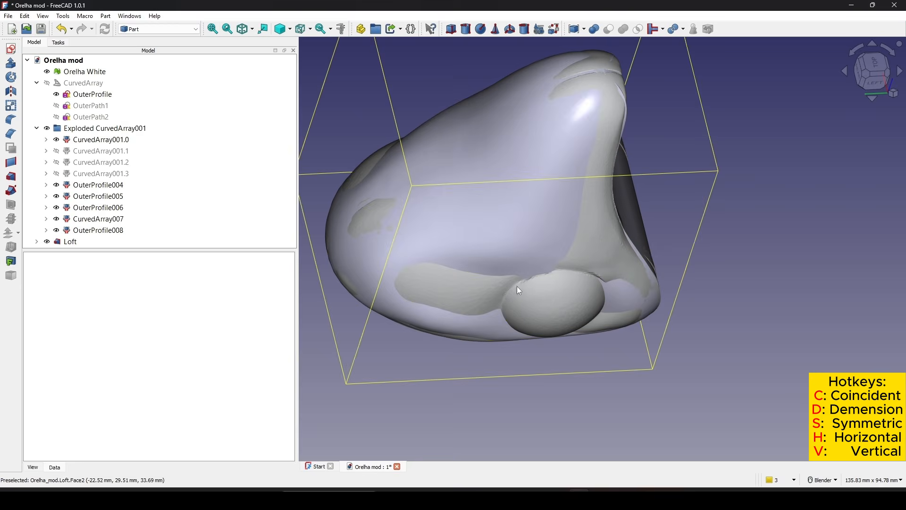
{"action": "middle_click_drag", "start_coordinate": [559, 287], "coordinate": [752, 324]}
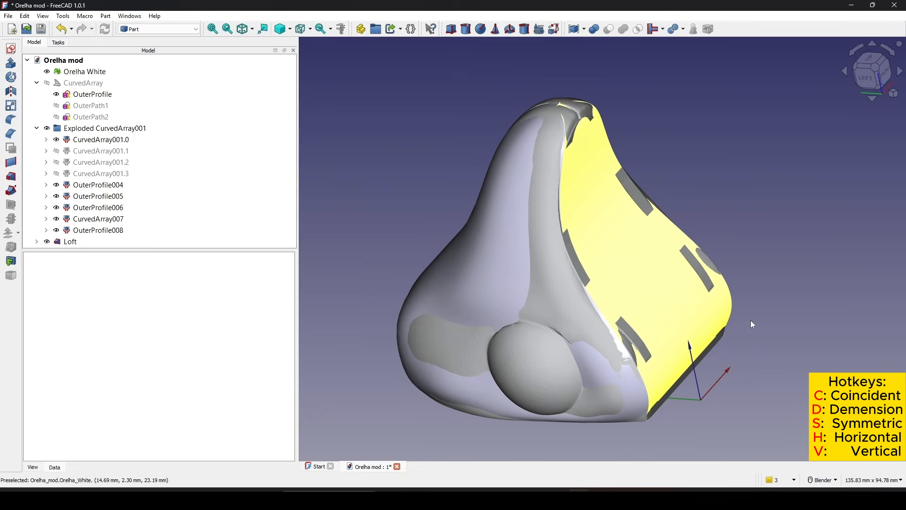
Step: Capture the viewport as a screenshot, outline the mesh's raised strip along the front opening in green, and discard the capture
{"action": "key", "text": "Print"}
{"action": "left_click_drag", "start_coordinate": [332, 34], "coordinate": [829, 412]}
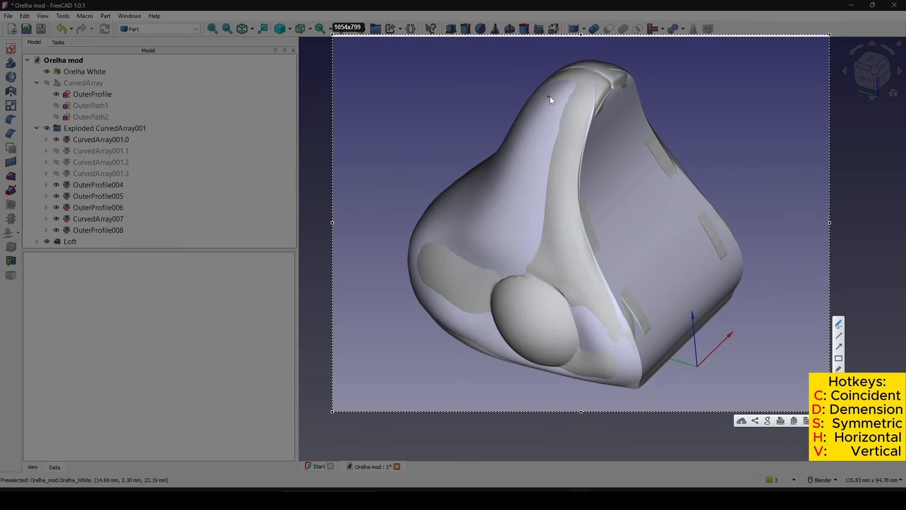
{"action": "left_click_drag", "start_coordinate": [560, 91], "coordinate": [546, 194]}
{"action": "mouse_move", "coordinate": [614, 262]}
{"action": "left_mouse_down"}
{"action": "mouse_move", "coordinate": [570, 81]}
{"action": "mouse_move", "coordinate": [562, 89]}
{"action": "left_mouse_up"}
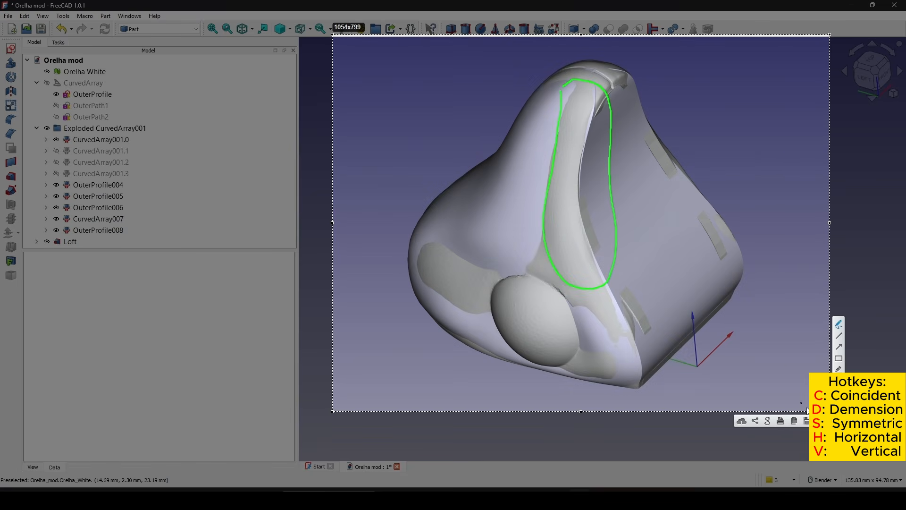
{"action": "key", "text": "Escape"}
Step: Inspect the mesh's front rim and side bulge against the loft's surface from the side and the front
{"action": "middle_click_drag", "start_coordinate": [577, 278], "coordinate": [561, 241]}
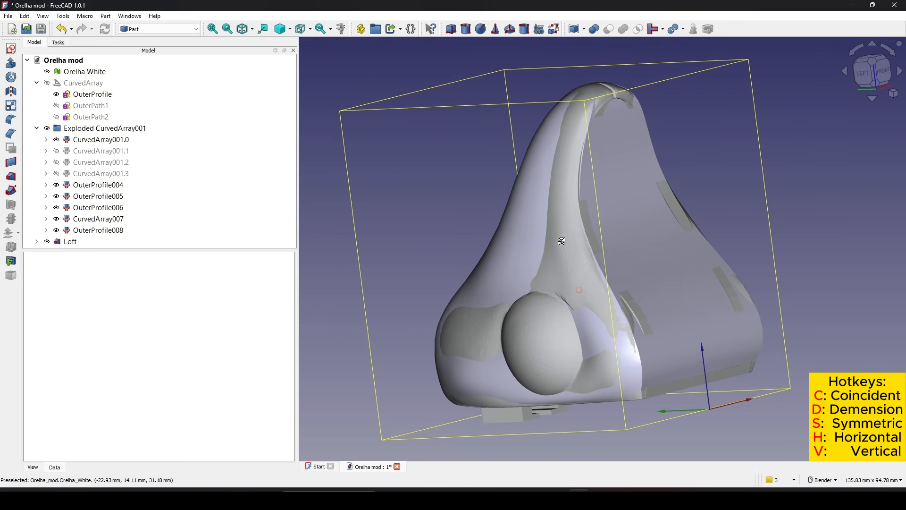
{"action": "middle_click_drag", "start_coordinate": [731, 257], "coordinate": [698, 280]}
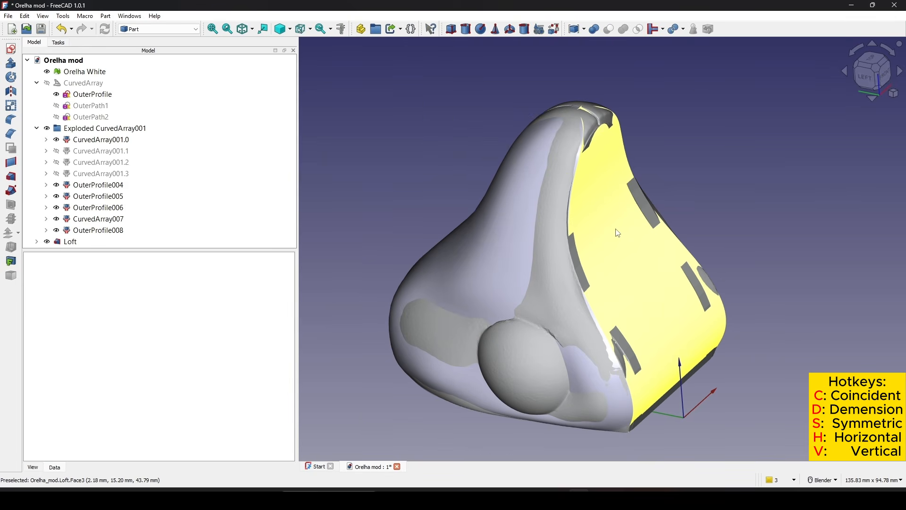
{"action": "middle_click_drag", "start_coordinate": [608, 252], "coordinate": [546, 156]}
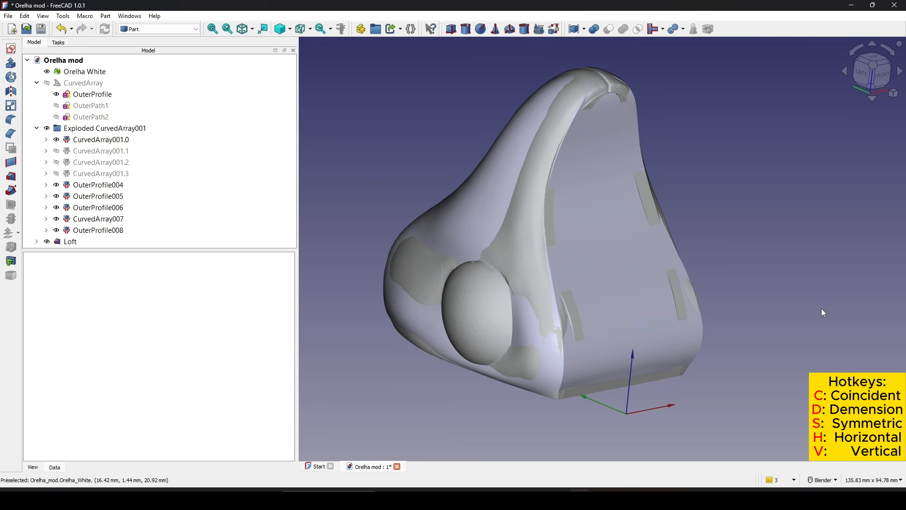
{"action": "middle_click_drag", "start_coordinate": [741, 233], "coordinate": [726, 231], "text": "shift"}
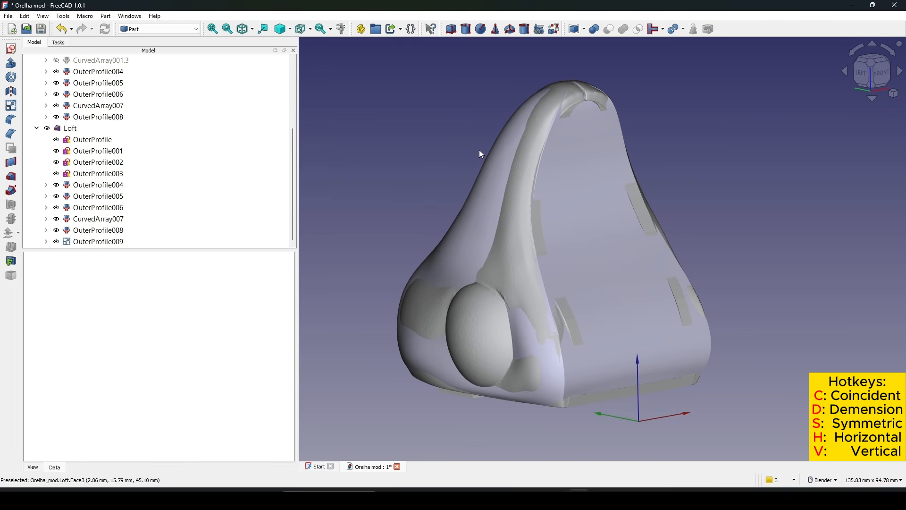
Step: Set the display style to As is and hide all of the loft's section profiles, OuterProfile through OuterProfile009
{"action": "left_click", "coordinate": [290, 29]}
{"action": "left_click", "coordinate": [294, 42]}
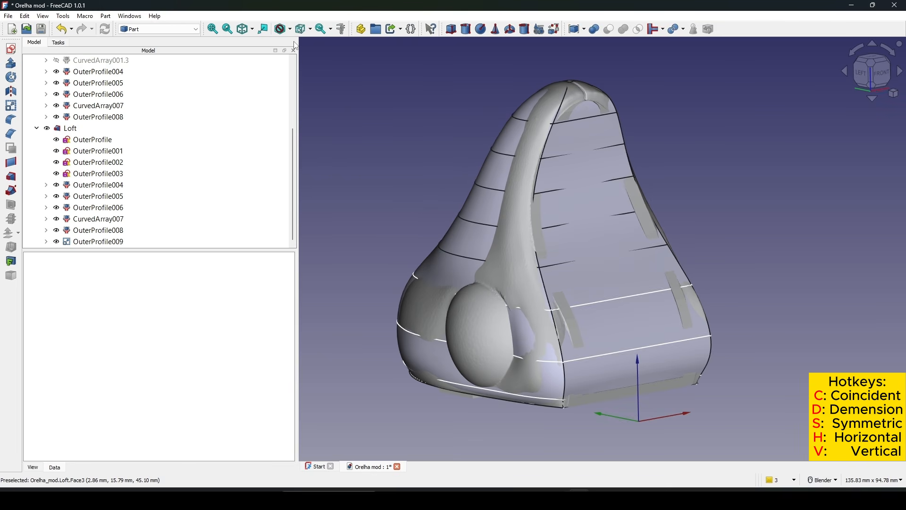
{"action": "middle_click_drag", "start_coordinate": [764, 173], "coordinate": [642, 253]}
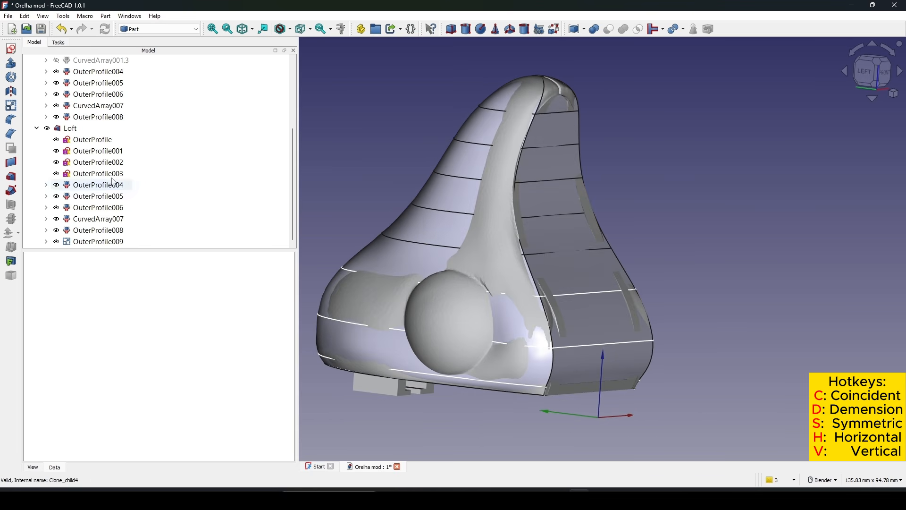
{"action": "left_click", "coordinate": [93, 140]}
{"action": "left_click", "coordinate": [99, 241], "text": "shift"}
{"action": "key", "text": "space"}
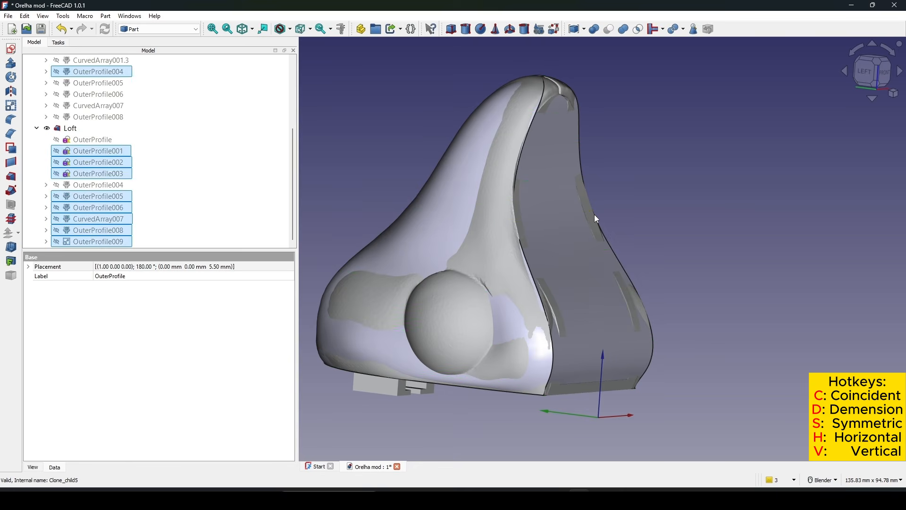
Step: Hide the Loft so that only the Orelha White mesh is displayed, and look into its front opening
{"action": "left_click", "coordinate": [686, 266]}
{"action": "middle_click_drag", "start_coordinate": [687, 266], "coordinate": [586, 260]}
{"action": "left_click", "coordinate": [586, 261]}
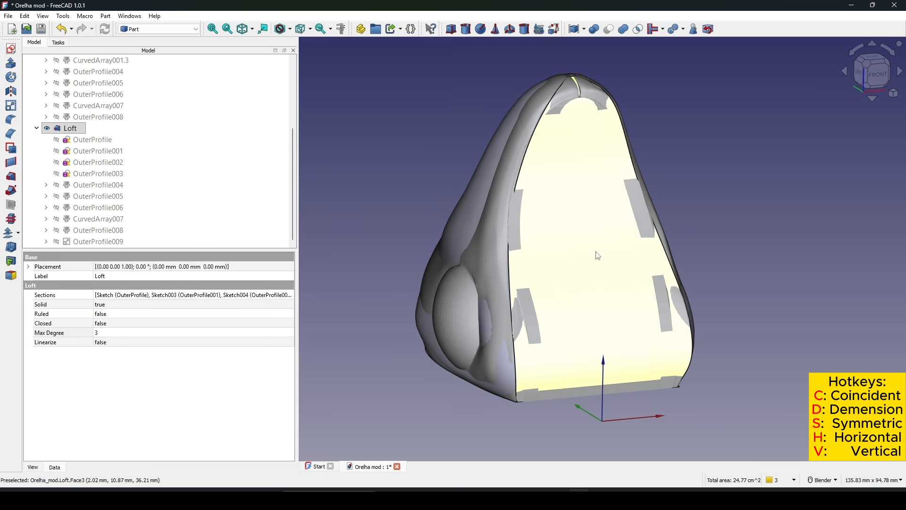
{"action": "key", "text": "space"}
{"action": "left_click", "coordinate": [746, 232]}
{"action": "middle_click_drag", "start_coordinate": [746, 232], "coordinate": [585, 243]}
{"action": "middle_click_drag", "start_coordinate": [631, 275], "coordinate": [684, 295]}
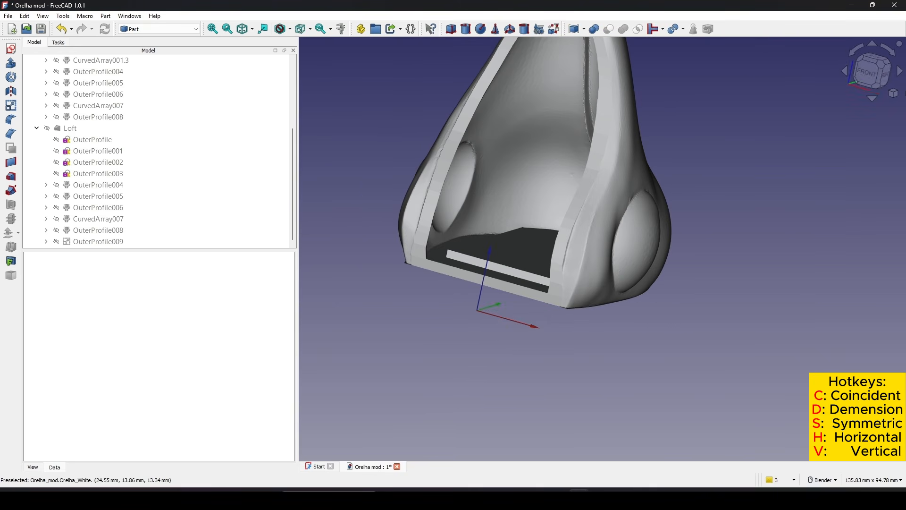
Step: Align the view to the front and create a new sketch on the XZ-Plane
{"action": "left_click", "coordinate": [868, 75]}
{"action": "middle_click_drag", "start_coordinate": [691, 81], "coordinate": [715, 130], "text": "shift"}
{"action": "middle_click_drag", "start_coordinate": [711, 212], "coordinate": [726, 166], "text": "shift"}
{"action": "left_click", "coordinate": [11, 49]}
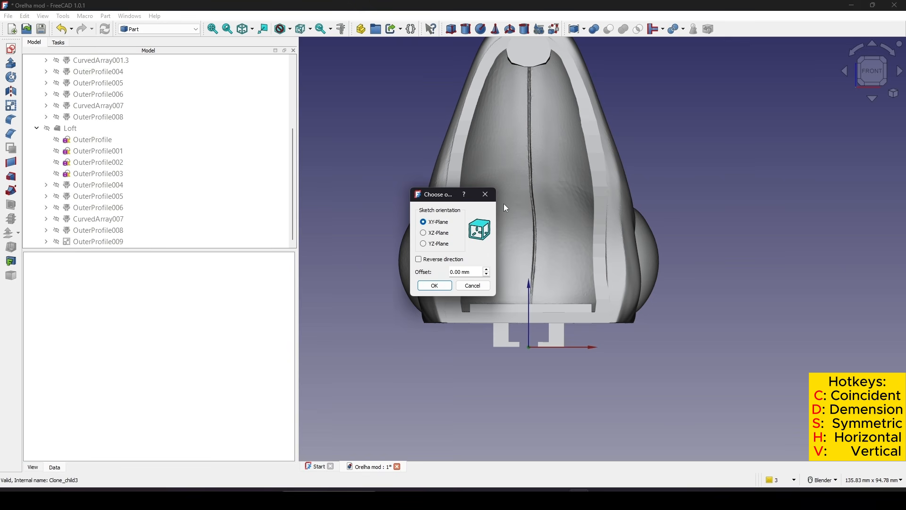
{"action": "left_click", "coordinate": [434, 232]}
{"action": "left_click", "coordinate": [435, 286]}
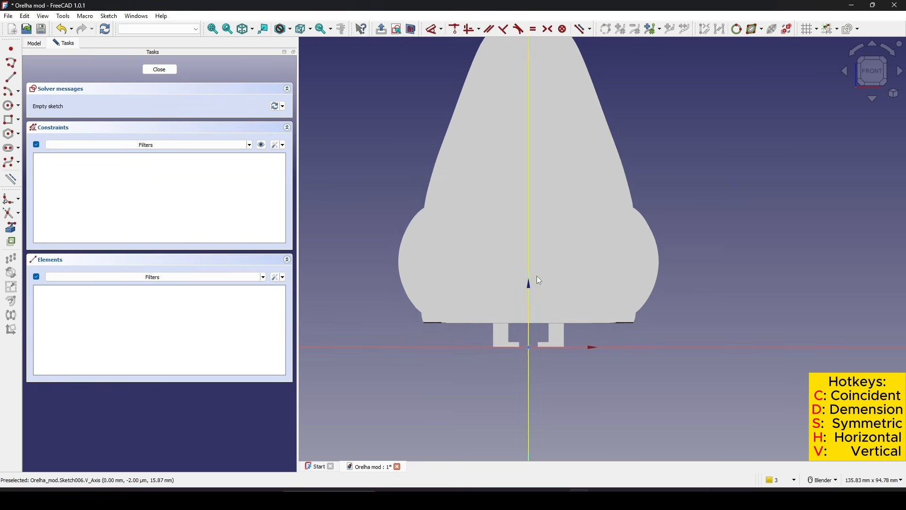
Step: Set the display style to Wireframe to see the mesh's outline behind the sketch
{"action": "scroll", "coordinate": [552, 265], "scroll_direction": "up", "scroll_amount": 3}
{"action": "left_click", "coordinate": [289, 31]}
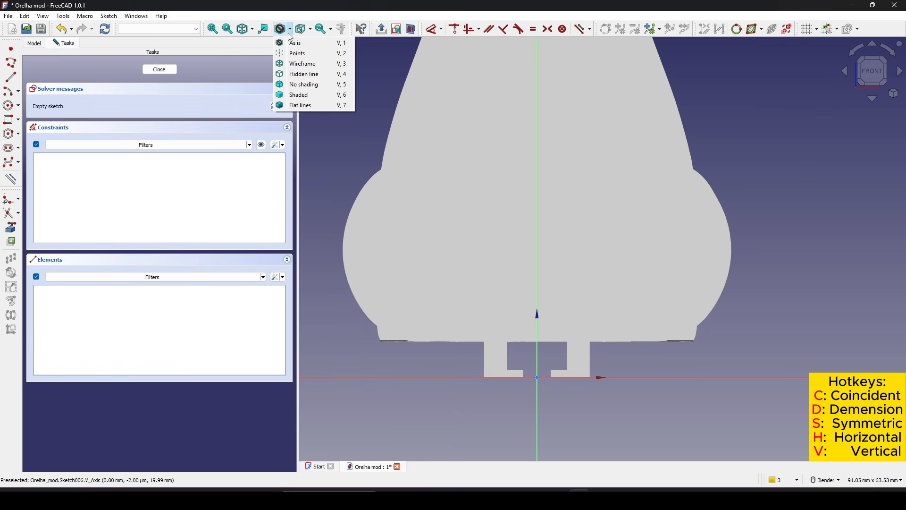
{"action": "left_click", "coordinate": [304, 65]}
{"action": "scroll", "coordinate": [513, 152], "scroll_direction": "down", "scroll_amount": 2}
{"action": "scroll", "coordinate": [536, 137], "scroll_direction": "up", "scroll_amount": 3}
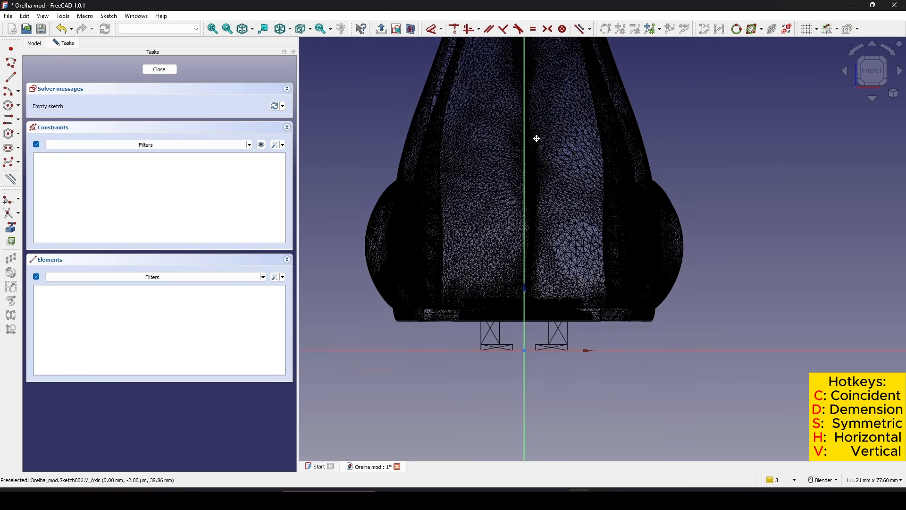
Step: Draw a three-point arc tracing the outer edge of the mesh's left side bulge
{"action": "left_click", "coordinate": [19, 91]}
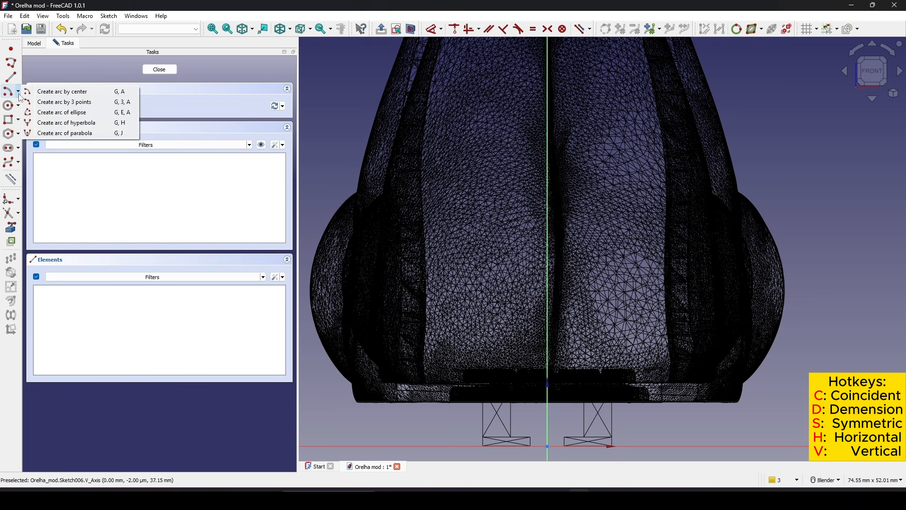
{"action": "left_click", "coordinate": [47, 103]}
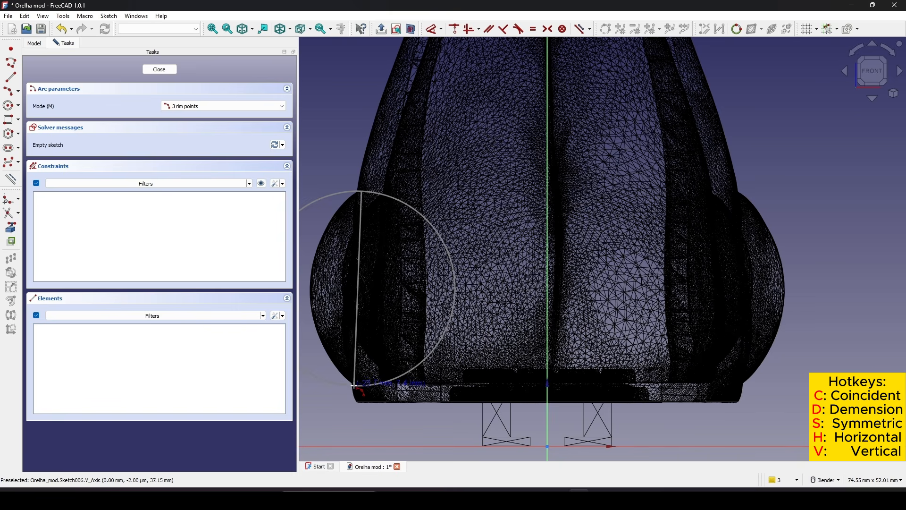
{"action": "left_click", "coordinate": [354, 385]}
{"action": "left_click", "coordinate": [312, 289]}
{"action": "scroll", "coordinate": [455, 264], "scroll_direction": "down", "scroll_amount": 2}
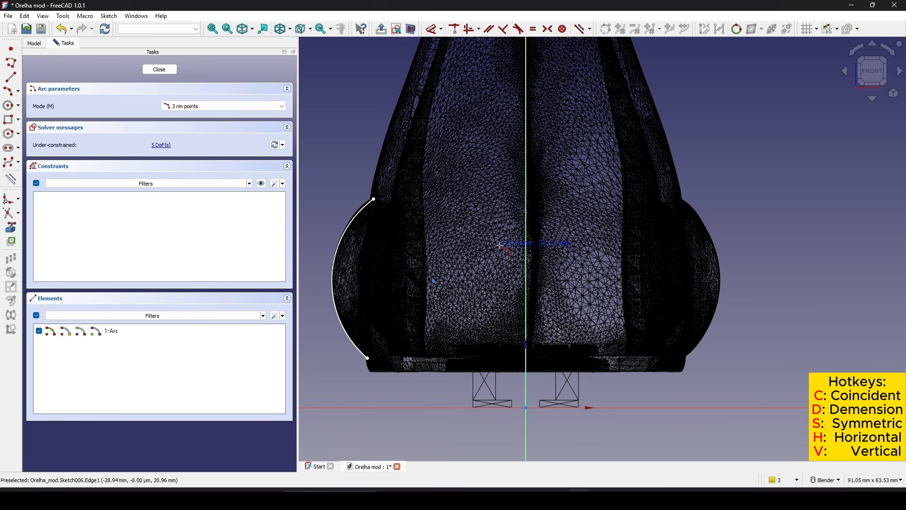
{"action": "middle_click_drag", "start_coordinate": [500, 245], "coordinate": [559, 215], "text": "shift"}
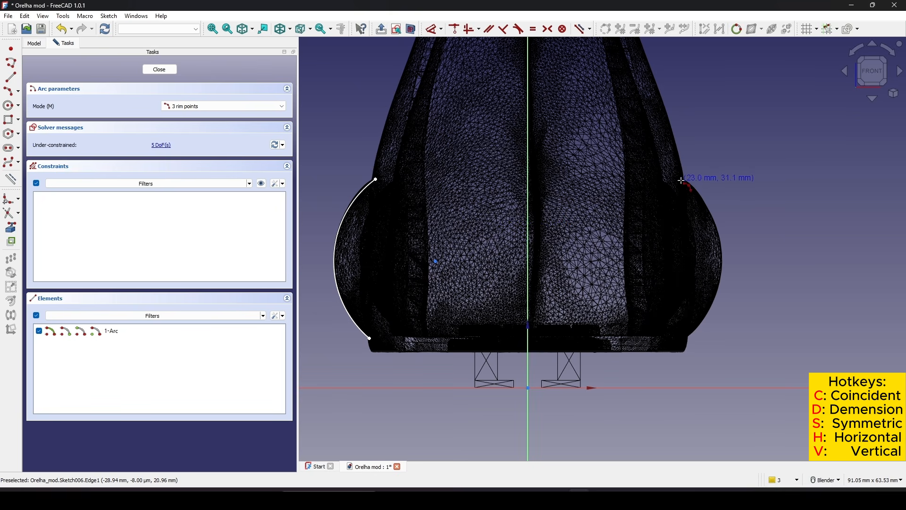
{"action": "key", "text": "Escape"}
Step: Mirror the arc about the sketch's vertical axis onto the right side bulge
{"action": "left_click", "coordinate": [351, 219]}
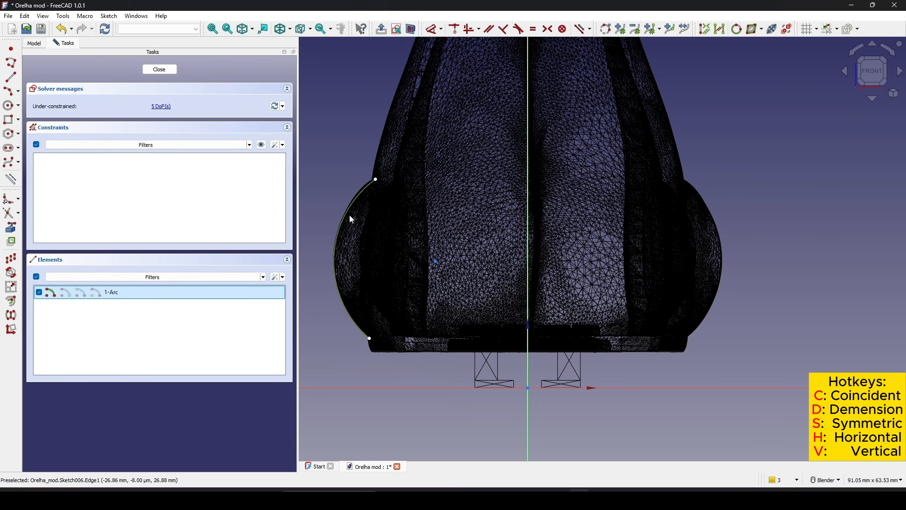
{"action": "key", "text": "s"}
{"action": "key", "text": "s"}
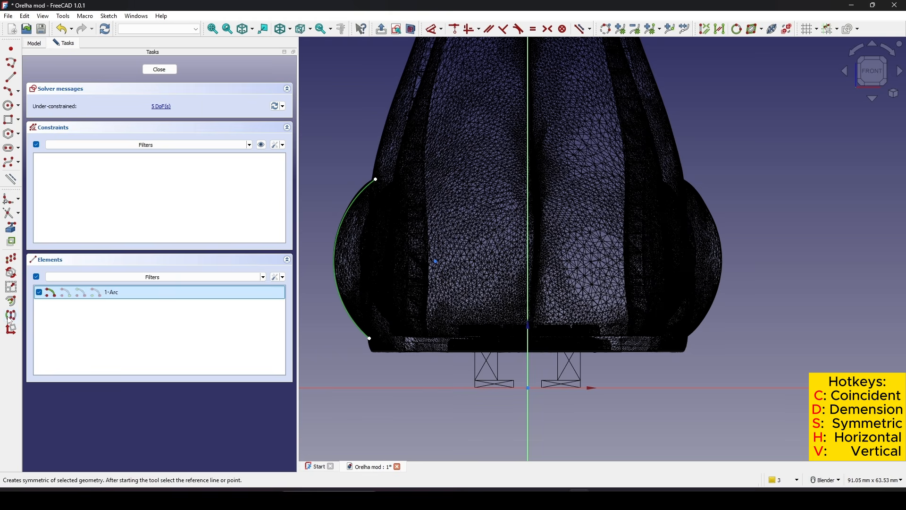
{"action": "left_click", "coordinate": [528, 269]}
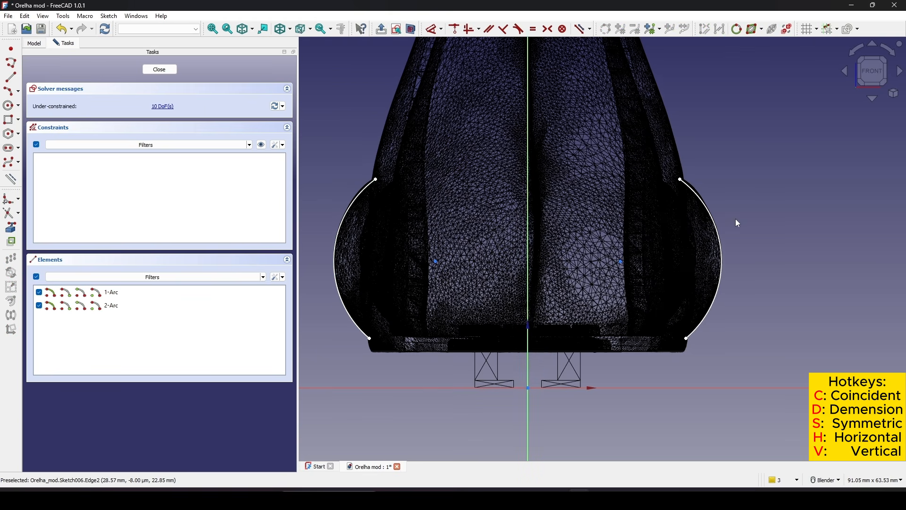
{"action": "middle_click_drag", "start_coordinate": [735, 219], "coordinate": [732, 230], "text": "shift"}
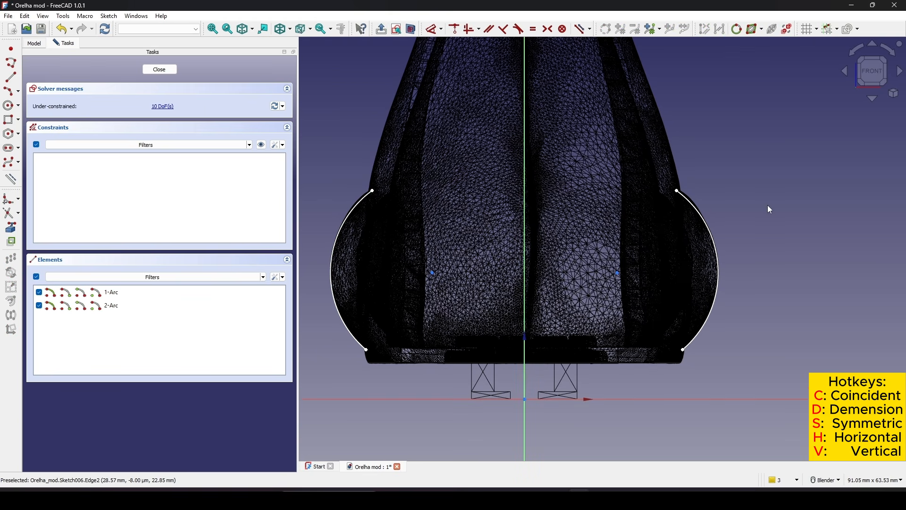
Step: Draw a horizontal line joining the arcs' upper endpoints and a second horizontal line at the height of the arc centres
{"action": "left_click", "coordinate": [11, 77]}
{"action": "left_click", "coordinate": [374, 188]}
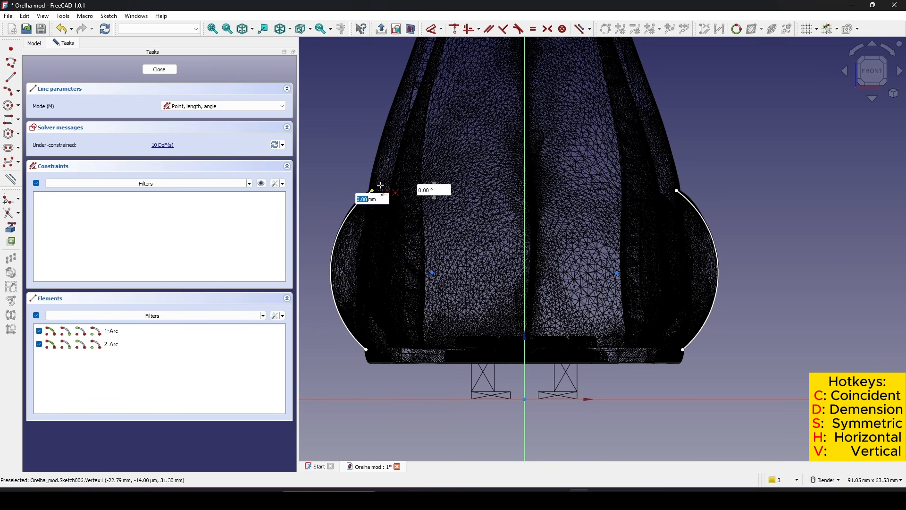
{"action": "left_click", "coordinate": [675, 188]}
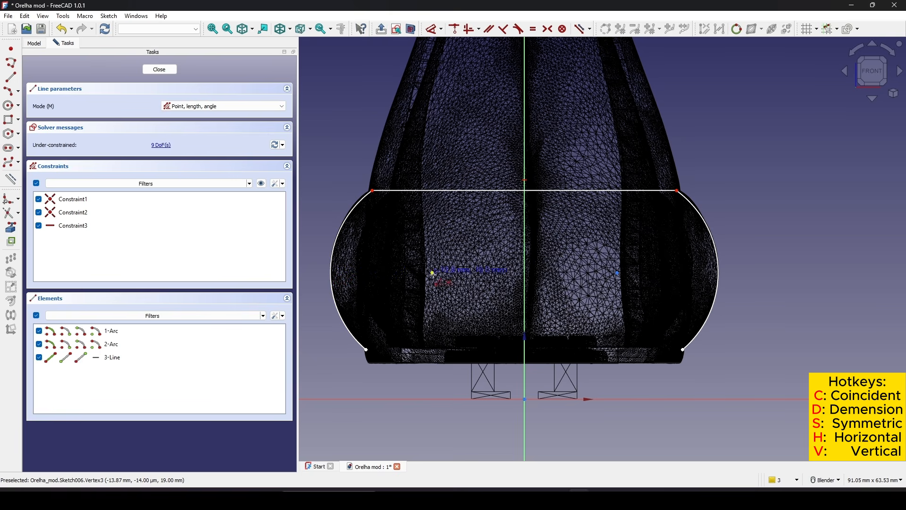
{"action": "left_click", "coordinate": [367, 274]}
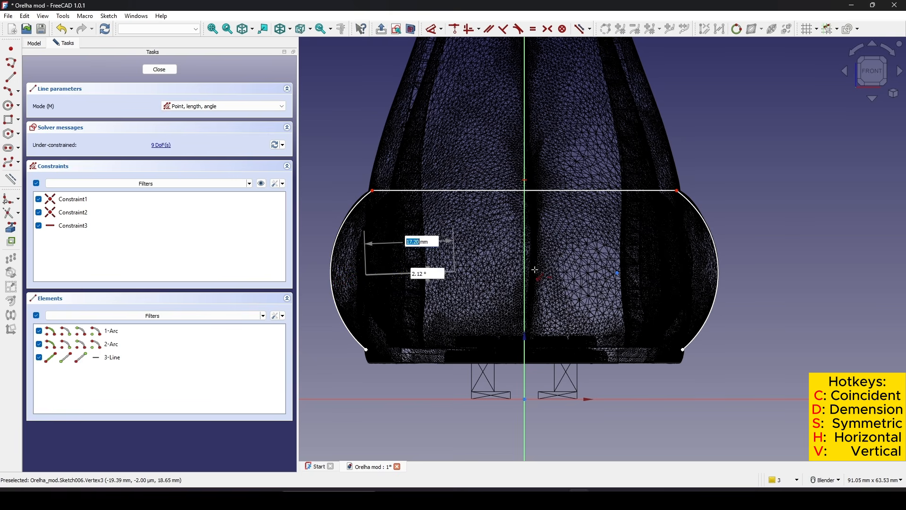
{"action": "left_click", "coordinate": [662, 274]}
{"action": "key", "text": "Escape"}
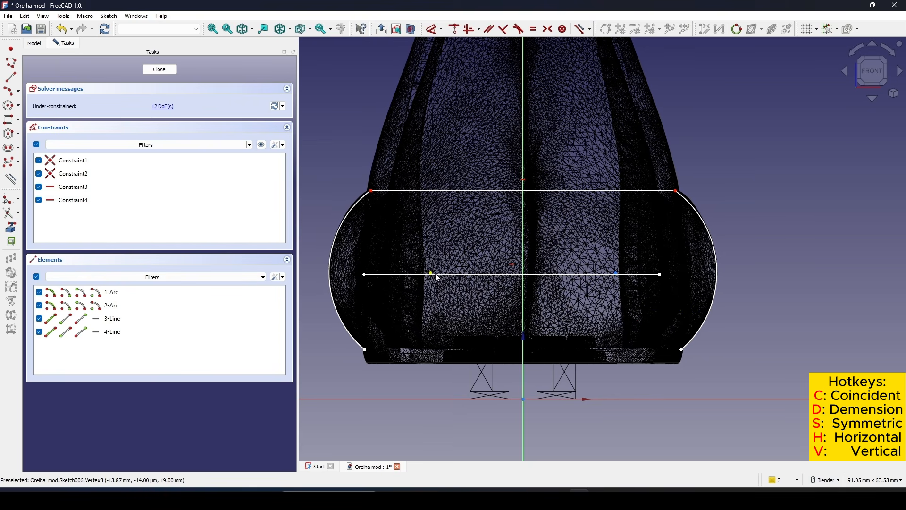
Step: Dimension the left arc's centre 19 mm above the horizontal axis
{"action": "left_click", "coordinate": [432, 274]}
{"action": "key", "text": "d"}
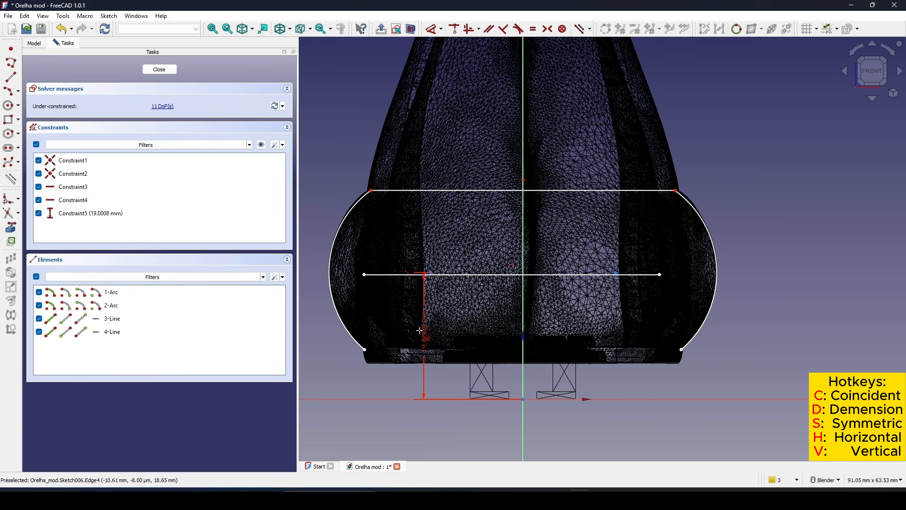
{"action": "double_click", "coordinate": [412, 335]}
{"action": "type", "text": "19"}
{"action": "left_click", "coordinate": [469, 388]}
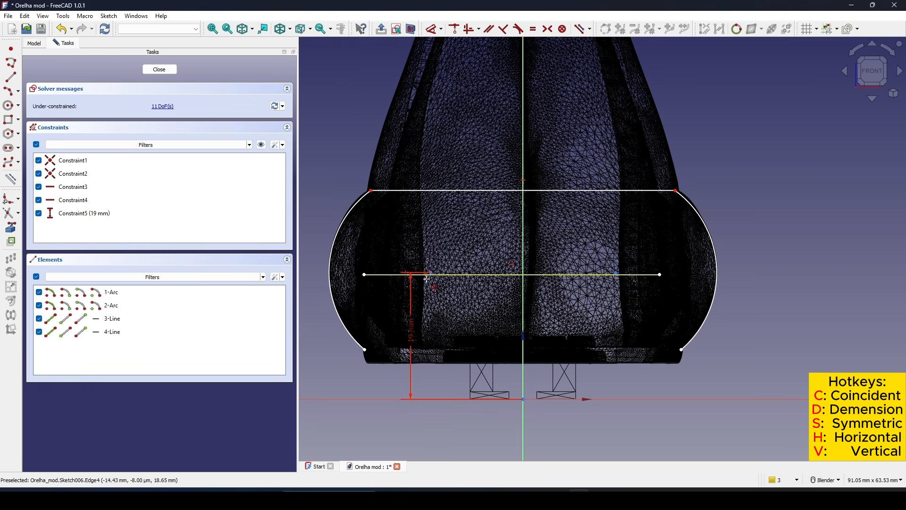
Step: Dimension the left and right arc centres each 13.87 mm horizontally from the vertical axis
{"action": "left_click", "coordinate": [430, 274]}
{"action": "left_click", "coordinate": [452, 232]}
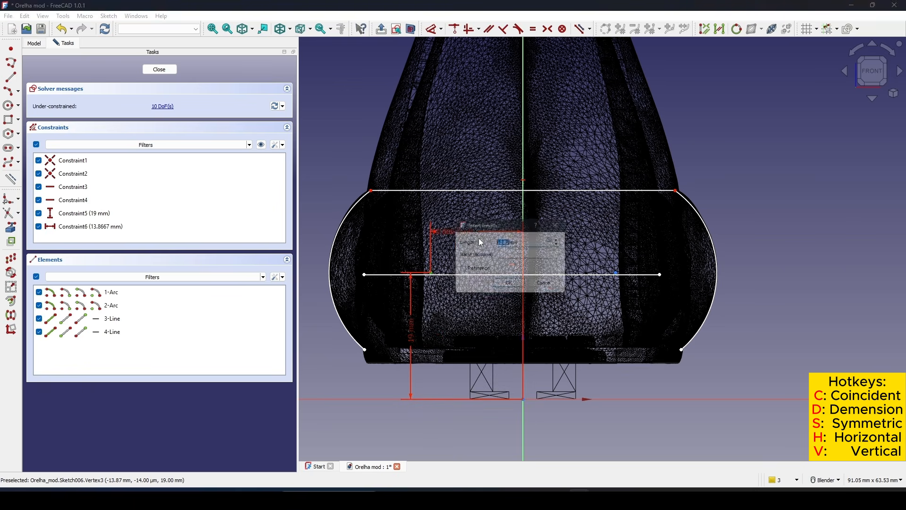
{"action": "left_click", "coordinate": [526, 285]}
{"action": "left_click", "coordinate": [616, 274]}
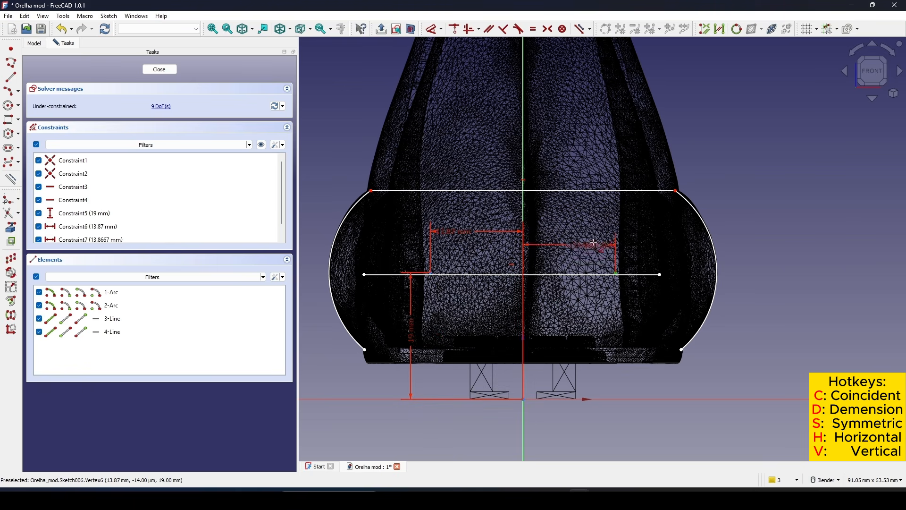
{"action": "left_click", "coordinate": [599, 243]}
{"action": "left_click", "coordinate": [652, 297]}
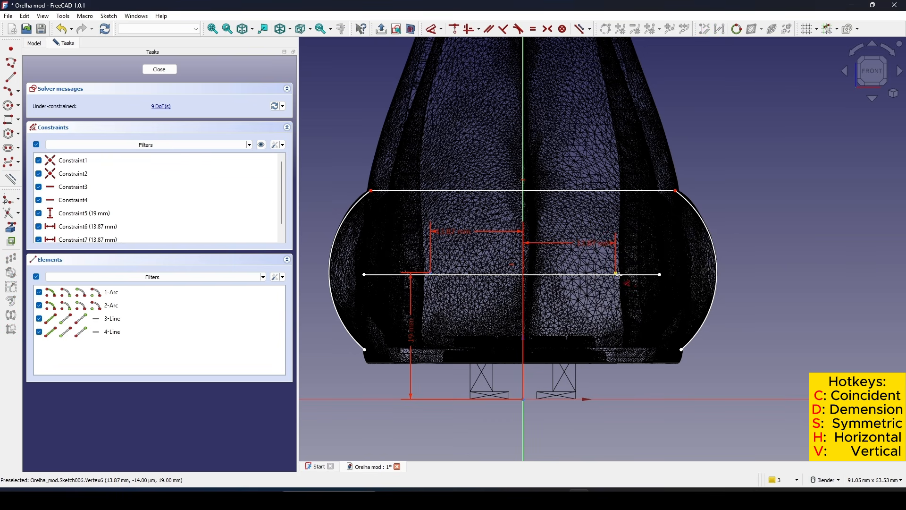
Step: Dimension the right arc's centre 19 mm above the horizontal axis
{"action": "left_click", "coordinate": [615, 274]}
{"action": "left_click", "coordinate": [631, 309]}
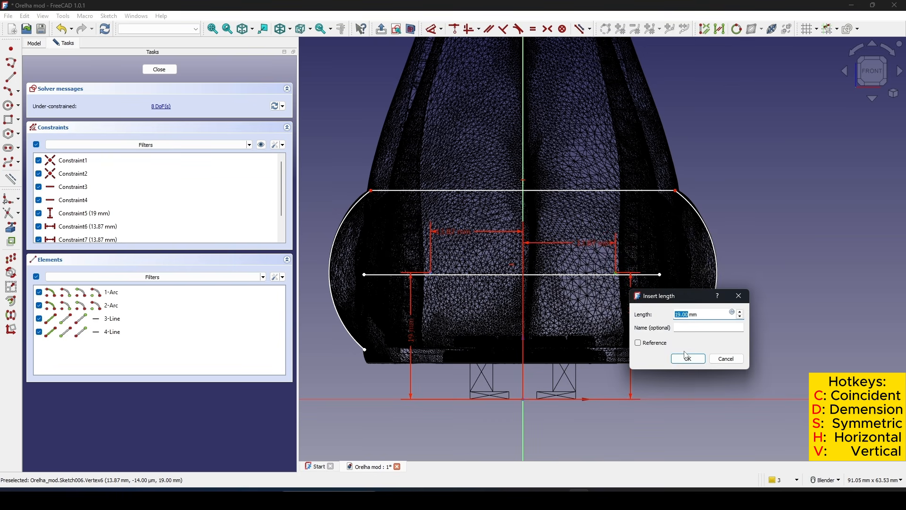
{"action": "left_click", "coordinate": [686, 358]}
Step: Dimension the right and left arcs each with a 15.19 mm radius
{"action": "left_click", "coordinate": [708, 279]}
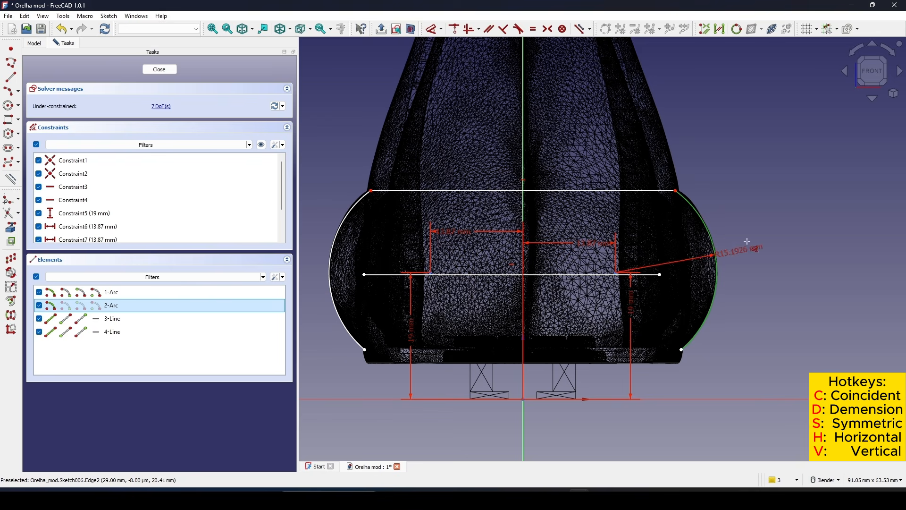
{"action": "left_click", "coordinate": [749, 241]}
{"action": "left_click", "coordinate": [827, 287]}
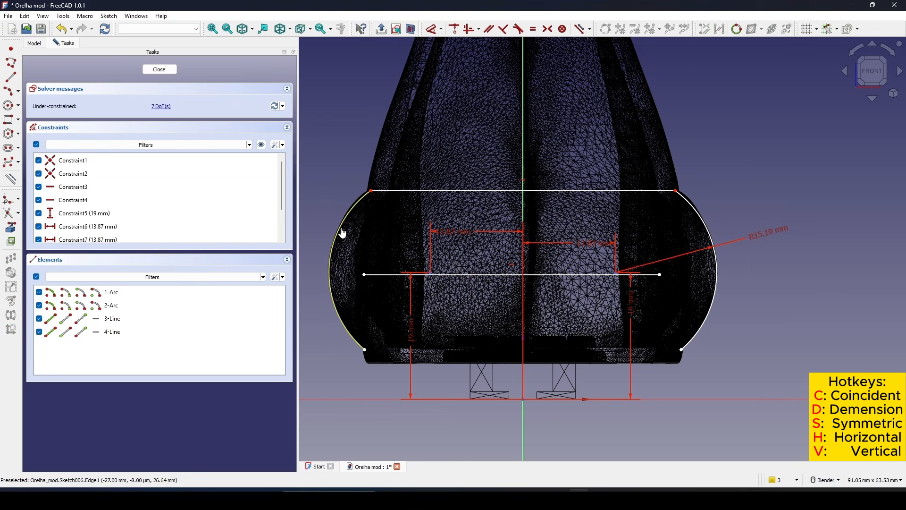
{"action": "left_click", "coordinate": [343, 233]}
{"action": "left_click", "coordinate": [314, 187]}
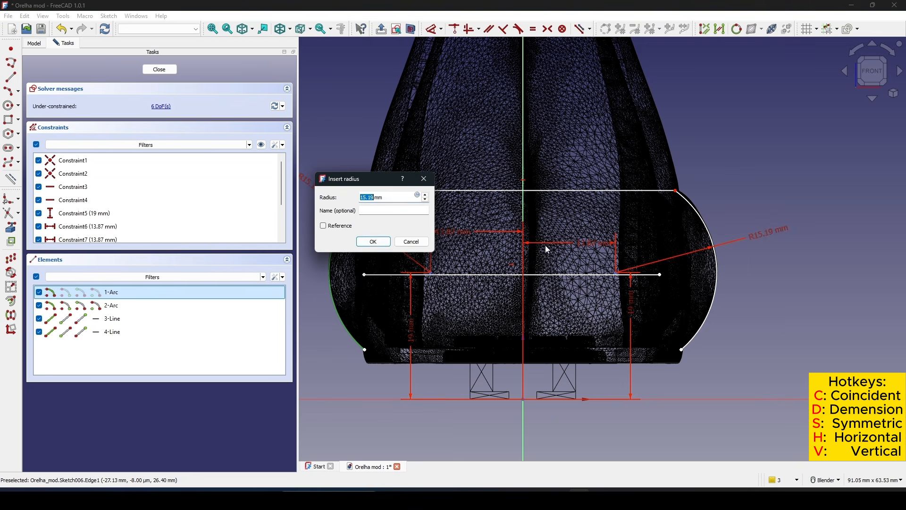
{"action": "left_click", "coordinate": [373, 242]}
Step: Constrain the lower horizontal line to pass through the left arc's centre
{"action": "scroll", "coordinate": [526, 292], "scroll_direction": "up", "scroll_amount": 4}
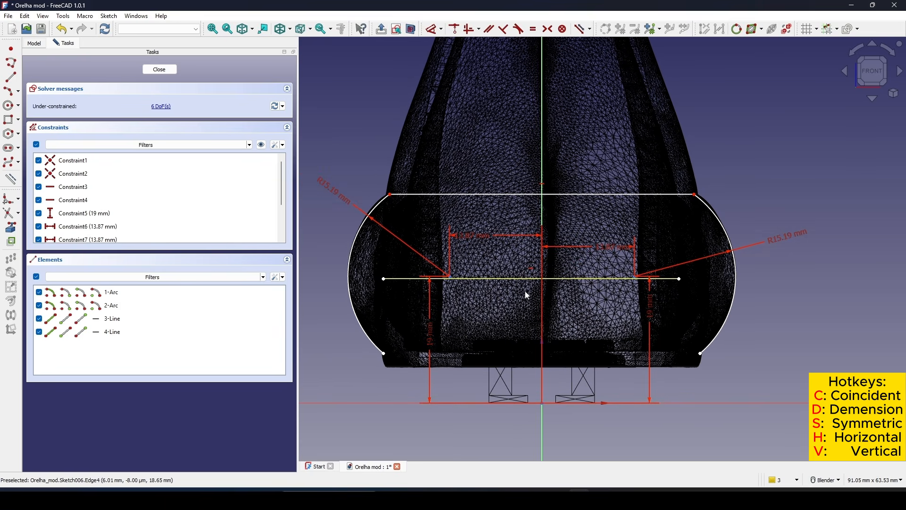
{"action": "scroll", "coordinate": [421, 291], "scroll_direction": "up", "scroll_amount": 3}
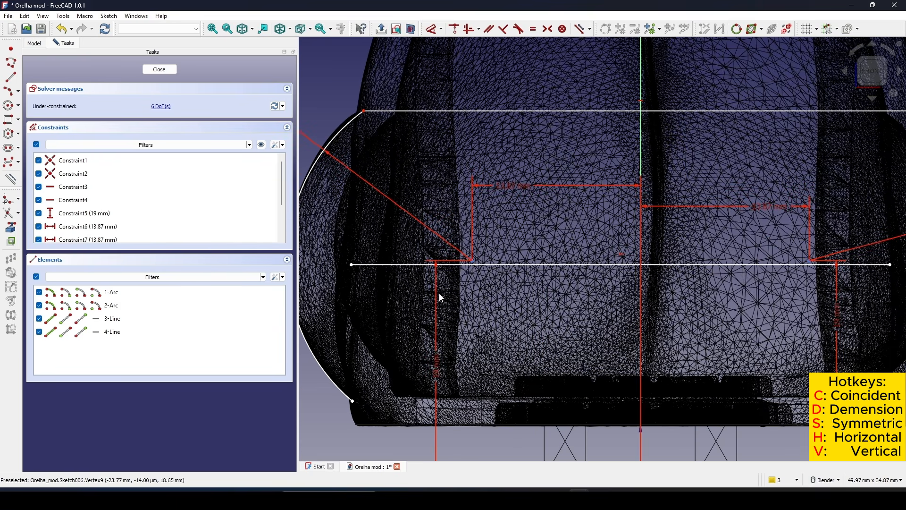
{"action": "left_click", "coordinate": [474, 263]}
{"action": "left_click", "coordinate": [497, 264]}
{"action": "key", "text": "c"}
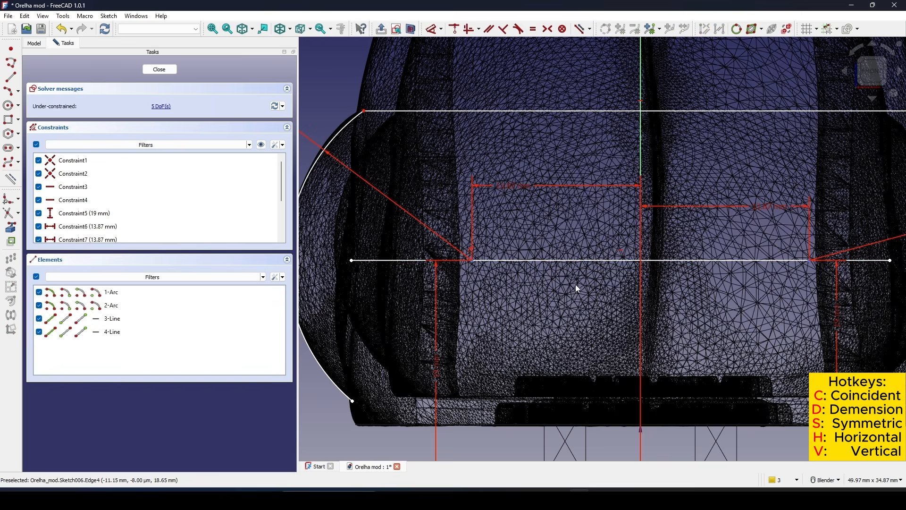
Step: Constrain both endpoints of the lower horizontal line onto the left and right arcs
{"action": "scroll", "coordinate": [576, 284], "scroll_direction": "down", "scroll_amount": 3}
{"action": "left_click", "coordinate": [451, 271]}
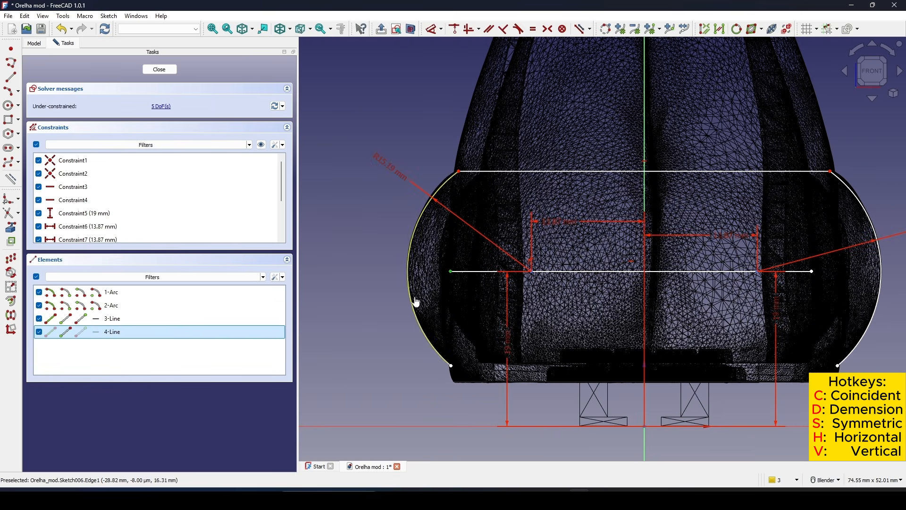
{"action": "left_click", "coordinate": [415, 299]}
{"action": "key", "text": "c"}
{"action": "middle_click_drag", "start_coordinate": [806, 307], "coordinate": [561, 308], "text": "shift"}
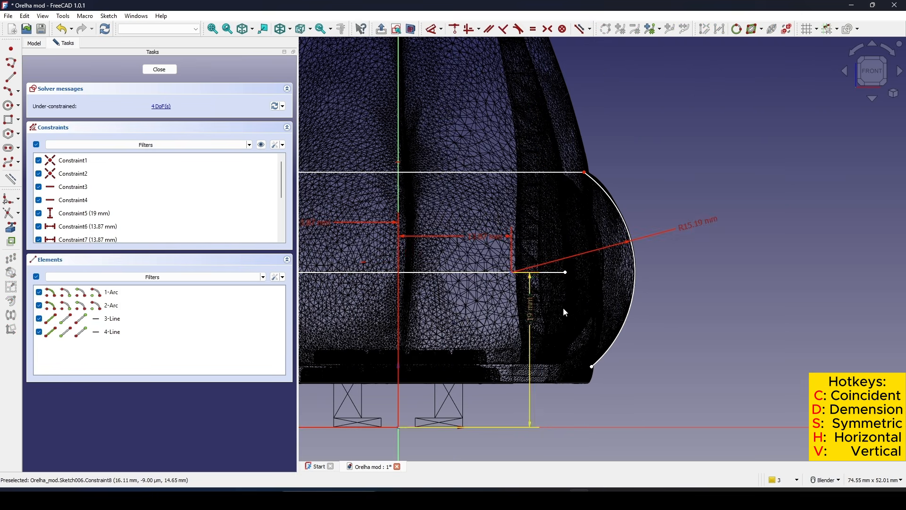
{"action": "left_click", "coordinate": [564, 273]}
{"action": "left_click", "coordinate": [634, 284]}
{"action": "key", "text": "c"}
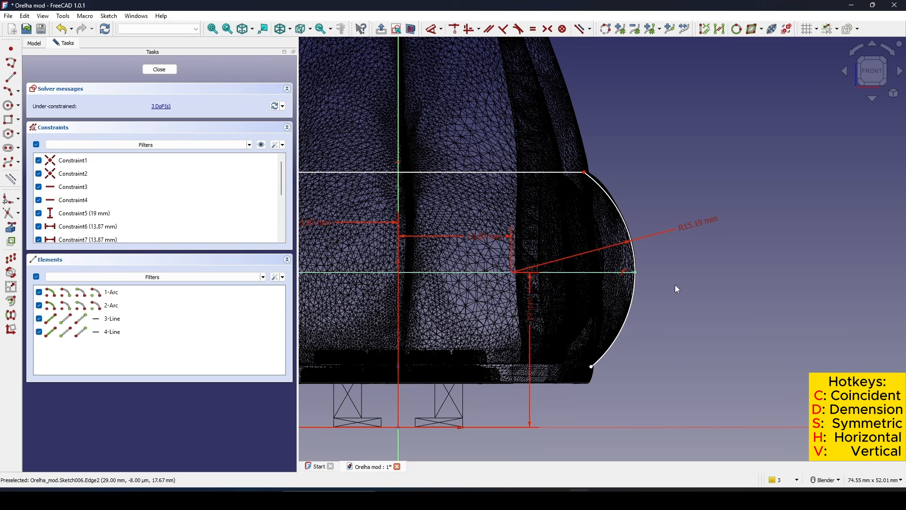
Step: Trim away the portions of both arcs that lie below the lower horizontal line
{"action": "scroll", "coordinate": [688, 271], "scroll_direction": "down", "scroll_amount": 2}
{"action": "middle_click_drag", "start_coordinate": [679, 279], "coordinate": [733, 284], "text": "shift"}
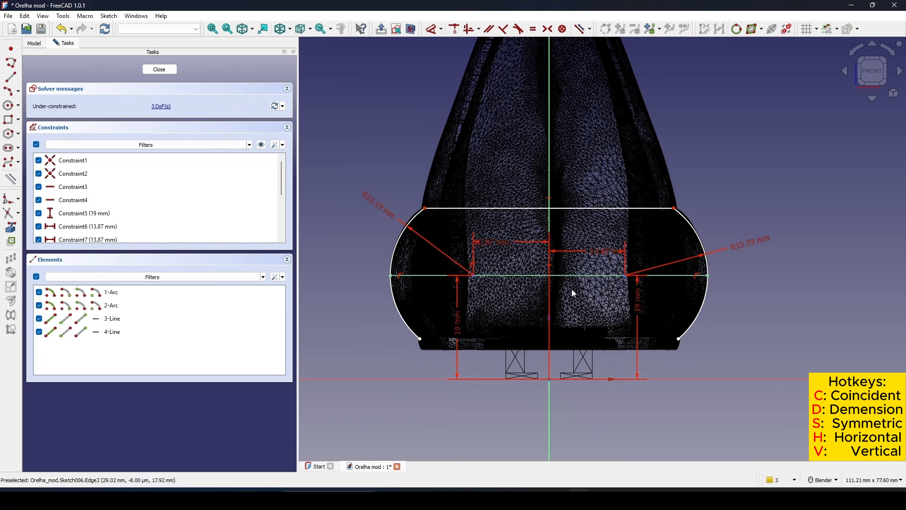
{"action": "key", "text": "g"}
{"action": "key", "text": "t"}
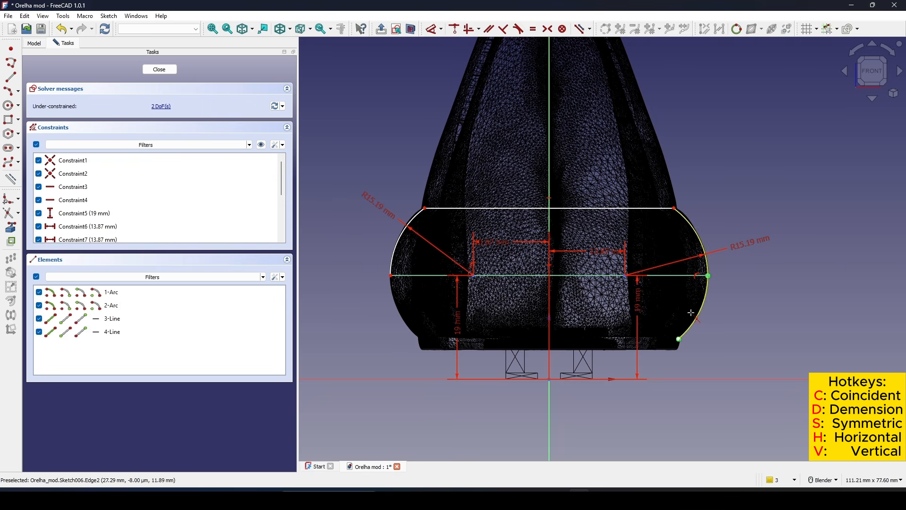
{"action": "middle_click_drag", "start_coordinate": [776, 282], "coordinate": [769, 286], "text": "shift"}
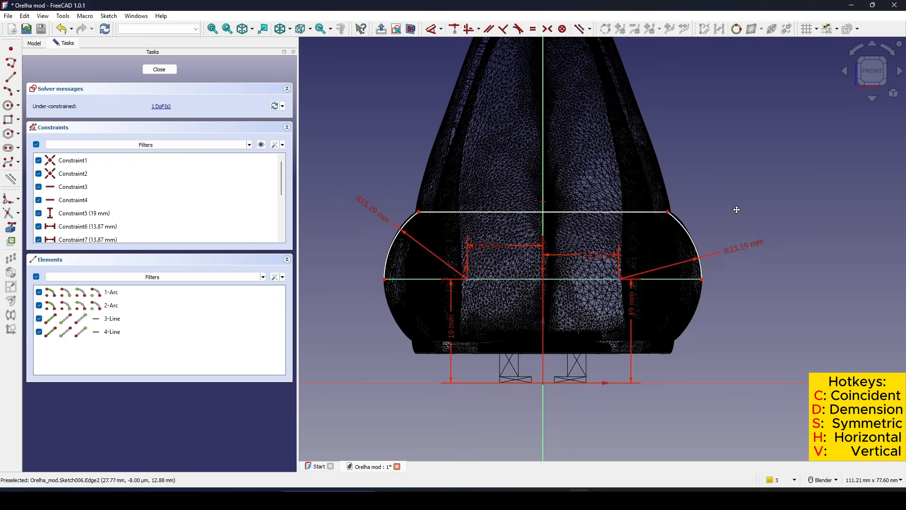
Step: Move the right arc's upper endpoint inward to almost above its centre, raising the top line, and close the sketch
{"action": "scroll", "coordinate": [721, 203], "scroll_direction": "up", "scroll_amount": 2}
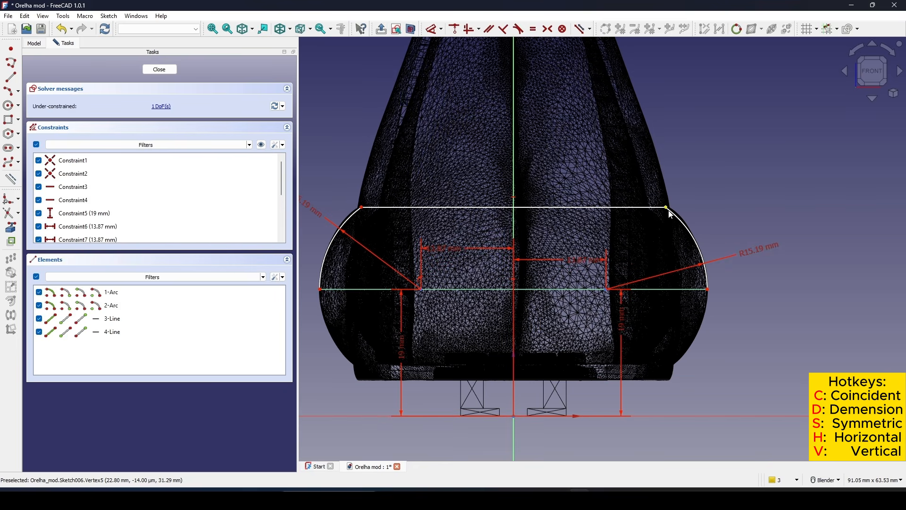
{"action": "left_click_drag", "start_coordinate": [668, 213], "coordinate": [620, 210]}
{"action": "middle_click_drag", "start_coordinate": [701, 205], "coordinate": [716, 189], "text": "shift"}
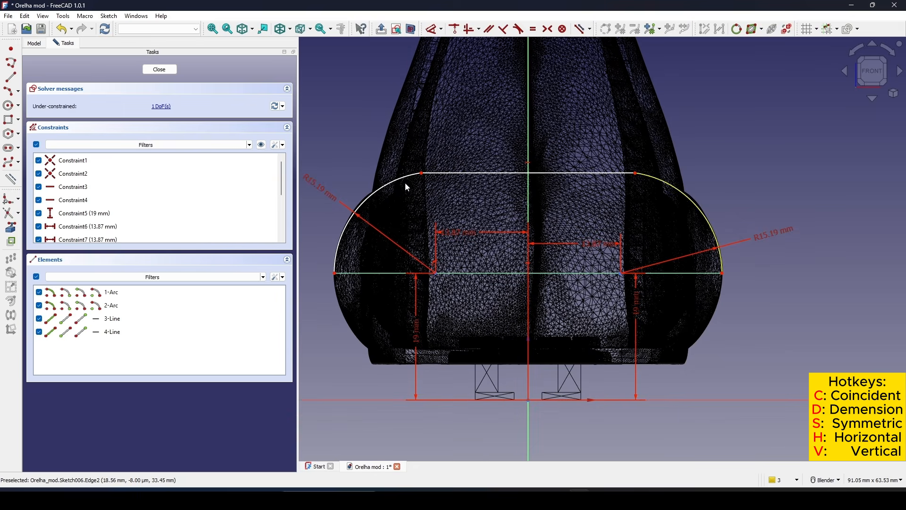
{"action": "left_click", "coordinate": [147, 68]}
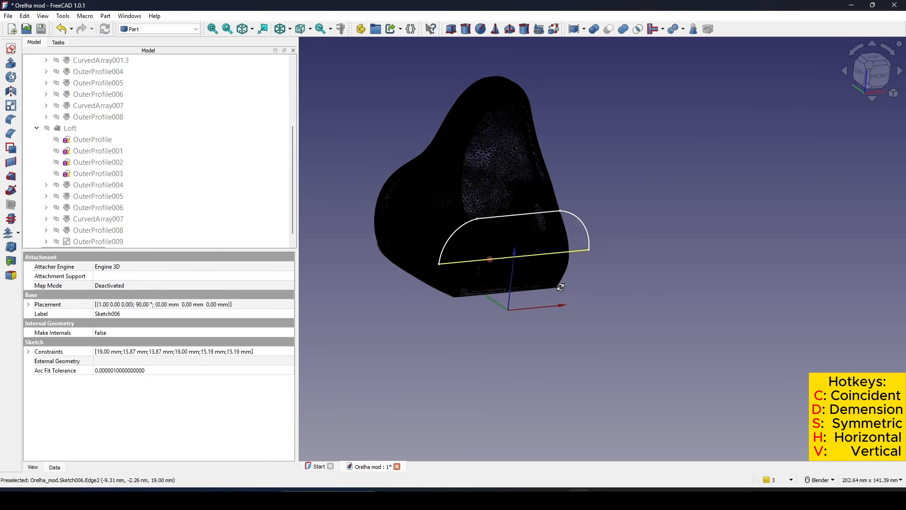
Step: Try the As is and Flat lines display styles on the mesh, and leave the model displayed As is
{"action": "left_click", "coordinate": [548, 313]}
{"action": "middle_click_drag", "start_coordinate": [548, 313], "coordinate": [602, 309]}
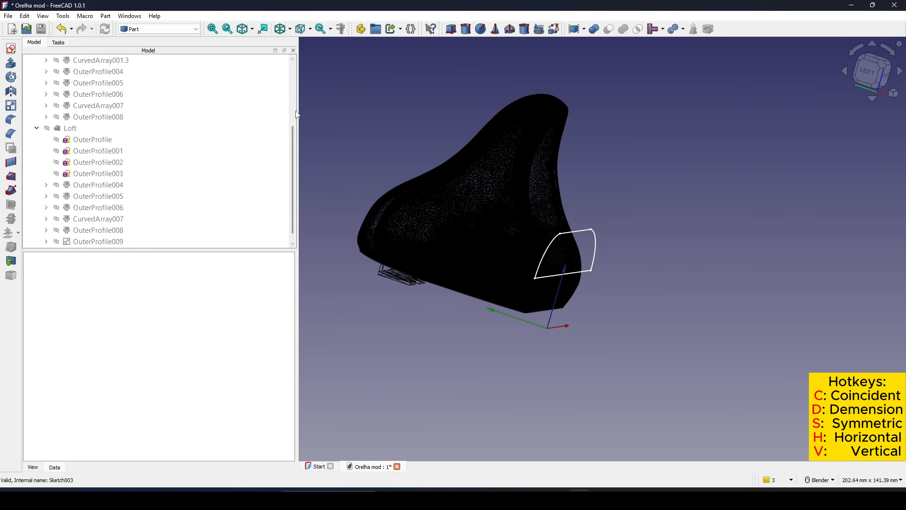
{"action": "left_click", "coordinate": [289, 29]}
{"action": "left_click", "coordinate": [297, 42]}
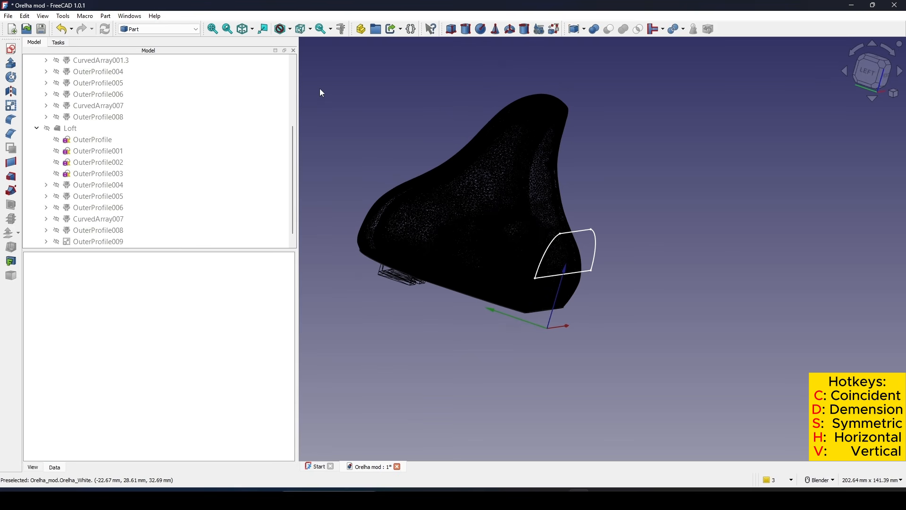
{"action": "left_click", "coordinate": [289, 29]}
{"action": "left_click", "coordinate": [306, 104]}
{"action": "left_click", "coordinate": [290, 30]}
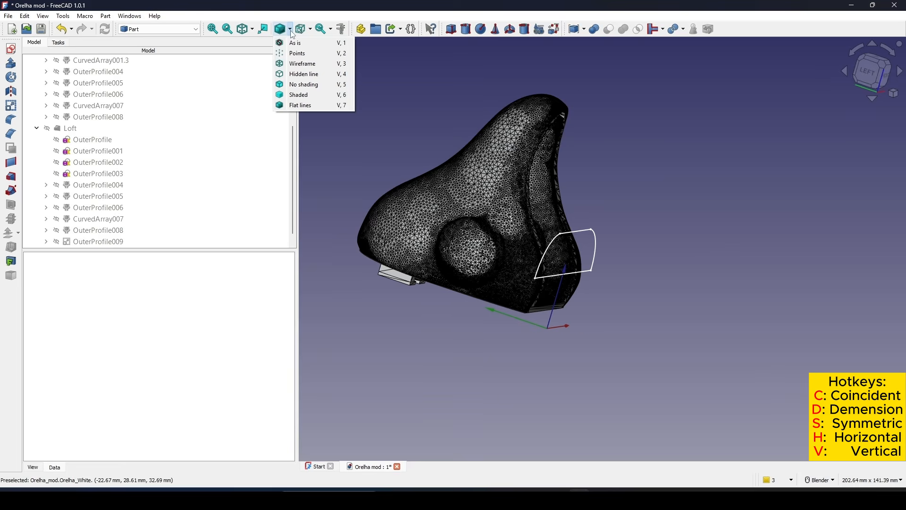
{"action": "left_click", "coordinate": [297, 42]}
Step: In the left view, set the Y position of Sketch006 to 25 mm
{"action": "left_click", "coordinate": [870, 72]}
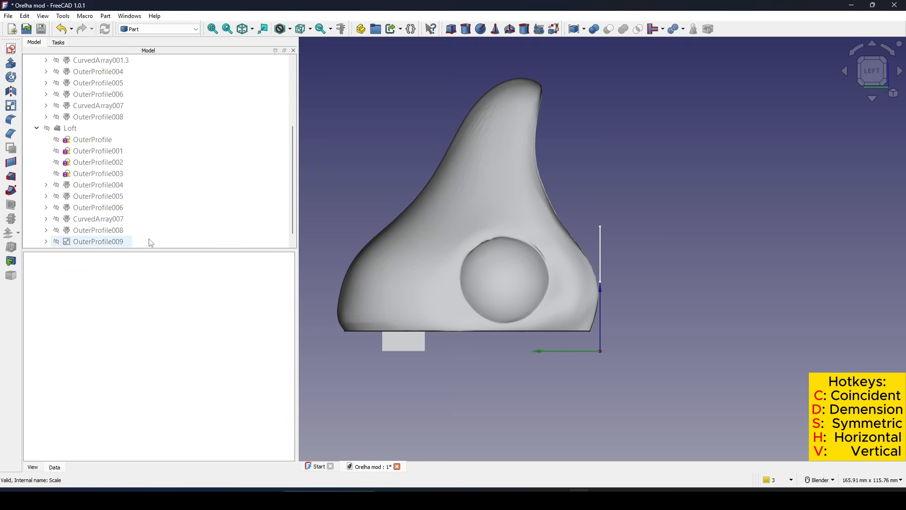
{"action": "scroll", "coordinate": [141, 238], "scroll_direction": "down", "scroll_amount": 1}
{"action": "left_click", "coordinate": [79, 241]}
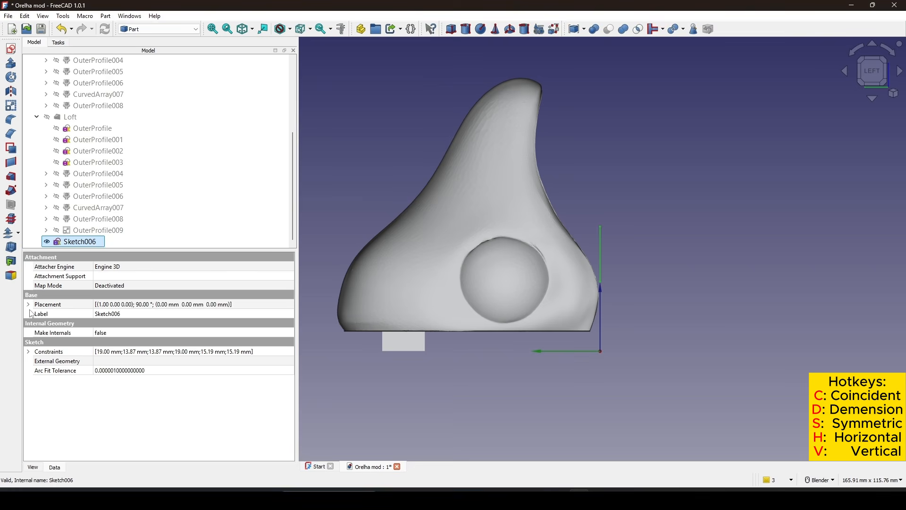
{"action": "left_click", "coordinate": [28, 304]}
{"action": "left_click", "coordinate": [37, 332]}
{"action": "left_click", "coordinate": [113, 361]}
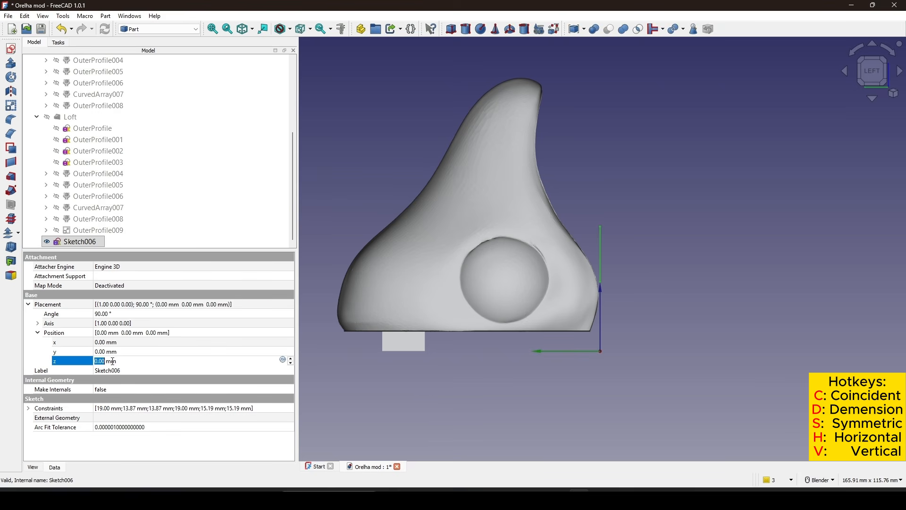
{"action": "left_click", "coordinate": [118, 352]}
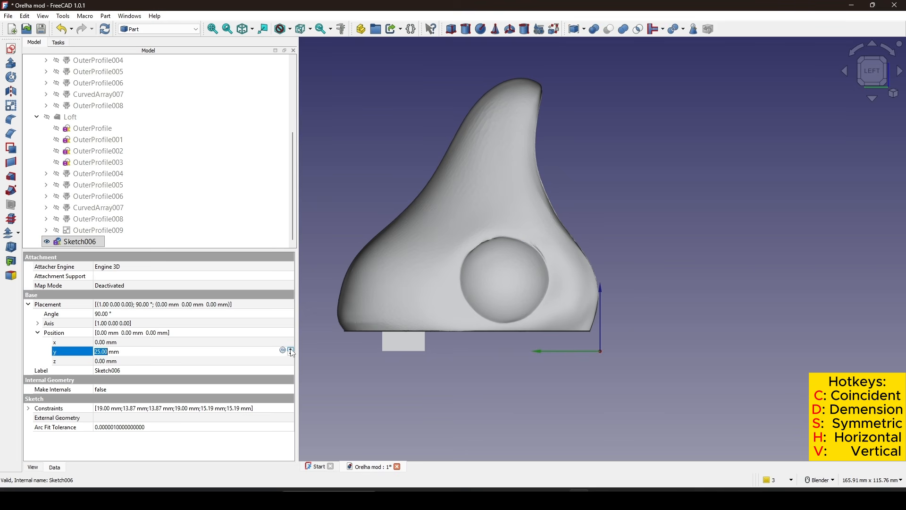
Step: Show the model in wireframe and set the sketch's Y position to 26 mm to align it with the round bulge's centre
{"action": "left_click", "coordinate": [288, 30]}
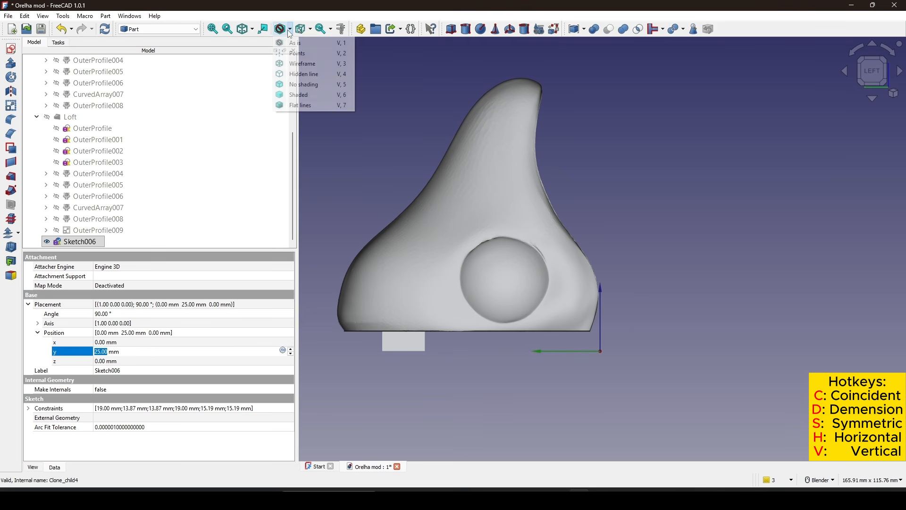
{"action": "left_click", "coordinate": [288, 62]}
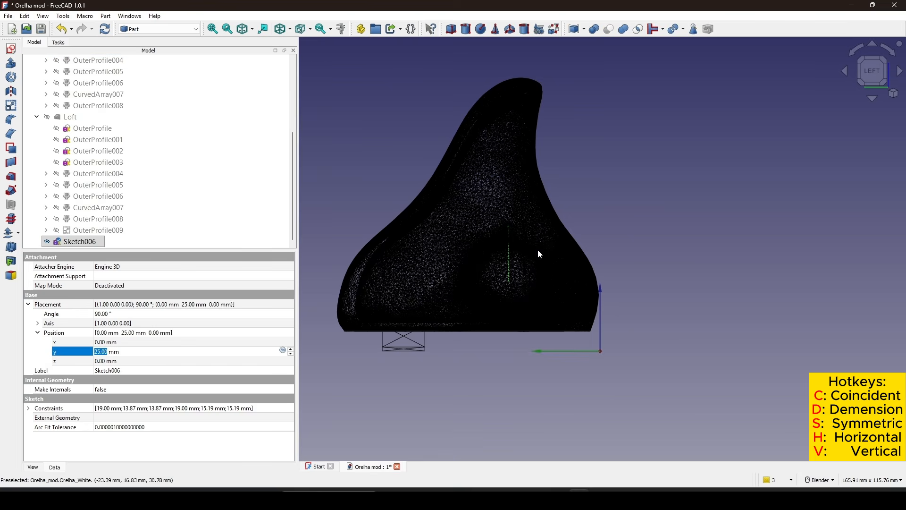
{"action": "scroll", "coordinate": [528, 267], "scroll_direction": "up", "scroll_amount": 6}
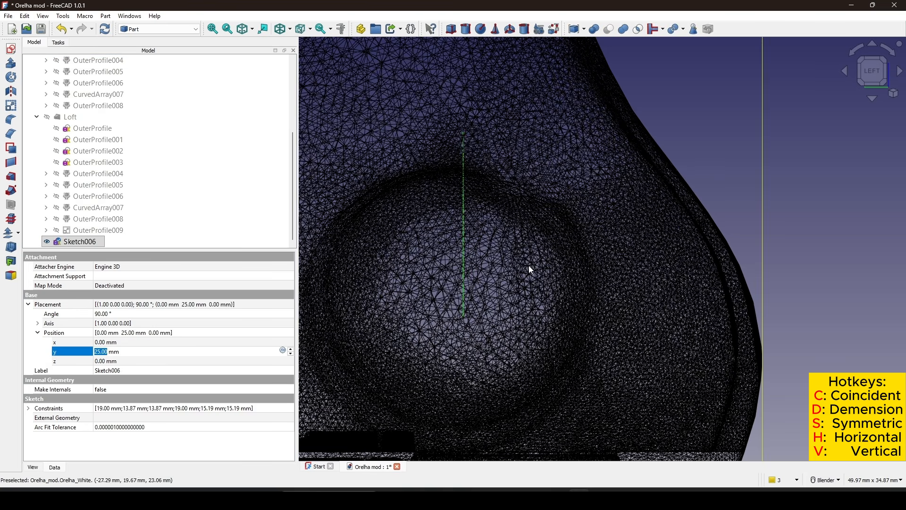
{"action": "middle_click_drag", "start_coordinate": [528, 266], "coordinate": [545, 227], "text": "shift"}
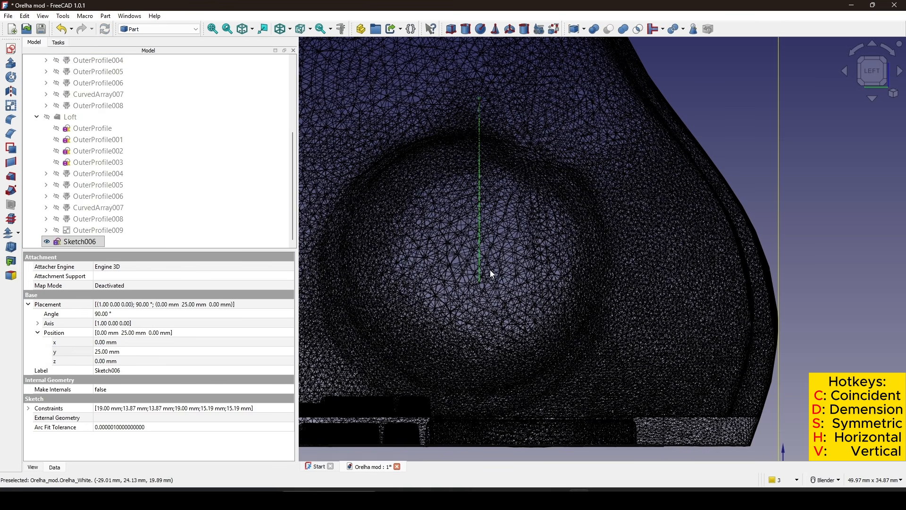
{"action": "left_click", "coordinate": [152, 350]}
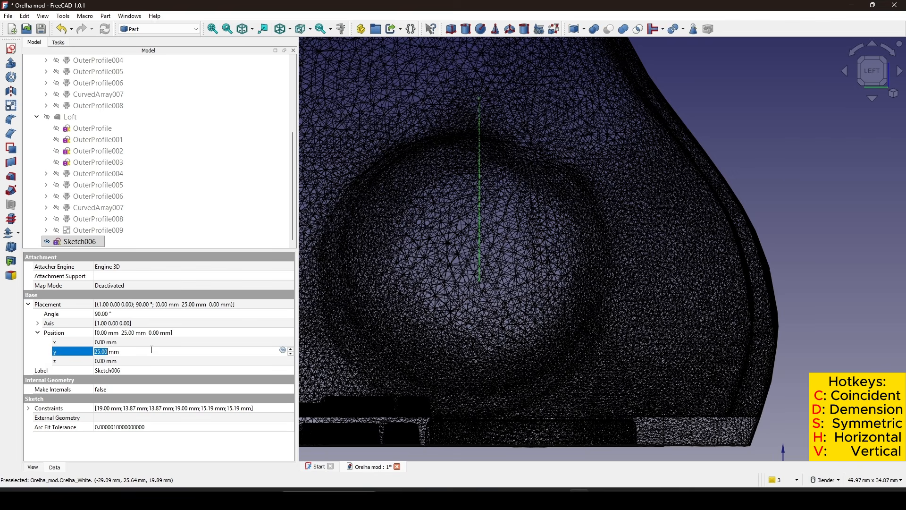
{"action": "left_click", "coordinate": [290, 349]}
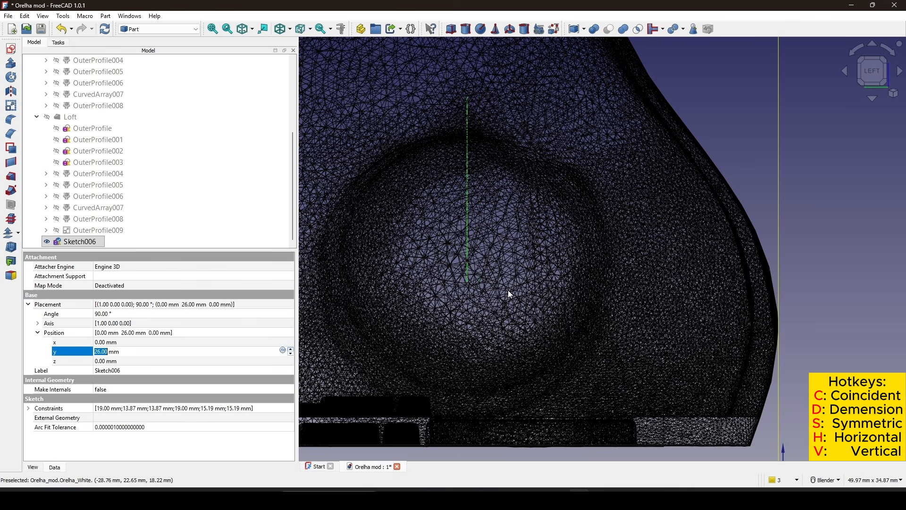
Step: View the mesh obliquely from its open front and set the display style back to As is
{"action": "scroll", "coordinate": [481, 270], "scroll_direction": "down", "scroll_amount": 4}
{"action": "scroll", "coordinate": [607, 276], "scroll_direction": "down", "scroll_amount": 3}
{"action": "middle_click_drag", "start_coordinate": [643, 307], "coordinate": [519, 331]}
{"action": "middle_click_drag", "start_coordinate": [733, 219], "coordinate": [567, 277], "text": "shift"}
{"action": "left_click", "coordinate": [676, 275]}
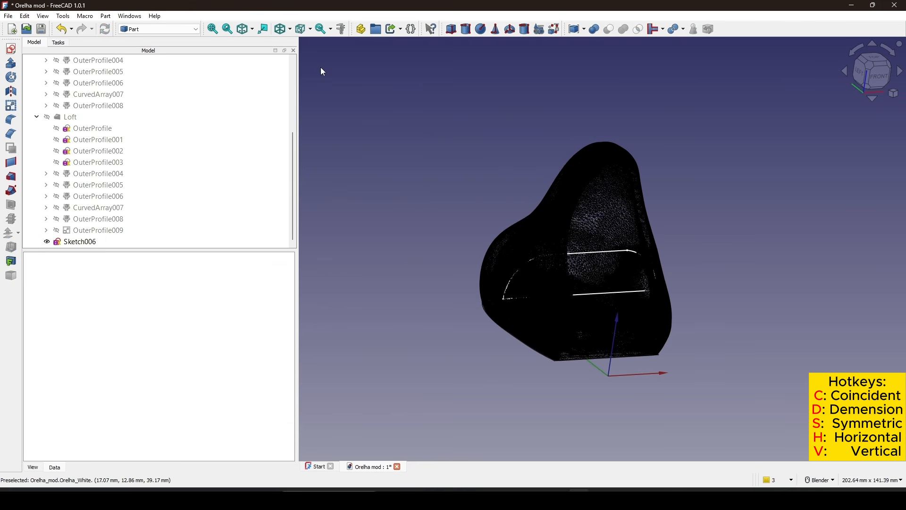
{"action": "left_click", "coordinate": [289, 28]}
{"action": "left_click", "coordinate": [296, 43]}
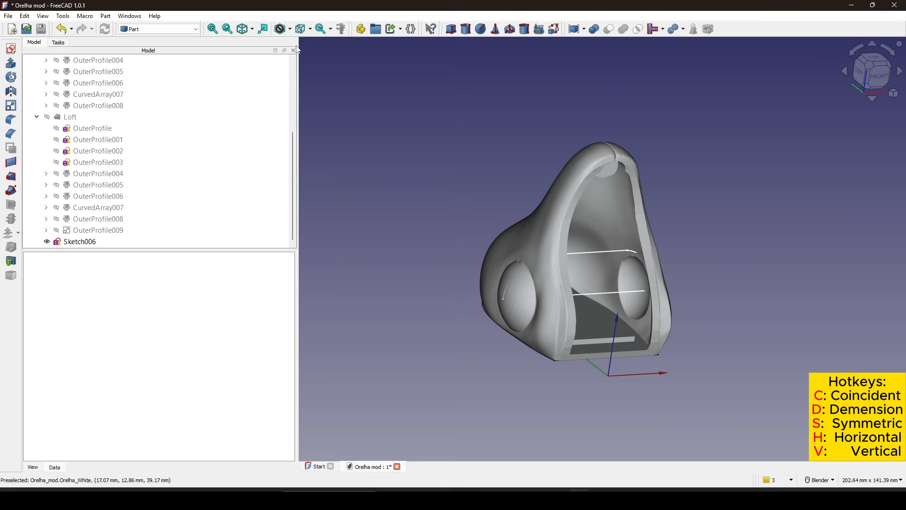
{"action": "scroll", "coordinate": [654, 294], "scroll_direction": "up", "scroll_amount": 2}
{"action": "middle_click_drag", "start_coordinate": [587, 255], "coordinate": [570, 217], "text": "shift"}
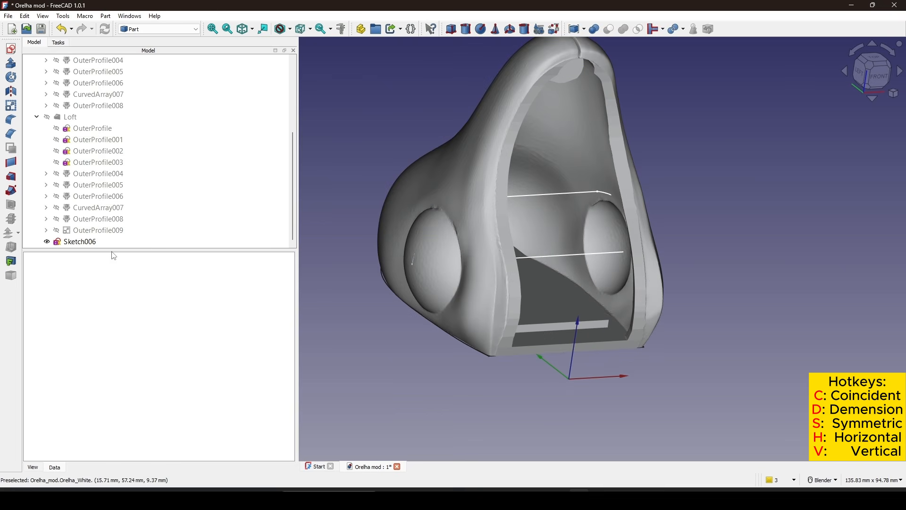
Step: Revolve Sketch006 by 360° around its upper straight edge (Edge2) as a solid
{"action": "left_click", "coordinate": [80, 242]}
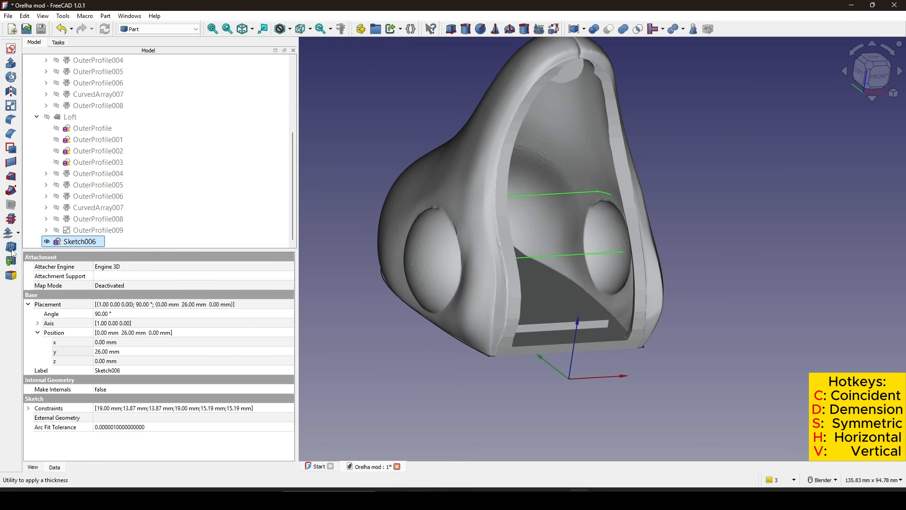
{"action": "left_click", "coordinate": [14, 80]}
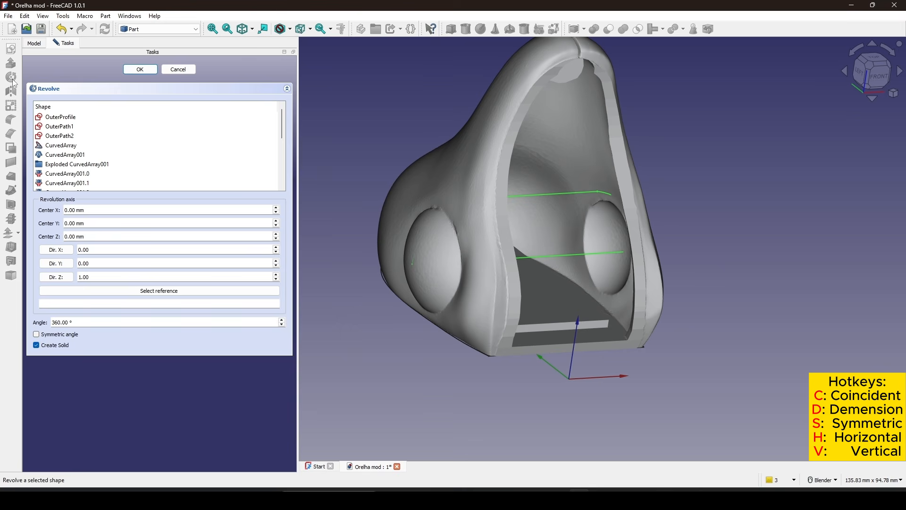
{"action": "left_click", "coordinate": [159, 290]}
{"action": "left_click", "coordinate": [571, 193]}
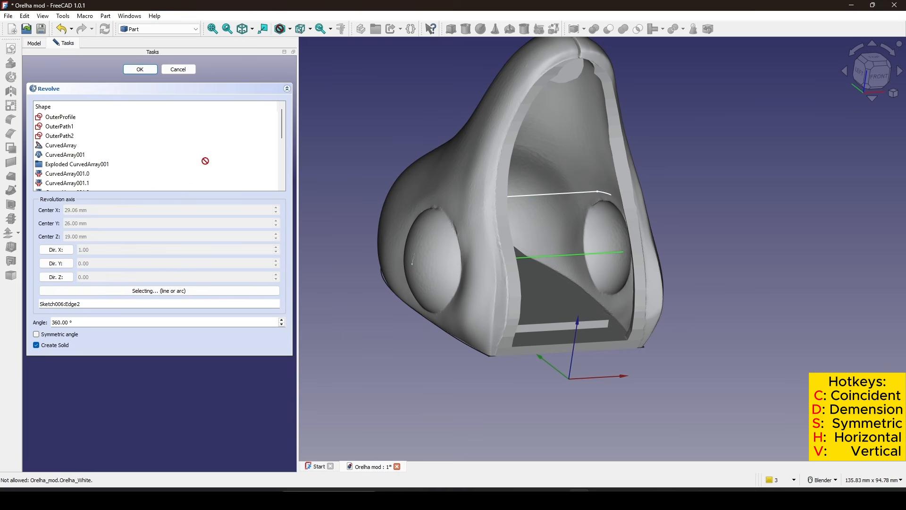
{"action": "left_click", "coordinate": [140, 70]}
Step: Face the front view and create a new sketch on the XZ plane with zero offset
{"action": "mouse_move", "coordinate": [562, 226]}
{"action": "middle_mouse_down"}
{"action": "mouse_move", "coordinate": [530, 256]}
{"action": "mouse_move", "coordinate": [548, 225]}
{"action": "mouse_move", "coordinate": [586, 244]}
{"action": "mouse_move", "coordinate": [616, 245]}
{"action": "mouse_move", "coordinate": [607, 261]}
{"action": "middle_mouse_up"}
{"action": "key", "text": "1"}
{"action": "scroll", "coordinate": [755, 180], "scroll_direction": "up", "scroll_amount": 2}
{"action": "middle_click_drag", "start_coordinate": [758, 179], "coordinate": [744, 180], "text": "shift"}
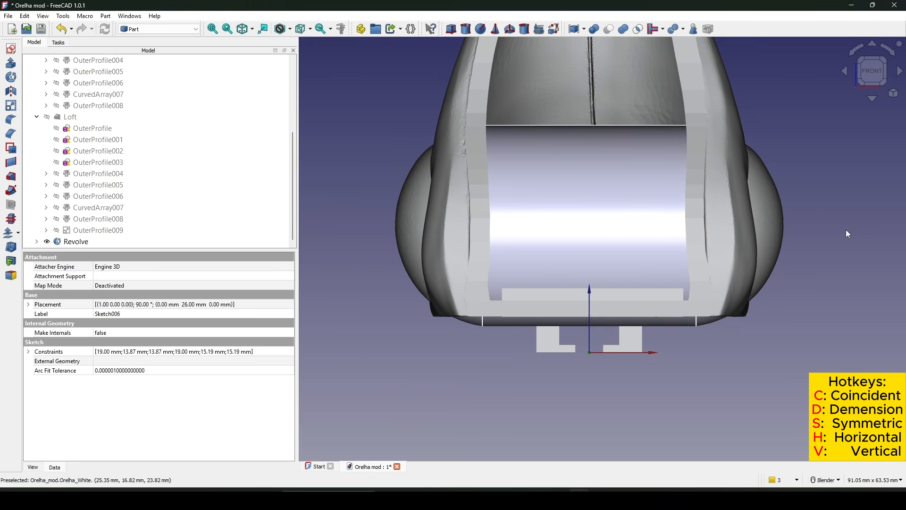
{"action": "left_click", "coordinate": [846, 230]}
{"action": "middle_click_drag", "start_coordinate": [776, 262], "coordinate": [747, 268], "text": "shift"}
{"action": "scroll", "coordinate": [474, 335], "scroll_direction": "up", "scroll_amount": 2}
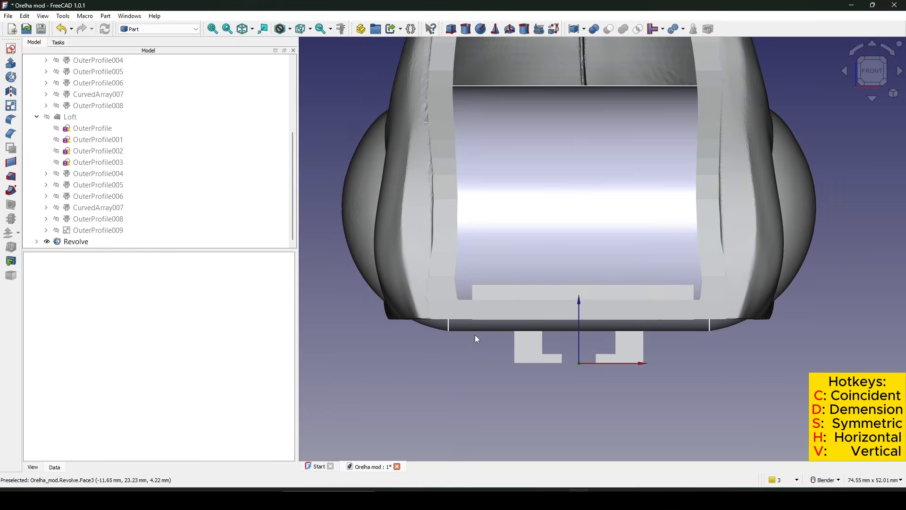
{"action": "scroll", "coordinate": [471, 340], "scroll_direction": "down", "scroll_amount": 2}
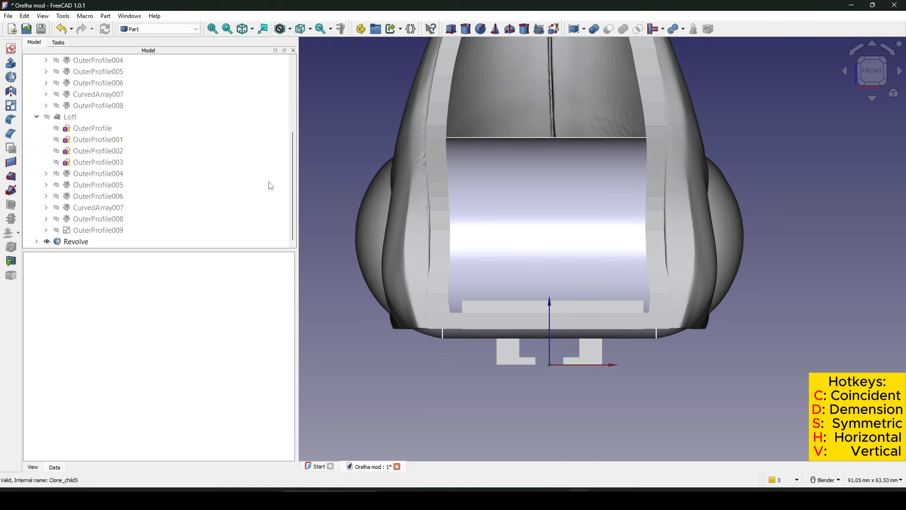
{"action": "left_click", "coordinate": [11, 52]}
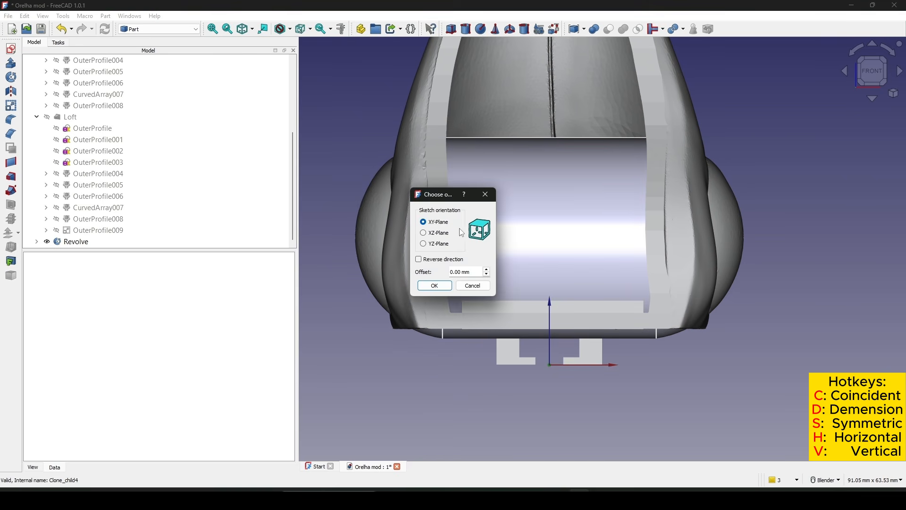
{"action": "left_click", "coordinate": [435, 286]}
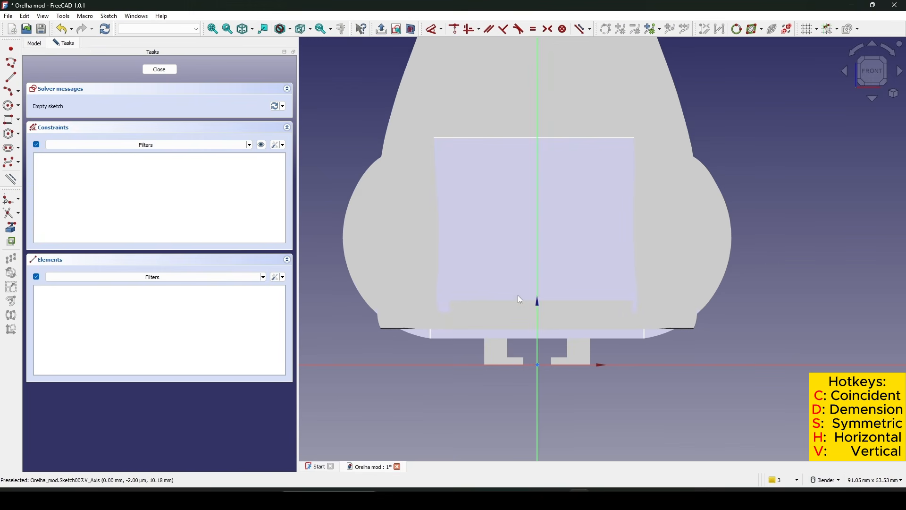
Step: Draw a rectangle about 52 mm wide and 6.7 mm high across the body's base, starting on the horizontal axis
{"action": "left_click", "coordinate": [9, 123]}
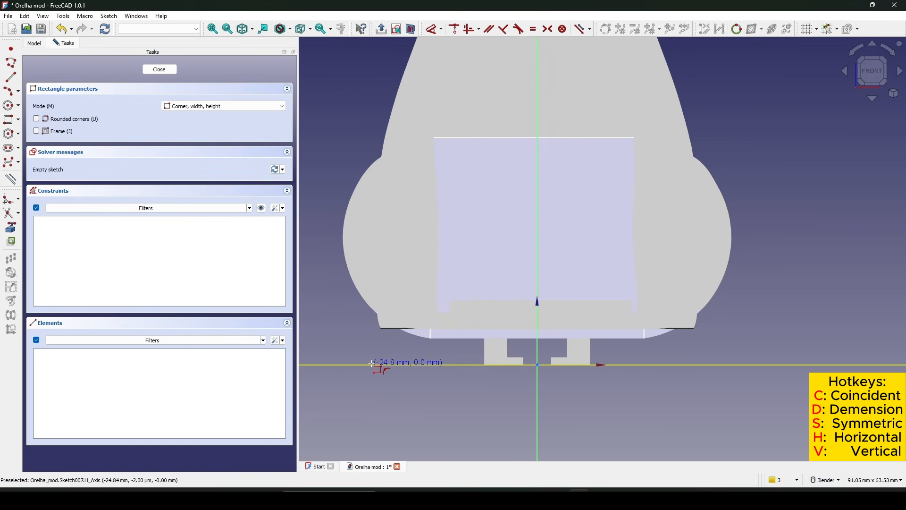
{"action": "left_click", "coordinate": [718, 320]}
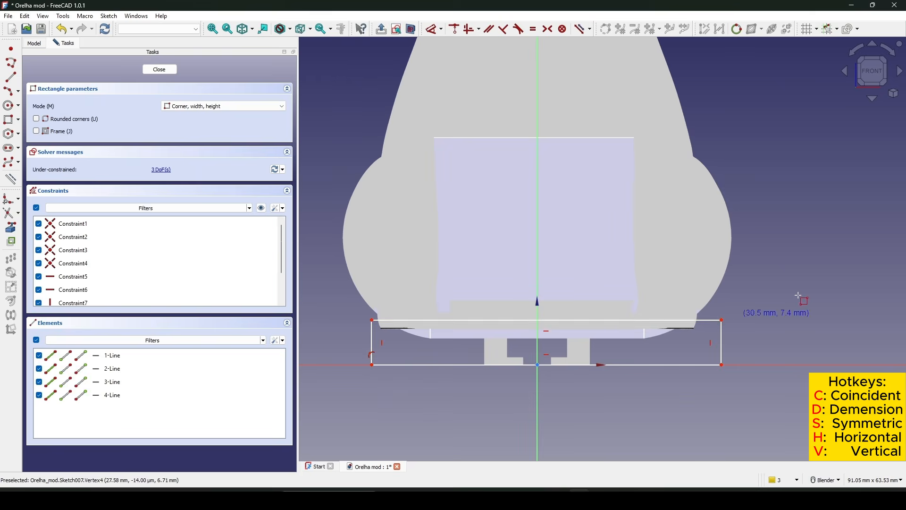
{"action": "right_click", "coordinate": [534, 331]}
Step: Set the rectangle's height to 7 mm and close the sketch
{"action": "scroll", "coordinate": [475, 333], "scroll_direction": "up", "scroll_amount": 3}
{"action": "middle_click_drag", "start_coordinate": [478, 336], "coordinate": [551, 319], "text": "shift"}
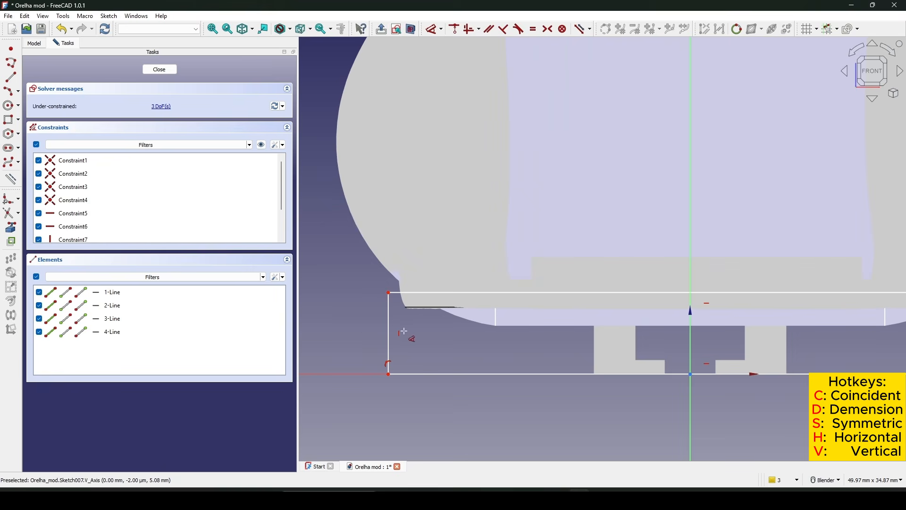
{"action": "left_click", "coordinate": [338, 330]}
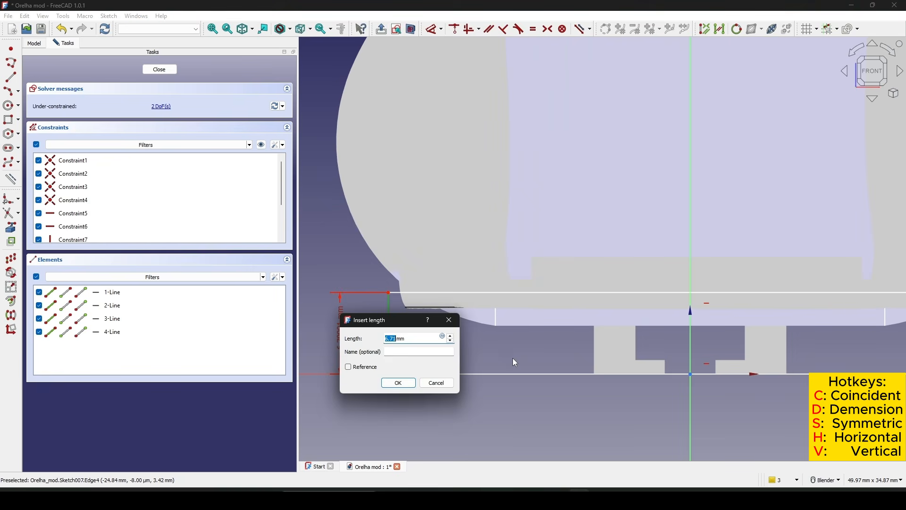
{"action": "type", "text": "7"}
{"action": "key", "text": "Return"}
{"action": "scroll", "coordinate": [487, 349], "scroll_direction": "down", "scroll_amount": 5}
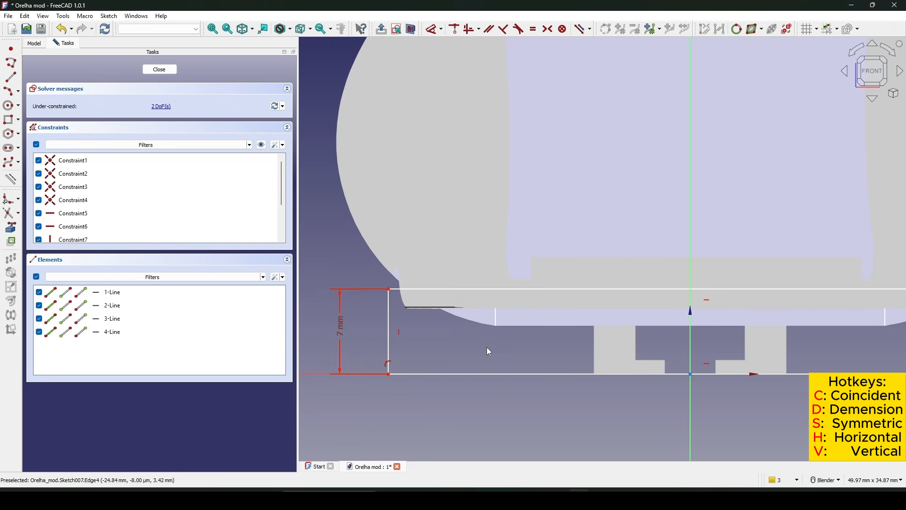
{"action": "left_click", "coordinate": [161, 70]}
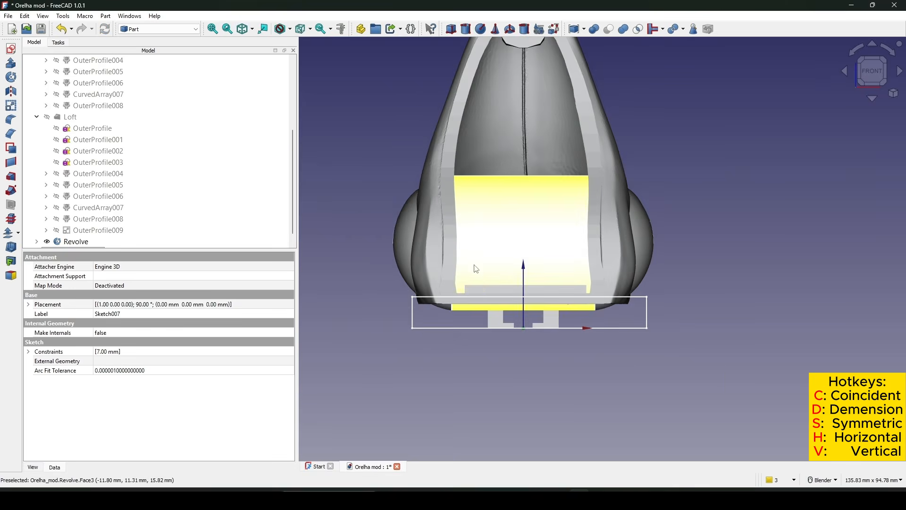
Step: Extrude the rectangle 50 mm as a solid along the custom direction Y 1.00, beneath the mesh
{"action": "middle_click_drag", "start_coordinate": [475, 264], "coordinate": [576, 314]}
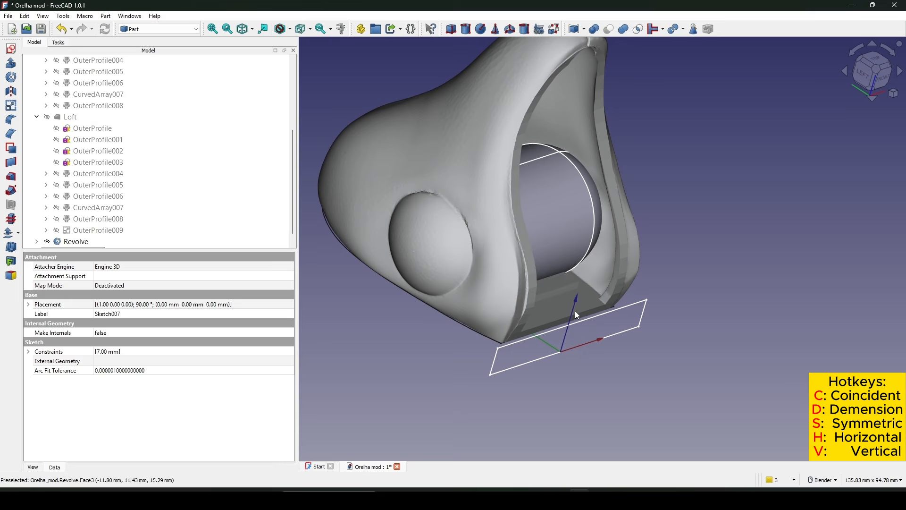
{"action": "left_click", "coordinate": [11, 63]}
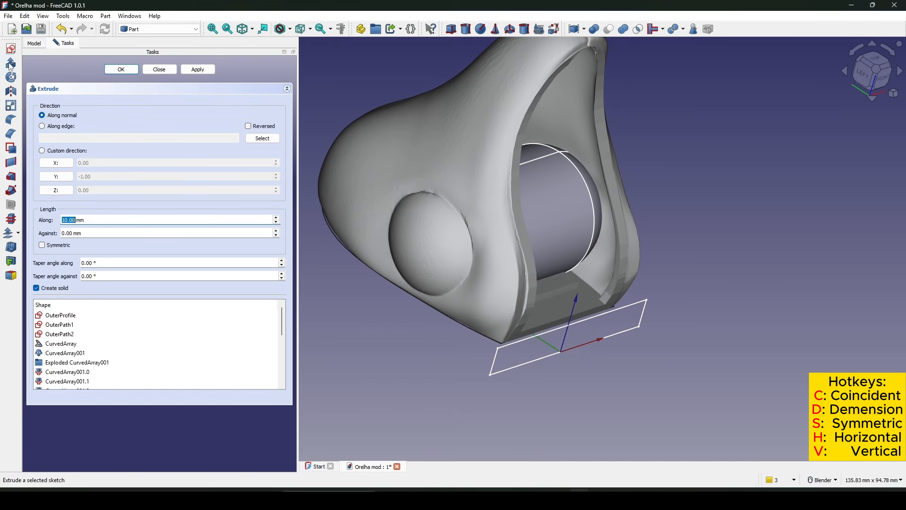
{"action": "left_click", "coordinate": [57, 176]}
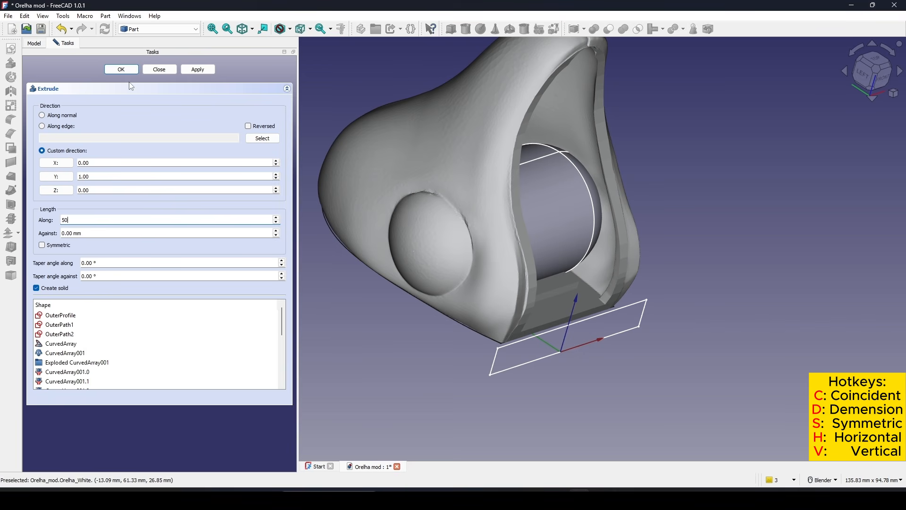
{"action": "left_click", "coordinate": [123, 71]}
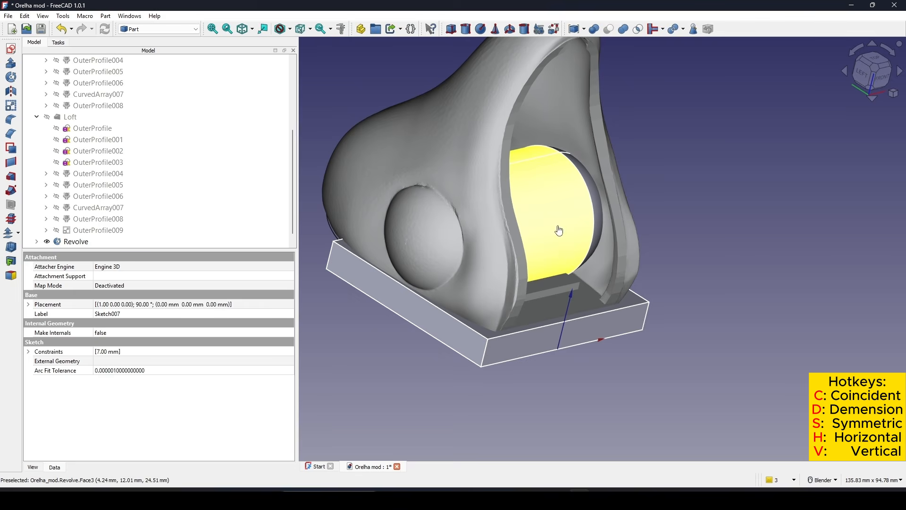
Step: Cut the extruded base block from the revolved bulge body
{"action": "left_click", "coordinate": [558, 228]}
{"action": "left_click", "coordinate": [573, 330], "text": "ctrl"}
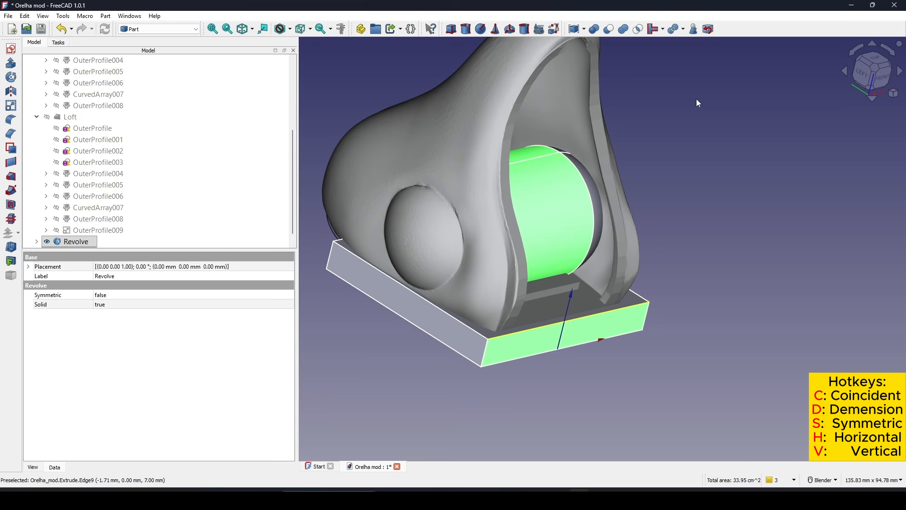
{"action": "left_click", "coordinate": [609, 30]}
{"action": "middle_click_drag", "start_coordinate": [593, 290], "coordinate": [561, 271]}
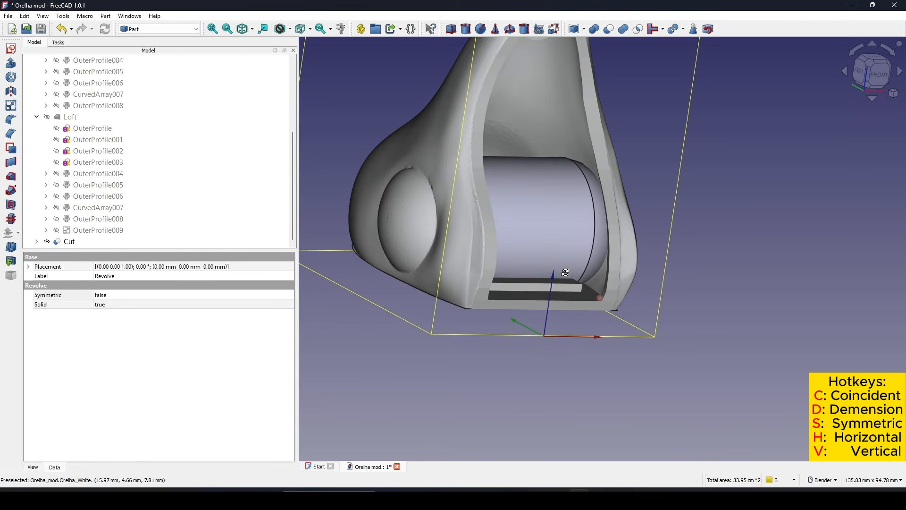
Step: Fuse the Loft with the trimmed bulge body
{"action": "left_click", "coordinate": [75, 117]}
{"action": "left_click", "coordinate": [66, 241], "text": "ctrl"}
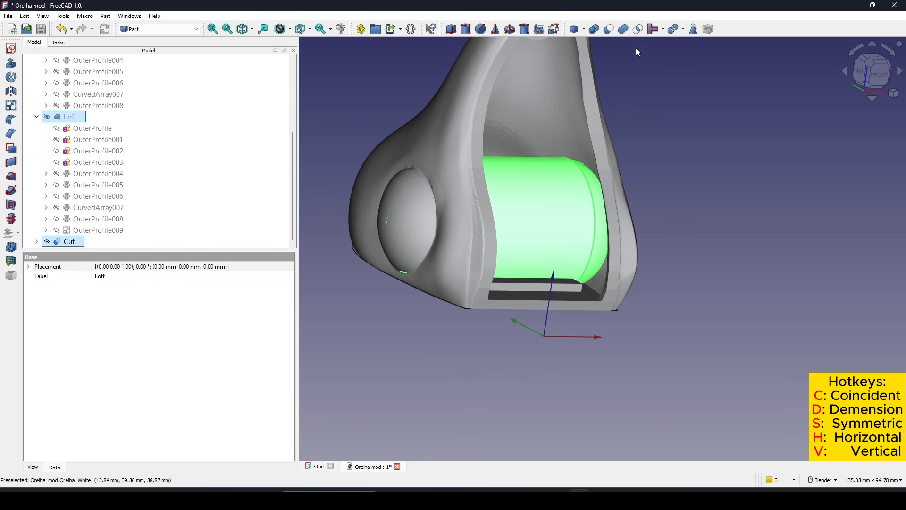
{"action": "left_click", "coordinate": [624, 29]}
{"action": "middle_click_drag", "start_coordinate": [574, 282], "coordinate": [557, 262]}
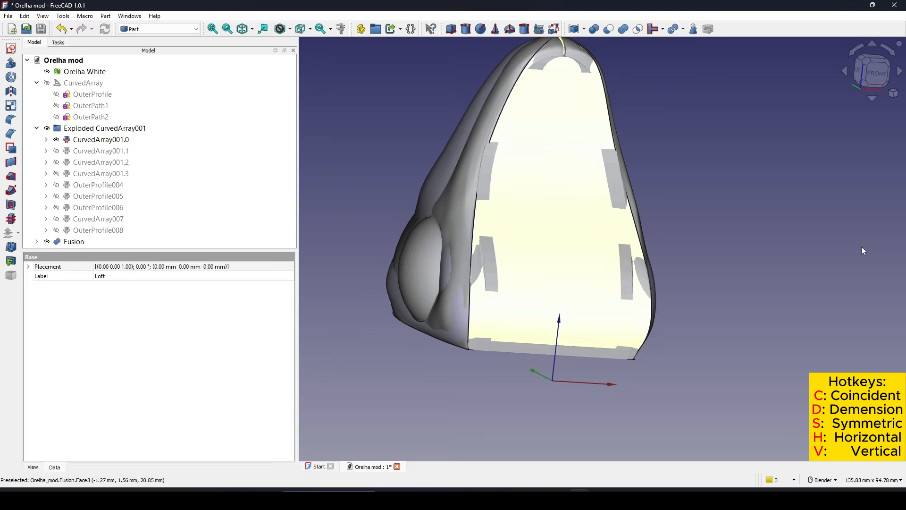
Step: Toggle the Orelha White mesh to compare it with the fused solid, leaving the mesh and CurvedArray001.0 hidden
{"action": "left_click", "coordinate": [85, 71]}
{"action": "key", "text": "space"}
{"action": "middle_click_drag", "start_coordinate": [582, 312], "coordinate": [528, 315]}
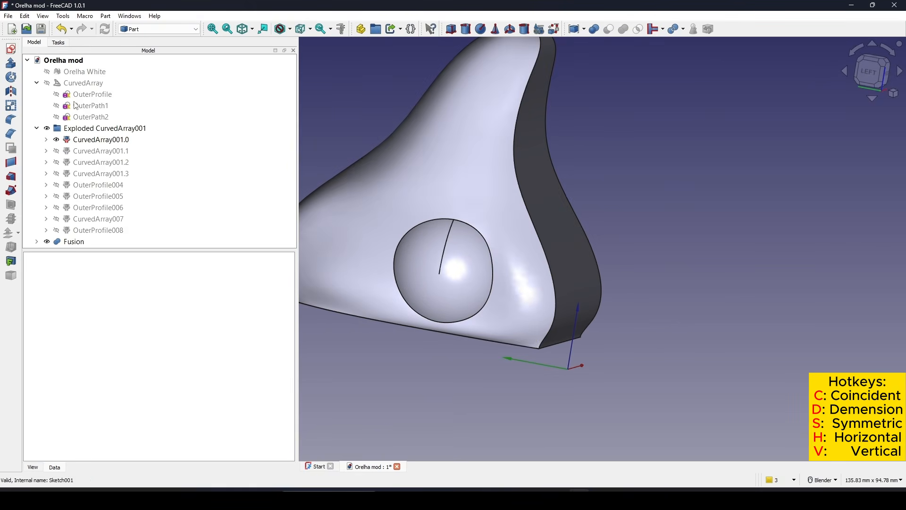
{"action": "left_click", "coordinate": [80, 71]}
{"action": "key", "text": "space"}
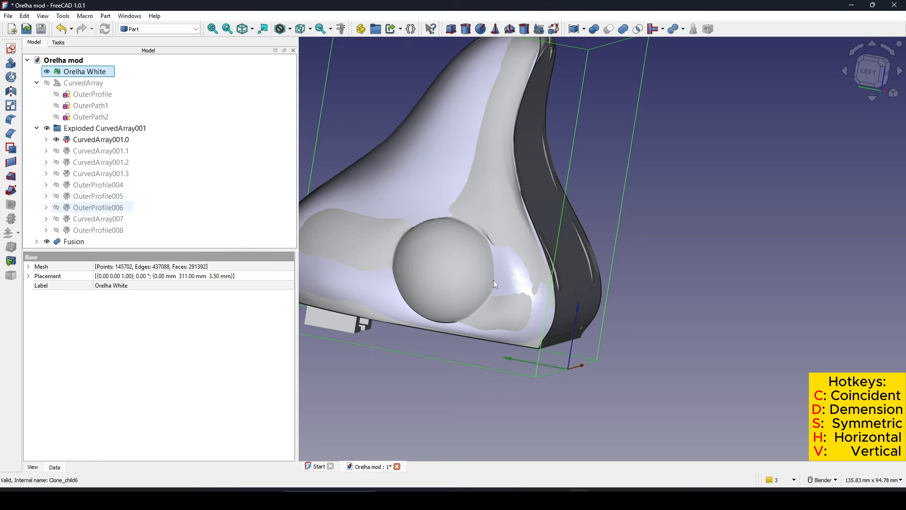
{"action": "key", "text": "space"}
{"action": "middle_click_drag", "start_coordinate": [624, 325], "coordinate": [584, 299]}
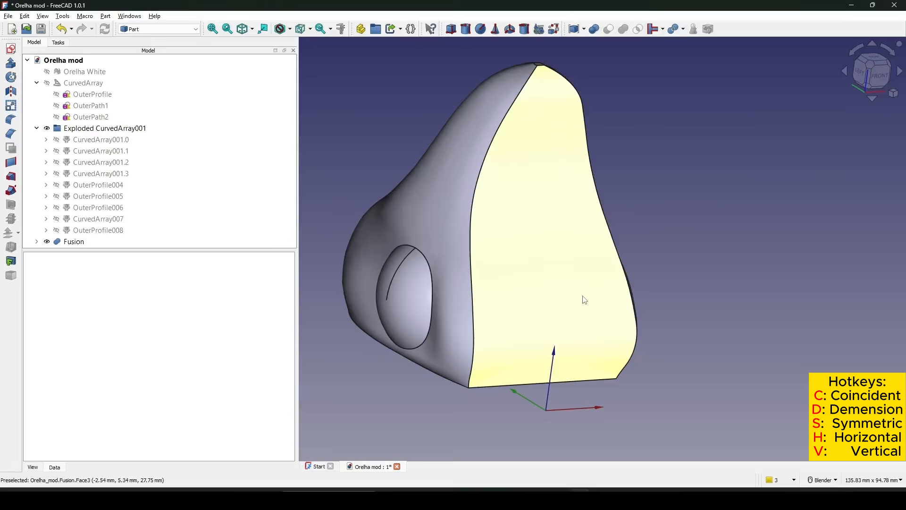
{"action": "middle_click_drag", "start_coordinate": [611, 254], "coordinate": [621, 312]}
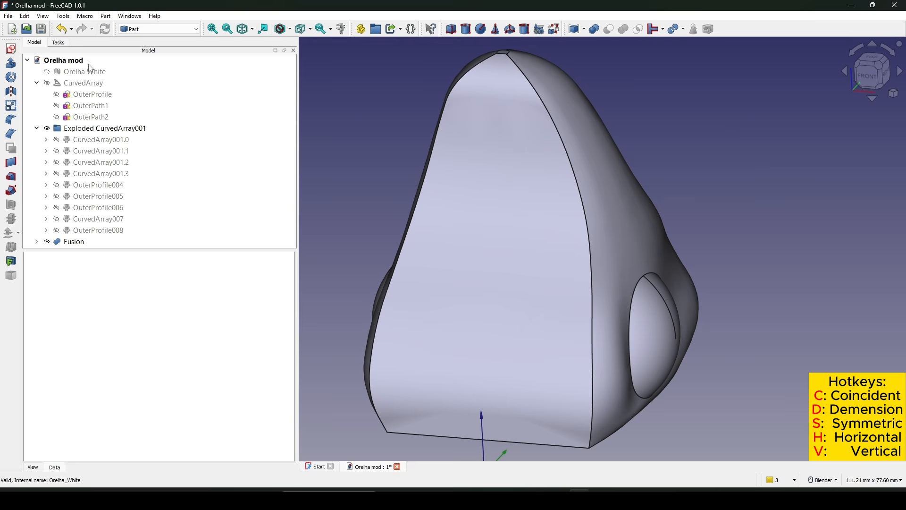
Step: Show the Orelha White mesh again and hide the Fusion body
{"action": "left_click", "coordinate": [90, 70]}
{"action": "key", "text": "space"}
{"action": "mouse_move", "coordinate": [623, 221]}
{"action": "middle_mouse_down"}
{"action": "mouse_move", "coordinate": [656, 219]}
{"action": "mouse_move", "coordinate": [590, 284]}
{"action": "mouse_move", "coordinate": [669, 219]}
{"action": "mouse_move", "coordinate": [628, 227]}
{"action": "middle_mouse_up"}
{"action": "left_click", "coordinate": [74, 241]}
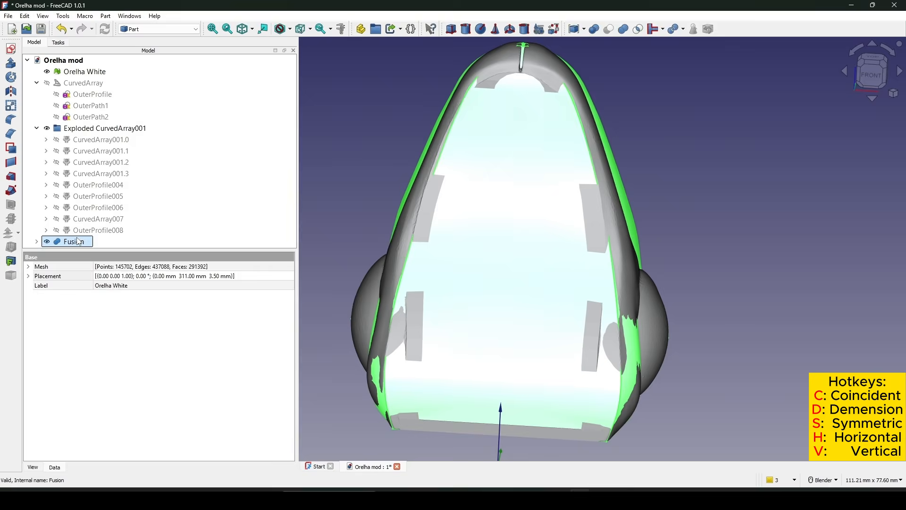
{"action": "key", "text": "space"}
Step: Examine the mesh's open interior from several angles, and its floor and mounting clips from the front
{"action": "middle_click_drag", "start_coordinate": [549, 230], "coordinate": [502, 273]}
{"action": "scroll", "coordinate": [558, 308], "scroll_direction": "up", "scroll_amount": 3}
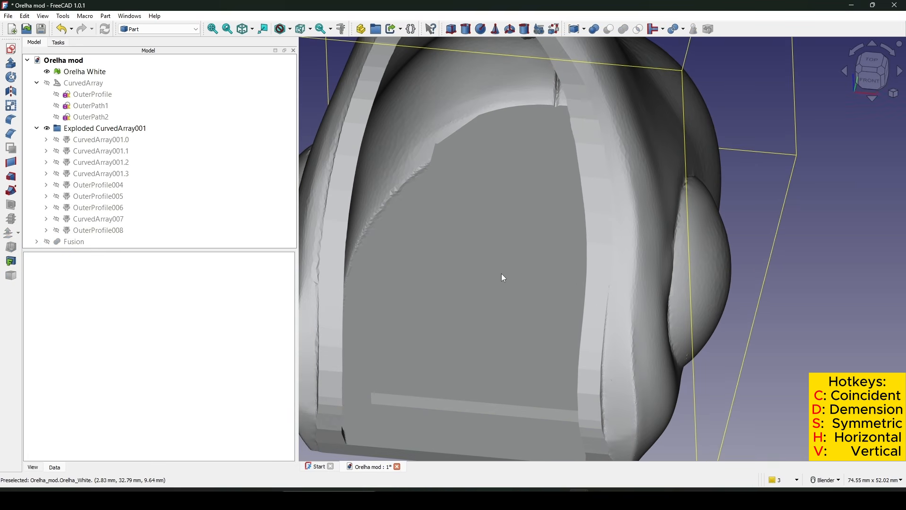
{"action": "middle_click_drag", "start_coordinate": [443, 155], "coordinate": [609, 189]}
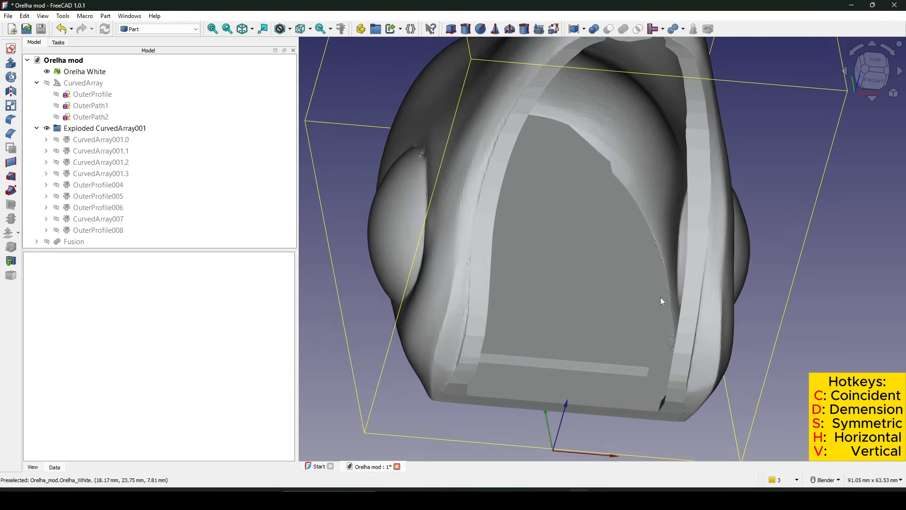
{"action": "scroll", "coordinate": [661, 297], "scroll_direction": "down", "scroll_amount": 2}
{"action": "middle_click_drag", "start_coordinate": [658, 289], "coordinate": [836, 241]}
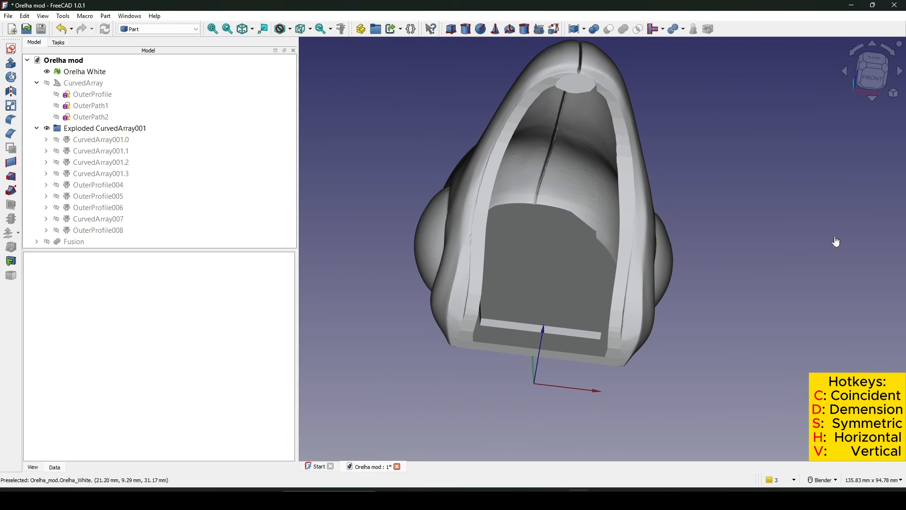
{"action": "left_click", "coordinate": [871, 92]}
{"action": "scroll", "coordinate": [637, 170], "scroll_direction": "up", "scroll_amount": 4}
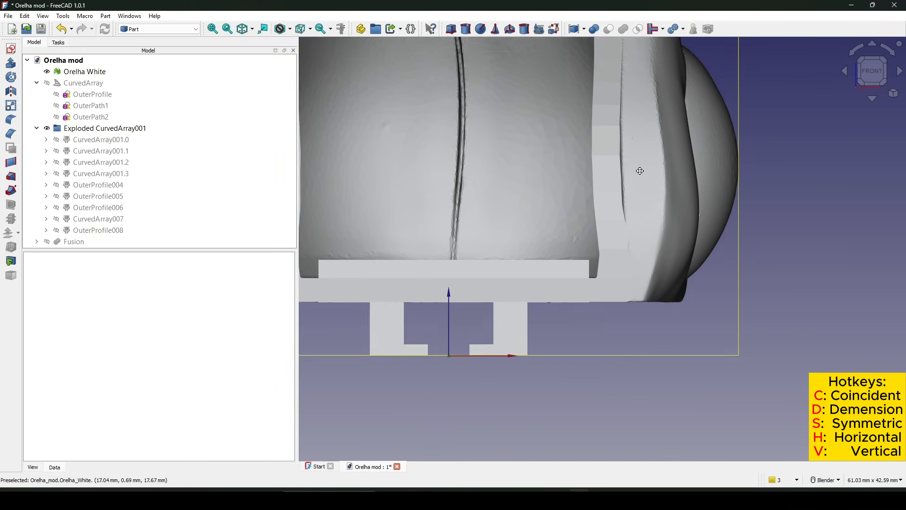
{"action": "middle_click_drag", "start_coordinate": [640, 171], "coordinate": [677, 158], "text": "shift"}
{"action": "middle_click_drag", "start_coordinate": [392, 267], "coordinate": [397, 255], "text": "shift"}
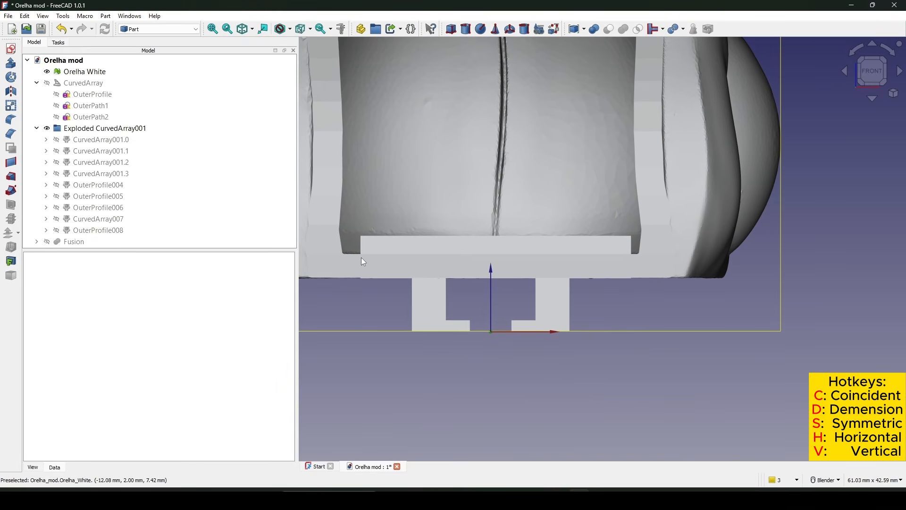
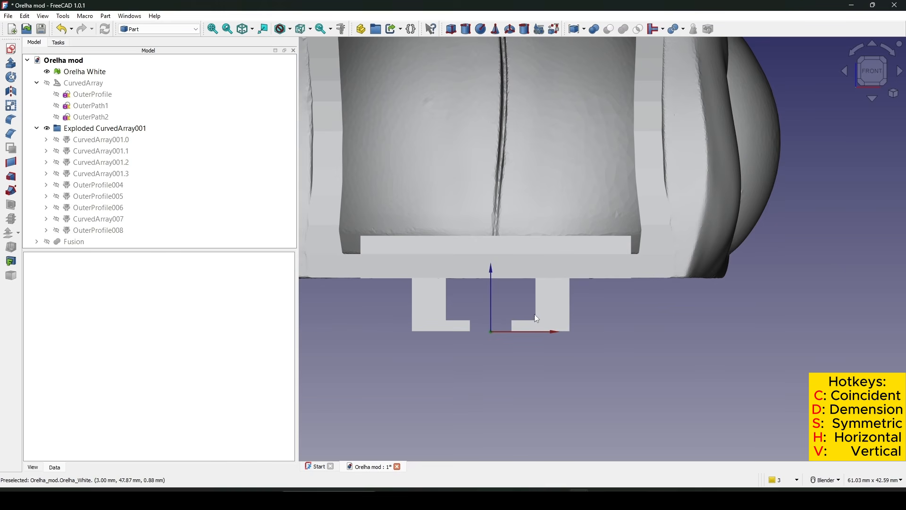
Step: Create another sketch on the XZ plane with zero offset, centred on the clips under the mesh's base
{"action": "scroll", "coordinate": [534, 313], "scroll_direction": "down", "scroll_amount": 3}
{"action": "left_click", "coordinate": [11, 49]}
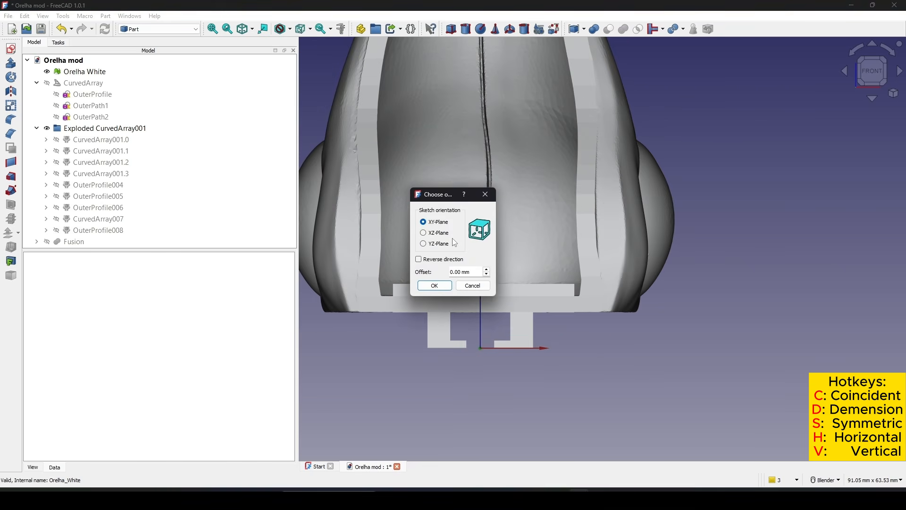
{"action": "left_click", "coordinate": [433, 290]}
{"action": "scroll", "coordinate": [491, 288], "scroll_direction": "up", "scroll_amount": 2}
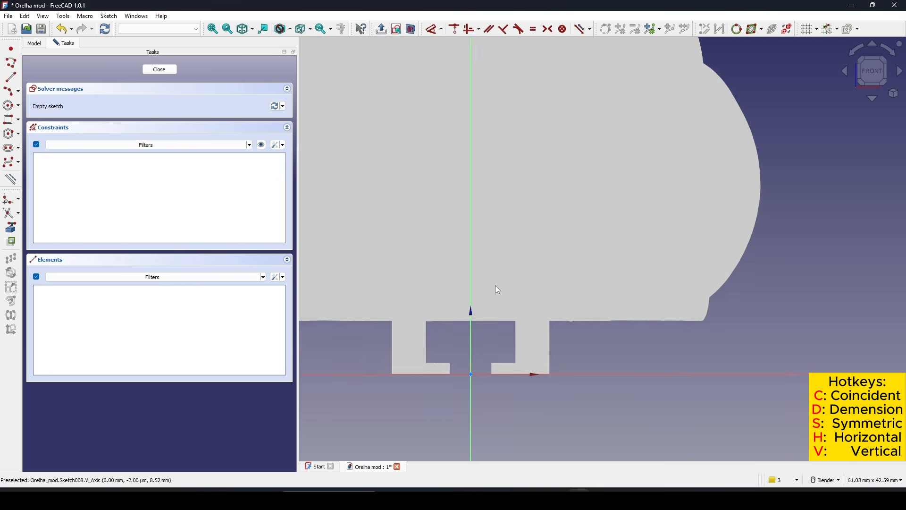
Step: Restore the as-is display style, then sketch and dimension a vertical line about 8 mm long from the origin to the floor's front edge
{"action": "left_click", "coordinate": [303, 34]}
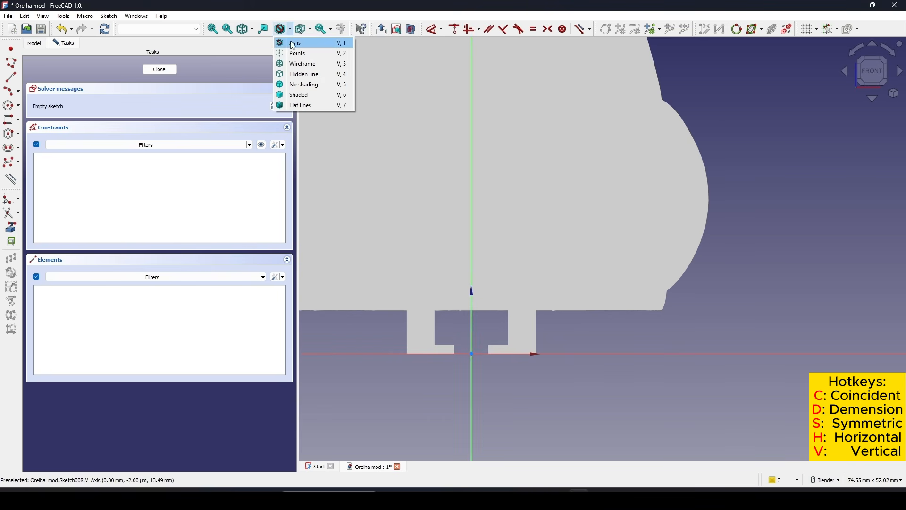
{"action": "left_click", "coordinate": [292, 42]}
{"action": "left_click", "coordinate": [11, 76]}
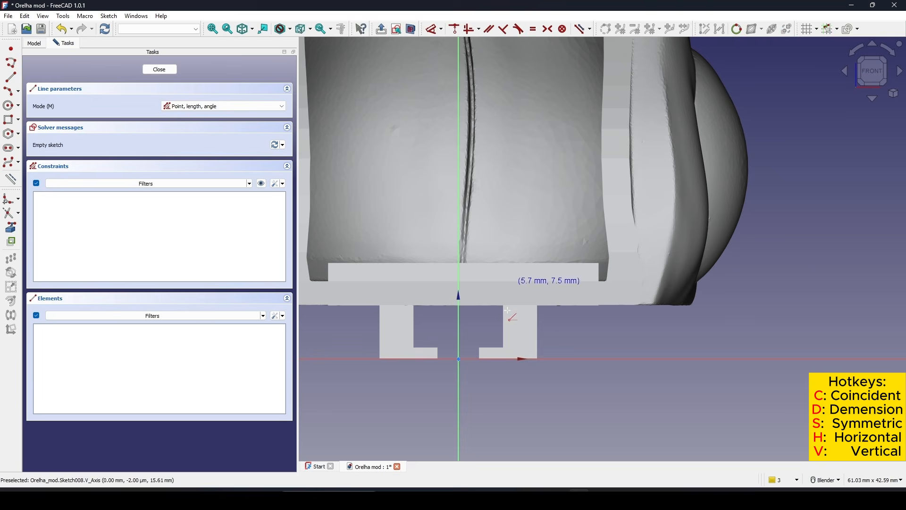
{"action": "scroll", "coordinate": [482, 352], "scroll_direction": "up", "scroll_amount": 2}
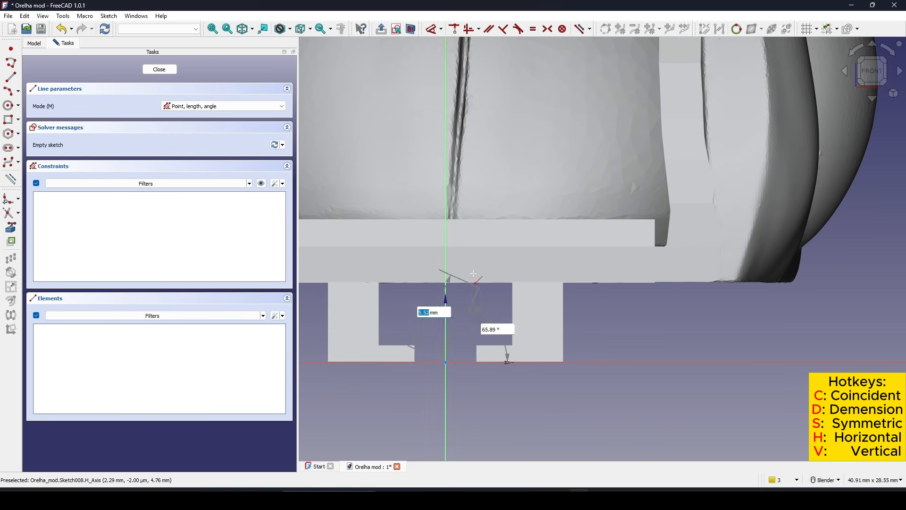
{"action": "left_click", "coordinate": [447, 243]}
{"action": "right_click", "coordinate": [579, 253]}
{"action": "scroll", "coordinate": [488, 262], "scroll_direction": "up", "scroll_amount": 2}
{"action": "left_click", "coordinate": [425, 269]}
{"action": "key", "text": "d"}
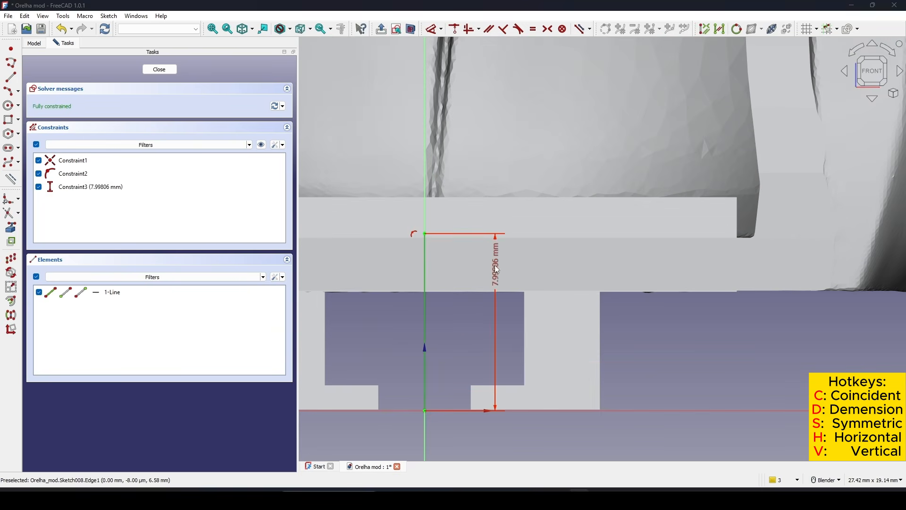
Step: Refit the line's upper end to the floor edge and set its length to 8 mm
{"action": "left_click", "coordinate": [585, 317]}
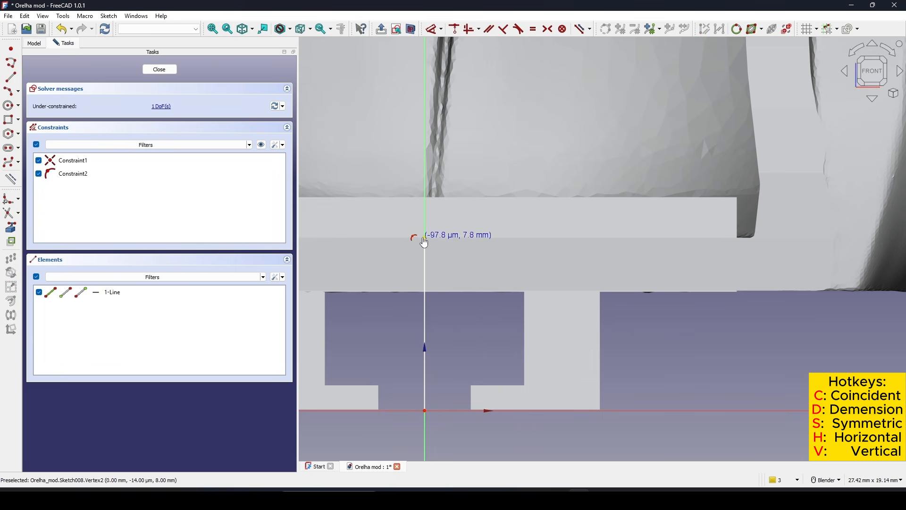
{"action": "key", "text": "d"}
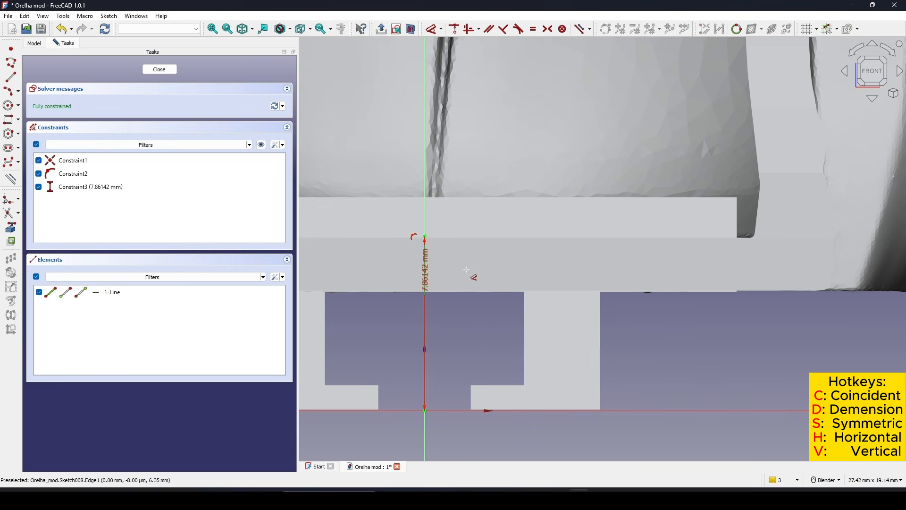
{"action": "left_click", "coordinate": [566, 325]}
{"action": "scroll", "coordinate": [580, 316], "scroll_direction": "up", "scroll_amount": 8}
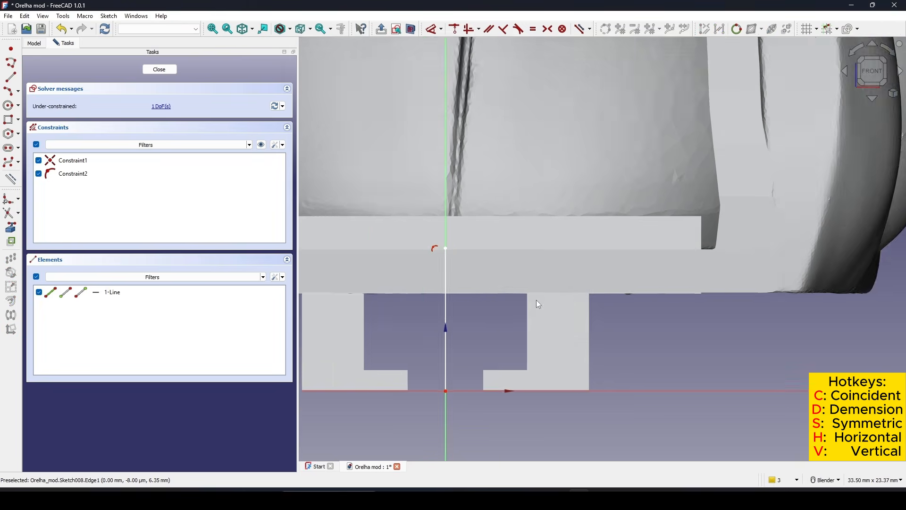
{"action": "left_click", "coordinate": [621, 330]}
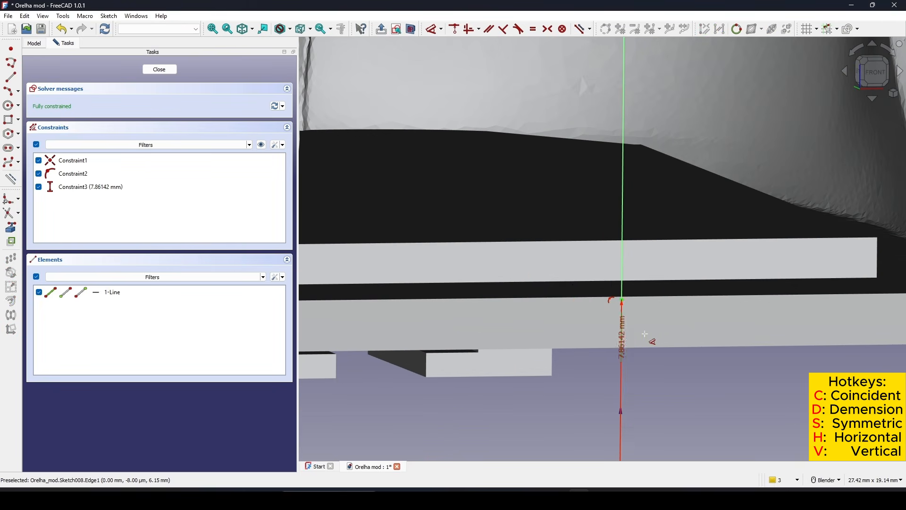
{"action": "type", "text": "8"}
{"action": "key", "text": "Return"}
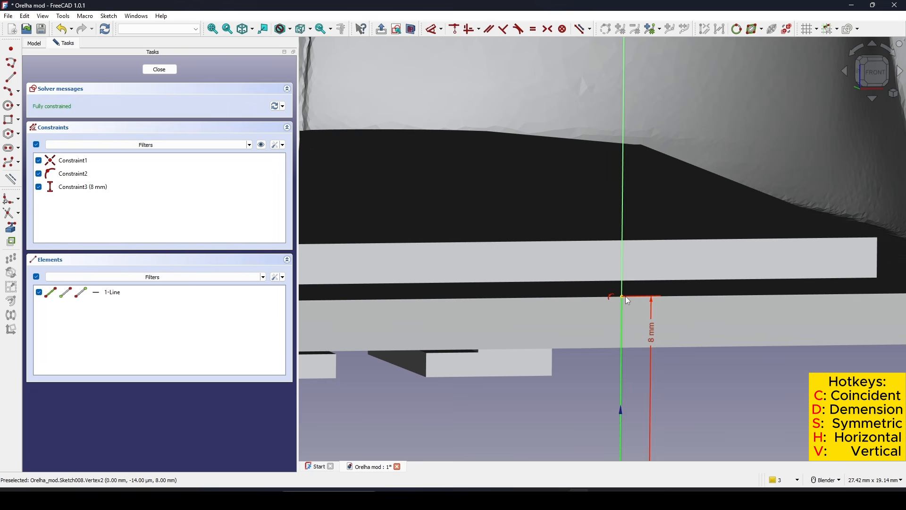
Step: Check the line against the floor, close the sketch and delete Sketch008
{"action": "scroll", "coordinate": [625, 296], "scroll_direction": "down", "scroll_amount": 4}
{"action": "middle_click_drag", "start_coordinate": [625, 296], "coordinate": [616, 252], "text": "shift"}
{"action": "scroll", "coordinate": [616, 252], "scroll_direction": "up", "scroll_amount": 2}
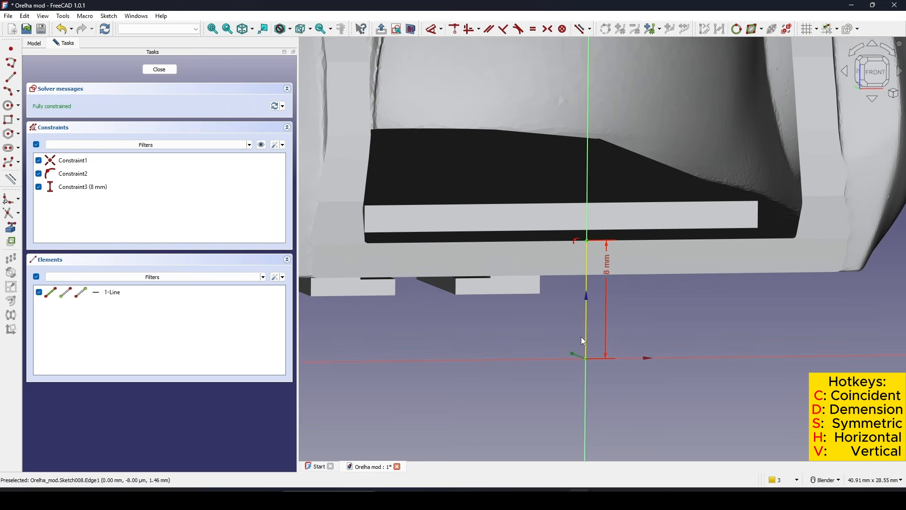
{"action": "scroll", "coordinate": [584, 341], "scroll_direction": "down", "scroll_amount": 3}
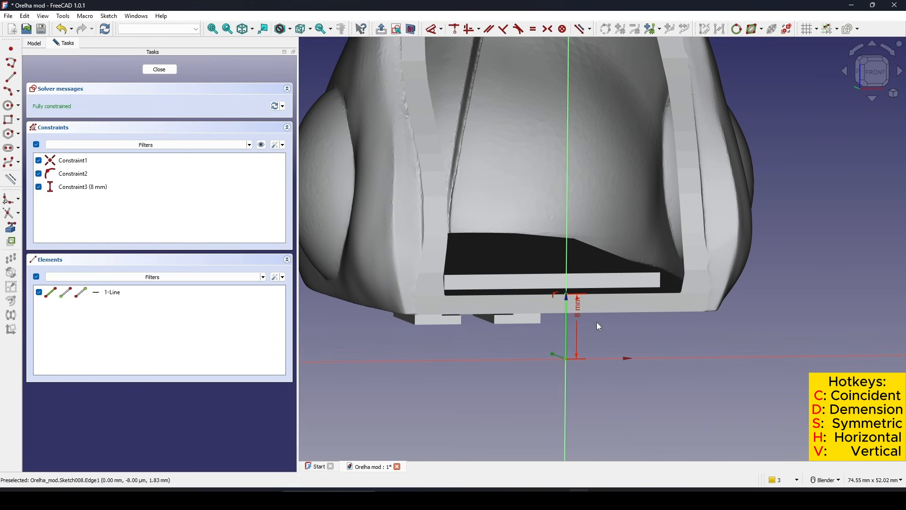
{"action": "left_click", "coordinate": [159, 68]}
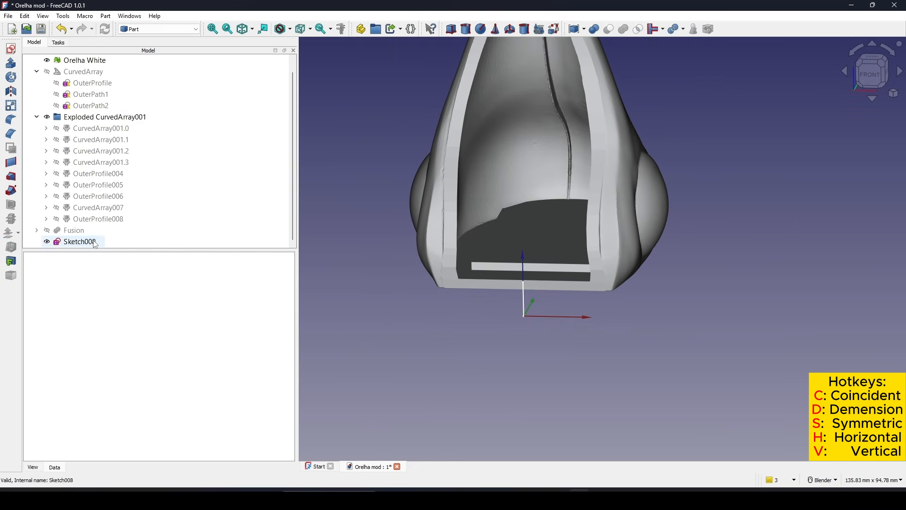
{"action": "left_click", "coordinate": [93, 242]}
{"action": "key", "text": "Delete"}
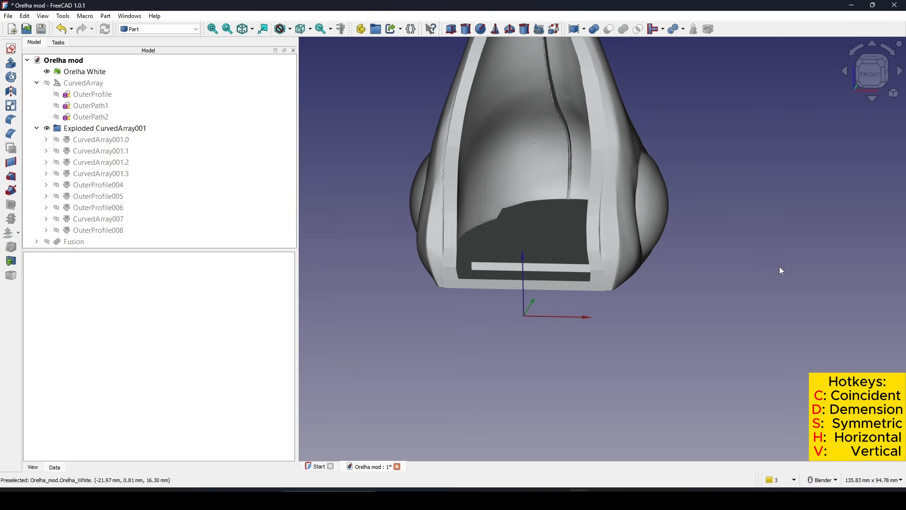
Step: Create a sketch on the XY plane with an 8 mm offset
{"action": "scroll", "coordinate": [688, 260], "scroll_direction": "up", "scroll_amount": 3}
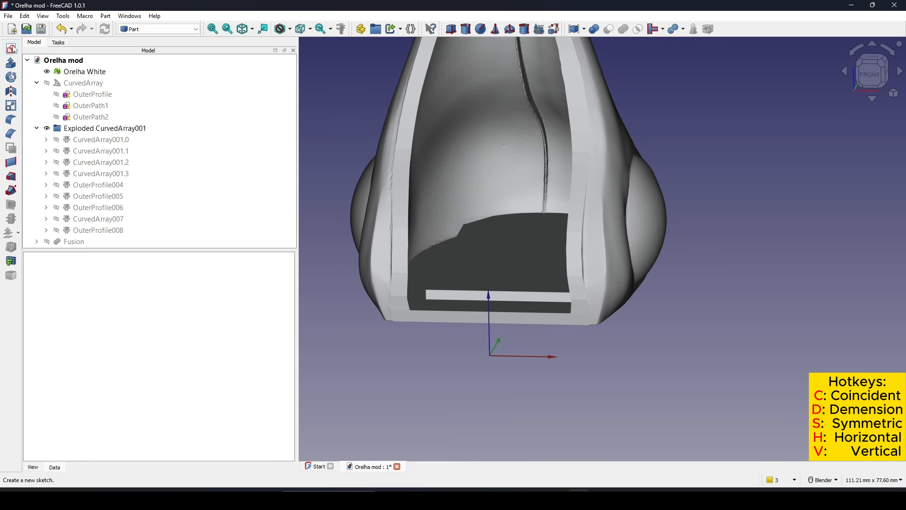
{"action": "left_click", "coordinate": [14, 49]}
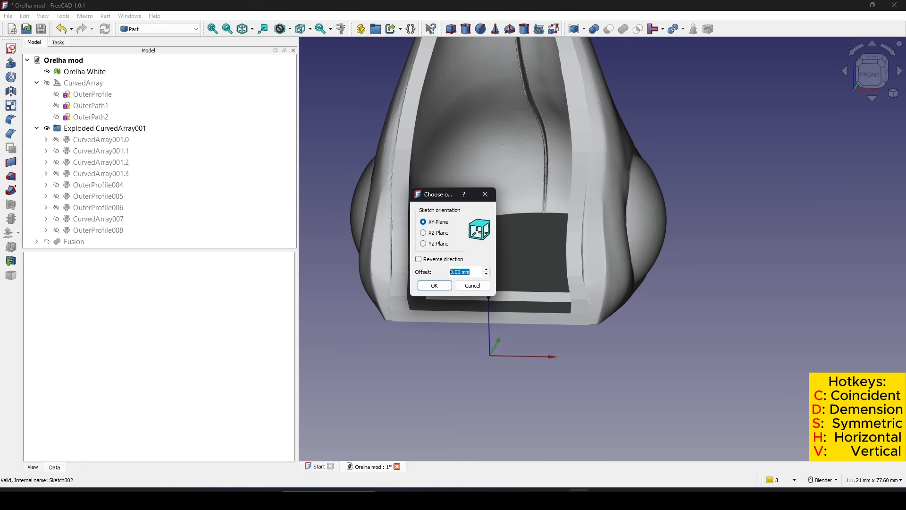
{"action": "type", "text": "8"}
{"action": "left_click", "coordinate": [435, 286]}
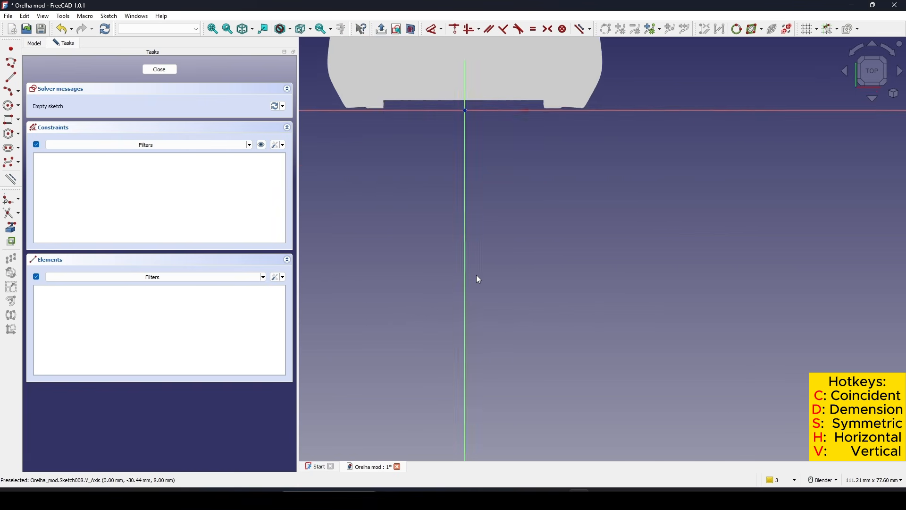
Step: Show the mesh in the as-is display style and section it at the sketch plane to expose the floor outline
{"action": "scroll", "coordinate": [477, 276], "scroll_direction": "down", "scroll_amount": 3}
{"action": "mouse_move", "coordinate": [530, 166]}
{"action": "middle_mouse_down", "text": "shift"}
{"action": "mouse_move", "coordinate": [548, 266]}
{"action": "mouse_move", "coordinate": [541, 301]}
{"action": "mouse_move", "coordinate": [530, 302]}
{"action": "middle_mouse_up", "text": "shift"}
{"action": "scroll", "coordinate": [528, 299], "scroll_direction": "up", "scroll_amount": 1}
{"action": "left_click", "coordinate": [291, 30]}
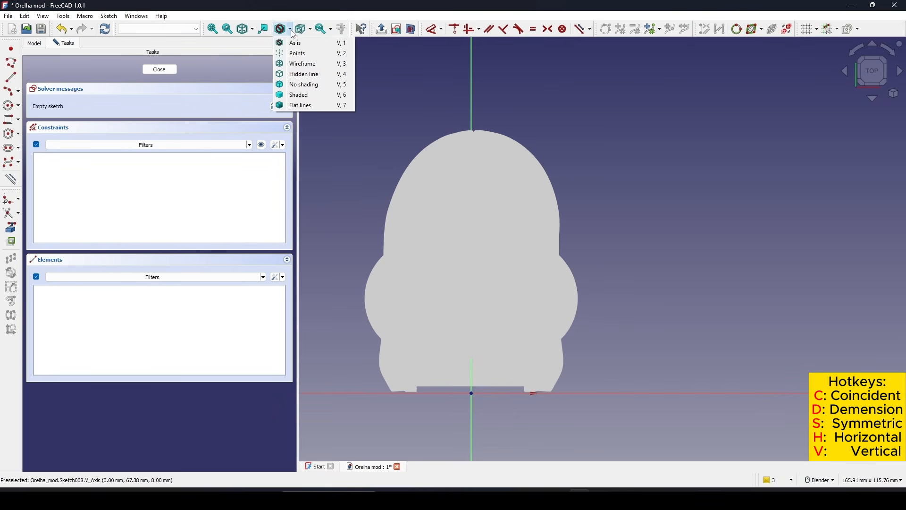
{"action": "left_click", "coordinate": [295, 43]}
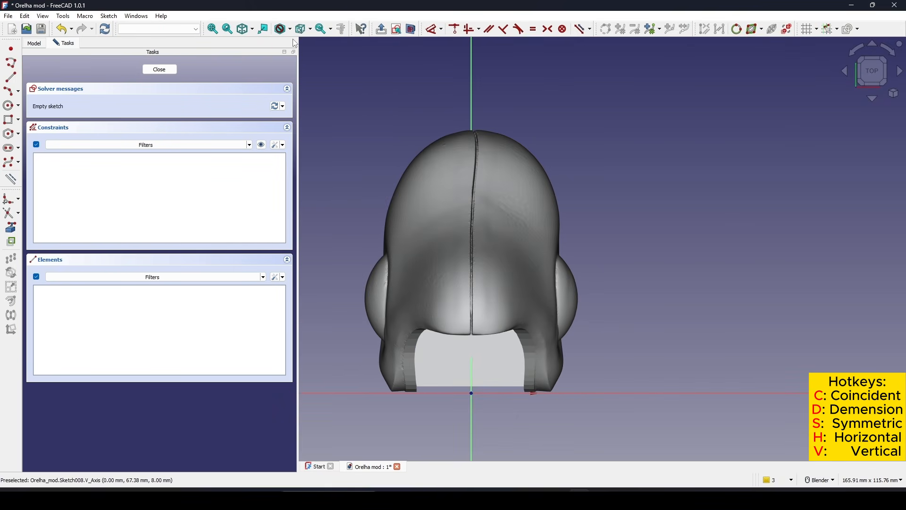
{"action": "left_click", "coordinate": [411, 29]}
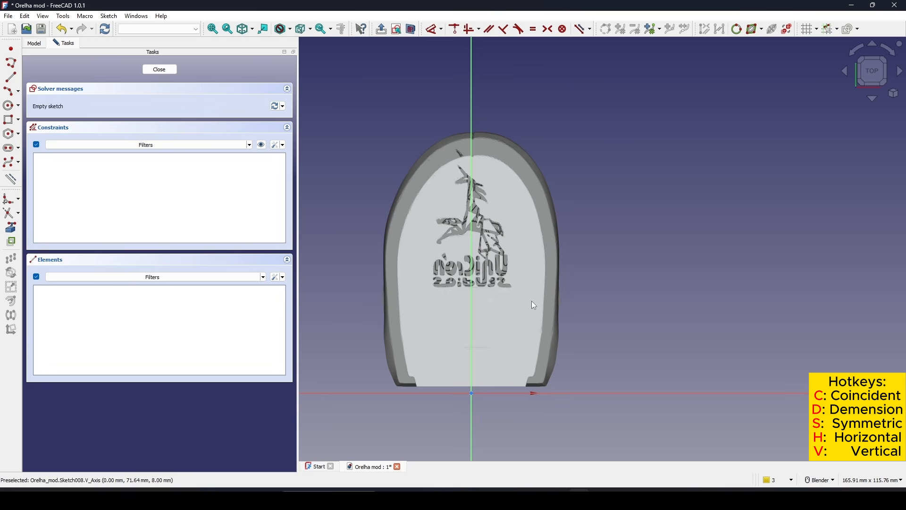
{"action": "scroll", "coordinate": [527, 307], "scroll_direction": "up", "scroll_amount": 2}
{"action": "scroll", "coordinate": [527, 310], "scroll_direction": "up", "scroll_amount": 1}
{"action": "mouse_move", "coordinate": [527, 310]}
{"action": "middle_mouse_down", "text": "shift"}
{"action": "mouse_move", "coordinate": [546, 262]}
{"action": "mouse_move", "coordinate": [557, 269]}
{"action": "middle_mouse_up", "text": "shift"}
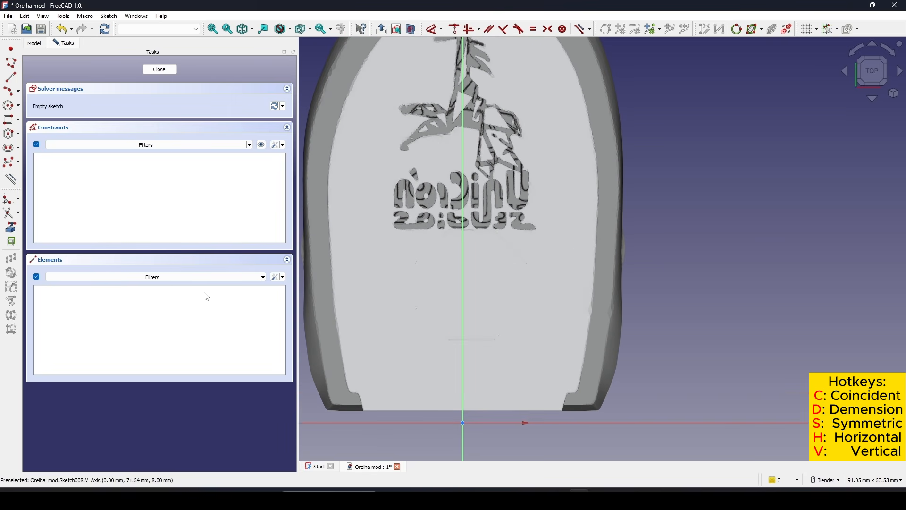
Step: Draw a two-segment polyline from the horizontal axis along the left edge of the opening's notch, fitting its middle vertex to the mesh corner
{"action": "left_click", "coordinate": [15, 66]}
{"action": "scroll", "coordinate": [390, 370], "scroll_direction": "up", "scroll_amount": 3}
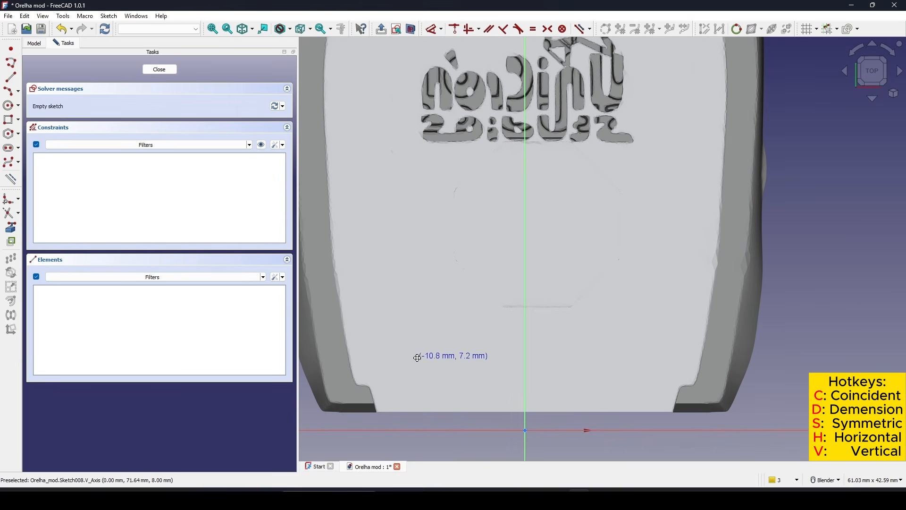
{"action": "left_click", "coordinate": [383, 429]}
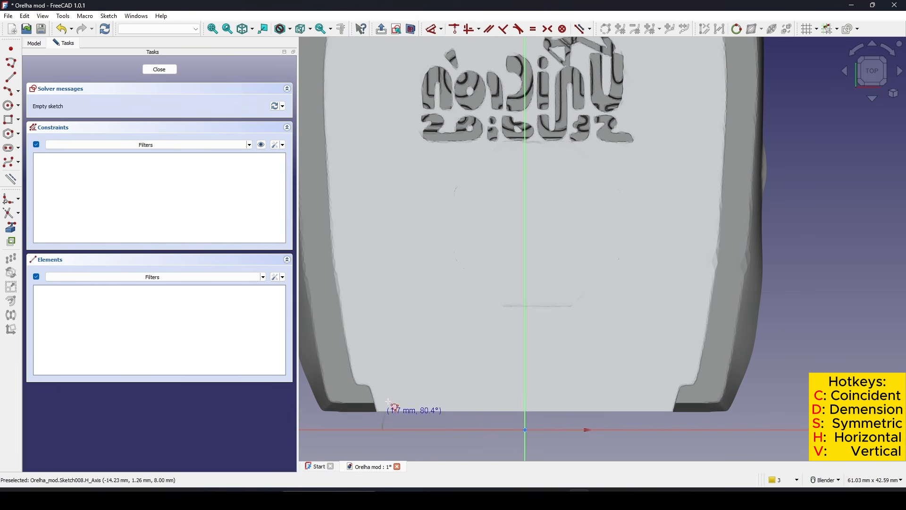
{"action": "left_click", "coordinate": [371, 380]}
{"action": "scroll", "coordinate": [372, 380], "scroll_direction": "up", "scroll_amount": 4}
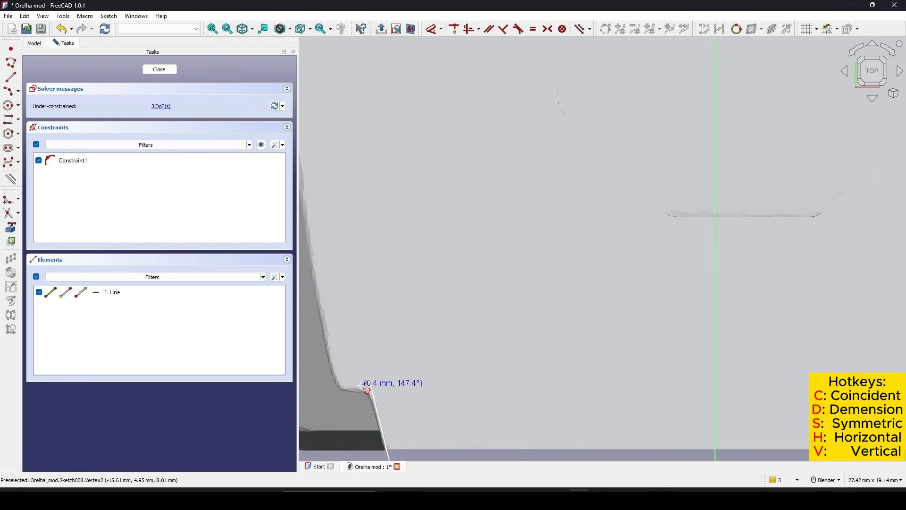
{"action": "left_click", "coordinate": [334, 381]}
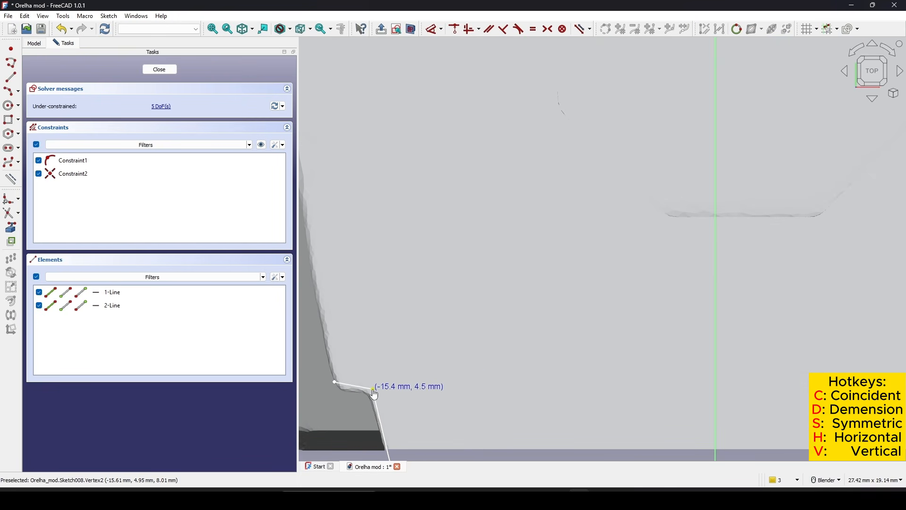
{"action": "scroll", "coordinate": [374, 393], "scroll_direction": "up", "scroll_amount": 2}
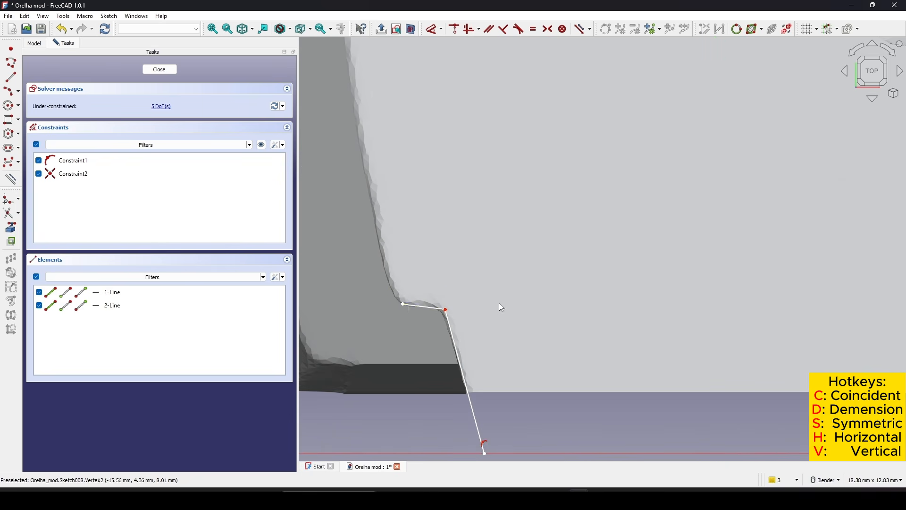
Step: Mirror both notch lines about the vertical axis onto the opposite side of the opening
{"action": "scroll", "coordinate": [502, 307], "scroll_direction": "down", "scroll_amount": 3}
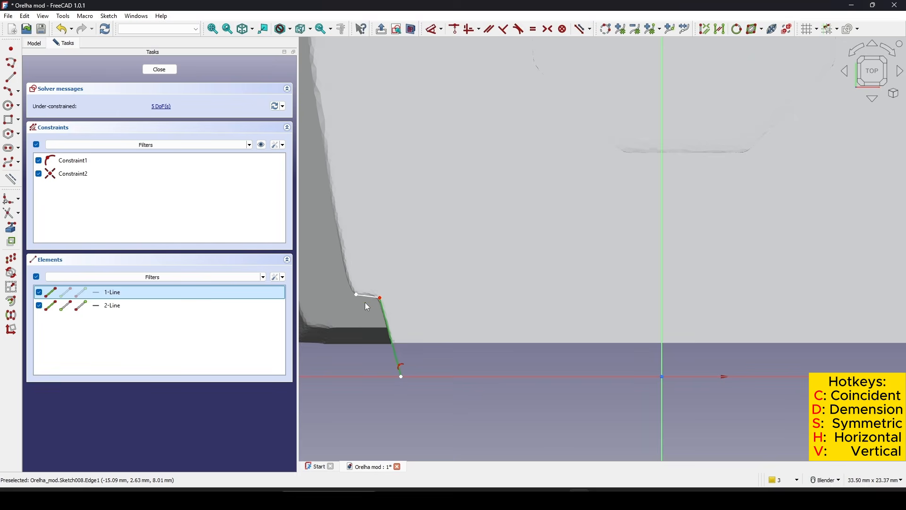
{"action": "scroll", "coordinate": [368, 301], "scroll_direction": "down", "scroll_amount": 2}
{"action": "key", "text": "z"}
{"action": "key", "text": "s"}
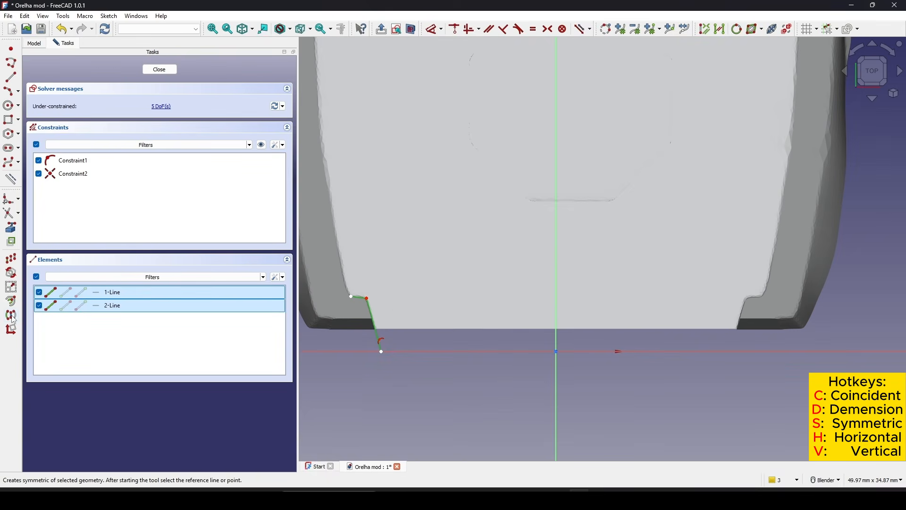
{"action": "left_click", "coordinate": [557, 396]}
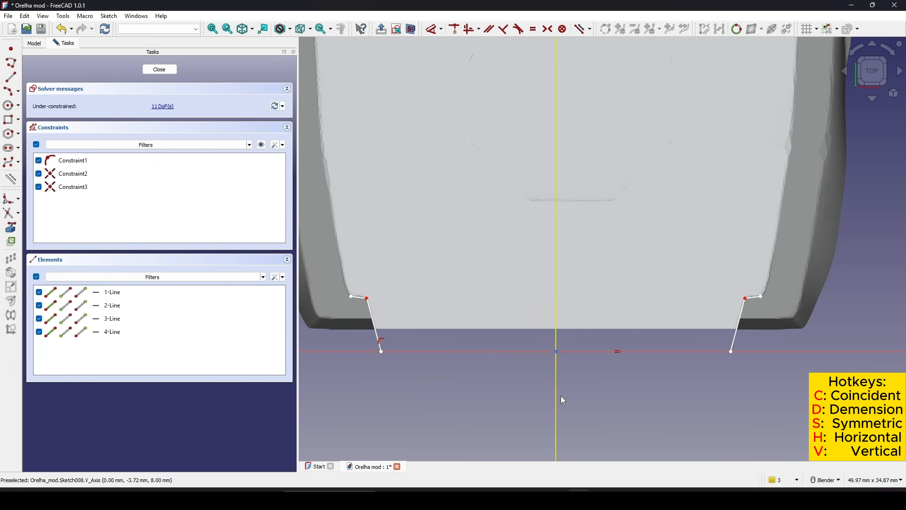
{"action": "right_click", "coordinate": [622, 263]}
{"action": "left_click", "coordinate": [504, 223]}
Step: Start a degree 3 B-spline by control points at the left notch line's free end and trace the left inner wall upward
{"action": "scroll", "coordinate": [504, 223], "scroll_direction": "down", "scroll_amount": 2}
{"action": "middle_click_drag", "start_coordinate": [497, 244], "coordinate": [488, 332], "text": "shift"}
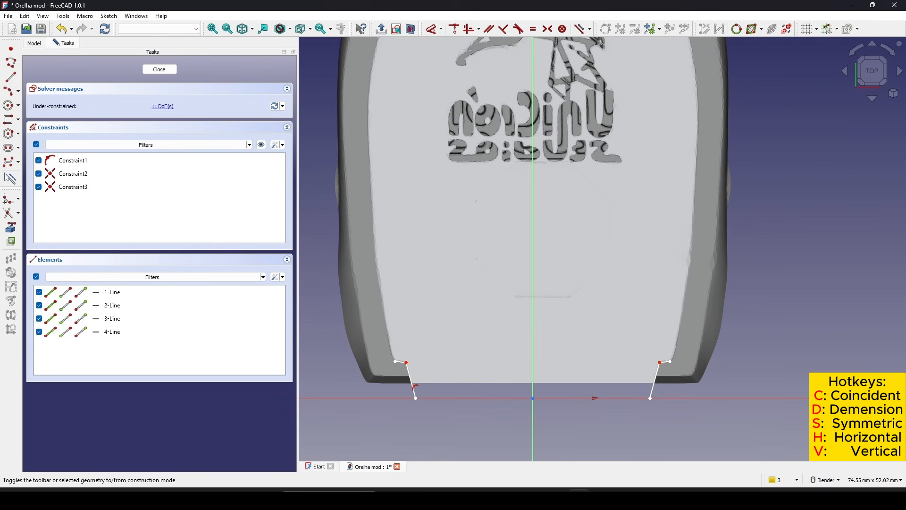
{"action": "left_click", "coordinate": [10, 162]}
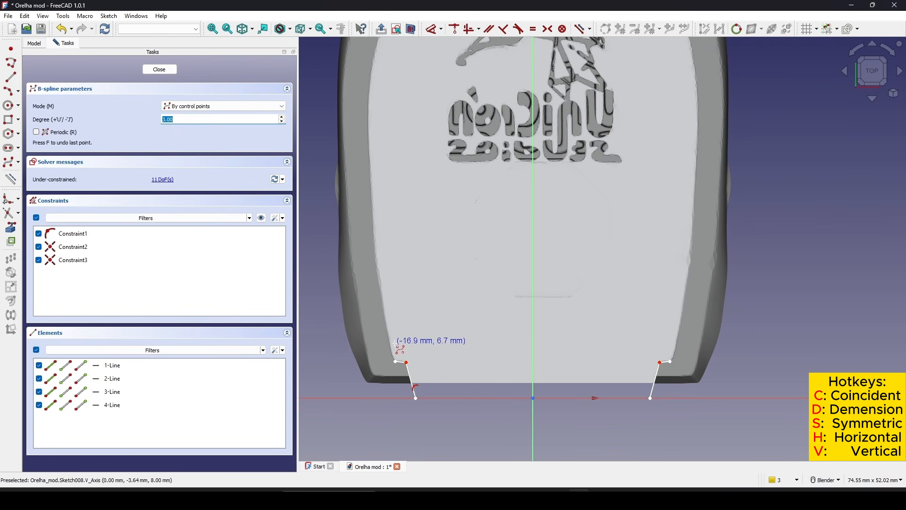
{"action": "left_click", "coordinate": [396, 362]}
{"action": "scroll", "coordinate": [394, 350], "scroll_direction": "up", "scroll_amount": 2}
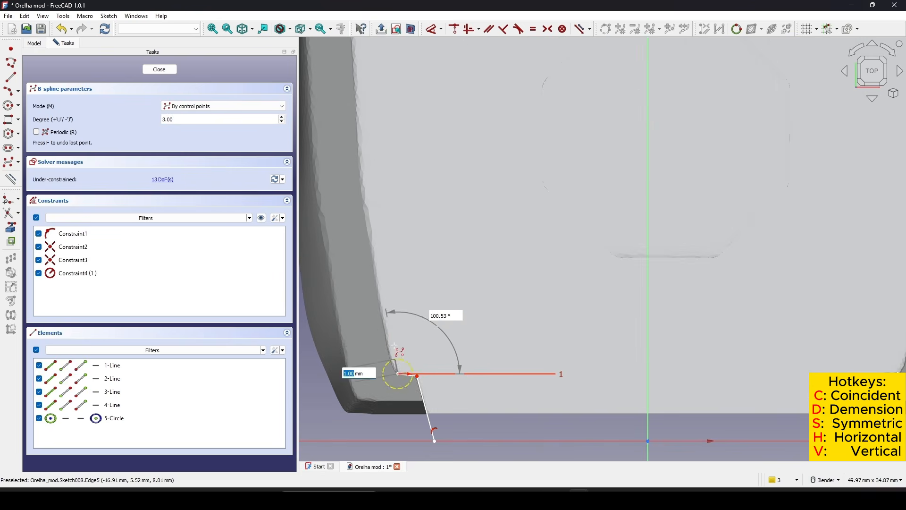
{"action": "left_click", "coordinate": [379, 318]}
{"action": "scroll", "coordinate": [386, 368], "scroll_direction": "down", "scroll_amount": 3}
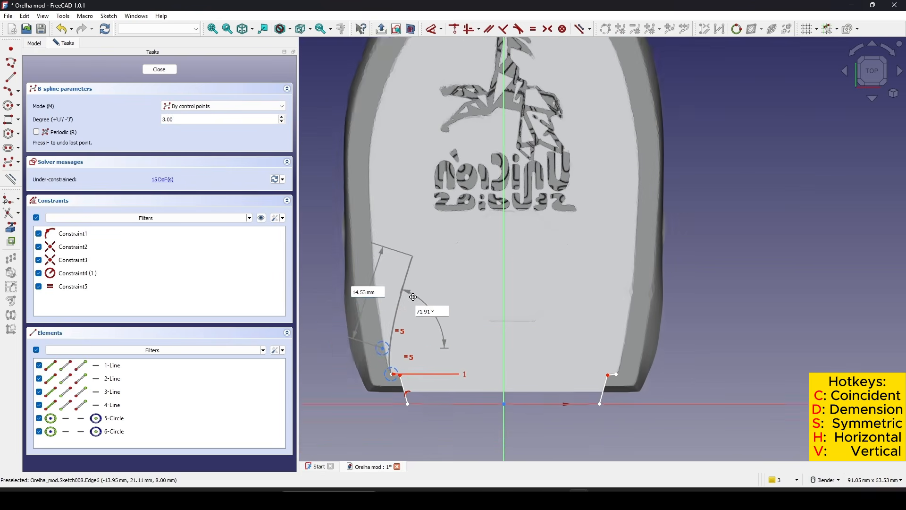
{"action": "middle_click_drag", "start_coordinate": [412, 297], "coordinate": [412, 339], "text": "shift"}
{"action": "left_click", "coordinate": [370, 257]}
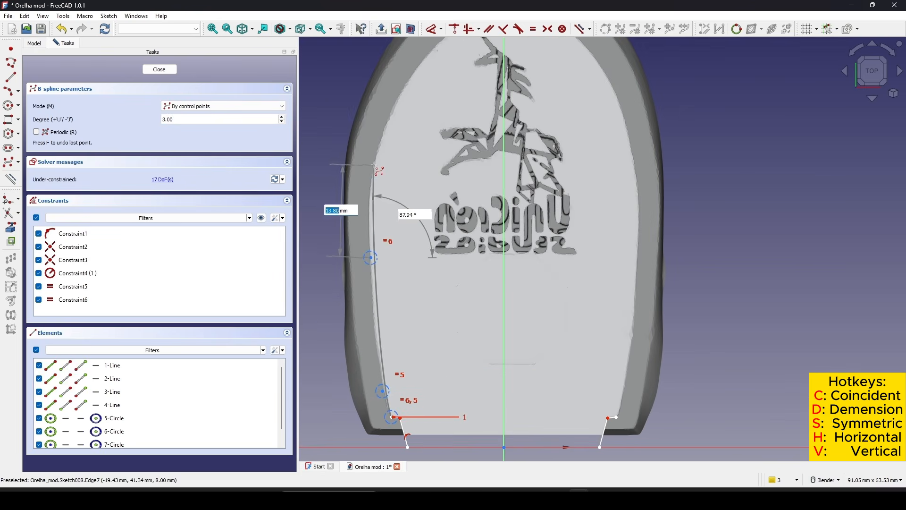
{"action": "left_click", "coordinate": [374, 165]}
Step: Continue the B-spline around the upper left curve of the inner wall, ending just short of the vertical axis
{"action": "middle_click_drag", "start_coordinate": [411, 83], "coordinate": [386, 206], "text": "shift"}
{"action": "scroll", "coordinate": [386, 206], "scroll_direction": "up", "scroll_amount": 1}
{"action": "left_click", "coordinate": [388, 188]}
{"action": "scroll", "coordinate": [436, 127], "scroll_direction": "up", "scroll_amount": 1}
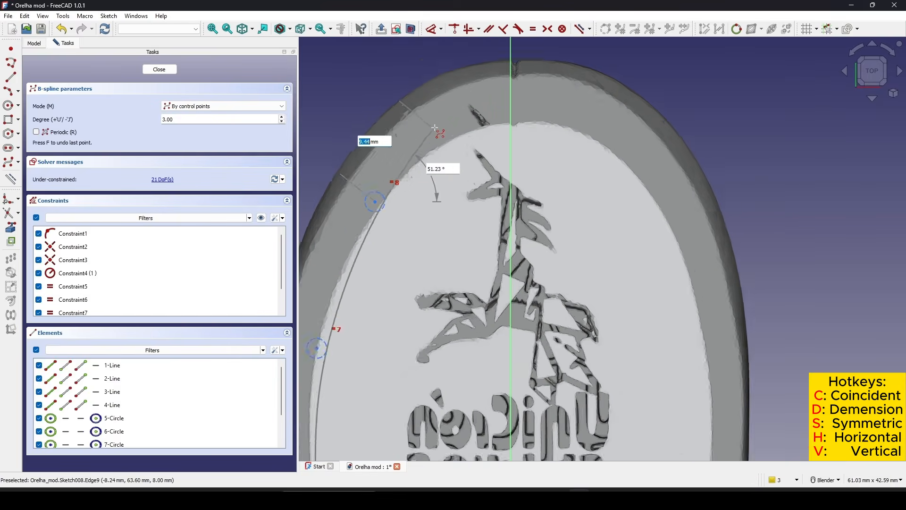
{"action": "scroll", "coordinate": [434, 127], "scroll_direction": "up", "scroll_amount": 2}
{"action": "left_click", "coordinate": [458, 127]}
{"action": "left_click", "coordinate": [511, 120]}
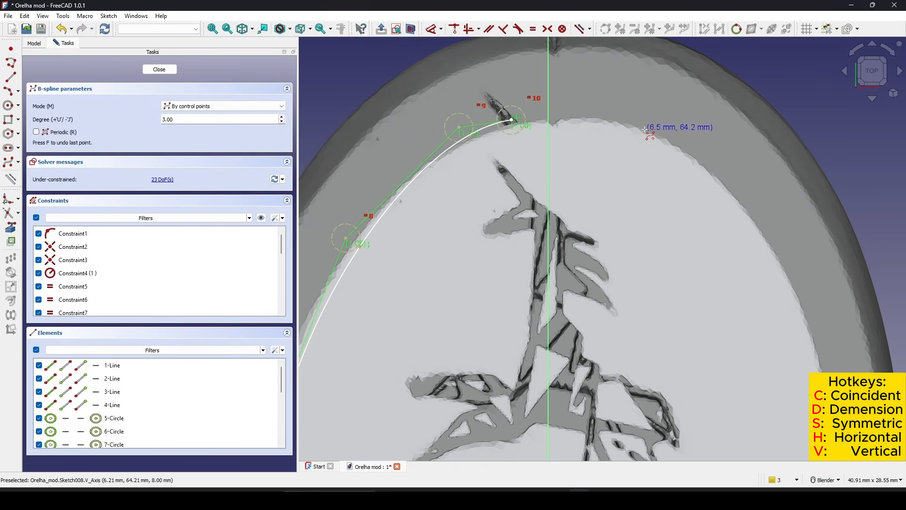
Step: Finish the left inner-wall B-spline and mirror it about the vertical axis onto the opposite side
{"action": "right_click", "coordinate": [608, 145]}
{"action": "scroll", "coordinate": [608, 145], "scroll_direction": "down", "scroll_amount": 1}
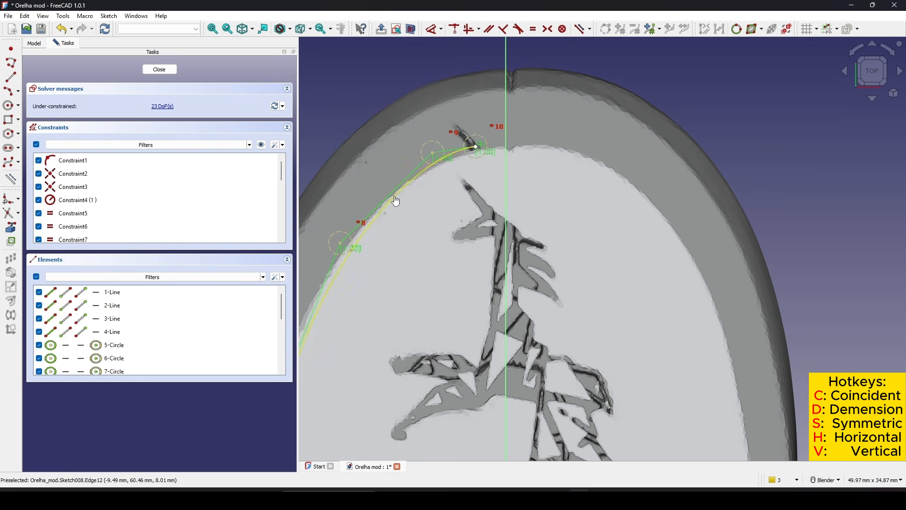
{"action": "scroll", "coordinate": [396, 202], "scroll_direction": "down", "scroll_amount": 3}
{"action": "scroll", "coordinate": [443, 222], "scroll_direction": "up", "scroll_amount": 1}
{"action": "left_click", "coordinate": [11, 315]}
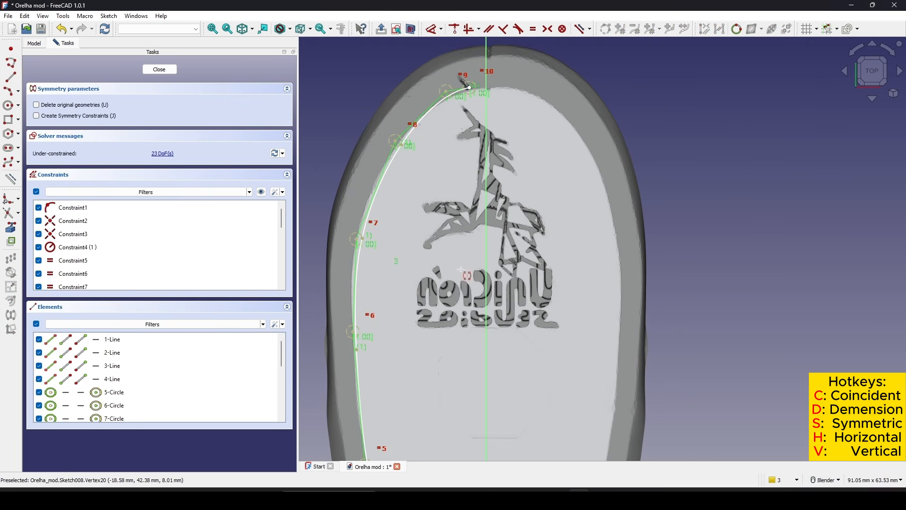
{"action": "left_click", "coordinate": [487, 281]}
{"action": "right_click", "coordinate": [557, 211]}
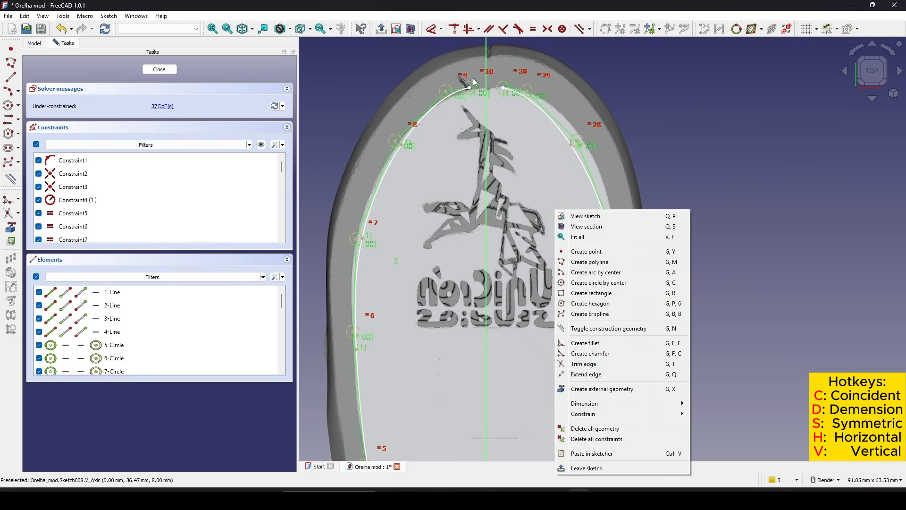
{"action": "left_click", "coordinate": [743, 78]}
Step: Make the two B-splines' upper ends coincident on the vertical axis and constrain their neighbouring control points horizontal to that shared point
{"action": "scroll", "coordinate": [427, 148], "scroll_direction": "up", "scroll_amount": 5}
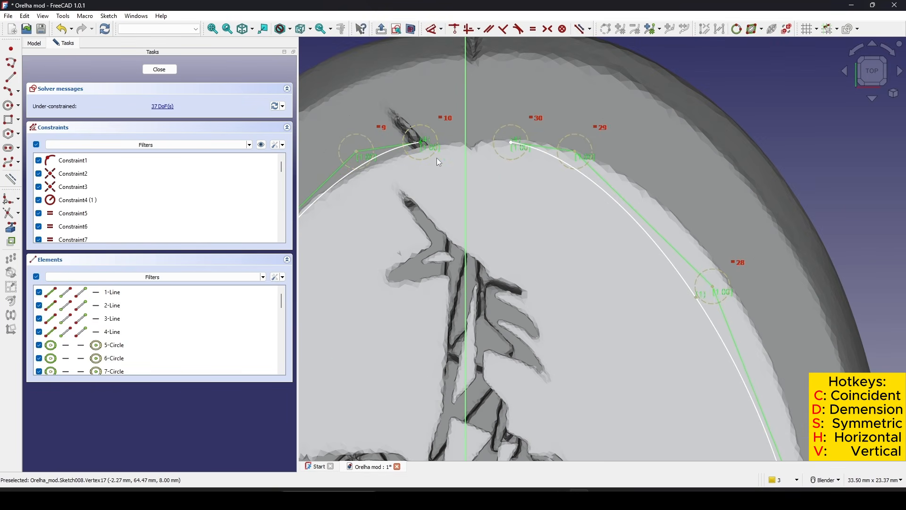
{"action": "left_click", "coordinate": [511, 142]}
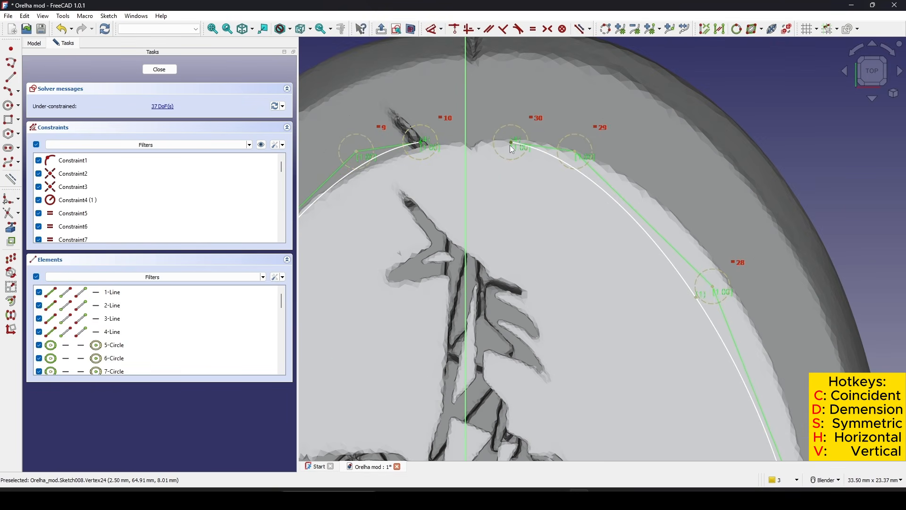
{"action": "key", "text": "c"}
{"action": "key", "text": "o"}
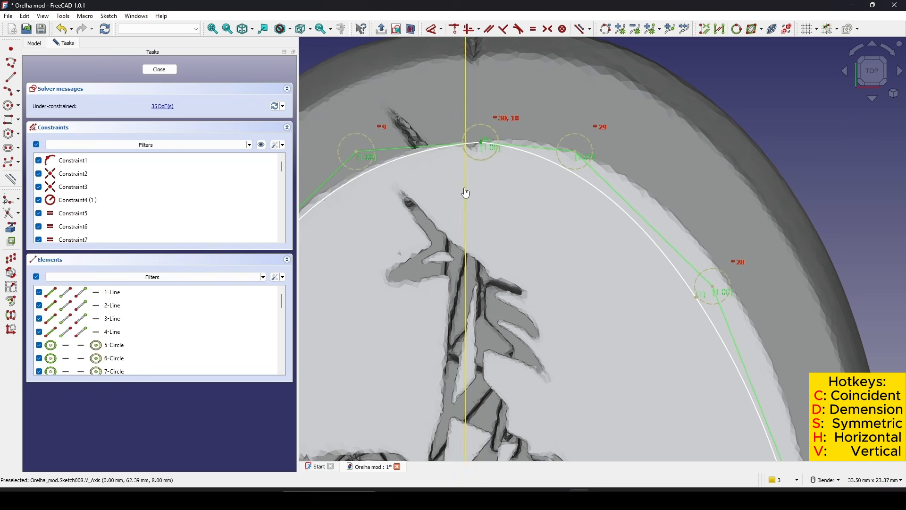
{"action": "left_click", "coordinate": [465, 191]}
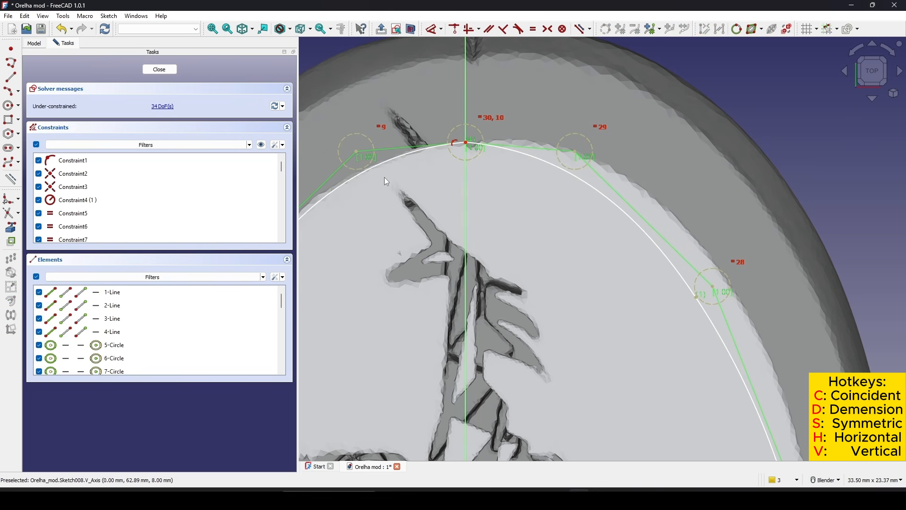
{"action": "left_click", "coordinate": [467, 143]}
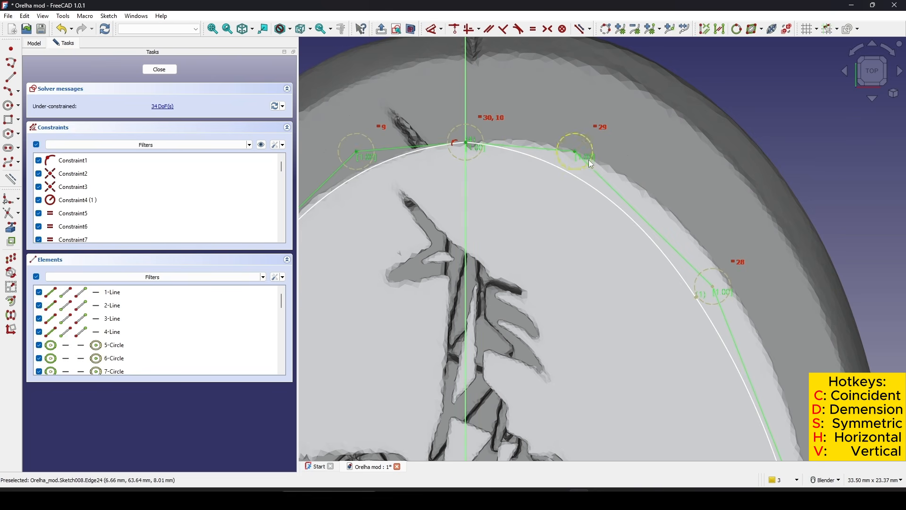
{"action": "key", "text": "h"}
Step: Move the right B-spline's two upper control points outward so the curve follows the upper right inner wall
{"action": "scroll", "coordinate": [575, 161], "scroll_direction": "down", "scroll_amount": 9}
{"action": "scroll", "coordinate": [625, 177], "scroll_direction": "up", "scroll_amount": 5}
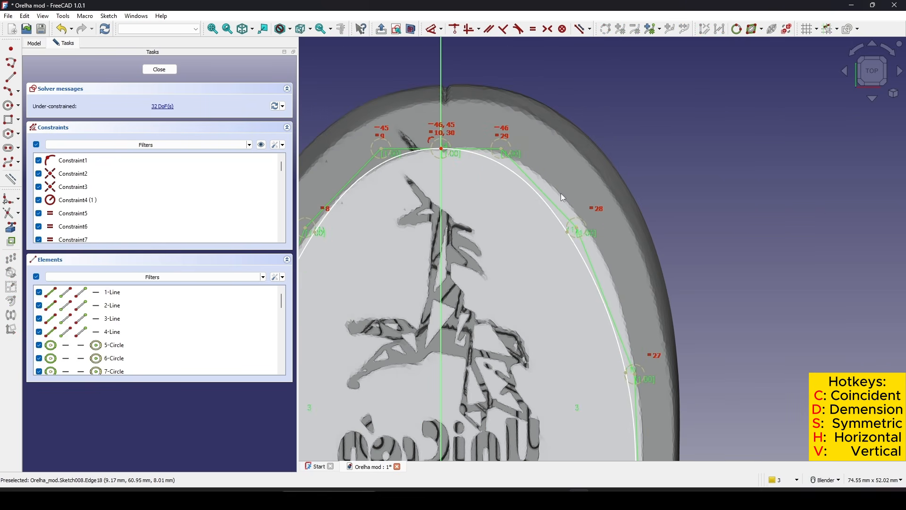
{"action": "left_click_drag", "start_coordinate": [575, 233], "coordinate": [608, 211]}
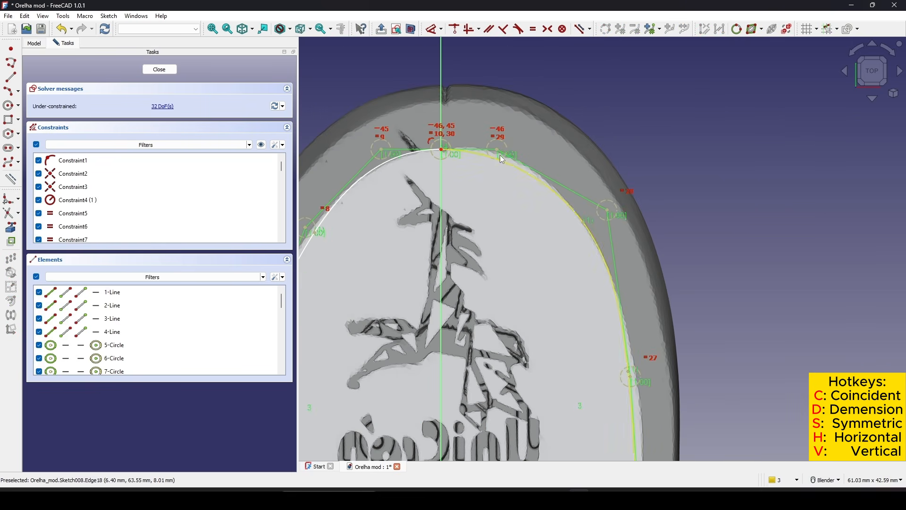
{"action": "left_click_drag", "start_coordinate": [500, 154], "coordinate": [510, 147]}
Step: Shift the right B-spline's two middle control points slightly outward to fit the right inner wall
{"action": "scroll", "coordinate": [564, 183], "scroll_direction": "down", "scroll_amount": 2}
{"action": "middle_click_drag", "start_coordinate": [591, 218], "coordinate": [556, 120], "text": "shift"}
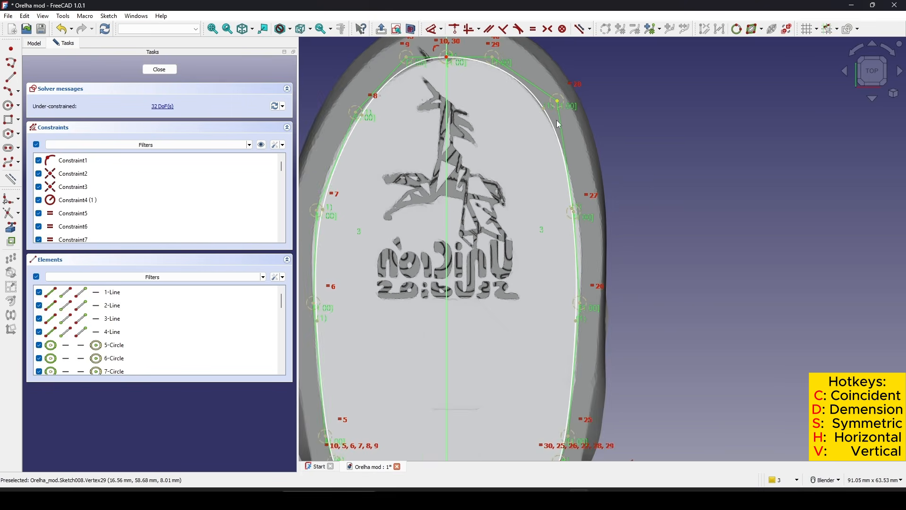
{"action": "scroll", "coordinate": [557, 120], "scroll_direction": "up", "scroll_amount": 1}
{"action": "left_click_drag", "start_coordinate": [578, 236], "coordinate": [589, 239]}
{"action": "middle_click_drag", "start_coordinate": [607, 325], "coordinate": [593, 224], "text": "shift"}
{"action": "scroll", "coordinate": [593, 223], "scroll_direction": "up", "scroll_amount": 2}
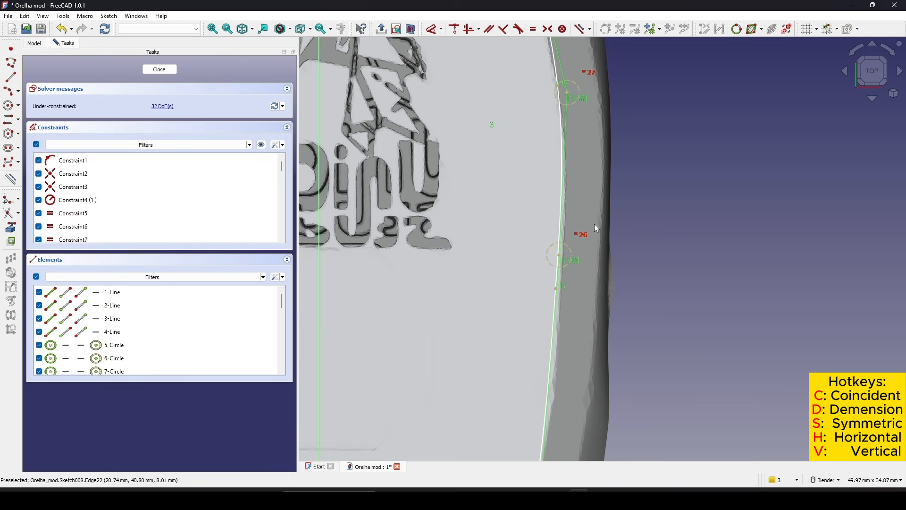
{"action": "left_click_drag", "start_coordinate": [558, 259], "coordinate": [565, 264]}
Step: Join the right B-spline's lower end to the notch line's free end and fit that corner and the adjacent control point to the wall
{"action": "scroll", "coordinate": [585, 302], "scroll_direction": "down", "scroll_amount": 2}
{"action": "mouse_move", "coordinate": [574, 434]}
{"action": "middle_mouse_down", "text": "shift"}
{"action": "mouse_move", "coordinate": [589, 284]}
{"action": "mouse_move", "coordinate": [718, 193]}
{"action": "middle_mouse_up", "text": "shift"}
{"action": "scroll", "coordinate": [587, 286], "scroll_direction": "up", "scroll_amount": 2}
{"action": "scroll", "coordinate": [745, 229], "scroll_direction": "down", "scroll_amount": 2}
{"action": "middle_click_drag", "start_coordinate": [808, 193], "coordinate": [749, 267], "text": "shift"}
{"action": "scroll", "coordinate": [644, 292], "scroll_direction": "up", "scroll_amount": 2}
{"action": "scroll", "coordinate": [608, 297], "scroll_direction": "up", "scroll_amount": 1}
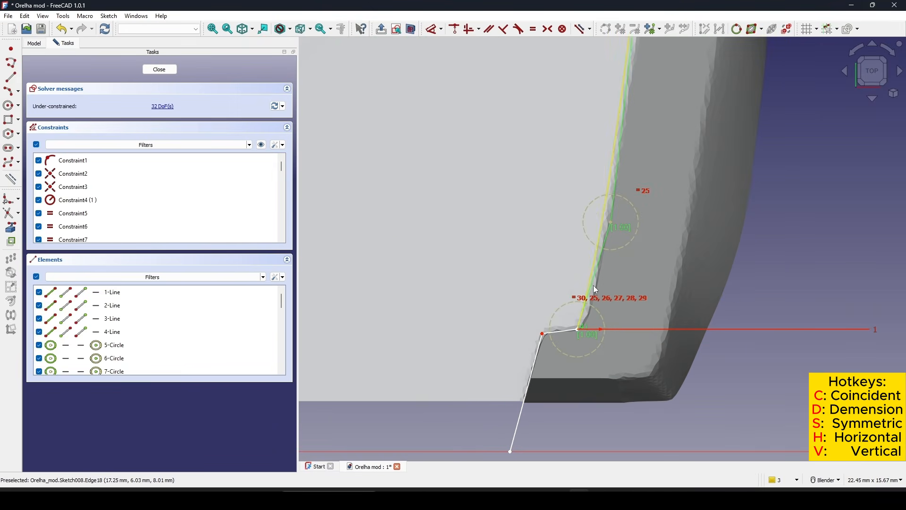
{"action": "left_click_drag", "start_coordinate": [602, 282], "coordinate": [607, 276]}
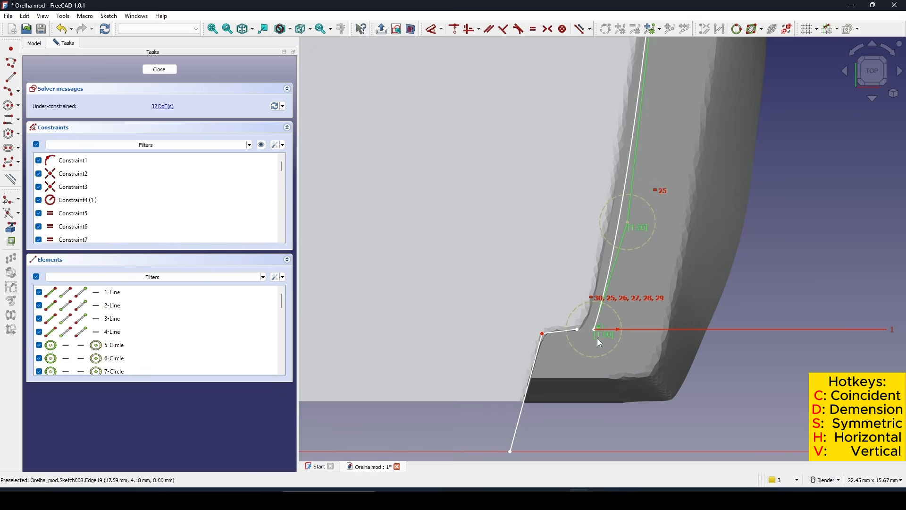
{"action": "left_click", "coordinate": [577, 330]}
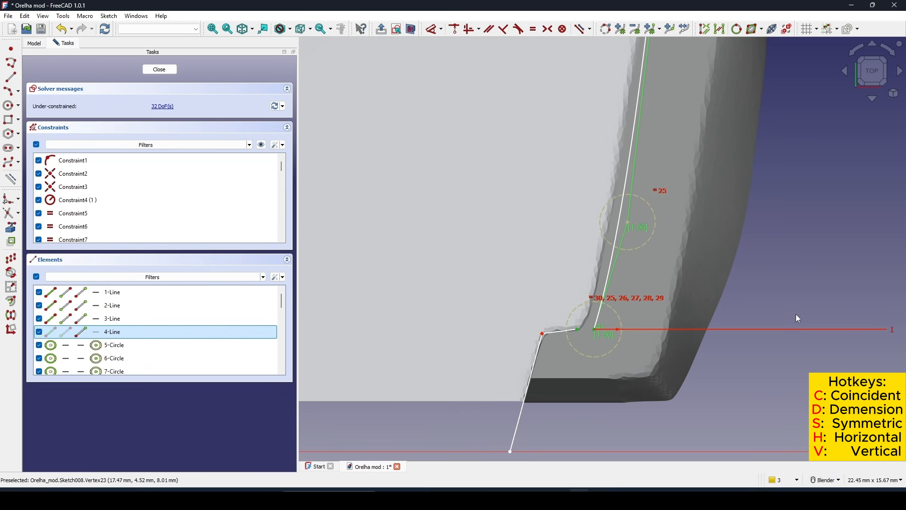
{"action": "key", "text": "c"}
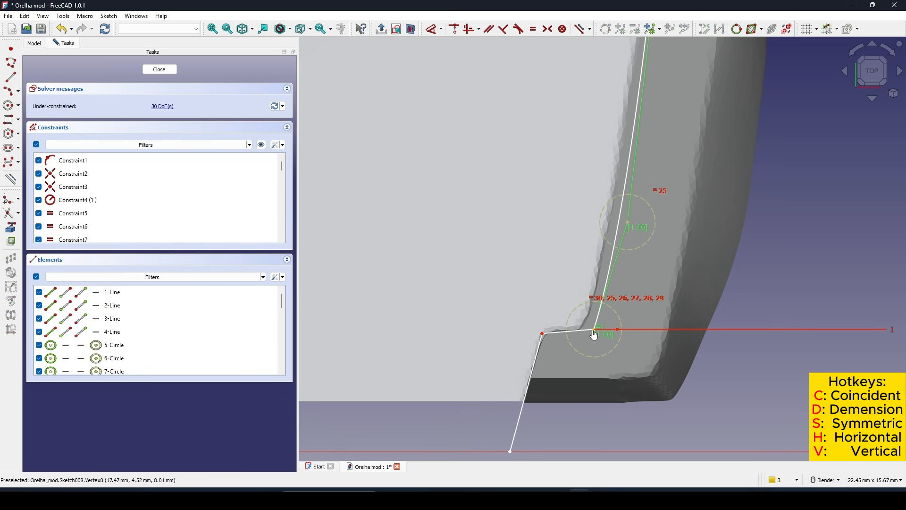
{"action": "left_click_drag", "start_coordinate": [594, 333], "coordinate": [583, 332]}
{"action": "left_click_drag", "start_coordinate": [628, 223], "coordinate": [625, 221]}
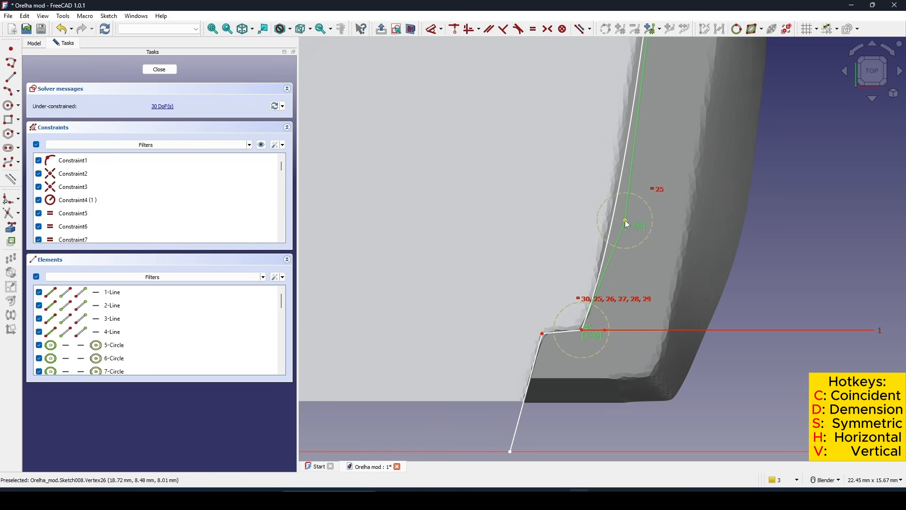
Step: Draw a line along the horizontal axis between the two notch lines' lower ends to close the cavity outline
{"action": "scroll", "coordinate": [654, 215], "scroll_direction": "down", "scroll_amount": 2}
{"action": "middle_click_drag", "start_coordinate": [655, 215], "coordinate": [614, 398], "text": "shift"}
{"action": "scroll", "coordinate": [655, 305], "scroll_direction": "down", "scroll_amount": 5}
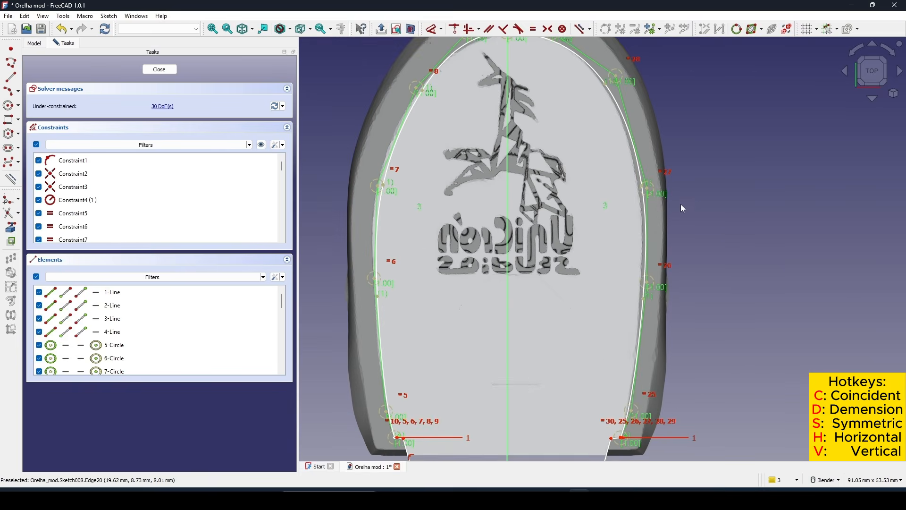
{"action": "scroll", "coordinate": [682, 208], "scroll_direction": "up", "scroll_amount": 2}
{"action": "scroll", "coordinate": [627, 213], "scroll_direction": "down", "scroll_amount": 3}
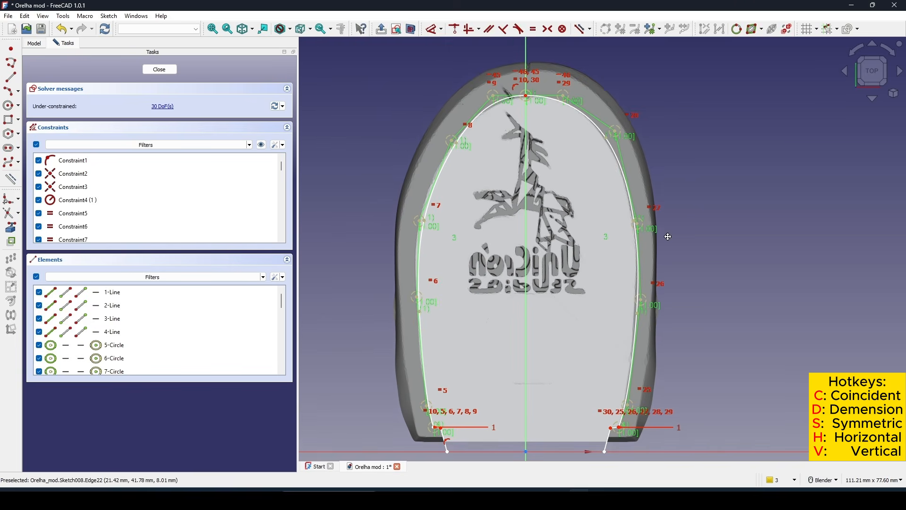
{"action": "middle_click_drag", "start_coordinate": [538, 256], "coordinate": [527, 120], "text": "shift"}
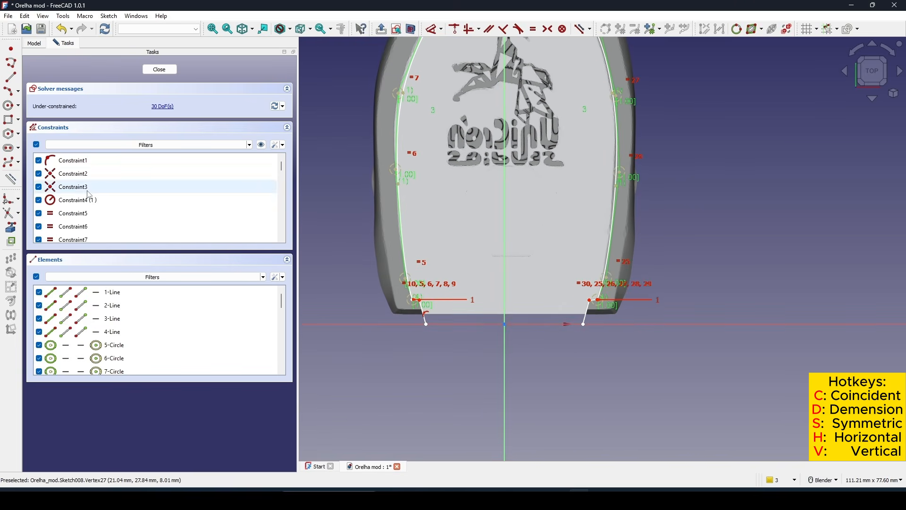
{"action": "left_click", "coordinate": [11, 77]}
{"action": "scroll", "coordinate": [412, 314], "scroll_direction": "up", "scroll_amount": 4}
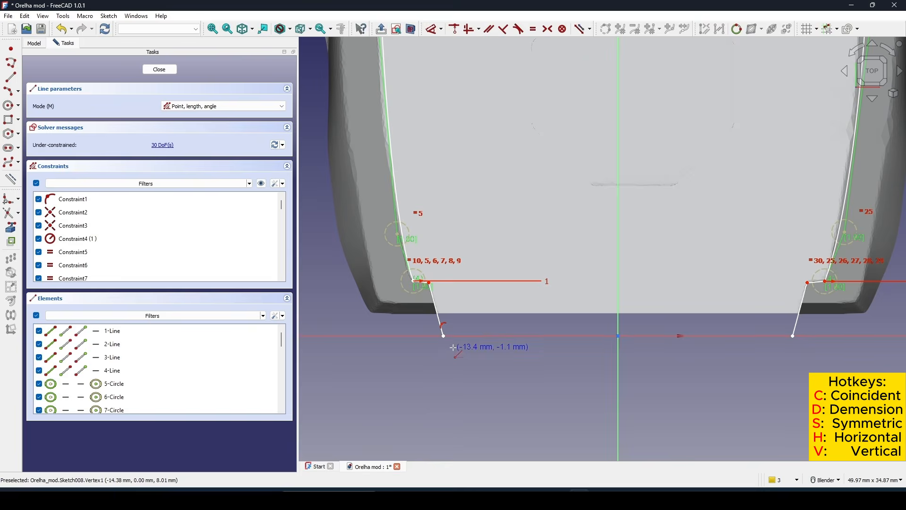
{"action": "left_click", "coordinate": [443, 336]}
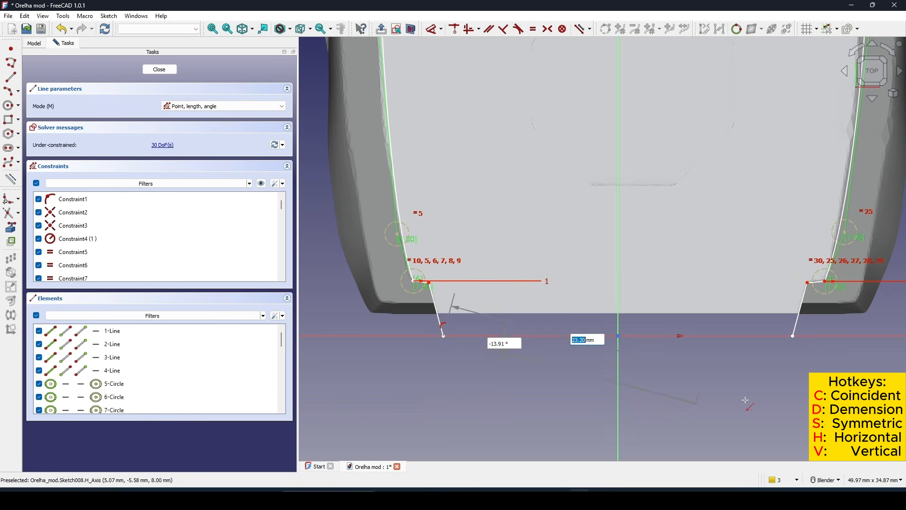
{"action": "left_click", "coordinate": [792, 335]}
{"action": "right_click", "coordinate": [794, 372]}
Step: Close the cavity outline sketch and rename it InnerProfile
{"action": "scroll", "coordinate": [794, 376], "scroll_direction": "down", "scroll_amount": 5}
{"action": "scroll", "coordinate": [792, 373], "scroll_direction": "down", "scroll_amount": 4}
{"action": "middle_click_drag", "start_coordinate": [792, 372], "coordinate": [547, 354], "text": "shift"}
{"action": "scroll", "coordinate": [545, 350], "scroll_direction": "up", "scroll_amount": 1}
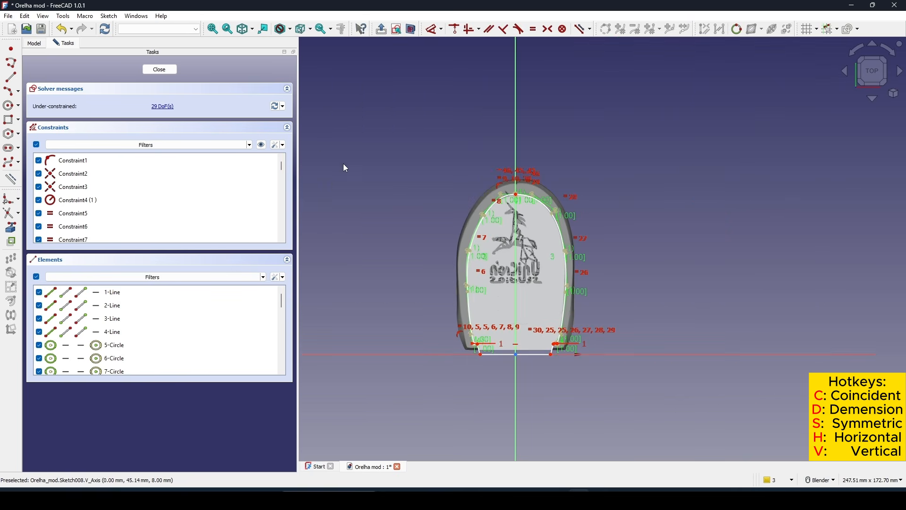
{"action": "left_click", "coordinate": [171, 72]}
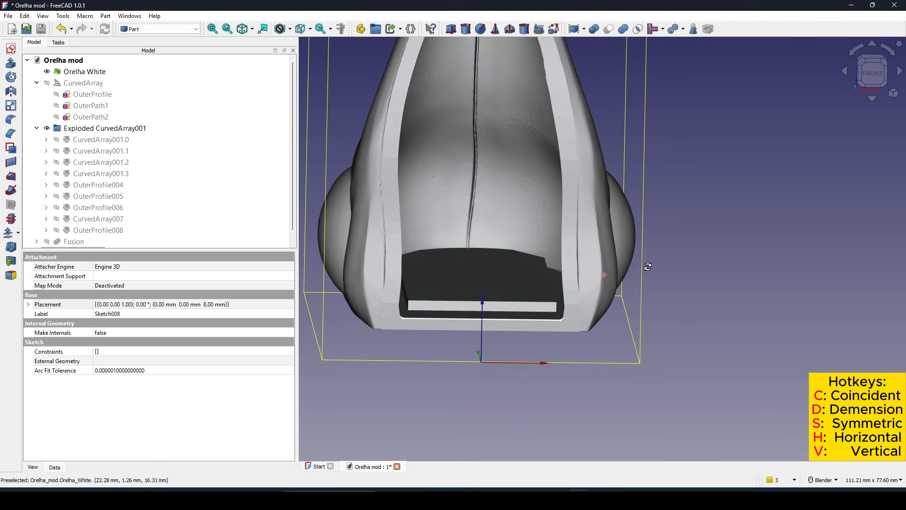
{"action": "left_click", "coordinate": [85, 246]}
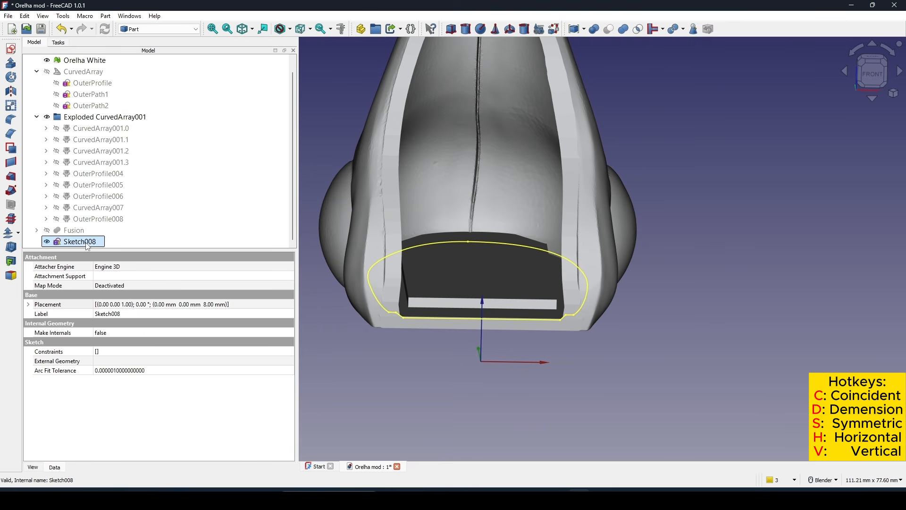
{"action": "right_click", "coordinate": [88, 246]}
{"action": "left_click", "coordinate": [145, 298]}
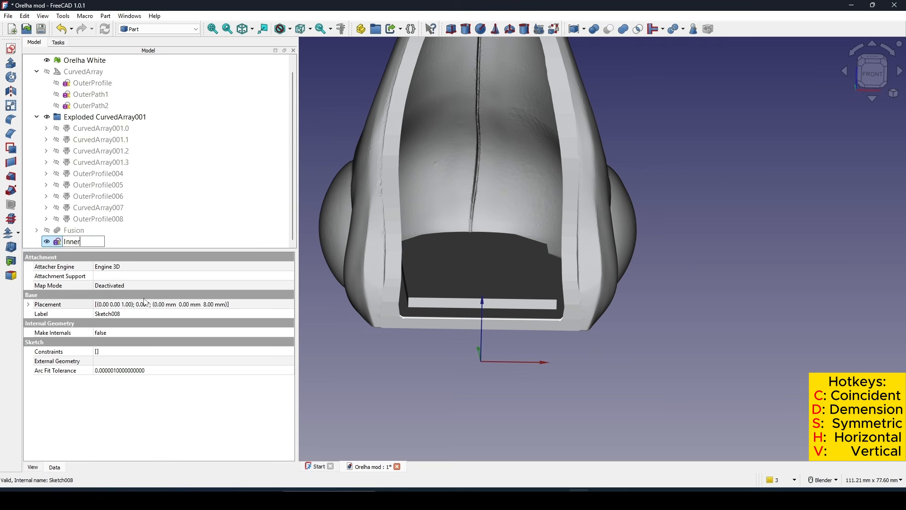
{"action": "type", "text": "InnerProfile"}
{"action": "key", "text": "Return"}
{"action": "left_click", "coordinate": [670, 224]}
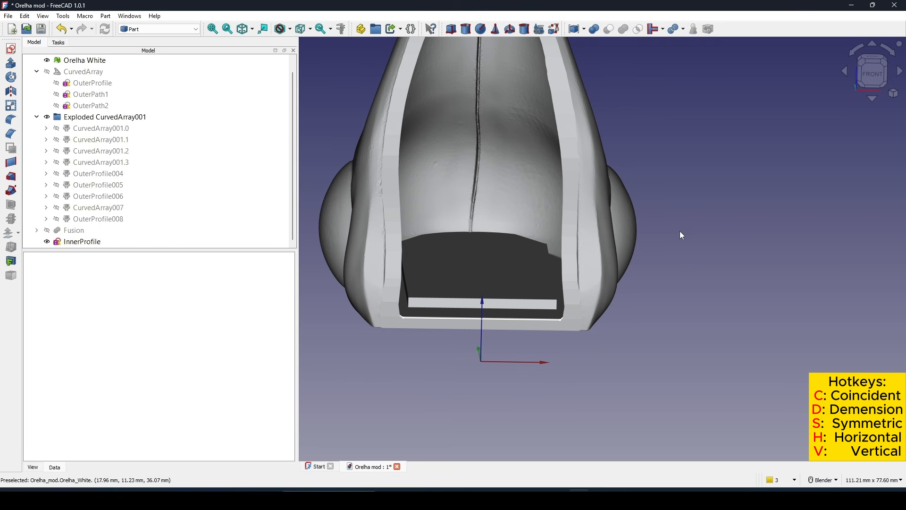
Step: Face the model from the front and create a new sketch on the XZ-plane with 0 mm offset
{"action": "scroll", "coordinate": [644, 263], "scroll_direction": "up", "scroll_amount": 3}
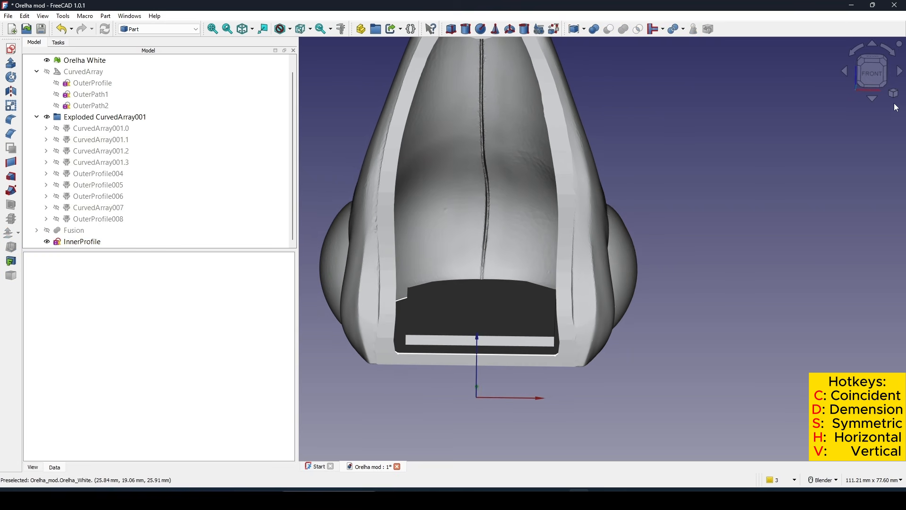
{"action": "left_click", "coordinate": [866, 72]}
{"action": "middle_click_drag", "start_coordinate": [727, 159], "coordinate": [718, 162], "text": "shift"}
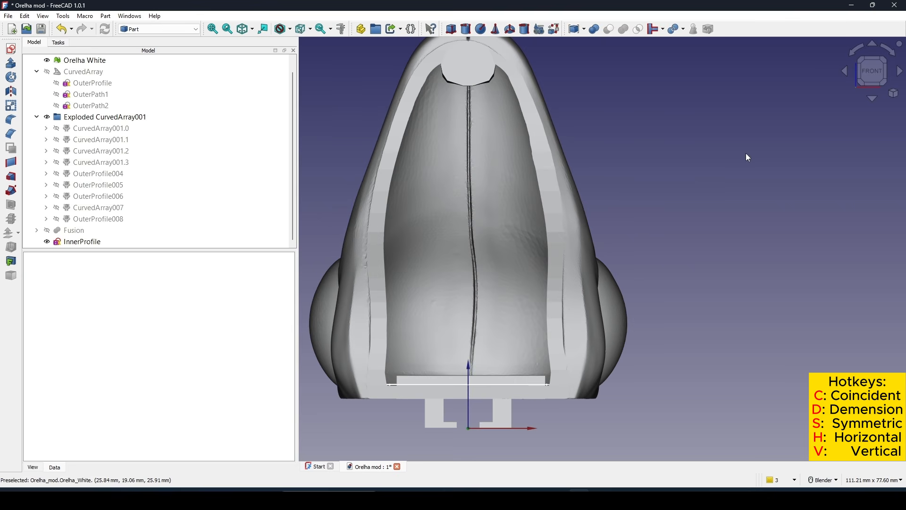
{"action": "left_click", "coordinate": [11, 49]}
{"action": "left_click", "coordinate": [447, 285]}
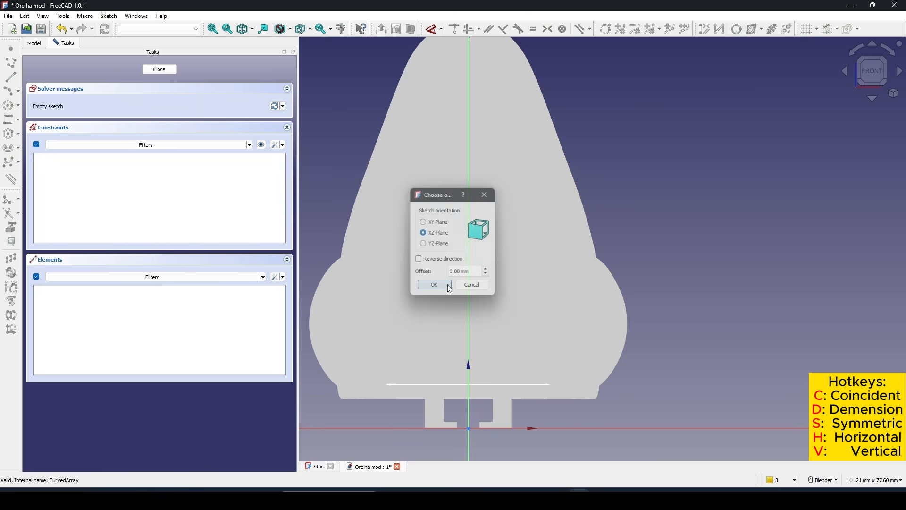
Step: Set the draw style to As is, inspect the cavity opening, and switch the display to Wireframe
{"action": "left_click", "coordinate": [283, 28]}
{"action": "left_click", "coordinate": [298, 44]}
{"action": "scroll", "coordinate": [508, 290], "scroll_direction": "up", "scroll_amount": 2}
{"action": "middle_click_drag", "start_coordinate": [508, 291], "coordinate": [526, 247], "text": "shift"}
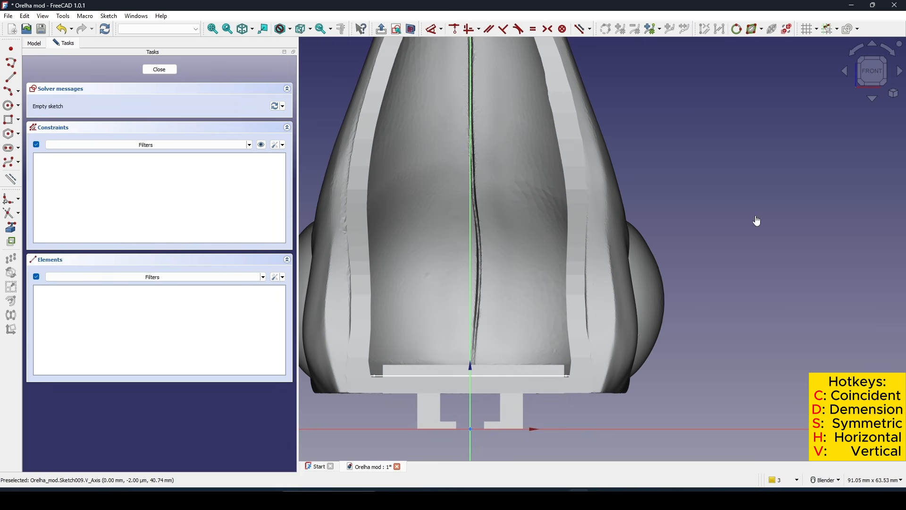
{"action": "mouse_move", "coordinate": [711, 227]}
{"action": "middle_mouse_down", "text": "shift"}
{"action": "mouse_move", "coordinate": [713, 238]}
{"action": "mouse_move", "coordinate": [721, 228]}
{"action": "middle_mouse_up", "text": "shift"}
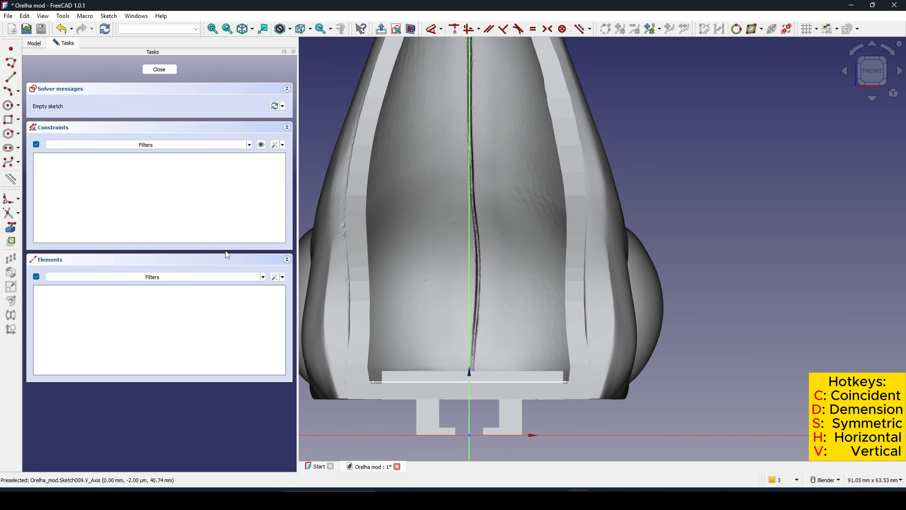
{"action": "left_click", "coordinate": [289, 30]}
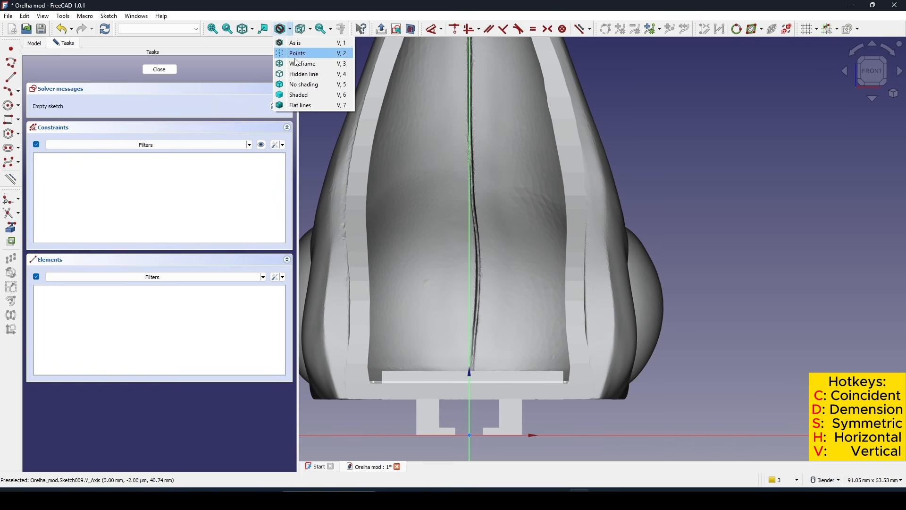
{"action": "left_click", "coordinate": [297, 63]}
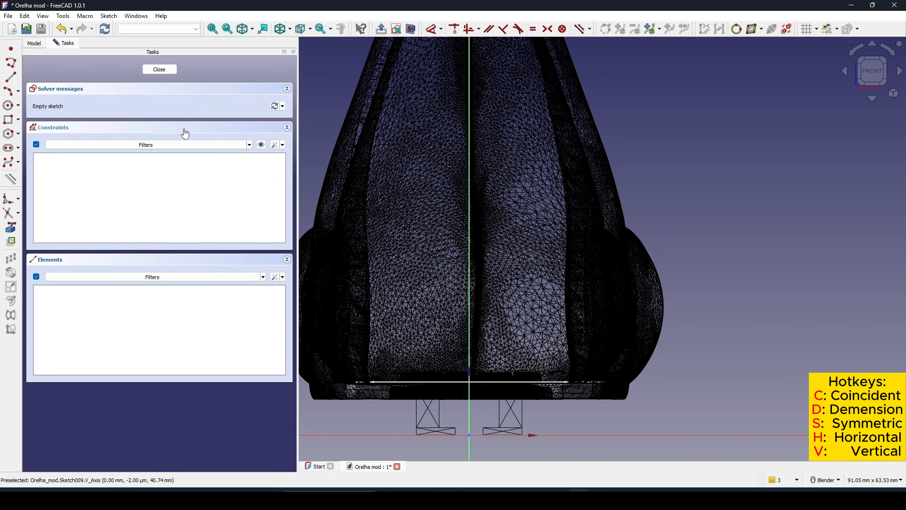
Step: Start a degree 3 control-point B-spline at the cavity's lower left corner and trace it up the curved lower side wall
{"action": "left_click", "coordinate": [8, 162]}
{"action": "scroll", "coordinate": [359, 391], "scroll_direction": "up", "scroll_amount": 5}
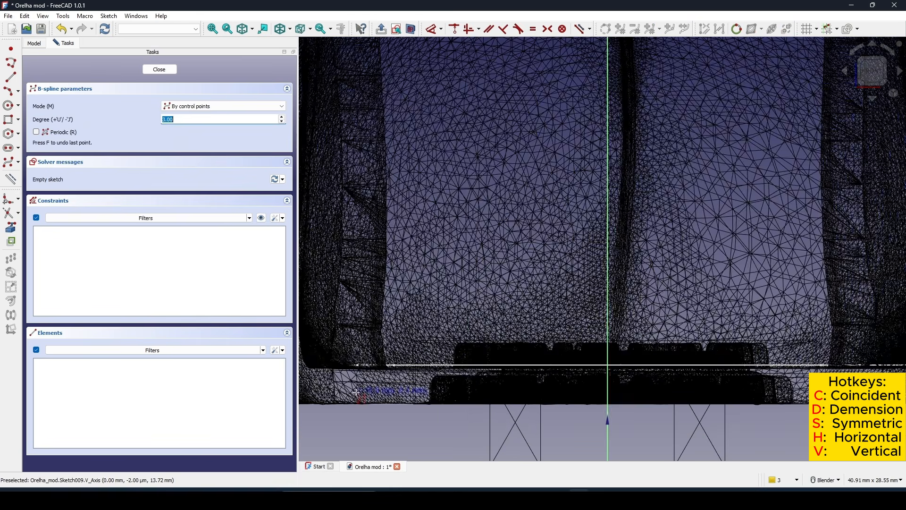
{"action": "scroll", "coordinate": [356, 392], "scroll_direction": "up", "scroll_amount": 3}
{"action": "scroll", "coordinate": [411, 407], "scroll_direction": "up", "scroll_amount": 2}
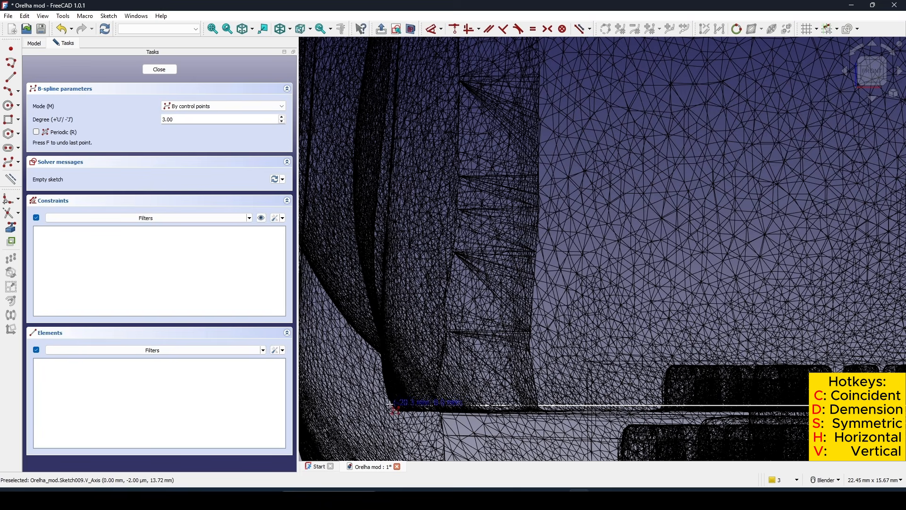
{"action": "left_click", "coordinate": [389, 403]}
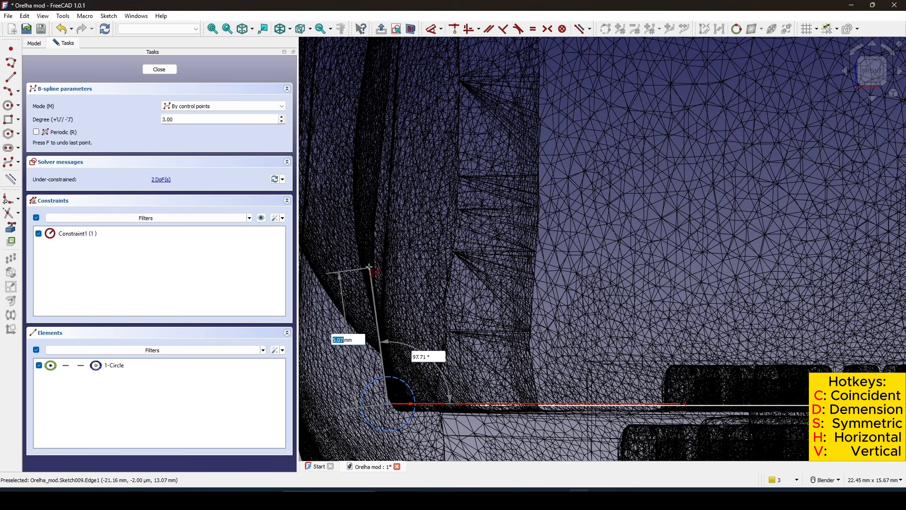
{"action": "scroll", "coordinate": [406, 325], "scroll_direction": "down", "scroll_amount": 5}
{"action": "scroll", "coordinate": [397, 282], "scroll_direction": "up", "scroll_amount": 2}
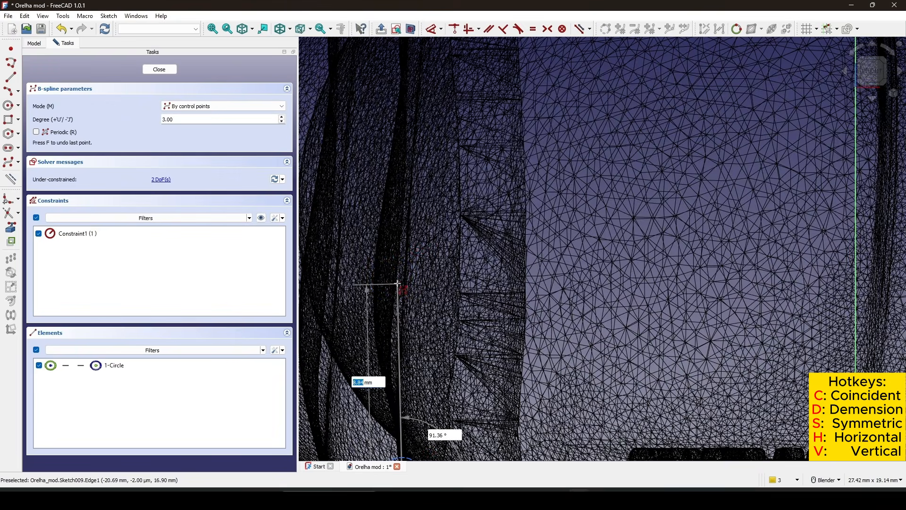
{"action": "scroll", "coordinate": [407, 255], "scroll_direction": "down", "scroll_amount": 4}
{"action": "middle_click_drag", "start_coordinate": [421, 196], "coordinate": [418, 297], "text": "shift"}
{"action": "scroll", "coordinate": [418, 296], "scroll_direction": "up", "scroll_amount": 2}
{"action": "left_click", "coordinate": [394, 259]}
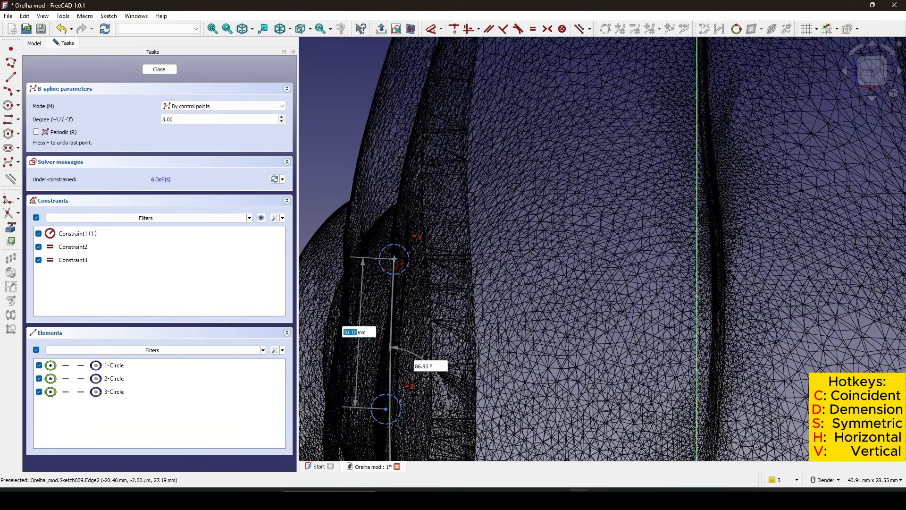
{"action": "left_click", "coordinate": [406, 150]}
Step: Continue the B-spline along the cavity's left edge to the apex and end it just beside the vertical axis
{"action": "scroll", "coordinate": [415, 170], "scroll_direction": "down", "scroll_amount": 2}
{"action": "middle_click_drag", "start_coordinate": [448, 185], "coordinate": [436, 216], "text": "shift"}
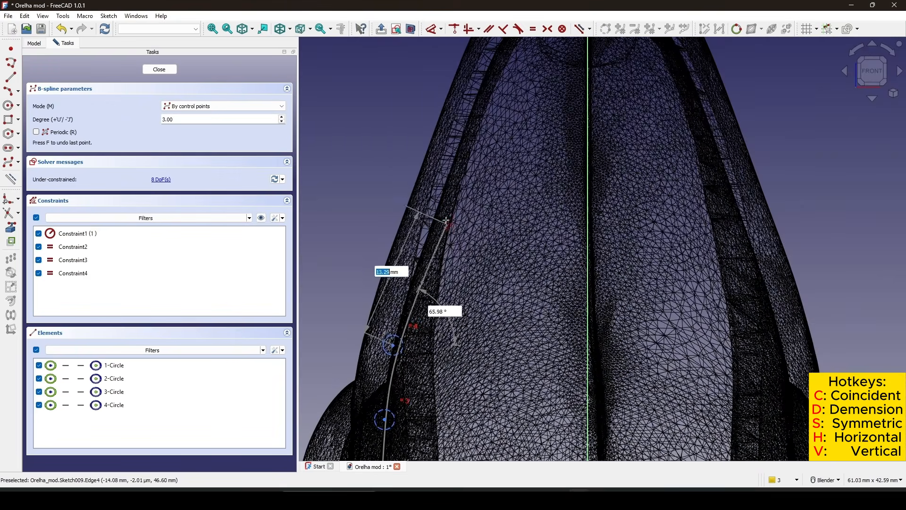
{"action": "left_click", "coordinate": [432, 216]}
{"action": "left_click", "coordinate": [476, 102]}
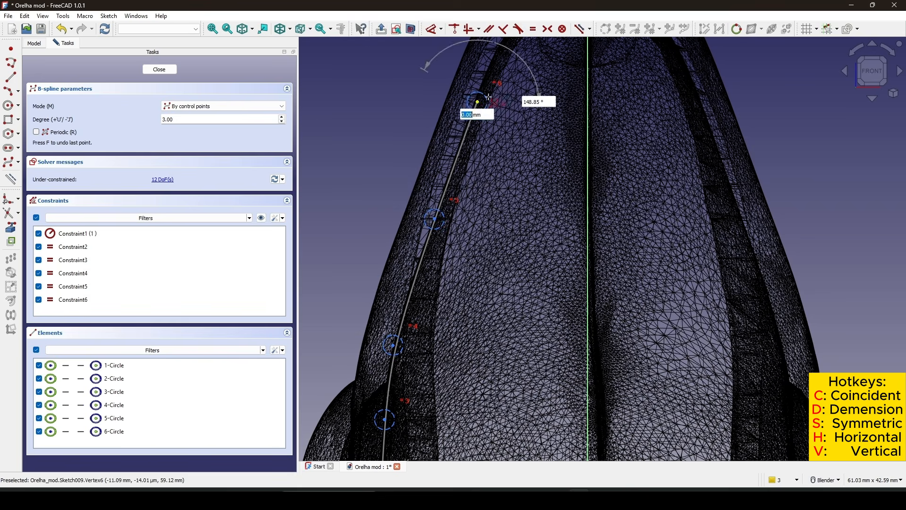
{"action": "middle_click_drag", "start_coordinate": [523, 71], "coordinate": [460, 344], "text": "shift"}
{"action": "left_click", "coordinate": [444, 295]}
{"action": "scroll", "coordinate": [470, 278], "scroll_direction": "up", "scroll_amount": 5}
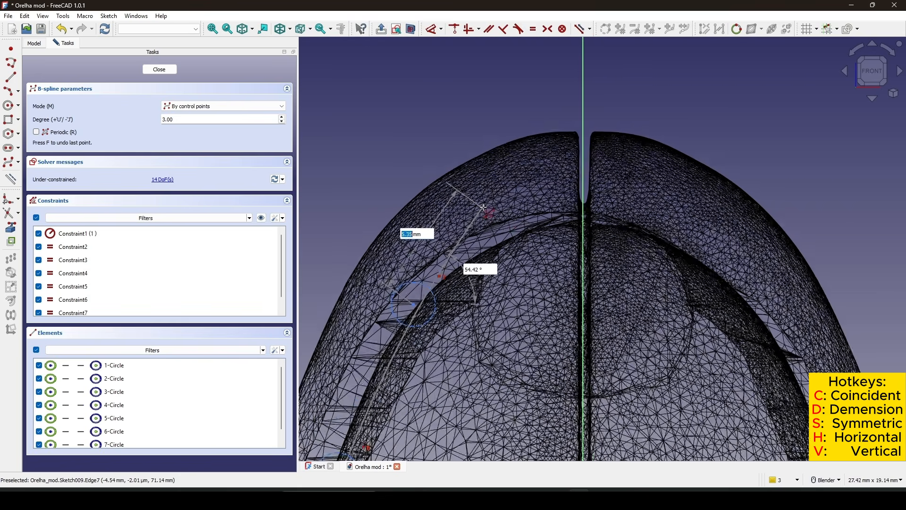
{"action": "left_click", "coordinate": [567, 223]}
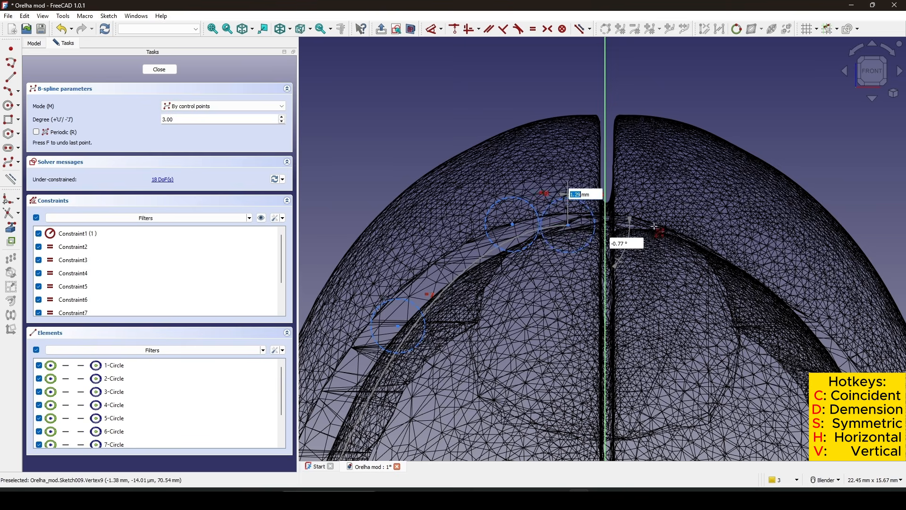
{"action": "right_click", "coordinate": [689, 238]}
Step: Mirror the B-spline about the vertical axis, keeping the original and adding no symmetry constraints
{"action": "scroll", "coordinate": [689, 238], "scroll_direction": "down", "scroll_amount": 3}
{"action": "middle_click_drag", "start_coordinate": [656, 246], "coordinate": [587, 201], "text": "shift"}
{"action": "scroll", "coordinate": [588, 200], "scroll_direction": "up", "scroll_amount": 1}
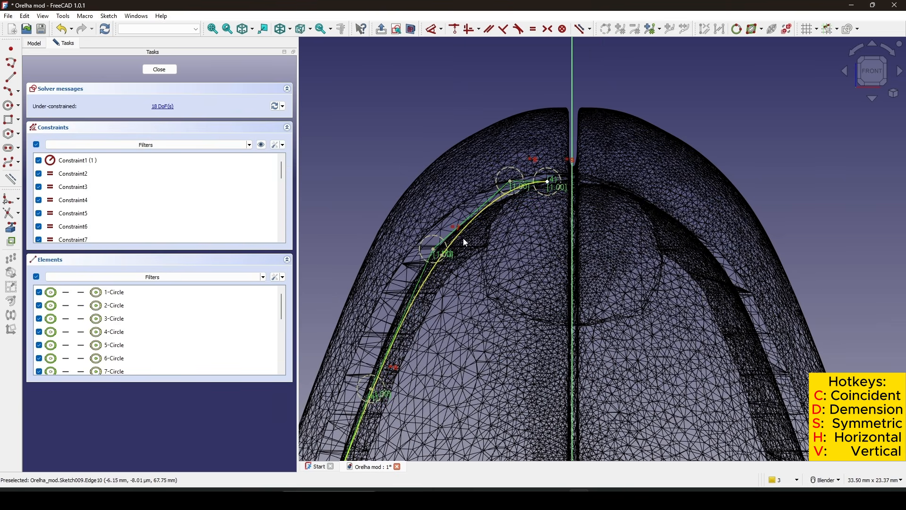
{"action": "left_click", "coordinate": [11, 317]}
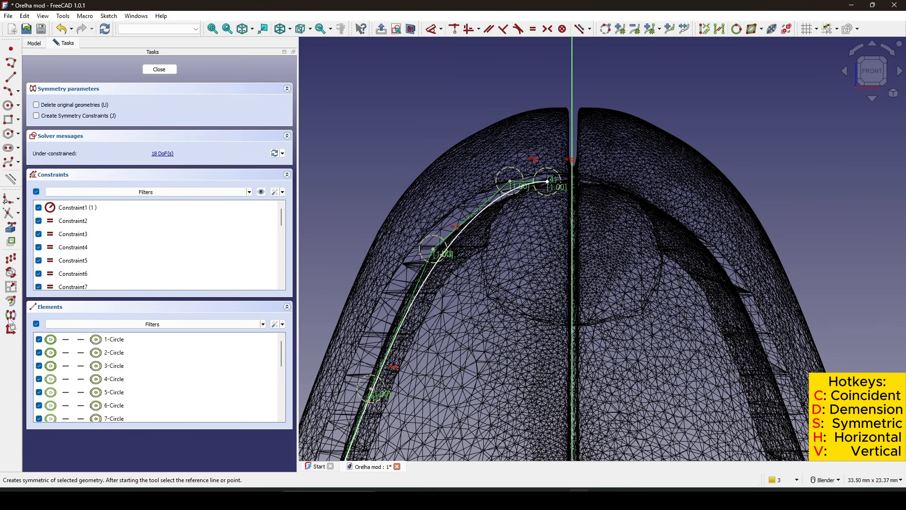
{"action": "left_click", "coordinate": [576, 304]}
Step: Join both splines' upper ends on the vertical axis with coincident constraints and make the control points beside the apex symmetric
{"action": "scroll", "coordinate": [574, 207], "scroll_direction": "up", "scroll_amount": 5}
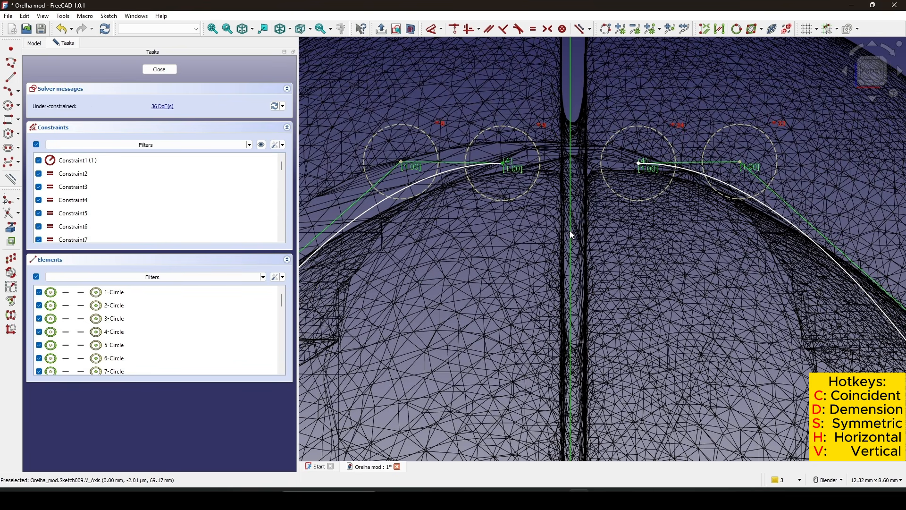
{"action": "left_click", "coordinate": [570, 230]}
{"action": "key", "text": "c"}
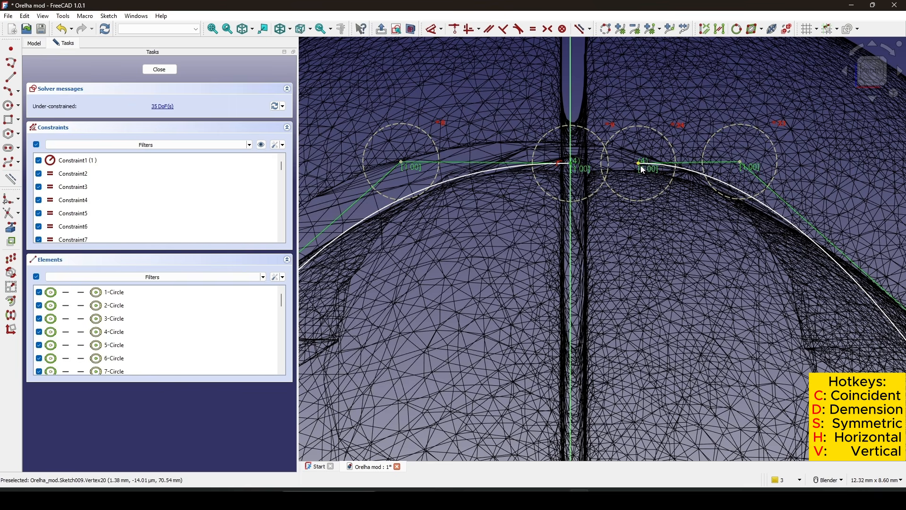
{"action": "left_click", "coordinate": [652, 193]}
{"action": "scroll", "coordinate": [652, 194], "scroll_direction": "down", "scroll_amount": 2}
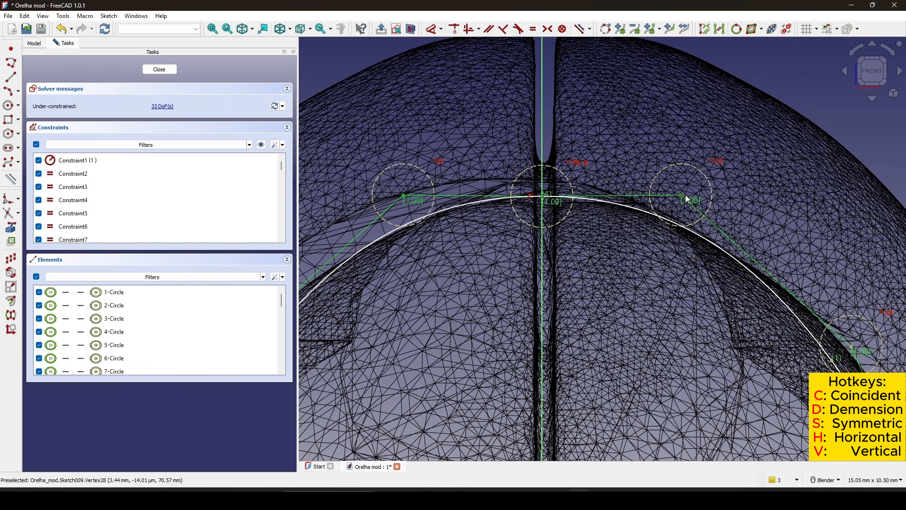
{"action": "key", "text": "s"}
Step: Examine how the mirrored spline follows the cavity's right edge from the apex down to the base
{"action": "scroll", "coordinate": [602, 137], "scroll_direction": "down", "scroll_amount": 6}
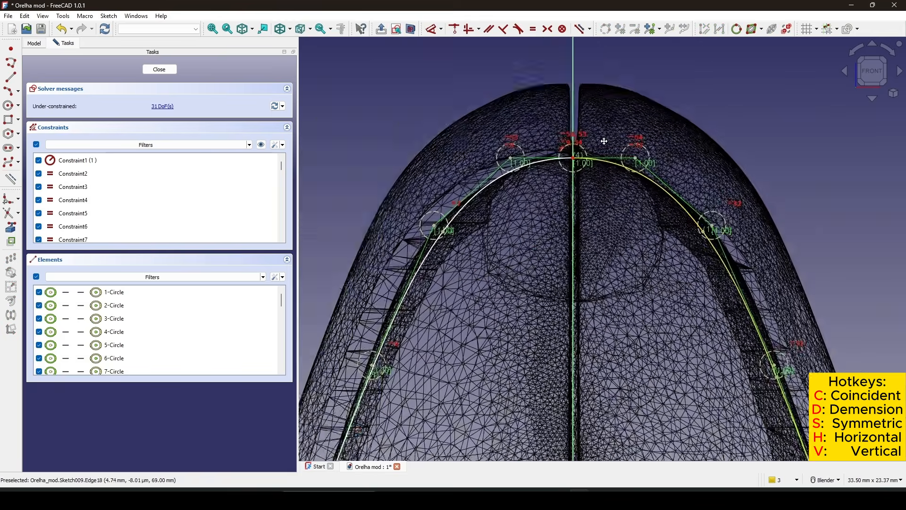
{"action": "mouse_move", "coordinate": [685, 240]}
{"action": "middle_mouse_down", "text": "shift"}
{"action": "mouse_move", "coordinate": [640, 231]}
{"action": "mouse_move", "coordinate": [601, 185]}
{"action": "mouse_move", "coordinate": [626, 257]}
{"action": "middle_mouse_up", "text": "shift"}
{"action": "scroll", "coordinate": [614, 202], "scroll_direction": "up", "scroll_amount": 3}
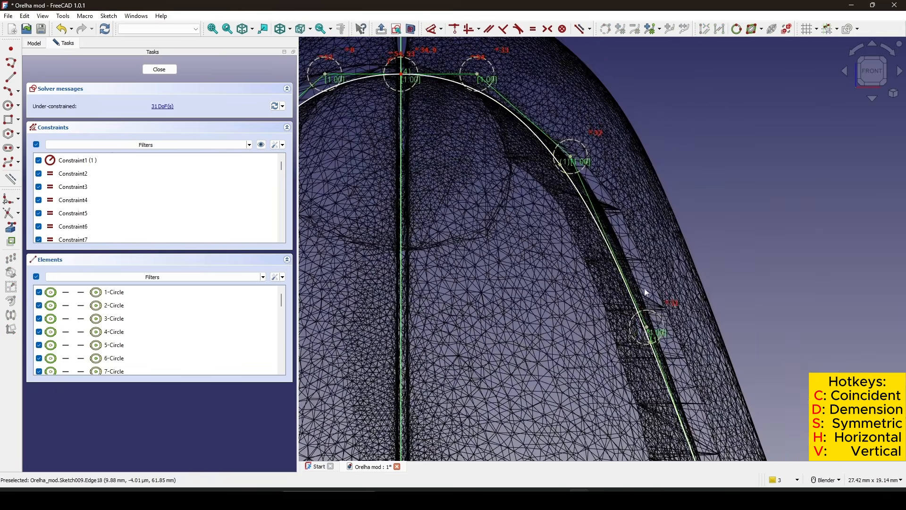
{"action": "scroll", "coordinate": [646, 289], "scroll_direction": "down", "scroll_amount": 4}
{"action": "middle_click_drag", "start_coordinate": [645, 288], "coordinate": [576, 110], "text": "shift"}
{"action": "scroll", "coordinate": [618, 301], "scroll_direction": "up", "scroll_amount": 1}
{"action": "middle_click_drag", "start_coordinate": [619, 300], "coordinate": [574, 104], "text": "shift"}
{"action": "scroll", "coordinate": [642, 283], "scroll_direction": "down", "scroll_amount": 3}
{"action": "middle_click_drag", "start_coordinate": [642, 282], "coordinate": [641, 170], "text": "shift"}
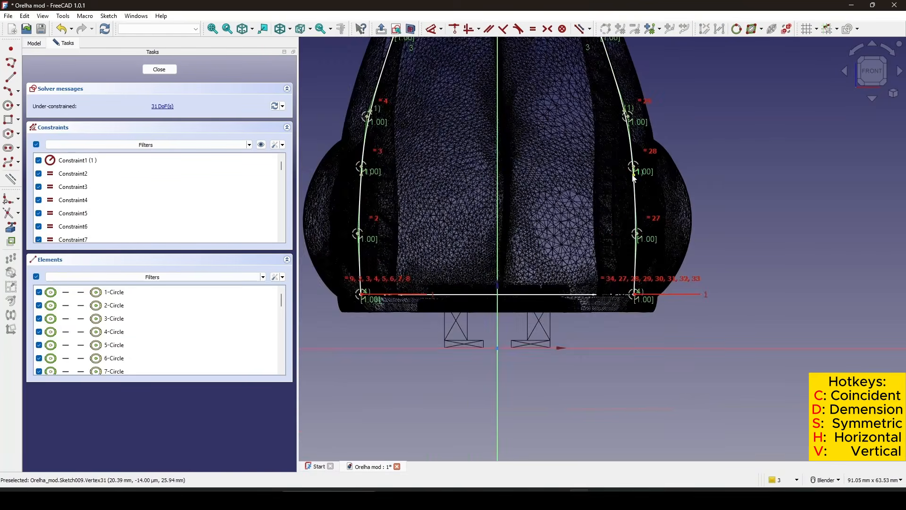
Step: Shift the lower part of the right spline slightly outward, placing its lower end about 20.9 mm from the vertical axis
{"action": "scroll", "coordinate": [641, 169], "scroll_direction": "up", "scroll_amount": 2}
{"action": "scroll", "coordinate": [652, 341], "scroll_direction": "up", "scroll_amount": 7}
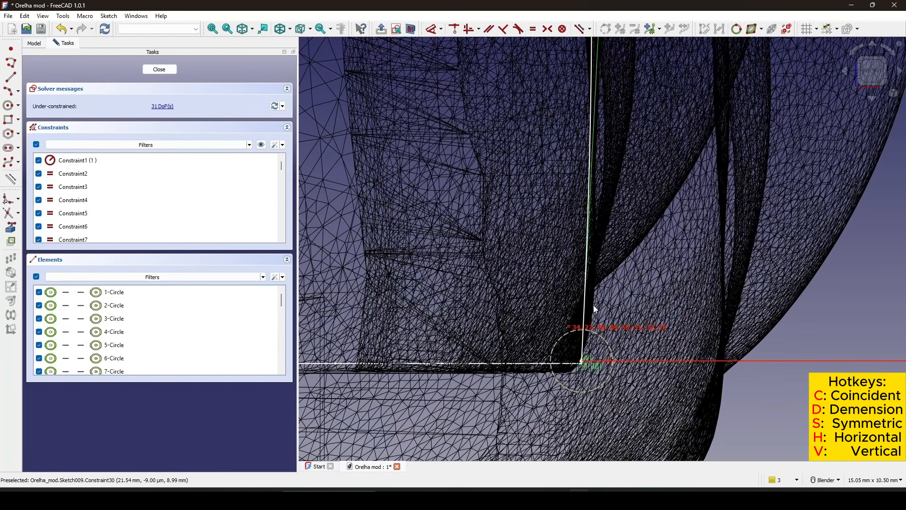
{"action": "left_click_drag", "start_coordinate": [588, 308], "coordinate": [604, 307]}
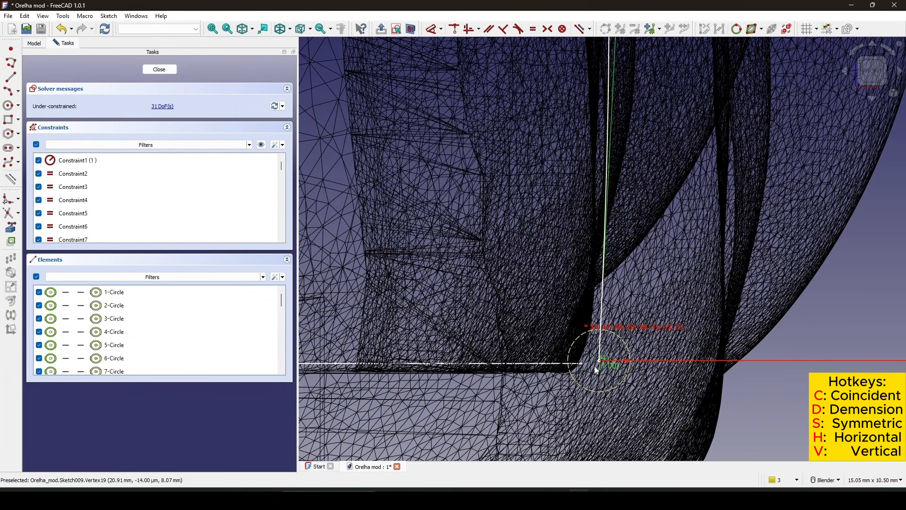
{"action": "scroll", "coordinate": [600, 366], "scroll_direction": "down", "scroll_amount": 8}
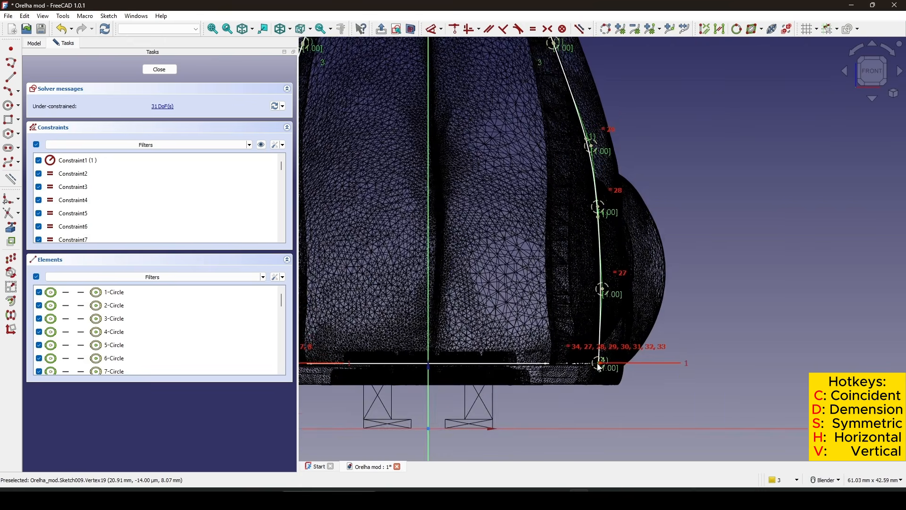
Step: Make the curve's two bottom endpoints symmetric about the vertical axis
{"action": "scroll", "coordinate": [368, 377], "scroll_direction": "up", "scroll_amount": 3}
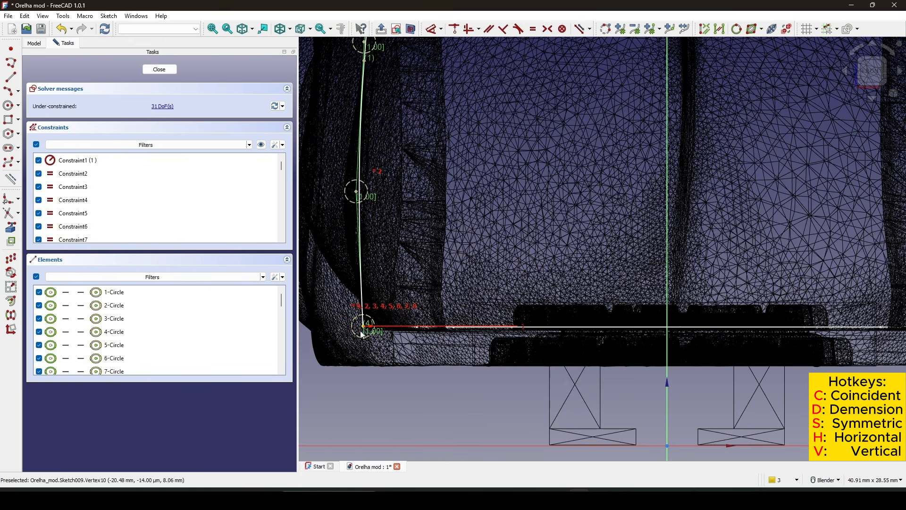
{"action": "left_click", "coordinate": [666, 384]}
{"action": "key", "text": "s"}
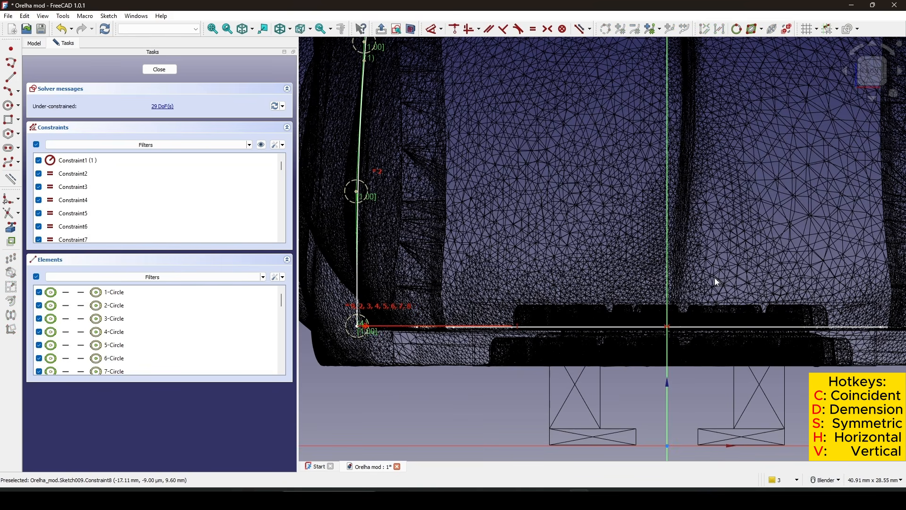
Step: Examine how the curve follows both sides of the ear mesh, close the sketch, and inspect it in an angled 3D view
{"action": "scroll", "coordinate": [714, 278], "scroll_direction": "down", "scroll_amount": 2}
{"action": "mouse_move", "coordinate": [715, 278]}
{"action": "middle_mouse_down", "text": "shift"}
{"action": "mouse_move", "coordinate": [624, 292]}
{"action": "mouse_move", "coordinate": [549, 318]}
{"action": "middle_mouse_up", "text": "shift"}
{"action": "scroll", "coordinate": [610, 298], "scroll_direction": "down", "scroll_amount": 1}
{"action": "scroll", "coordinate": [618, 296], "scroll_direction": "up", "scroll_amount": 1}
{"action": "middle_click_drag", "start_coordinate": [663, 296], "coordinate": [649, 314], "text": "shift"}
{"action": "middle_click_drag", "start_coordinate": [710, 291], "coordinate": [730, 300], "text": "shift"}
{"action": "scroll", "coordinate": [782, 290], "scroll_direction": "up", "scroll_amount": 2}
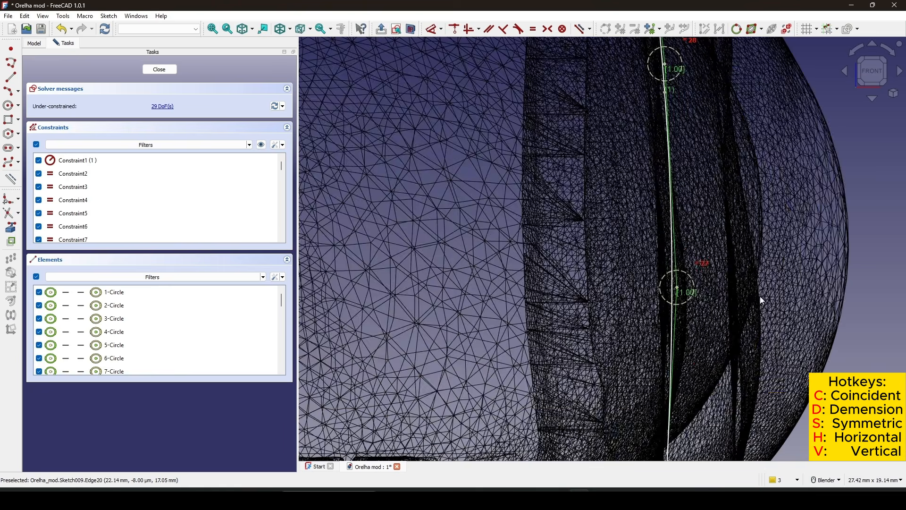
{"action": "scroll", "coordinate": [748, 297], "scroll_direction": "down", "scroll_amount": 2}
{"action": "scroll", "coordinate": [732, 330], "scroll_direction": "down", "scroll_amount": 1}
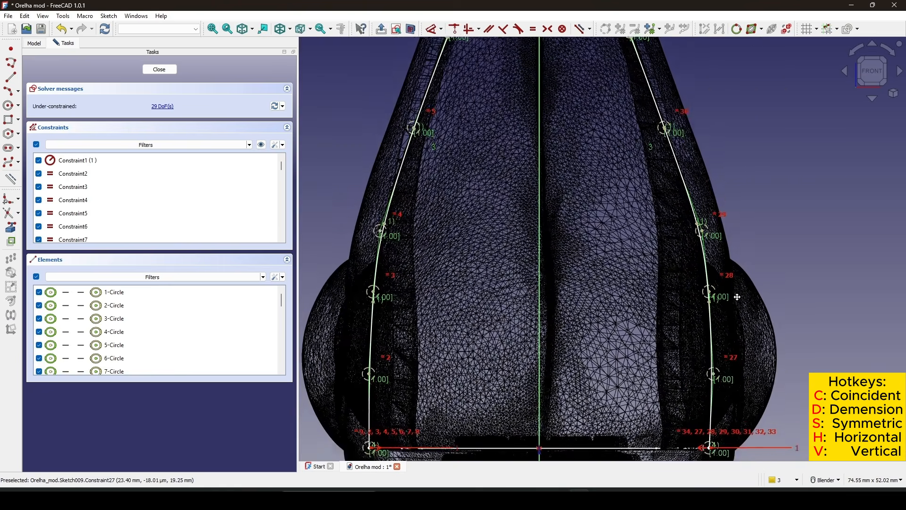
{"action": "scroll", "coordinate": [733, 298], "scroll_direction": "up", "scroll_amount": 2}
{"action": "scroll", "coordinate": [692, 230], "scroll_direction": "down", "scroll_amount": 3}
{"action": "scroll", "coordinate": [723, 265], "scroll_direction": "up", "scroll_amount": 1}
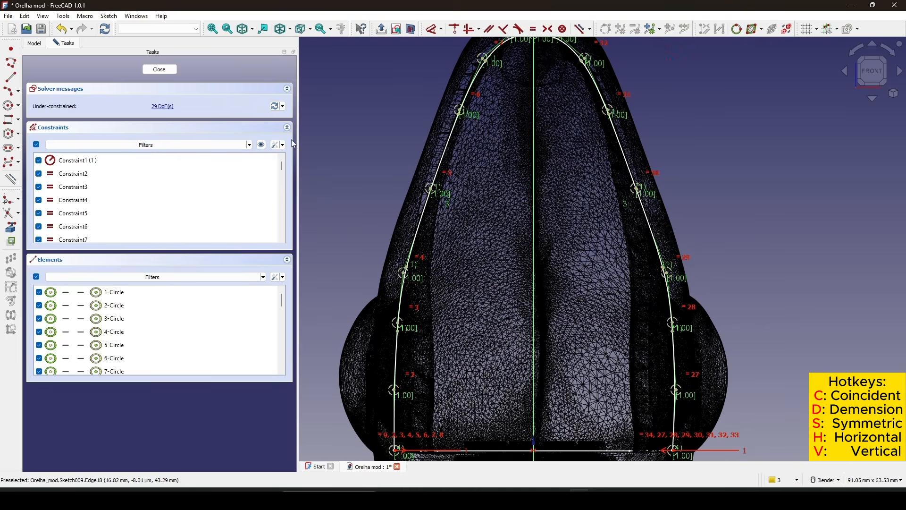
{"action": "left_click", "coordinate": [161, 73]}
{"action": "scroll", "coordinate": [593, 287], "scroll_direction": "down", "scroll_amount": 3}
{"action": "mouse_move", "coordinate": [592, 289]}
{"action": "middle_mouse_down"}
{"action": "mouse_move", "coordinate": [534, 347]}
{"action": "mouse_move", "coordinate": [521, 287]}
{"action": "mouse_move", "coordinate": [508, 291]}
{"action": "middle_mouse_up"}
{"action": "left_click", "coordinate": [723, 244]}
{"action": "middle_click_drag", "start_coordinate": [705, 239], "coordinate": [673, 212]}
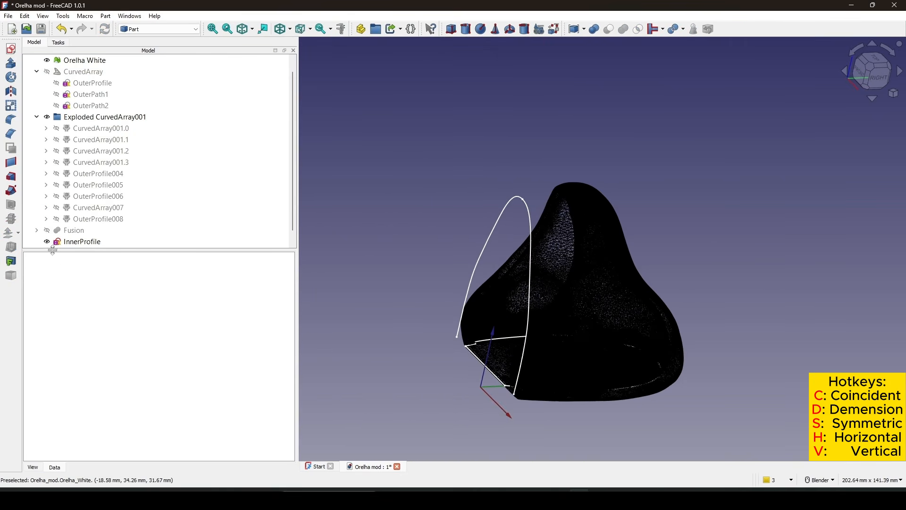
Step: Open the InnerProfile sketch to check its constraints around the corner near the base, and close it
{"action": "double_click", "coordinate": [82, 242]}
{"action": "scroll", "coordinate": [634, 285], "scroll_direction": "up", "scroll_amount": 4}
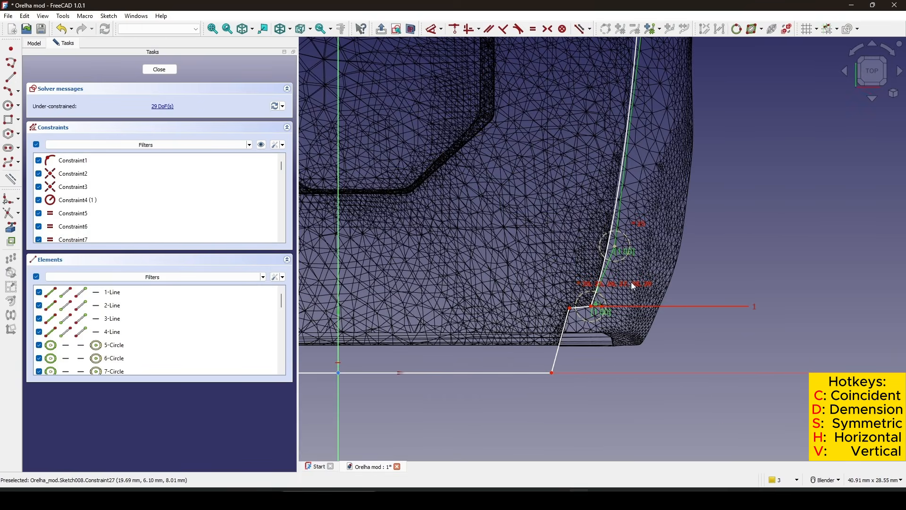
{"action": "left_click", "coordinate": [160, 69]}
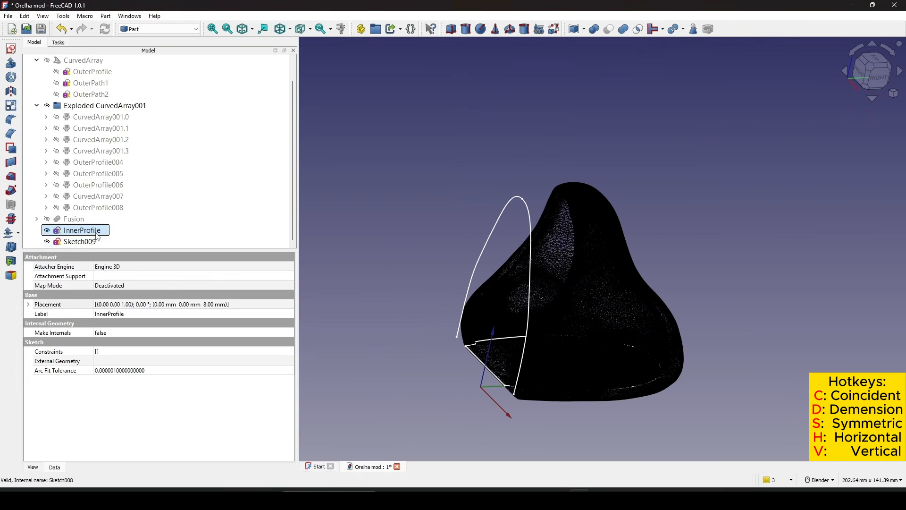
Step: In Sketch009, set the vertical distance from the horizontal axis to the curve's bottom endpoint to 8 mm and close the sketch
{"action": "double_click", "coordinate": [81, 241]}
{"action": "scroll", "coordinate": [649, 286], "scroll_direction": "up", "scroll_amount": 5}
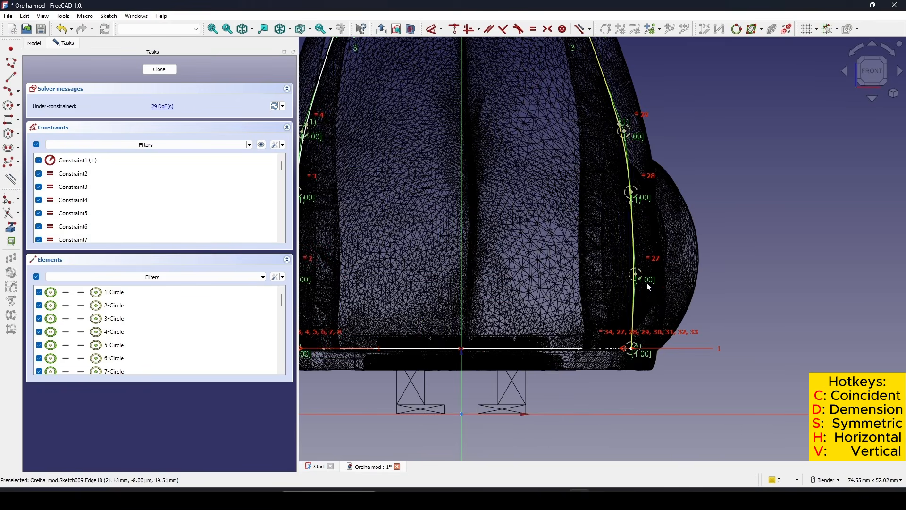
{"action": "scroll", "coordinate": [648, 287], "scroll_direction": "up", "scroll_amount": 3}
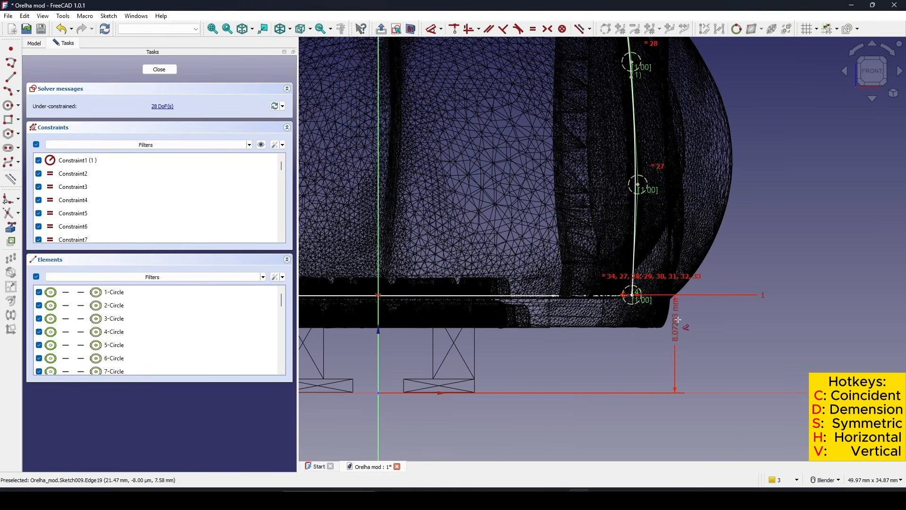
{"action": "left_click", "coordinate": [686, 326]}
{"action": "type", "text": "8"}
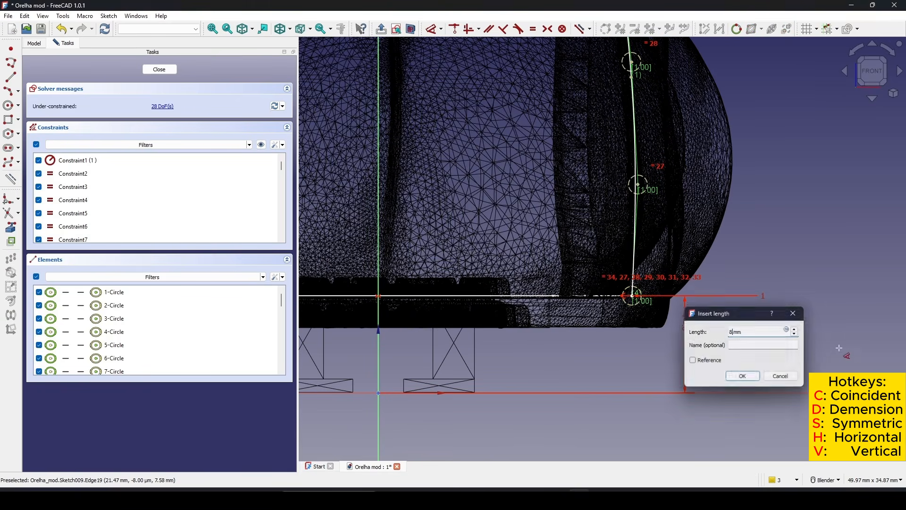
{"action": "key", "text": "Return"}
{"action": "scroll", "coordinate": [604, 283], "scroll_direction": "down", "scroll_amount": 8}
{"action": "middle_click_drag", "start_coordinate": [603, 273], "coordinate": [593, 292], "text": "shift"}
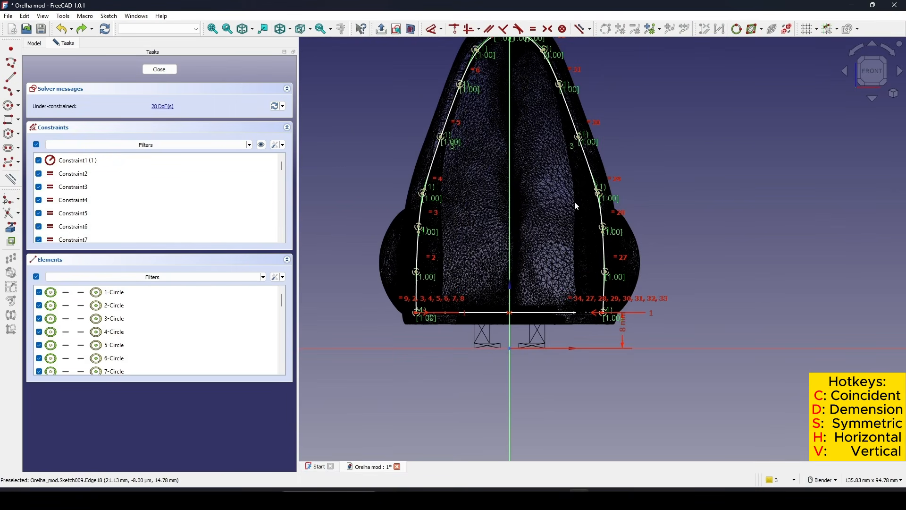
{"action": "left_click", "coordinate": [160, 69]}
{"action": "left_click", "coordinate": [768, 279]}
{"action": "mouse_move", "coordinate": [768, 278]}
{"action": "middle_mouse_down"}
{"action": "mouse_move", "coordinate": [682, 237]}
{"action": "mouse_move", "coordinate": [627, 235]}
{"action": "middle_mouse_up"}
Step: Rename Sketch009 as InnerPath1
{"action": "left_click", "coordinate": [89, 244]}
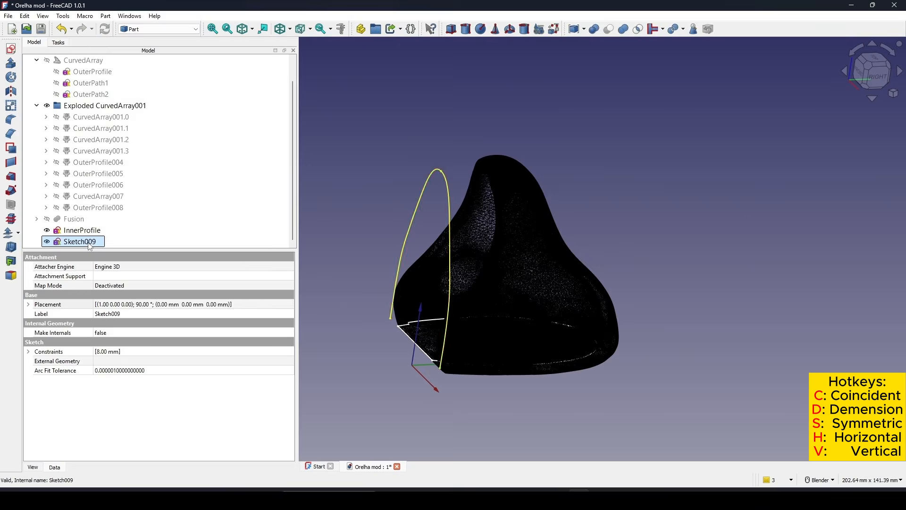
{"action": "right_click", "coordinate": [89, 244]}
{"action": "left_click", "coordinate": [140, 305]}
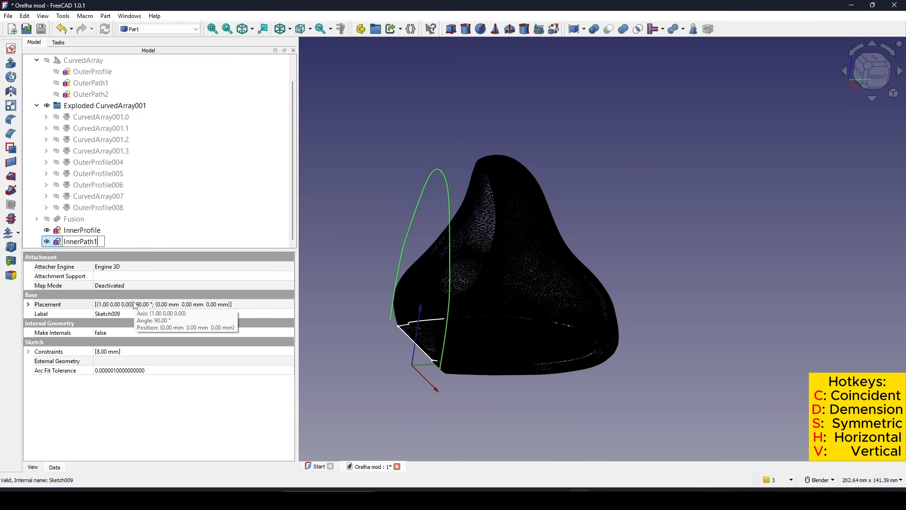
{"action": "type", "text": "InnerPath1"}
{"action": "key", "text": "Return"}
{"action": "left_click", "coordinate": [739, 216]}
Step: Create a new sketch on the YZ-Plane
{"action": "middle_click_drag", "start_coordinate": [655, 227], "coordinate": [641, 238], "text": "shift"}
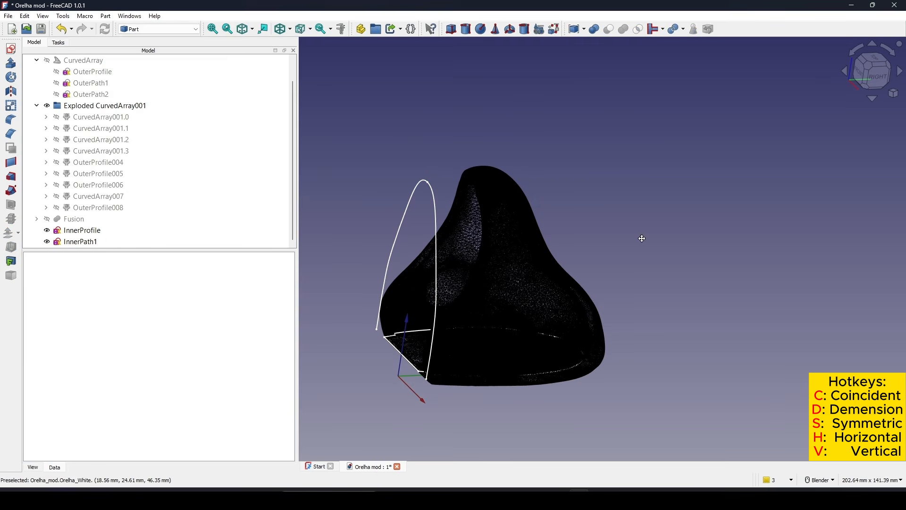
{"action": "left_click", "coordinate": [10, 49]}
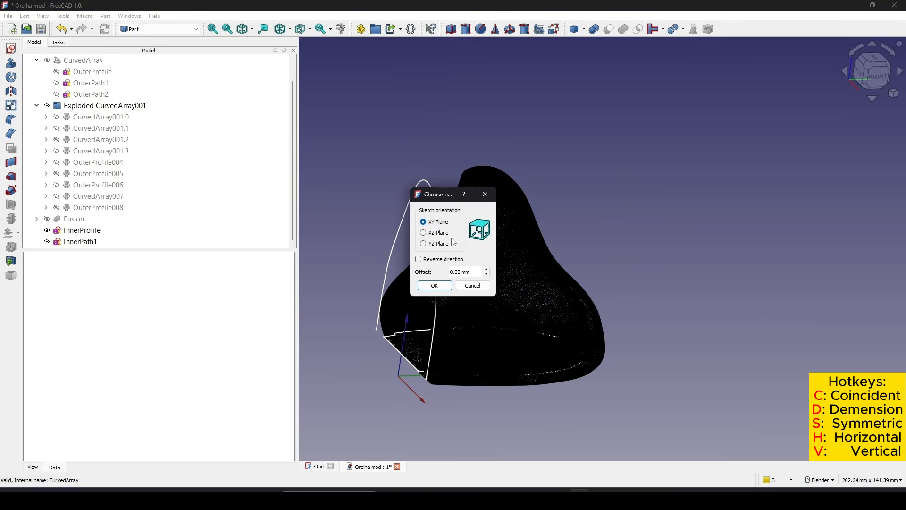
{"action": "left_click", "coordinate": [435, 285]}
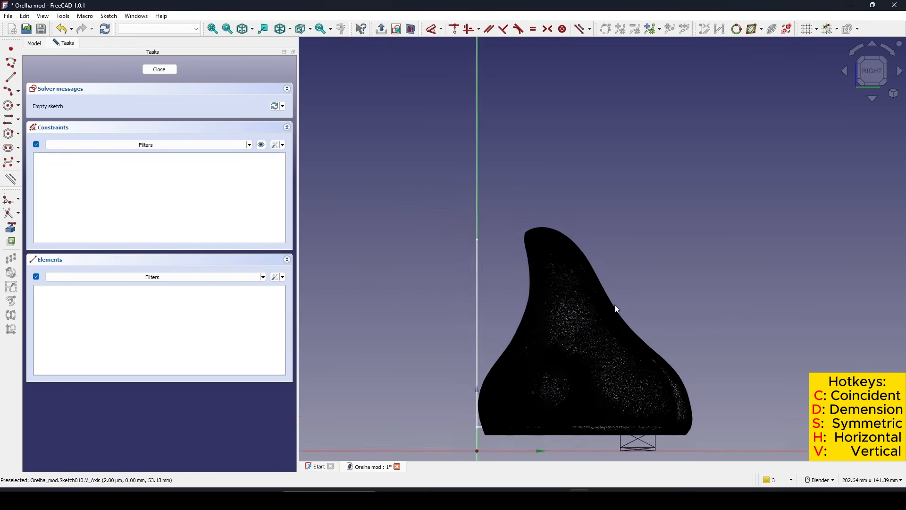
{"action": "scroll", "coordinate": [577, 215], "scroll_direction": "up", "scroll_amount": 3}
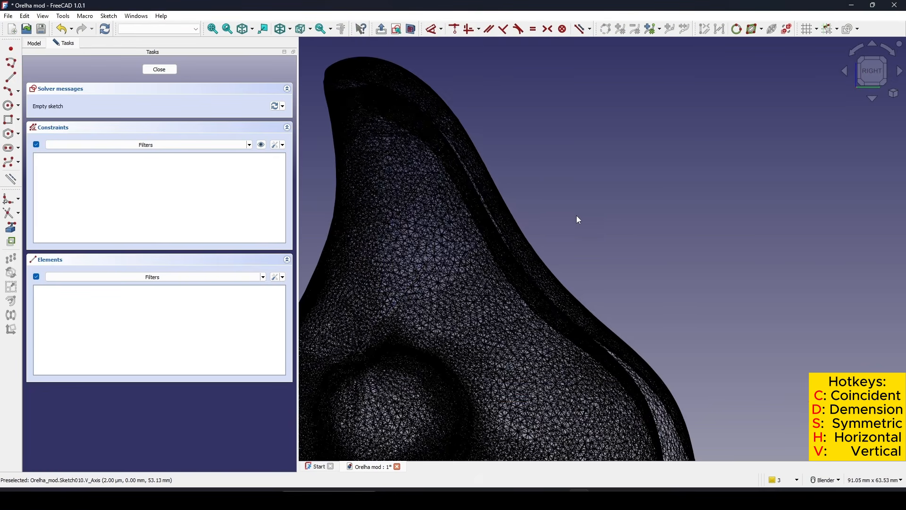
{"action": "scroll", "coordinate": [736, 170], "scroll_direction": "up", "scroll_amount": 1}
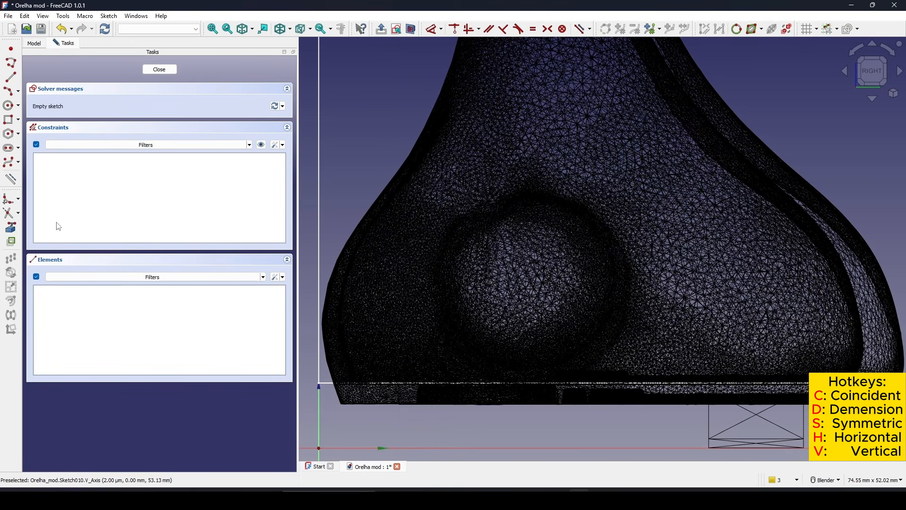
Step: Start a degree 3 B-spline by control points at the profile line's height, placing five points up the mesh's bulging rear edge
{"action": "left_click", "coordinate": [18, 163]}
{"action": "scroll", "coordinate": [344, 385], "scroll_direction": "up", "scroll_amount": 4}
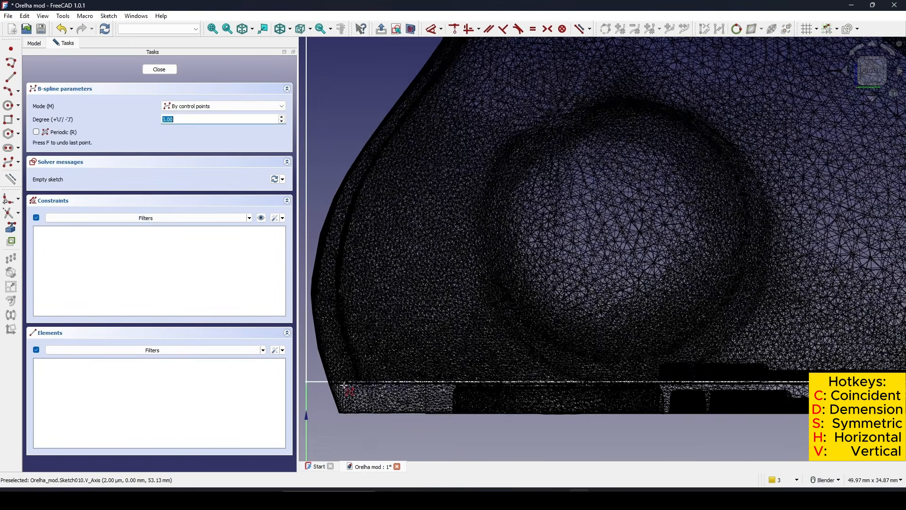
{"action": "scroll", "coordinate": [344, 384], "scroll_direction": "down", "scroll_amount": 1}
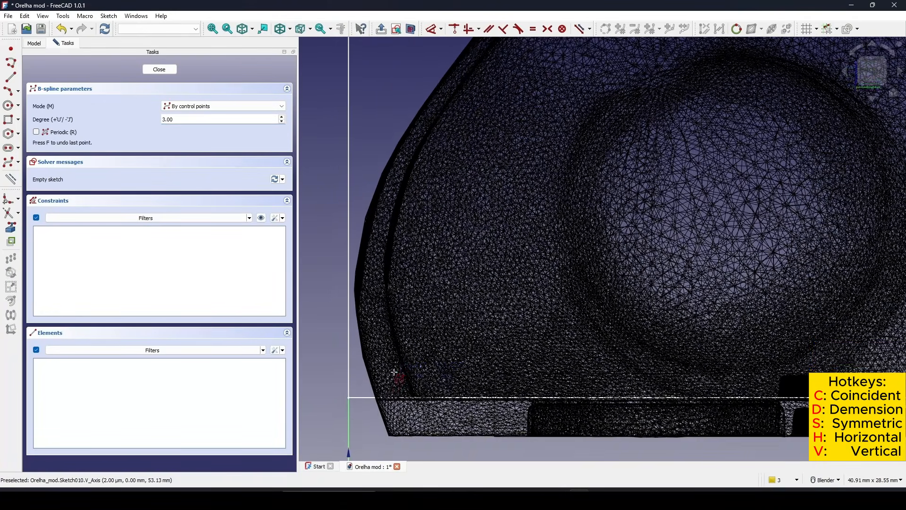
{"action": "middle_click_drag", "start_coordinate": [393, 372], "coordinate": [391, 396], "text": "shift"}
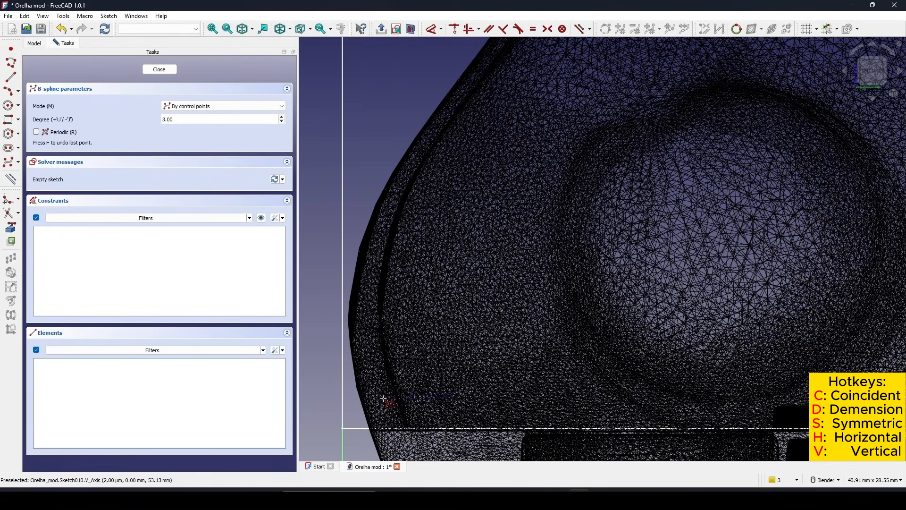
{"action": "left_click", "coordinate": [353, 427]}
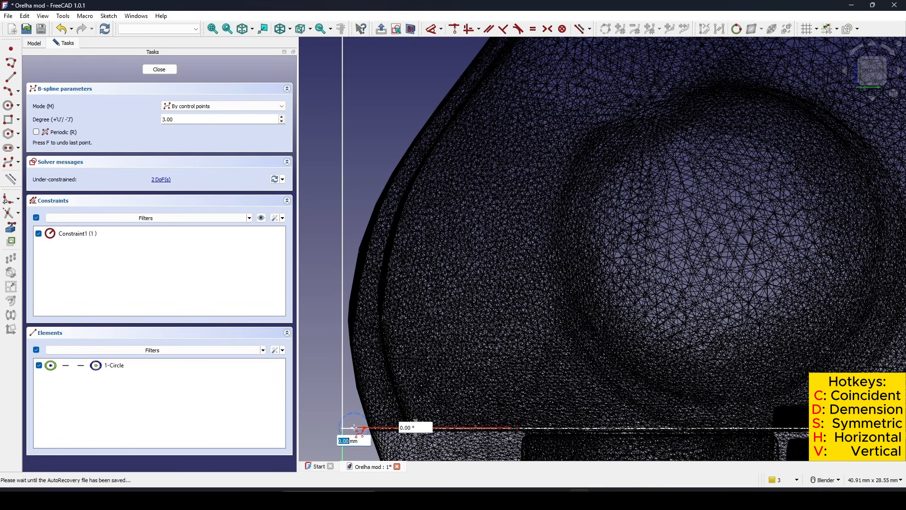
{"action": "left_click", "coordinate": [348, 357]}
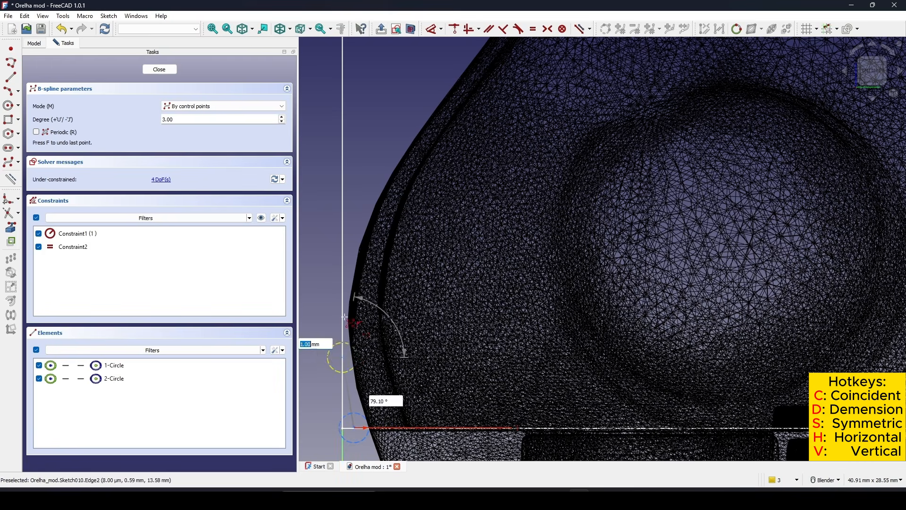
{"action": "left_click", "coordinate": [348, 239]}
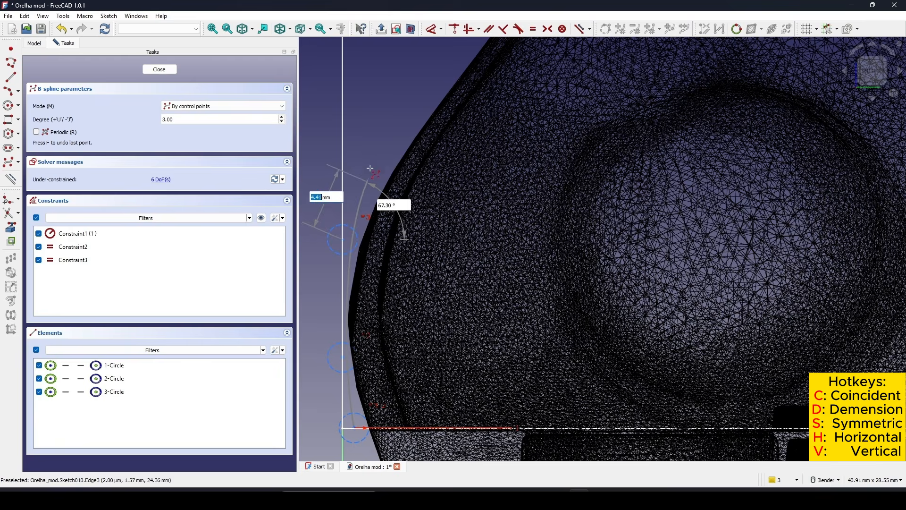
{"action": "left_click", "coordinate": [395, 150]}
{"action": "middle_click_drag", "start_coordinate": [422, 77], "coordinate": [380, 186], "text": "shift"}
{"action": "left_click", "coordinate": [431, 148]}
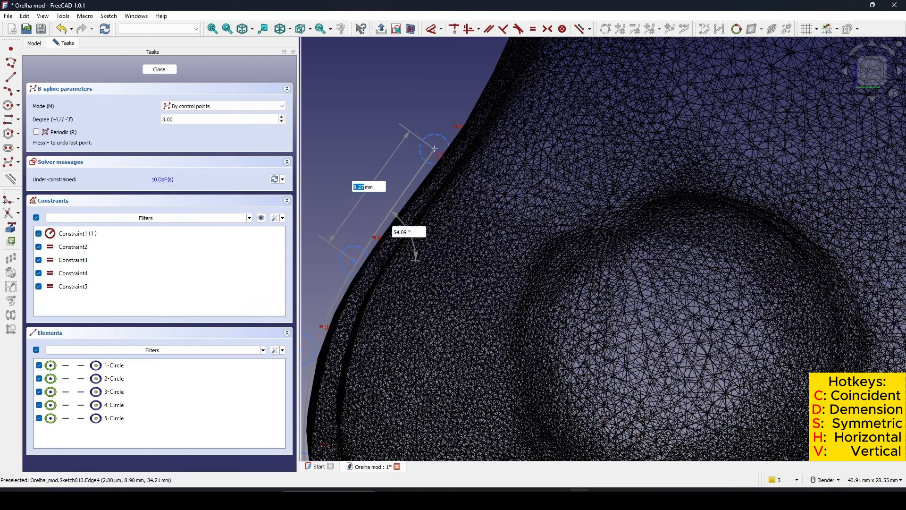
Step: Continue the B-spline with five control points up the mesh's concave rear edge towards the ear tip
{"action": "middle_click_drag", "start_coordinate": [484, 53], "coordinate": [433, 172], "text": "shift"}
{"action": "left_click", "coordinate": [433, 172]}
{"action": "middle_click_drag", "start_coordinate": [470, 55], "coordinate": [429, 182], "text": "shift"}
{"action": "left_click", "coordinate": [436, 202]}
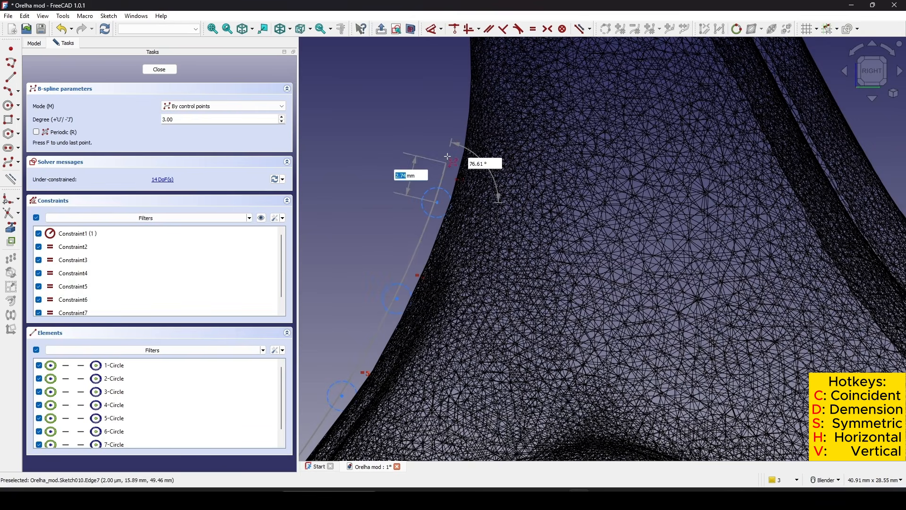
{"action": "left_click", "coordinate": [456, 131]}
{"action": "middle_click_drag", "start_coordinate": [470, 89], "coordinate": [426, 213], "text": "shift"}
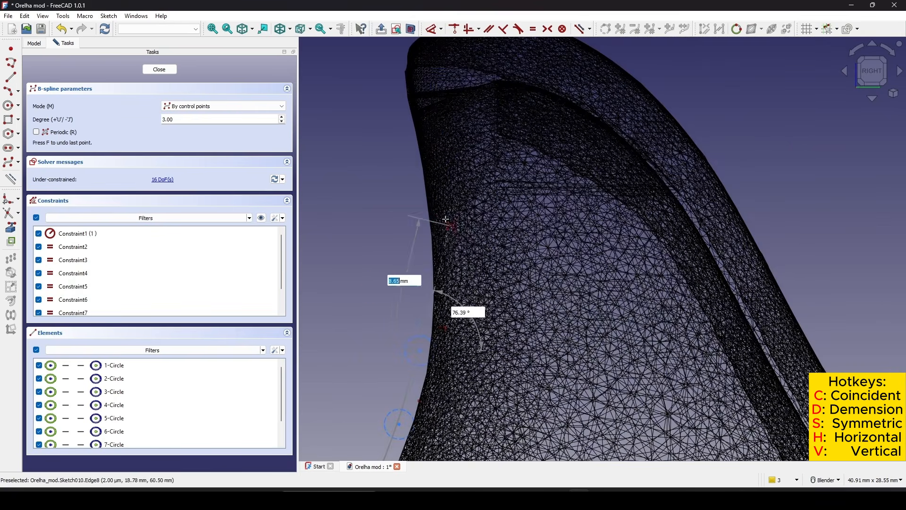
{"action": "left_click", "coordinate": [424, 214]}
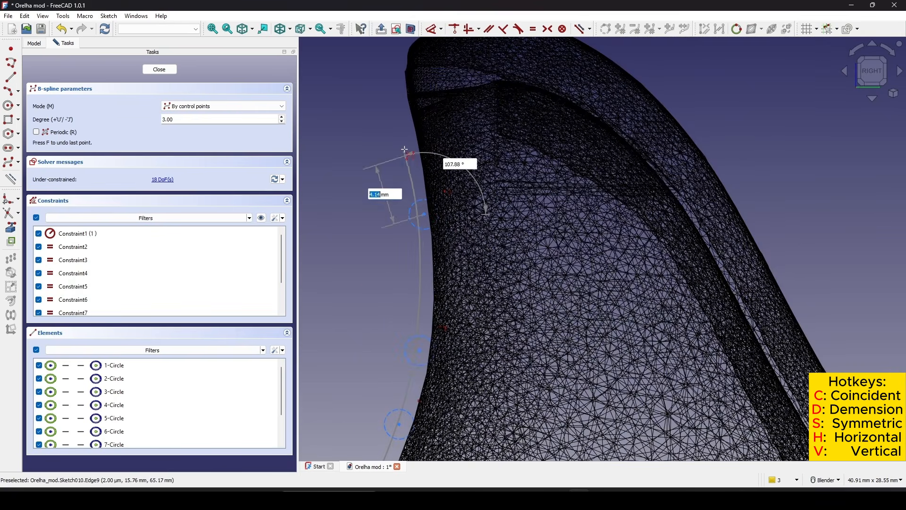
{"action": "left_click", "coordinate": [394, 108]}
Step: Carry the B-spline around the ear tip with four control points, turning it onto the inner ridge of the mesh
{"action": "middle_click_drag", "start_coordinate": [371, 74], "coordinate": [348, 206], "text": "shift"}
{"action": "scroll", "coordinate": [348, 205], "scroll_direction": "up", "scroll_amount": 1}
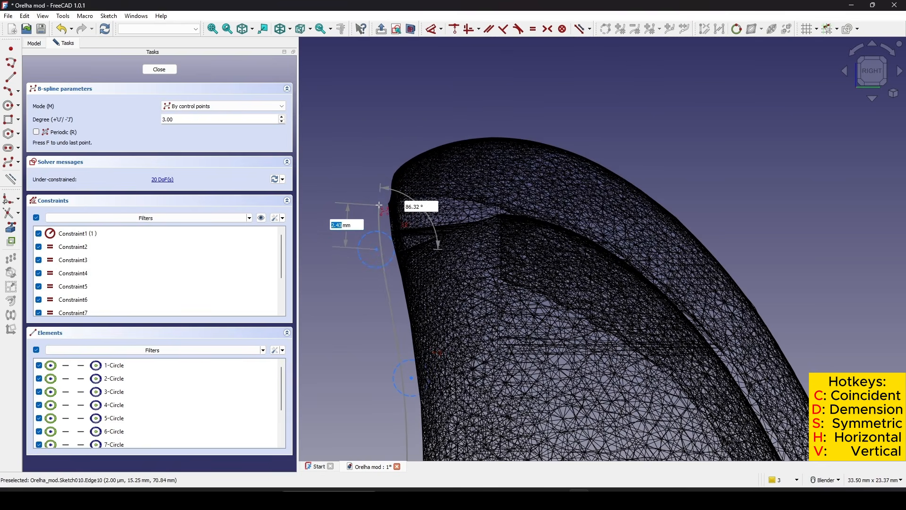
{"action": "left_click", "coordinate": [378, 205]}
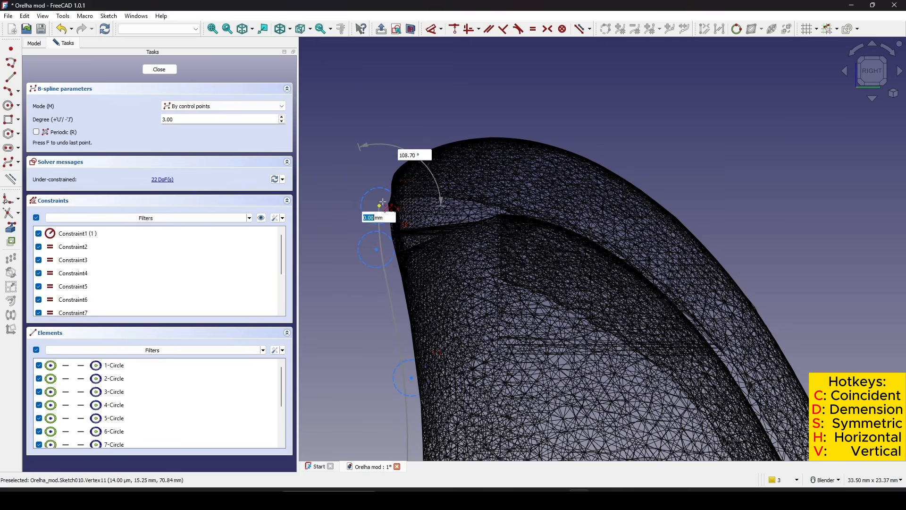
{"action": "left_click", "coordinate": [449, 198]}
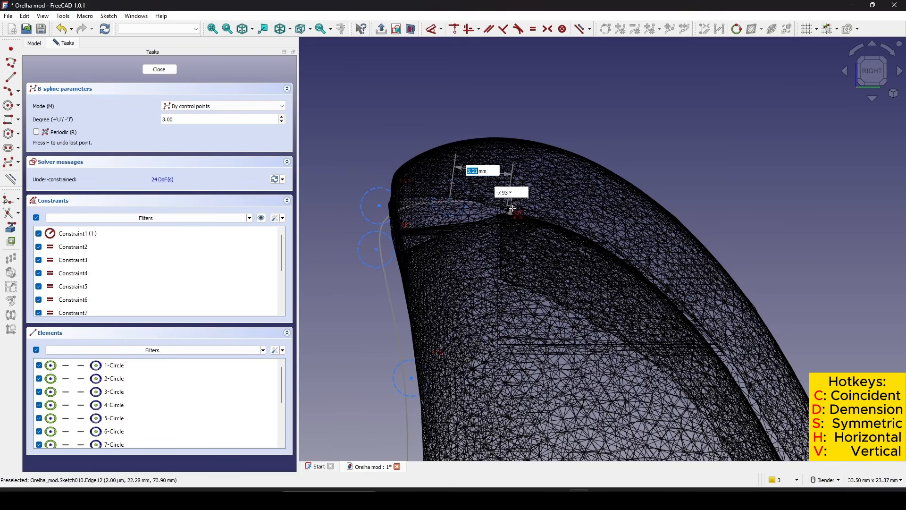
{"action": "left_click", "coordinate": [539, 219]}
{"action": "left_click", "coordinate": [636, 265]}
Step: Continue the B-spline with control points along the mesh's inner ridge, down the upper front slope of the ear
{"action": "middle_click_drag", "start_coordinate": [729, 302], "coordinate": [529, 161], "text": "shift"}
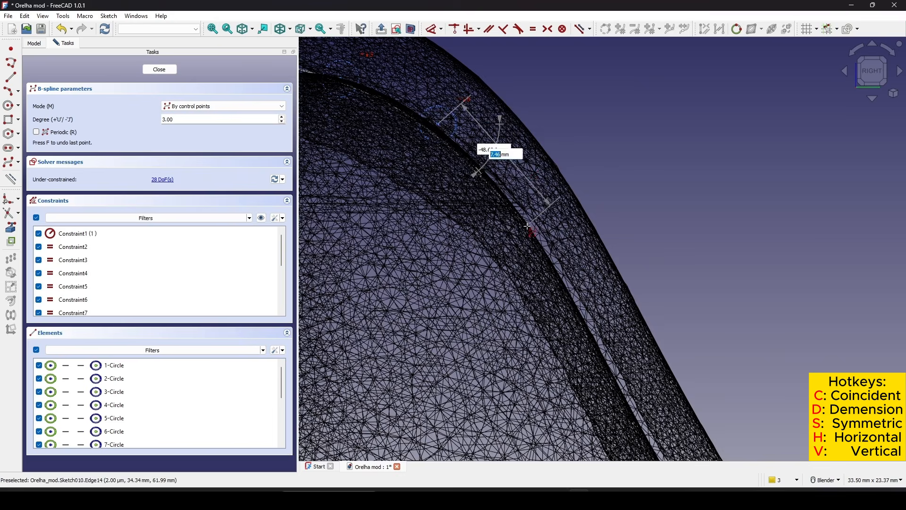
{"action": "left_click", "coordinate": [532, 227]}
{"action": "middle_click_drag", "start_coordinate": [607, 300], "coordinate": [515, 193], "text": "shift"}
{"action": "left_click", "coordinate": [518, 260]}
{"action": "middle_click_drag", "start_coordinate": [601, 363], "coordinate": [525, 203], "text": "shift"}
{"action": "left_click", "coordinate": [529, 255]}
{"action": "middle_click_drag", "start_coordinate": [572, 305], "coordinate": [466, 191], "text": "shift"}
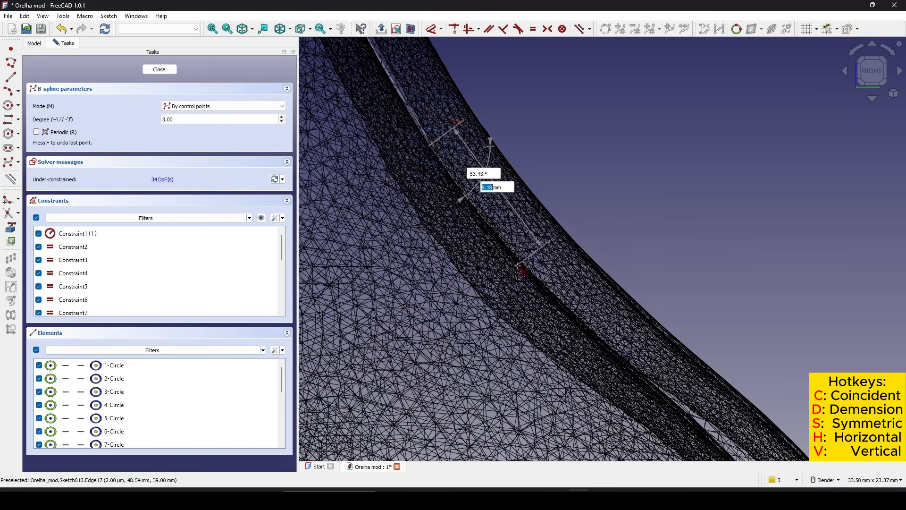
{"action": "left_click", "coordinate": [517, 266]}
{"action": "middle_click_drag", "start_coordinate": [604, 335], "coordinate": [533, 262], "text": "shift"}
{"action": "left_click", "coordinate": [535, 268]}
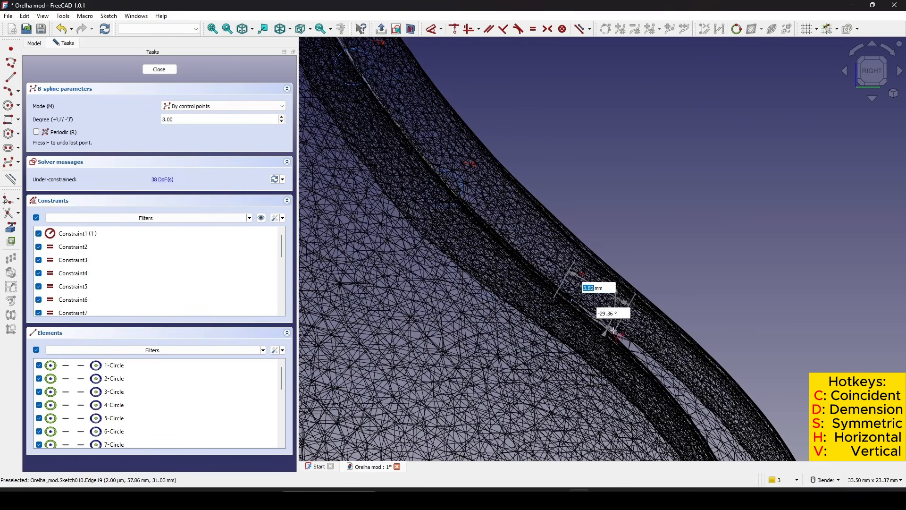
Step: Finish the B-spline with five control points around the ridge's lower bulge, ending it at the corner with the inner base line
{"action": "middle_click_drag", "start_coordinate": [661, 306], "coordinate": [543, 198], "text": "shift"}
{"action": "left_click", "coordinate": [564, 267]}
{"action": "middle_click_drag", "start_coordinate": [606, 377], "coordinate": [592, 275], "text": "shift"}
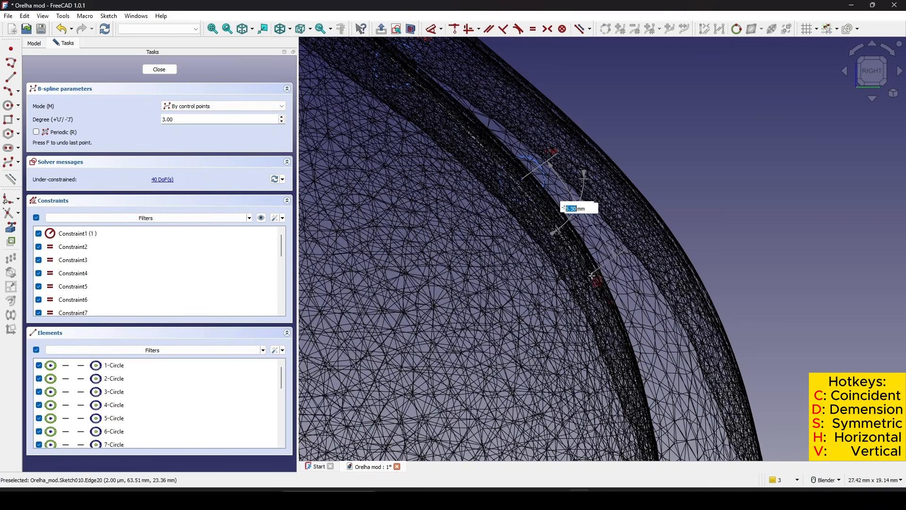
{"action": "left_click", "coordinate": [613, 302]}
{"action": "middle_click_drag", "start_coordinate": [646, 403], "coordinate": [595, 260], "text": "shift"}
{"action": "left_click", "coordinate": [608, 304]}
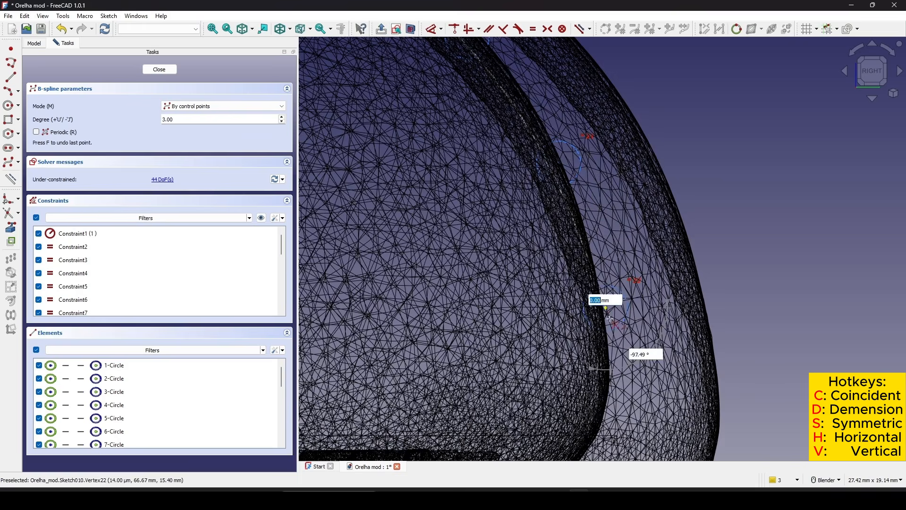
{"action": "middle_click_drag", "start_coordinate": [618, 366], "coordinate": [621, 231], "text": "shift"}
{"action": "scroll", "coordinate": [626, 230], "scroll_direction": "down", "scroll_amount": 1}
{"action": "scroll", "coordinate": [626, 229], "scroll_direction": "up", "scroll_amount": 1}
{"action": "left_click", "coordinate": [606, 295]}
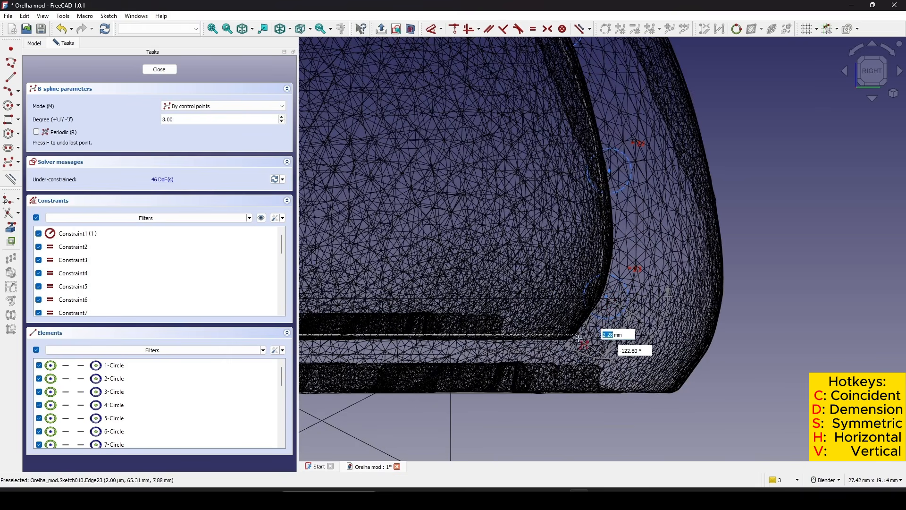
{"action": "left_click", "coordinate": [580, 336]}
{"action": "right_click", "coordinate": [762, 335]}
Step: Constrain both endpoints of the B-spline 8 mm above the horizontal axis and close the sketch
{"action": "scroll", "coordinate": [680, 319], "scroll_direction": "up", "scroll_amount": 2}
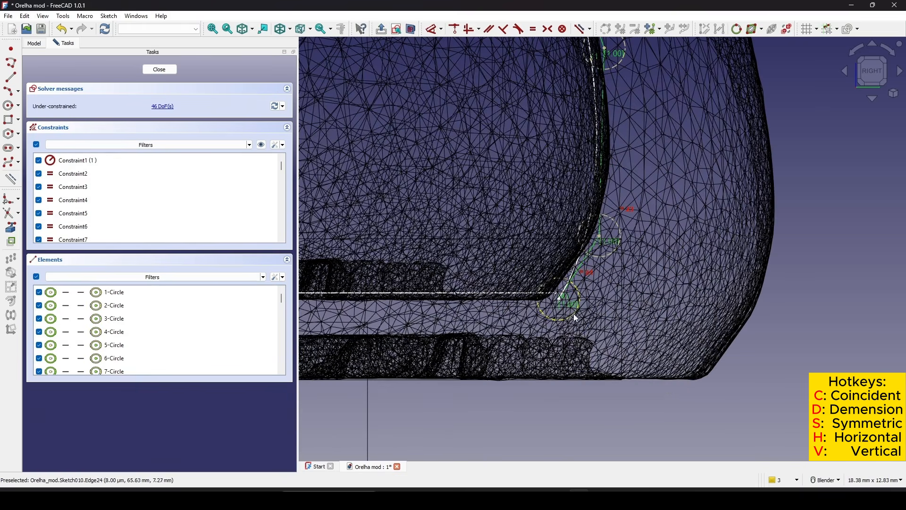
{"action": "left_click", "coordinate": [624, 325]}
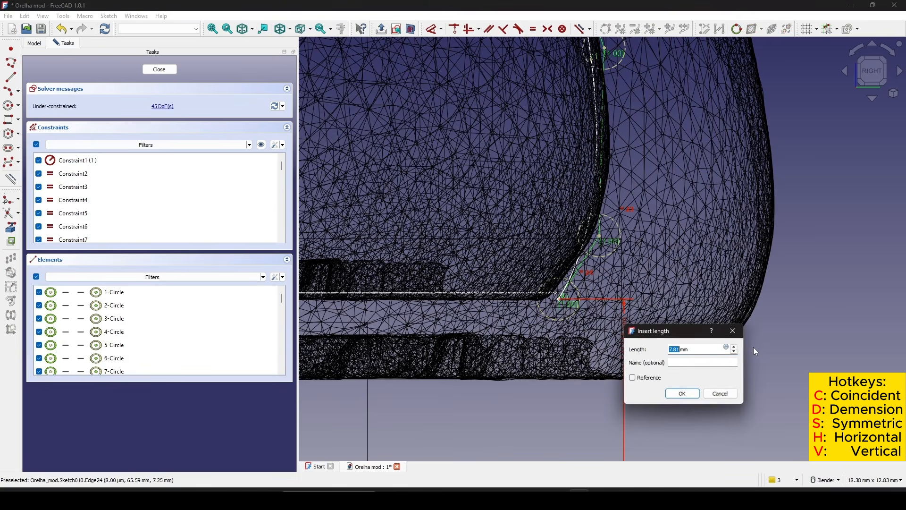
{"action": "key", "text": "Return"}
{"action": "scroll", "coordinate": [457, 309], "scroll_direction": "down", "scroll_amount": 6}
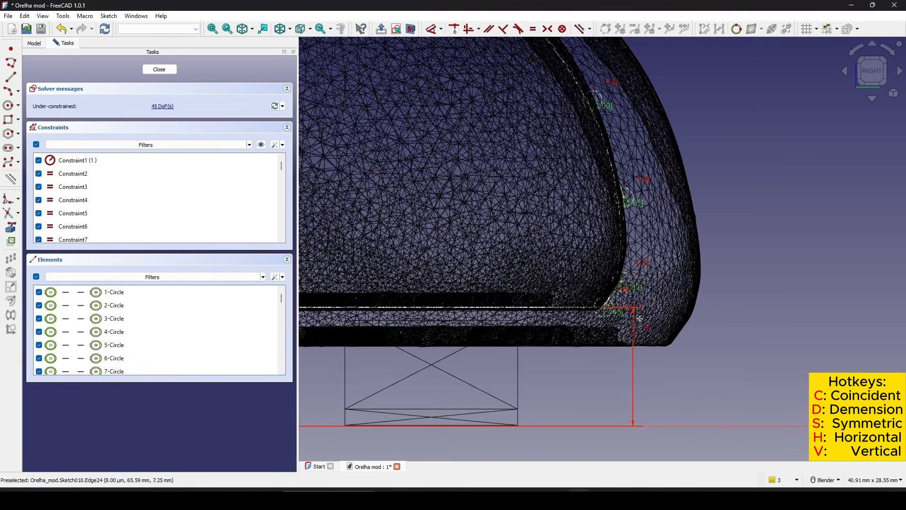
{"action": "scroll", "coordinate": [457, 309], "scroll_direction": "up", "scroll_amount": 4}
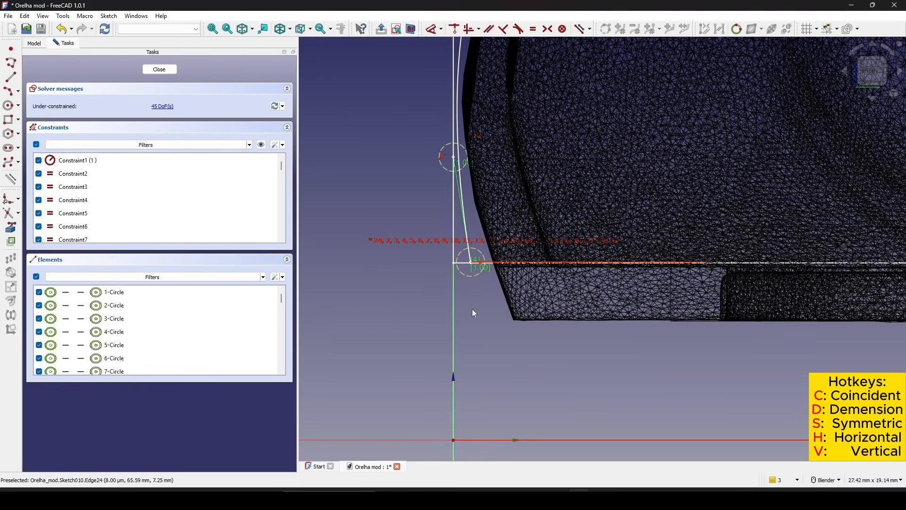
{"action": "left_click", "coordinate": [471, 263]}
{"action": "left_click", "coordinate": [388, 349]}
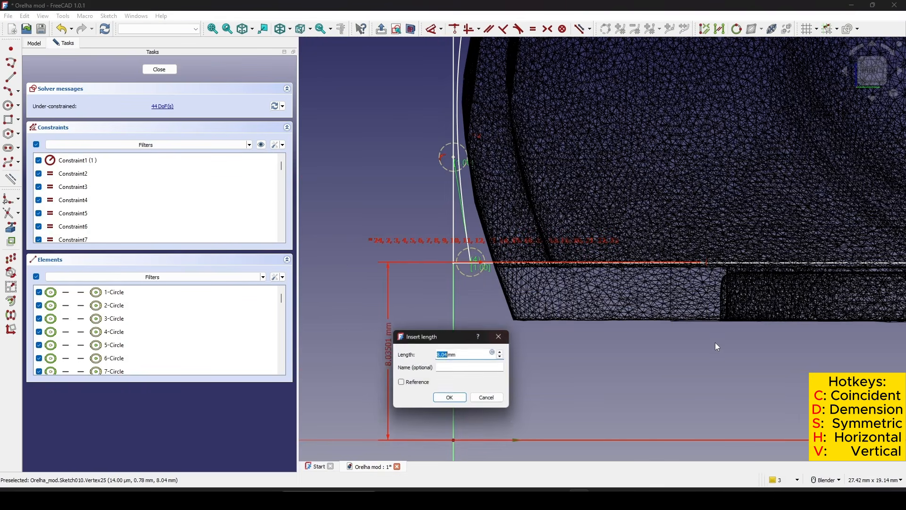
{"action": "type", "text": "8"}
{"action": "key", "text": "Return"}
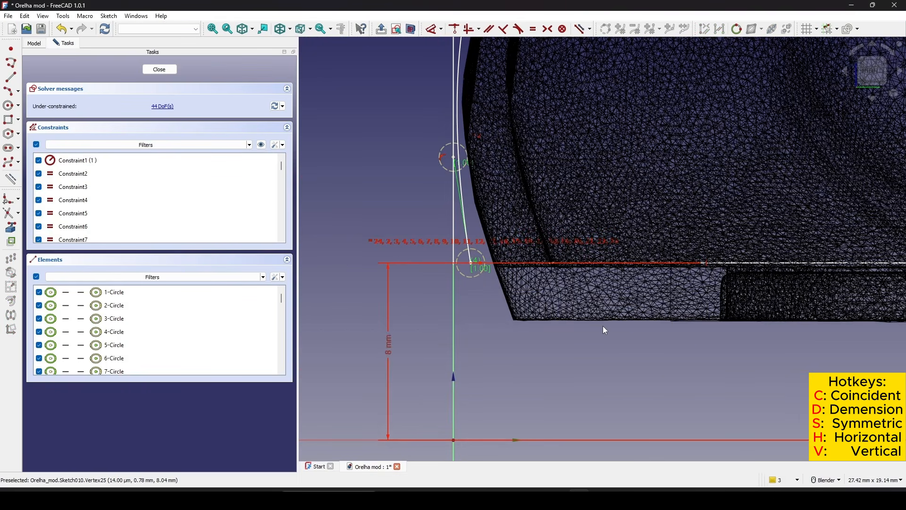
{"action": "scroll", "coordinate": [603, 330], "scroll_direction": "down", "scroll_amount": 6}
{"action": "middle_click_drag", "start_coordinate": [662, 194], "coordinate": [666, 229], "text": "shift"}
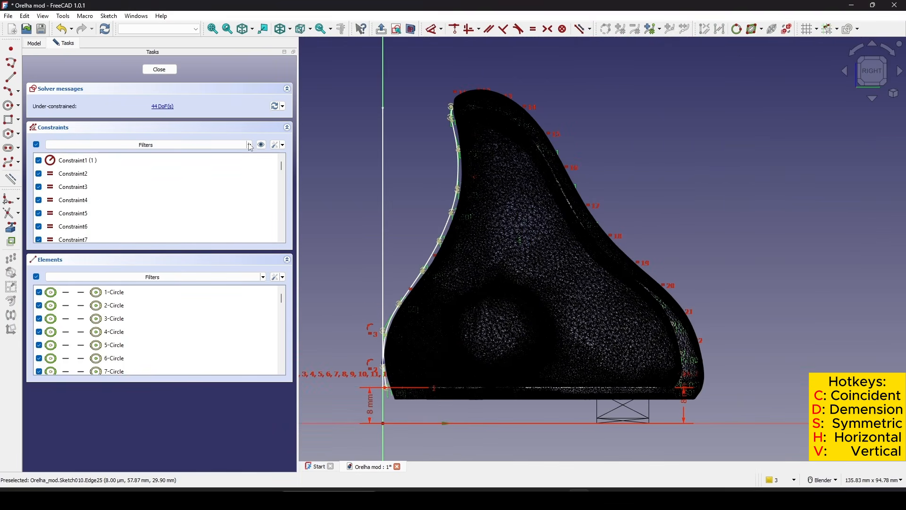
{"action": "left_click", "coordinate": [158, 70]}
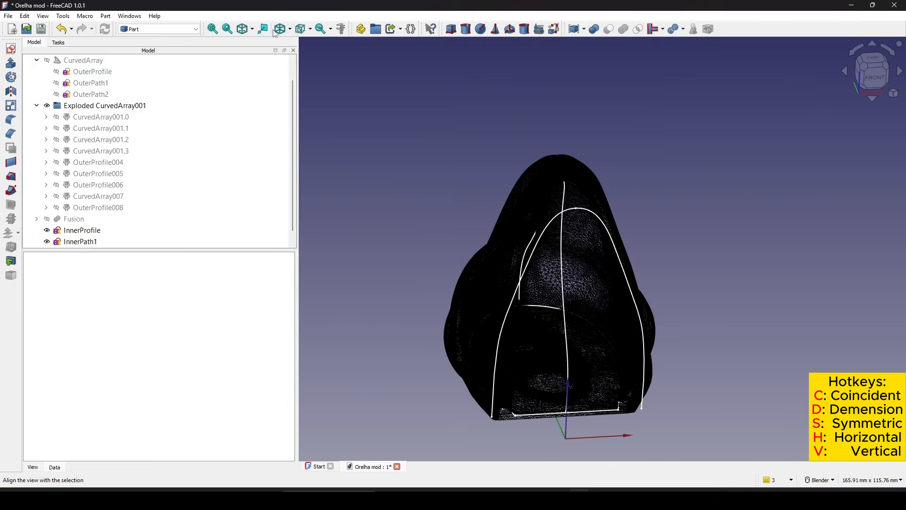
Step: Switch the draw style from wireframe to a smooth shaded display of the ear mesh
{"action": "left_click", "coordinate": [289, 29]}
{"action": "left_click", "coordinate": [296, 41]}
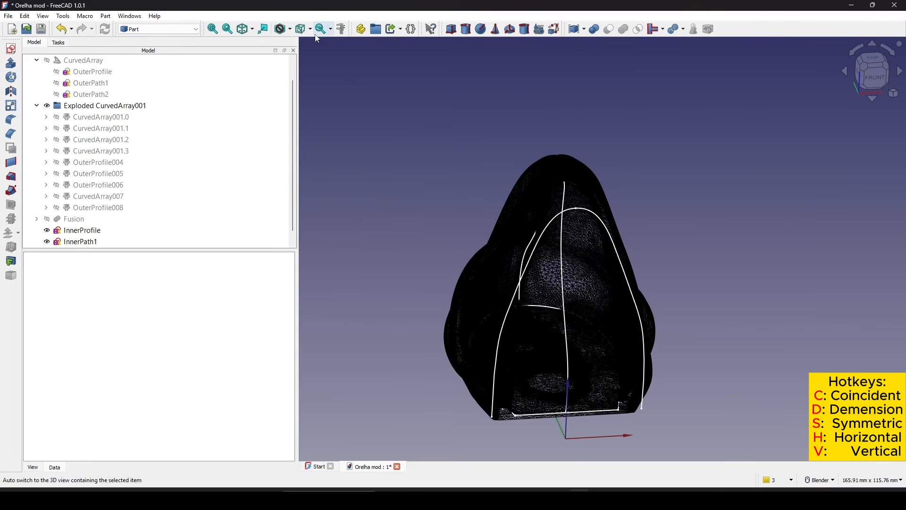
{"action": "left_click", "coordinate": [294, 31]}
{"action": "left_click", "coordinate": [293, 93]}
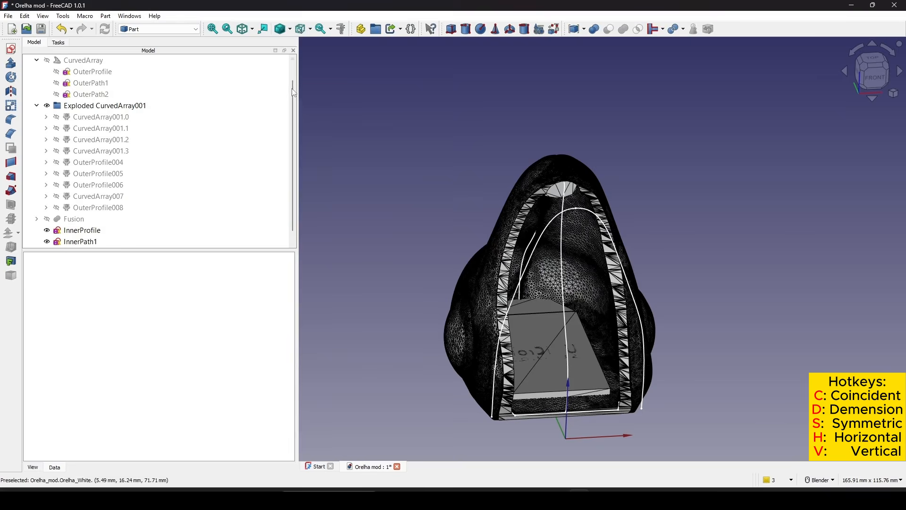
{"action": "left_click", "coordinate": [289, 31]}
{"action": "left_click", "coordinate": [293, 43]}
{"action": "middle_click_drag", "start_coordinate": [728, 221], "coordinate": [712, 175], "text": "shift"}
{"action": "mouse_move", "coordinate": [659, 259]}
{"action": "middle_mouse_down"}
{"action": "mouse_move", "coordinate": [660, 247]}
{"action": "mouse_move", "coordinate": [636, 265]}
{"action": "middle_mouse_up"}
Step: Rename the new side-view path sketch as InnerPath2
{"action": "scroll", "coordinate": [136, 218], "scroll_direction": "down", "scroll_amount": 1}
{"action": "left_click", "coordinate": [90, 242]}
{"action": "right_click", "coordinate": [95, 241]}
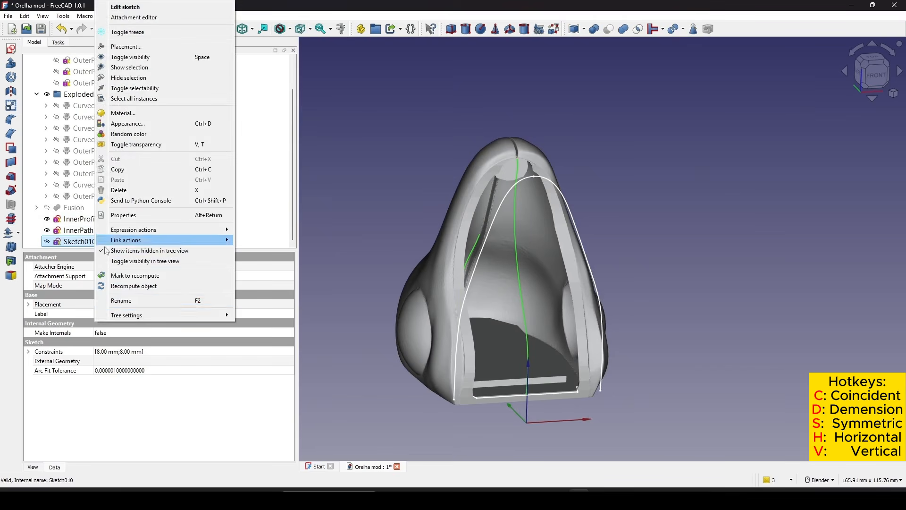
{"action": "left_click", "coordinate": [142, 300]}
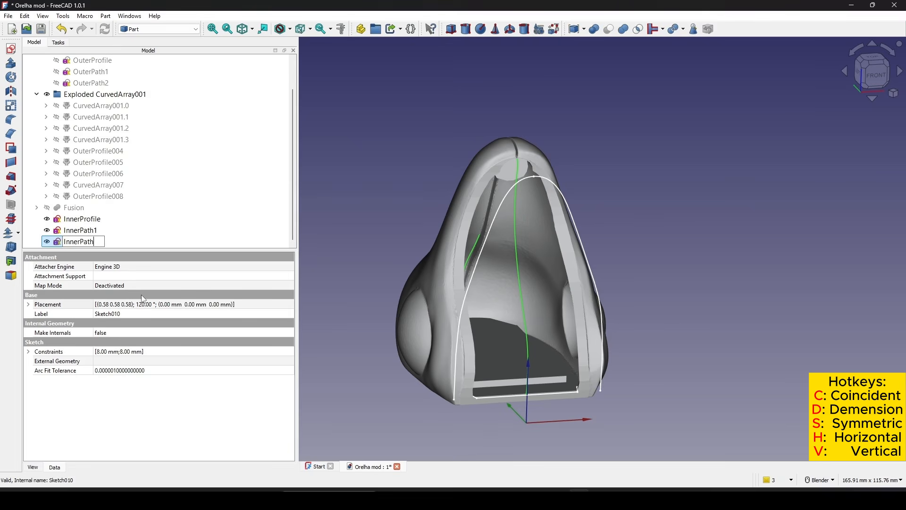
{"action": "left_click", "coordinate": [615, 204]}
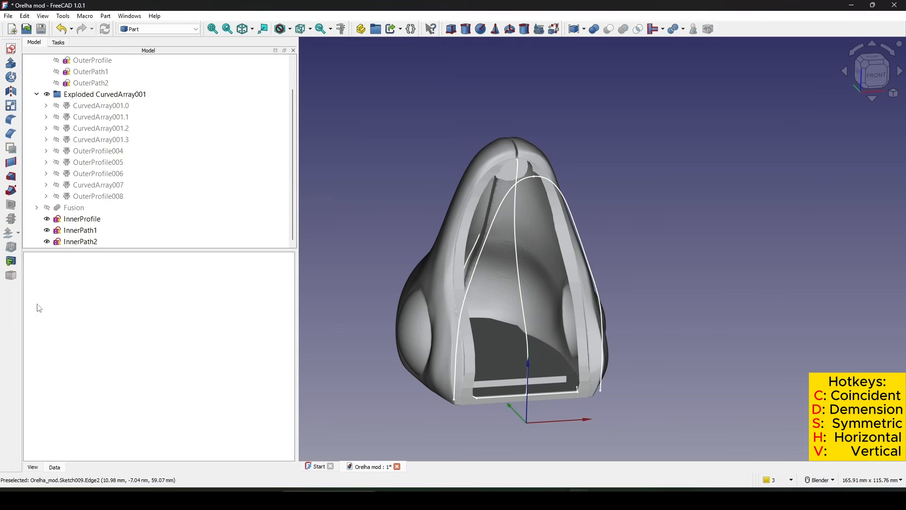
Step: Create a Curved Array in the Curved Shapes workbench from InnerProfile with InnerPath1 and InnerPath2 as hull curves
{"action": "left_click", "coordinate": [82, 219]}
{"action": "left_click", "coordinate": [80, 230], "text": "ctrl"}
{"action": "left_click", "coordinate": [80, 241], "text": "ctrl"}
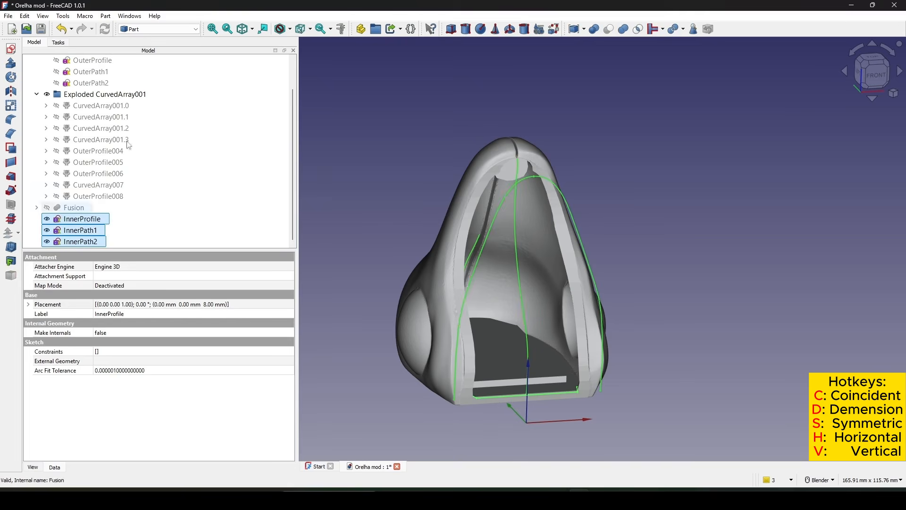
{"action": "left_click", "coordinate": [167, 29]}
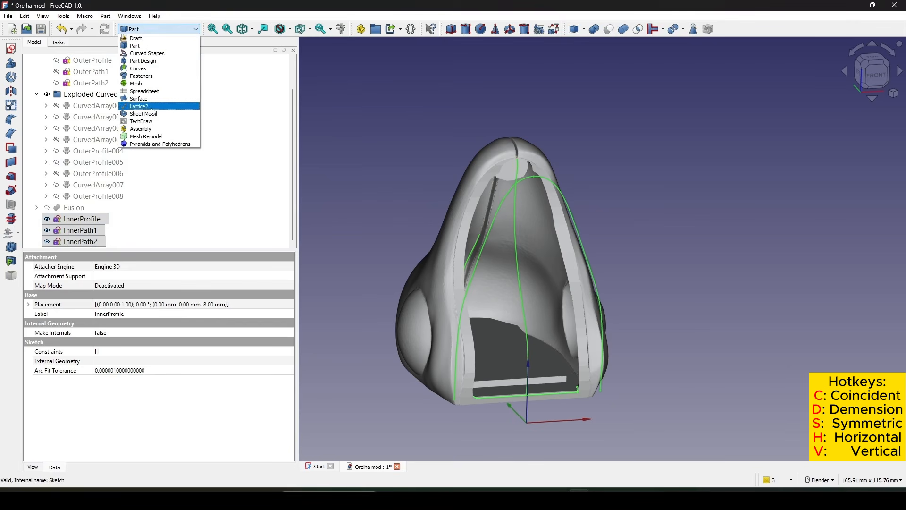
{"action": "left_click", "coordinate": [147, 53]}
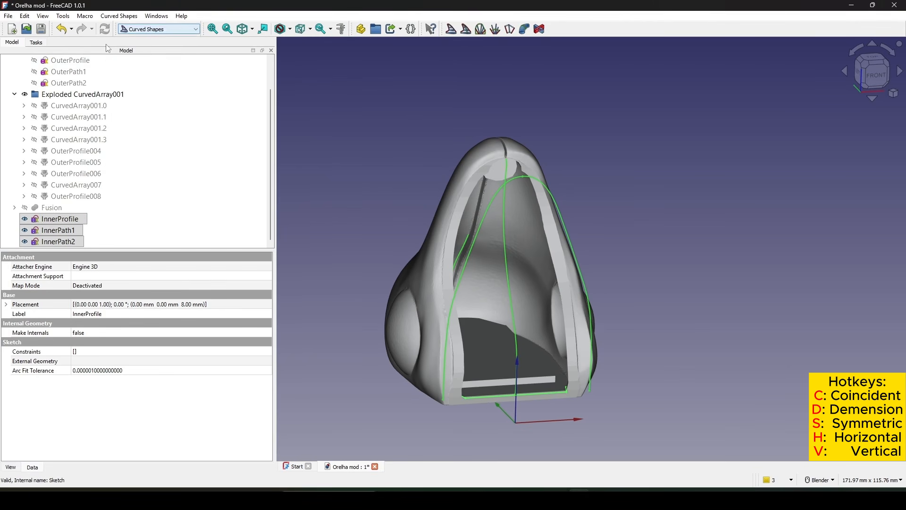
{"action": "left_click", "coordinate": [451, 30]}
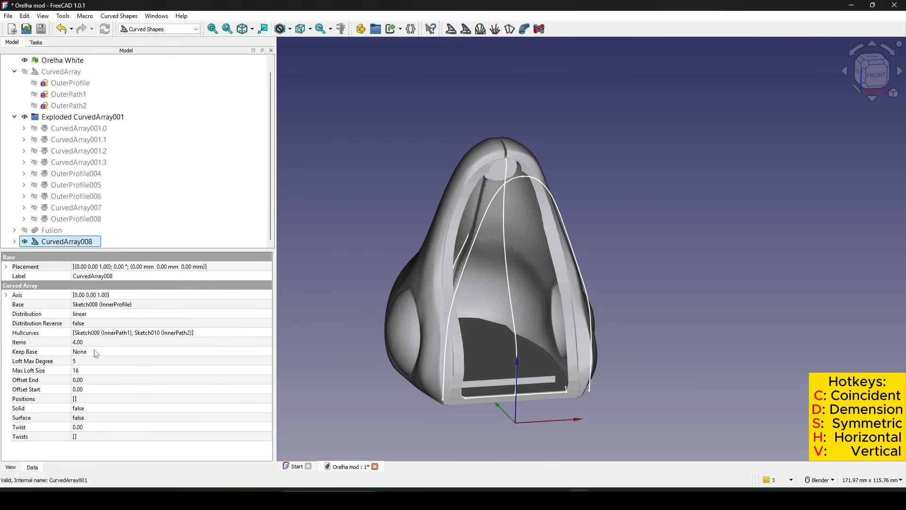
Step: Set the curved array's Items to 10 and turn it into a solid
{"action": "double_click", "coordinate": [100, 342]}
{"action": "type", "text": "10"}
{"action": "key", "text": "Return"}
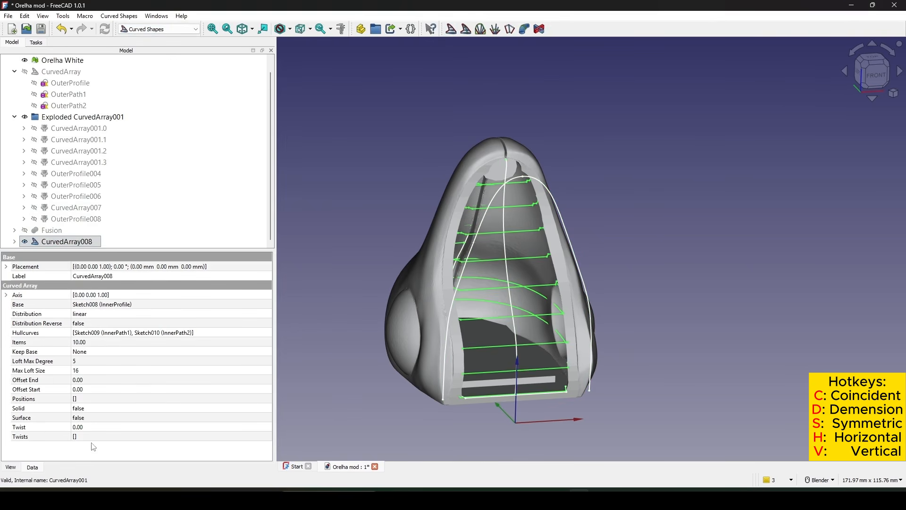
{"action": "double_click", "coordinate": [87, 409]}
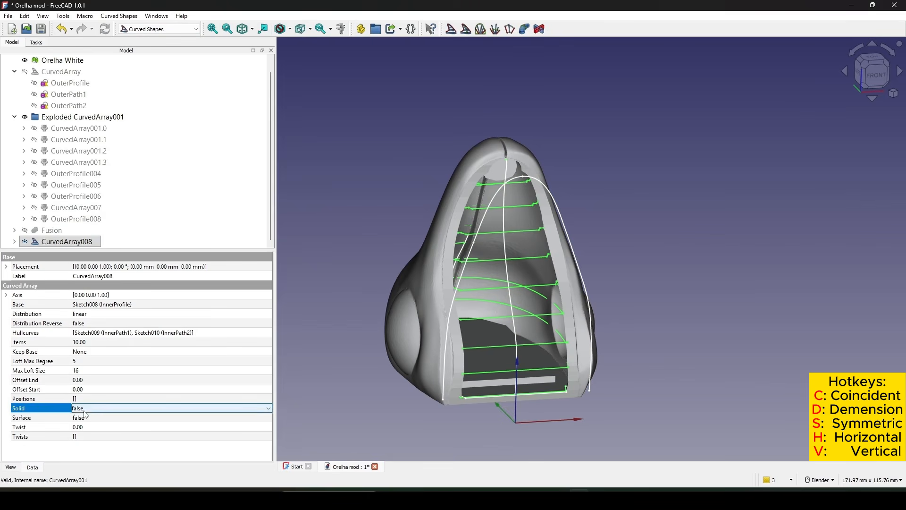
{"action": "left_click", "coordinate": [87, 409]}
{"action": "left_click", "coordinate": [88, 425]}
{"action": "middle_click_drag", "start_coordinate": [566, 323], "coordinate": [505, 324]}
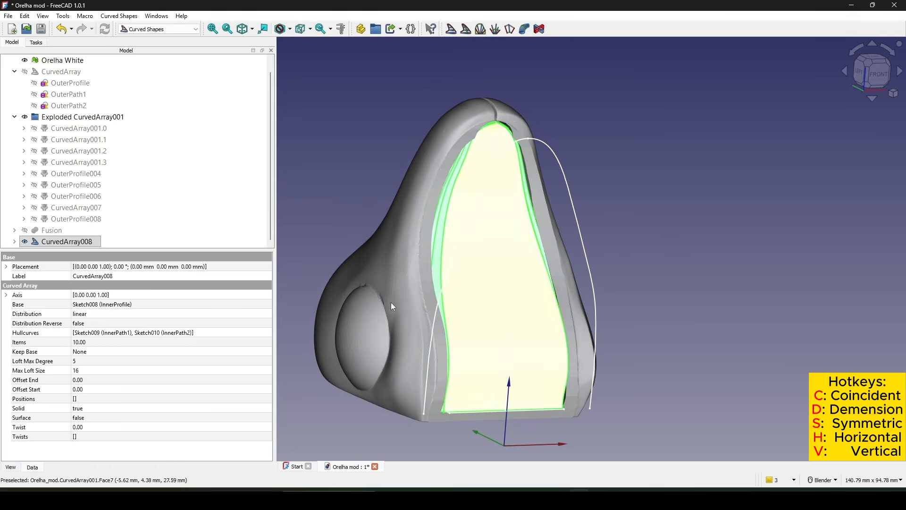
{"action": "scroll", "coordinate": [55, 115], "scroll_direction": "up", "scroll_amount": 1}
Step: Hide the Orelha White mesh to expose the new inner solid
{"action": "left_click", "coordinate": [73, 75]}
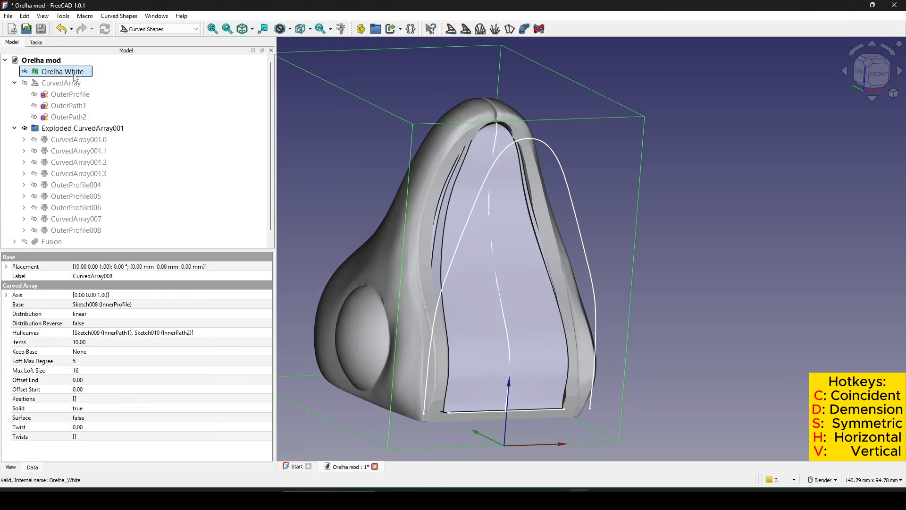
{"action": "key", "text": "space"}
{"action": "scroll", "coordinate": [74, 78], "scroll_direction": "down", "scroll_amount": 1}
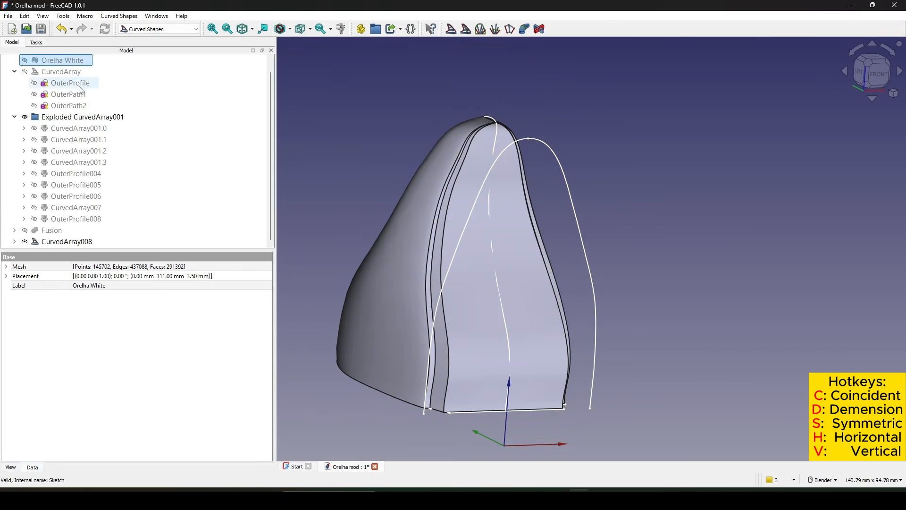
Step: Show the Fusion body temporarily to compare it with the inner curved array, and hide it again
{"action": "left_click", "coordinate": [64, 230]}
{"action": "key", "text": "space"}
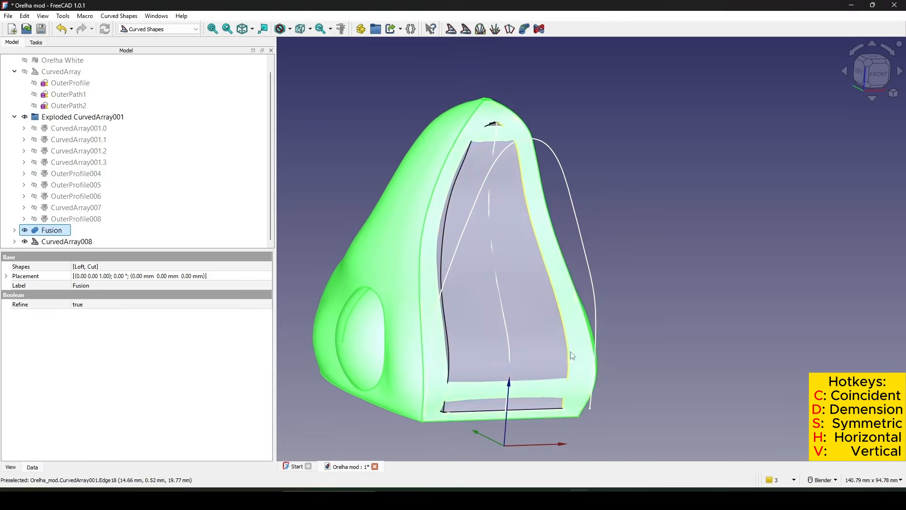
{"action": "mouse_move", "coordinate": [572, 355]}
{"action": "middle_mouse_down"}
{"action": "mouse_move", "coordinate": [568, 342]}
{"action": "mouse_move", "coordinate": [576, 346]}
{"action": "middle_mouse_up"}
{"action": "scroll", "coordinate": [576, 346], "scroll_direction": "up", "scroll_amount": 1}
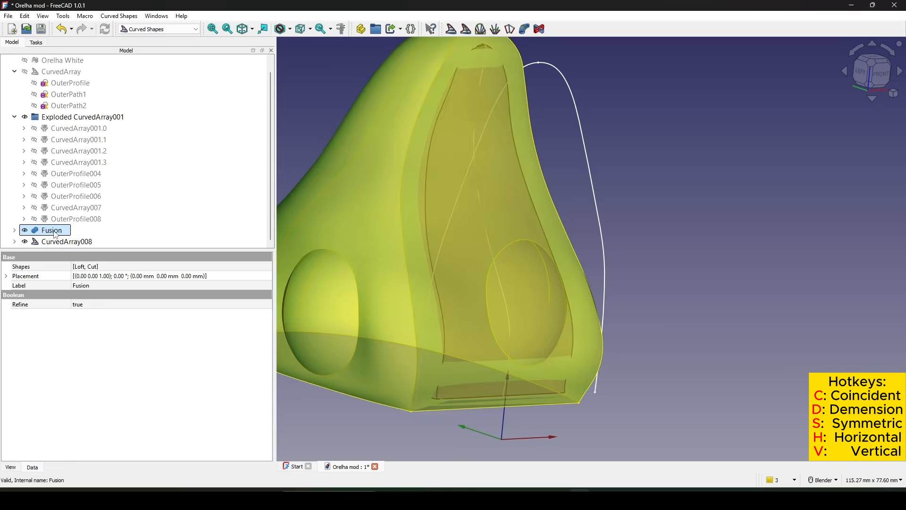
{"action": "key", "text": "space"}
{"action": "middle_click_drag", "start_coordinate": [516, 223], "coordinate": [486, 262]}
{"action": "scroll", "coordinate": [482, 244], "scroll_direction": "up", "scroll_amount": 1}
{"action": "middle_click_drag", "start_coordinate": [454, 329], "coordinate": [464, 244], "text": "shift"}
Step: Set the inner curved array's Loft Max Degree to 3 and its Items to 20
{"action": "left_click", "coordinate": [58, 242]}
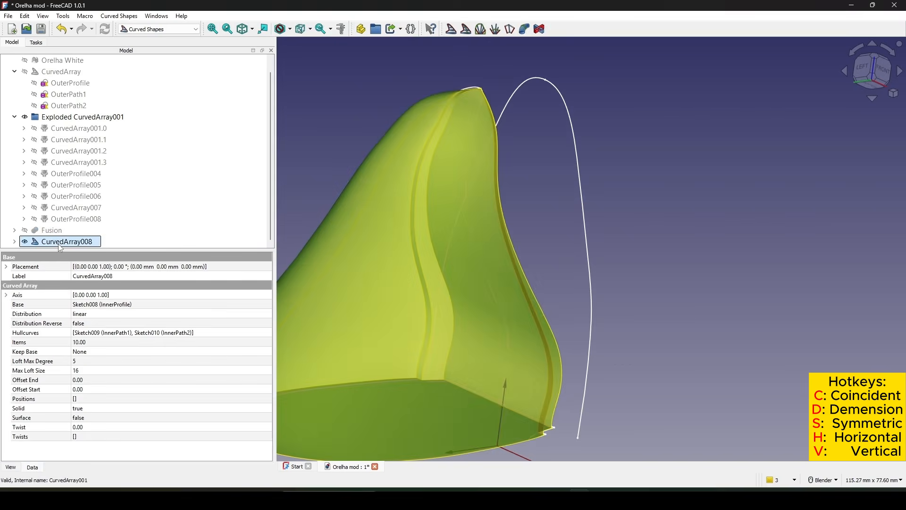
{"action": "left_click", "coordinate": [93, 362]}
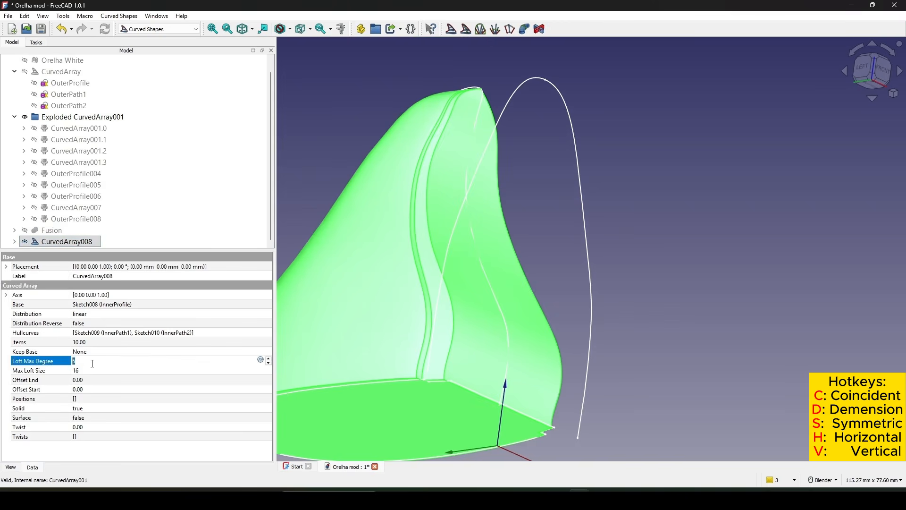
{"action": "type", "text": "3"}
{"action": "key", "text": "Return"}
{"action": "middle_click_drag", "start_coordinate": [449, 283], "coordinate": [467, 299]}
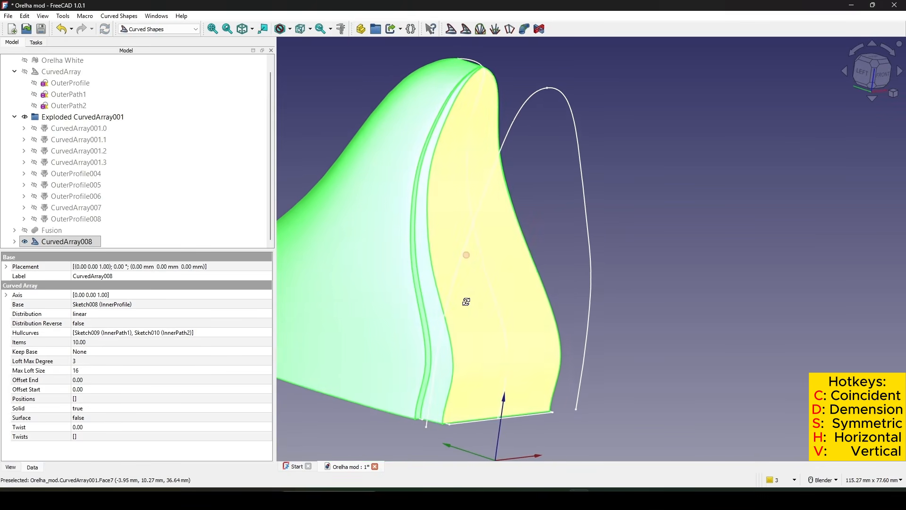
{"action": "left_click", "coordinate": [90, 342]}
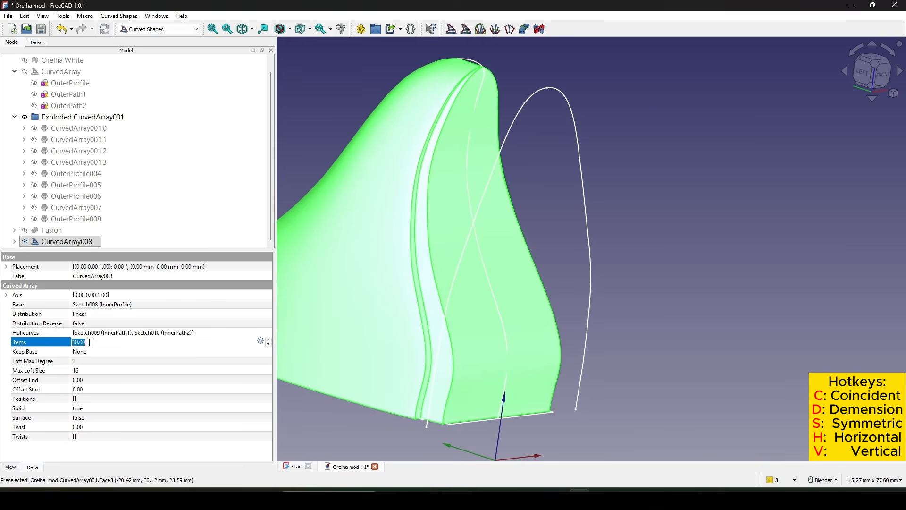
{"action": "key", "text": "Return"}
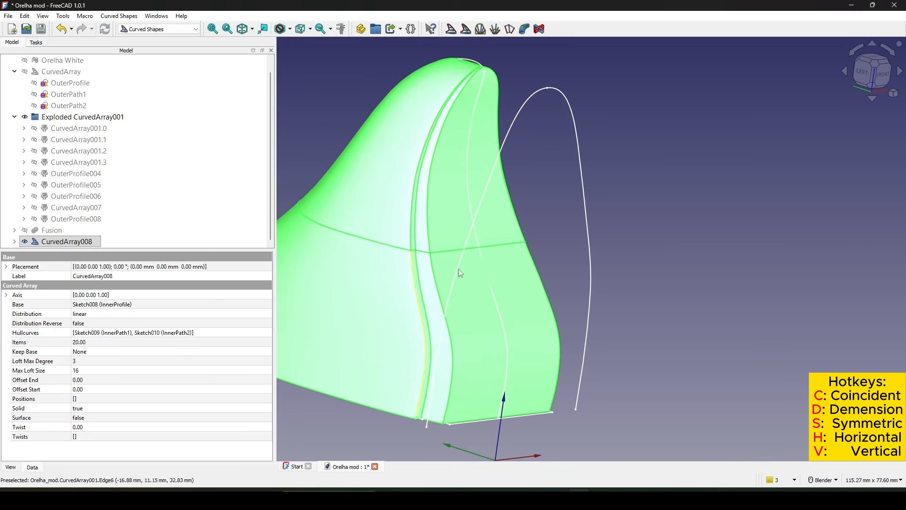
{"action": "left_click", "coordinate": [593, 257]}
{"action": "key", "text": "super"}
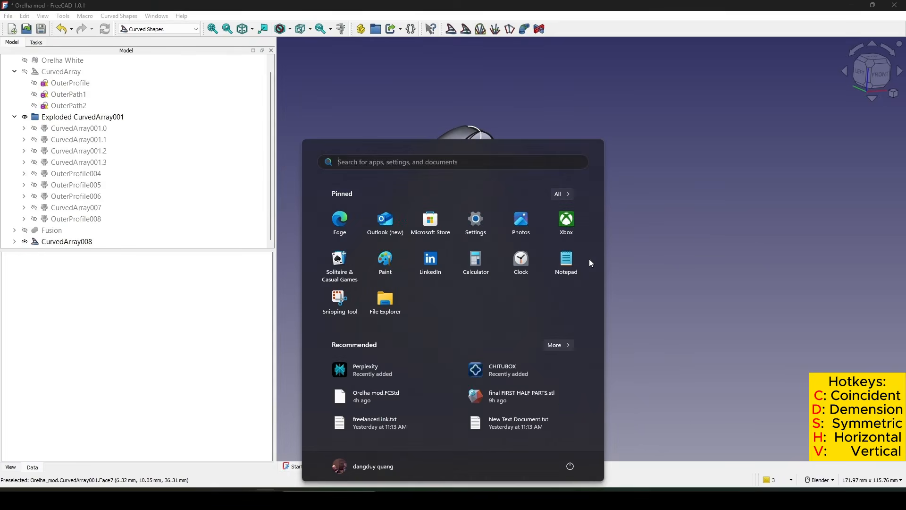
{"action": "left_click", "coordinate": [694, 225]}
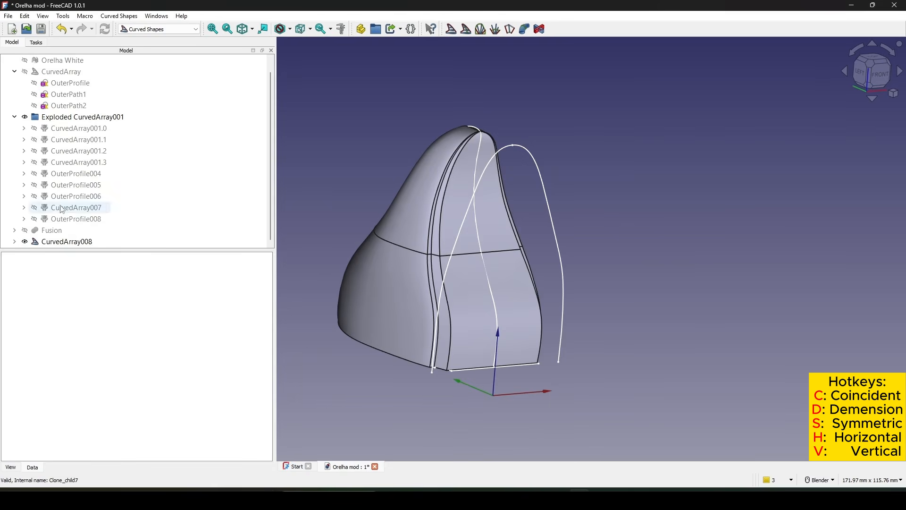
Step: Show the Fusion body again and inspect how the inner curved array meets its front opening near the base
{"action": "left_click", "coordinate": [51, 230]}
{"action": "key", "text": "space"}
{"action": "middle_click_drag", "start_coordinate": [601, 268], "coordinate": [583, 356]}
{"action": "scroll", "coordinate": [667, 312], "scroll_direction": "up", "scroll_amount": 3}
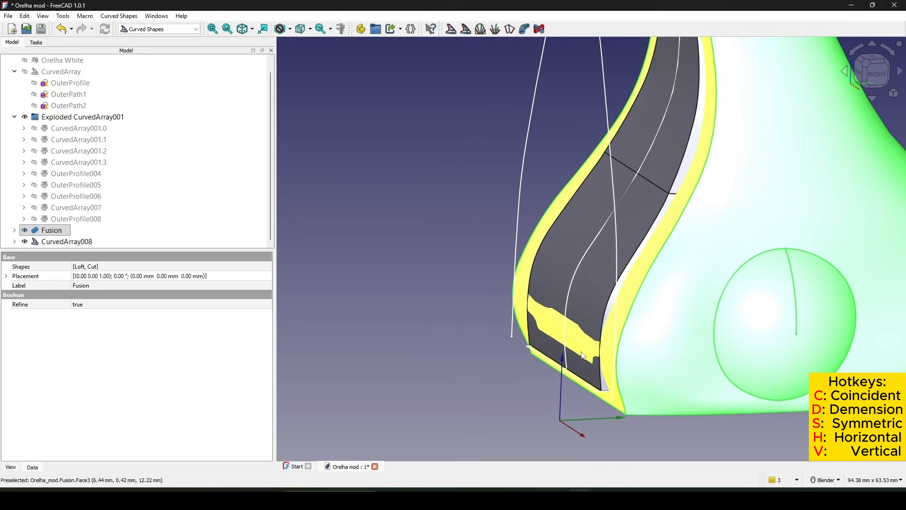
Step: In the InnerPath2 sketch, free the second-lowest spline control point from the vertical axis, move it outward past the front edge, and finish editing
{"action": "left_click", "coordinate": [15, 241]}
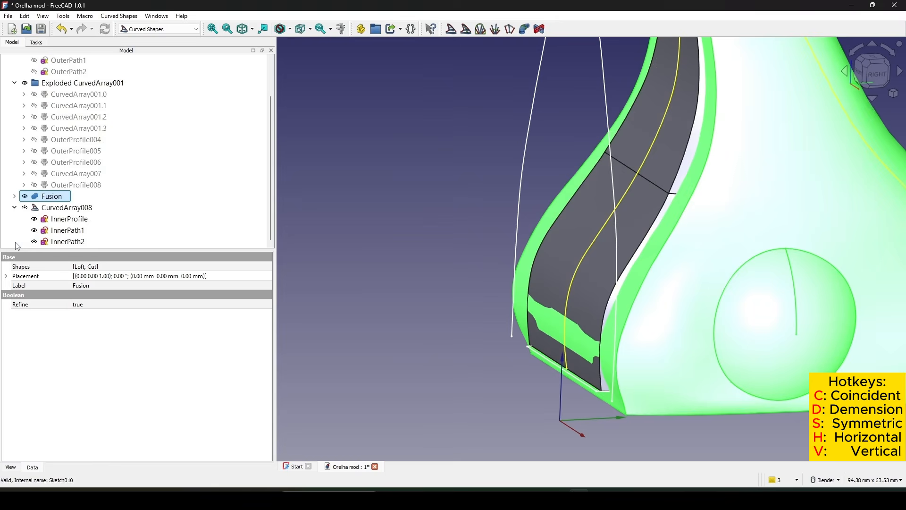
{"action": "left_click", "coordinate": [67, 231]}
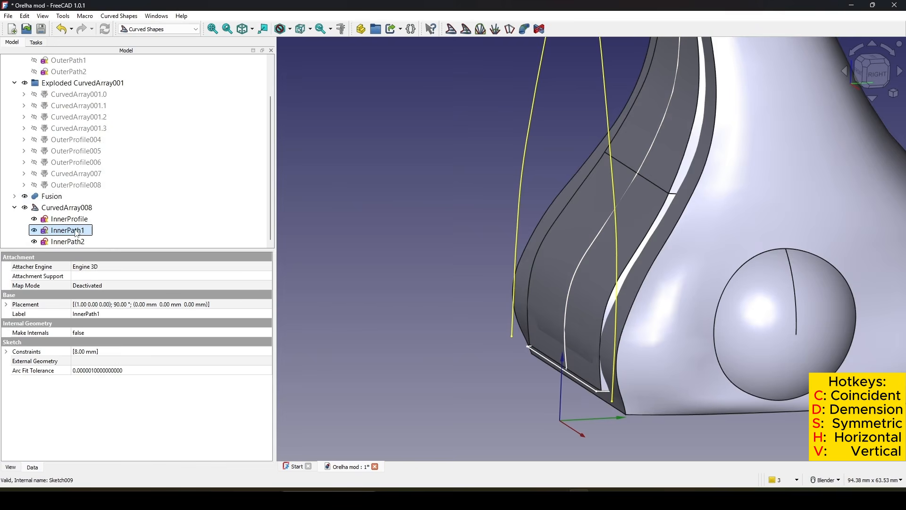
{"action": "double_click", "coordinate": [67, 231]}
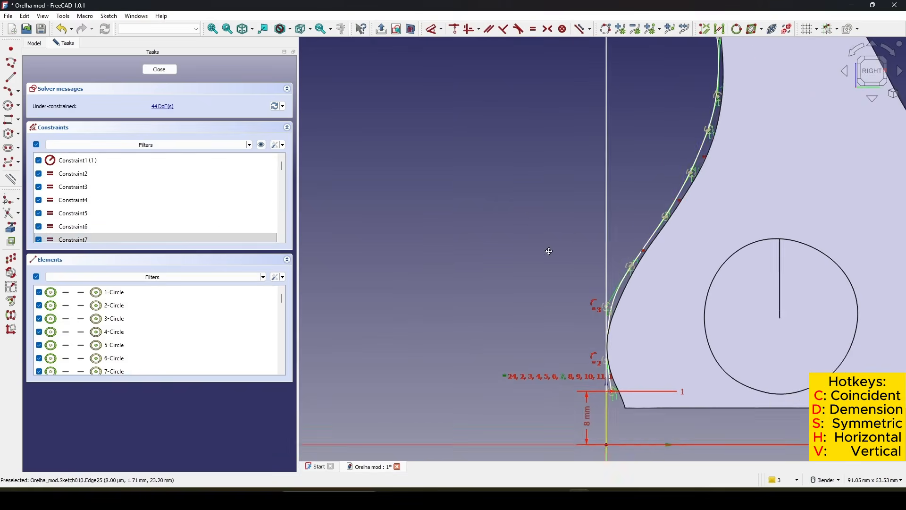
{"action": "scroll", "coordinate": [543, 307], "scroll_direction": "up", "scroll_amount": 10}
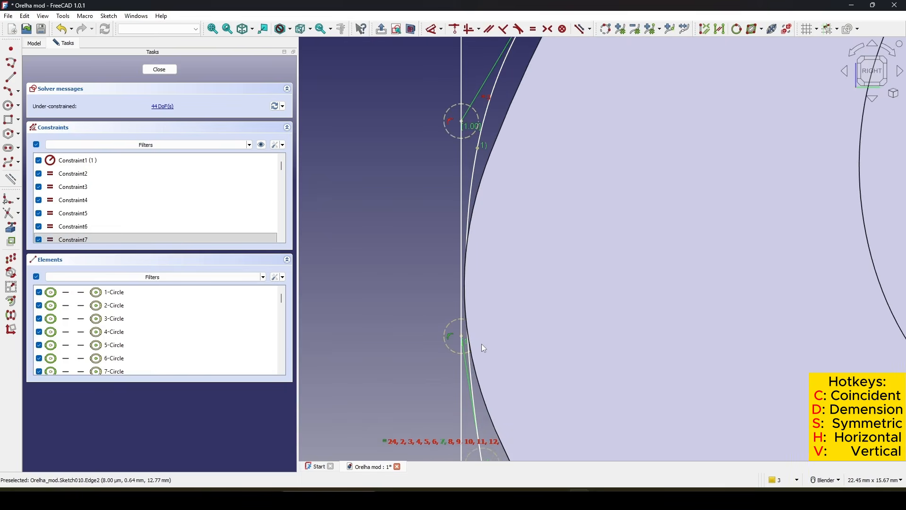
{"action": "key", "text": "Delete"}
{"action": "left_click_drag", "start_coordinate": [460, 339], "coordinate": [433, 335]}
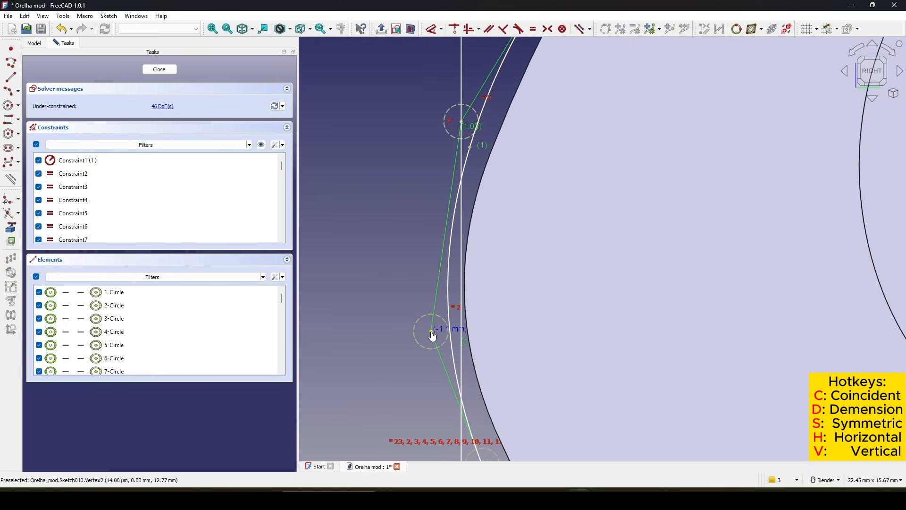
{"action": "scroll", "coordinate": [481, 322], "scroll_direction": "down", "scroll_amount": 4}
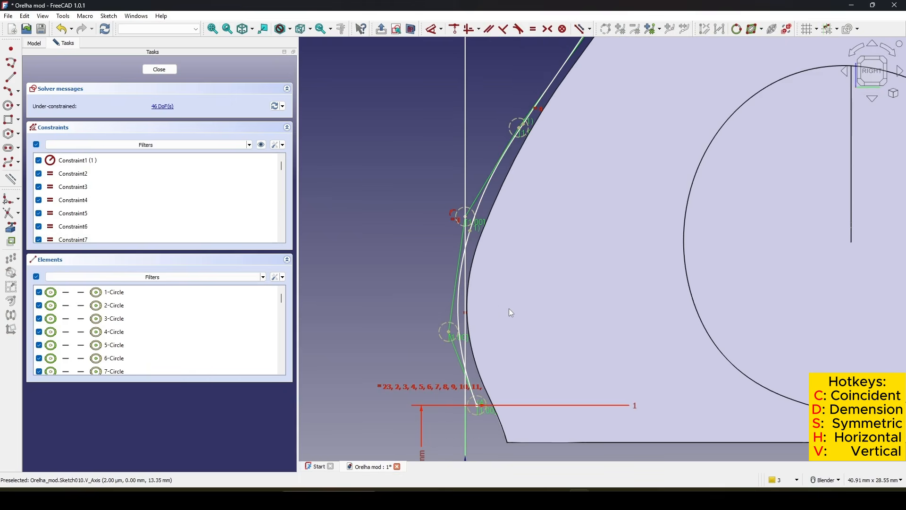
{"action": "left_click", "coordinate": [159, 70]}
Step: Cut the inner curved array from the Fusion body with a Part Boolean cut
{"action": "mouse_move", "coordinate": [484, 266]}
{"action": "middle_mouse_down"}
{"action": "mouse_move", "coordinate": [524, 320]}
{"action": "mouse_move", "coordinate": [736, 317]}
{"action": "mouse_move", "coordinate": [769, 328]}
{"action": "middle_mouse_up"}
{"action": "left_click", "coordinate": [769, 328]}
{"action": "scroll", "coordinate": [472, 245], "scroll_direction": "up", "scroll_amount": 1}
{"action": "left_click", "coordinate": [421, 241]}
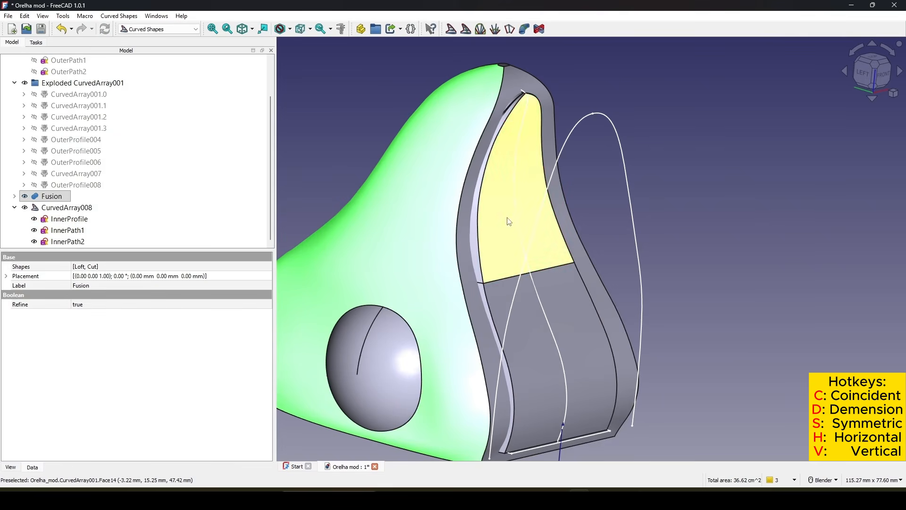
{"action": "left_click", "coordinate": [509, 221], "text": "ctrl"}
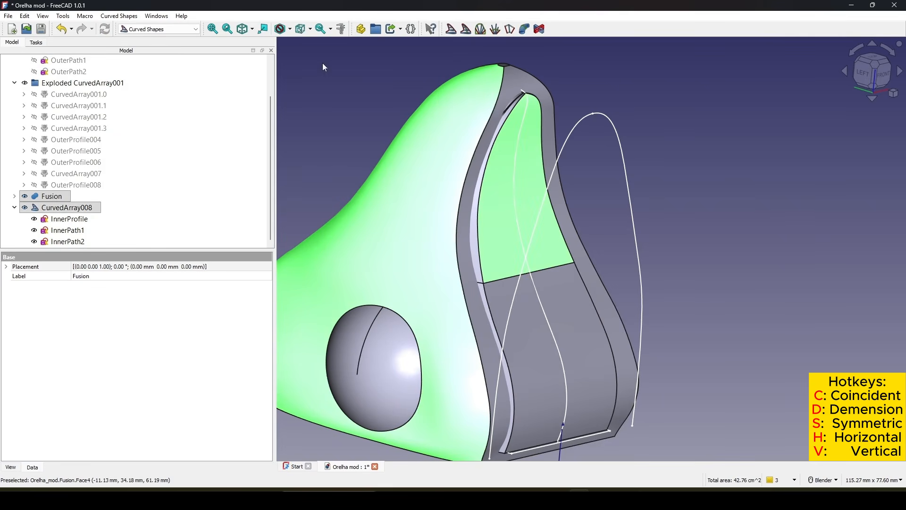
{"action": "left_click", "coordinate": [158, 28]}
{"action": "left_click", "coordinate": [141, 123]}
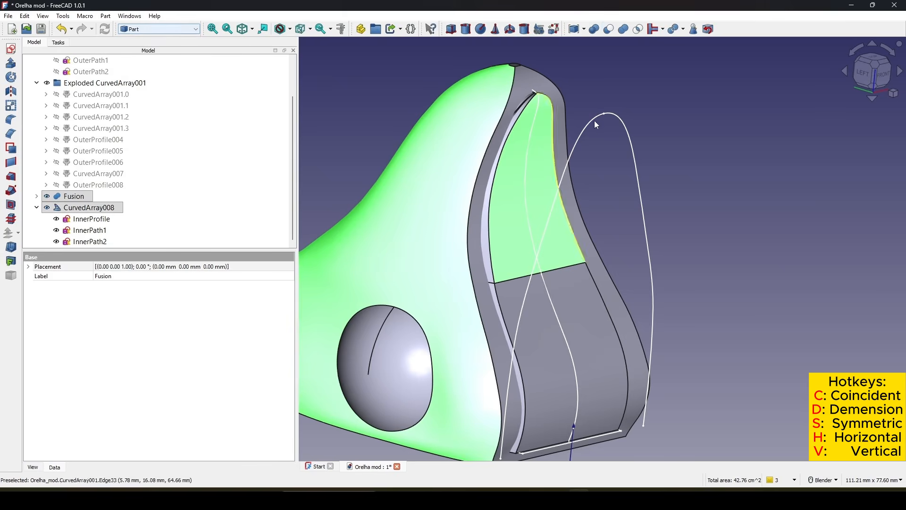
{"action": "left_click", "coordinate": [608, 28]}
{"action": "middle_click_drag", "start_coordinate": [605, 197], "coordinate": [563, 183]}
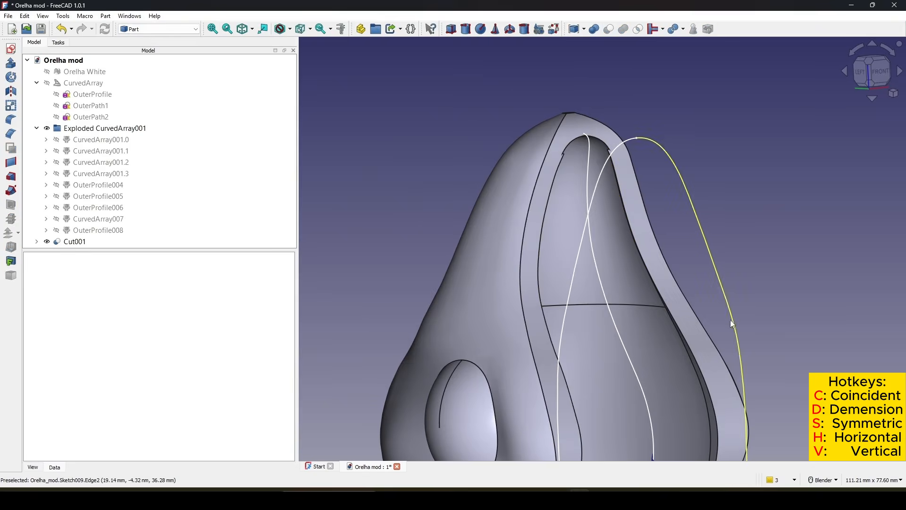
Step: Examine the upper end of the cut cavity and how the InnerPath2 curve runs relative to its opening
{"action": "middle_click_drag", "start_coordinate": [698, 283], "coordinate": [545, 283]}
{"action": "middle_click_drag", "start_coordinate": [470, 196], "coordinate": [560, 277], "text": "shift"}
{"action": "scroll", "coordinate": [531, 276], "scroll_direction": "up", "scroll_amount": 1}
{"action": "scroll", "coordinate": [734, 221], "scroll_direction": "up", "scroll_amount": 1}
{"action": "scroll", "coordinate": [560, 277], "scroll_direction": "up", "scroll_amount": 2}
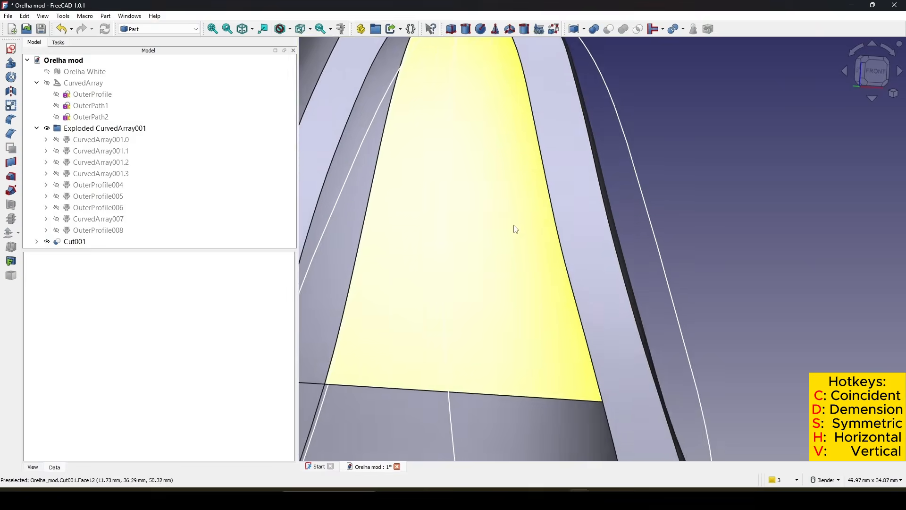
{"action": "middle_click_drag", "start_coordinate": [514, 228], "coordinate": [597, 302], "text": "shift"}
{"action": "mouse_move", "coordinate": [597, 302]}
{"action": "middle_mouse_down"}
{"action": "mouse_move", "coordinate": [559, 251]}
{"action": "mouse_move", "coordinate": [416, 255]}
{"action": "mouse_move", "coordinate": [522, 203]}
{"action": "mouse_move", "coordinate": [477, 172]}
{"action": "mouse_move", "coordinate": [474, 200]}
{"action": "mouse_move", "coordinate": [472, 137]}
{"action": "middle_mouse_up"}
{"action": "left_click", "coordinate": [477, 172]}
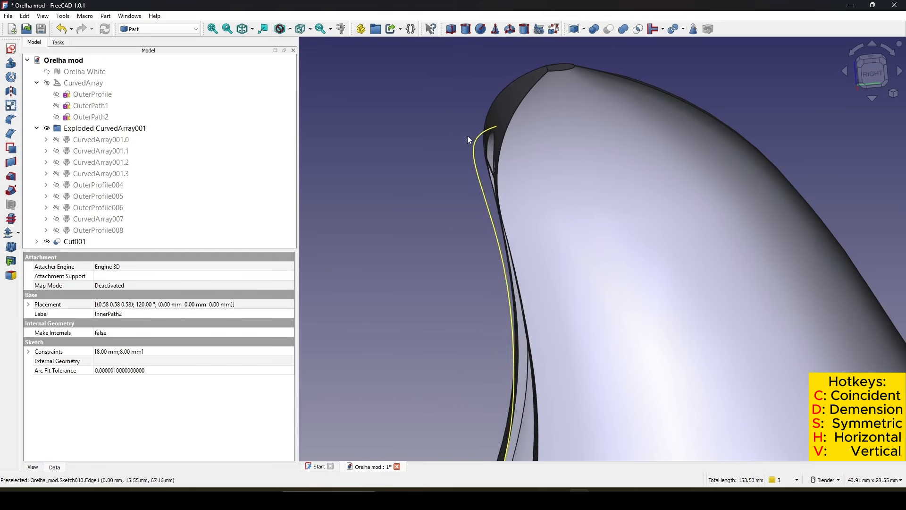
{"action": "mouse_move", "coordinate": [531, 176]}
{"action": "middle_mouse_down"}
{"action": "mouse_move", "coordinate": [546, 168]}
{"action": "mouse_move", "coordinate": [443, 182]}
{"action": "middle_mouse_up"}
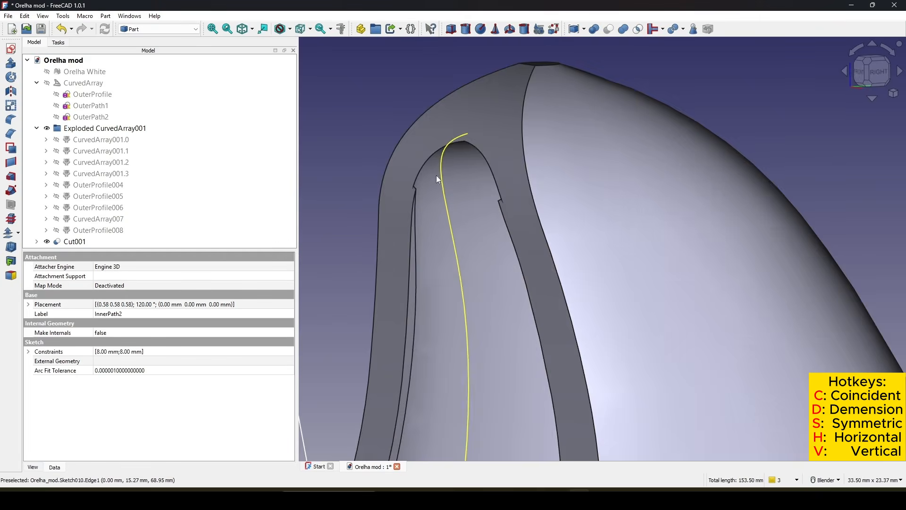
{"action": "scroll", "coordinate": [436, 175], "scroll_direction": "down", "scroll_amount": 3}
{"action": "middle_click_drag", "start_coordinate": [482, 228], "coordinate": [501, 209]}
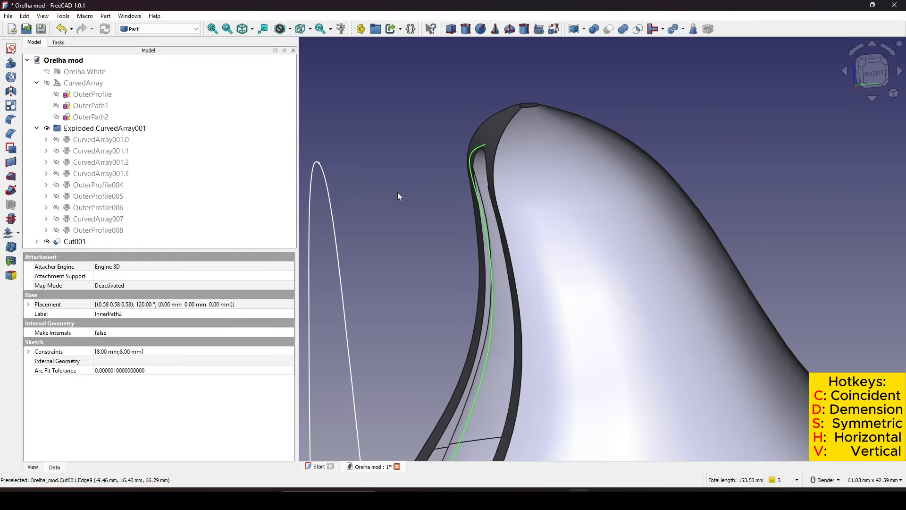
Step: In the InnerPath2 sketch, move the two control points at the top front bend inward toward the ear body, and finish editing
{"action": "left_click", "coordinate": [37, 241]}
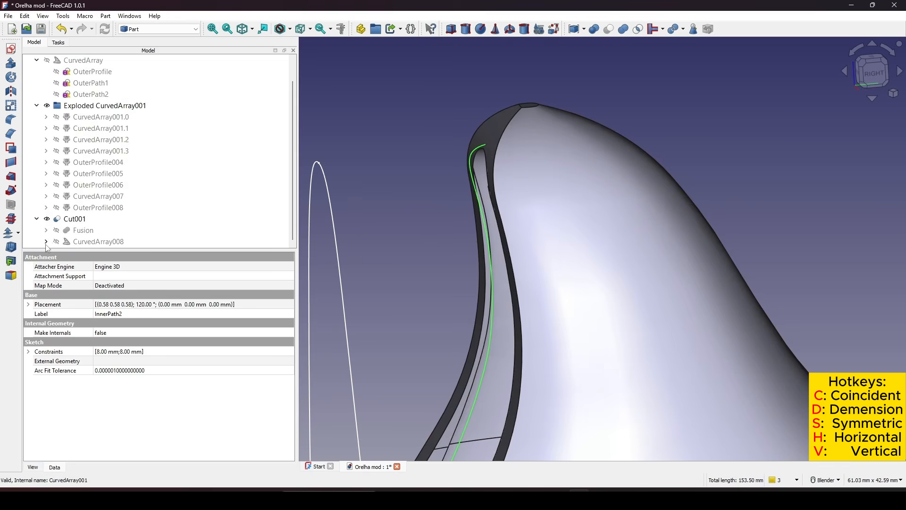
{"action": "left_click", "coordinate": [46, 241]}
{"action": "double_click", "coordinate": [103, 242]}
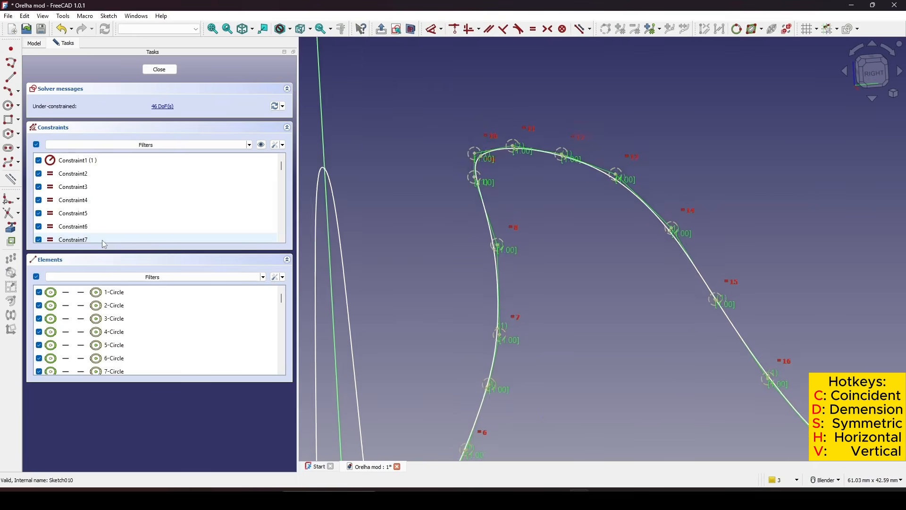
{"action": "scroll", "coordinate": [631, 278], "scroll_direction": "up", "scroll_amount": 5}
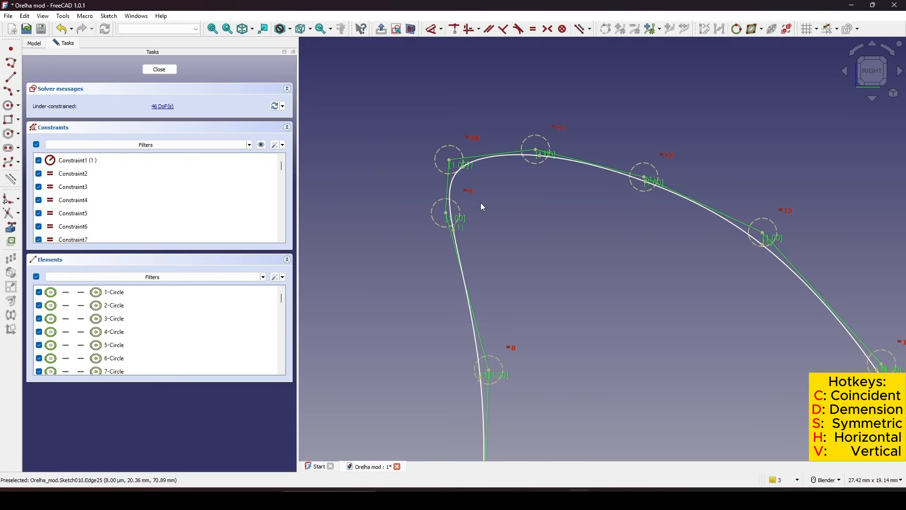
{"action": "left_click_drag", "start_coordinate": [446, 213], "coordinate": [472, 212]}
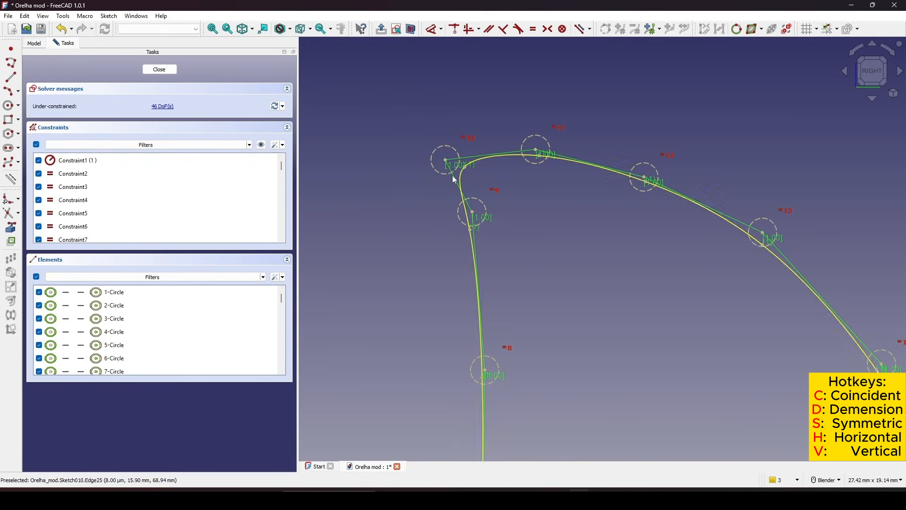
{"action": "left_click_drag", "start_coordinate": [446, 163], "coordinate": [476, 149]}
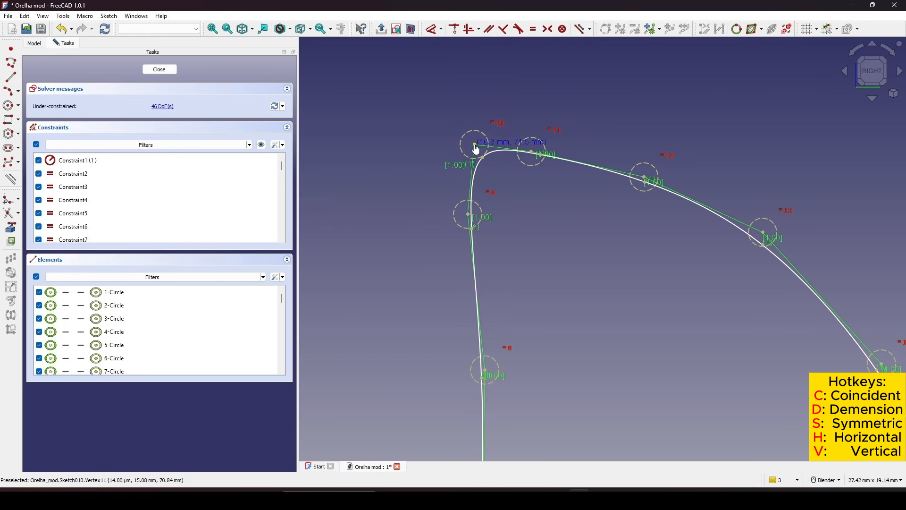
{"action": "left_click", "coordinate": [160, 68]}
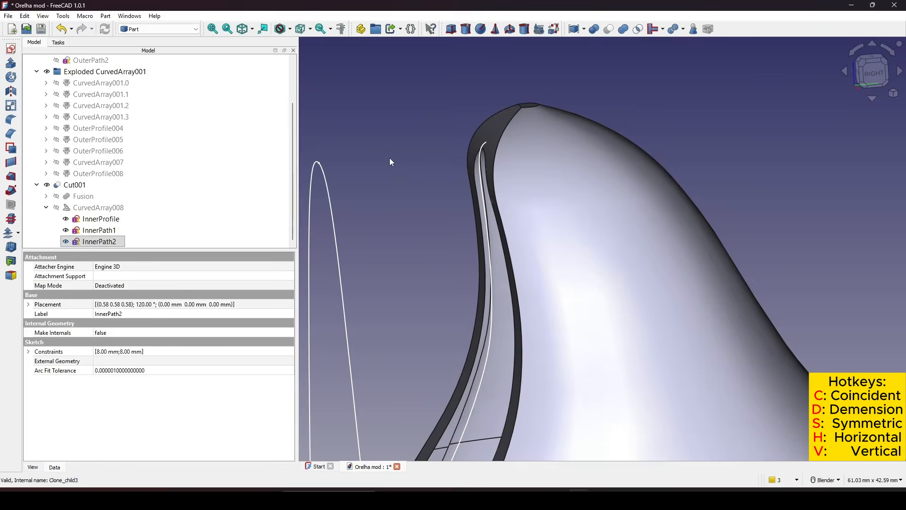
Step: Inspect the top of the cavity and the whole front opening after the InnerPath2 edit
{"action": "mouse_move", "coordinate": [566, 198]}
{"action": "middle_mouse_down"}
{"action": "mouse_move", "coordinate": [653, 203]}
{"action": "mouse_move", "coordinate": [684, 170]}
{"action": "mouse_move", "coordinate": [789, 195]}
{"action": "middle_mouse_up"}
{"action": "mouse_move", "coordinate": [606, 202]}
{"action": "middle_mouse_down", "text": "shift"}
{"action": "mouse_move", "coordinate": [647, 176]}
{"action": "mouse_move", "coordinate": [607, 197]}
{"action": "mouse_move", "coordinate": [614, 188]}
{"action": "middle_mouse_up", "text": "shift"}
{"action": "left_click", "coordinate": [646, 177]}
{"action": "scroll", "coordinate": [619, 215], "scroll_direction": "up", "scroll_amount": 3}
{"action": "middle_click_drag", "start_coordinate": [337, 223], "coordinate": [543, 210], "text": "shift"}
{"action": "scroll", "coordinate": [532, 200], "scroll_direction": "up", "scroll_amount": 2}
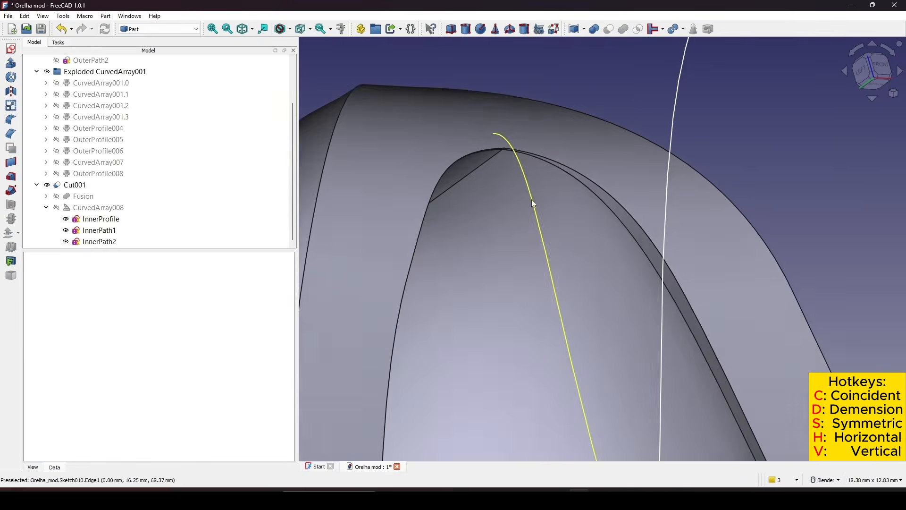
{"action": "scroll", "coordinate": [531, 207], "scroll_direction": "down", "scroll_amount": 11}
{"action": "middle_click_drag", "start_coordinate": [712, 350], "coordinate": [509, 313]}
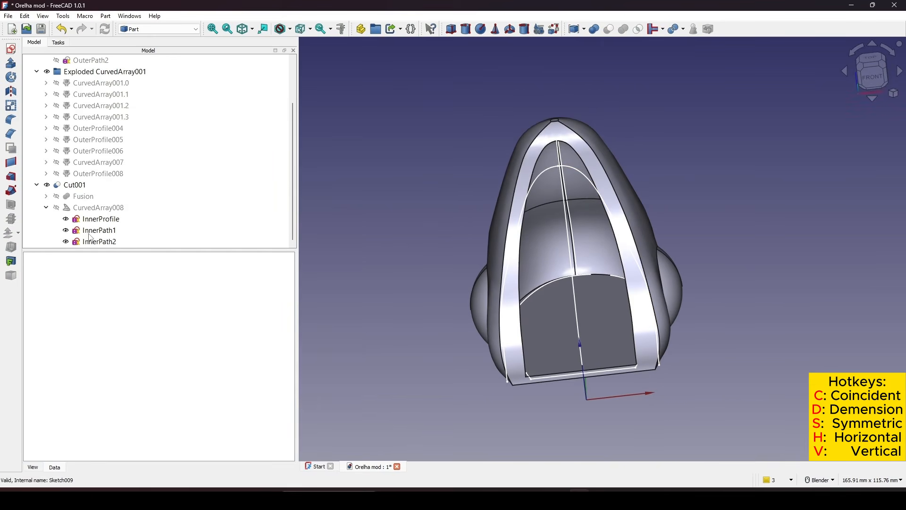
Step: Hide the InnerProfile, InnerPath1 and InnerPath2 sketches
{"action": "left_click", "coordinate": [103, 220]}
{"action": "left_click", "coordinate": [100, 242], "text": "shift"}
{"action": "key", "text": "space"}
{"action": "left_click", "coordinate": [736, 277]}
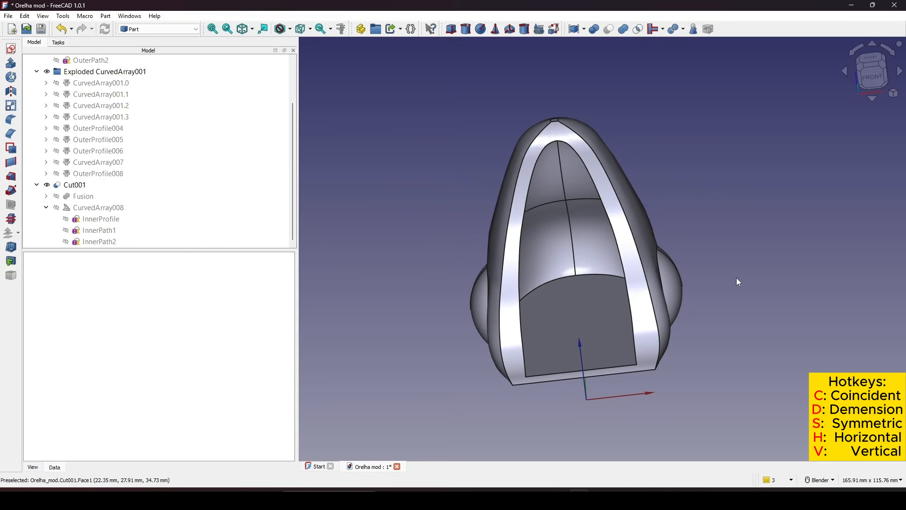
Step: Show the Orelha White mesh over the cut body and compare the two in the front view
{"action": "middle_click_drag", "start_coordinate": [736, 278], "coordinate": [553, 238]}
{"action": "scroll", "coordinate": [498, 227], "scroll_direction": "up", "scroll_amount": 2}
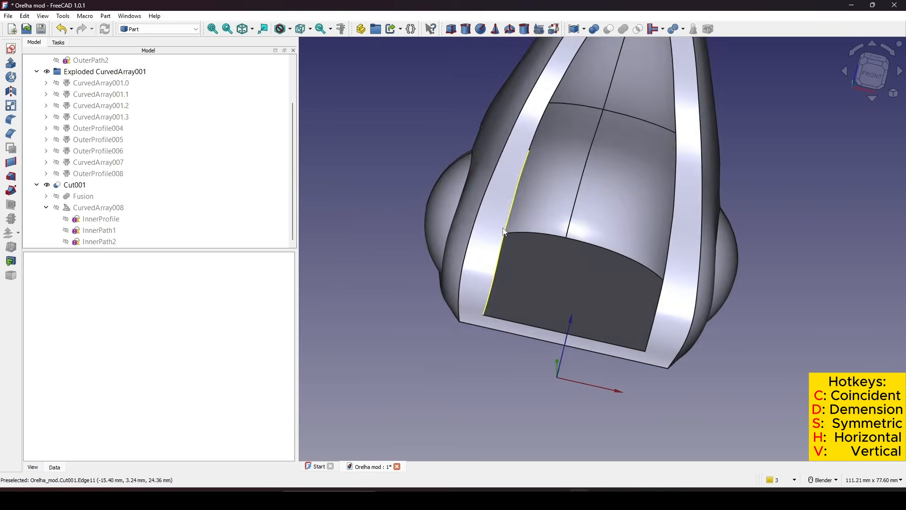
{"action": "middle_click_drag", "start_coordinate": [498, 228], "coordinate": [827, 128]}
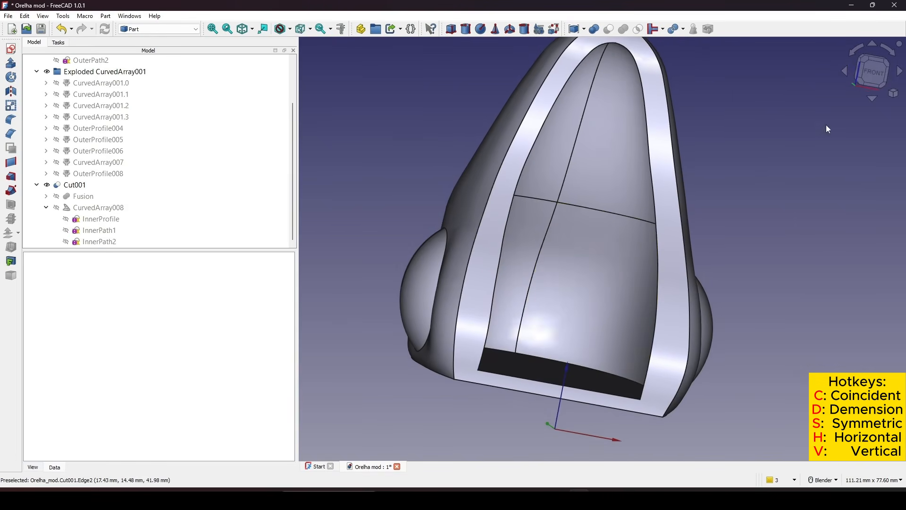
{"action": "left_click", "coordinate": [873, 74]}
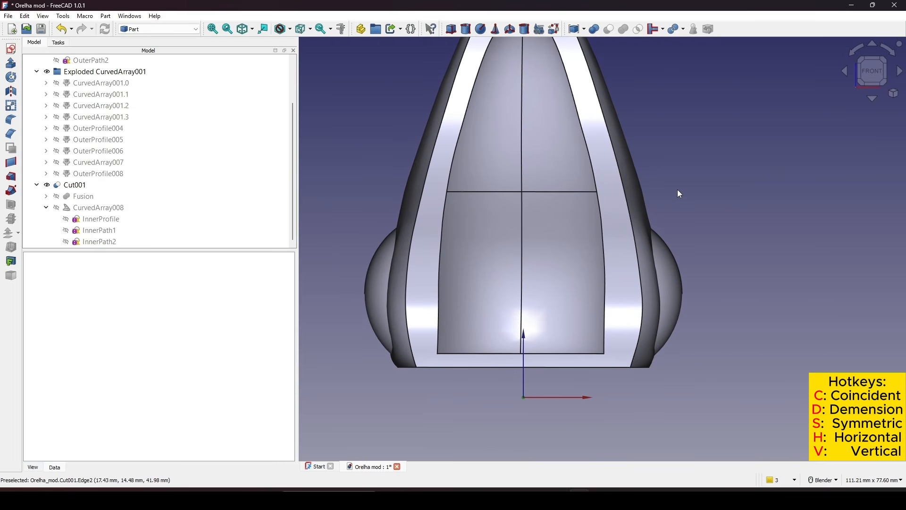
{"action": "scroll", "coordinate": [81, 150], "scroll_direction": "up", "scroll_amount": 2}
{"action": "left_click", "coordinate": [89, 71]}
{"action": "key", "text": "space"}
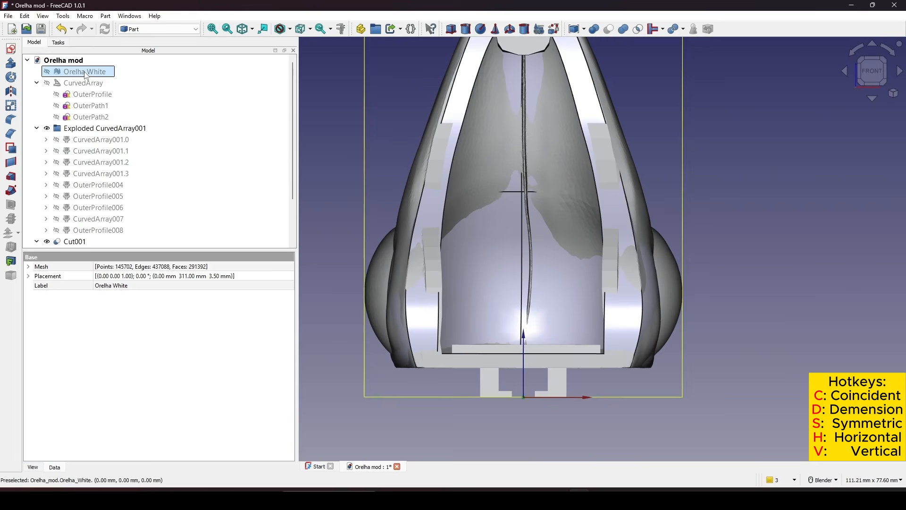
{"action": "scroll", "coordinate": [480, 272], "scroll_direction": "up", "scroll_amount": 2}
{"action": "middle_click_drag", "start_coordinate": [473, 265], "coordinate": [459, 238], "text": "shift"}
{"action": "left_click", "coordinate": [877, 218]}
{"action": "middle_click_drag", "start_coordinate": [594, 211], "coordinate": [611, 218], "text": "shift"}
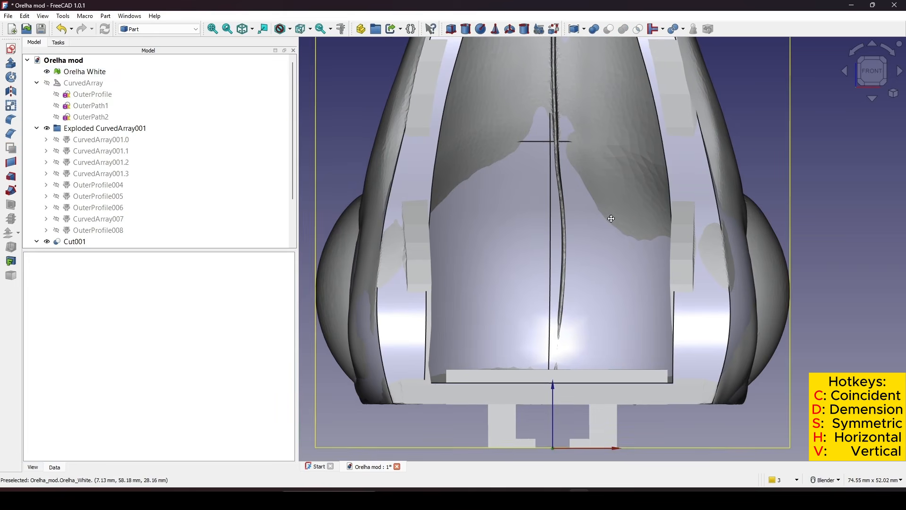
Step: Switch the display to wireframe so the mesh and cut body edges show through around the lower ear
{"action": "left_click", "coordinate": [290, 30]}
{"action": "left_click", "coordinate": [311, 69]}
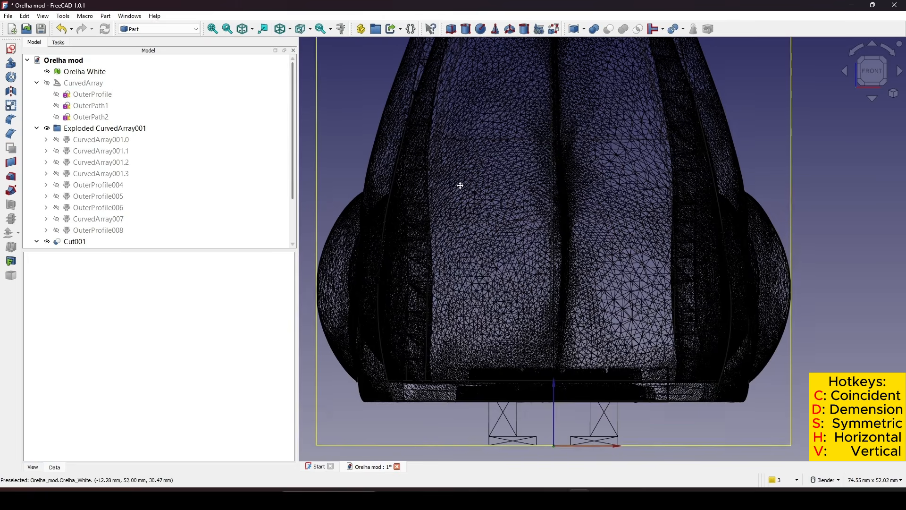
{"action": "scroll", "coordinate": [461, 193], "scroll_direction": "up", "scroll_amount": 3}
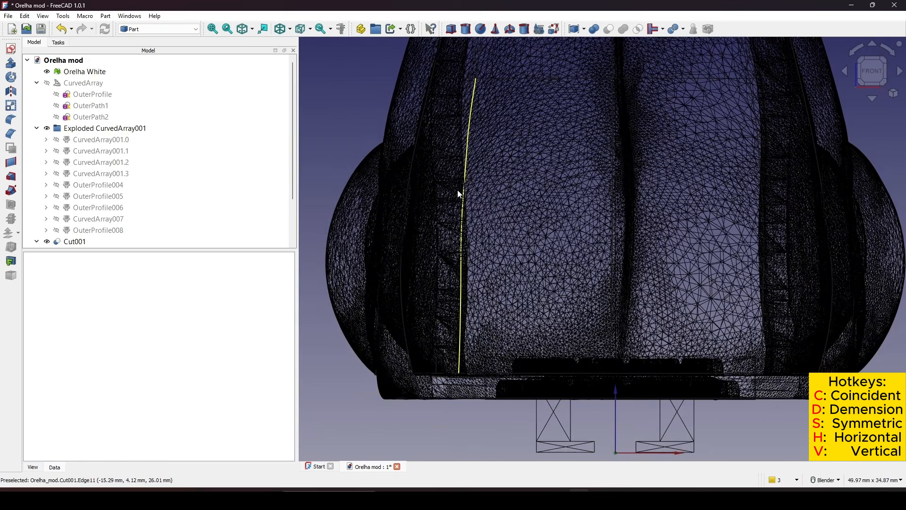
{"action": "middle_click_drag", "start_coordinate": [457, 190], "coordinate": [435, 185], "text": "shift"}
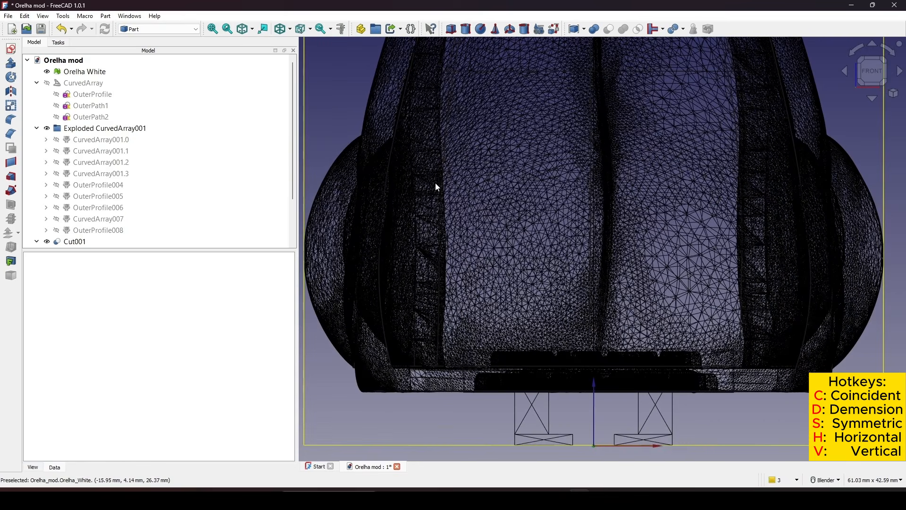
Step: Start a sketch on the XZ-Plane and draw a three-point arc of about 14 mm radius along the left side bulge
{"action": "left_click", "coordinate": [10, 49]}
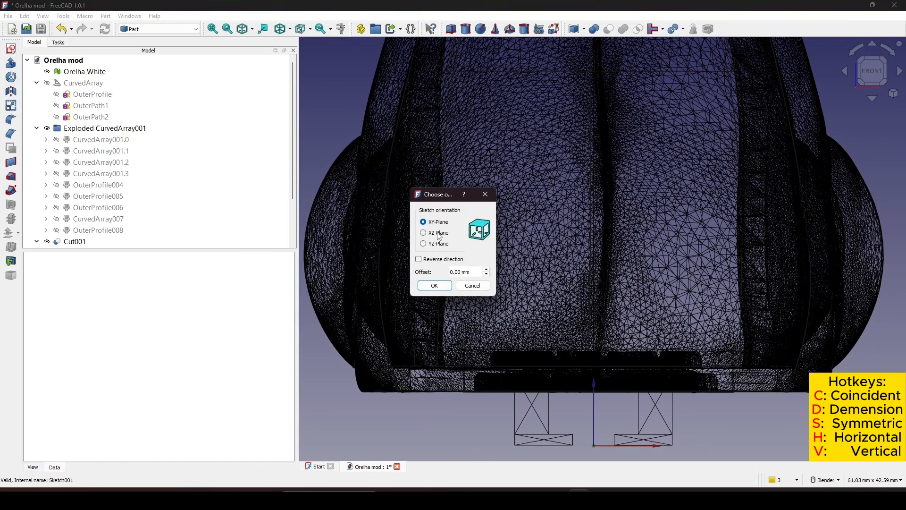
{"action": "left_click", "coordinate": [434, 285]}
{"action": "middle_click_drag", "start_coordinate": [460, 231], "coordinate": [459, 250], "text": "shift"}
{"action": "left_click", "coordinate": [8, 93]}
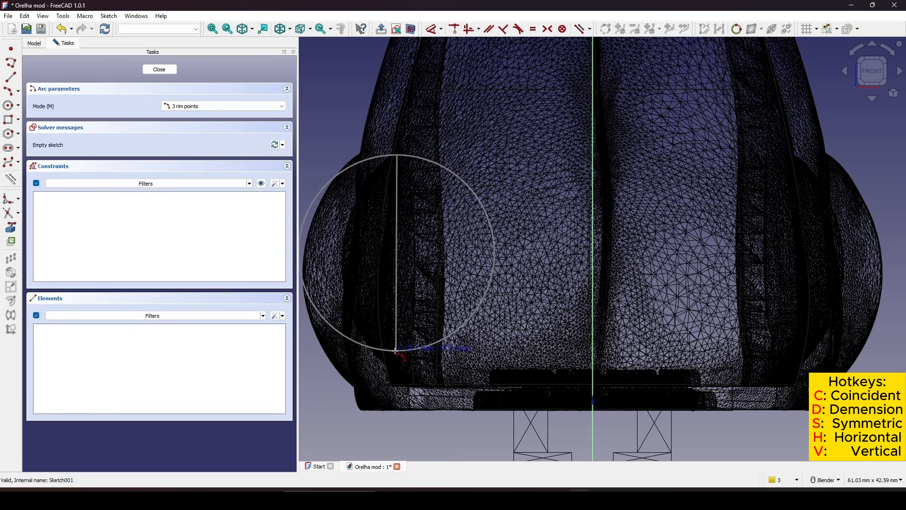
{"action": "left_click", "coordinate": [389, 361]}
{"action": "left_click", "coordinate": [349, 275]}
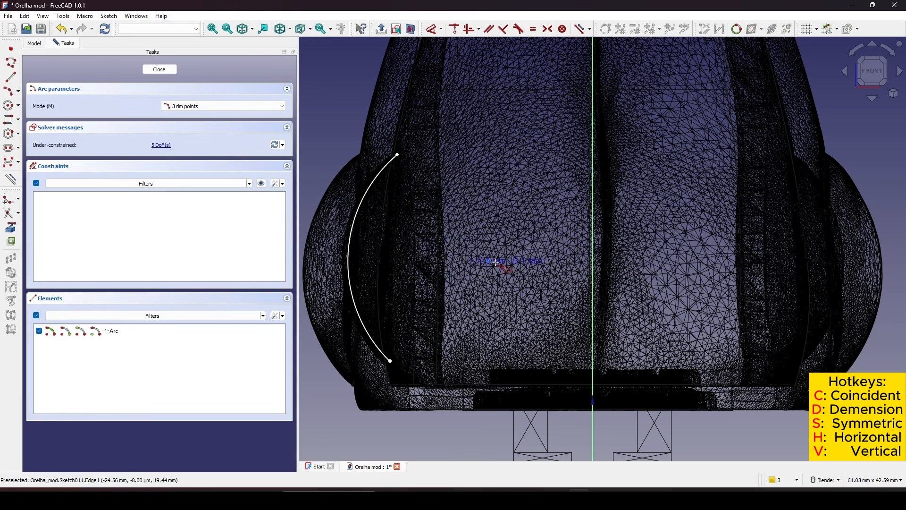
{"action": "middle_click_drag", "start_coordinate": [505, 271], "coordinate": [500, 281], "text": "shift"}
Step: Dimension the arc centre's vertical and horizontal distances from the origin, accepting the proposed lengths
{"action": "left_click", "coordinate": [482, 273]}
{"action": "scroll", "coordinate": [519, 269], "scroll_direction": "down", "scroll_amount": 3}
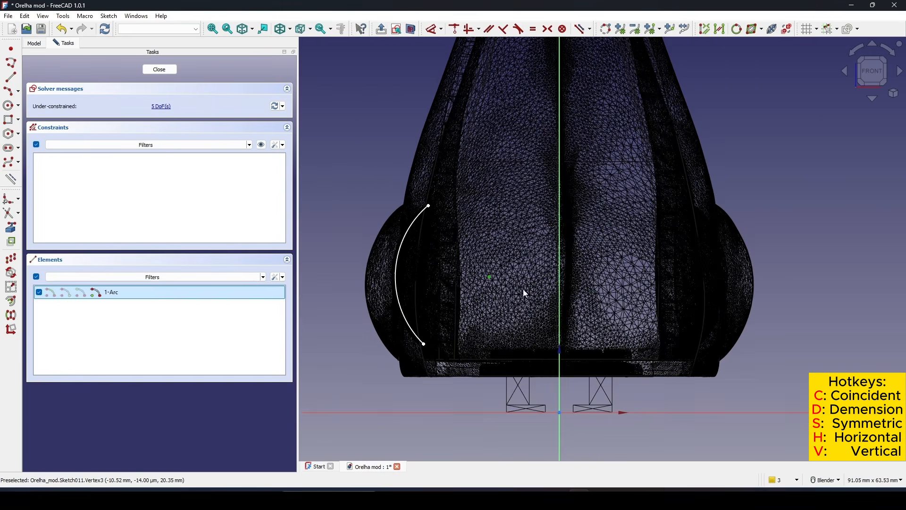
{"action": "key", "text": "d"}
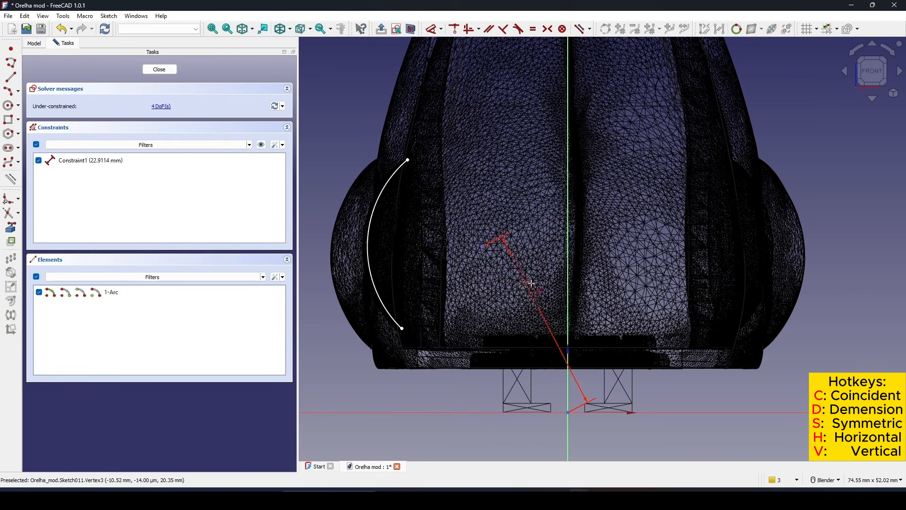
{"action": "left_click", "coordinate": [476, 299]}
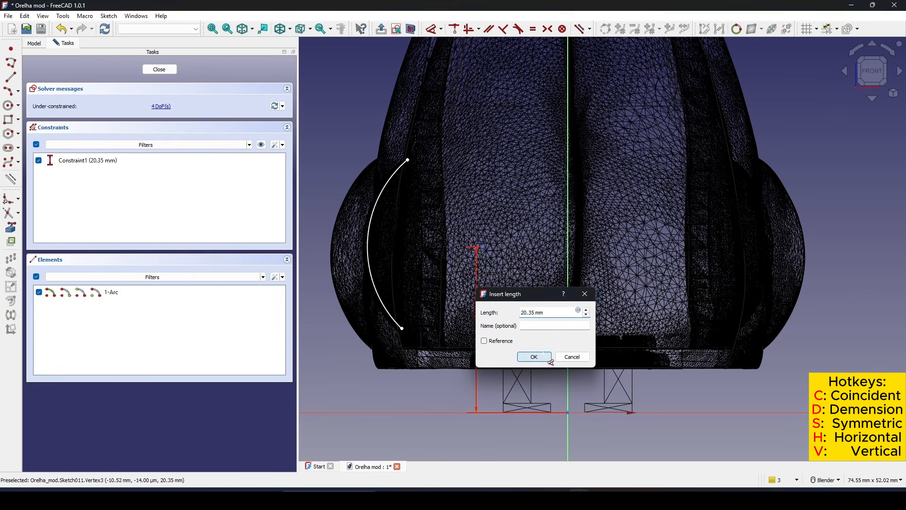
{"action": "left_click", "coordinate": [547, 357]}
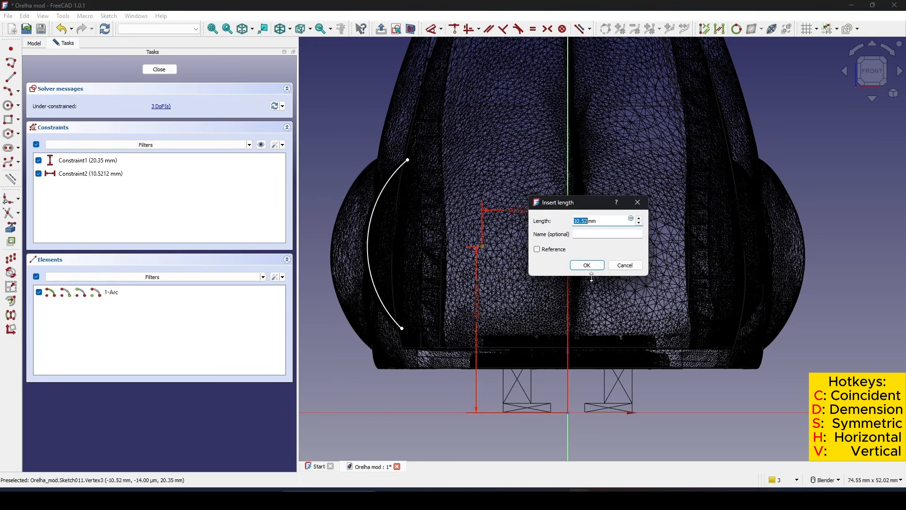
{"action": "left_click", "coordinate": [587, 266]}
Step: Add a radius dimension to the left arc, accepting the proposed value
{"action": "left_click", "coordinate": [383, 211]}
{"action": "key", "text": "d"}
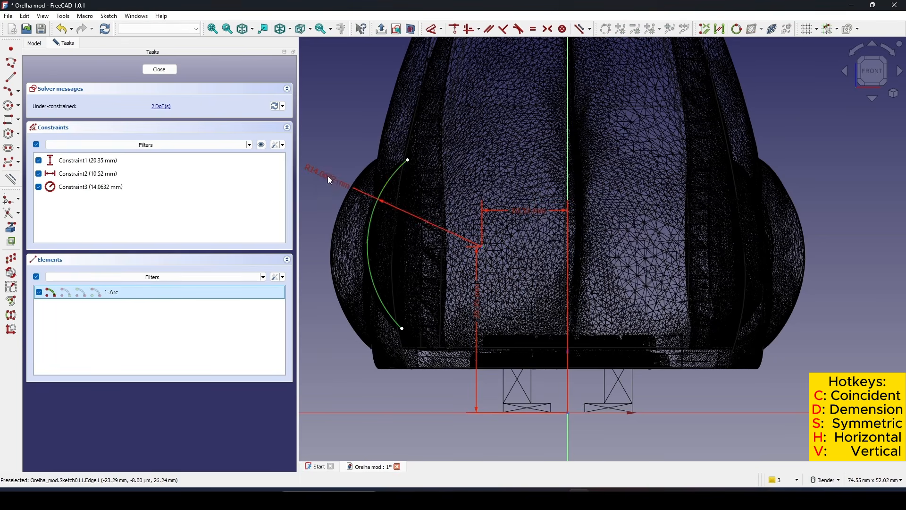
{"action": "left_click", "coordinate": [330, 183]}
{"action": "left_click", "coordinate": [385, 231]}
{"action": "middle_click_drag", "start_coordinate": [498, 292], "coordinate": [509, 294], "text": "shift"}
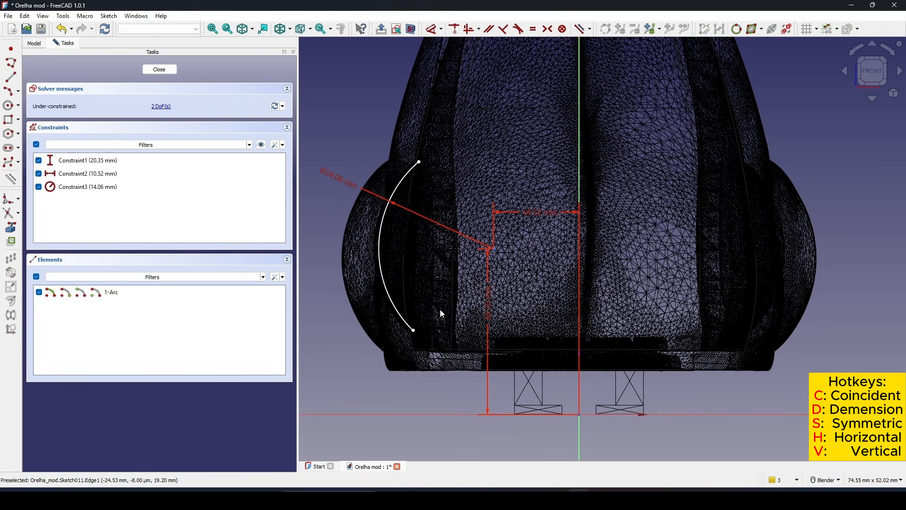
{"action": "scroll", "coordinate": [440, 310], "scroll_direction": "up", "scroll_amount": 2}
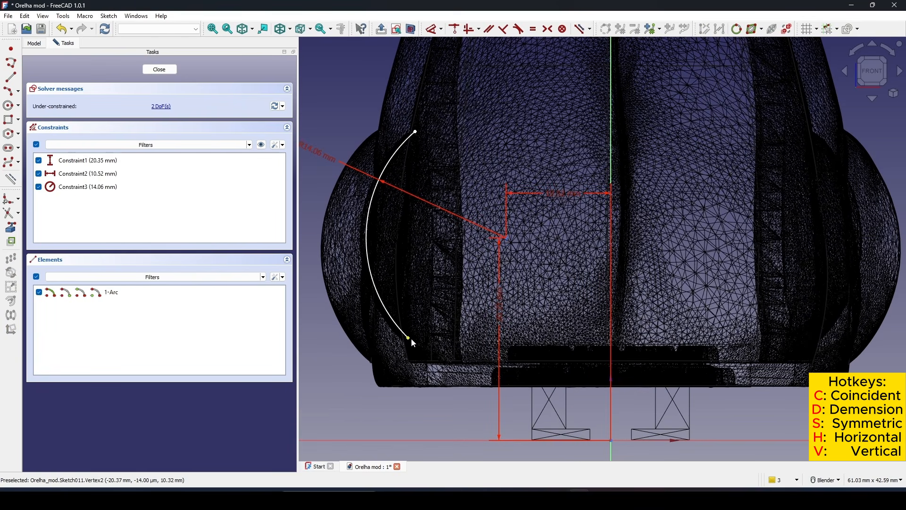
Step: Draw a horizontal line between the two side bulges, about 20 mm above the origin
{"action": "left_click", "coordinate": [11, 78]}
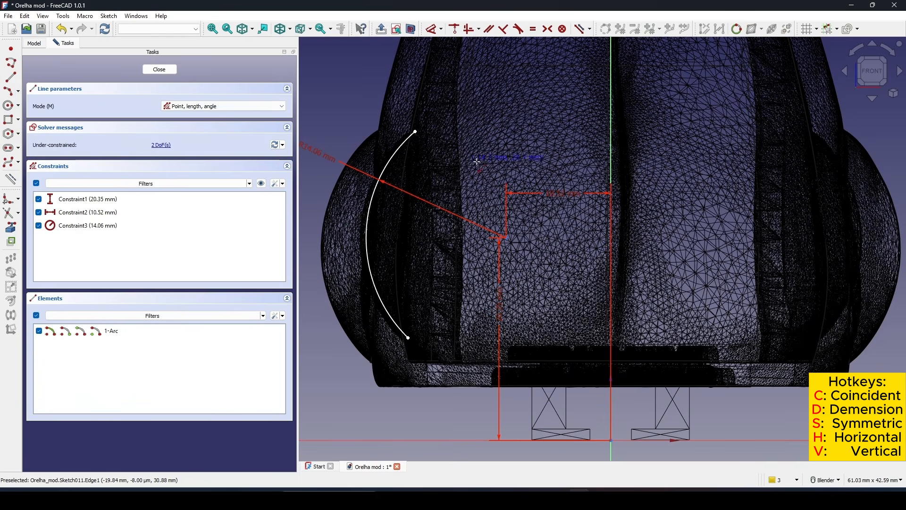
{"action": "left_click", "coordinate": [430, 241]}
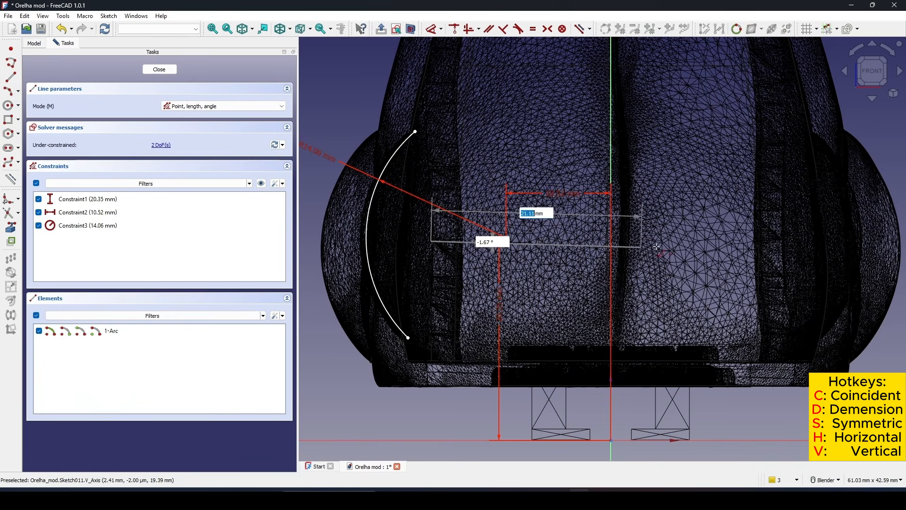
{"action": "left_click", "coordinate": [756, 241]}
{"action": "middle_click_drag", "start_coordinate": [775, 258], "coordinate": [759, 266], "text": "shift"}
{"action": "middle_click_drag", "start_coordinate": [621, 294], "coordinate": [605, 293], "text": "shift"}
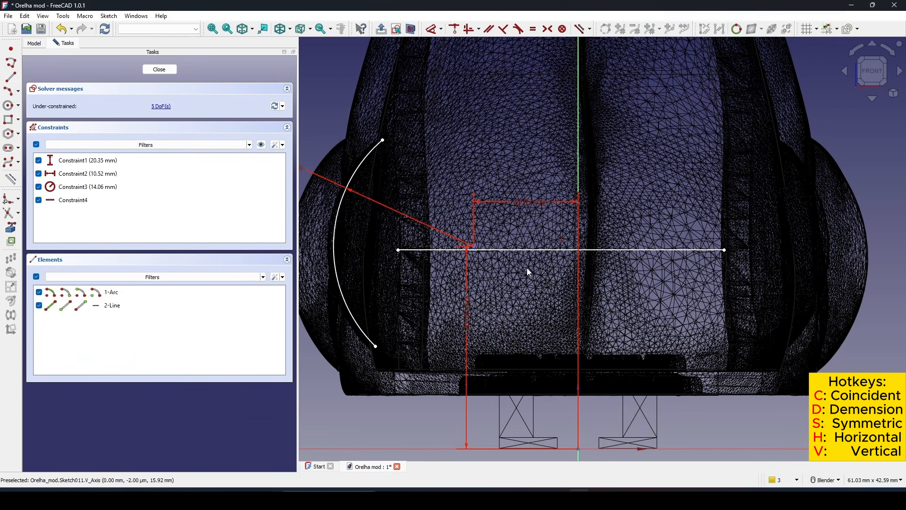
Step: Mirror the left arc about the vertical axis, keeping the original arc
{"action": "left_click", "coordinate": [335, 270]}
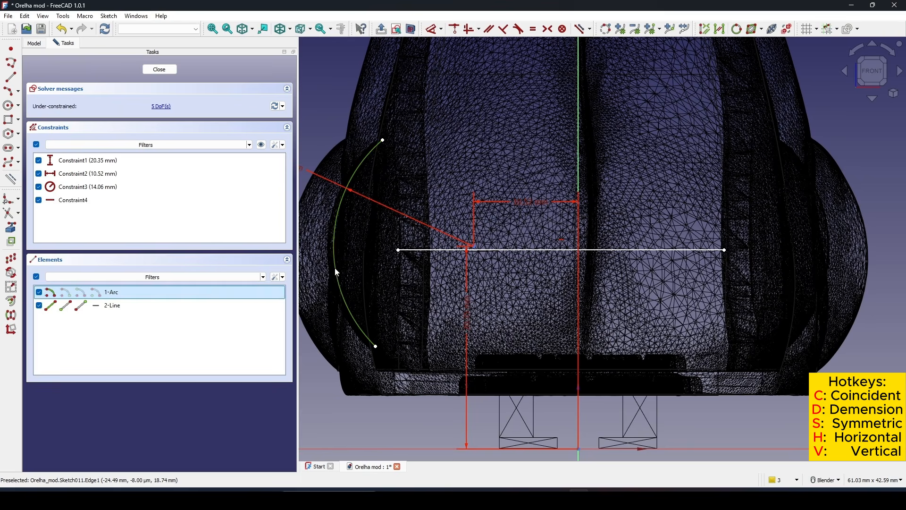
{"action": "left_click", "coordinate": [15, 319]}
{"action": "left_click", "coordinate": [593, 182]}
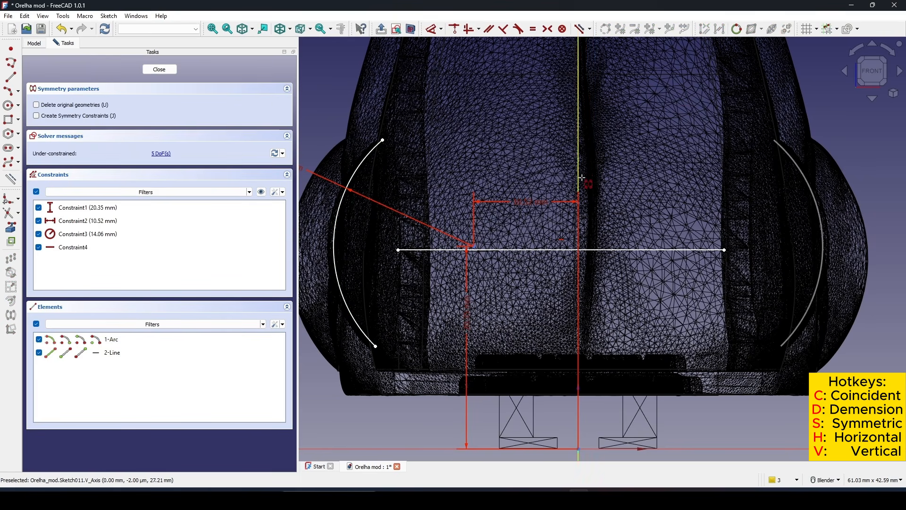
{"action": "scroll", "coordinate": [708, 202], "scroll_direction": "down", "scroll_amount": 3}
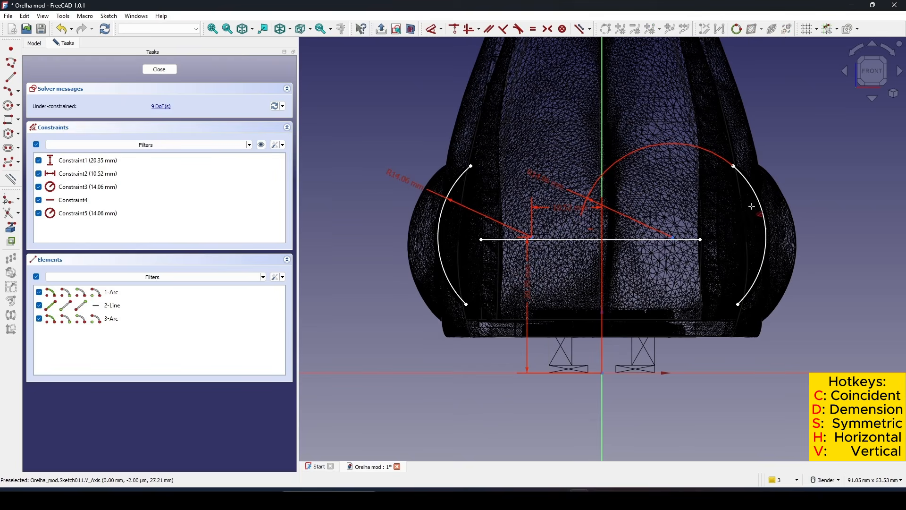
Step: Dimension the mirrored arc centre's vertical and horizontal distances from the origin, accepting the proposed lengths
{"action": "left_click", "coordinate": [763, 213]}
{"action": "key", "text": "k"}
{"action": "key", "text": "a"}
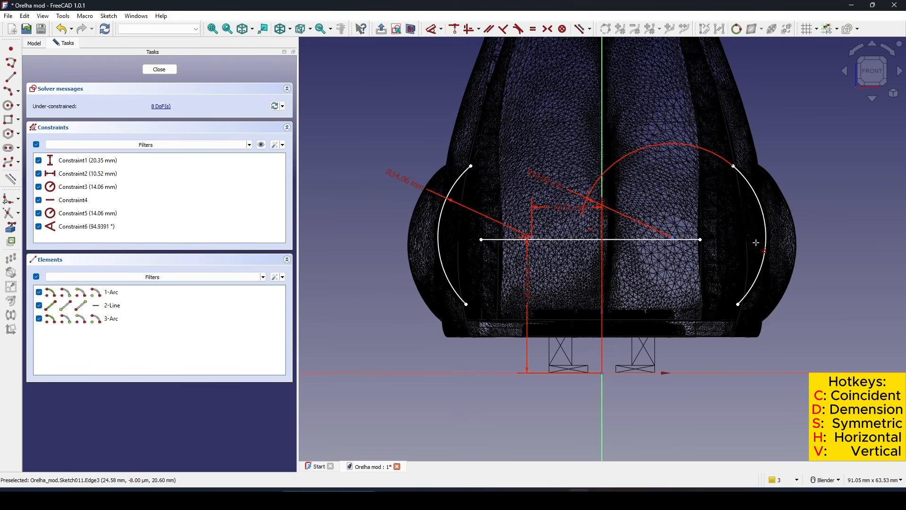
{"action": "left_click", "coordinate": [675, 241]}
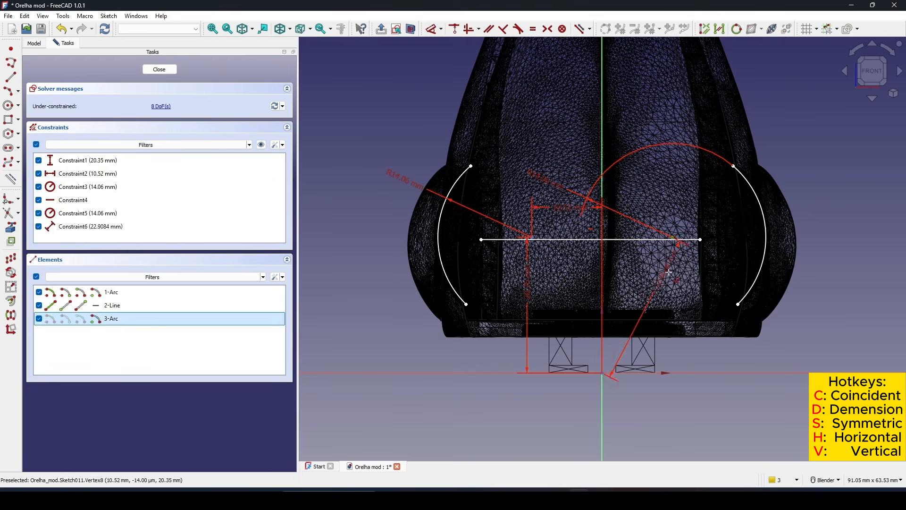
{"action": "left_click", "coordinate": [704, 302]}
{"action": "left_click", "coordinate": [761, 327]}
{"action": "scroll", "coordinate": [708, 271], "scroll_direction": "up", "scroll_amount": 5}
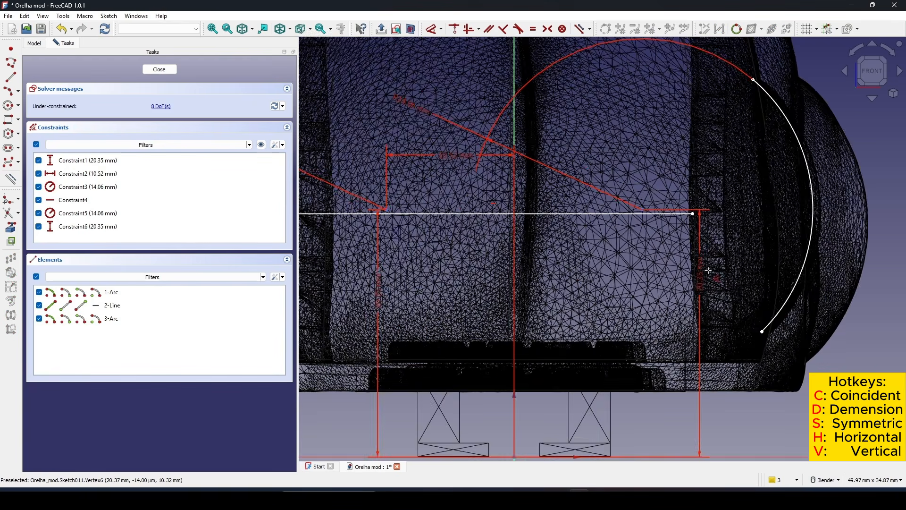
{"action": "left_click", "coordinate": [612, 181]}
{"action": "left_click", "coordinate": [575, 125]}
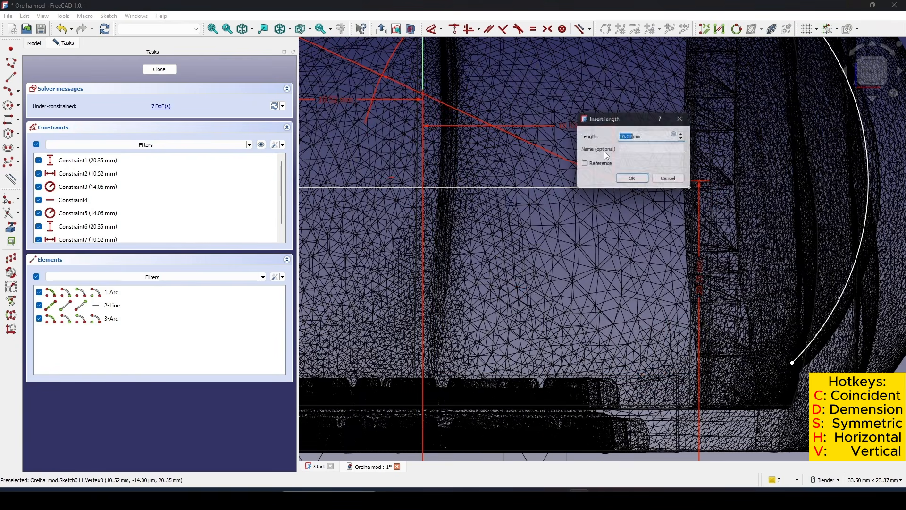
{"action": "left_click", "coordinate": [632, 178]}
{"action": "scroll", "coordinate": [665, 228], "scroll_direction": "down", "scroll_amount": 5}
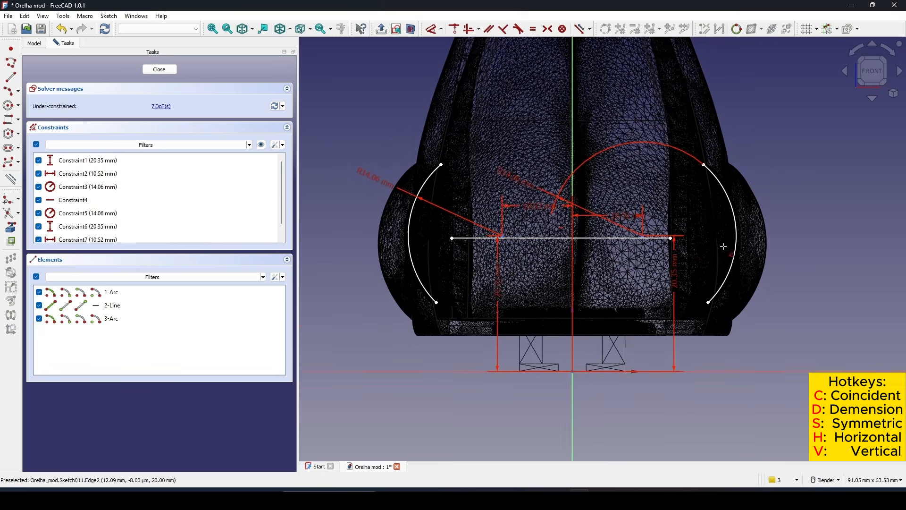
Step: Constrain the horizontal line's left end onto the left arc and make the line pass through that arc's centre
{"action": "scroll", "coordinate": [579, 256], "scroll_direction": "up", "scroll_amount": 1}
{"action": "left_click", "coordinate": [446, 263]}
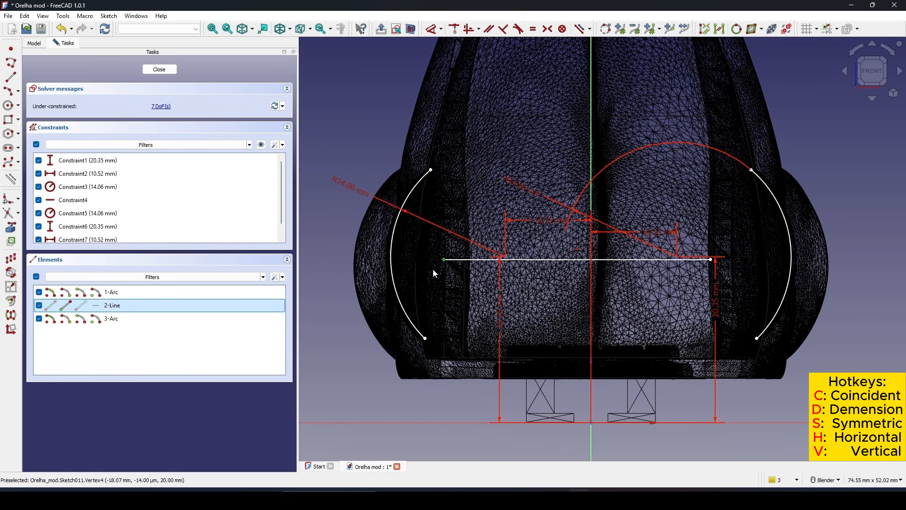
{"action": "scroll", "coordinate": [476, 272], "scroll_direction": "up", "scroll_amount": 3}
{"action": "left_click", "coordinate": [339, 287]}
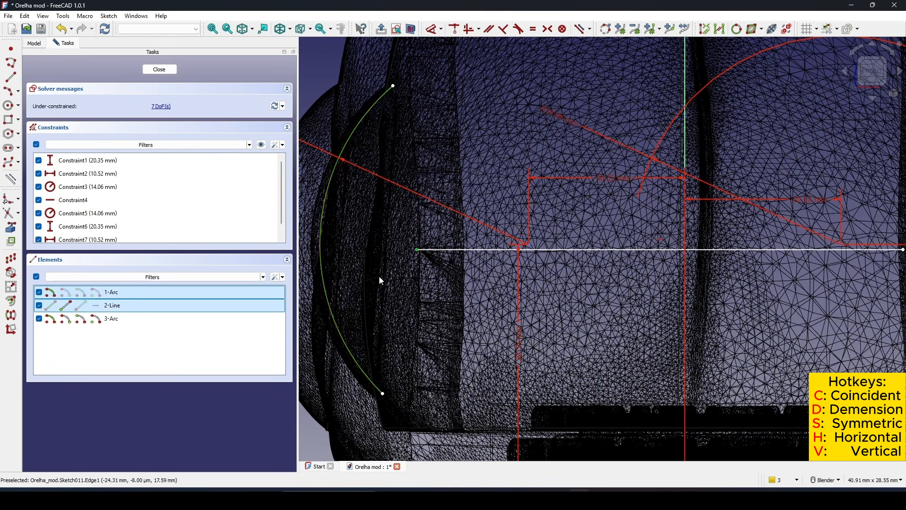
{"action": "key", "text": "c"}
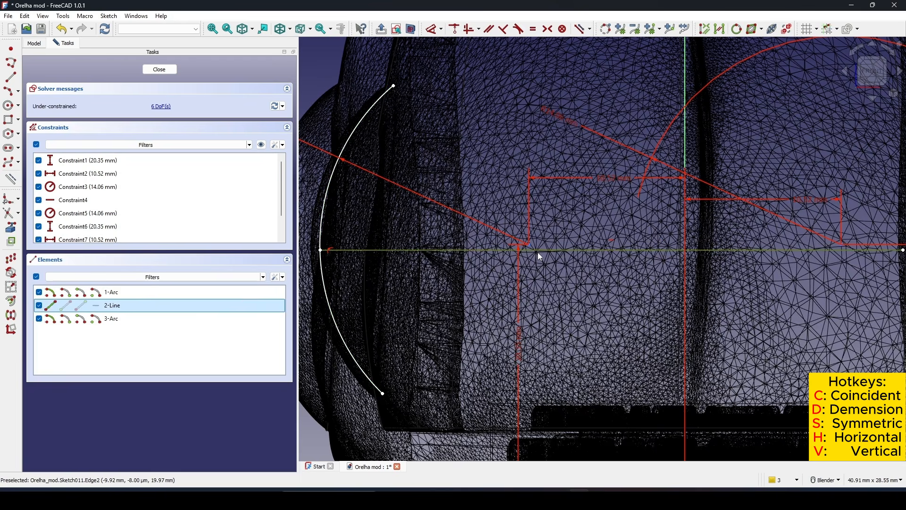
{"action": "left_click", "coordinate": [532, 244]}
{"action": "key", "text": "c"}
{"action": "scroll", "coordinate": [564, 253], "scroll_direction": "down", "scroll_amount": 3}
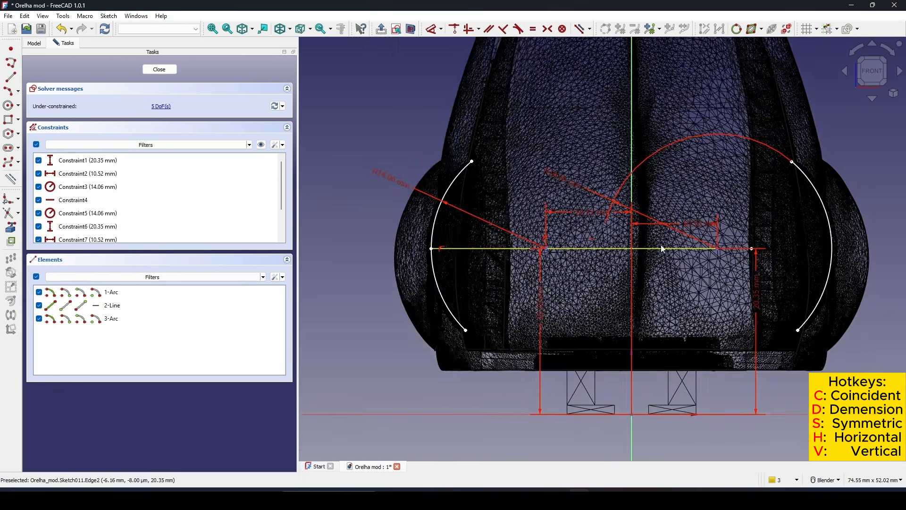
Step: Constrain the horizontal line's right end onto the mirrored arc and remove both arcs' portions below the line
{"action": "middle_click_drag", "start_coordinate": [701, 246], "coordinate": [551, 273], "text": "shift"}
{"action": "scroll", "coordinate": [551, 273], "scroll_direction": "up", "scroll_amount": 1}
{"action": "left_click_drag", "start_coordinate": [641, 321], "coordinate": [564, 329]}
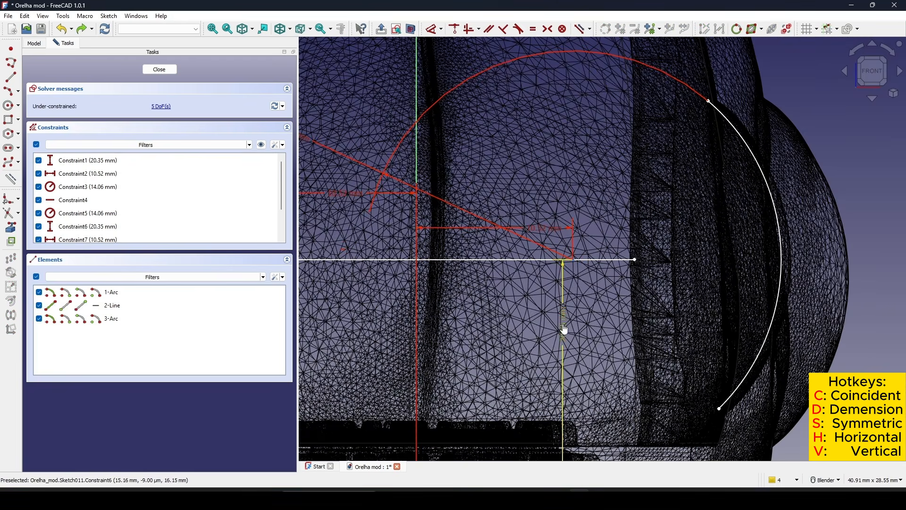
{"action": "left_click", "coordinate": [639, 260]}
{"action": "left_click", "coordinate": [779, 248]}
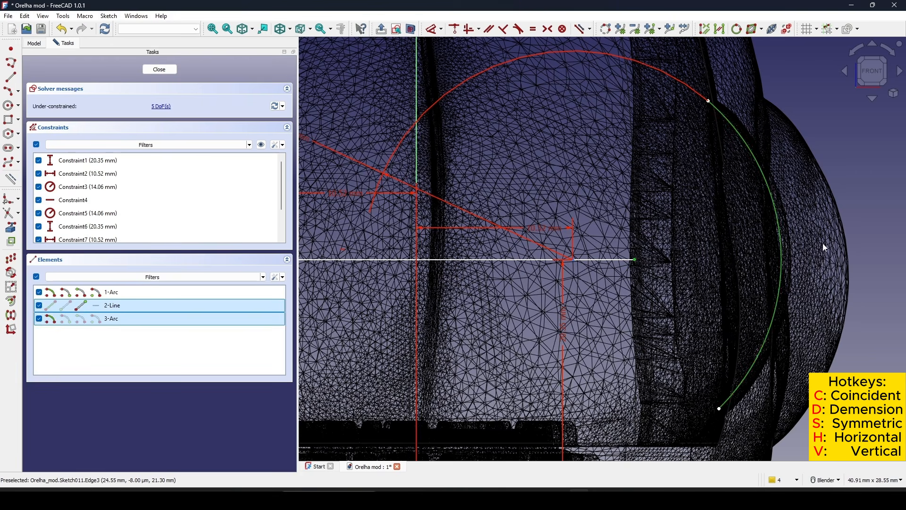
{"action": "key", "text": "c"}
{"action": "scroll", "coordinate": [821, 243], "scroll_direction": "down", "scroll_amount": 3}
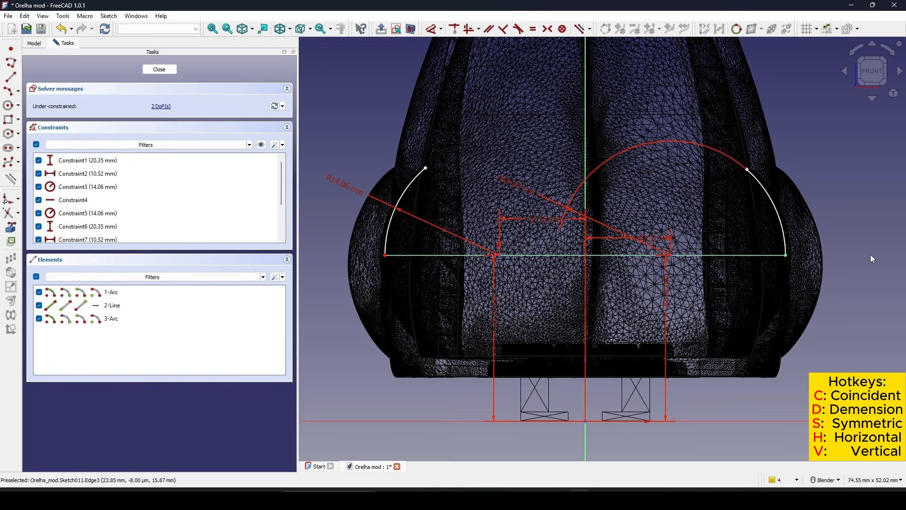
Step: Close the profile with a horizontal line about 39 mm long between the arcs' upper ends, and finish the sketch
{"action": "middle_click_drag", "start_coordinate": [683, 190], "coordinate": [673, 222], "text": "shift"}
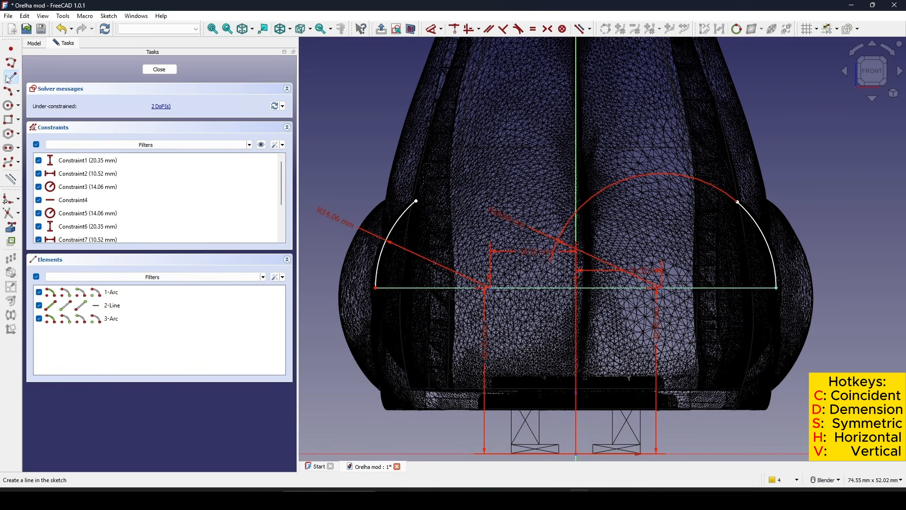
{"action": "left_click", "coordinate": [10, 77]}
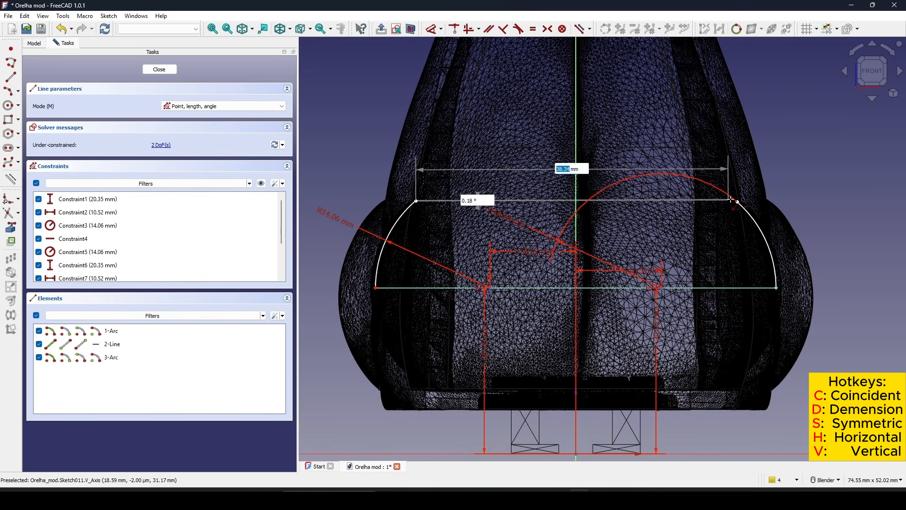
{"action": "left_click", "coordinate": [737, 201]}
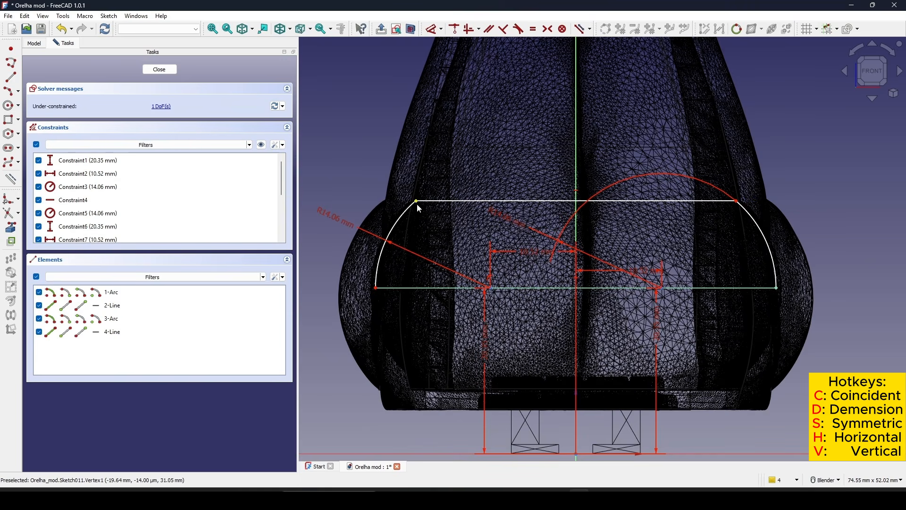
{"action": "mouse_move", "coordinate": [417, 204]}
{"action": "left_mouse_down"}
{"action": "mouse_move", "coordinate": [444, 204]}
{"action": "mouse_move", "coordinate": [422, 208]}
{"action": "left_mouse_up"}
{"action": "left_click", "coordinate": [159, 69]}
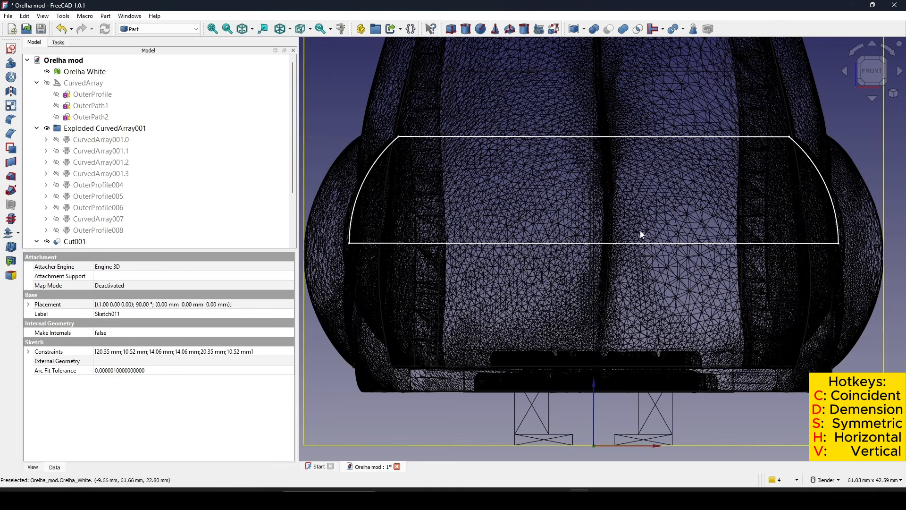
Step: Hide the Orelha White mesh and display the solid model in the Flat lines draw style
{"action": "mouse_move", "coordinate": [640, 230]}
{"action": "middle_mouse_down"}
{"action": "mouse_move", "coordinate": [629, 253]}
{"action": "mouse_move", "coordinate": [698, 256]}
{"action": "mouse_move", "coordinate": [644, 276]}
{"action": "middle_mouse_up"}
{"action": "left_click", "coordinate": [763, 255]}
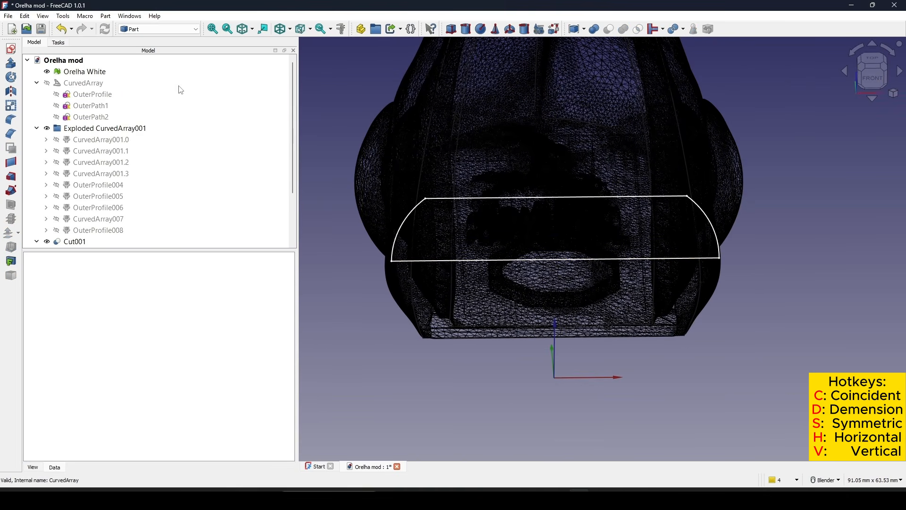
{"action": "left_click", "coordinate": [85, 71]}
{"action": "key", "text": "space"}
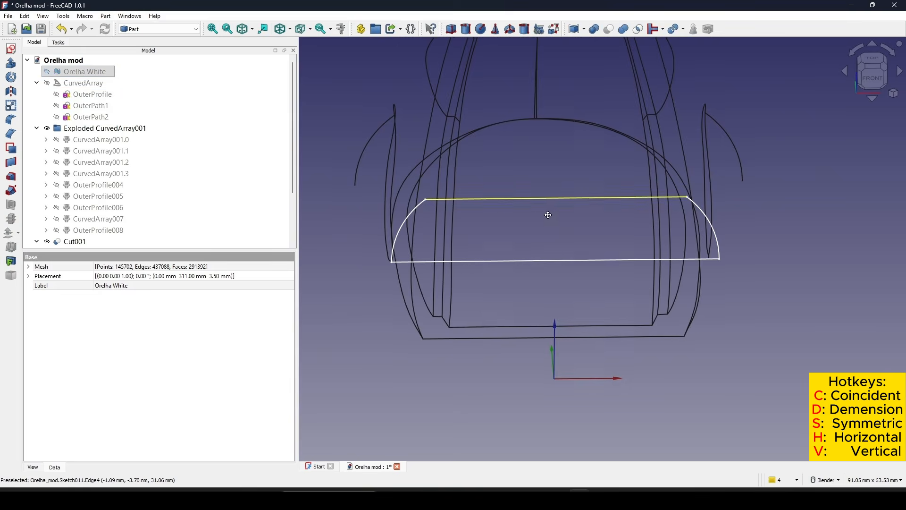
{"action": "middle_click_drag", "start_coordinate": [546, 213], "coordinate": [543, 248]}
{"action": "scroll", "coordinate": [94, 199], "scroll_direction": "down", "scroll_amount": 2}
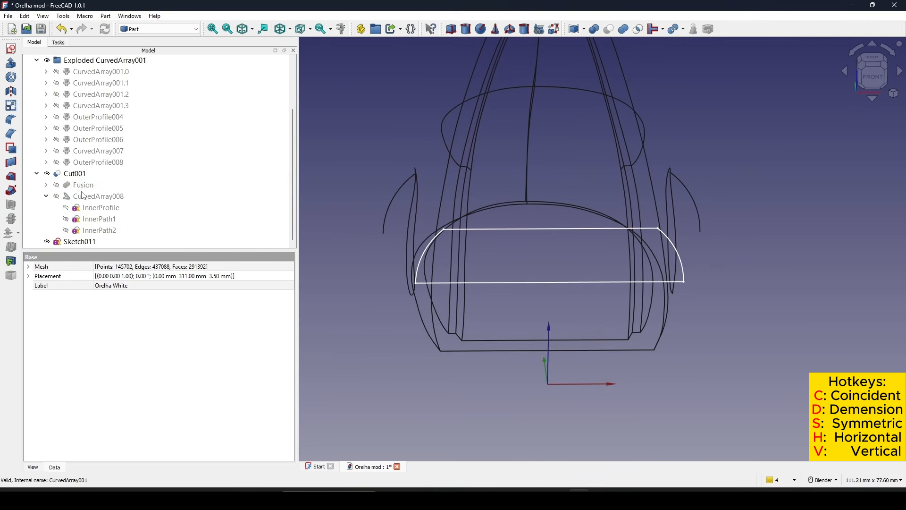
{"action": "left_click", "coordinate": [253, 30]}
{"action": "left_click", "coordinate": [290, 29]}
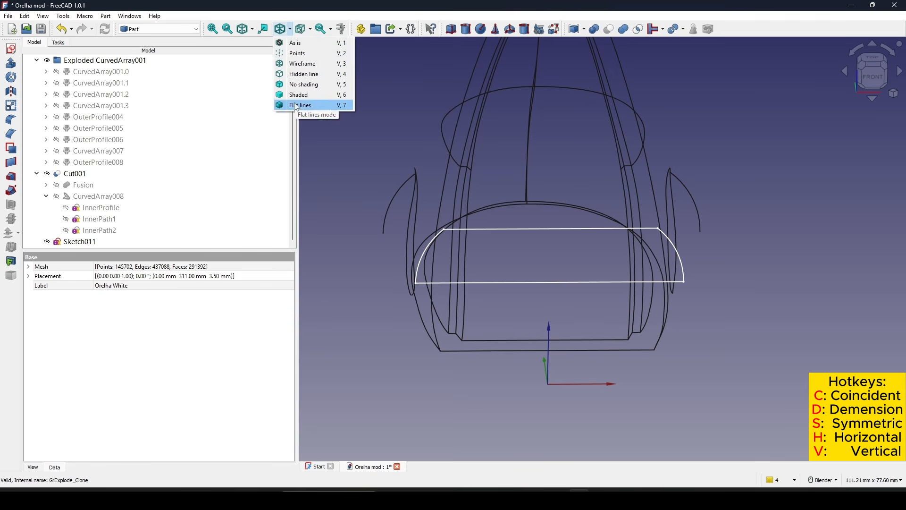
{"action": "left_click", "coordinate": [309, 105]}
{"action": "mouse_move", "coordinate": [574, 265]}
{"action": "middle_mouse_down"}
{"action": "mouse_move", "coordinate": [609, 257]}
{"action": "mouse_move", "coordinate": [634, 283]}
{"action": "mouse_move", "coordinate": [663, 264]}
{"action": "mouse_move", "coordinate": [655, 302]}
{"action": "mouse_move", "coordinate": [637, 292]}
{"action": "middle_mouse_up"}
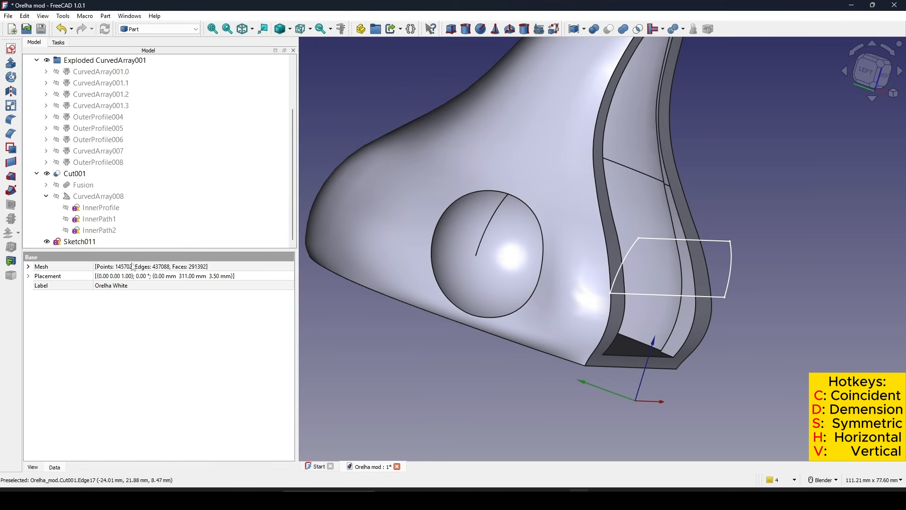
Step: Set the Y position of Sketch011, the side-bulge profile, to 26 mm
{"action": "left_click", "coordinate": [78, 242]}
{"action": "left_click", "coordinate": [29, 304]}
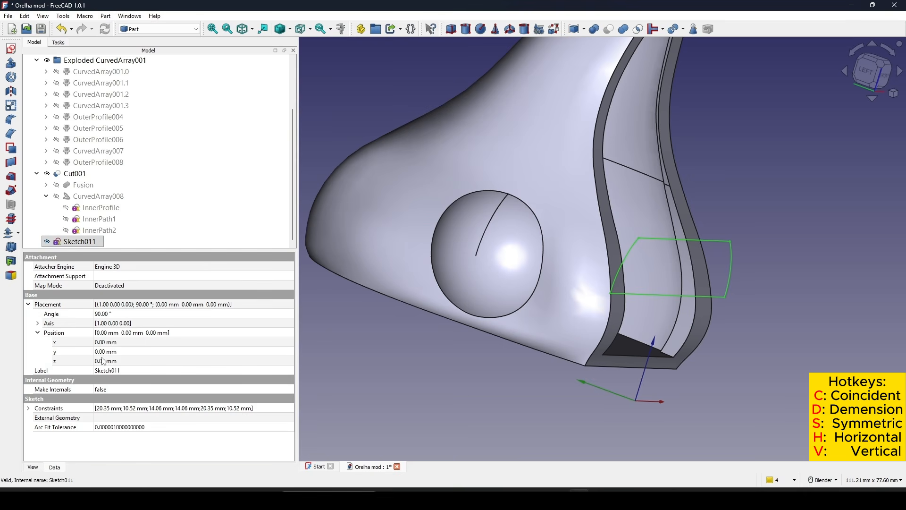
{"action": "type", "text": "25"}
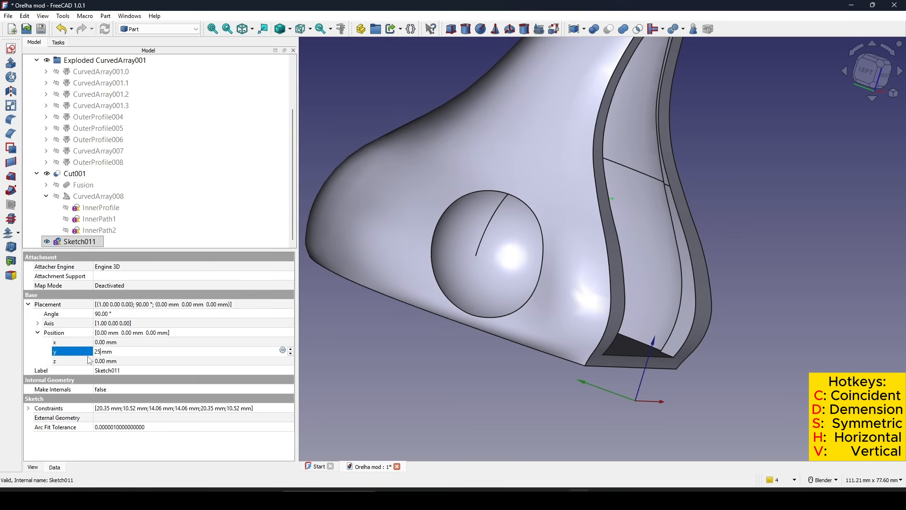
{"action": "key", "text": "Return"}
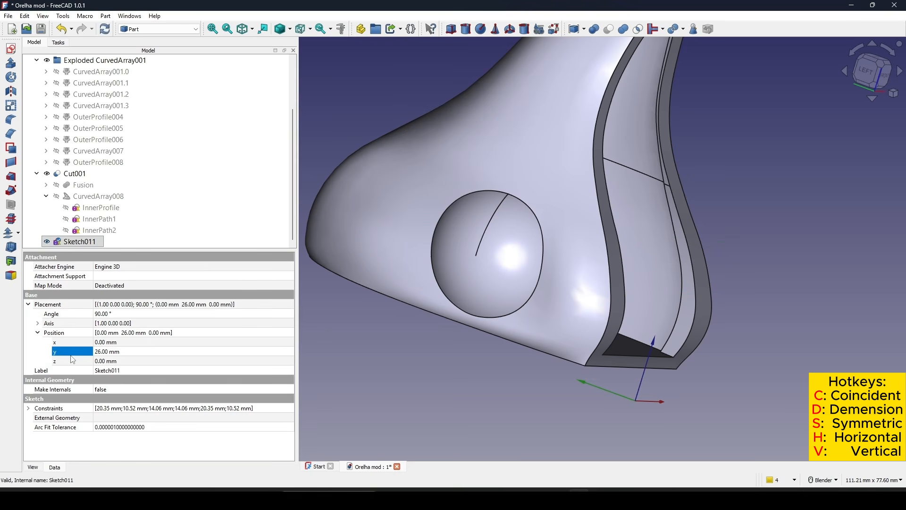
Step: Revolve the side-bulge profile 360° about its lower horizontal line as a solid
{"action": "middle_click_drag", "start_coordinate": [643, 271], "coordinate": [442, 275]}
{"action": "middle_click_drag", "start_coordinate": [722, 265], "coordinate": [651, 283], "text": "shift"}
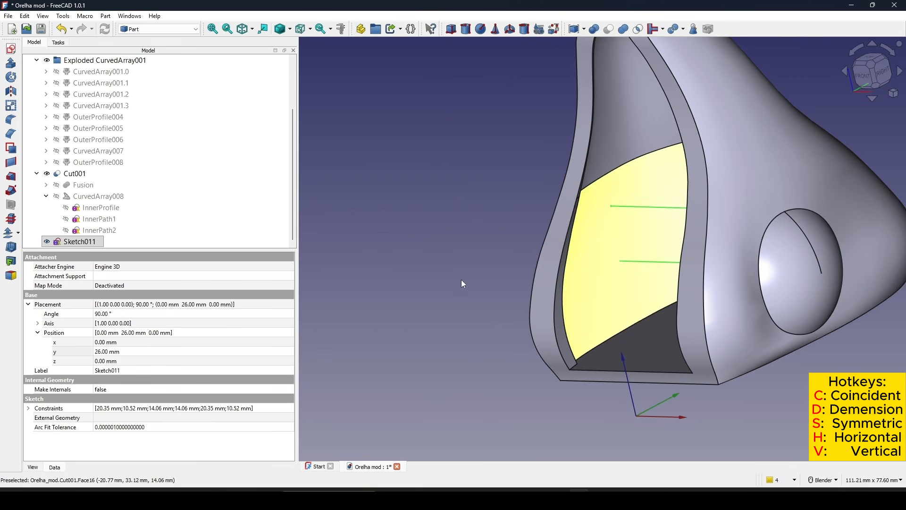
{"action": "left_click", "coordinate": [17, 79]}
{"action": "left_click", "coordinate": [159, 291]}
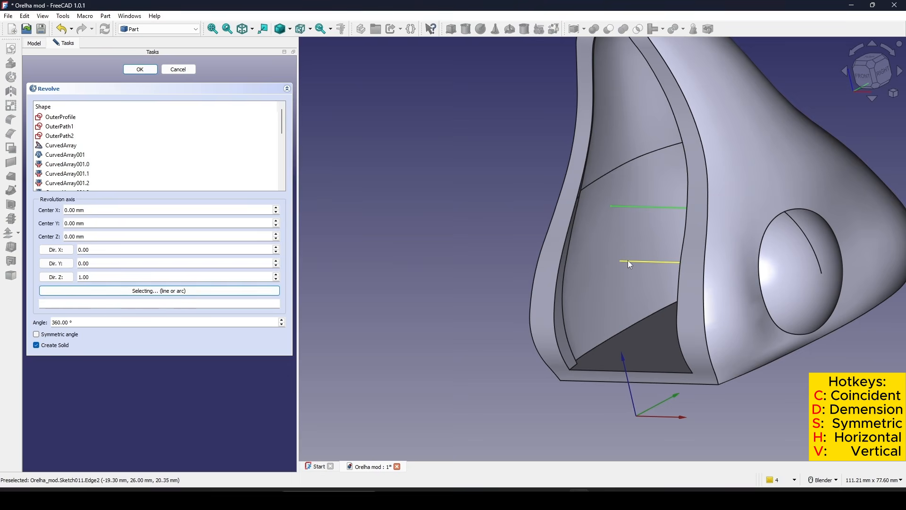
{"action": "left_click", "coordinate": [650, 261]}
{"action": "left_click", "coordinate": [139, 69]}
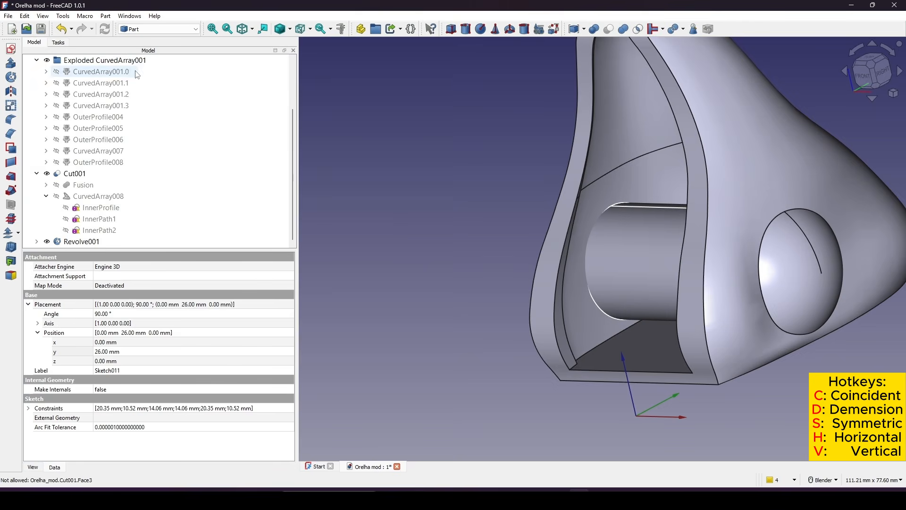
Step: Subtract the revolved solid from the hollow ear body with a Cut
{"action": "middle_click_drag", "start_coordinate": [642, 273], "coordinate": [621, 351]}
{"action": "left_click", "coordinate": [621, 350]}
{"action": "left_click", "coordinate": [623, 247], "text": "ctrl"}
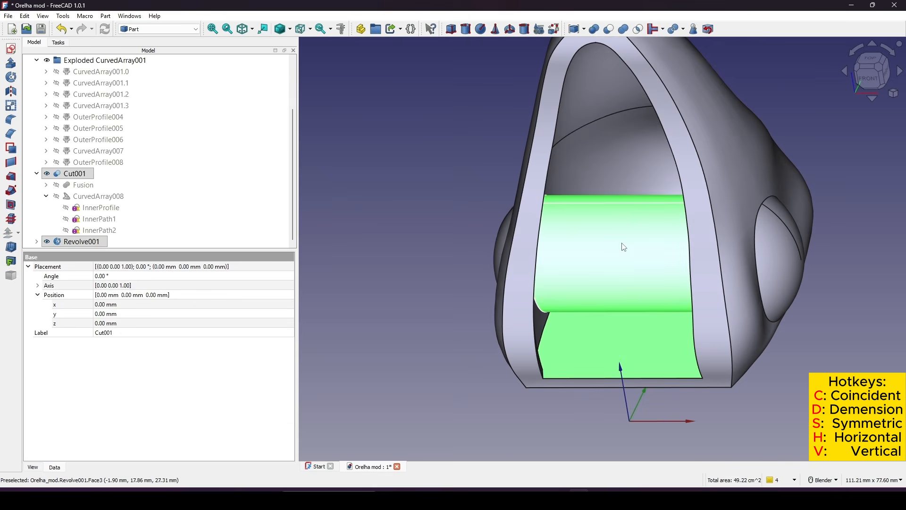
{"action": "left_click", "coordinate": [608, 29]}
{"action": "middle_click_drag", "start_coordinate": [660, 270], "coordinate": [623, 287]}
{"action": "middle_click_drag", "start_coordinate": [683, 279], "coordinate": [613, 317]}
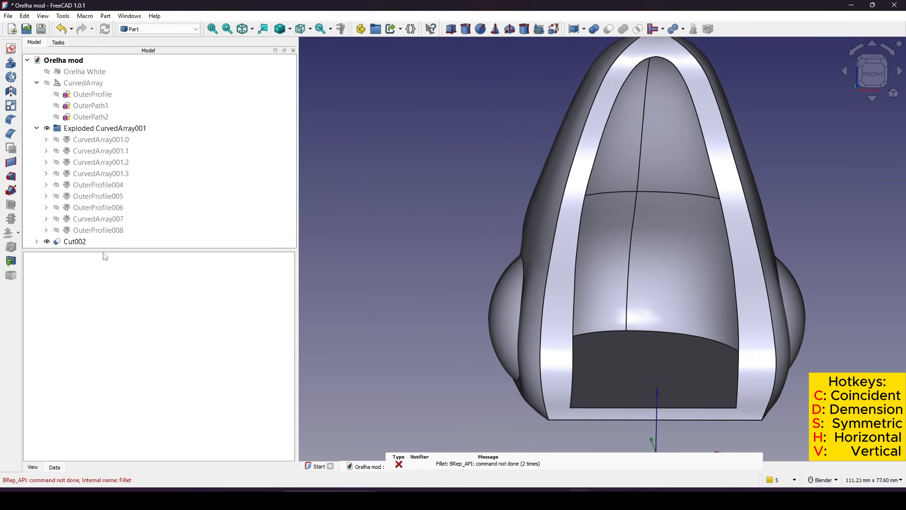
Step: Show the Orelha White mesh again over the body and switch the draw style to As is
{"action": "left_click", "coordinate": [72, 75]}
{"action": "key", "text": "space"}
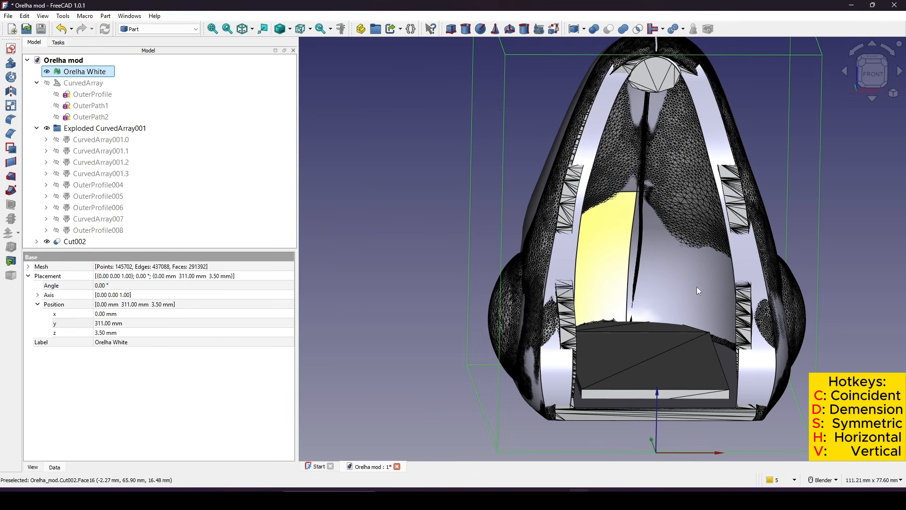
{"action": "key", "text": "v"}
{"action": "key", "text": "6"}
{"action": "scroll", "coordinate": [869, 171], "scroll_direction": "up", "scroll_amount": 2}
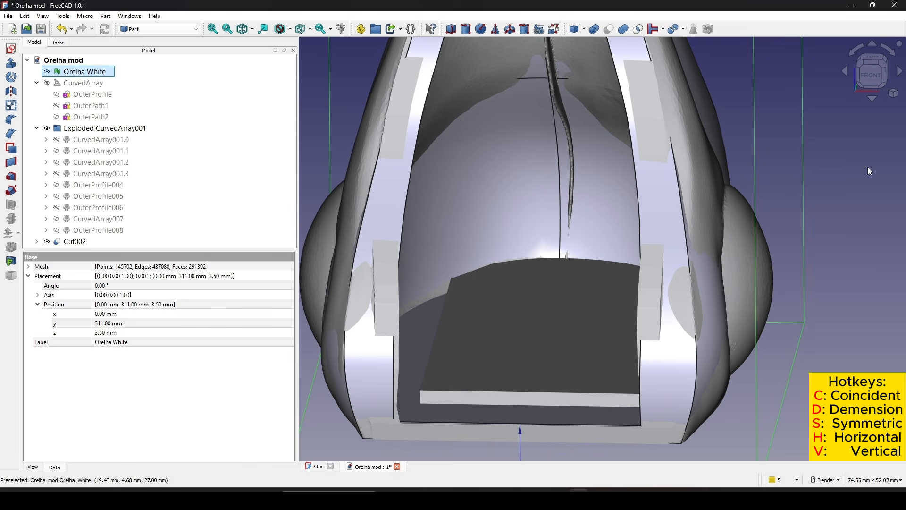
Step: From the front view, start a new sketch on the XZ plane and restore the As is draw style
{"action": "left_click", "coordinate": [871, 73]}
{"action": "scroll", "coordinate": [635, 186], "scroll_direction": "up", "scroll_amount": 3}
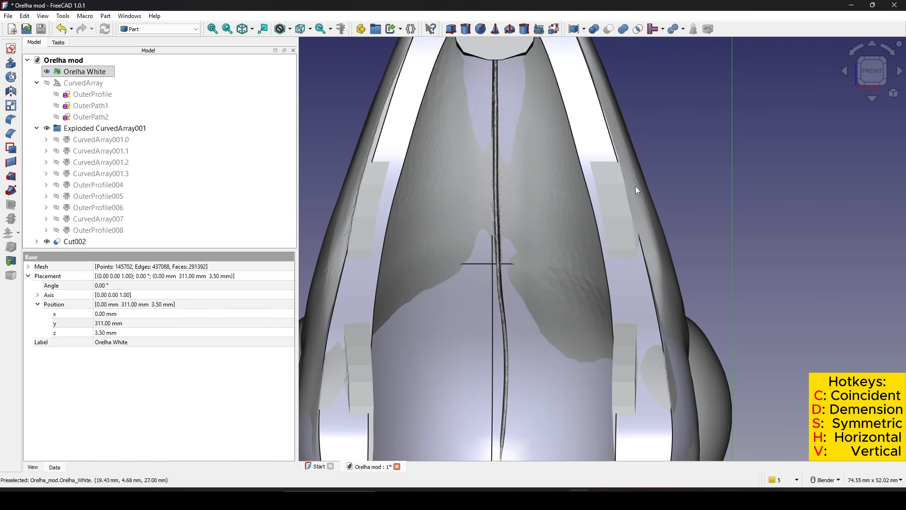
{"action": "scroll", "coordinate": [635, 189], "scroll_direction": "down", "scroll_amount": 3}
{"action": "middle_click_drag", "start_coordinate": [638, 244], "coordinate": [660, 95], "text": "shift"}
{"action": "left_click", "coordinate": [639, 166]}
{"action": "scroll", "coordinate": [637, 167], "scroll_direction": "up", "scroll_amount": 3}
{"action": "middle_click_drag", "start_coordinate": [632, 179], "coordinate": [626, 214], "text": "shift"}
{"action": "left_click", "coordinate": [851, 234]}
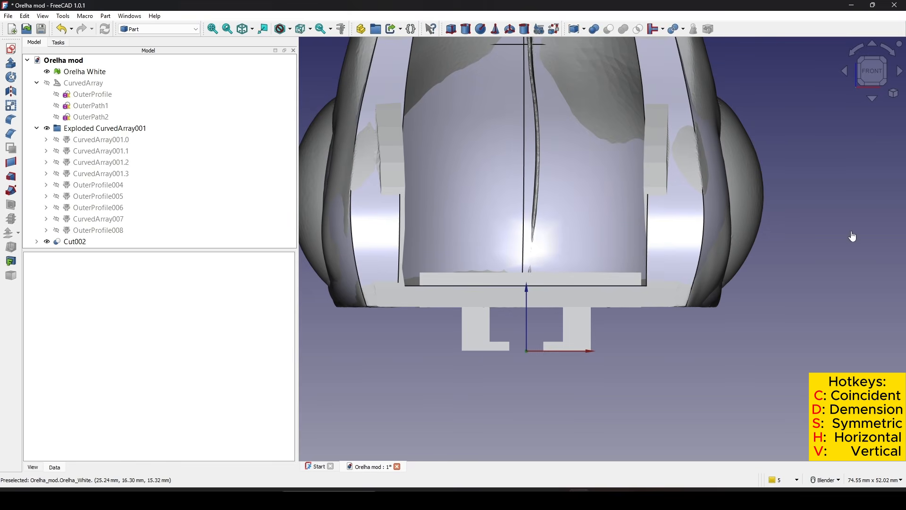
{"action": "middle_click_drag", "start_coordinate": [686, 248], "coordinate": [686, 260], "text": "shift"}
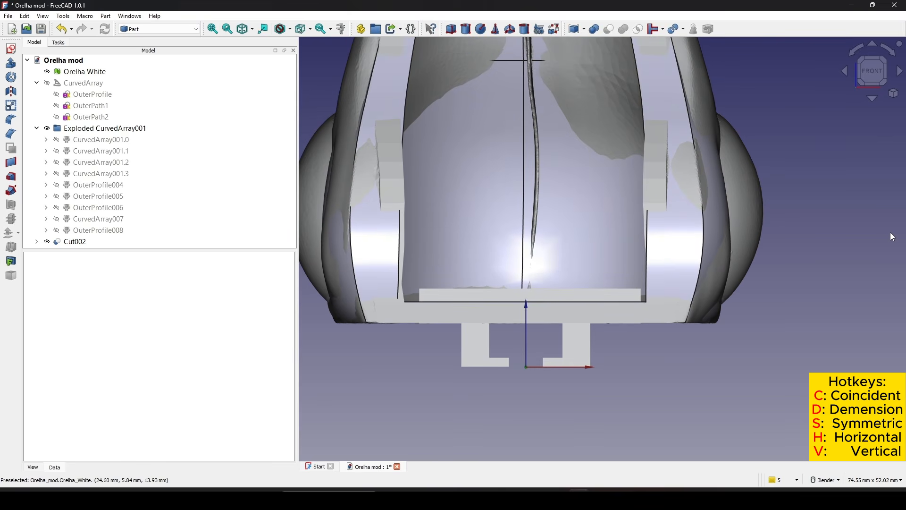
{"action": "left_click", "coordinate": [11, 48]}
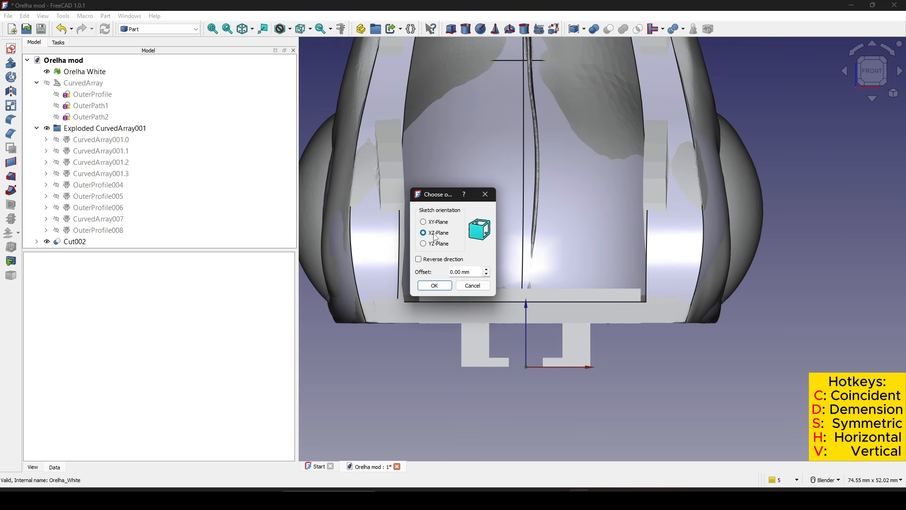
{"action": "left_click", "coordinate": [434, 285]}
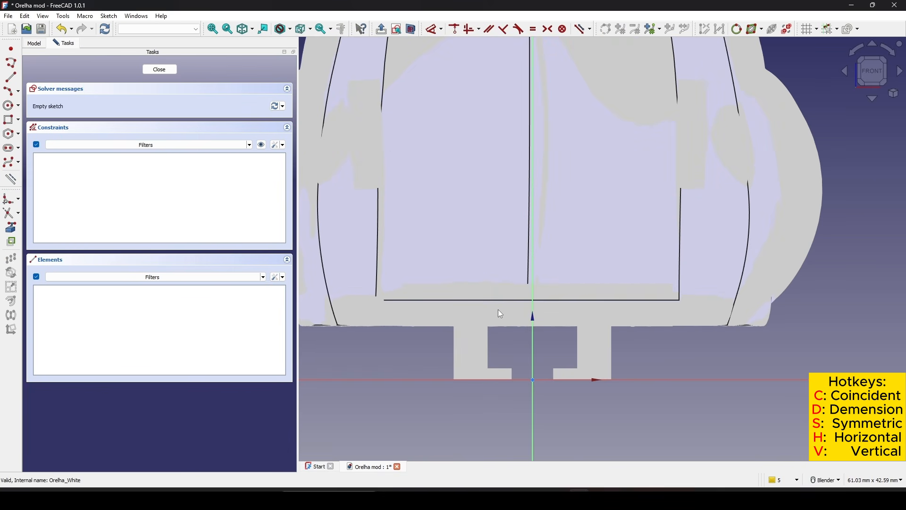
{"action": "left_click", "coordinate": [282, 30]}
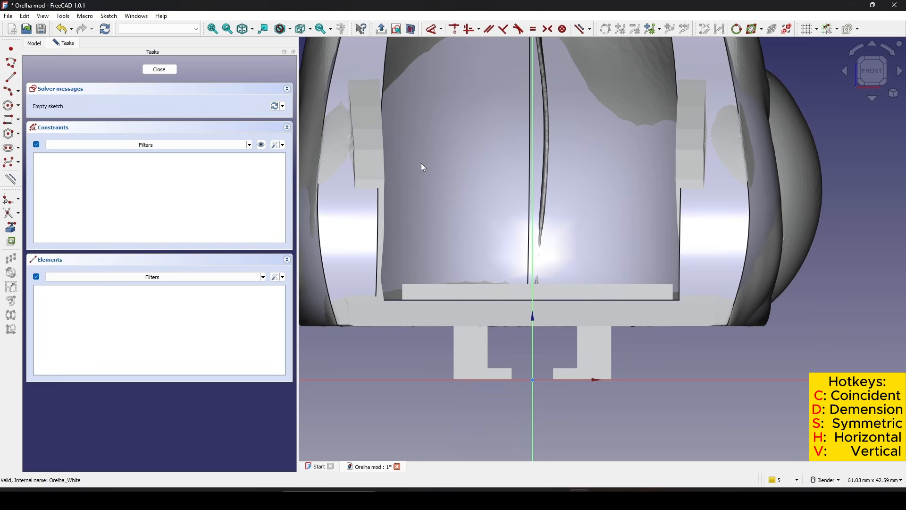
Step: Sketch a rectangle about 27 mm wide and 1.6 mm high over the thin plate at the mesh's base
{"action": "scroll", "coordinate": [519, 307], "scroll_direction": "up", "scroll_amount": 2}
{"action": "left_click", "coordinate": [10, 77]}
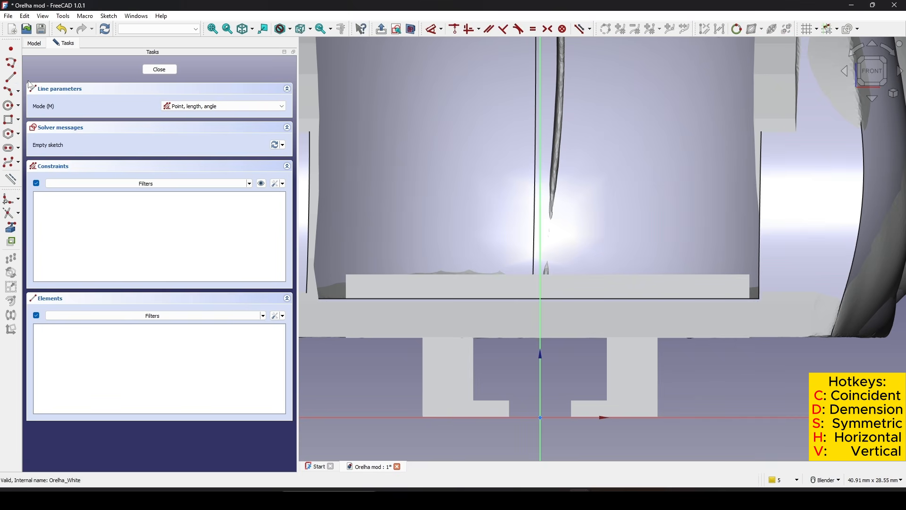
{"action": "left_click", "coordinate": [8, 120]}
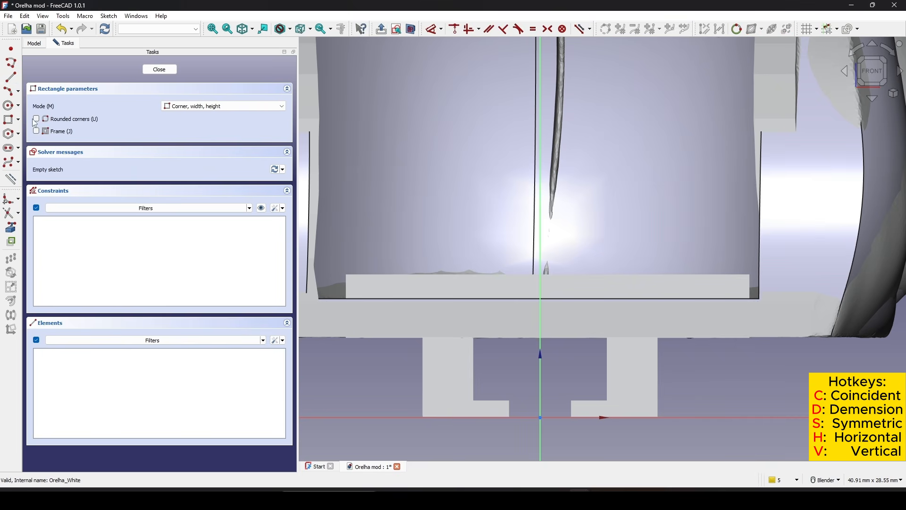
{"action": "left_click", "coordinate": [344, 275]}
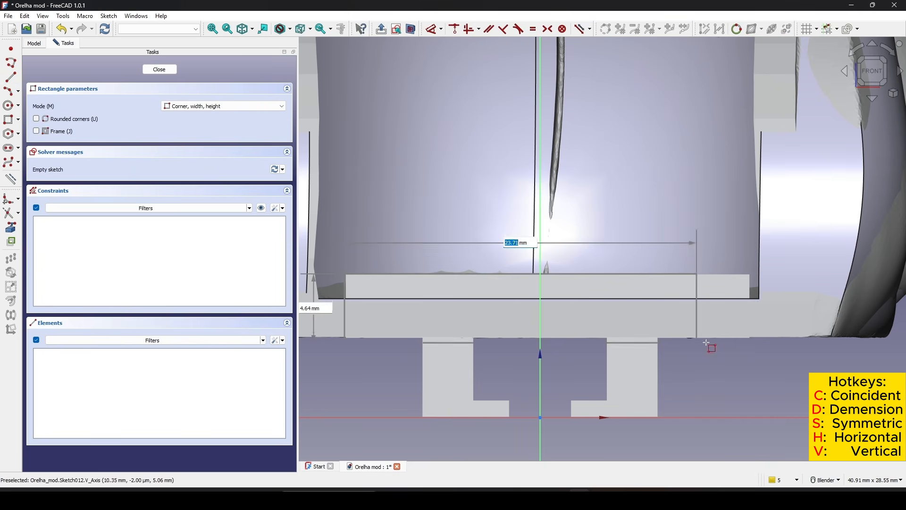
{"action": "left_click", "coordinate": [748, 299]}
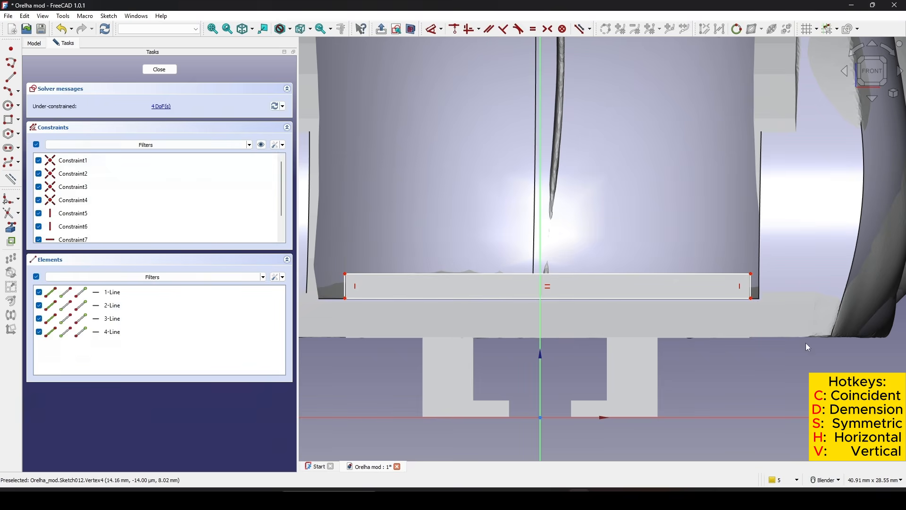
Step: Dimension the rectangle's lower right corner to a vertical distance of 8 mm from the horizontal axis
{"action": "scroll", "coordinate": [805, 343], "scroll_direction": "up", "scroll_amount": 2}
{"action": "left_click", "coordinate": [735, 300]}
{"action": "key", "text": "d"}
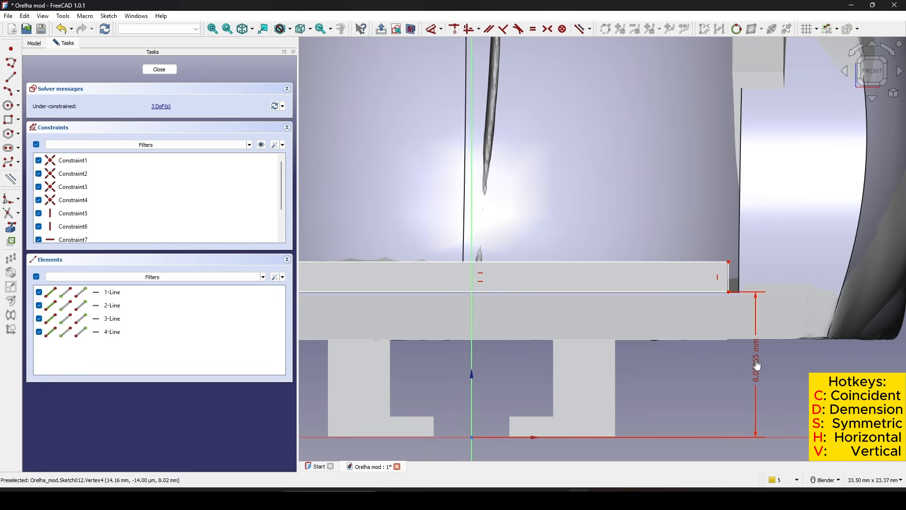
{"action": "left_click", "coordinate": [755, 368]}
{"action": "key", "text": "Return"}
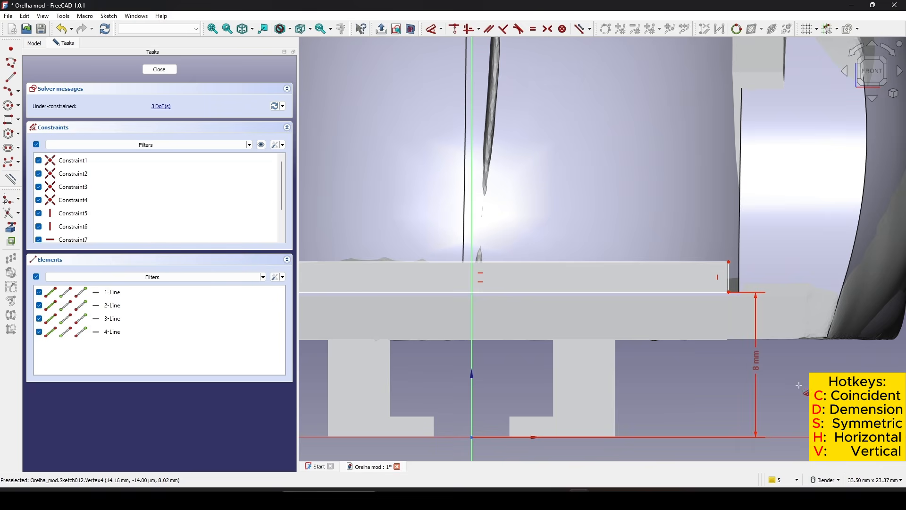
Step: Nudge the rectangle's right end to match the right end of the mesh plate
{"action": "scroll", "coordinate": [692, 360], "scroll_direction": "down", "scroll_amount": 2}
{"action": "scroll", "coordinate": [450, 334], "scroll_direction": "up", "scroll_amount": 1}
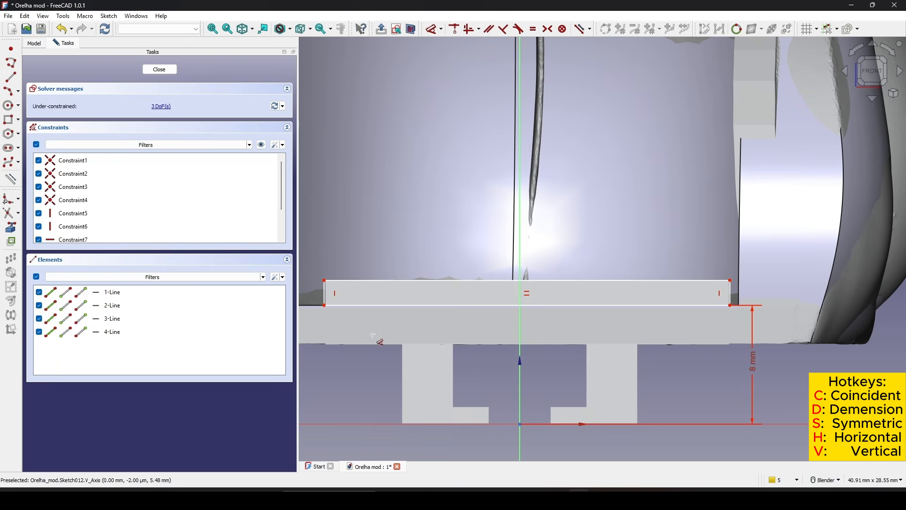
{"action": "scroll", "coordinate": [661, 324], "scroll_direction": "down", "scroll_amount": 1}
{"action": "scroll", "coordinate": [774, 300], "scroll_direction": "up", "scroll_amount": 6}
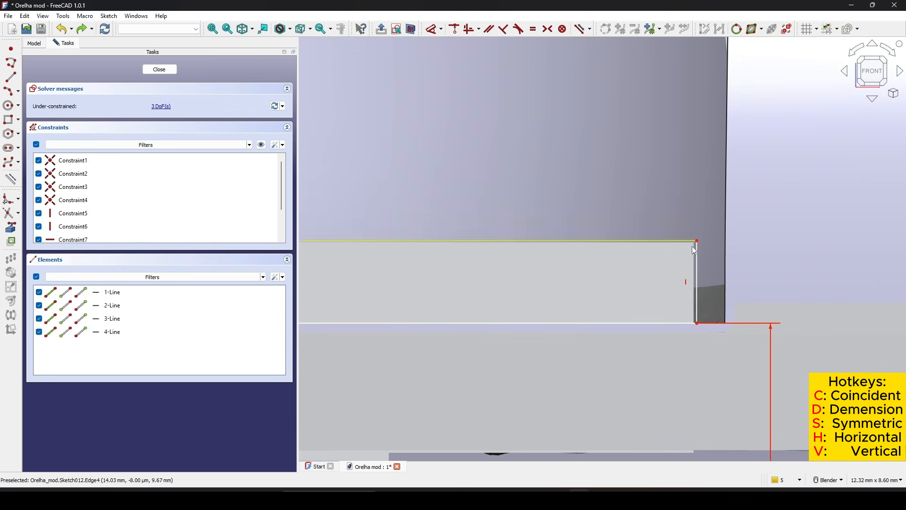
{"action": "left_click_drag", "start_coordinate": [695, 250], "coordinate": [695, 249]}
{"action": "scroll", "coordinate": [638, 266], "scroll_direction": "down", "scroll_amount": 2}
Step: Adjust the rectangle's left side to line up with the mesh plate's left end, and finish the sketch
{"action": "middle_click_drag", "start_coordinate": [639, 266], "coordinate": [872, 273], "text": "shift"}
{"action": "scroll", "coordinate": [872, 273], "scroll_direction": "down", "scroll_amount": 1}
{"action": "middle_click_drag", "start_coordinate": [400, 291], "coordinate": [600, 306], "text": "shift"}
{"action": "scroll", "coordinate": [598, 305], "scroll_direction": "down", "scroll_amount": 1}
{"action": "scroll", "coordinate": [594, 304], "scroll_direction": "up", "scroll_amount": 1}
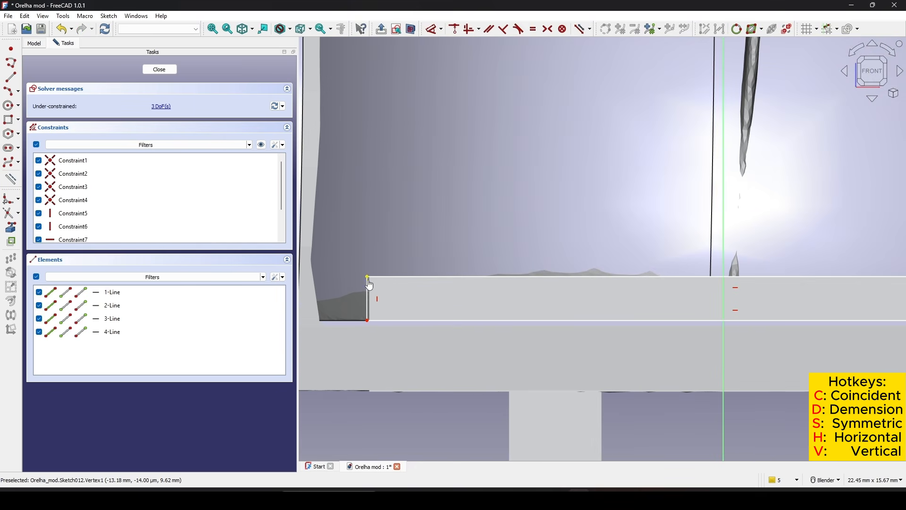
{"action": "left_click_drag", "start_coordinate": [367, 277], "coordinate": [370, 278]}
{"action": "scroll", "coordinate": [475, 292], "scroll_direction": "down", "scroll_amount": 4}
{"action": "scroll", "coordinate": [573, 293], "scroll_direction": "up", "scroll_amount": 3}
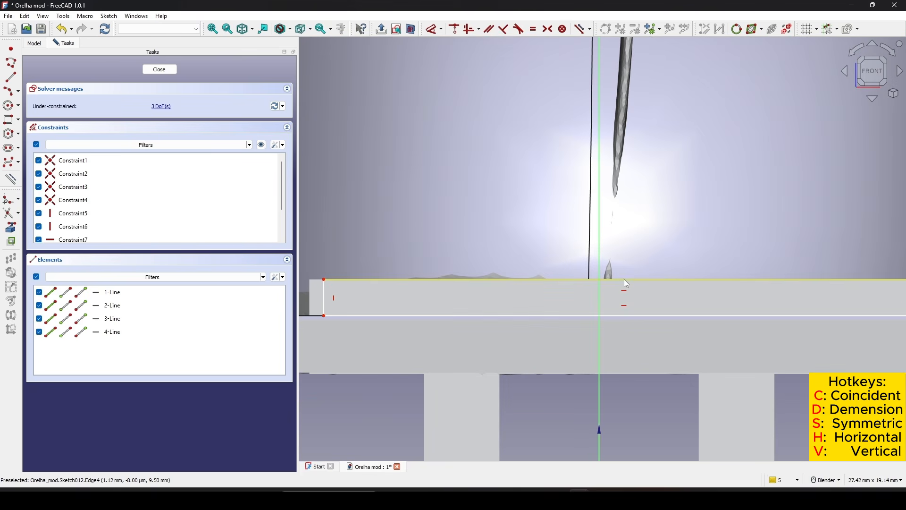
{"action": "left_click", "coordinate": [624, 279]}
{"action": "middle_click_drag", "start_coordinate": [345, 305], "coordinate": [471, 320], "text": "shift"}
{"action": "scroll", "coordinate": [472, 319], "scroll_direction": "up", "scroll_amount": 3}
{"action": "left_click_drag", "start_coordinate": [441, 336], "coordinate": [417, 336]}
{"action": "scroll", "coordinate": [463, 336], "scroll_direction": "down", "scroll_amount": 5}
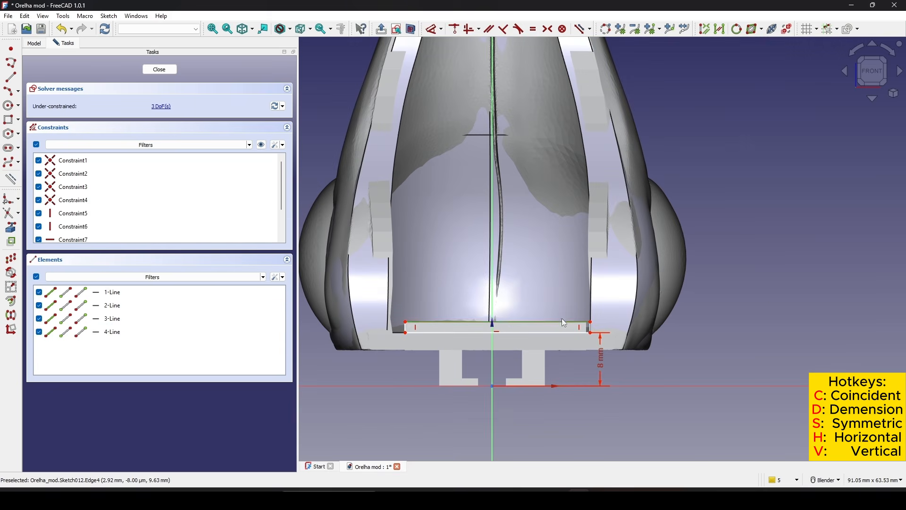
{"action": "left_click", "coordinate": [562, 319]}
{"action": "left_click", "coordinate": [166, 70]}
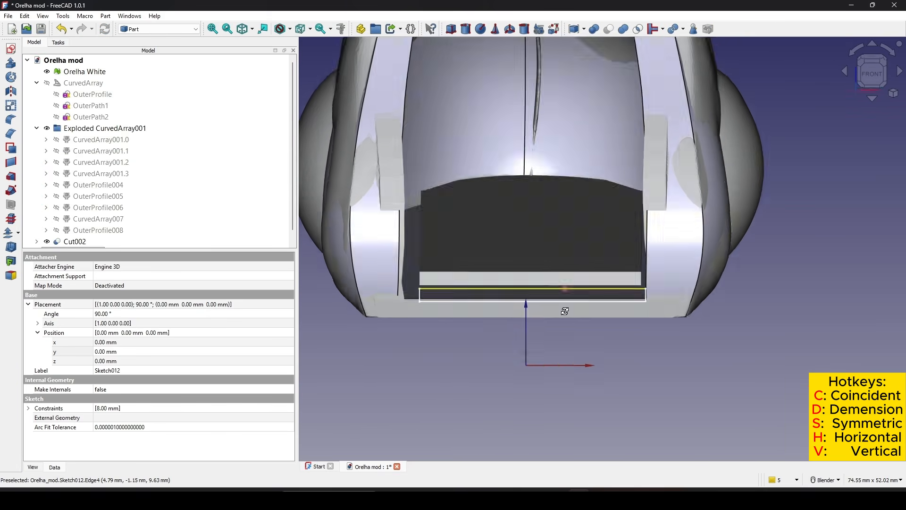
{"action": "scroll", "coordinate": [579, 324], "scroll_direction": "up", "scroll_amount": 3}
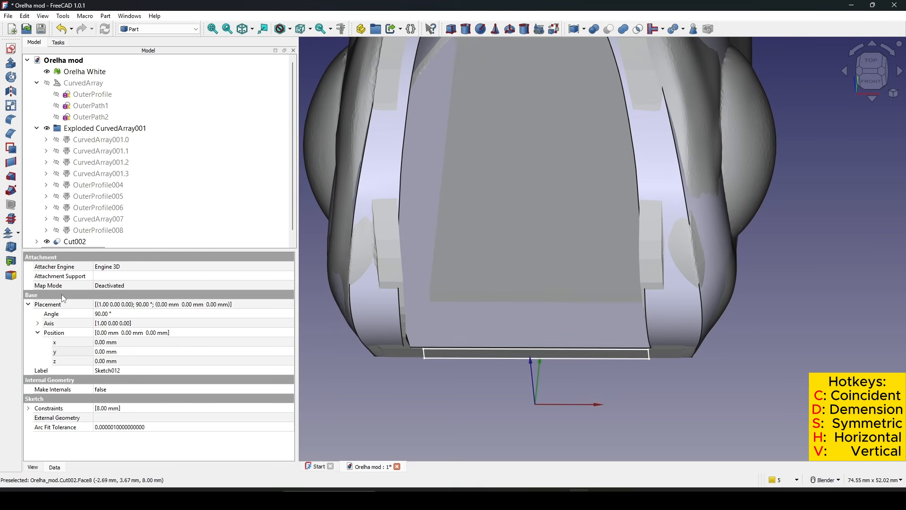
{"action": "scroll", "coordinate": [59, 248], "scroll_direction": "down", "scroll_amount": 1}
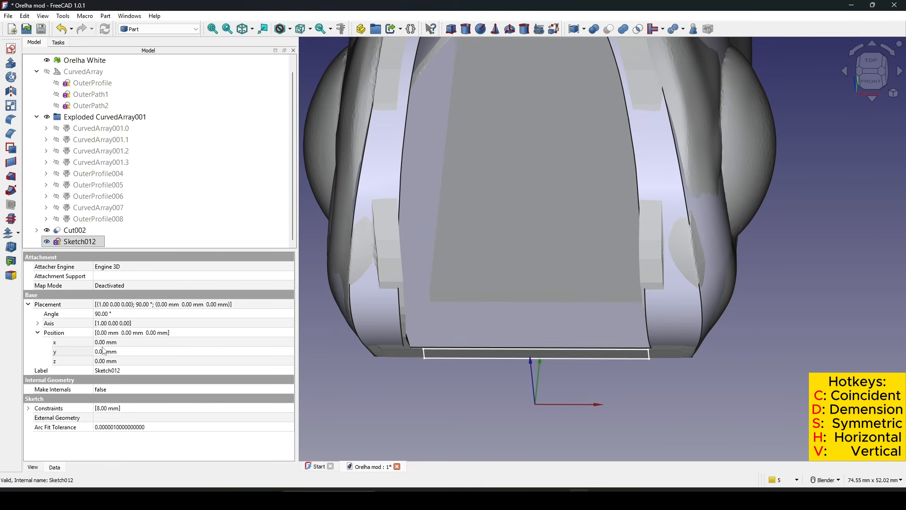
Step: Set the base plate sketch's Y position to 10 mm
{"action": "left_click", "coordinate": [152, 351]}
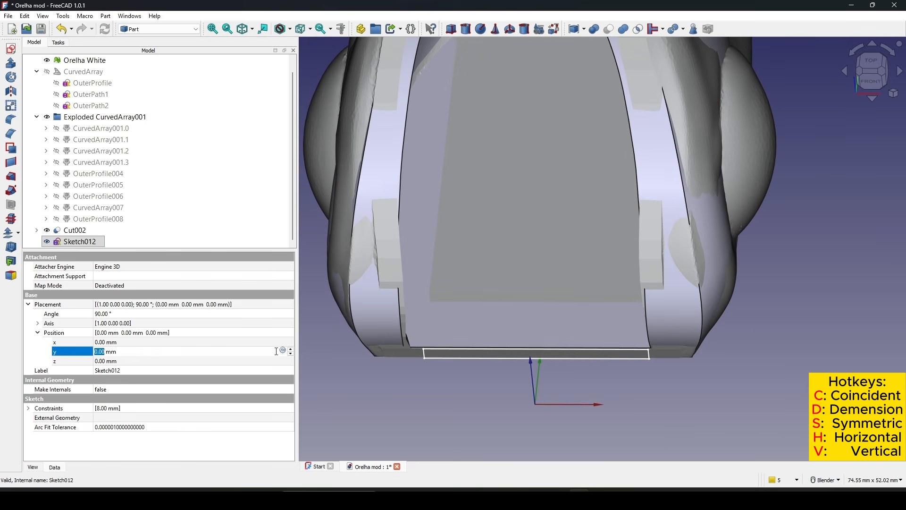
{"action": "left_click", "coordinate": [290, 350]}
{"action": "left_click", "coordinate": [290, 349]}
{"action": "left_click", "coordinate": [291, 349]}
{"action": "left_click", "coordinate": [291, 349]}
{"action": "left_click", "coordinate": [291, 349]}
{"action": "left_click", "coordinate": [290, 349]}
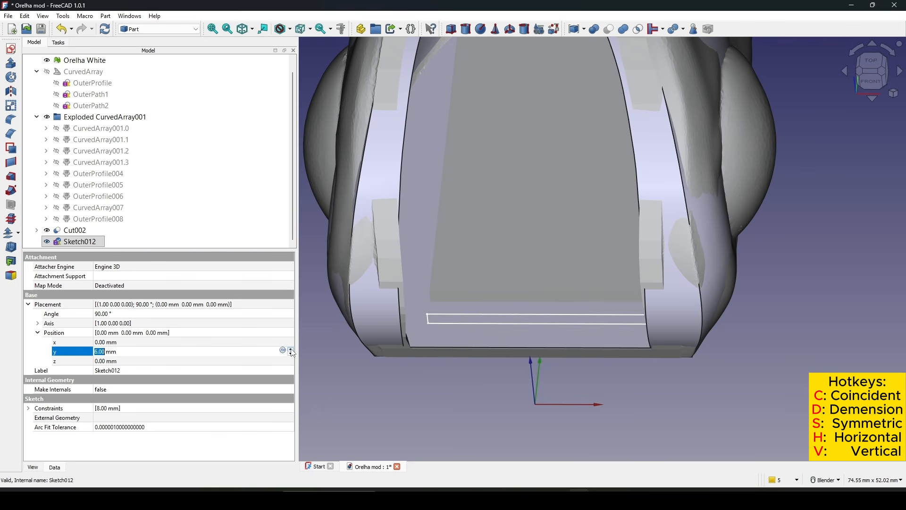
{"action": "double_click", "coordinate": [290, 349]}
{"action": "left_click", "coordinate": [290, 349]}
{"action": "left_click", "coordinate": [290, 349]}
{"action": "middle_click_drag", "start_coordinate": [590, 321], "coordinate": [635, 309]}
{"action": "scroll", "coordinate": [635, 311], "scroll_direction": "up", "scroll_amount": 2}
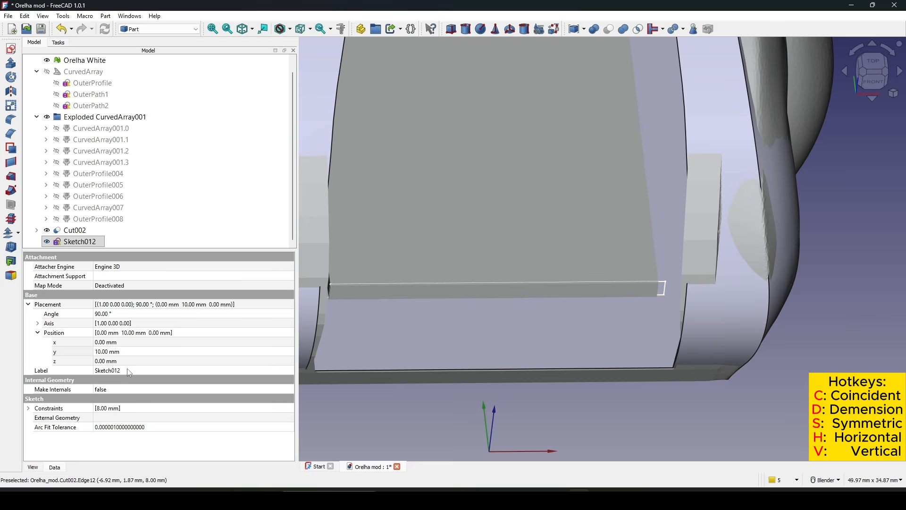
Step: Hide the Orelha White mesh so only the solid and the plate sketch are shown
{"action": "middle_click_drag", "start_coordinate": [626, 343], "coordinate": [610, 358], "text": "shift"}
{"action": "scroll", "coordinate": [647, 375], "scroll_direction": "down", "scroll_amount": 1}
{"action": "scroll", "coordinate": [610, 338], "scroll_direction": "down", "scroll_amount": 1}
{"action": "scroll", "coordinate": [611, 339], "scroll_direction": "down", "scroll_amount": 2}
{"action": "scroll", "coordinate": [114, 136], "scroll_direction": "up", "scroll_amount": 1}
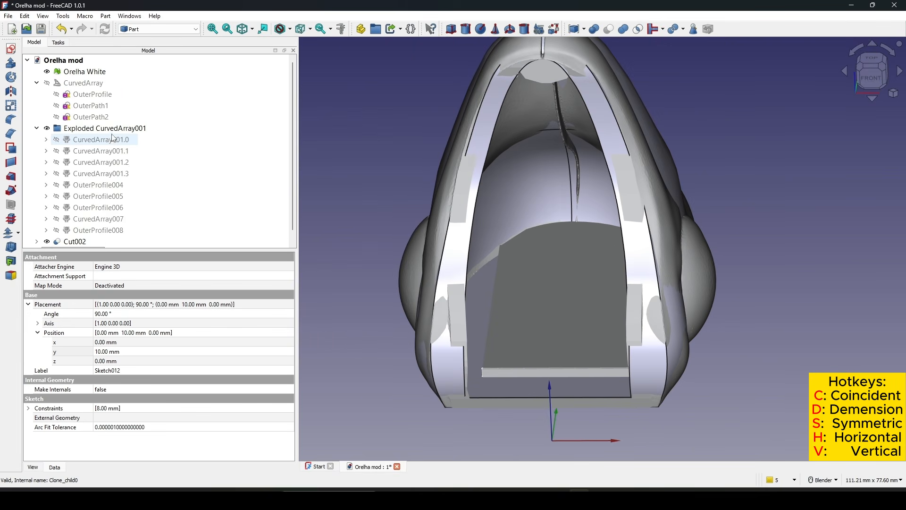
{"action": "left_click", "coordinate": [89, 73]}
{"action": "key", "text": "space"}
{"action": "mouse_move", "coordinate": [605, 306]}
{"action": "middle_mouse_down"}
{"action": "mouse_move", "coordinate": [597, 304]}
{"action": "mouse_move", "coordinate": [607, 308]}
{"action": "middle_mouse_up"}
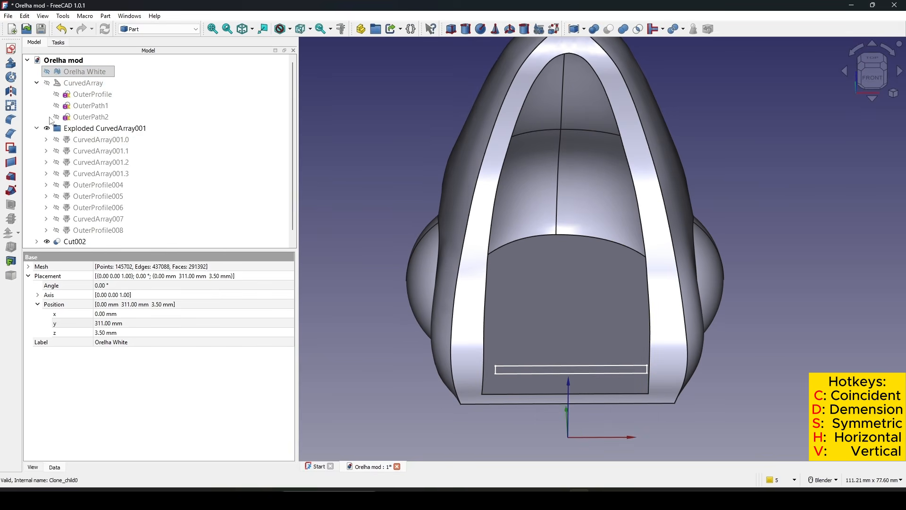
{"action": "left_click", "coordinate": [11, 64]}
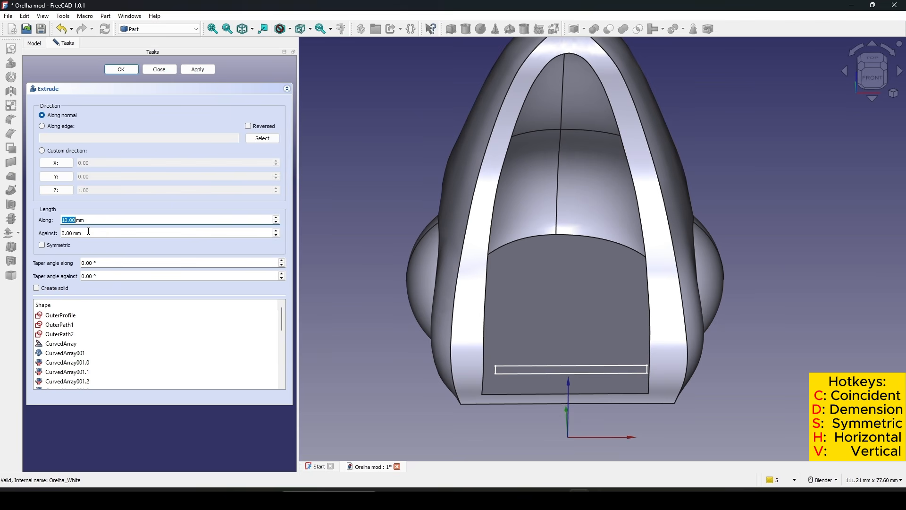
{"action": "left_click", "coordinate": [57, 176]}
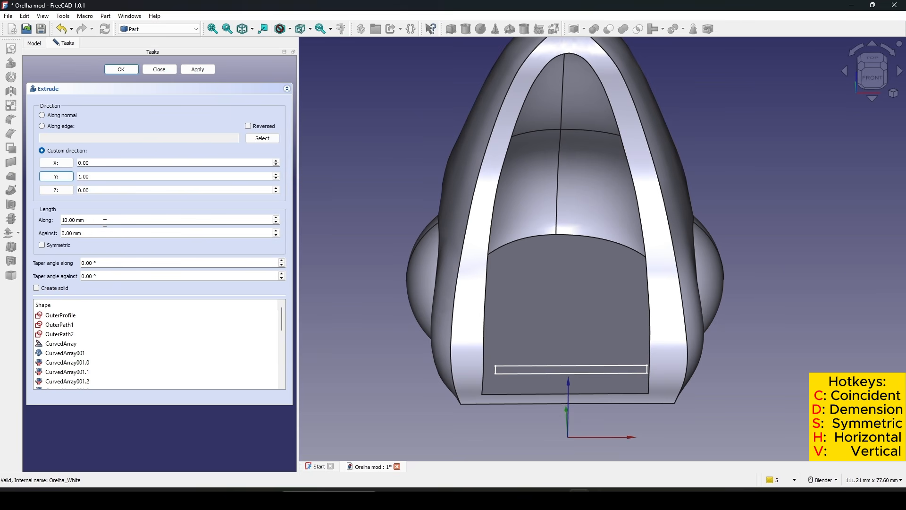
{"action": "type", "text": "50"}
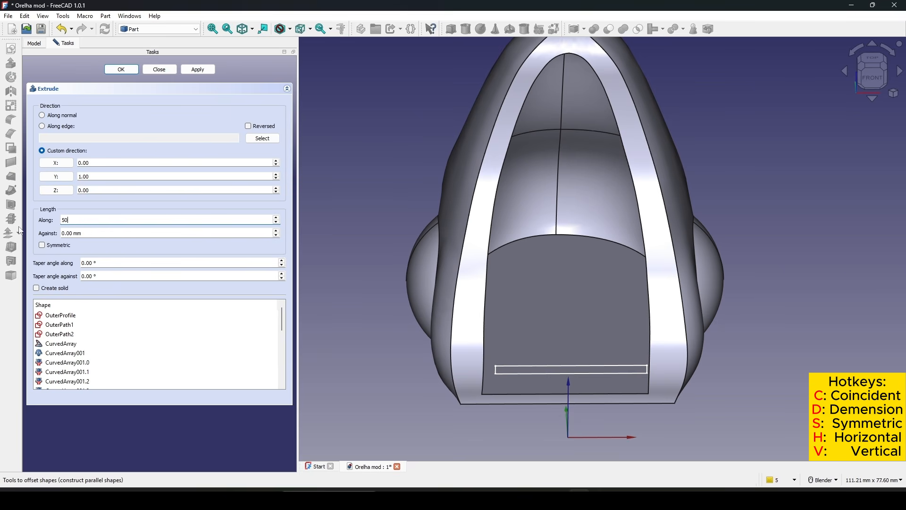
{"action": "left_click", "coordinate": [114, 70]}
{"action": "left_click", "coordinate": [505, 261]}
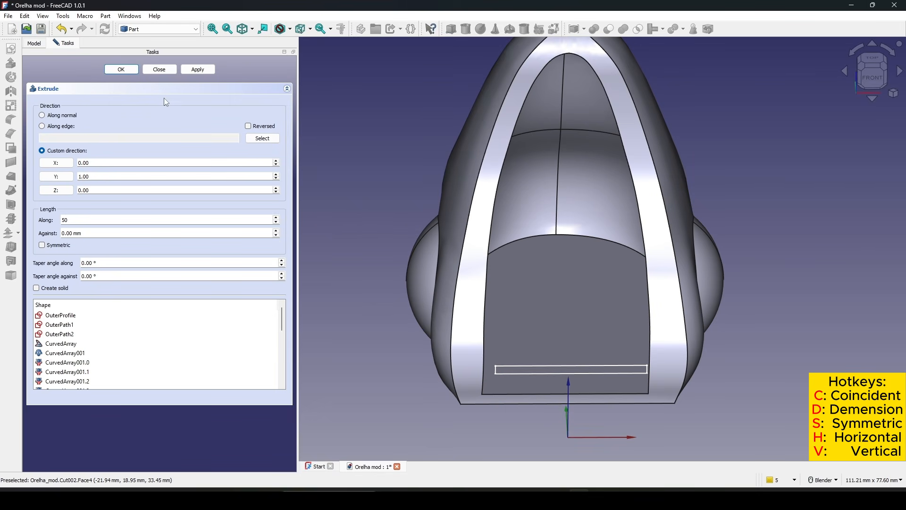
{"action": "left_click", "coordinate": [159, 69]}
Step: Extrude the base plate sketch 50 mm in the positive Y direction as a solid
{"action": "left_click", "coordinate": [79, 240]}
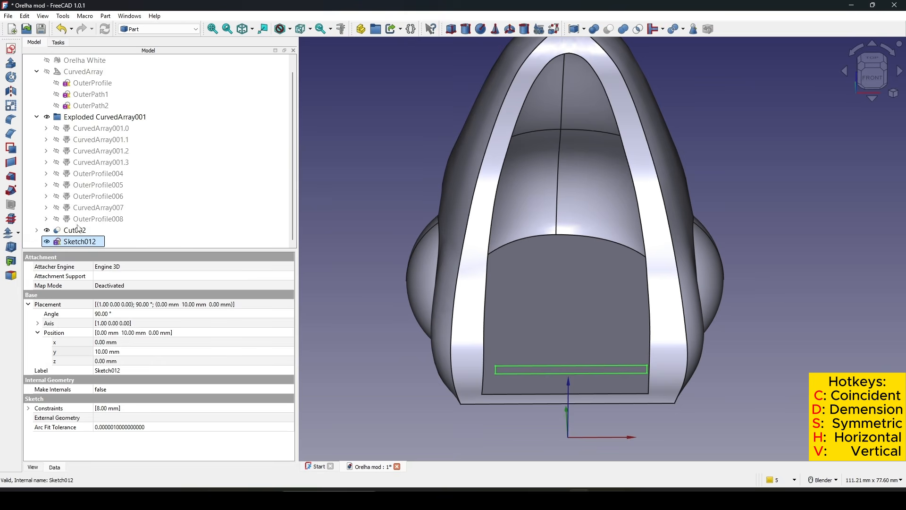
{"action": "left_click", "coordinate": [11, 63]}
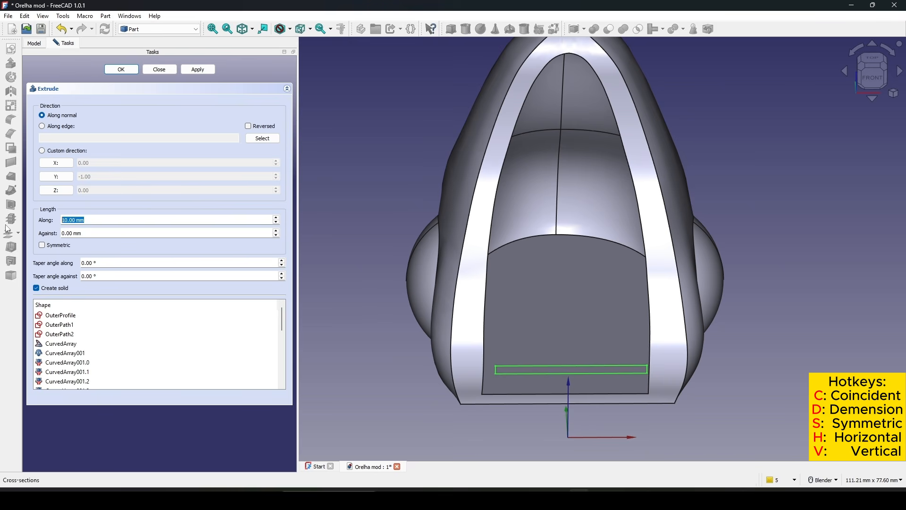
{"action": "type", "text": "50"}
{"action": "left_click", "coordinate": [56, 176]}
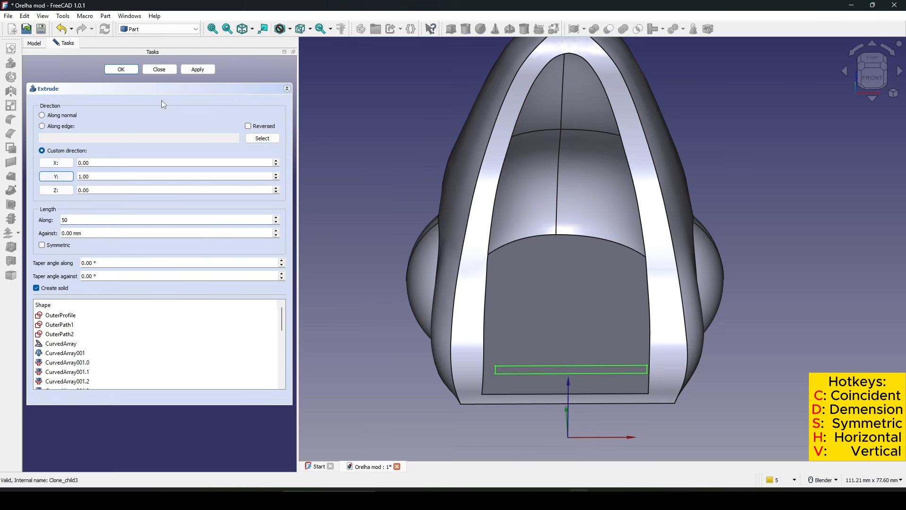
{"action": "left_click", "coordinate": [129, 70]}
{"action": "middle_click_drag", "start_coordinate": [522, 286], "coordinate": [493, 271]}
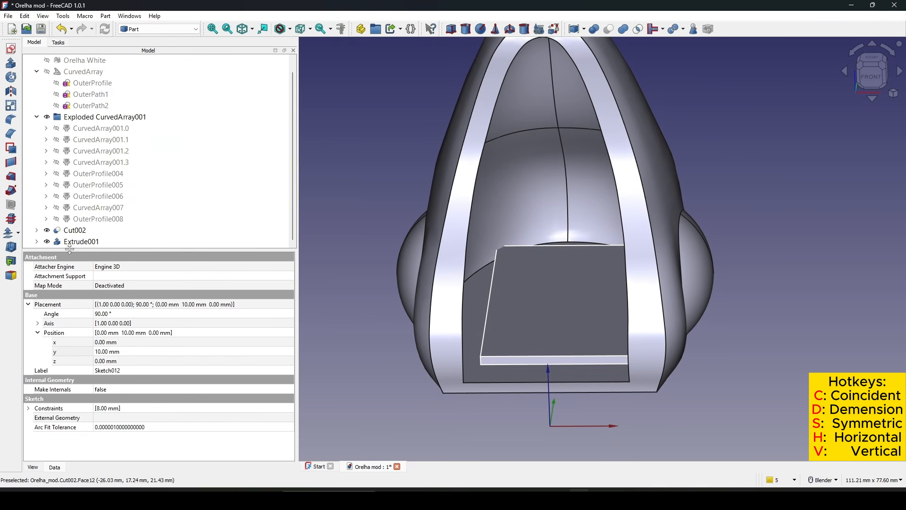
{"action": "left_click", "coordinate": [76, 243]}
{"action": "left_click", "coordinate": [111, 389]}
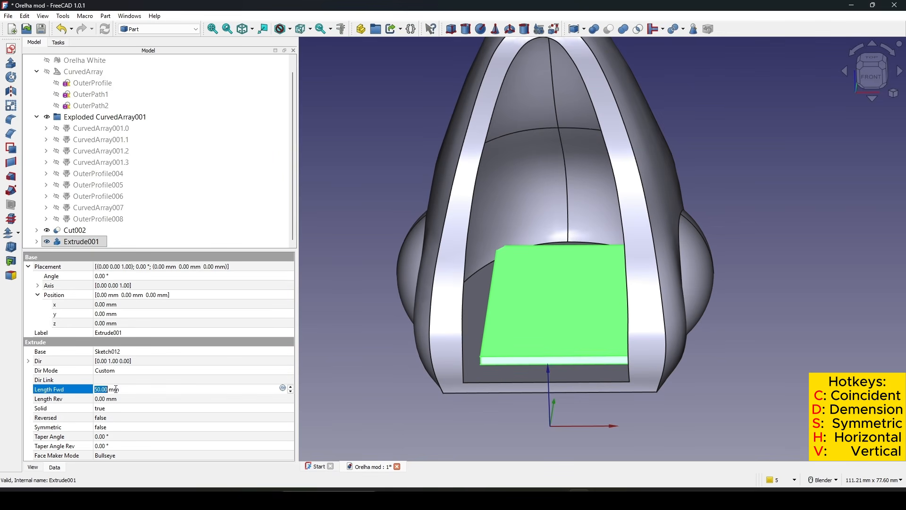
{"action": "left_click", "coordinate": [384, 407]}
Step: Join the extruded plate and the ear body with the Connect operation
{"action": "middle_click_drag", "start_coordinate": [570, 394], "coordinate": [479, 315]}
{"action": "left_click", "coordinate": [480, 315]}
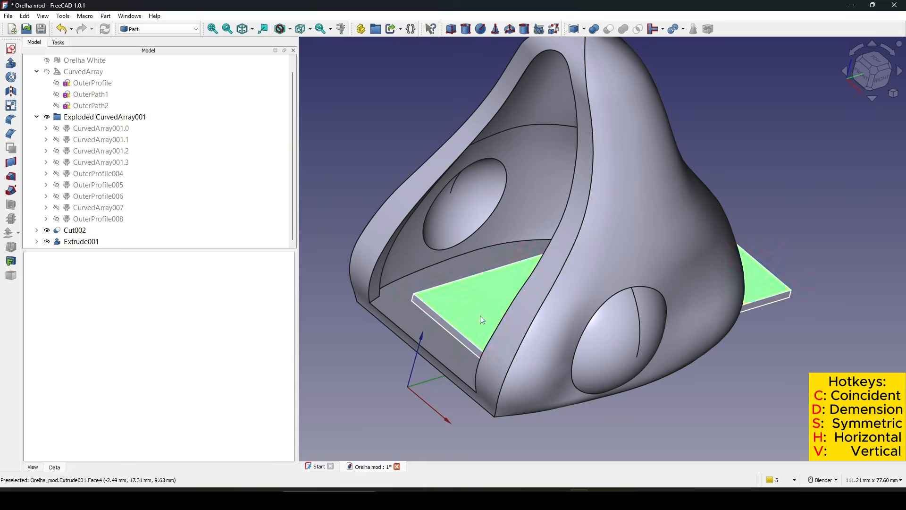
{"action": "left_click", "coordinate": [448, 236], "text": "ctrl"}
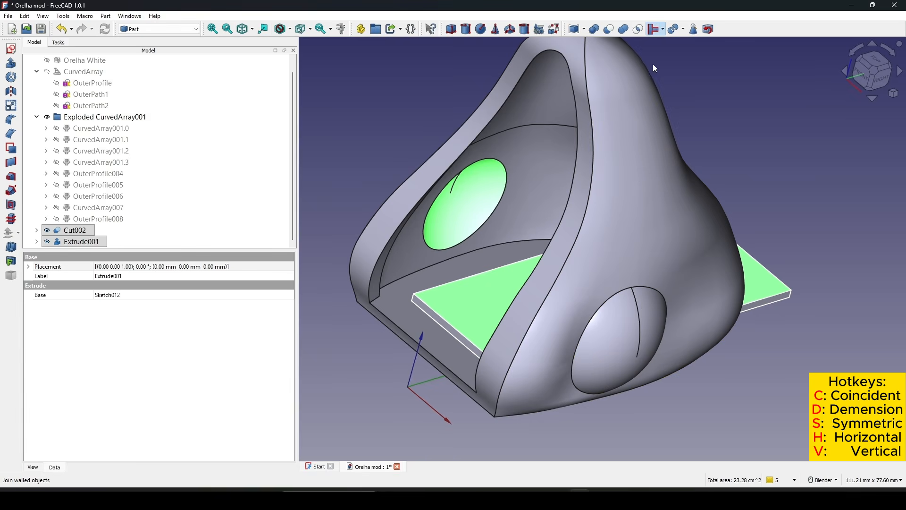
{"action": "left_click", "coordinate": [655, 29]}
{"action": "middle_click_drag", "start_coordinate": [589, 281], "coordinate": [687, 191]}
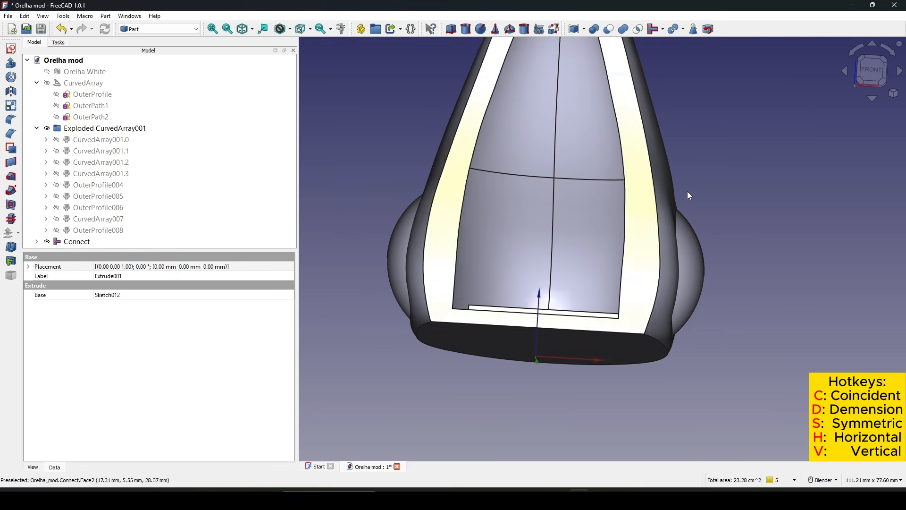
Step: Show the Orelha White mesh again and view the hooks beneath its base from the front
{"action": "left_click", "coordinate": [96, 71]}
{"action": "key", "text": "space"}
{"action": "left_click", "coordinate": [872, 71]}
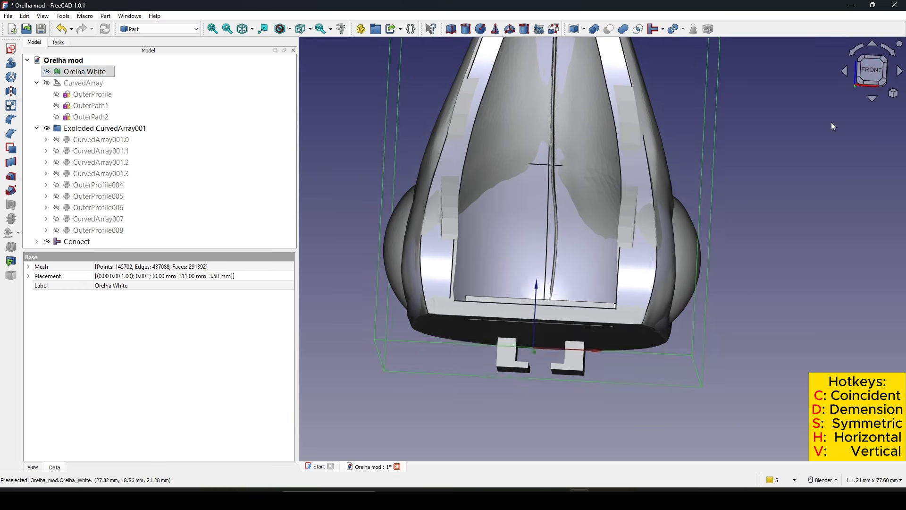
{"action": "scroll", "coordinate": [655, 242], "scroll_direction": "up", "scroll_amount": 1}
{"action": "middle_click_drag", "start_coordinate": [648, 242], "coordinate": [785, 252], "text": "shift"}
{"action": "left_click", "coordinate": [785, 248]}
{"action": "scroll", "coordinate": [672, 248], "scroll_direction": "up", "scroll_amount": 3}
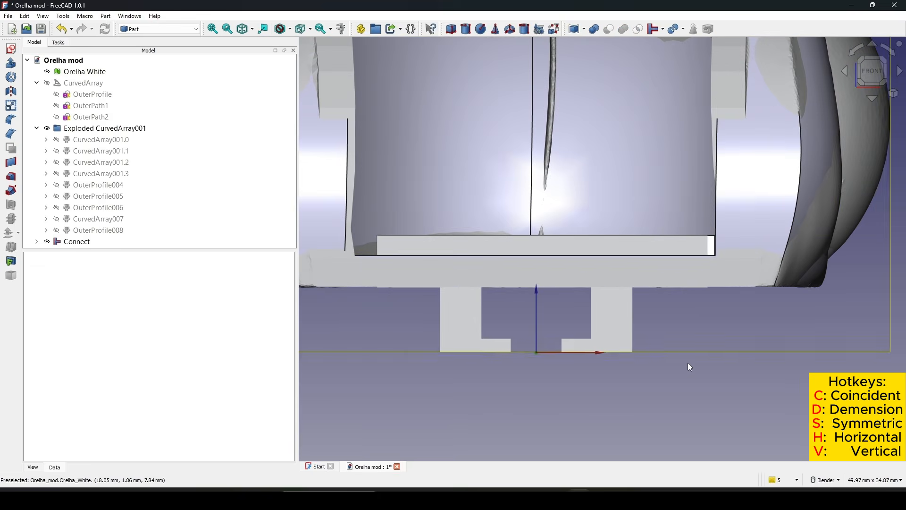
{"action": "scroll", "coordinate": [615, 371], "scroll_direction": "up", "scroll_amount": 1}
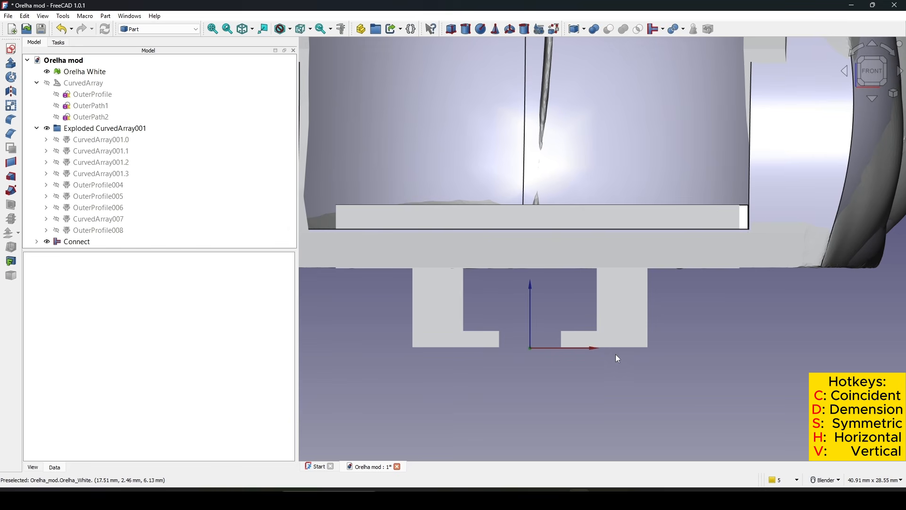
{"action": "mouse_move", "coordinate": [737, 360]}
{"action": "middle_mouse_down", "text": "shift"}
{"action": "mouse_move", "coordinate": [748, 341]}
{"action": "mouse_move", "coordinate": [746, 357]}
{"action": "middle_mouse_up", "text": "shift"}
{"action": "scroll", "coordinate": [708, 346], "scroll_direction": "up", "scroll_amount": 1}
Step: In a new XZ-plane sketch, trace the L-shaped hook on the negative X side with a closed polyline about 5.3 mm high
{"action": "left_click", "coordinate": [11, 48]}
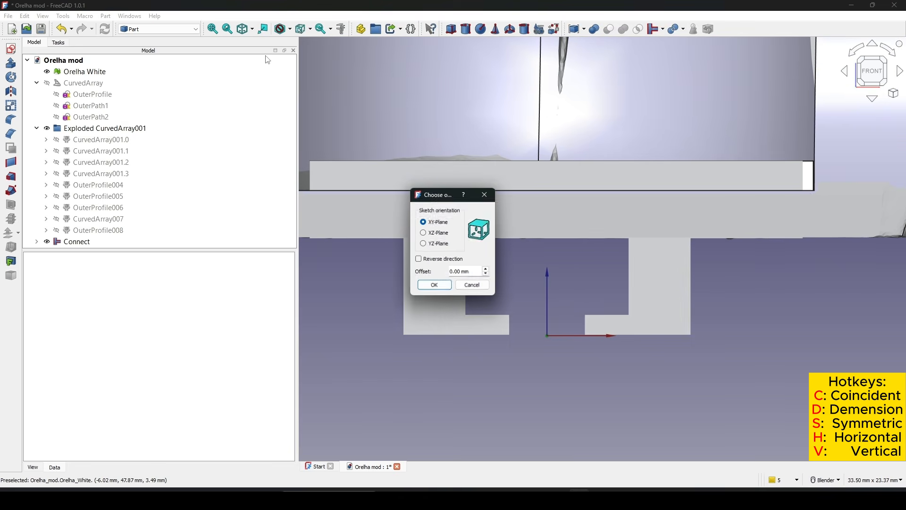
{"action": "left_click", "coordinate": [435, 285]}
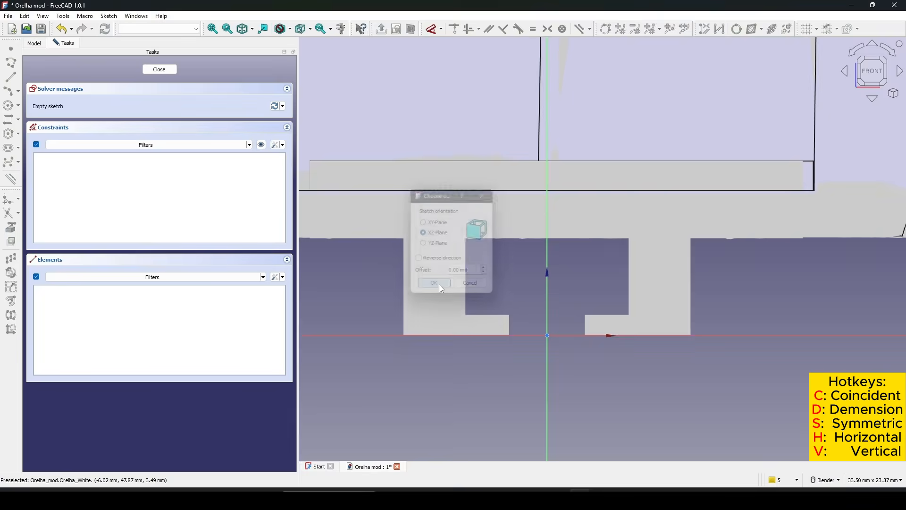
{"action": "scroll", "coordinate": [522, 311], "scroll_direction": "up", "scroll_amount": 2}
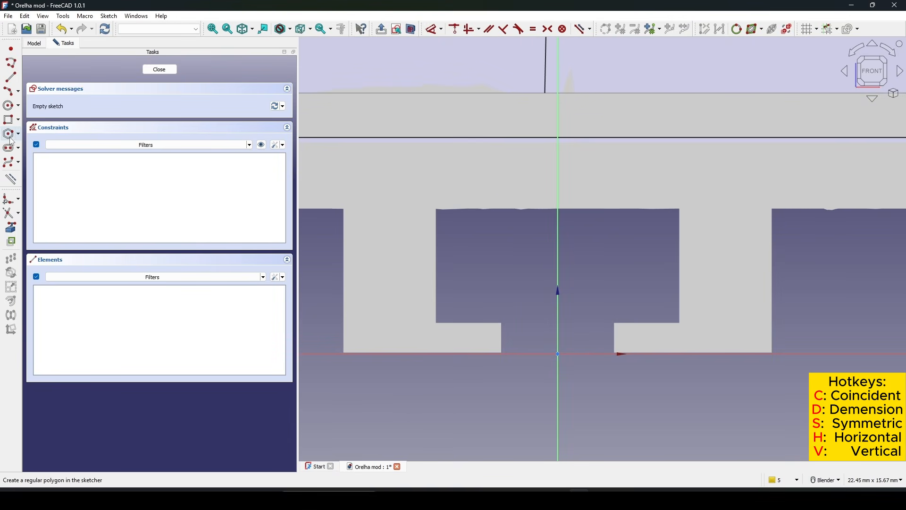
{"action": "left_click", "coordinate": [12, 64]}
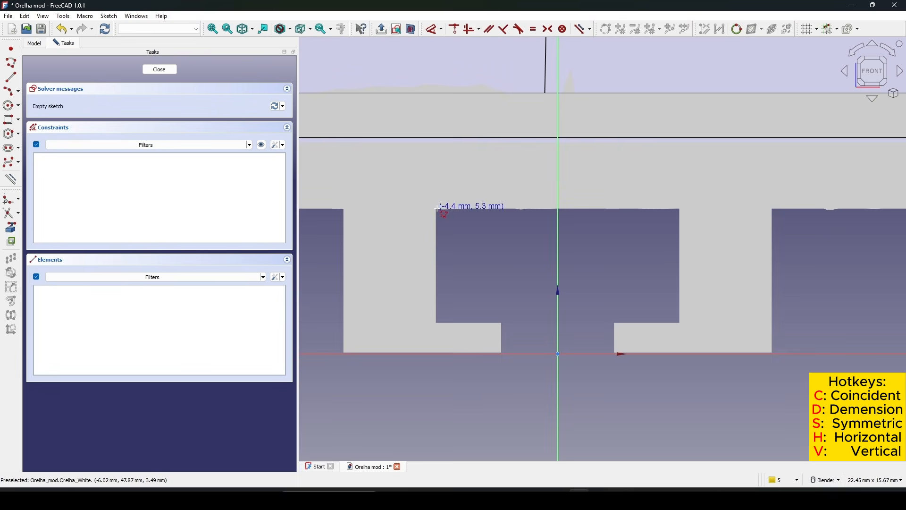
{"action": "left_click", "coordinate": [437, 320]}
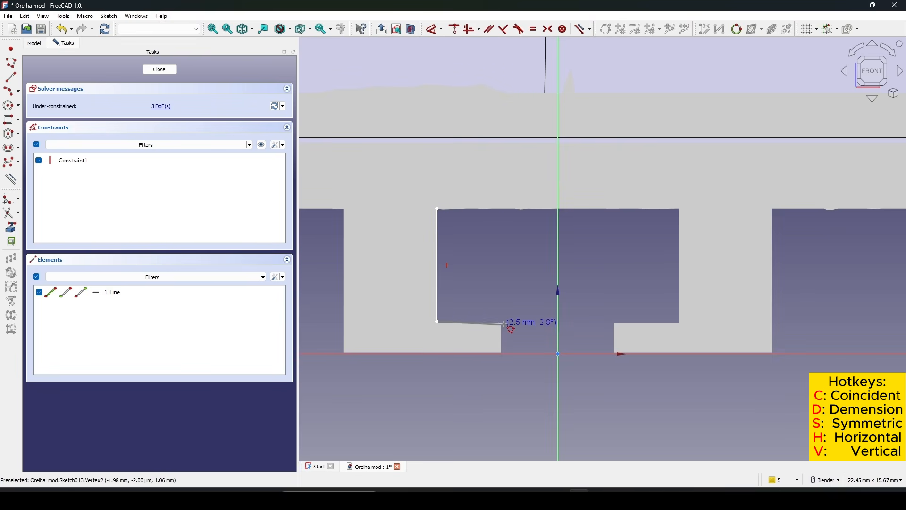
{"action": "left_click", "coordinate": [504, 322]}
{"action": "left_click", "coordinate": [503, 354]}
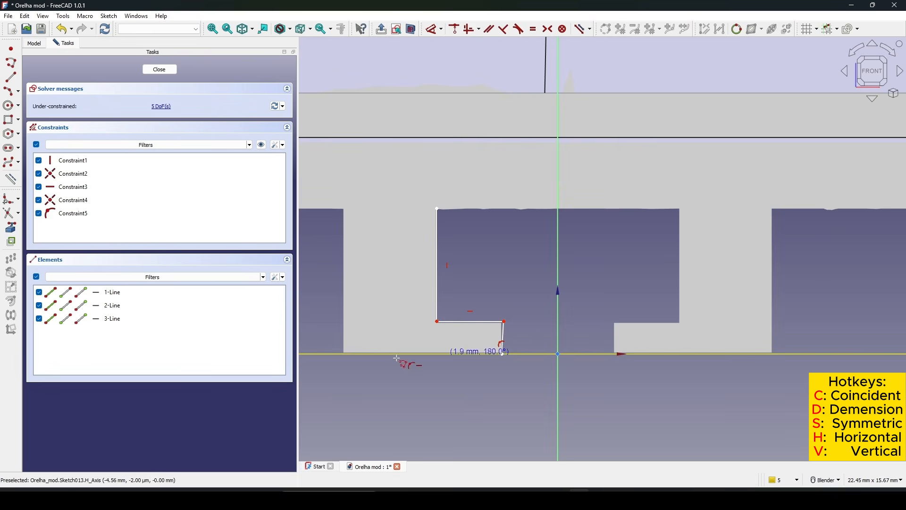
{"action": "left_click", "coordinate": [345, 354]}
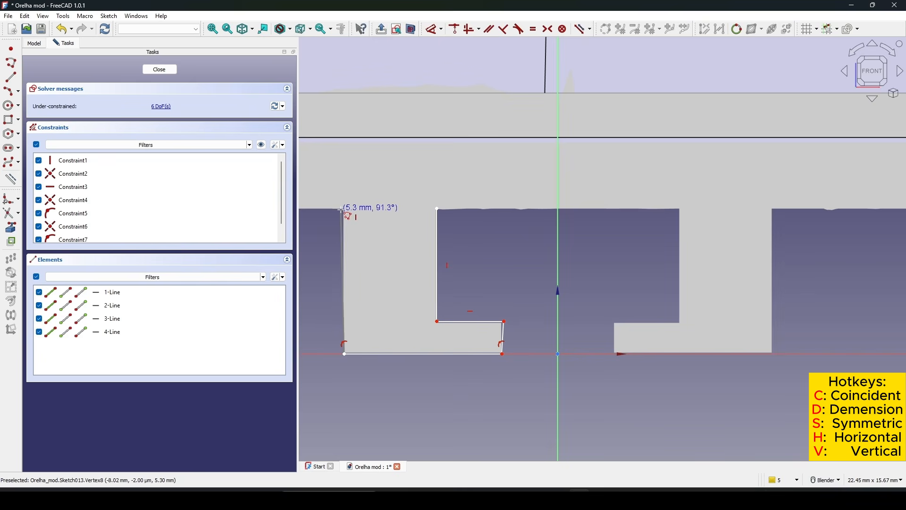
{"action": "left_click", "coordinate": [344, 208]}
{"action": "left_click", "coordinate": [438, 209]}
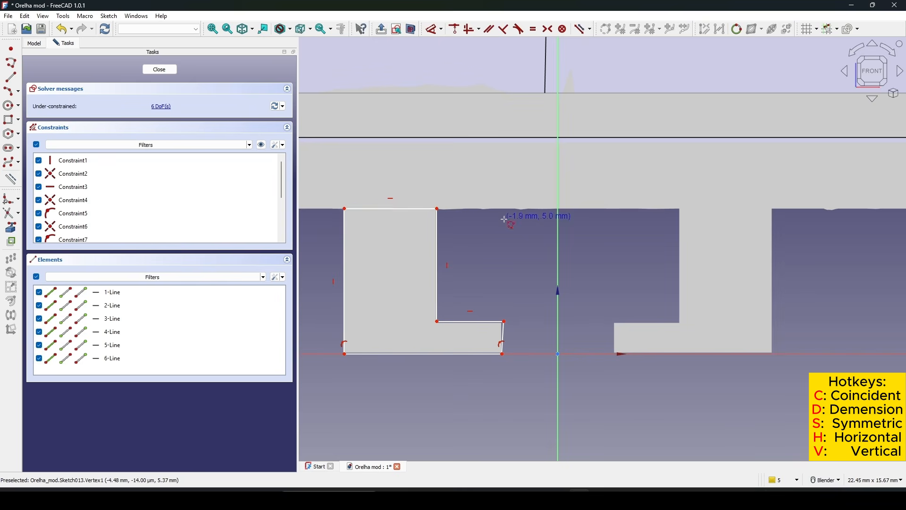
Step: Constrain the slanted end edge of the hook's foot to be vertical
{"action": "scroll", "coordinate": [516, 241], "scroll_direction": "down", "scroll_amount": 2}
{"action": "scroll", "coordinate": [516, 241], "scroll_direction": "up", "scroll_amount": 1}
{"action": "scroll", "coordinate": [523, 330], "scroll_direction": "up", "scroll_amount": 2}
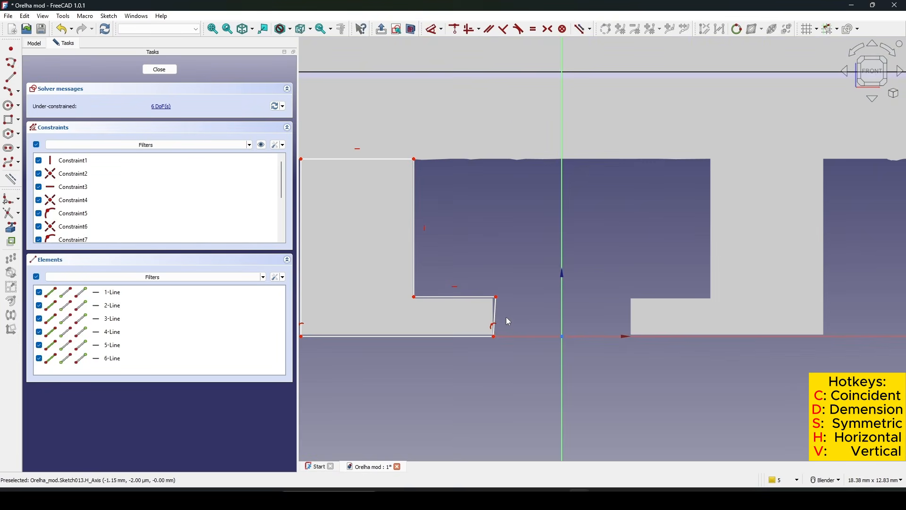
{"action": "key", "text": "v"}
{"action": "scroll", "coordinate": [533, 314], "scroll_direction": "down", "scroll_amount": 1}
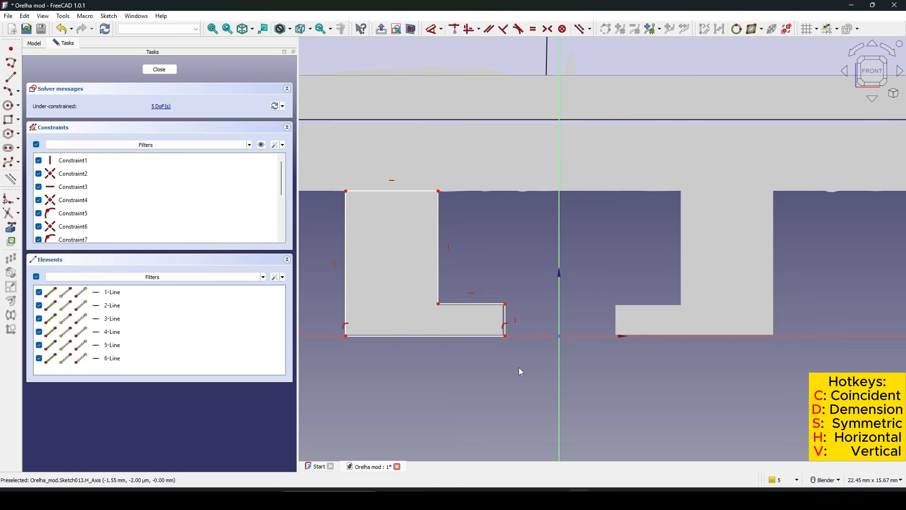
Step: Mirror the complete hook profile about the vertical axis, keeping the original
{"action": "left_click_drag", "start_coordinate": [519, 370], "coordinate": [321, 150]}
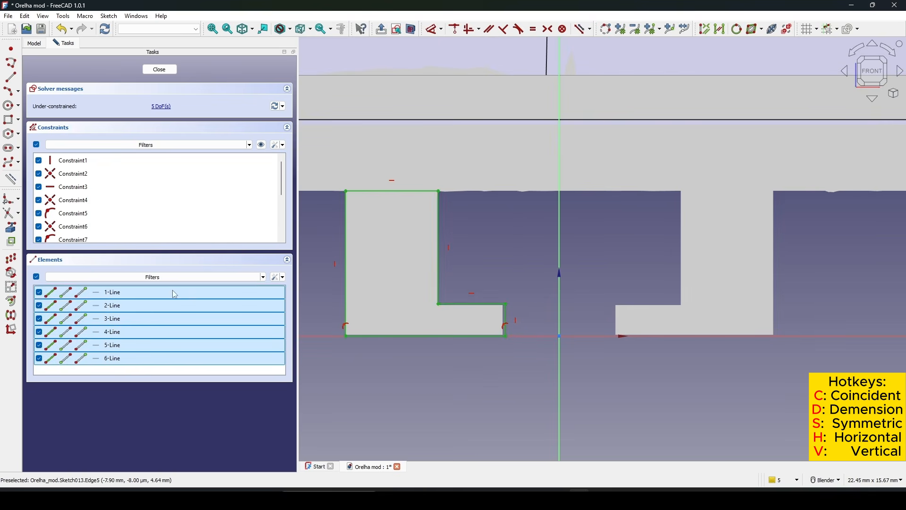
{"action": "left_click", "coordinate": [11, 315]}
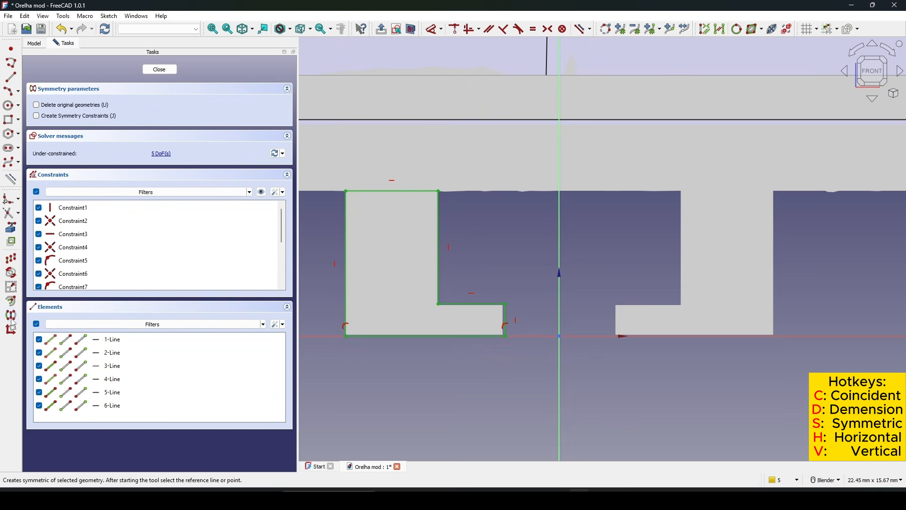
{"action": "left_click", "coordinate": [559, 289]}
{"action": "scroll", "coordinate": [569, 314], "scroll_direction": "up", "scroll_amount": 2}
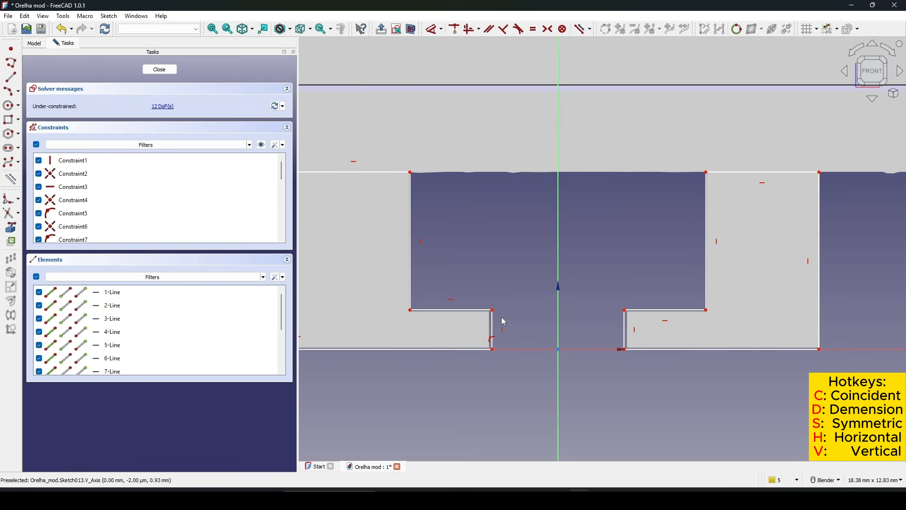
Step: Constrain the upper tip corners of the two hook feet, and the hooks' inner elbow corners, symmetric about the vertical axis
{"action": "left_click", "coordinate": [493, 310]}
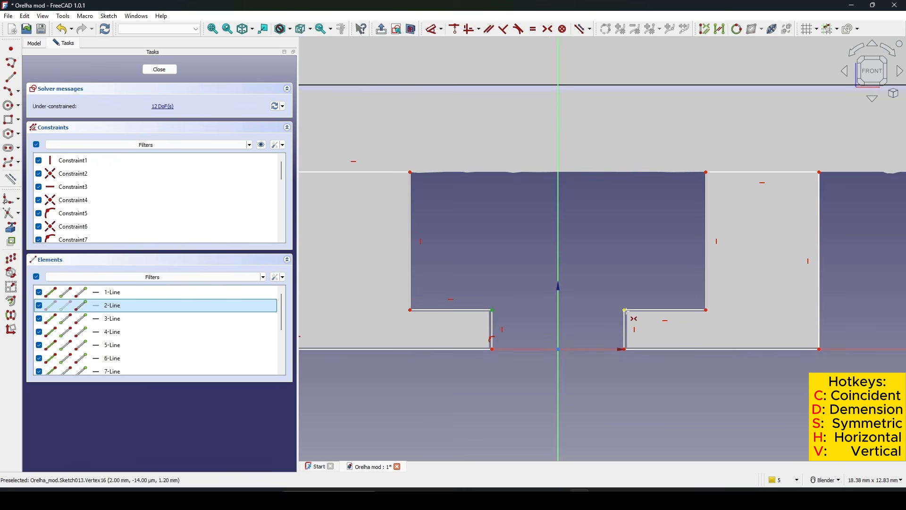
{"action": "key", "text": "s"}
{"action": "left_click", "coordinate": [559, 315]}
{"action": "left_click", "coordinate": [412, 298]}
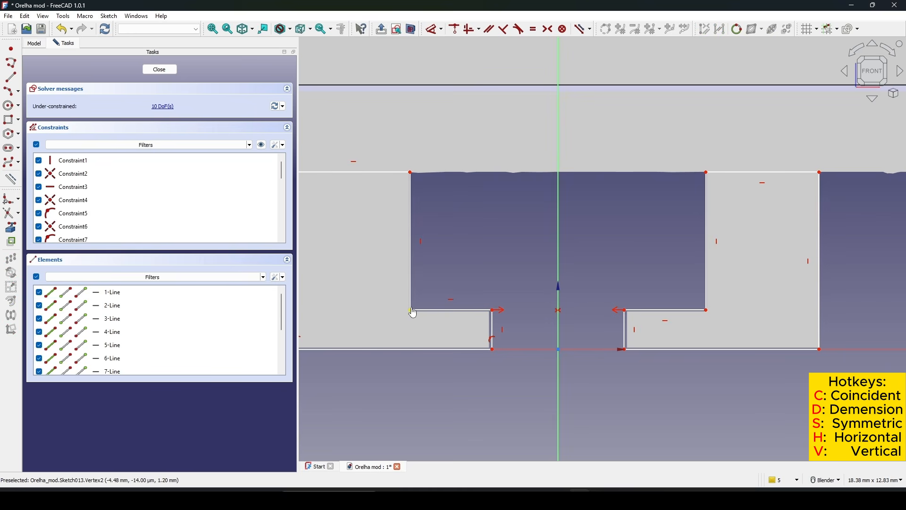
{"action": "left_click", "coordinate": [711, 308]}
{"action": "key", "text": "s"}
{"action": "left_click", "coordinate": [559, 273]}
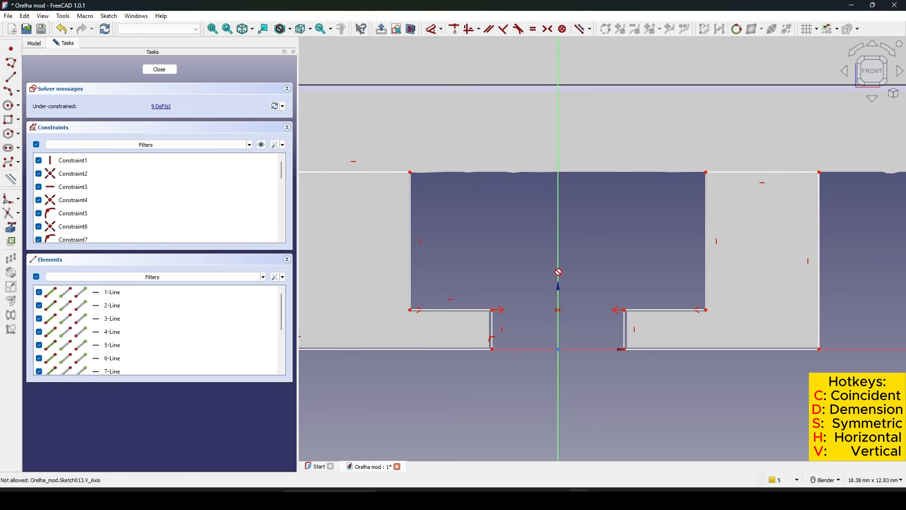
Step: Make the hooks' inner top, outer top and outer bottom corners symmetric about the vertical axis
{"action": "left_click", "coordinate": [411, 172]}
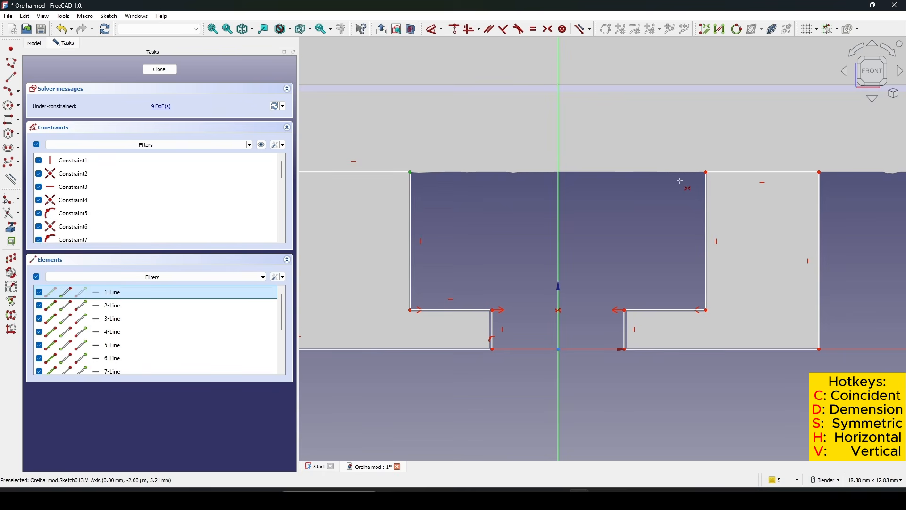
{"action": "left_click", "coordinate": [704, 173]}
{"action": "key", "text": "s"}
{"action": "left_click", "coordinate": [560, 214]}
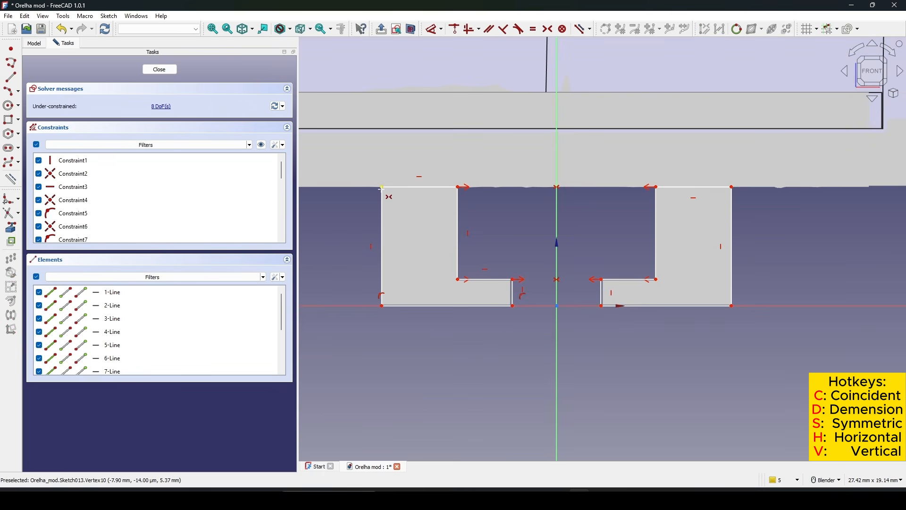
{"action": "left_click", "coordinate": [382, 188]}
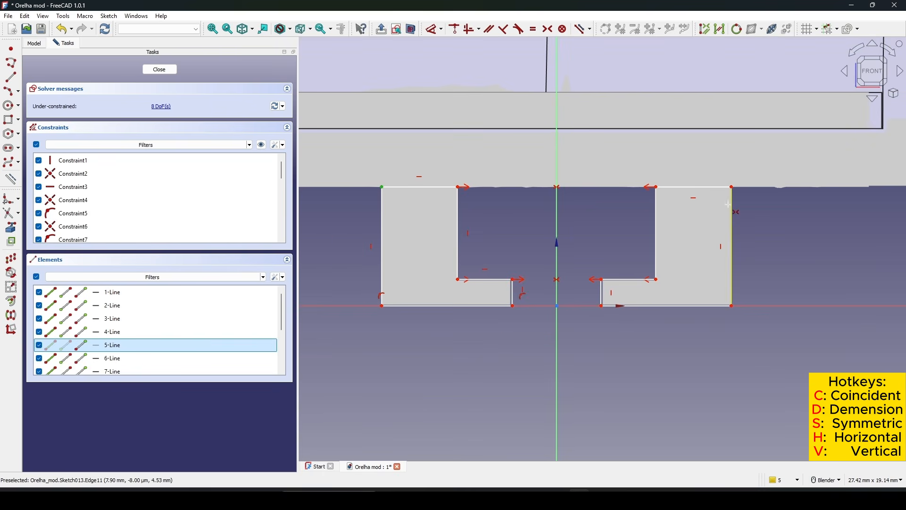
{"action": "left_click", "coordinate": [557, 230]}
{"action": "left_click", "coordinate": [382, 307]}
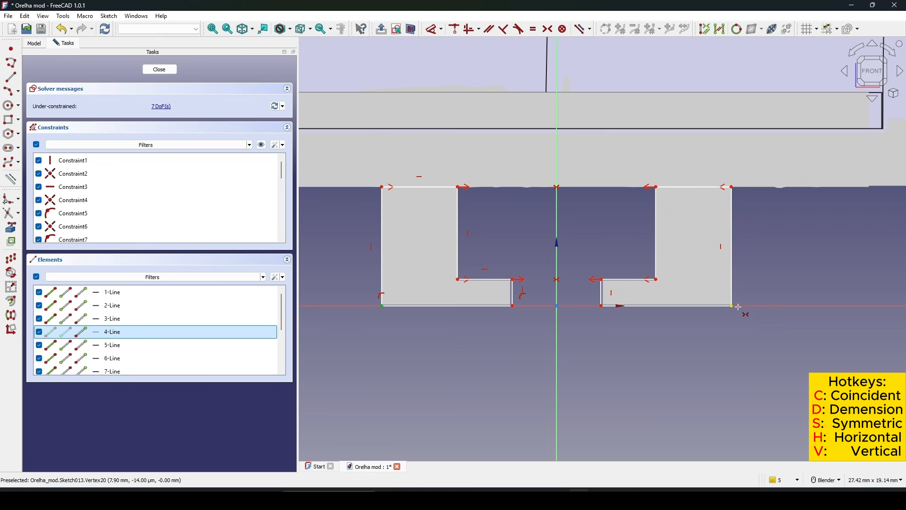
{"action": "left_click", "coordinate": [556, 363]}
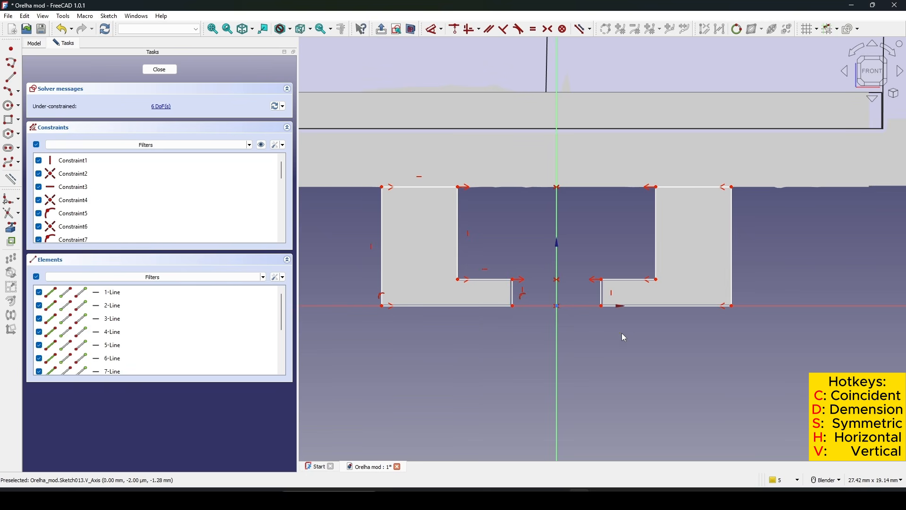
Step: Constrain the lower inner corner of the positive-X hook's foot onto the horizontal axis
{"action": "mouse_move", "coordinate": [602, 307]}
{"action": "left_mouse_down"}
{"action": "mouse_move", "coordinate": [613, 314]}
{"action": "mouse_move", "coordinate": [605, 310]}
{"action": "left_mouse_up"}
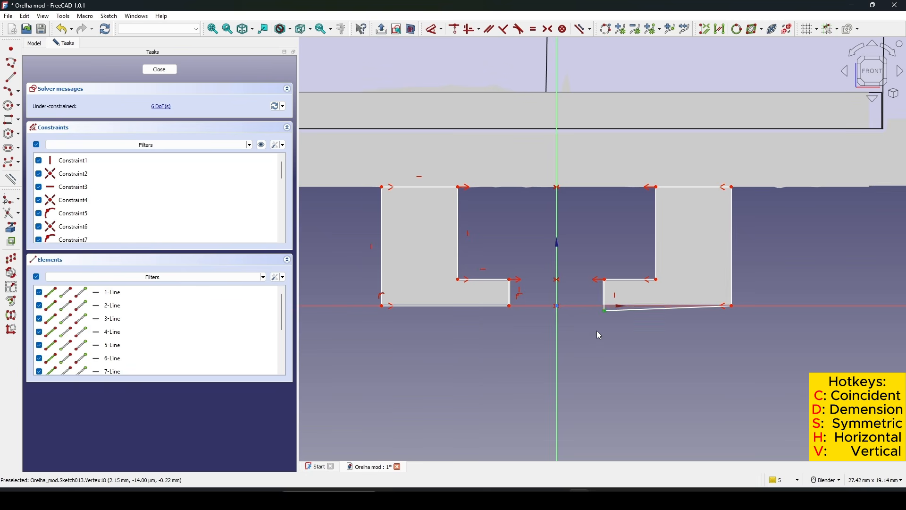
{"action": "left_click", "coordinate": [587, 307]}
{"action": "scroll", "coordinate": [625, 327], "scroll_direction": "up", "scroll_amount": 2}
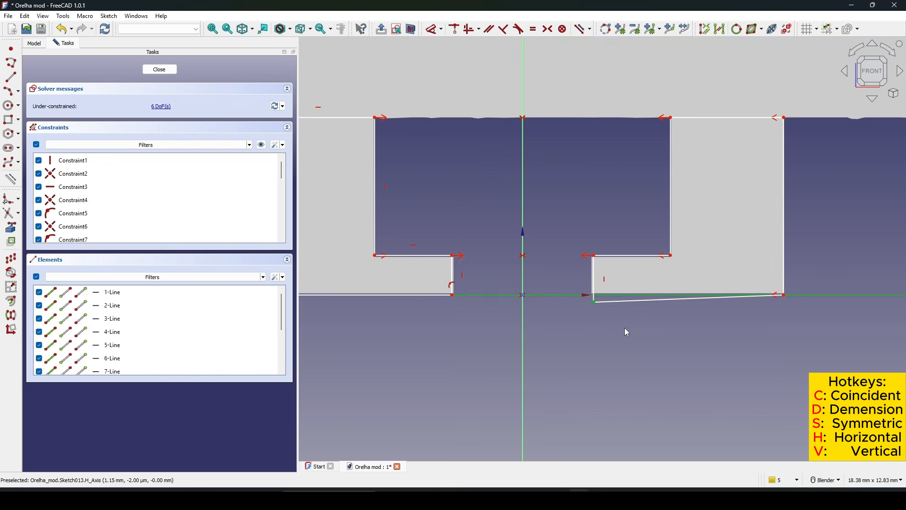
{"action": "key", "text": "c"}
{"action": "left_click_drag", "start_coordinate": [452, 309], "coordinate": [457, 304]}
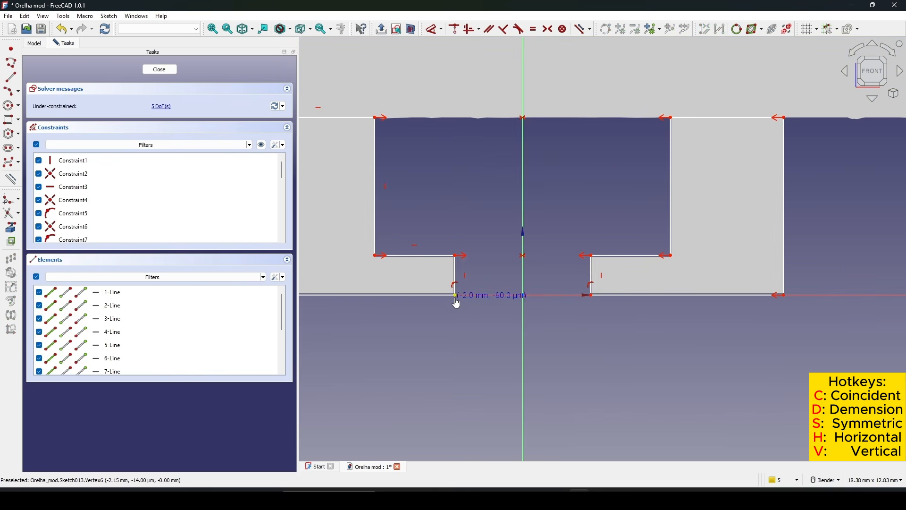
Step: Dimension the outer vertical edge of the negative-X hook at 5.5 mm and finish the sketch
{"action": "scroll", "coordinate": [472, 298], "scroll_direction": "down", "scroll_amount": 2}
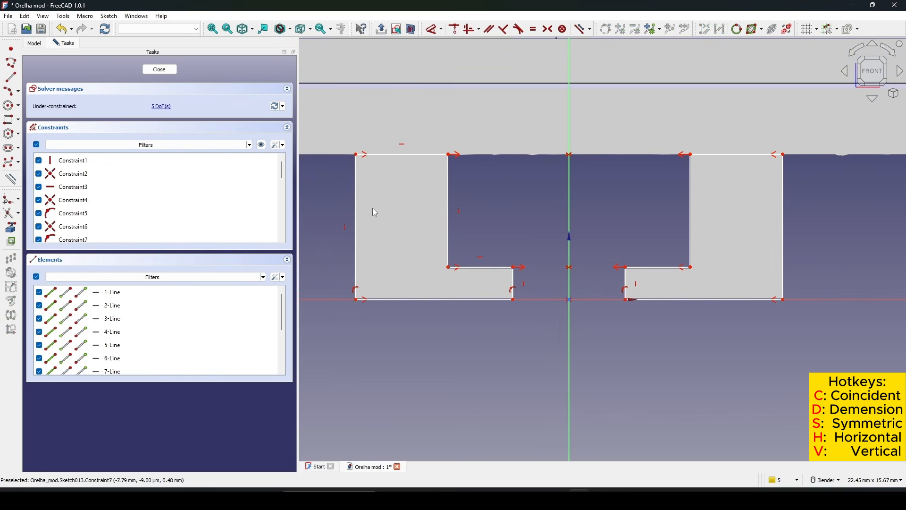
{"action": "left_click", "coordinate": [356, 156]}
{"action": "key", "text": "d"}
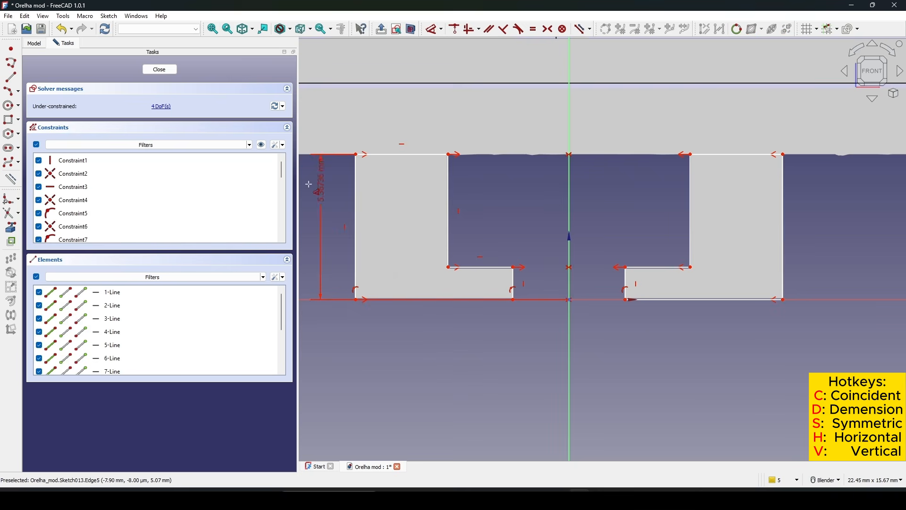
{"action": "left_click", "coordinate": [308, 185]}
{"action": "type", "text": "5.5mm"}
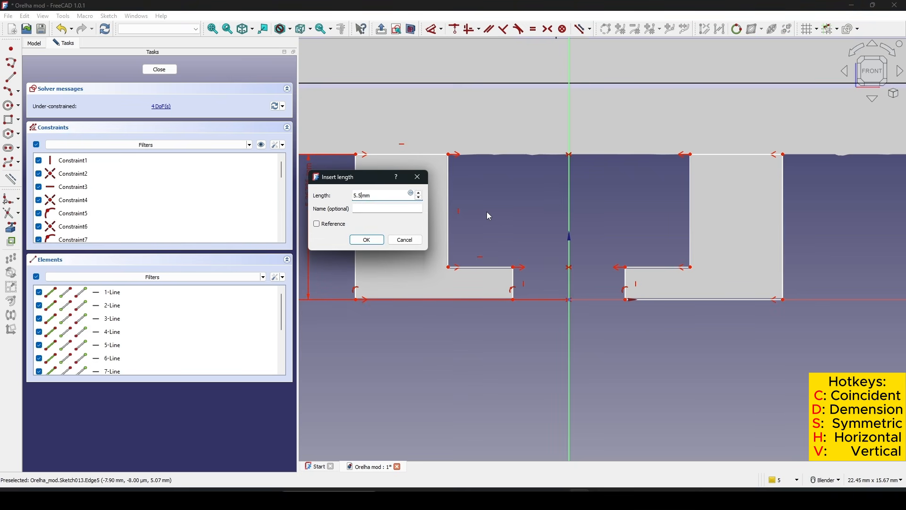
{"action": "key", "text": "Return"}
{"action": "scroll", "coordinate": [492, 215], "scroll_direction": "down", "scroll_amount": 2}
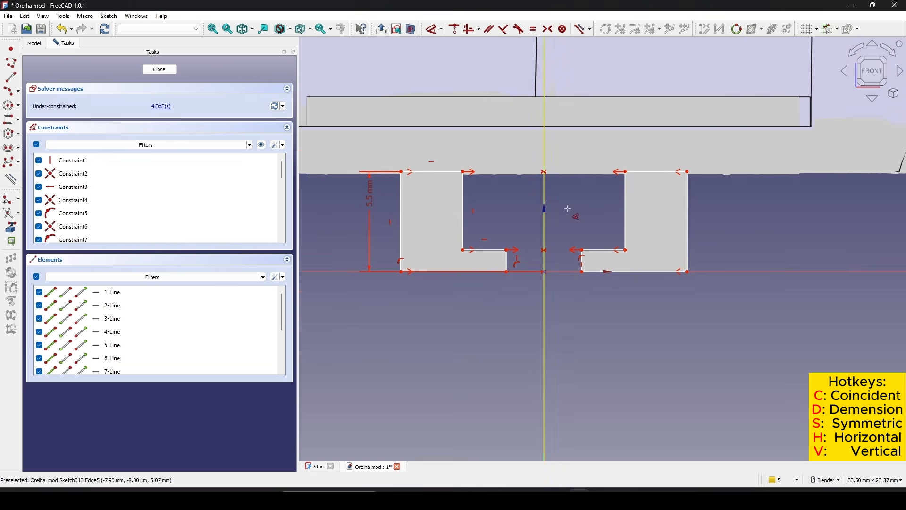
{"action": "middle_click_drag", "start_coordinate": [703, 240], "coordinate": [704, 247], "text": "shift"}
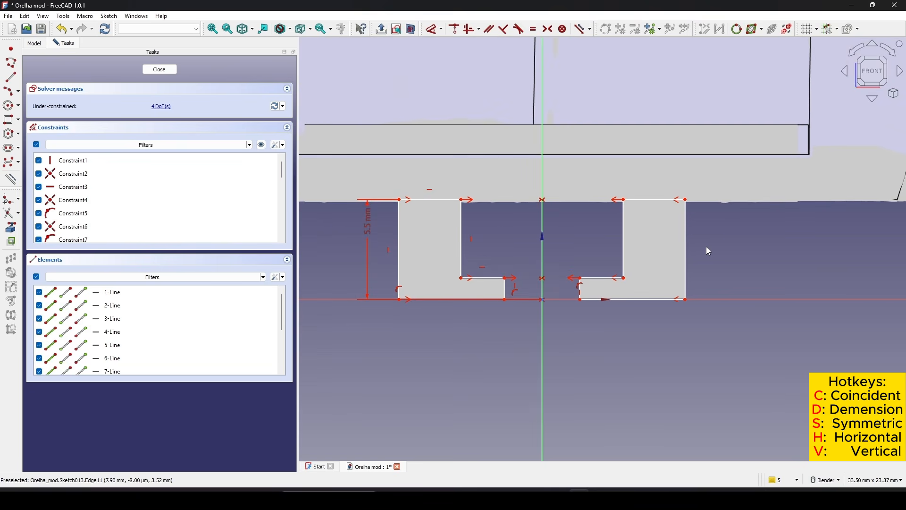
{"action": "left_click_drag", "start_coordinate": [633, 281], "coordinate": [624, 284]}
{"action": "middle_click_drag", "start_coordinate": [694, 271], "coordinate": [686, 278], "text": "shift"}
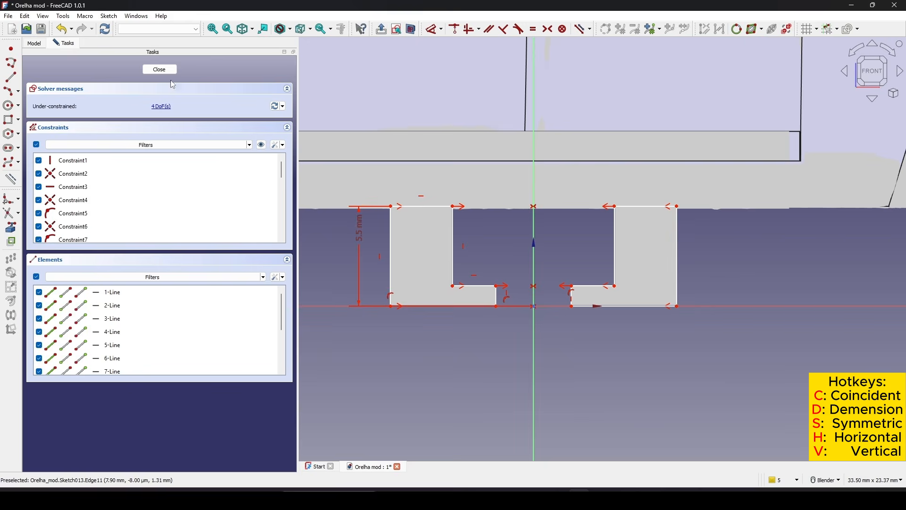
{"action": "left_click", "coordinate": [159, 69]}
Step: Set the hook sketch's placement Y position to 48 mm so it meets the front ends of the mesh hooks
{"action": "mouse_move", "coordinate": [519, 297]}
{"action": "middle_mouse_down"}
{"action": "mouse_move", "coordinate": [573, 302]}
{"action": "mouse_move", "coordinate": [376, 232]}
{"action": "mouse_move", "coordinate": [626, 249]}
{"action": "mouse_move", "coordinate": [672, 236]}
{"action": "mouse_move", "coordinate": [687, 254]}
{"action": "mouse_move", "coordinate": [712, 257]}
{"action": "middle_mouse_up"}
{"action": "scroll", "coordinate": [68, 244], "scroll_direction": "down", "scroll_amount": 1}
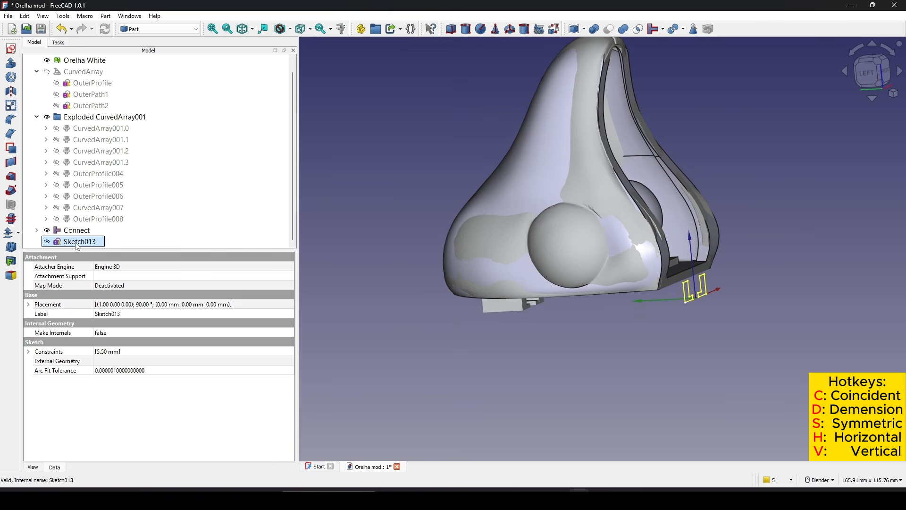
{"action": "left_click", "coordinate": [29, 305]}
{"action": "left_click", "coordinate": [38, 332]}
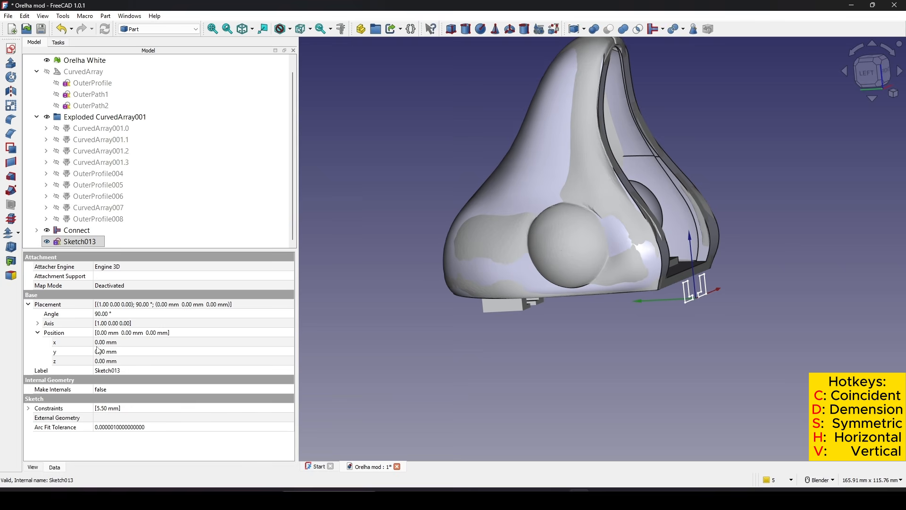
{"action": "left_click", "coordinate": [98, 351]}
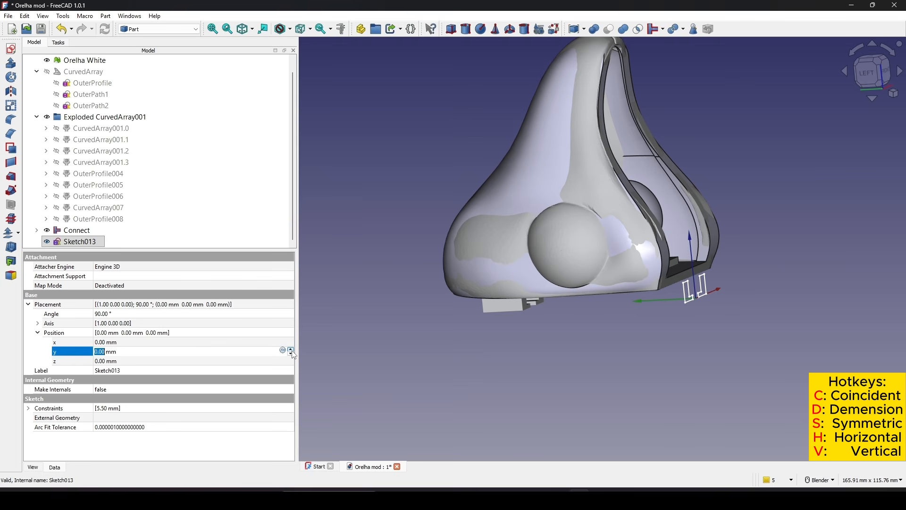
{"action": "scroll", "coordinate": [292, 354], "scroll_direction": "up", "scroll_amount": 4}
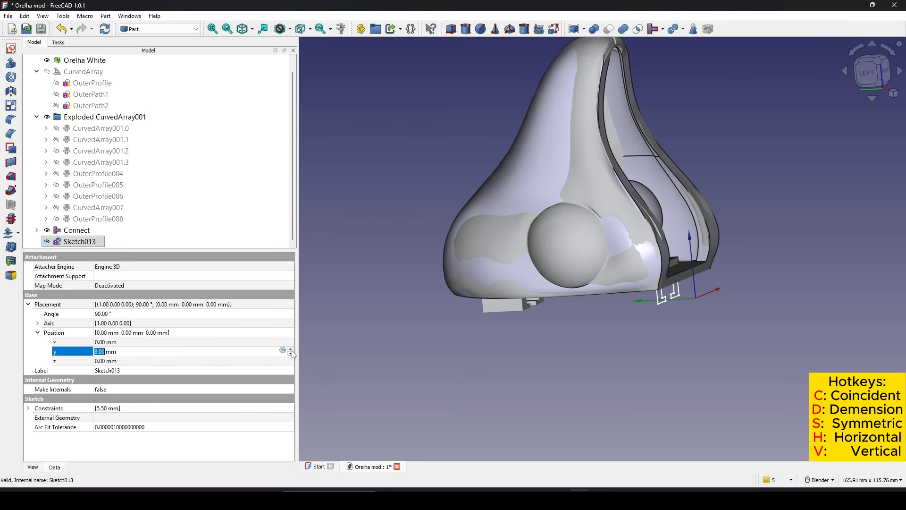
{"action": "scroll", "coordinate": [293, 354], "scroll_direction": "up", "scroll_amount": 3}
{"action": "middle_click_drag", "start_coordinate": [517, 235], "coordinate": [515, 192]}
{"action": "middle_click_drag", "start_coordinate": [676, 262], "coordinate": [675, 300]}
{"action": "scroll", "coordinate": [521, 330], "scroll_direction": "up", "scroll_amount": 5}
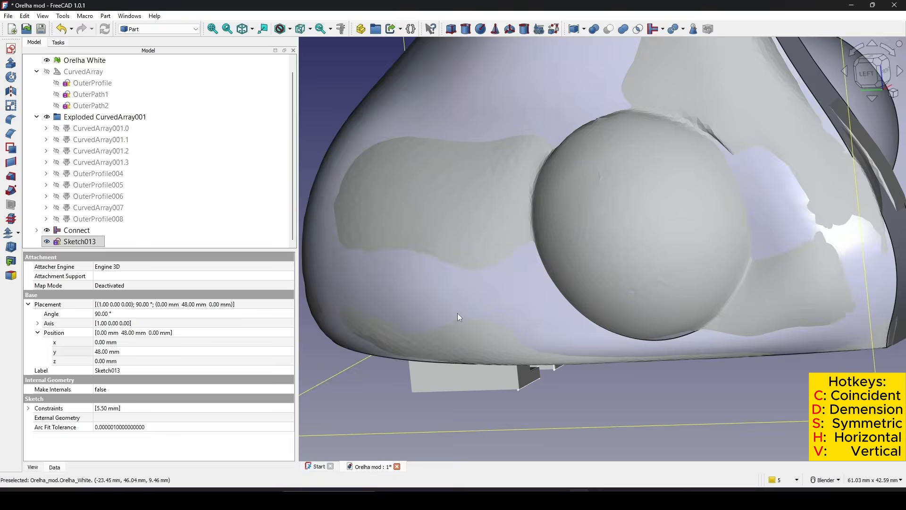
{"action": "middle_click_drag", "start_coordinate": [445, 302], "coordinate": [401, 133], "text": "shift"}
{"action": "scroll", "coordinate": [542, 252], "scroll_direction": "up", "scroll_amount": 2}
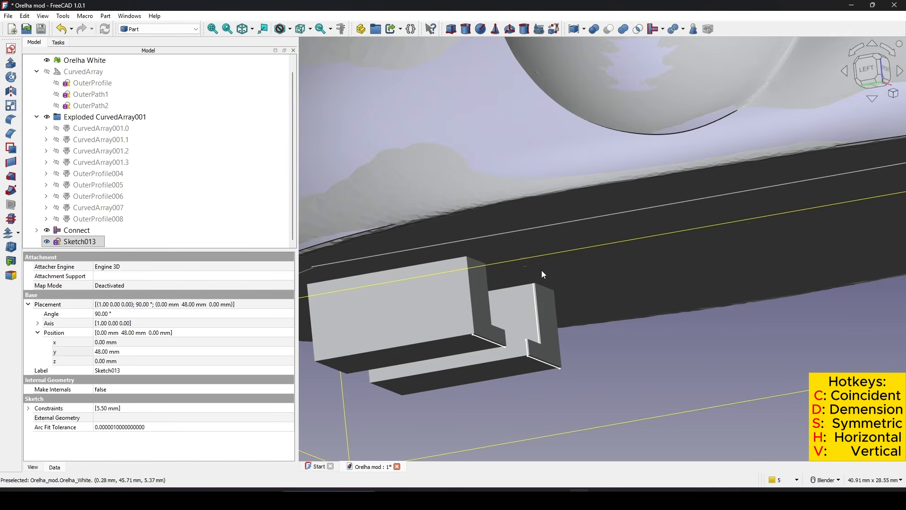
{"action": "scroll", "coordinate": [542, 270], "scroll_direction": "down", "scroll_amount": 1}
{"action": "middle_click_drag", "start_coordinate": [542, 268], "coordinate": [562, 231], "text": "shift"}
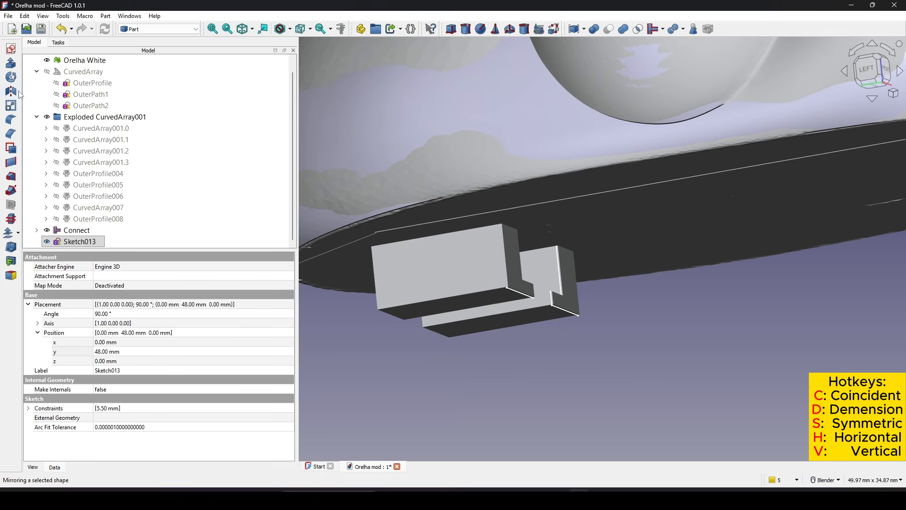
Step: Extrude the hook sketch 10 mm as a solid along a custom direction of positive Y
{"action": "left_click", "coordinate": [15, 69]}
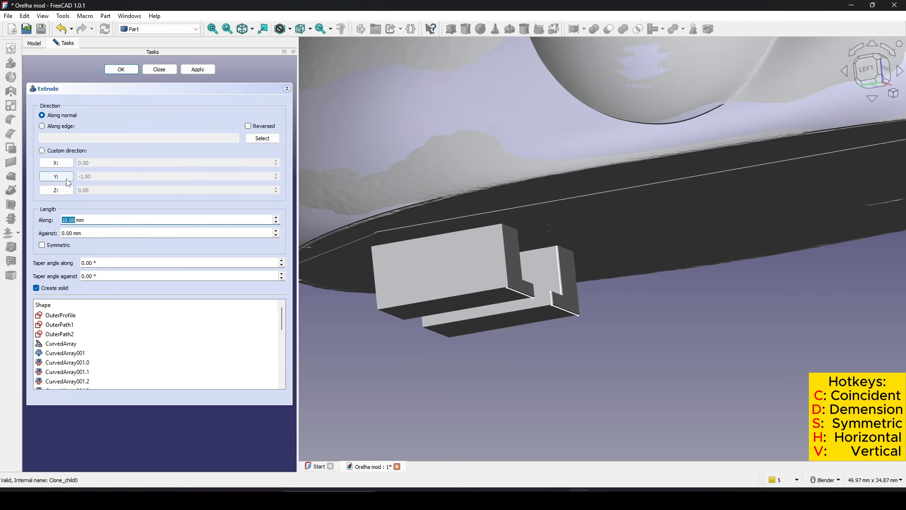
{"action": "left_click", "coordinate": [41, 150]}
{"action": "left_click", "coordinate": [56, 176]}
{"action": "left_click", "coordinate": [124, 69]}
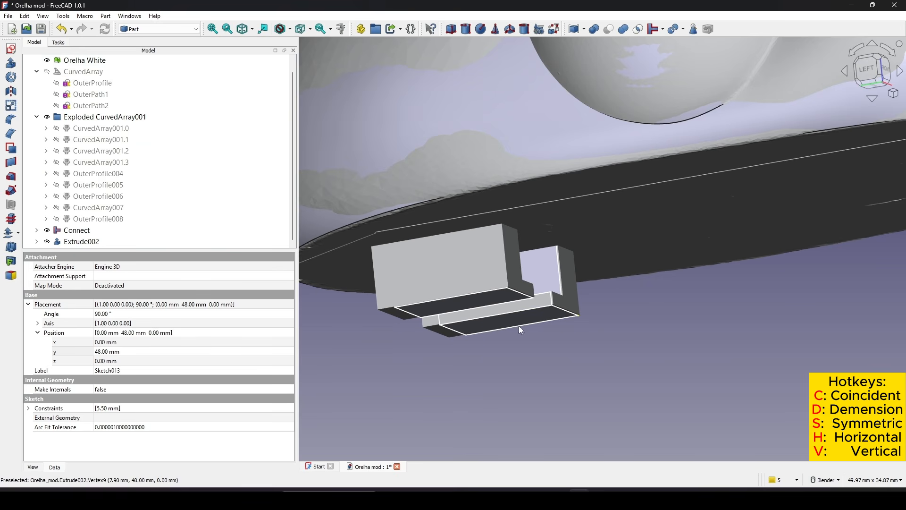
Step: Try forward extrusion lengths of 11 mm and 12 mm for the hooks against the mesh hooks
{"action": "left_click", "coordinate": [82, 242]}
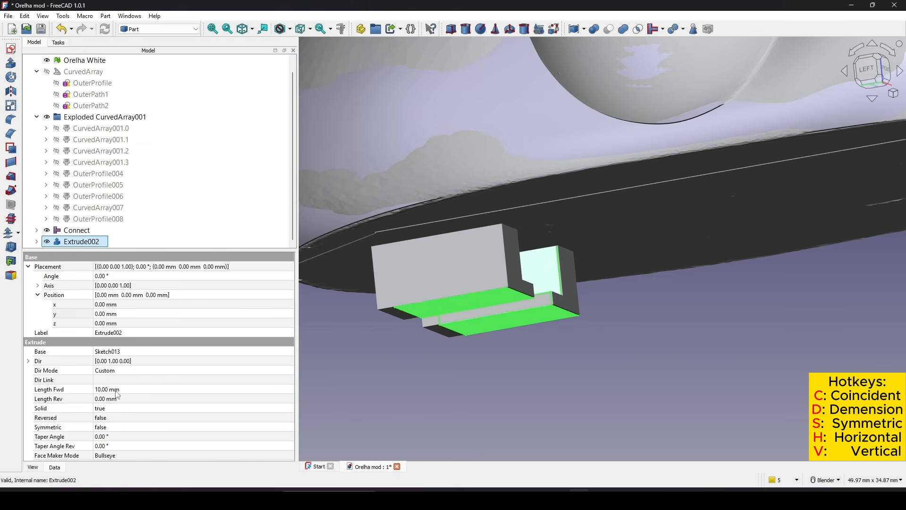
{"action": "left_click", "coordinate": [118, 390]}
{"action": "left_click", "coordinate": [86, 402]}
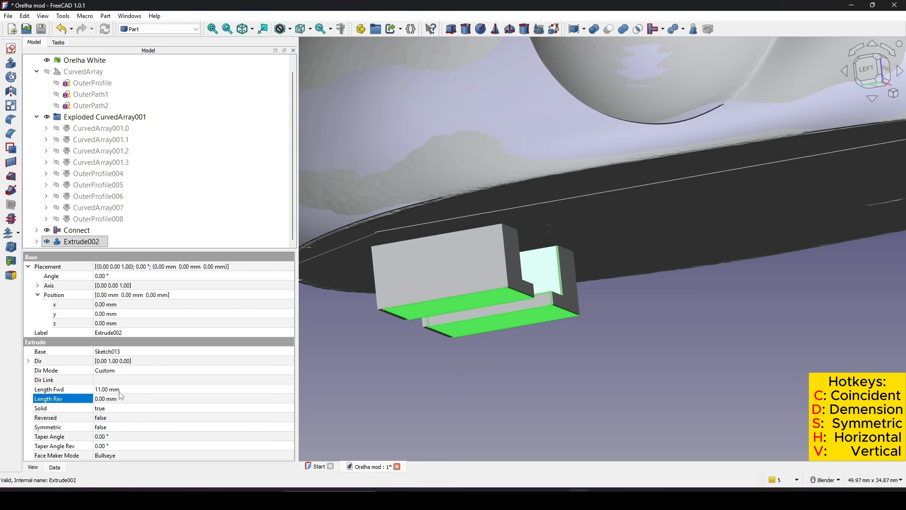
{"action": "left_click", "coordinate": [119, 391]}
{"action": "type", "text": "12"}
{"action": "left_click", "coordinate": [81, 401]}
{"action": "middle_click_drag", "start_coordinate": [500, 363], "coordinate": [501, 368]}
{"action": "scroll", "coordinate": [535, 239], "scroll_direction": "down", "scroll_amount": 3}
{"action": "middle_click_drag", "start_coordinate": [426, 126], "coordinate": [512, 126], "text": "shift"}
{"action": "scroll", "coordinate": [455, 226], "scroll_direction": "up", "scroll_amount": 5}
{"action": "middle_click_drag", "start_coordinate": [479, 222], "coordinate": [462, 208]}
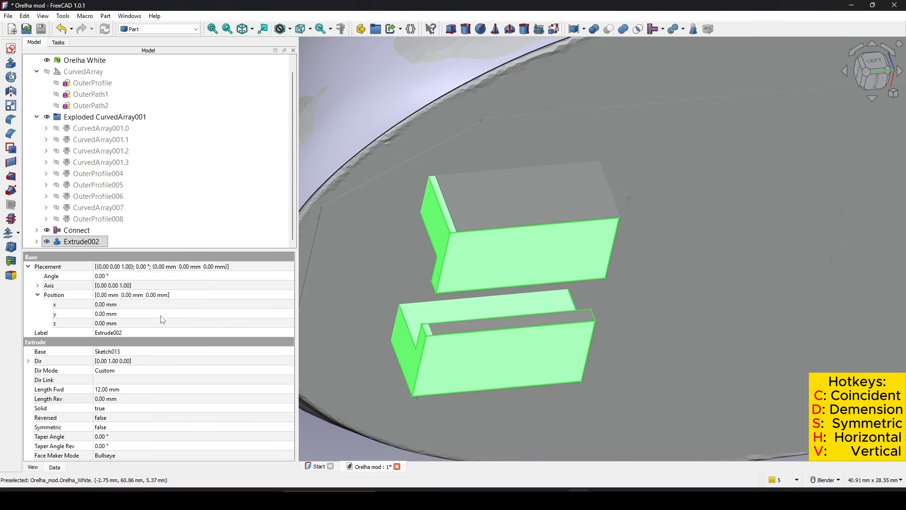
Step: Set the hook extrusion's forward length to 11.5 mm
{"action": "left_click", "coordinate": [126, 389]}
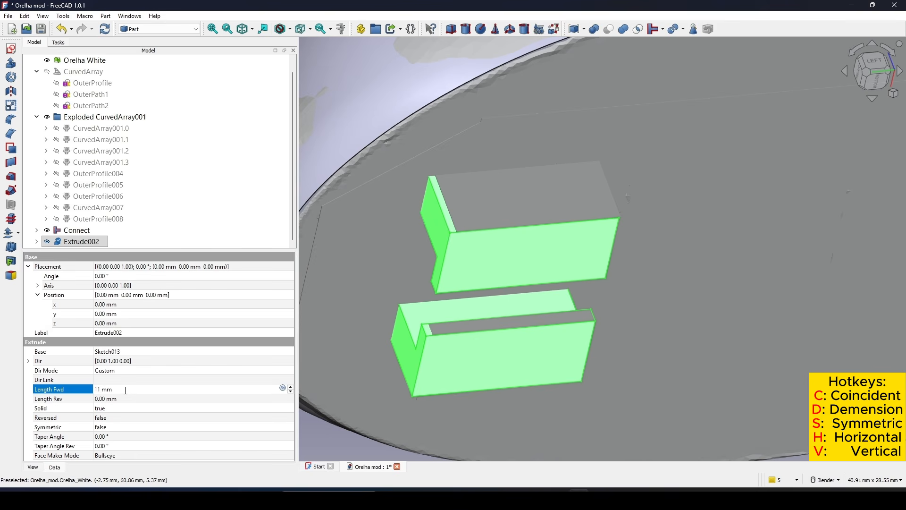
{"action": "left_click", "coordinate": [62, 400]}
{"action": "scroll", "coordinate": [576, 355], "scroll_direction": "down", "scroll_amount": 4}
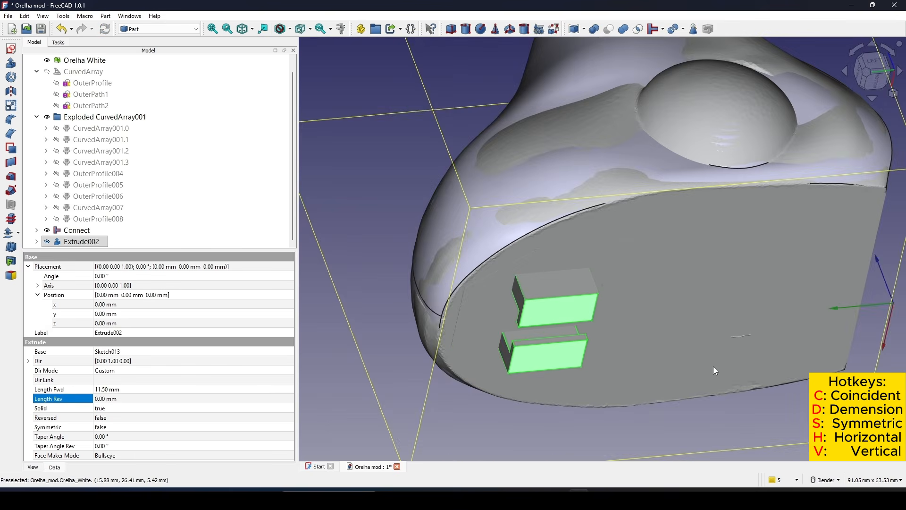
Step: Unite the Connect body and the hook extrusion Extrude002 into a single solid
{"action": "middle_click_drag", "start_coordinate": [713, 368], "coordinate": [588, 426]}
{"action": "middle_click_drag", "start_coordinate": [588, 384], "coordinate": [559, 371], "text": "shift"}
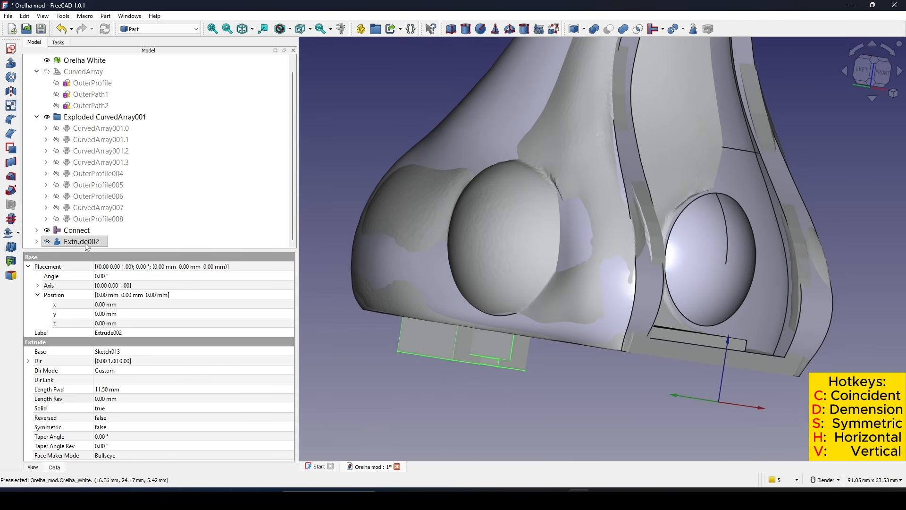
{"action": "left_click", "coordinate": [81, 231]}
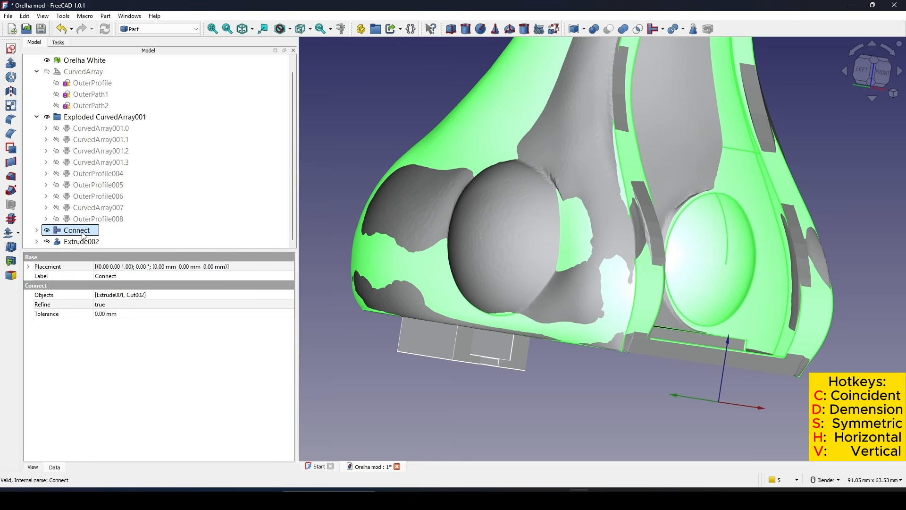
{"action": "left_click", "coordinate": [82, 241], "text": "ctrl"}
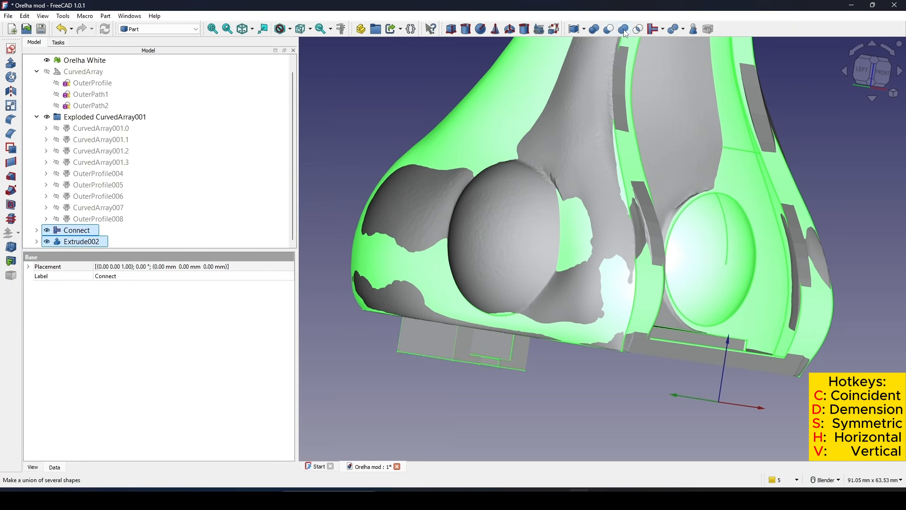
{"action": "left_click", "coordinate": [624, 29]}
{"action": "middle_click_drag", "start_coordinate": [566, 226], "coordinate": [548, 242]}
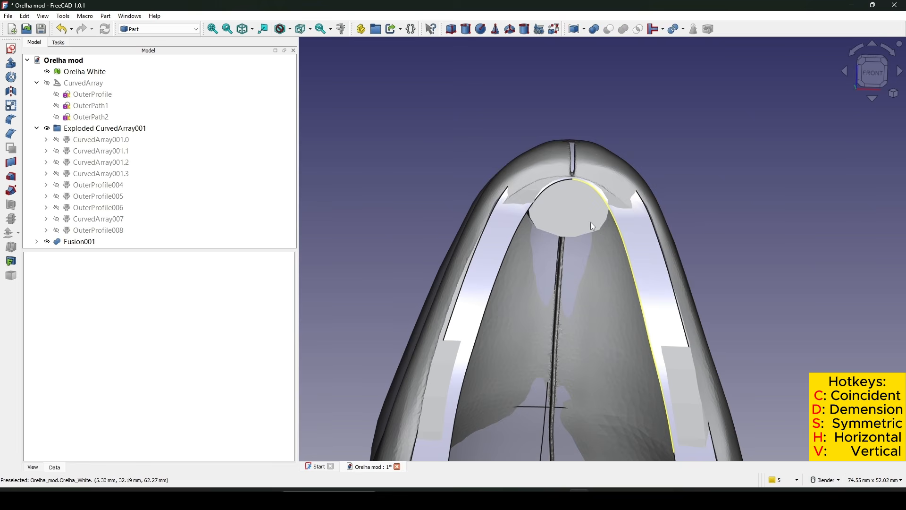
Step: Start a new sketch on the XZ plane for the round peg near the ear's tip
{"action": "middle_click_drag", "start_coordinate": [599, 230], "coordinate": [595, 172]}
{"action": "scroll", "coordinate": [591, 168], "scroll_direction": "up", "scroll_amount": 2}
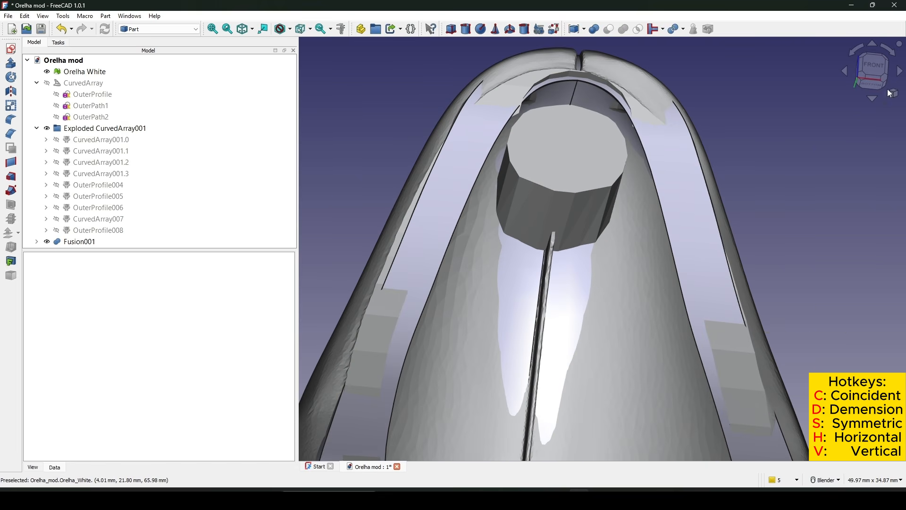
{"action": "left_click", "coordinate": [872, 66]}
{"action": "middle_click_drag", "start_coordinate": [675, 274], "coordinate": [671, 280], "text": "shift"}
{"action": "scroll", "coordinate": [672, 278], "scroll_direction": "down", "scroll_amount": 5}
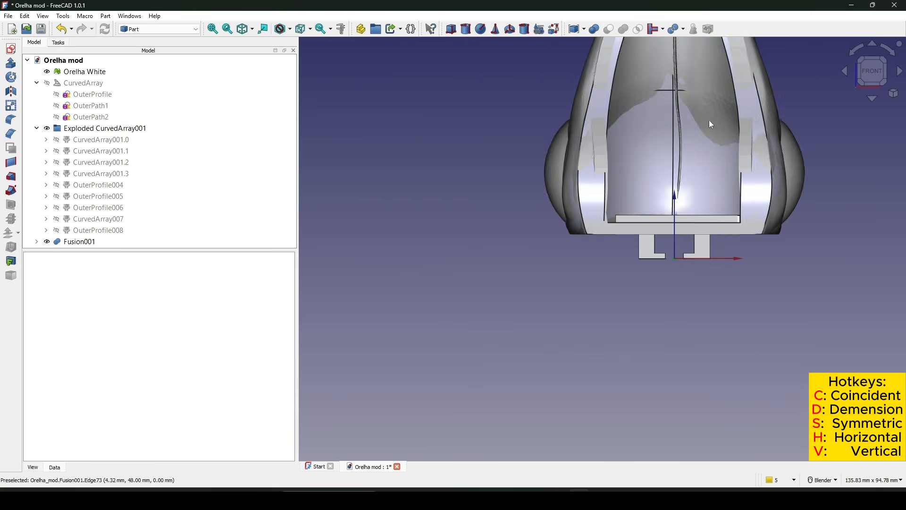
{"action": "middle_click_drag", "start_coordinate": [709, 120], "coordinate": [592, 368], "text": "shift"}
{"action": "scroll", "coordinate": [612, 357], "scroll_direction": "up", "scroll_amount": 3}
{"action": "middle_click_drag", "start_coordinate": [573, 241], "coordinate": [602, 352], "text": "shift"}
{"action": "scroll", "coordinate": [716, 215], "scroll_direction": "up", "scroll_amount": 2}
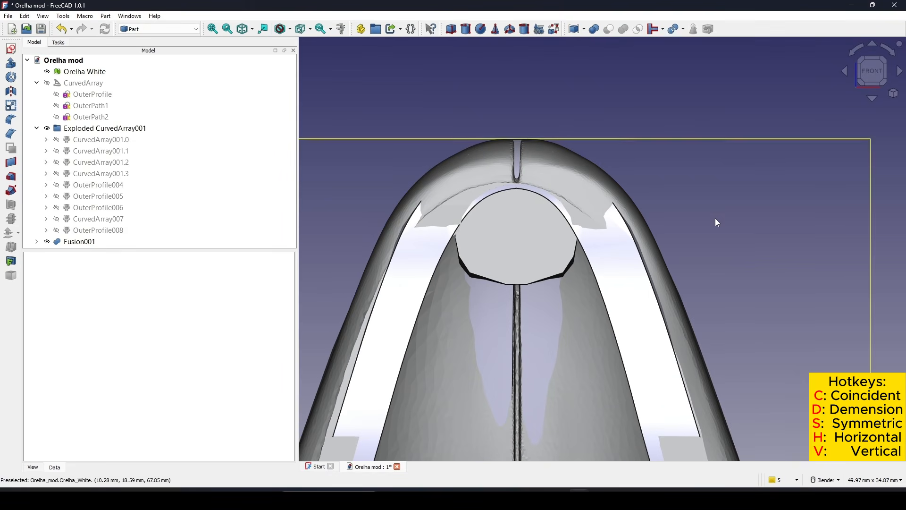
{"action": "left_click", "coordinate": [11, 49]}
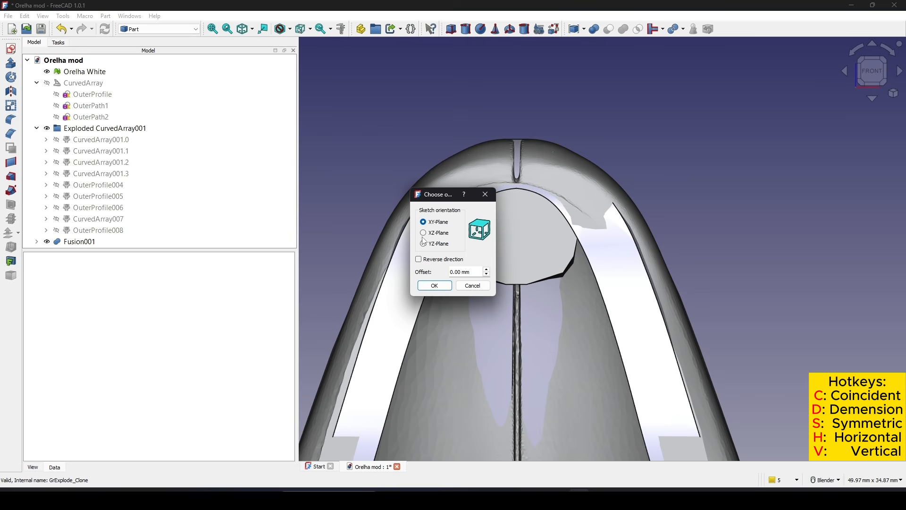
{"action": "left_click", "coordinate": [438, 284]}
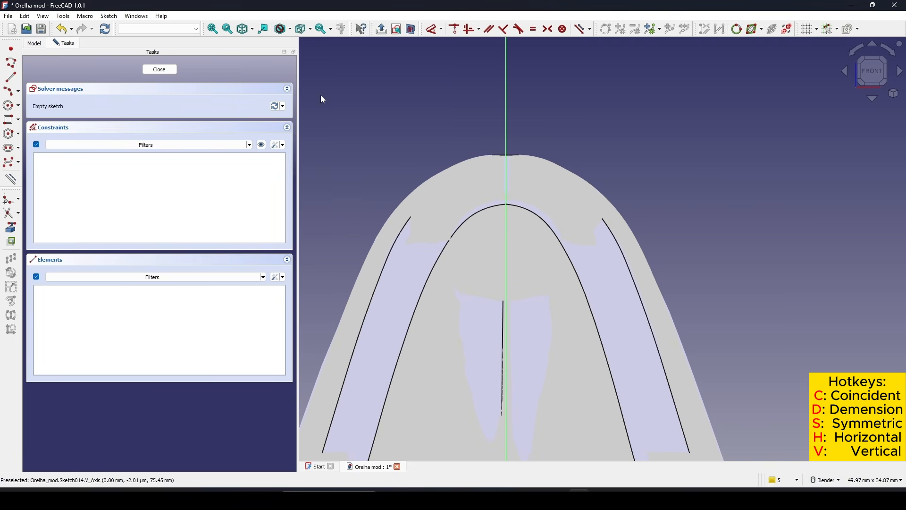
Step: Display the model as a wireframe around the round peg at the ear's tip
{"action": "left_click", "coordinate": [282, 29]}
{"action": "scroll", "coordinate": [505, 246], "scroll_direction": "up", "scroll_amount": 2}
{"action": "middle_click_drag", "start_coordinate": [504, 245], "coordinate": [487, 228], "text": "shift"}
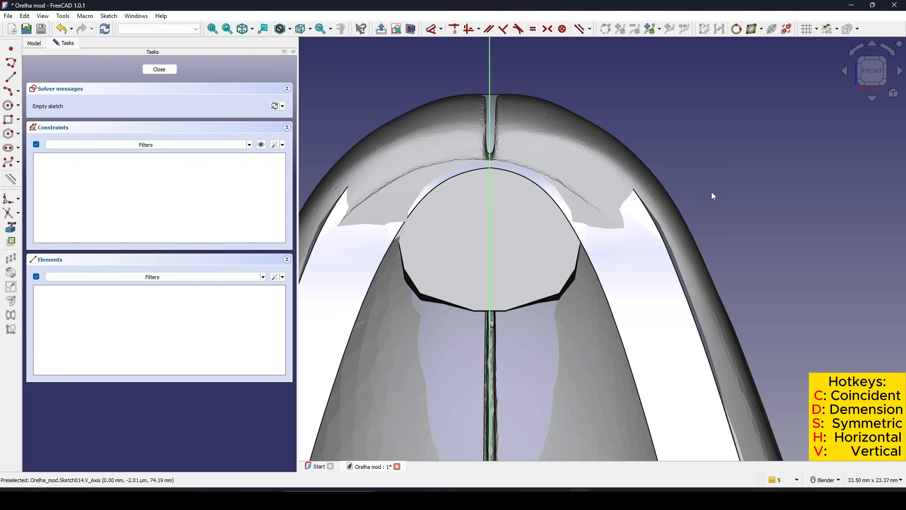
{"action": "scroll", "coordinate": [712, 194], "scroll_direction": "down", "scroll_amount": 1}
{"action": "left_click", "coordinate": [290, 29]}
{"action": "left_click", "coordinate": [296, 65]}
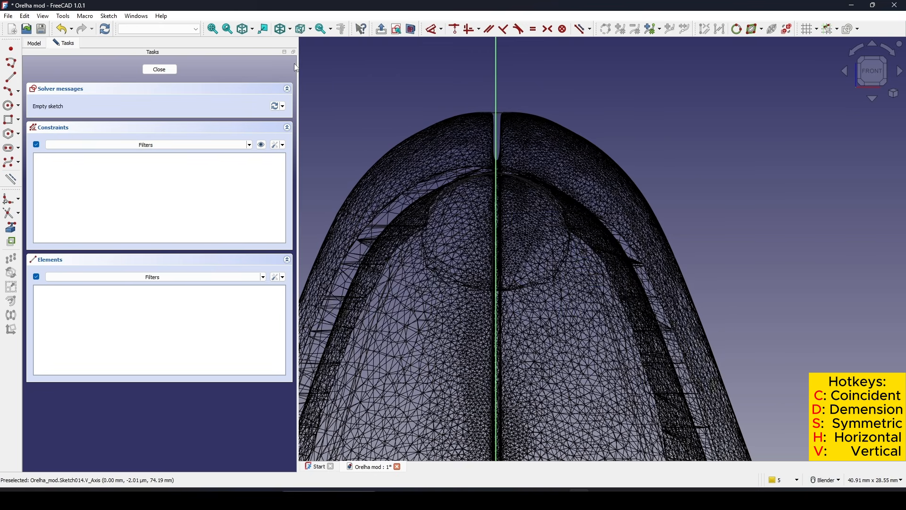
{"action": "scroll", "coordinate": [485, 222], "scroll_direction": "up", "scroll_amount": 3}
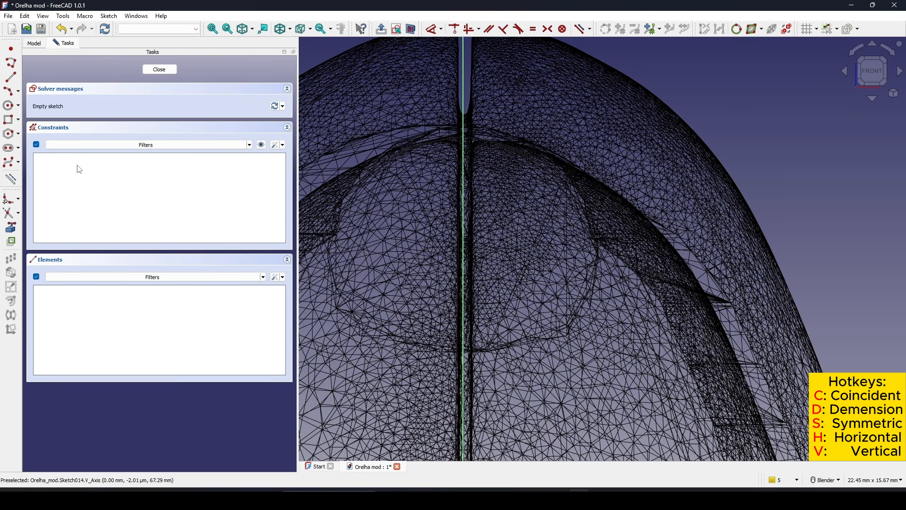
Step: Sketch a center-defined ellipse over the peg outline, centred on the vertical axis with a major radius of about 5 mm
{"action": "left_click", "coordinate": [11, 162]}
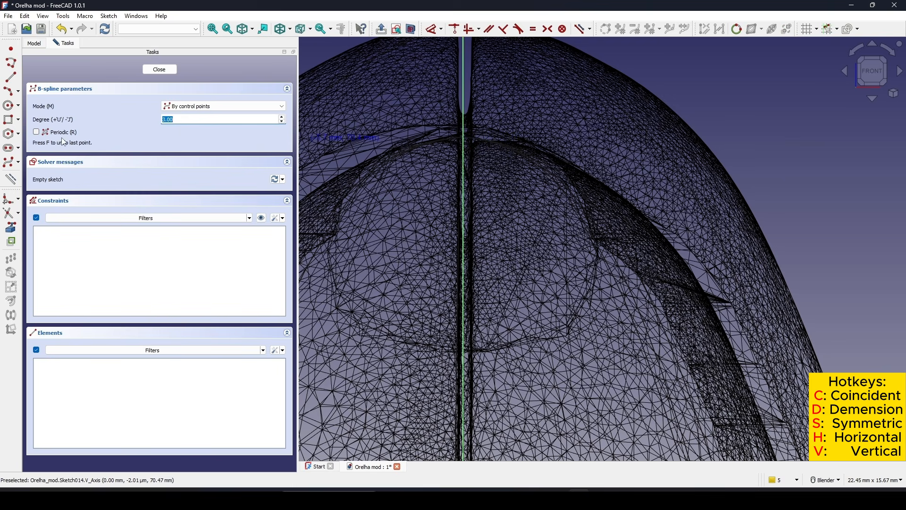
{"action": "left_click", "coordinate": [18, 108]}
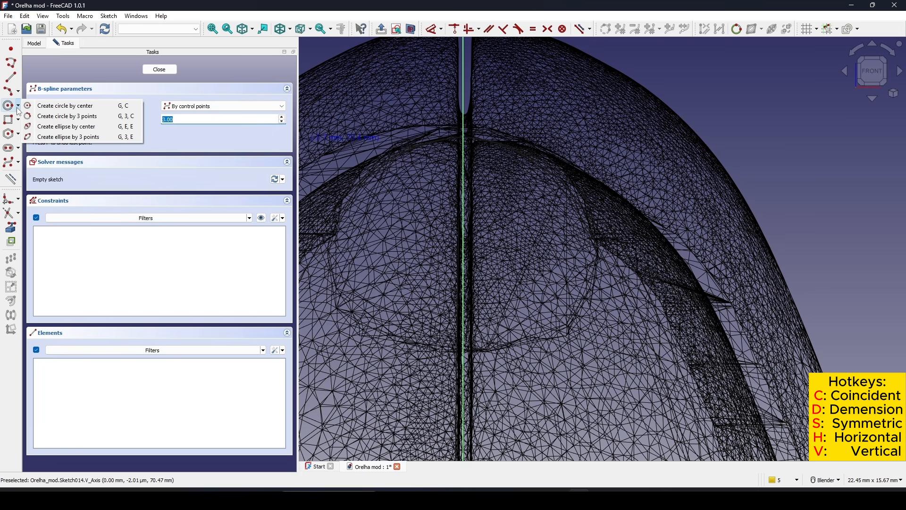
{"action": "left_click", "coordinate": [63, 126]}
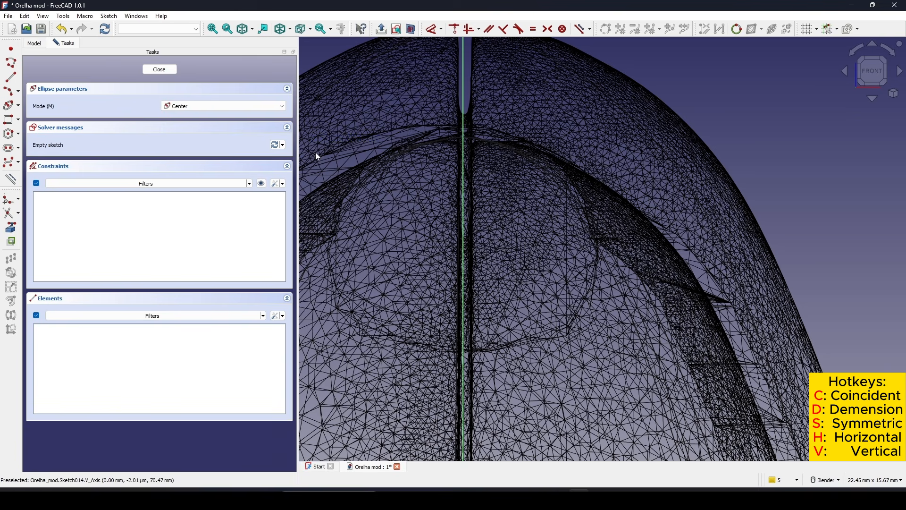
{"action": "left_click", "coordinate": [462, 241]}
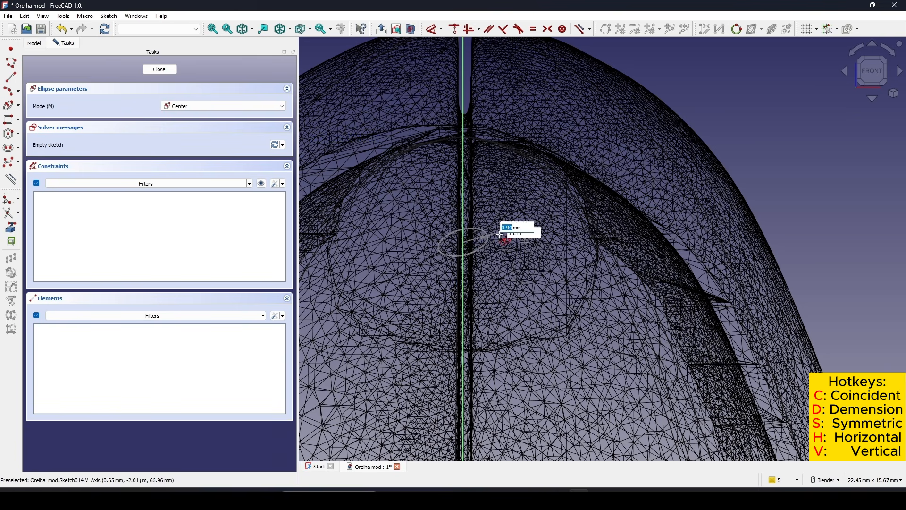
{"action": "left_click", "coordinate": [598, 246]}
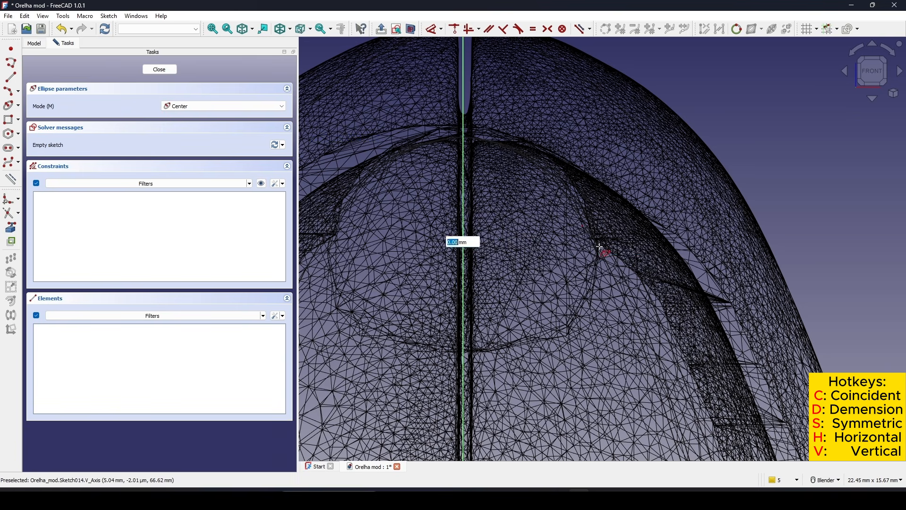
{"action": "left_click", "coordinate": [559, 169]}
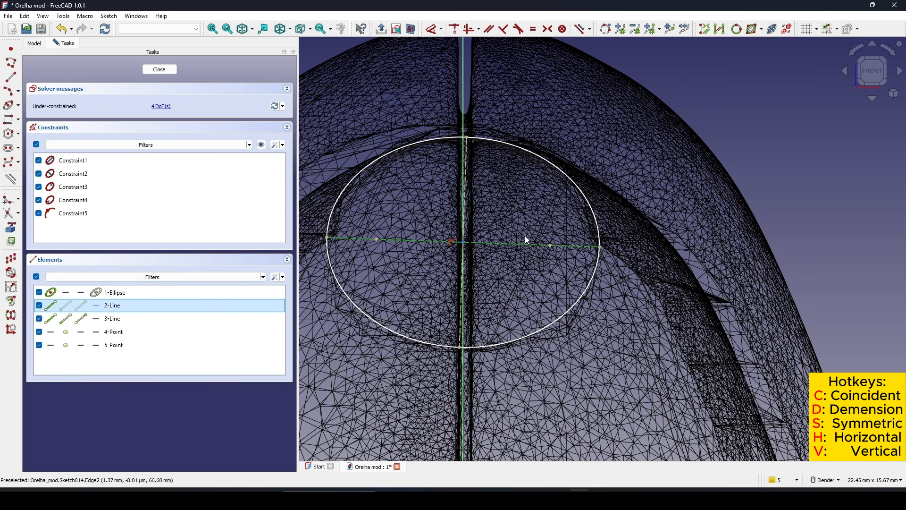
Step: Constrain the ellipse's major axis to horizontal and finish the sketch
{"action": "left_click", "coordinate": [524, 236]}
{"action": "key", "text": "h"}
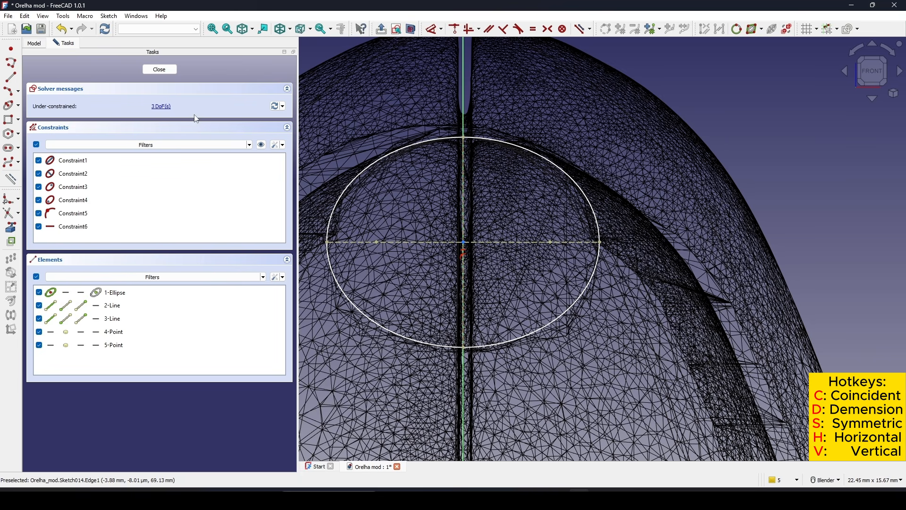
{"action": "left_click", "coordinate": [160, 69]}
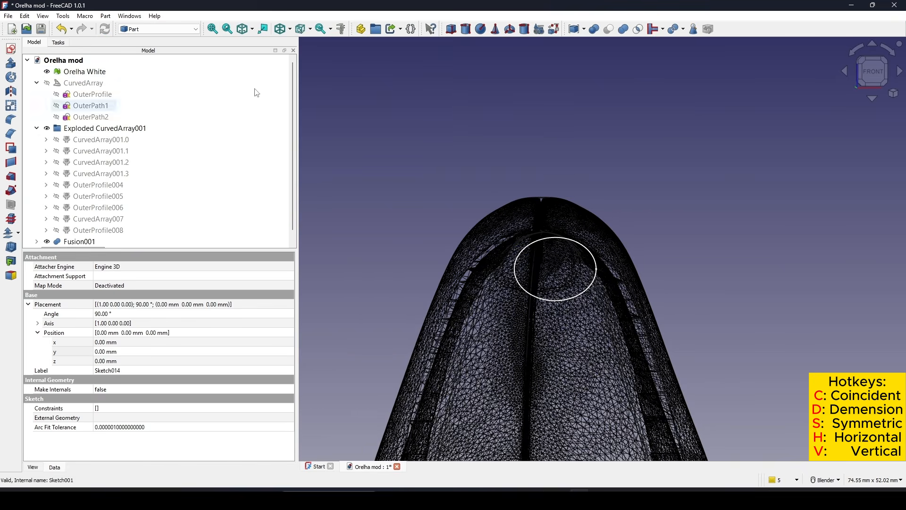
Step: Try the Flat lines draw style, and return the model's display to As is
{"action": "left_click", "coordinate": [290, 30]}
{"action": "left_click", "coordinate": [298, 41]}
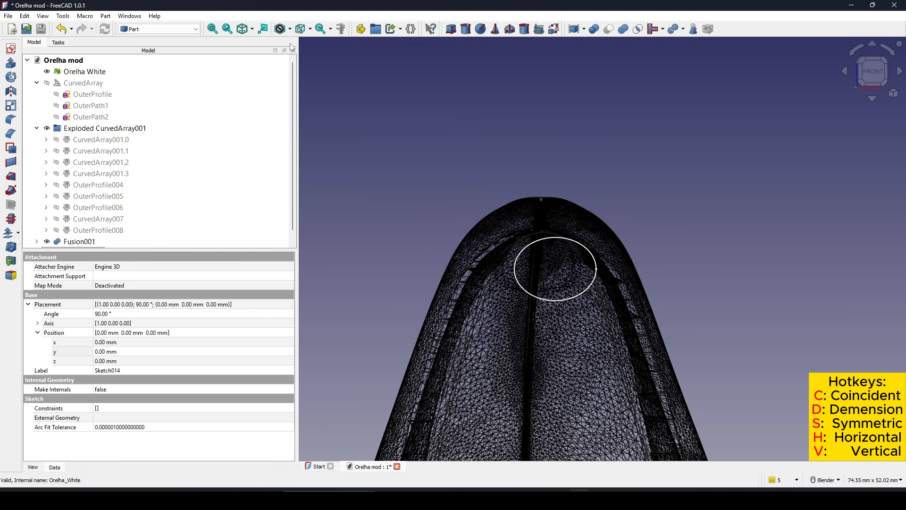
{"action": "left_click", "coordinate": [290, 29]}
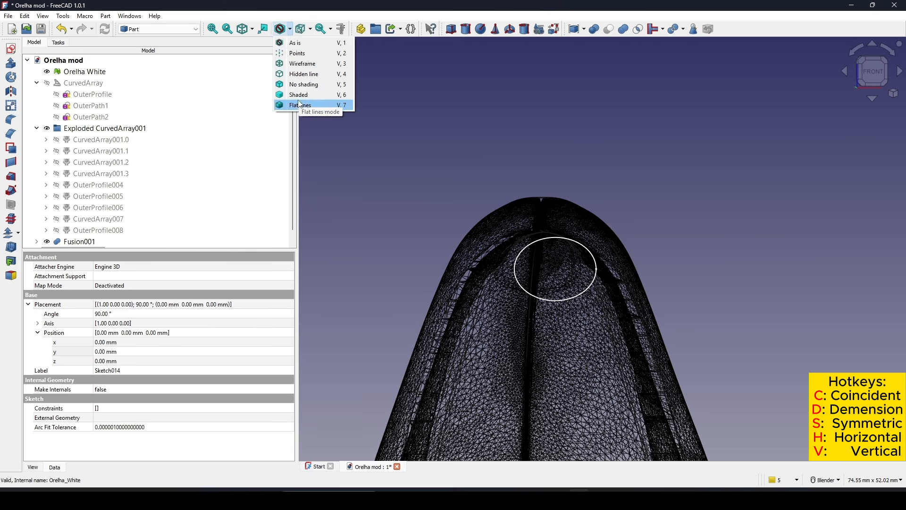
{"action": "left_click", "coordinate": [311, 108]}
{"action": "mouse_move", "coordinate": [765, 348]}
{"action": "middle_mouse_down"}
{"action": "mouse_move", "coordinate": [726, 339]}
{"action": "mouse_move", "coordinate": [758, 337]}
{"action": "middle_mouse_up"}
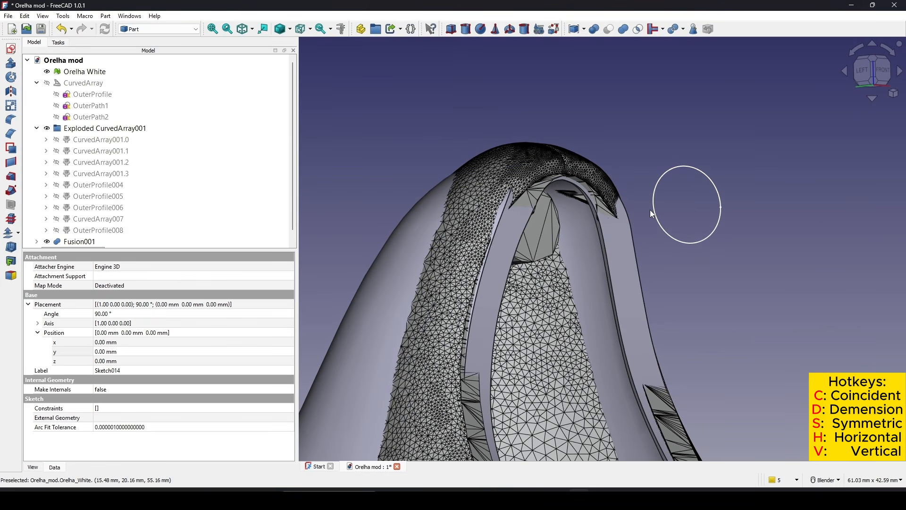
{"action": "left_click", "coordinate": [289, 30]}
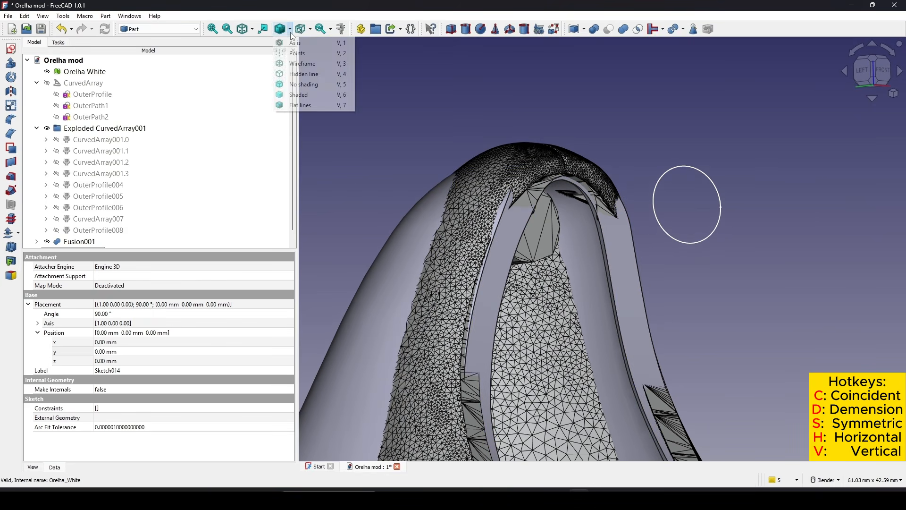
{"action": "left_click", "coordinate": [297, 42]}
{"action": "middle_click_drag", "start_coordinate": [662, 277], "coordinate": [661, 269], "text": "shift"}
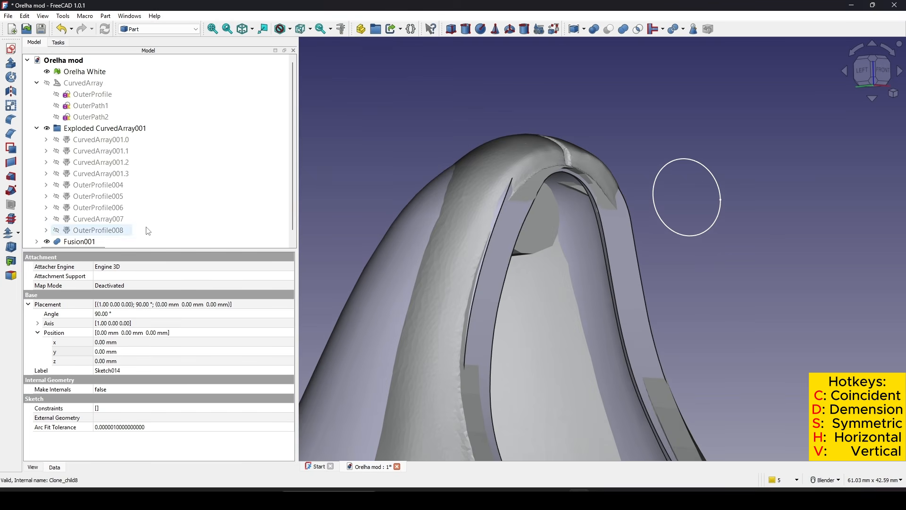
Step: Set the ellipse sketch's Y position to 22 mm so it sits inside the mesh peg
{"action": "scroll", "coordinate": [148, 231], "scroll_direction": "down", "scroll_amount": 1}
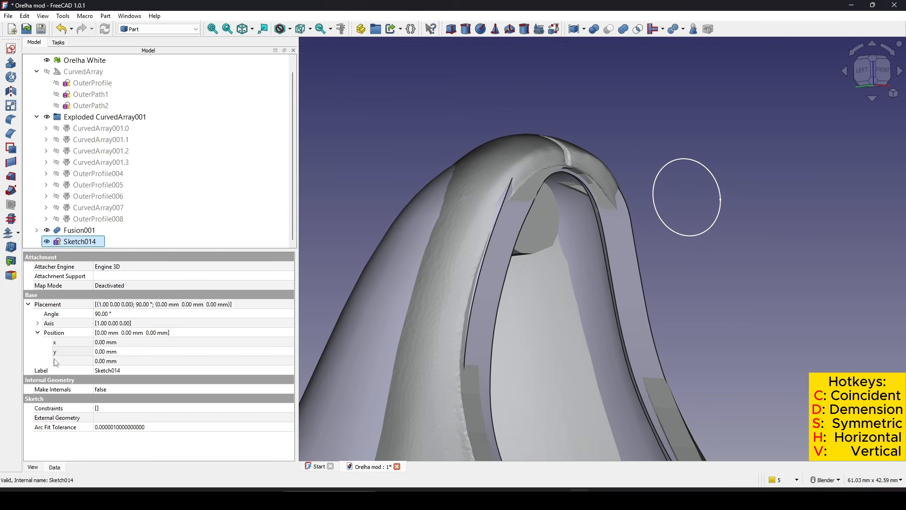
{"action": "left_click", "coordinate": [121, 362]}
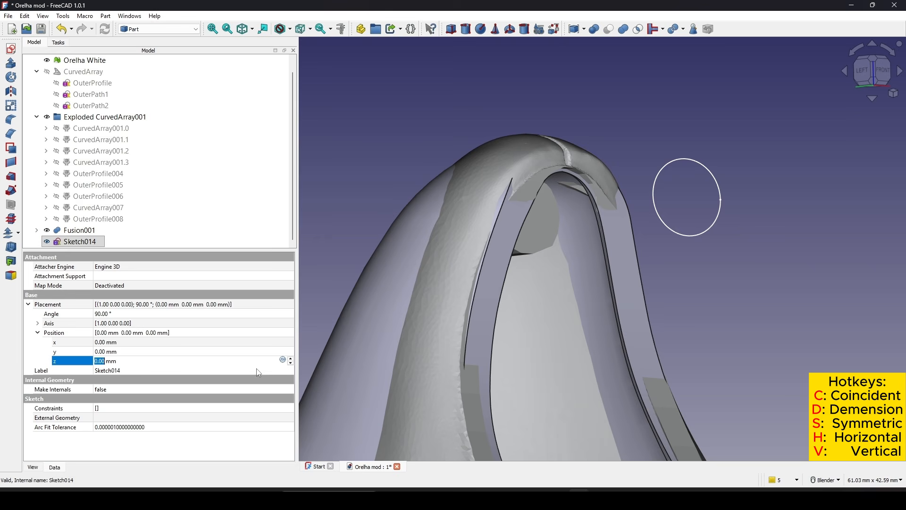
{"action": "left_click", "coordinate": [291, 362]}
{"action": "left_click", "coordinate": [290, 362]}
{"action": "left_click", "coordinate": [291, 359]}
{"action": "left_click", "coordinate": [158, 349]}
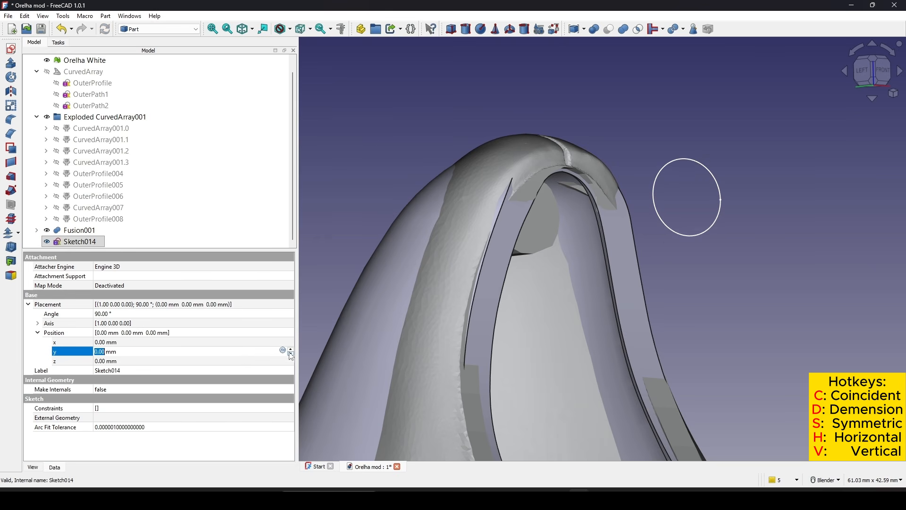
{"action": "scroll", "coordinate": [291, 351], "scroll_direction": "up", "scroll_amount": 12}
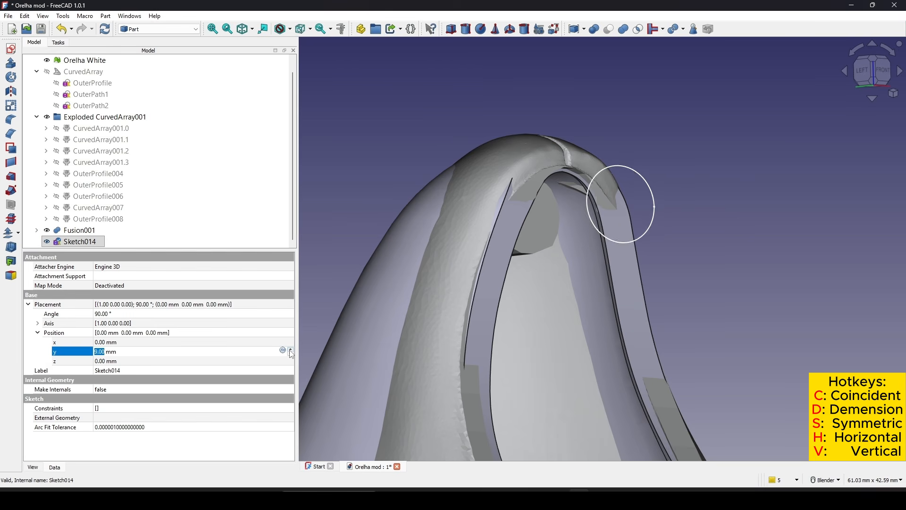
{"action": "scroll", "coordinate": [291, 353], "scroll_direction": "up", "scroll_amount": 9}
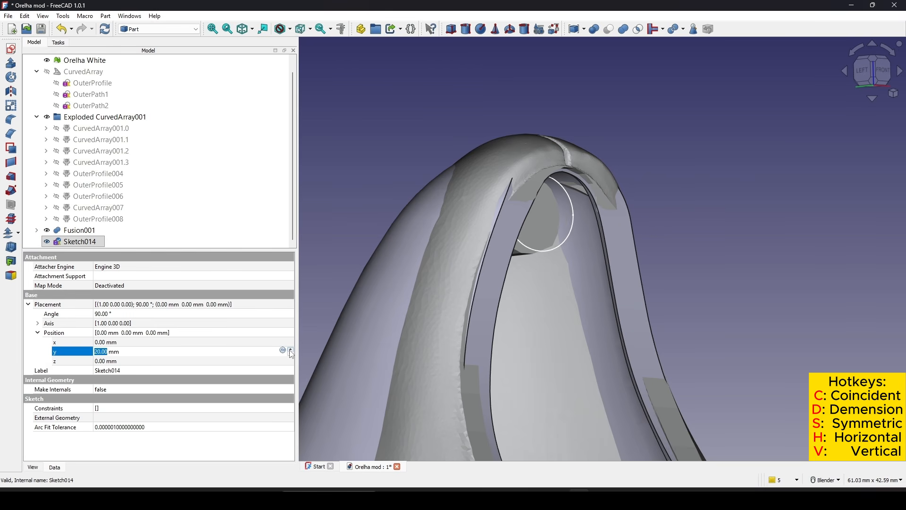
Step: Extrude the ellipse sketch 50 mm as a solid along a custom direction of positive Y
{"action": "middle_click_drag", "start_coordinate": [681, 316], "coordinate": [647, 313]}
{"action": "scroll", "coordinate": [647, 313], "scroll_direction": "down", "scroll_amount": 1}
{"action": "middle_click_drag", "start_coordinate": [809, 318], "coordinate": [620, 200], "text": "shift"}
{"action": "scroll", "coordinate": [650, 261], "scroll_direction": "up", "scroll_amount": 1}
{"action": "middle_click_drag", "start_coordinate": [650, 261], "coordinate": [627, 289]}
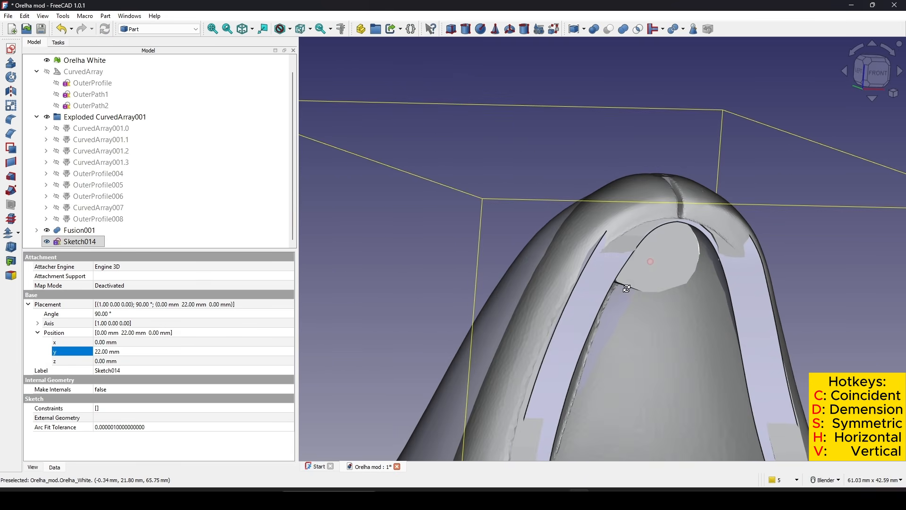
{"action": "left_click", "coordinate": [9, 65]}
{"action": "middle_click_drag", "start_coordinate": [484, 276], "coordinate": [535, 318]}
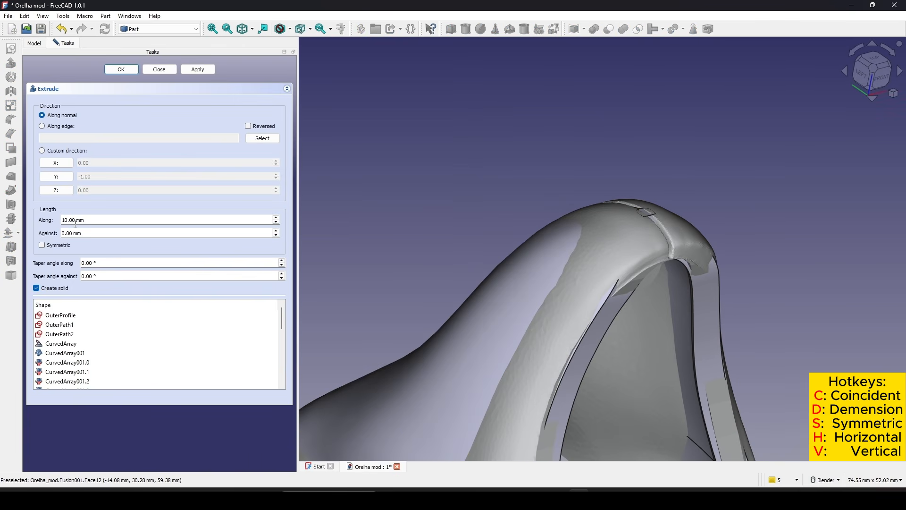
{"action": "left_click", "coordinate": [63, 179]}
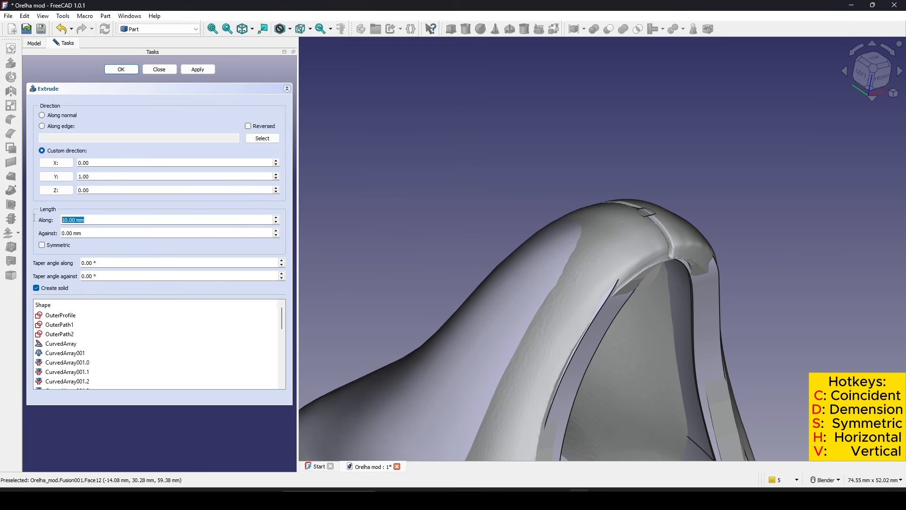
{"action": "left_click", "coordinate": [121, 69]}
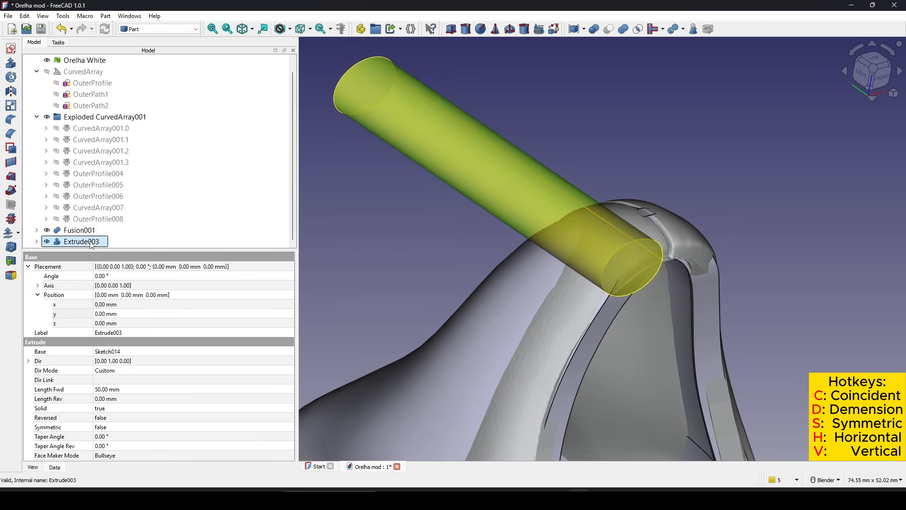
Step: Set the ellipse extrusion's forward length to 20 mm
{"action": "left_click", "coordinate": [91, 242]}
{"action": "left_click", "coordinate": [112, 389]}
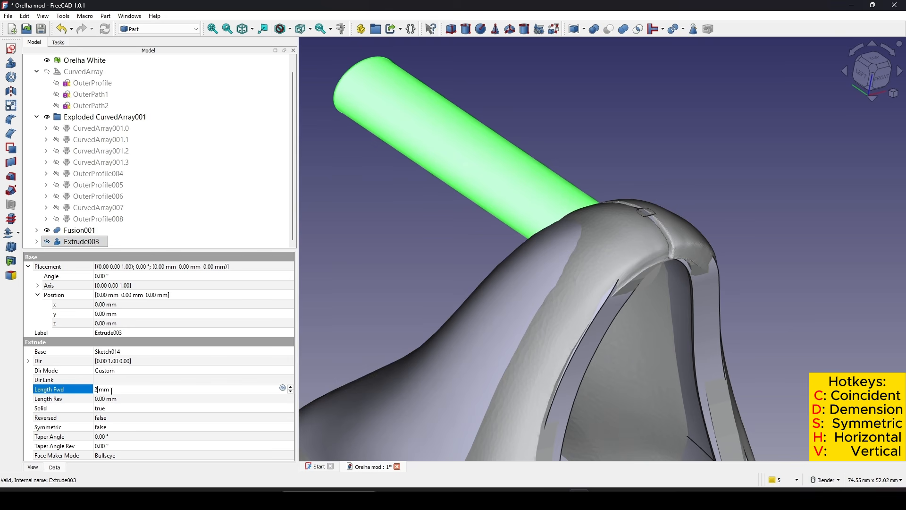
{"action": "type", "text": "20"}
{"action": "key", "text": "Return"}
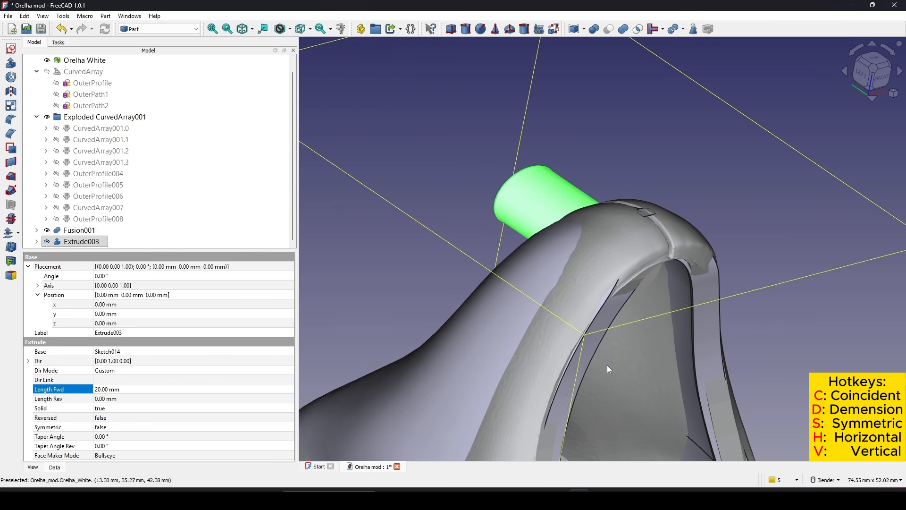
Step: Join the fused ear body Fusion001 and the ellipse extrusion Extrude003 with the Connect operation
{"action": "middle_click_drag", "start_coordinate": [597, 353], "coordinate": [538, 324]}
{"action": "scroll", "coordinate": [593, 332], "scroll_direction": "up", "scroll_amount": 1}
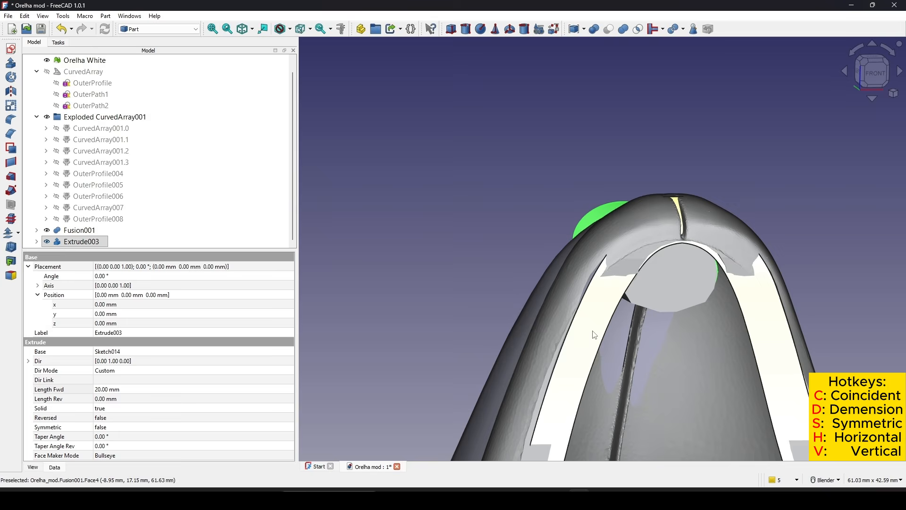
{"action": "left_click", "coordinate": [79, 231], "text": "ctrl"}
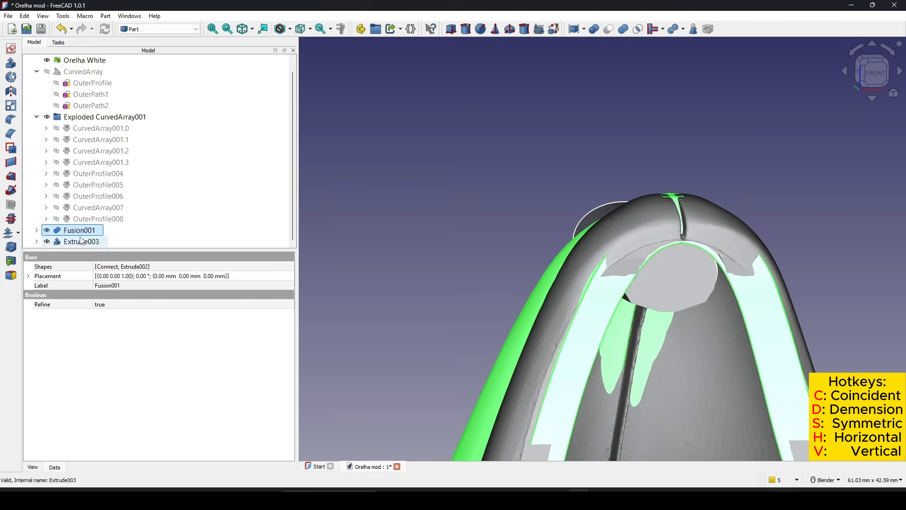
{"action": "left_click", "coordinate": [653, 29]}
{"action": "middle_click_drag", "start_coordinate": [641, 294], "coordinate": [678, 310]}
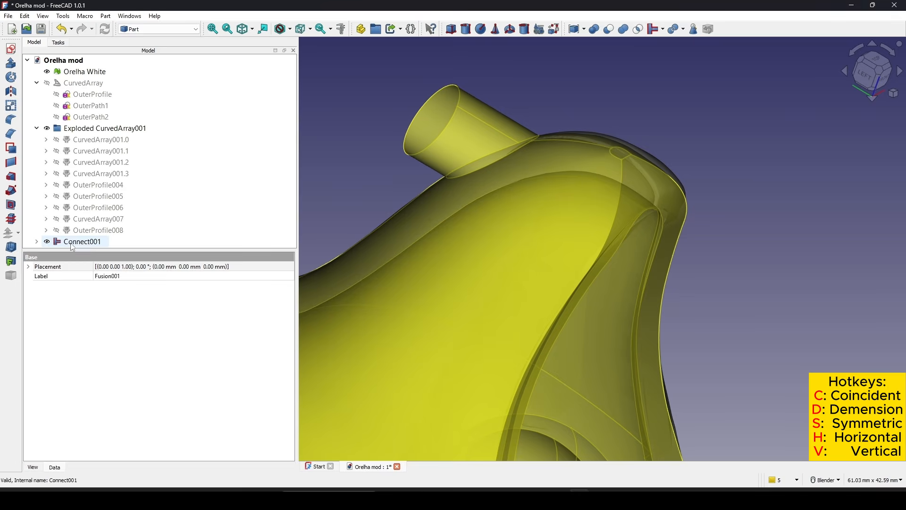
Step: Set the forward length of the ellipse extrusion Extrude003 inside the connected body to 10 mm
{"action": "left_click", "coordinate": [37, 241]}
{"action": "left_click", "coordinate": [88, 242]}
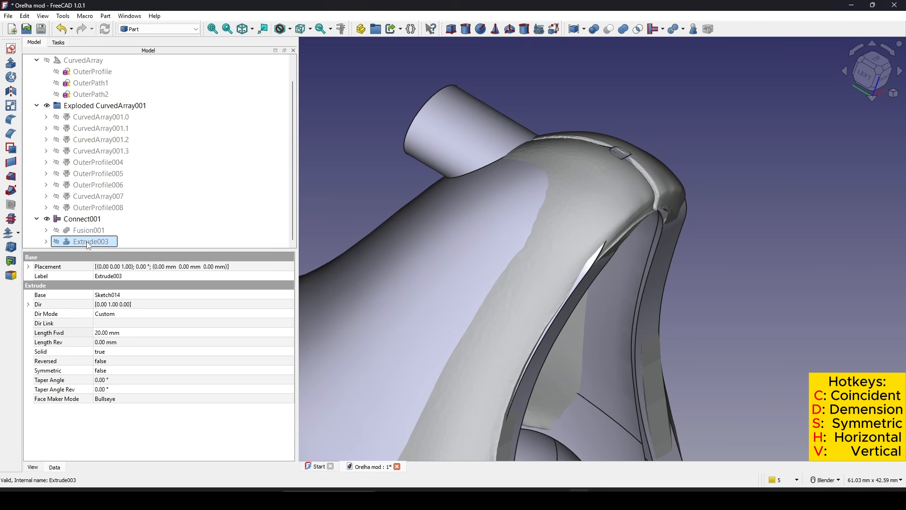
{"action": "left_click", "coordinate": [111, 333]}
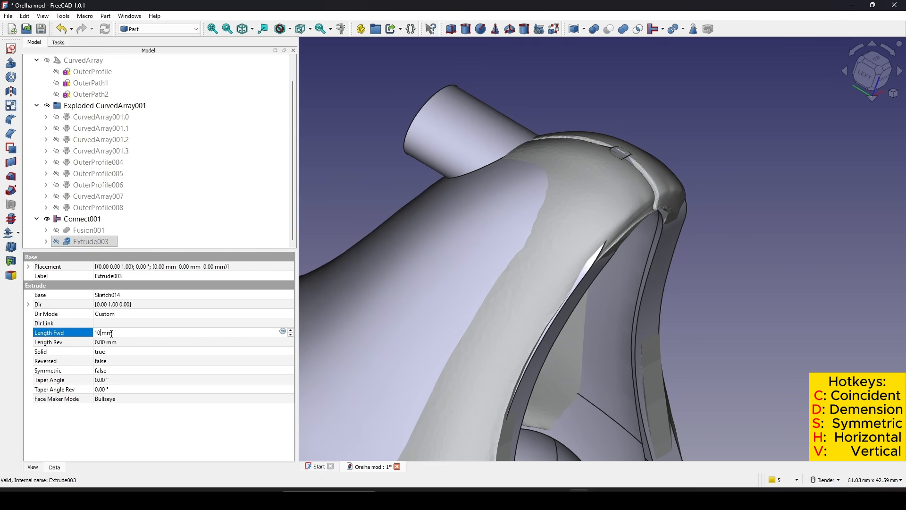
{"action": "type", "text": "10"}
{"action": "key", "text": "Return"}
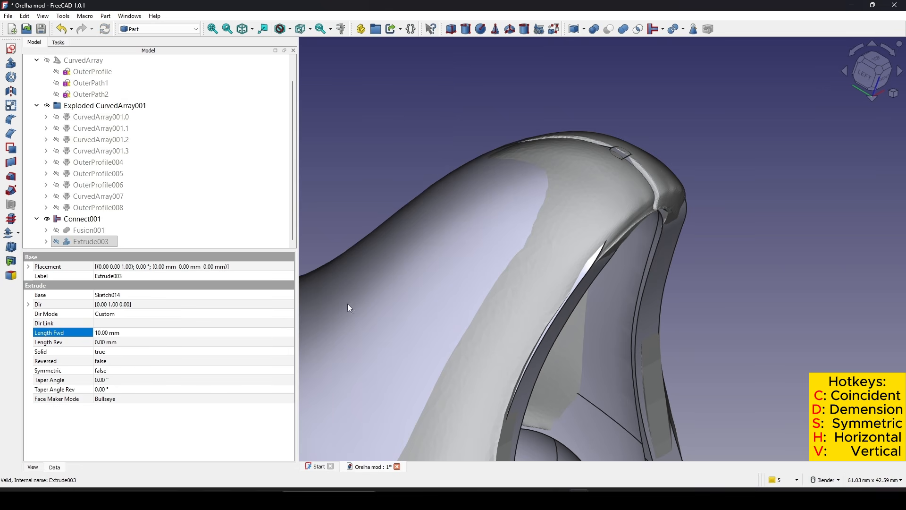
Step: Hide the connected solid to compare the peg with the original mesh, restore the solid's visibility and hide the mesh
{"action": "key", "text": "1"}
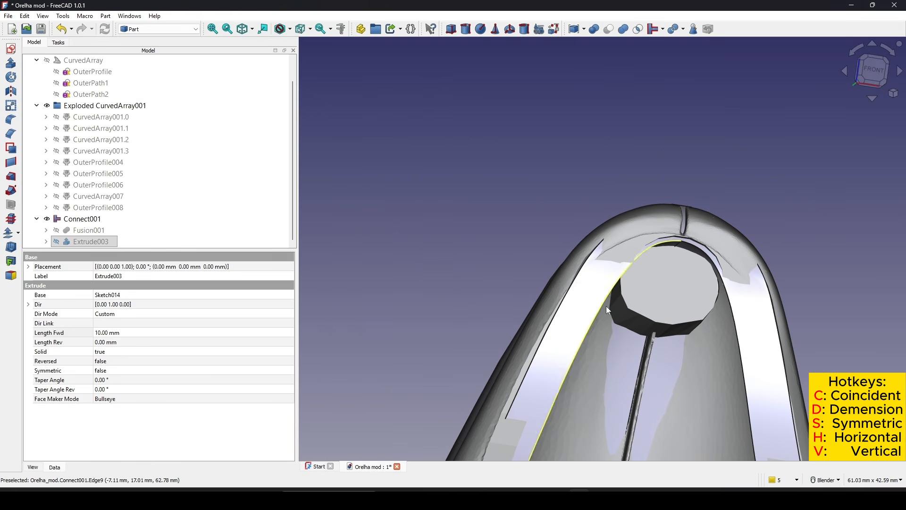
{"action": "left_click", "coordinate": [606, 306]}
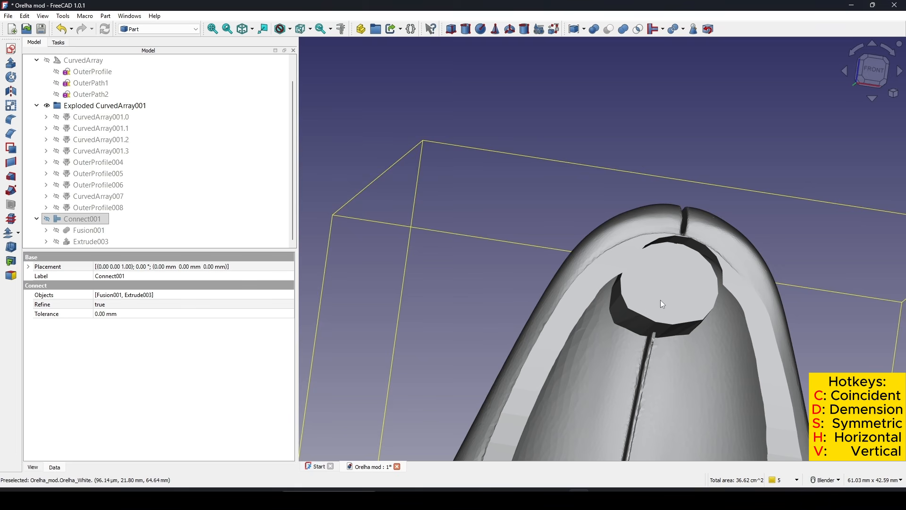
{"action": "middle_click_drag", "start_coordinate": [661, 300], "coordinate": [646, 208]}
{"action": "key", "text": "space"}
{"action": "left_click", "coordinate": [660, 315]}
{"action": "key", "text": "space"}
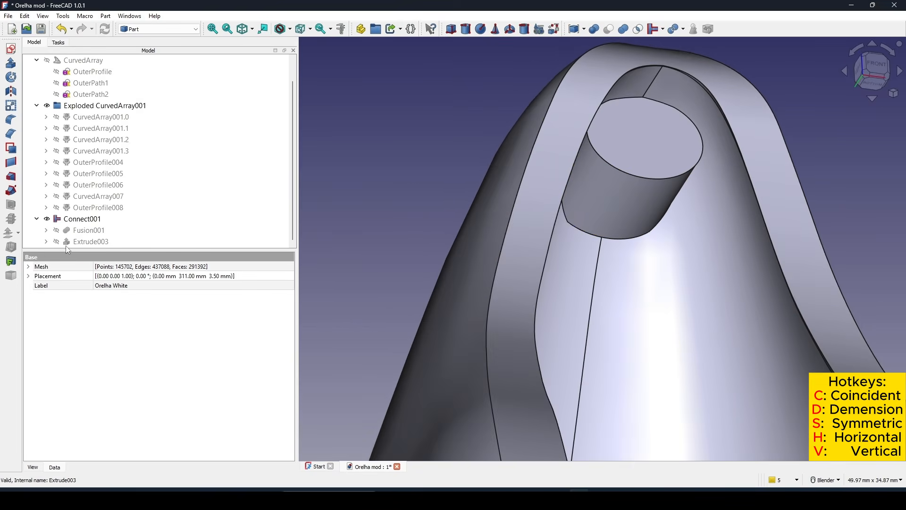
Step: Set the forward length of the ellipse extrusion Extrude003 to 12 mm
{"action": "left_click", "coordinate": [90, 242]}
{"action": "left_click", "coordinate": [113, 333]}
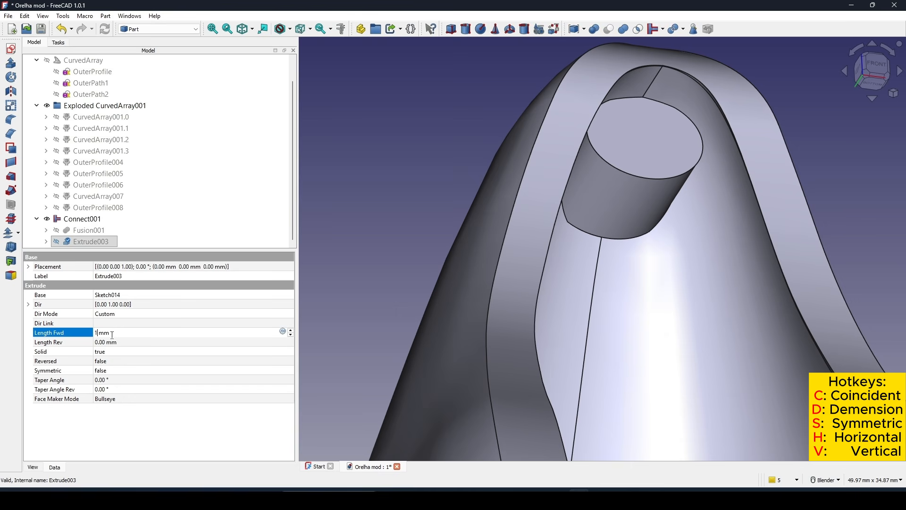
{"action": "key", "text": "Return"}
Step: Examine the elliptical peg's end face against the ear's front rim and inner wall from several angles
{"action": "middle_click_drag", "start_coordinate": [587, 304], "coordinate": [616, 330]}
{"action": "scroll", "coordinate": [708, 356], "scroll_direction": "down", "scroll_amount": 4}
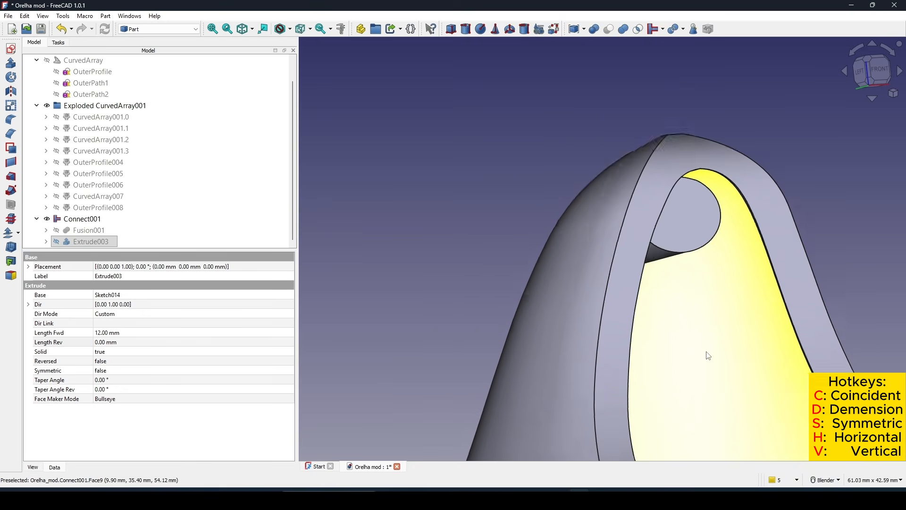
{"action": "middle_click_drag", "start_coordinate": [684, 313], "coordinate": [566, 236], "text": "shift"}
{"action": "middle_click_drag", "start_coordinate": [632, 312], "coordinate": [618, 373]}
{"action": "middle_click_drag", "start_coordinate": [576, 299], "coordinate": [572, 263], "text": "shift"}
{"action": "left_click", "coordinate": [778, 299]}
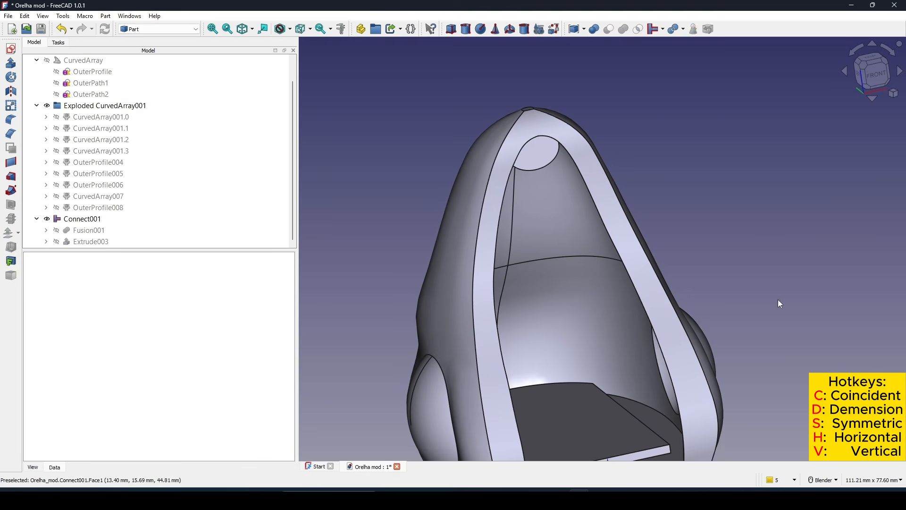
{"action": "middle_click_drag", "start_coordinate": [777, 299], "coordinate": [741, 349]}
{"action": "scroll", "coordinate": [747, 399], "scroll_direction": "down", "scroll_amount": 1}
{"action": "middle_click_drag", "start_coordinate": [729, 267], "coordinate": [636, 250], "text": "shift"}
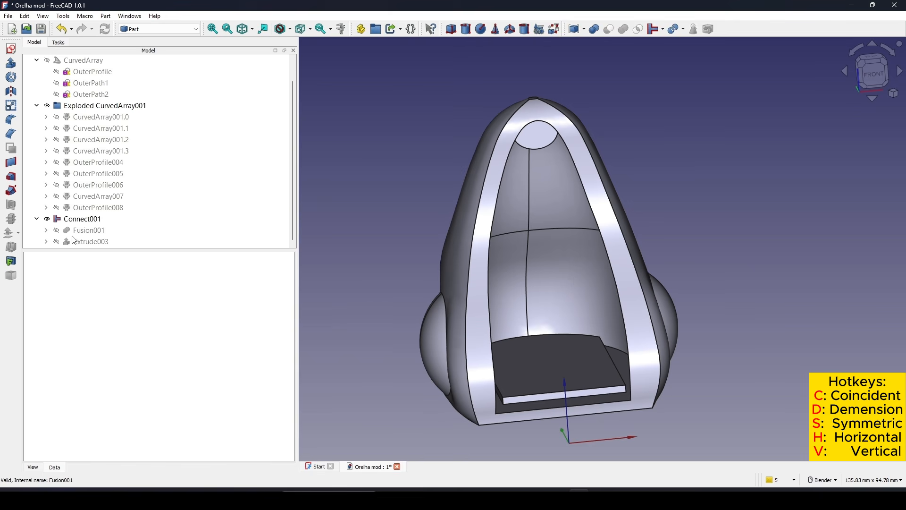
Step: Extrude the ellipse sketch Sketch014 again as a solid, 10 mm along its normal toward the ear's open front
{"action": "left_click", "coordinate": [104, 242]}
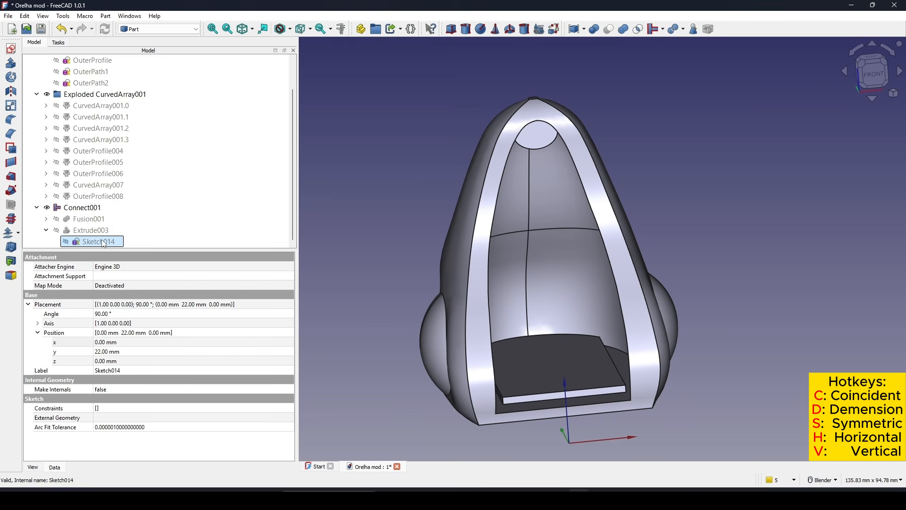
{"action": "middle_click_drag", "start_coordinate": [562, 199], "coordinate": [511, 204]}
{"action": "middle_click_drag", "start_coordinate": [512, 204], "coordinate": [522, 208]}
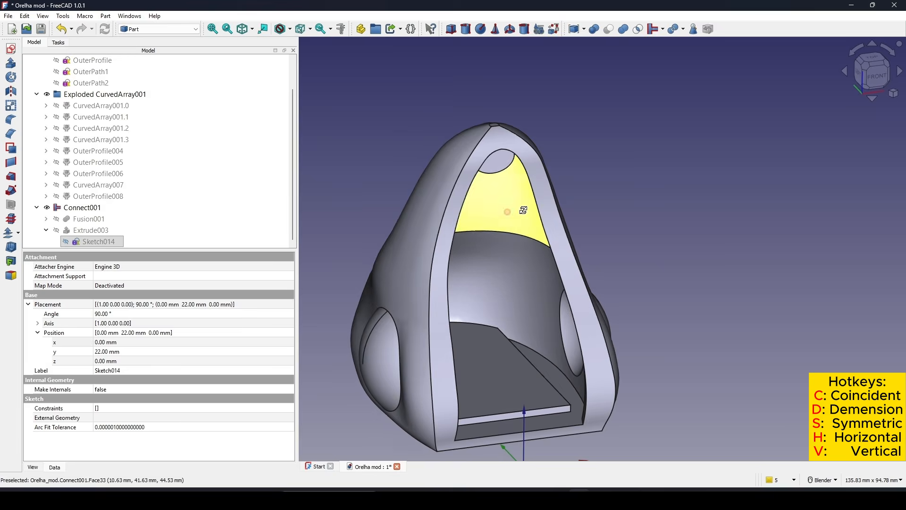
{"action": "left_click", "coordinate": [11, 63]}
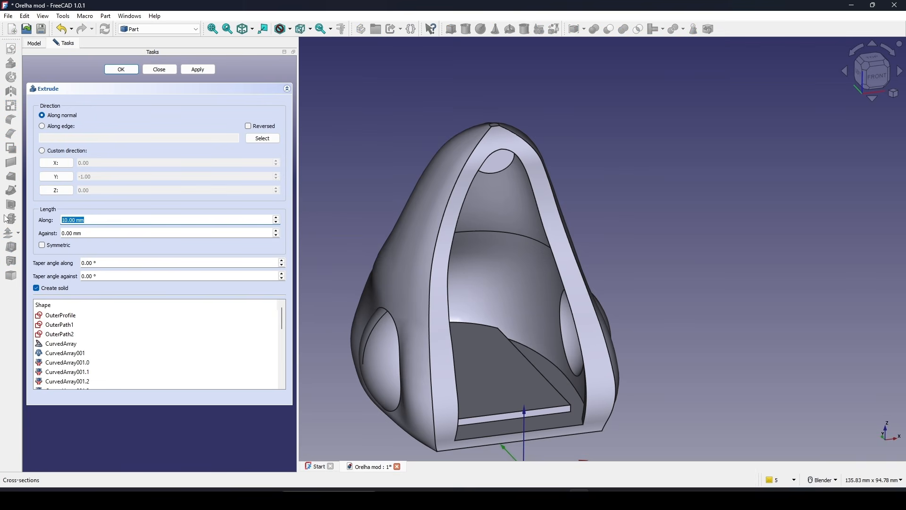
{"action": "left_click", "coordinate": [121, 70]}
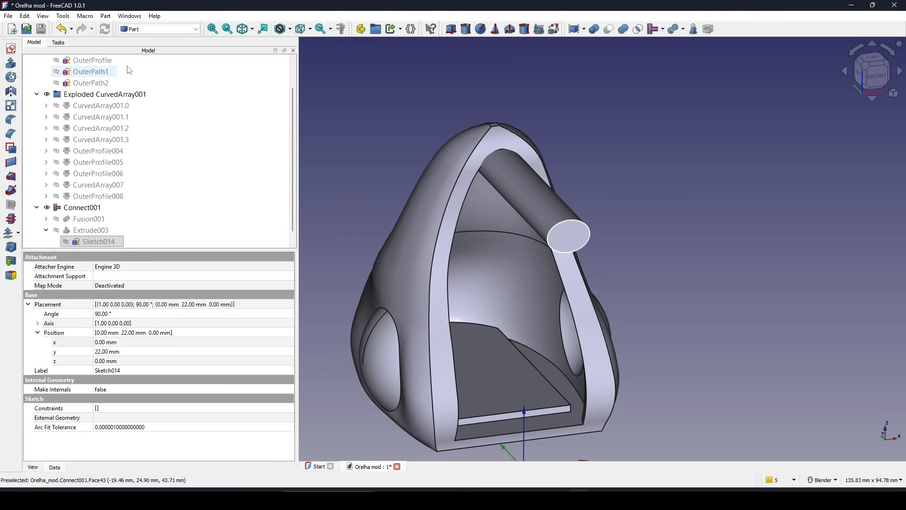
Step: Cut the forward-facing ellipse extrusion from the connected ear body to clear the rim in front of the peg
{"action": "middle_click_drag", "start_coordinate": [524, 236], "coordinate": [500, 202]}
{"action": "left_click", "coordinate": [437, 231]}
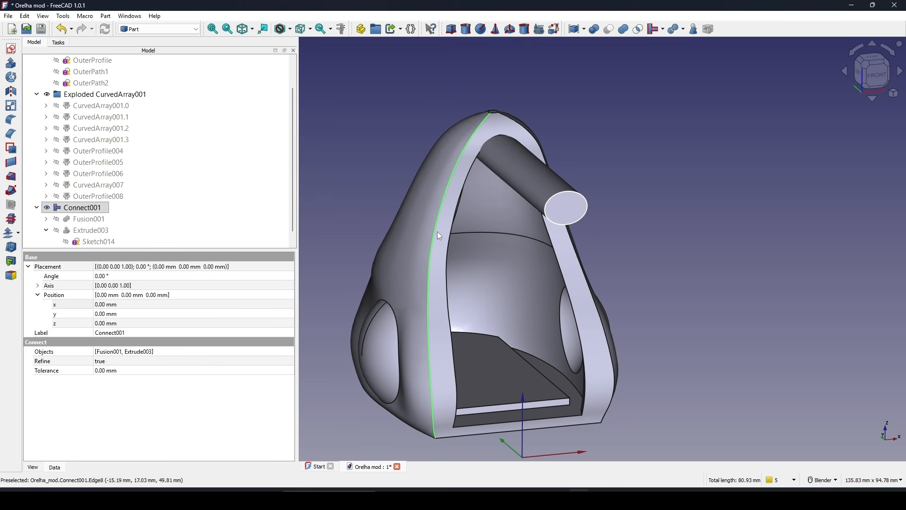
{"action": "left_click", "coordinate": [504, 173], "text": "ctrl"}
{"action": "scroll", "coordinate": [565, 87], "scroll_direction": "up", "scroll_amount": 2}
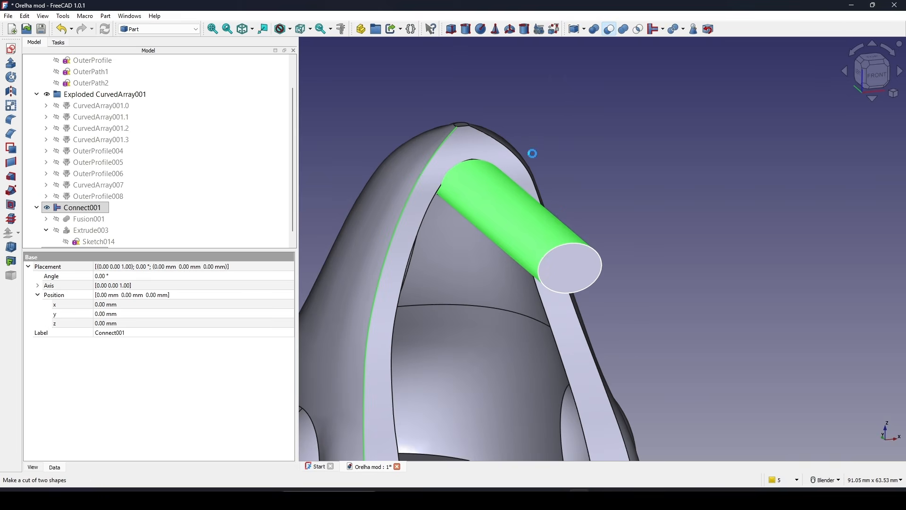
{"action": "middle_click_drag", "start_coordinate": [521, 167], "coordinate": [608, 188]}
{"action": "middle_click_drag", "start_coordinate": [575, 214], "coordinate": [547, 193]}
{"action": "middle_click_drag", "start_coordinate": [647, 296], "coordinate": [605, 201], "text": "shift"}
{"action": "scroll", "coordinate": [526, 274], "scroll_direction": "down", "scroll_amount": 1}
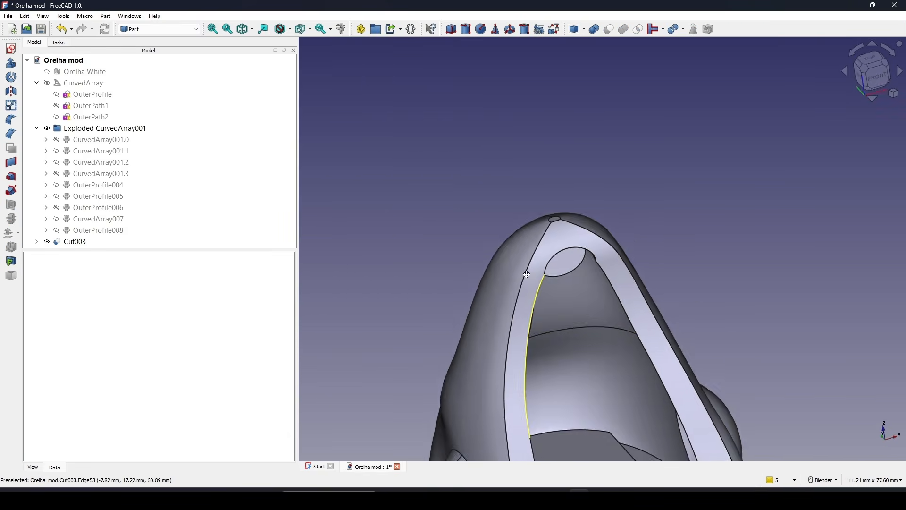